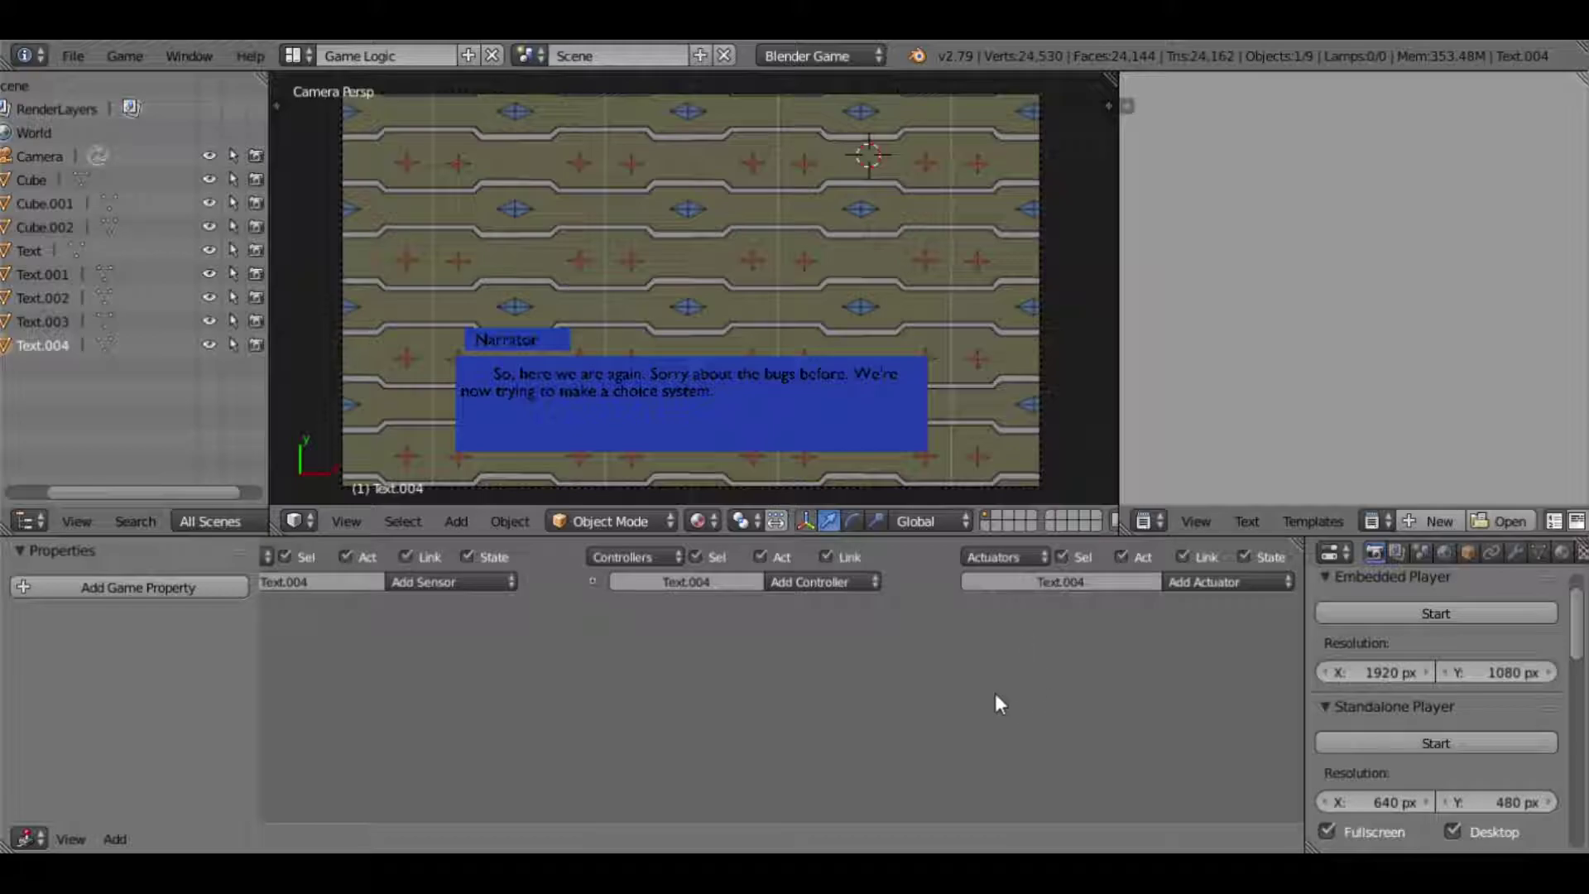
- Launch the visual novel in the standalone player to test it
left_click(1468, 742)
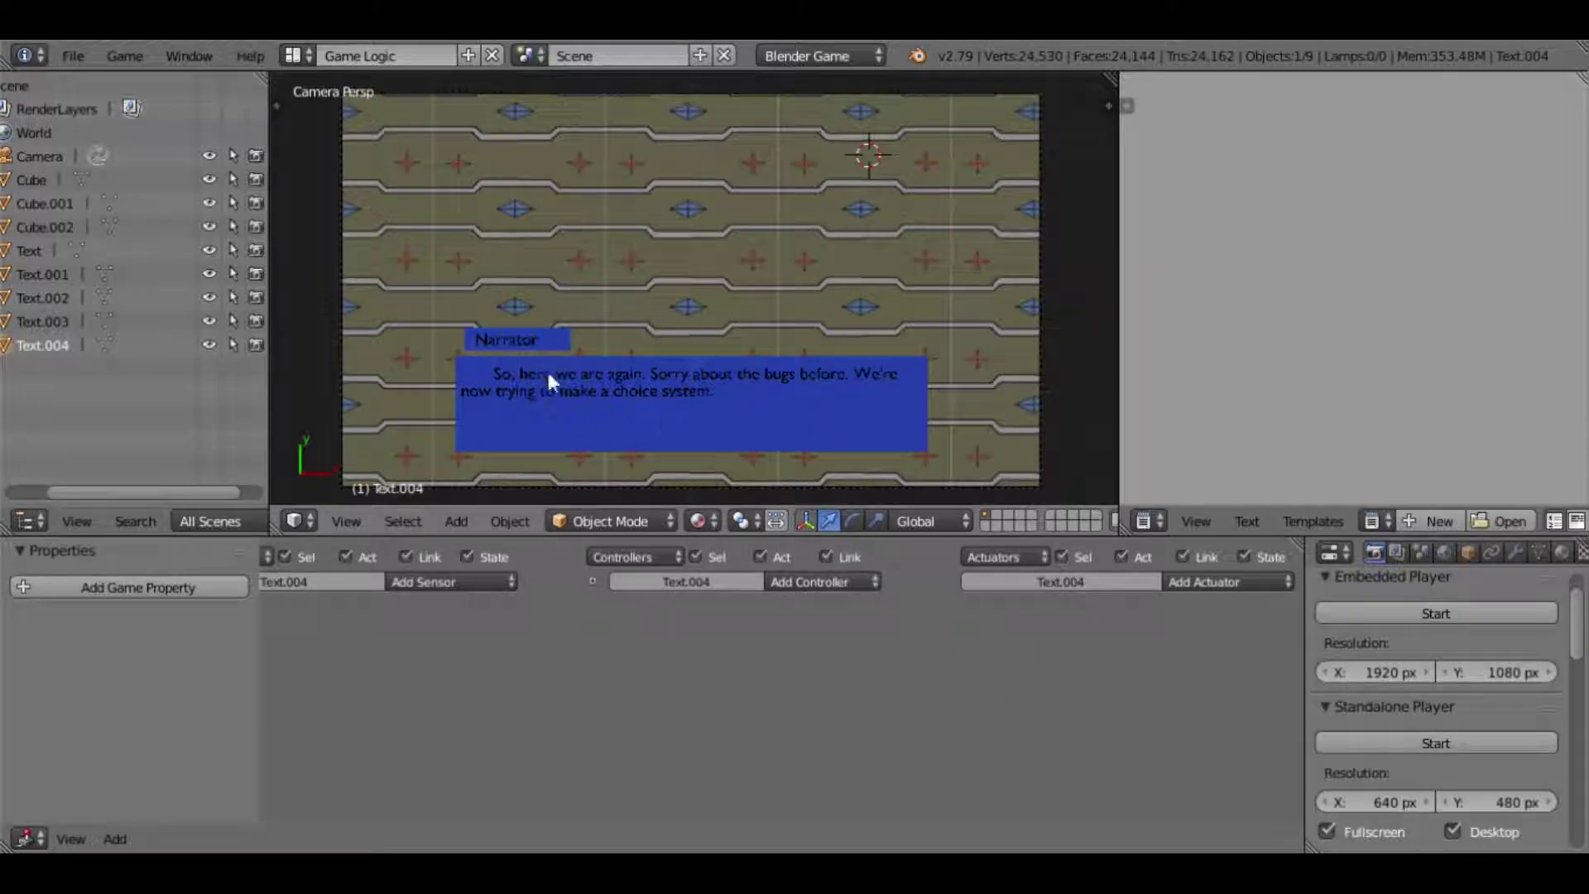
left_click(1472, 745)
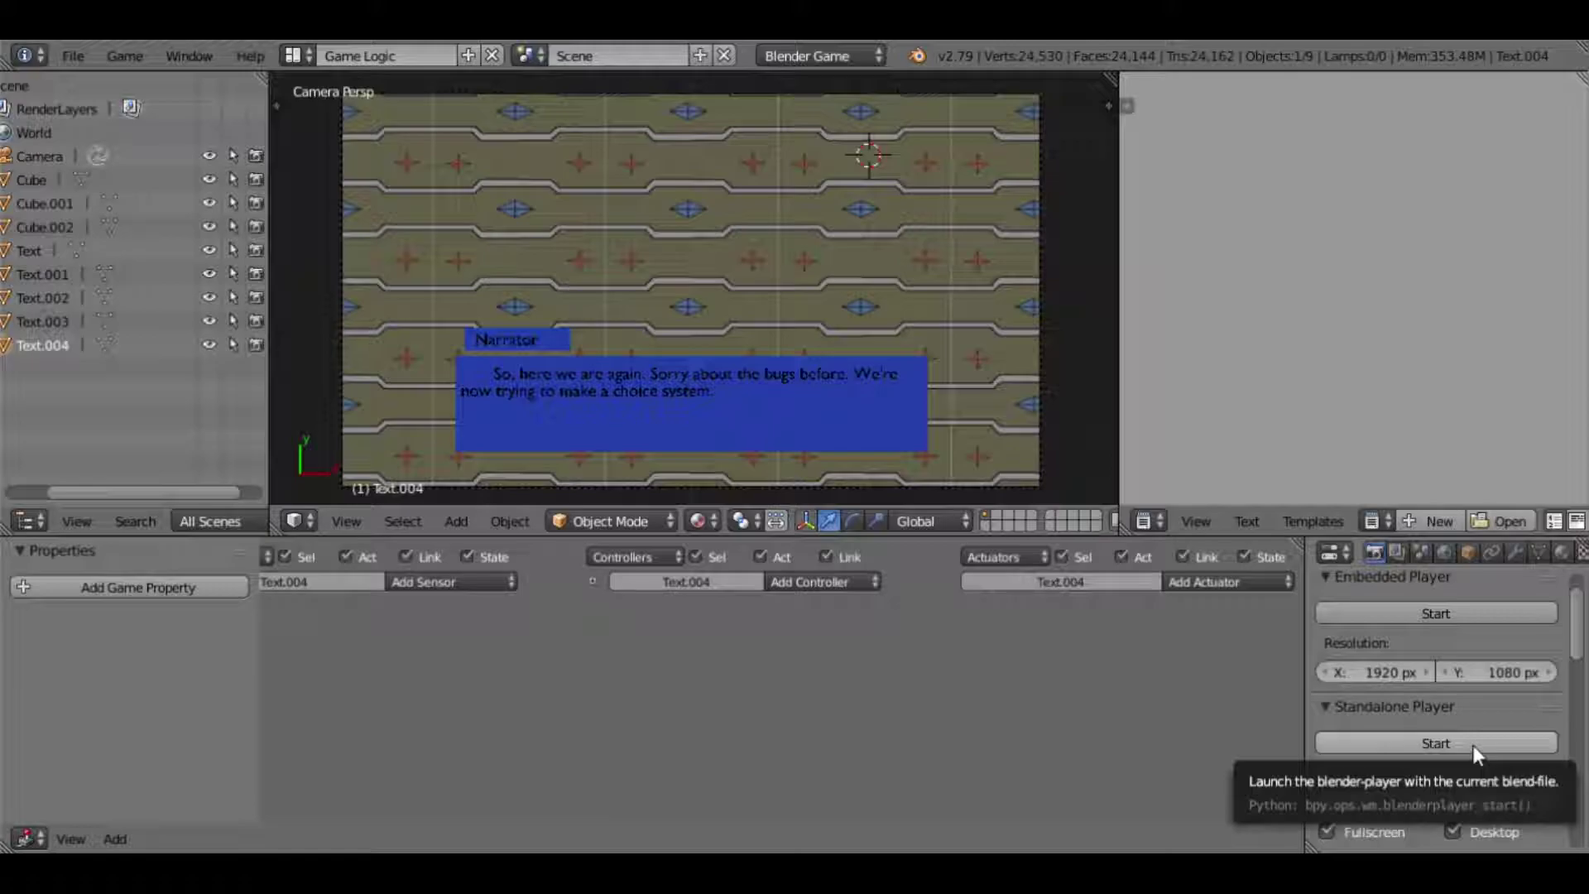
left_click(1472, 745)
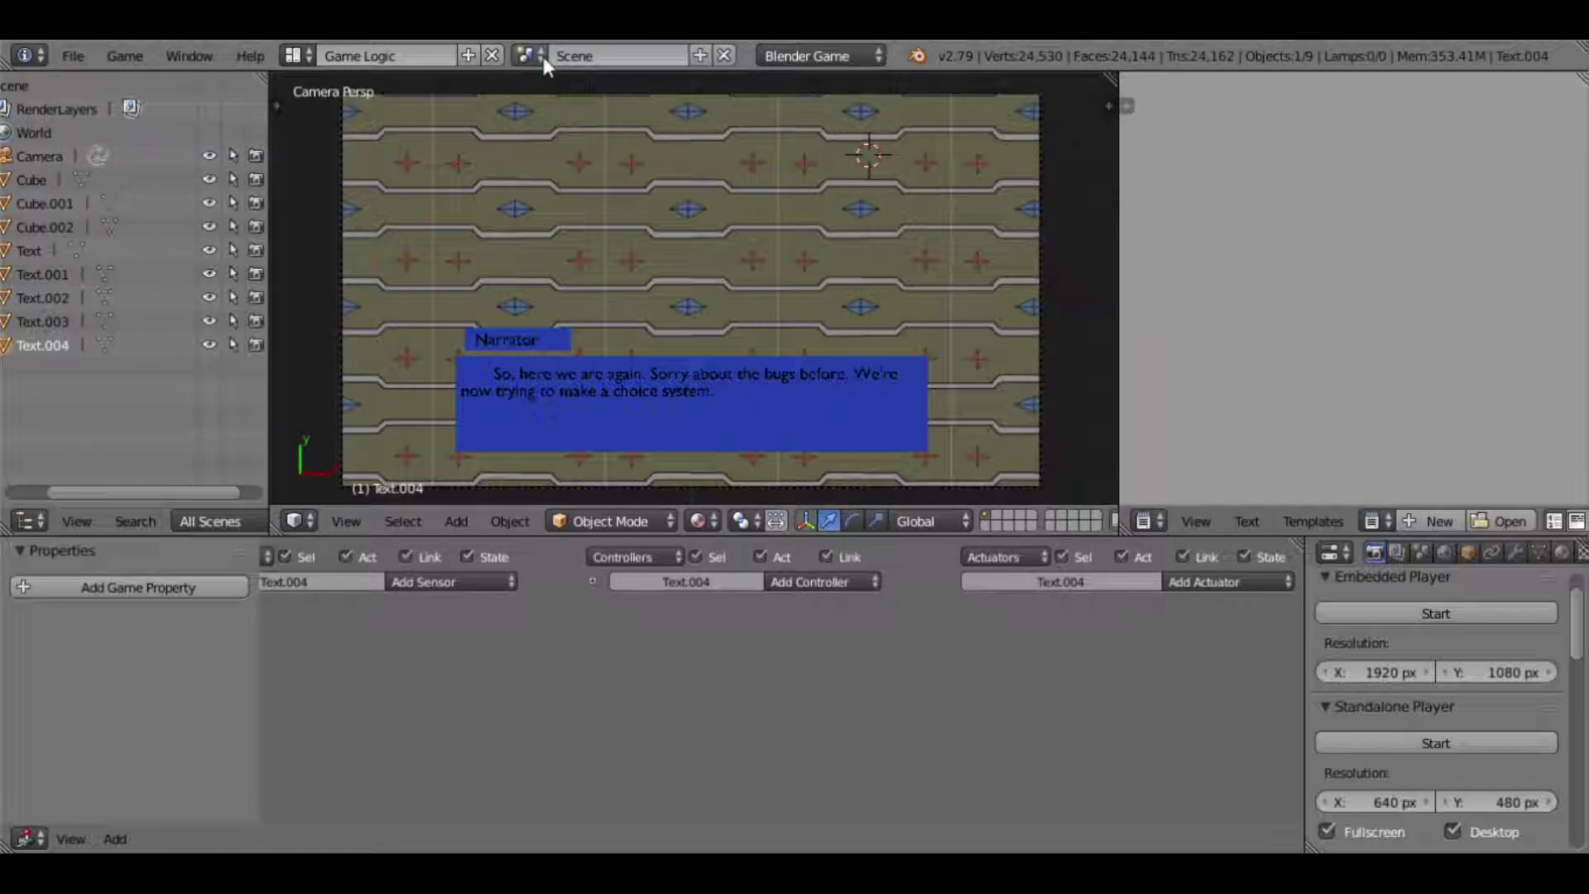
- Rename the current scene to Start VN
left_click(594, 58)
key("BackSpace")
type("Star")
type("t s")
type("VN")
key("Return")
- Create a new empty scene, view it from the top, and add a new world to it
left_click(700, 56)
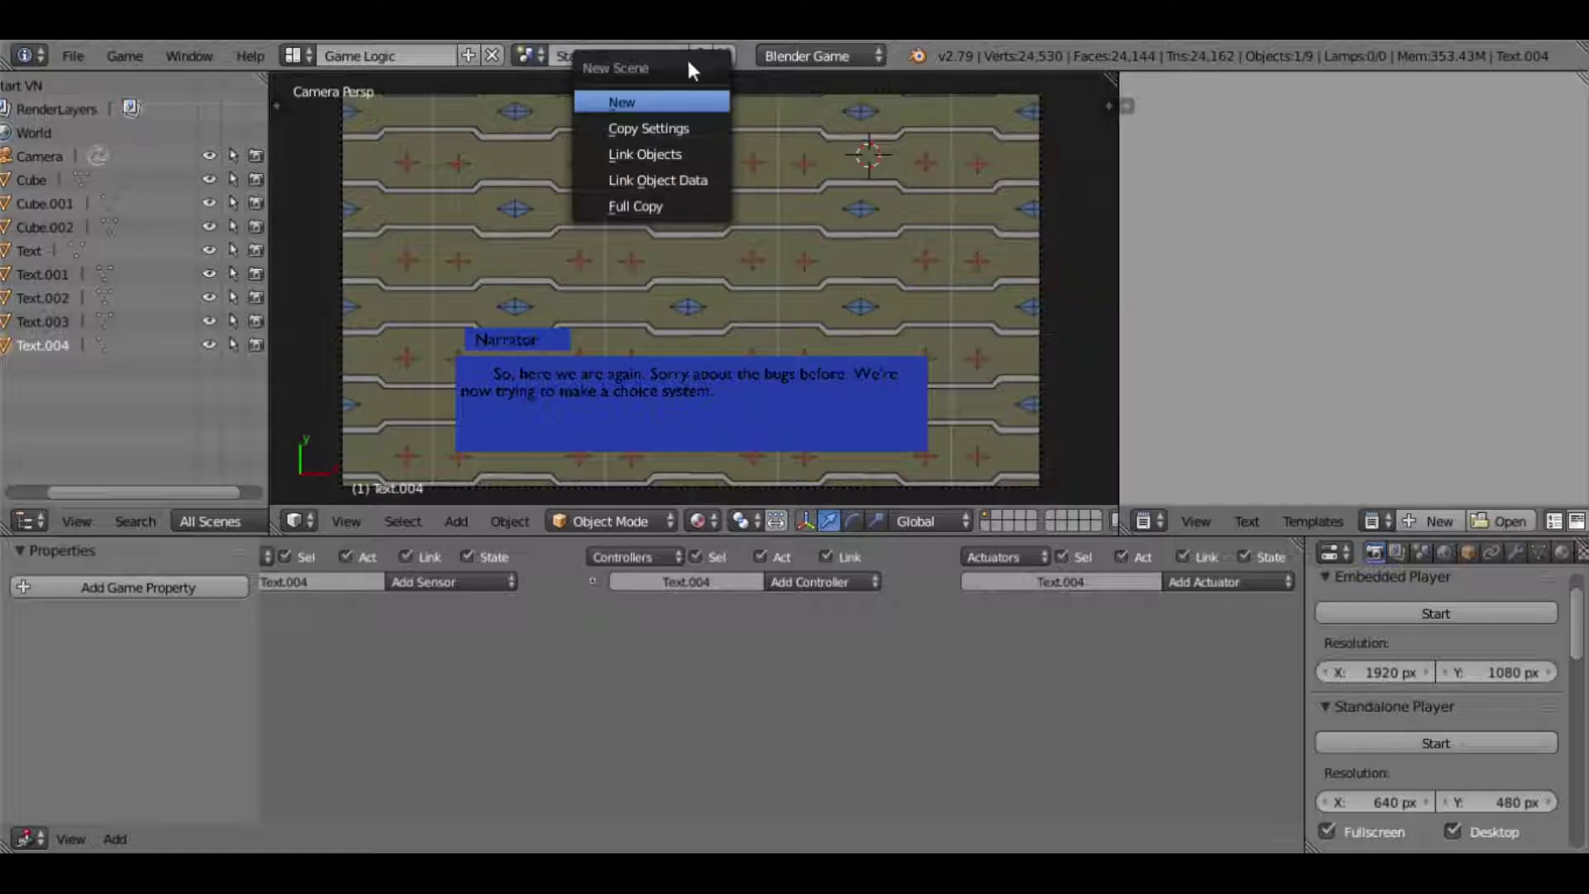
left_click(654, 100)
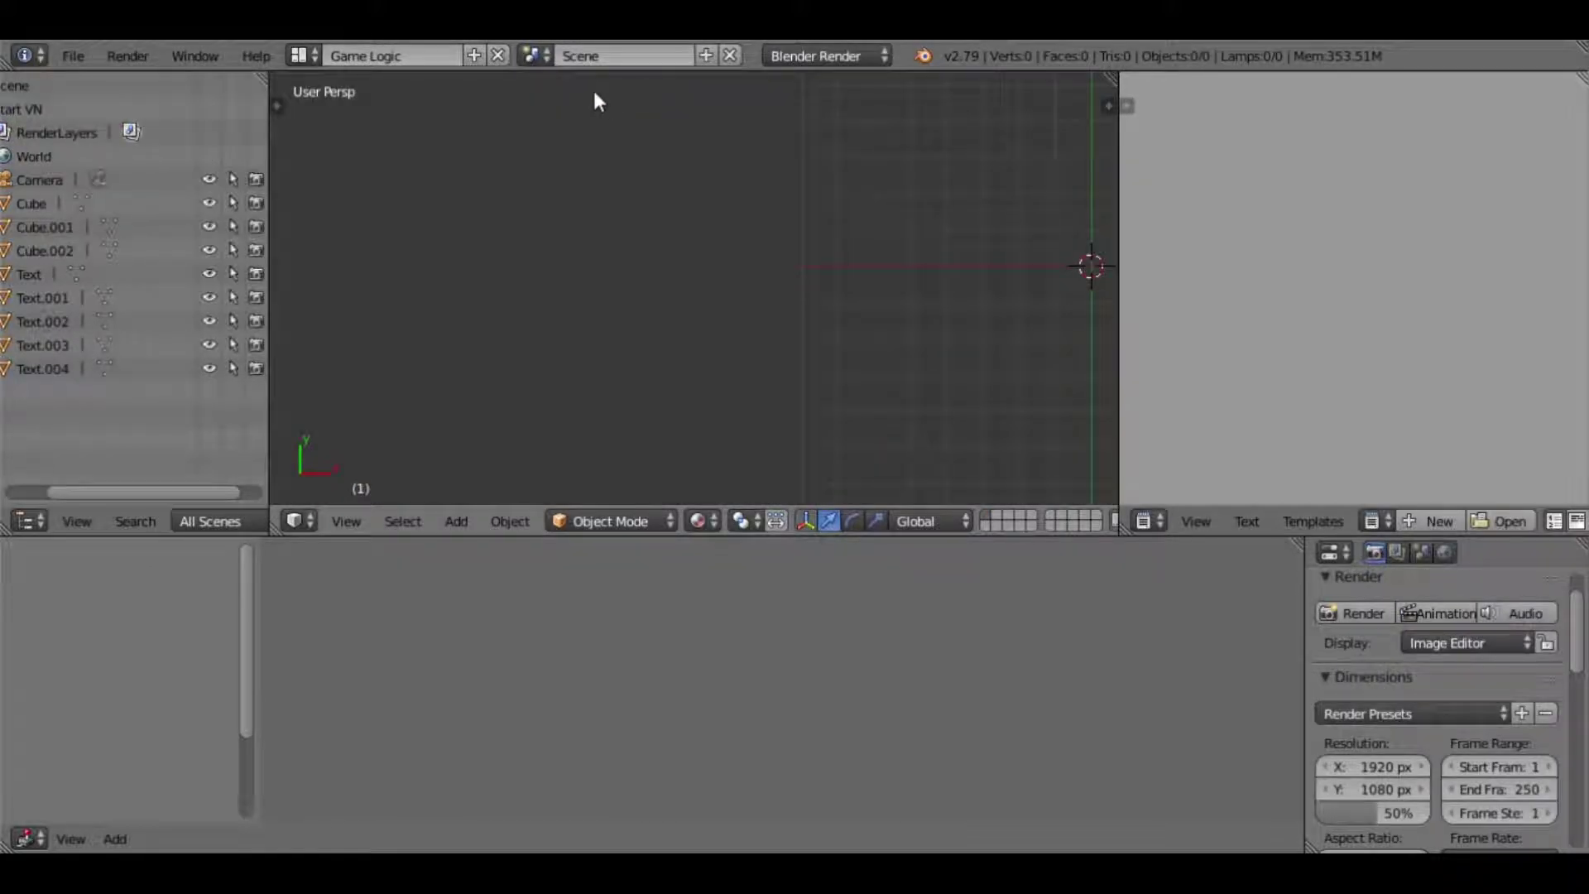
scroll(760, 326, "down", 1)
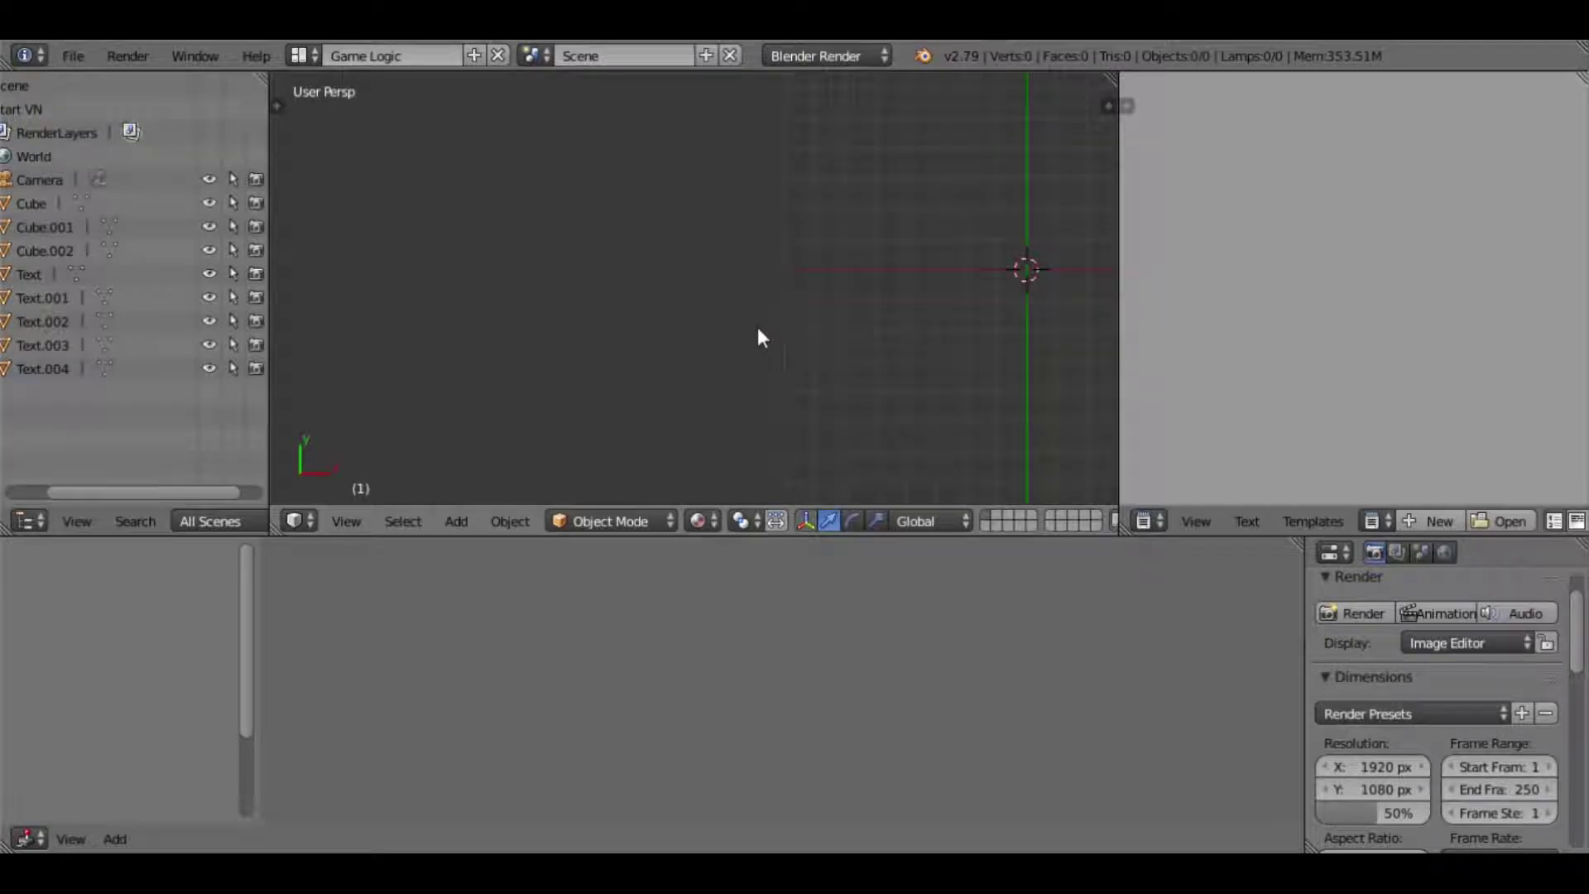
key("KP_7")
middle_click_drag(741, 322, 490, 354, "shift")
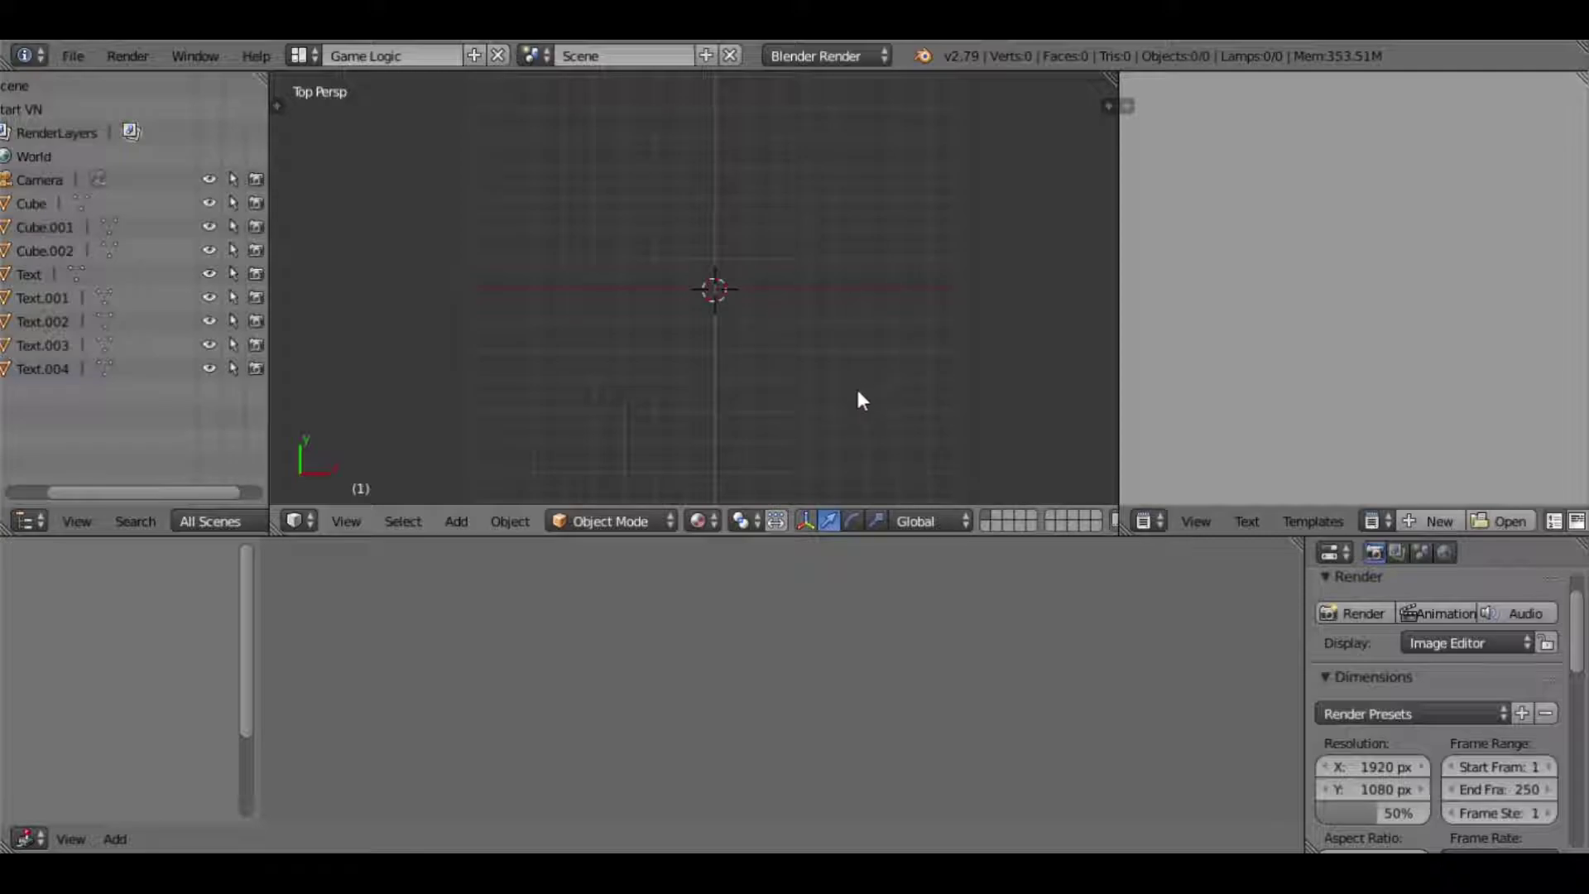
left_click(1447, 552)
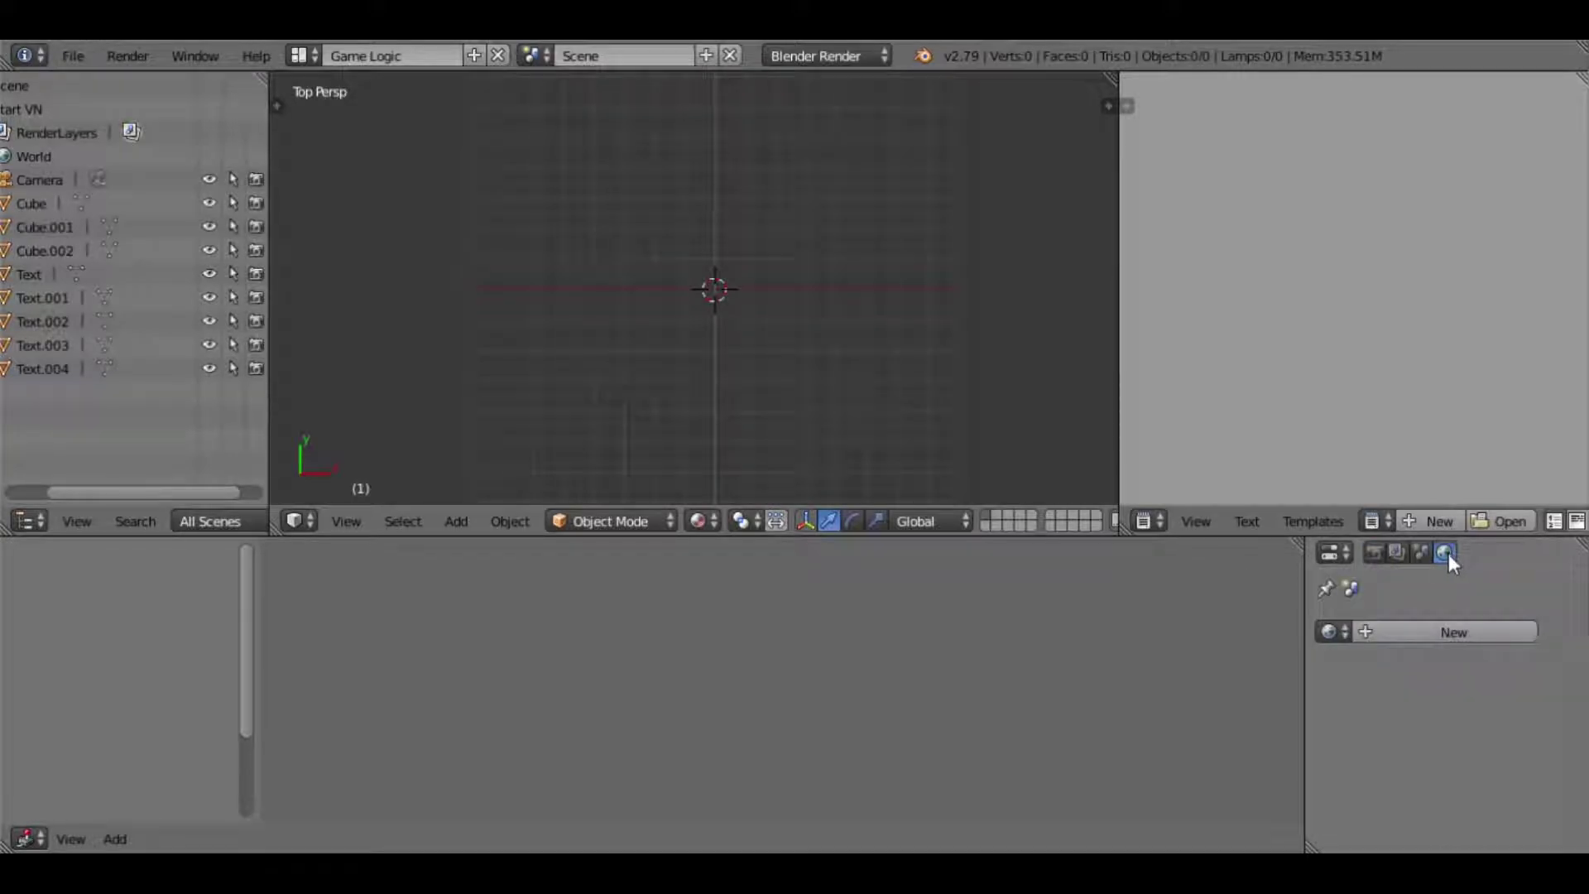
left_click(1359, 629)
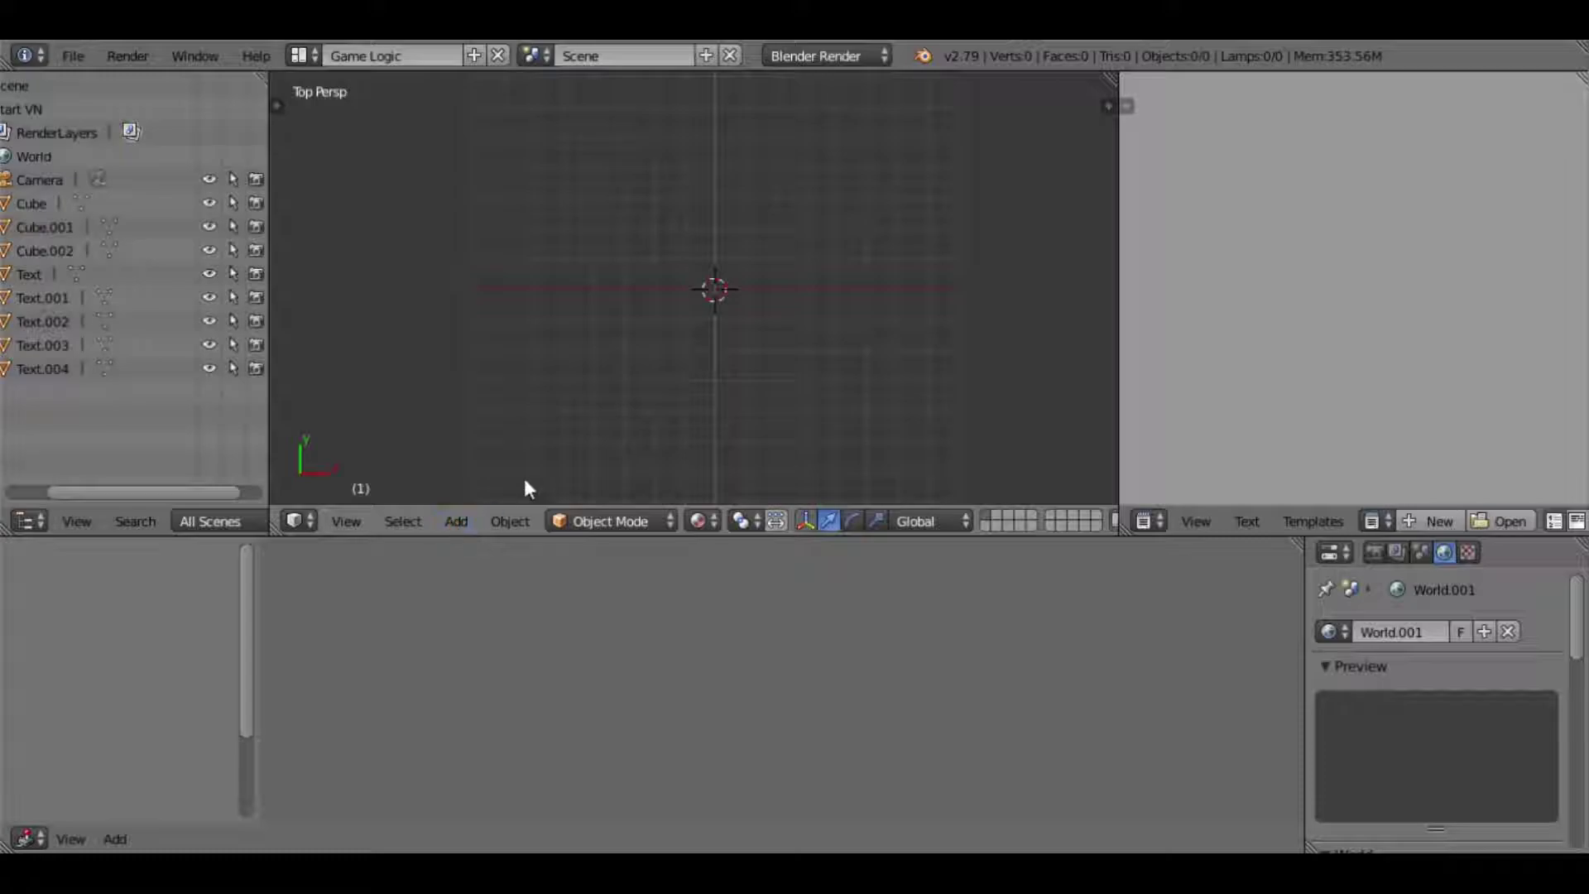
- Add a camera to the new scene and look through it as the active camera
left_click(460, 521)
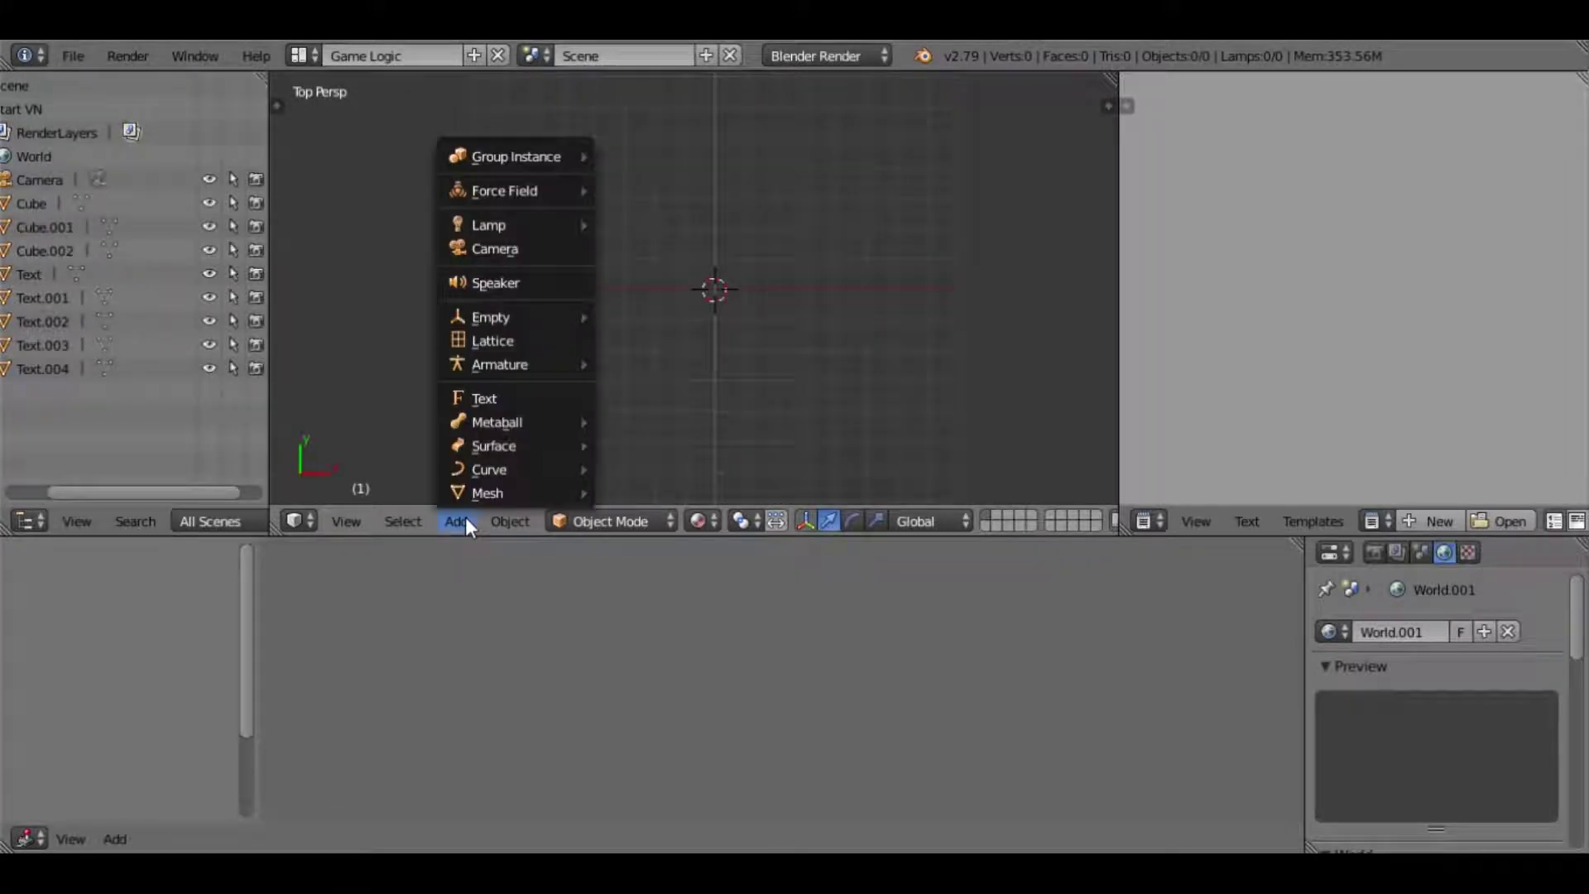
left_click(522, 262)
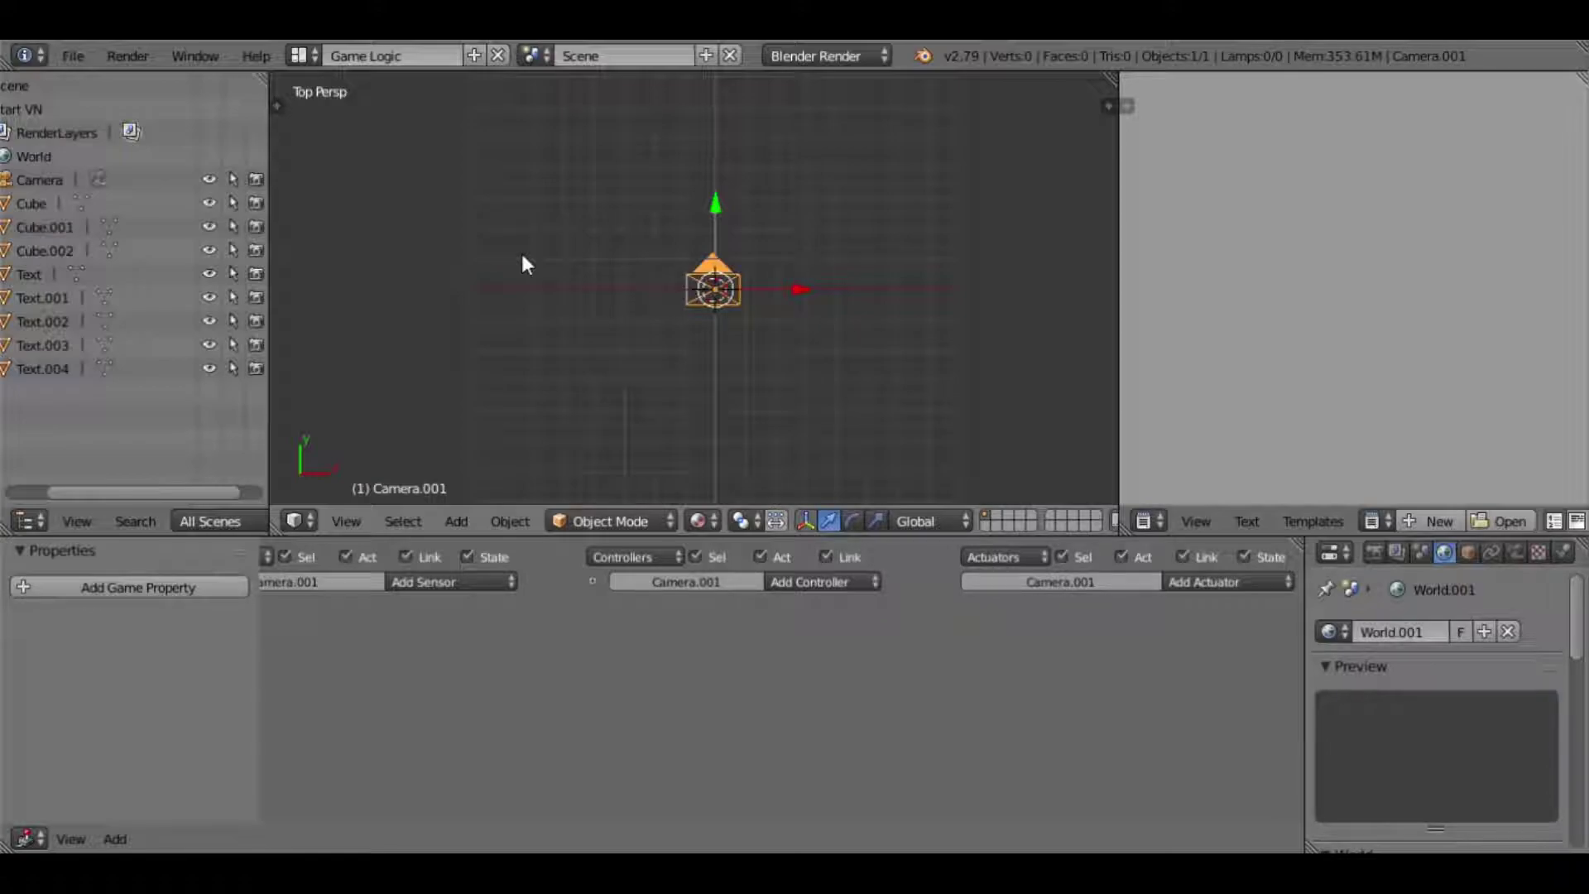
key("ctrl+KP_0")
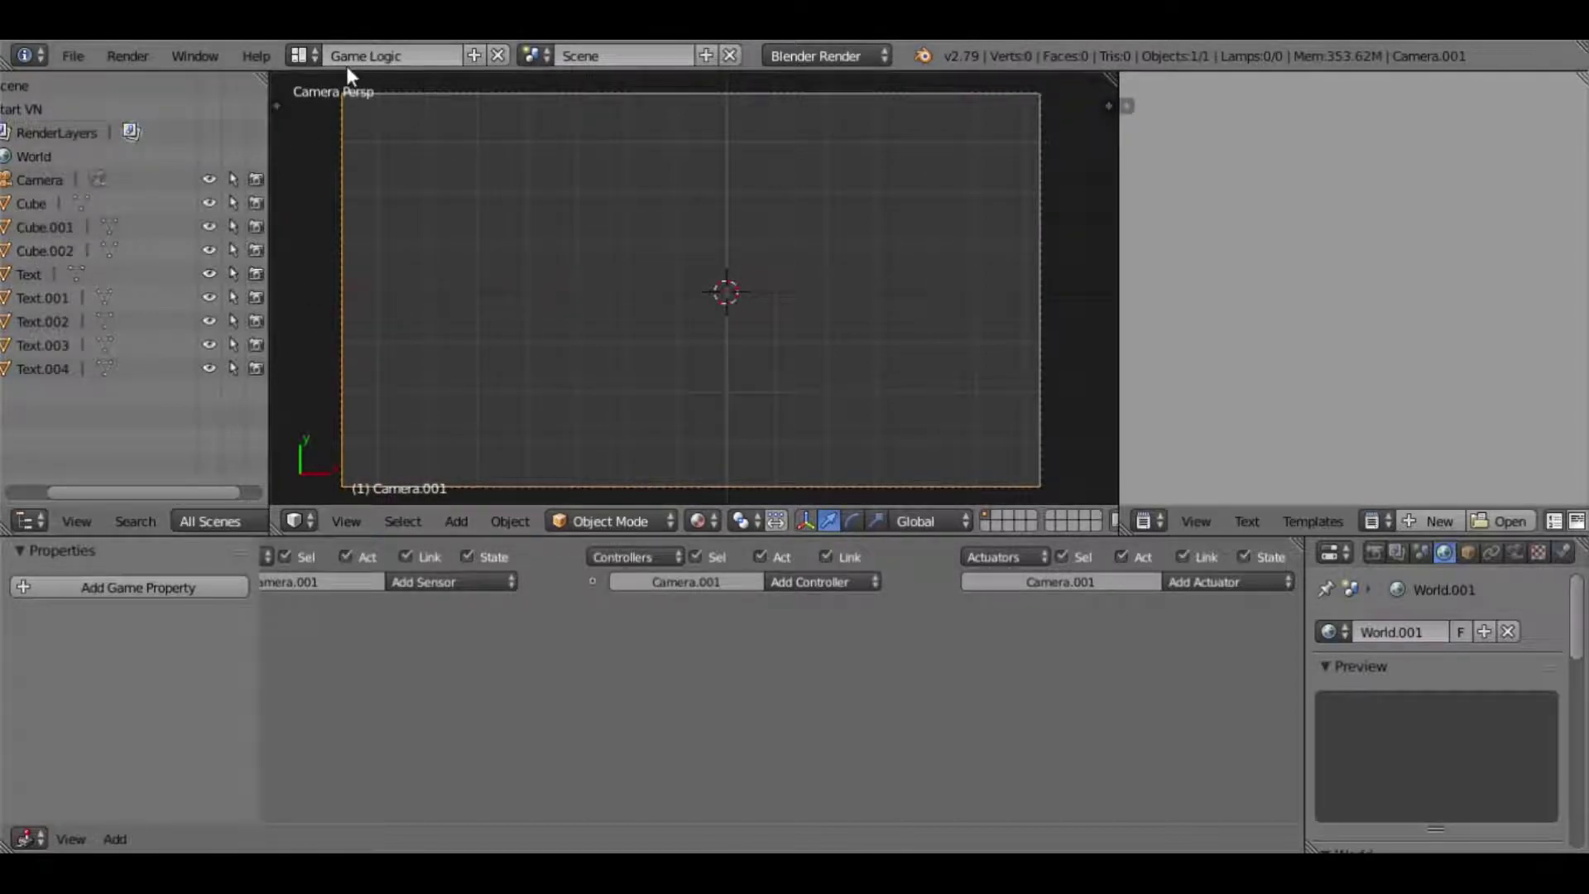
- Switch to the Start VN scene and begin an FBX export into the Game assets folder on the Desktop
left_click(537, 56)
left_click(565, 116)
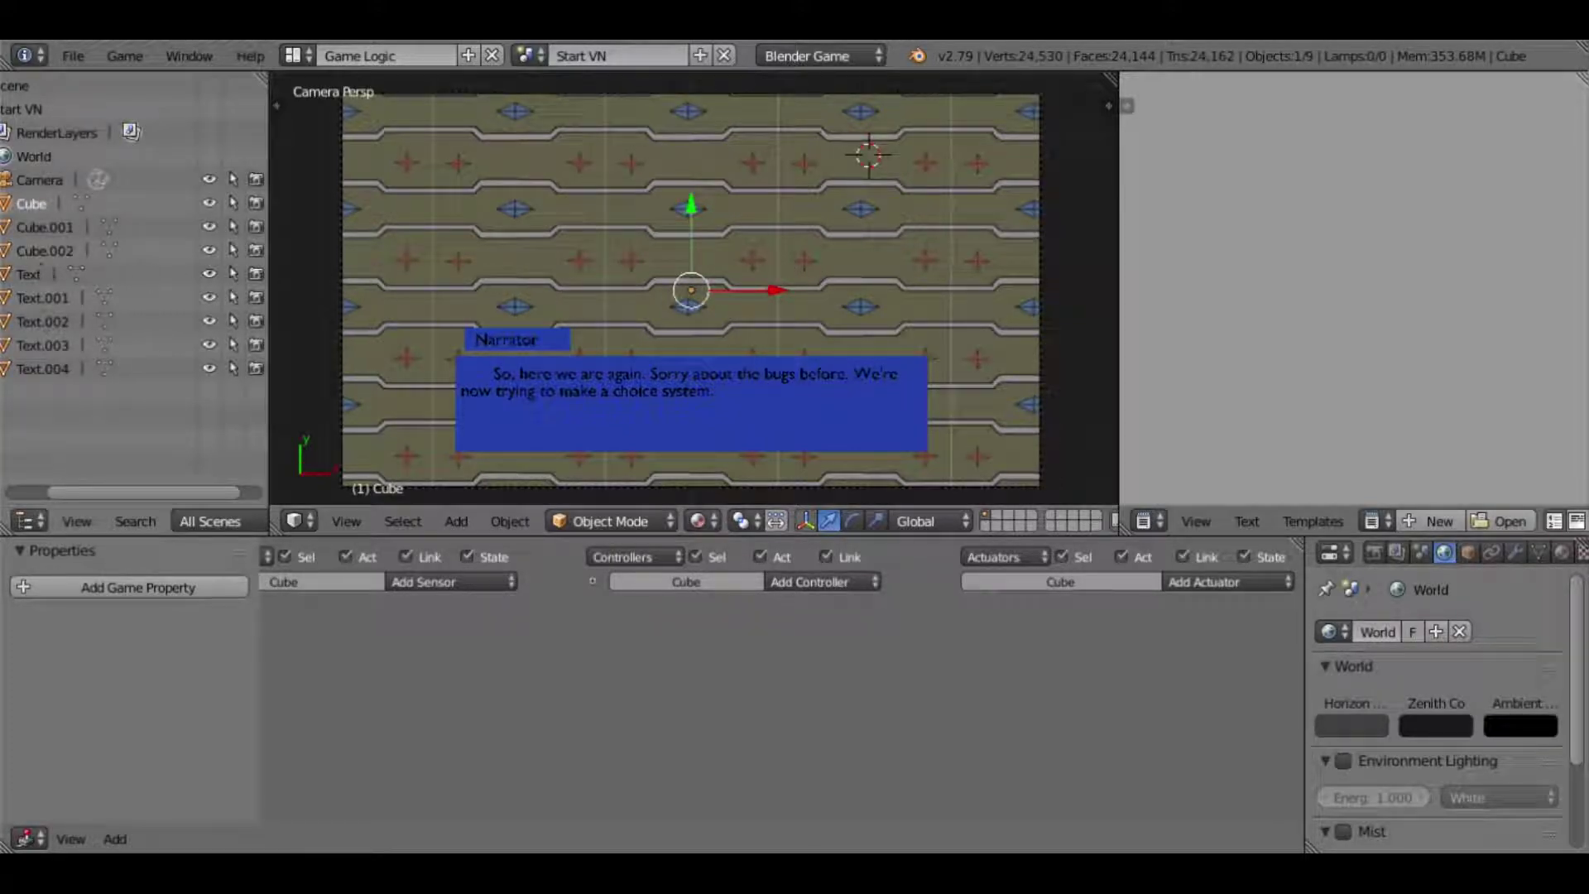
left_click(73, 56)
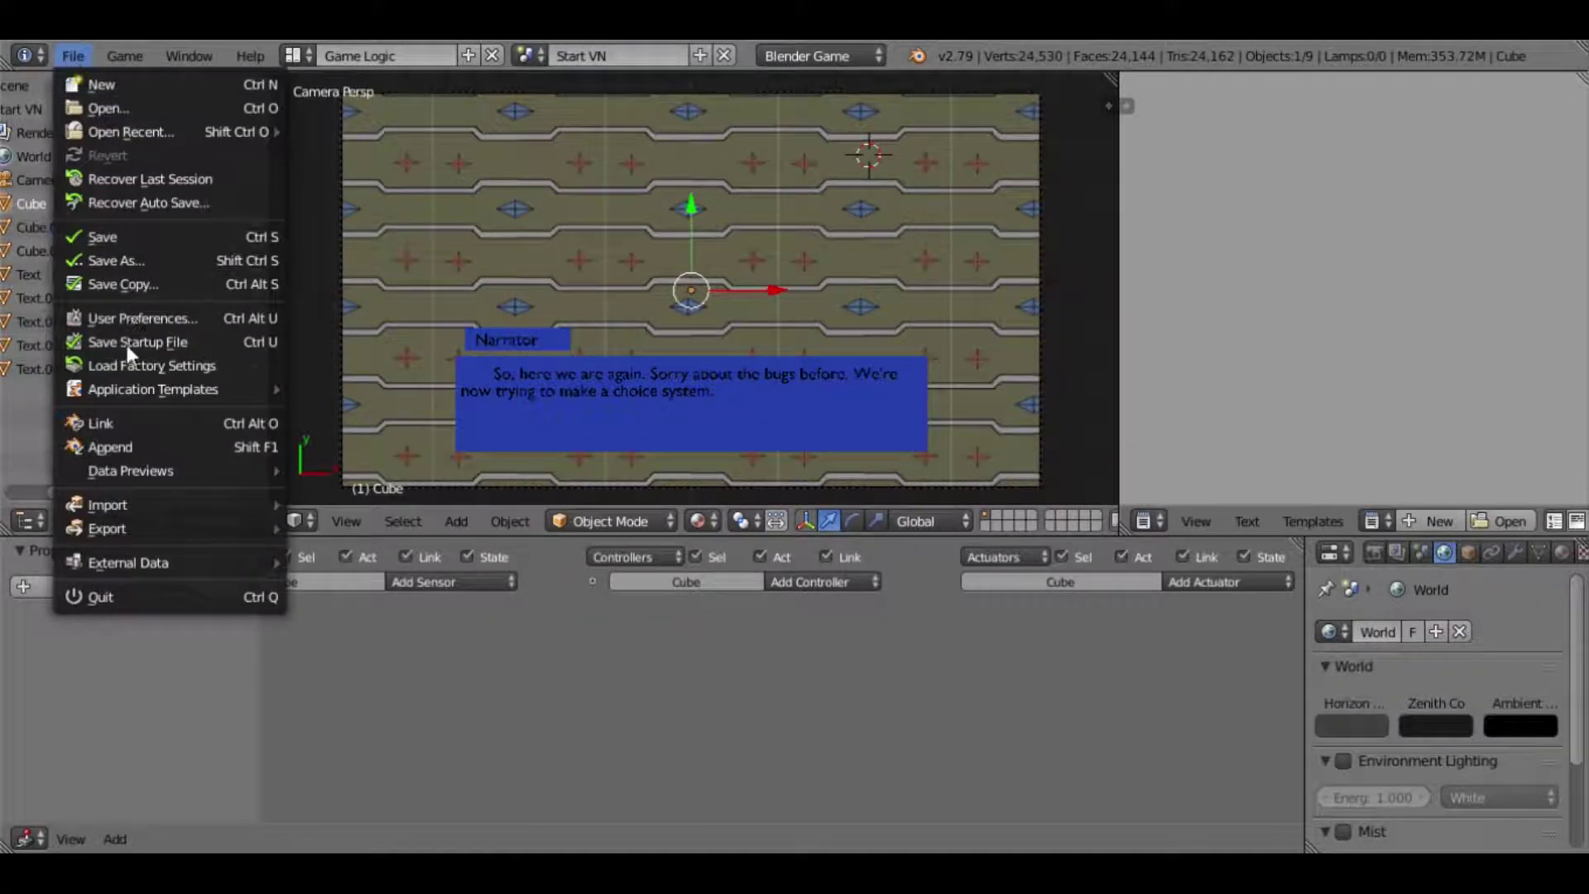
mouse_move(166, 533)
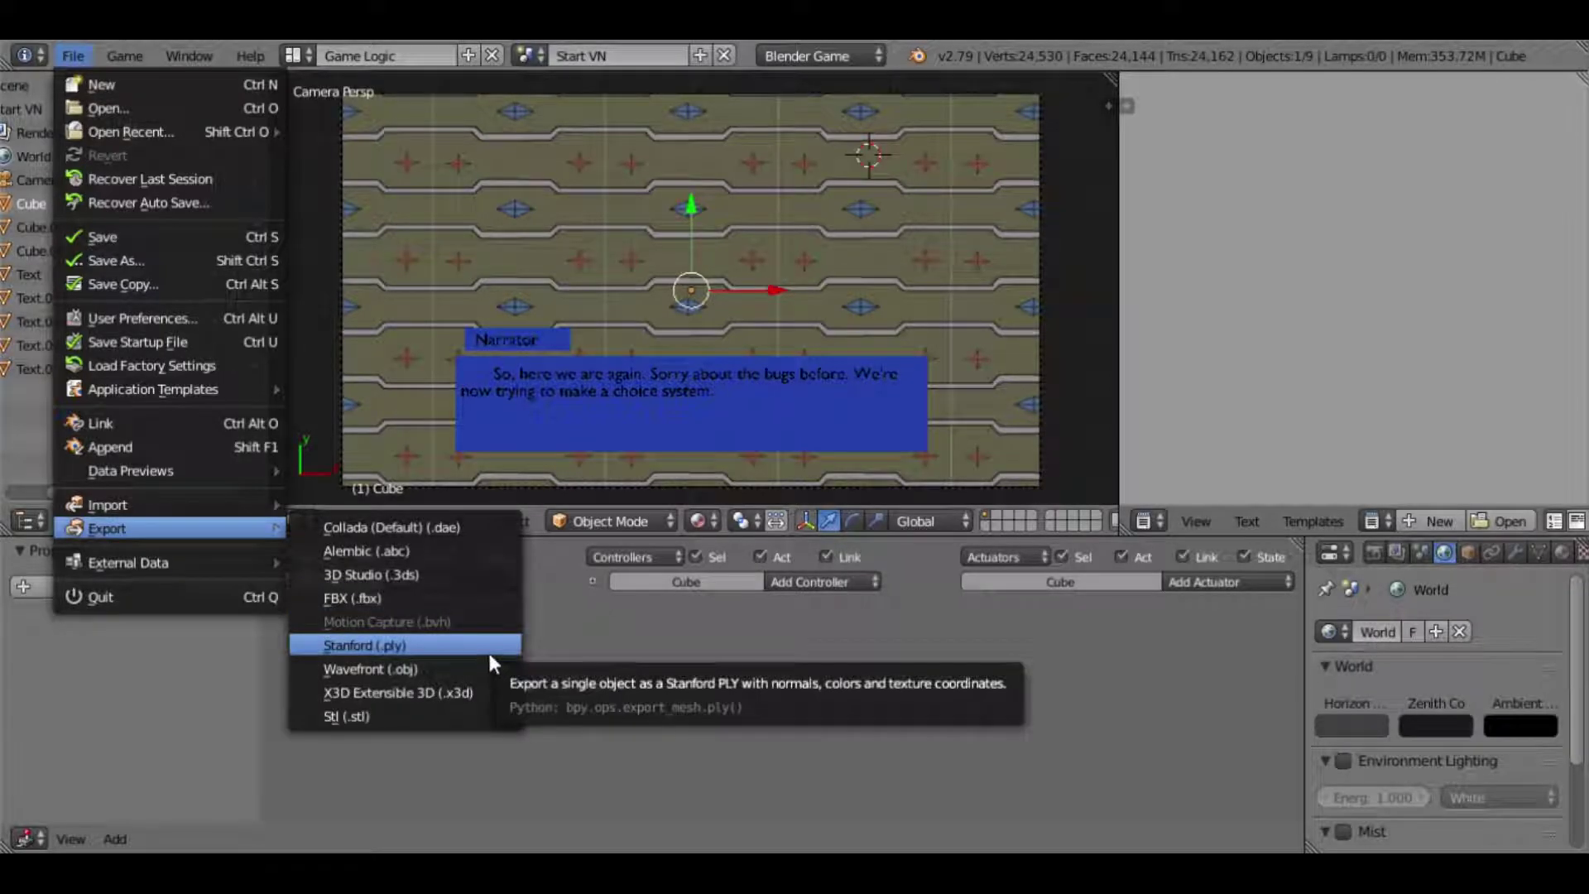
left_click(384, 596)
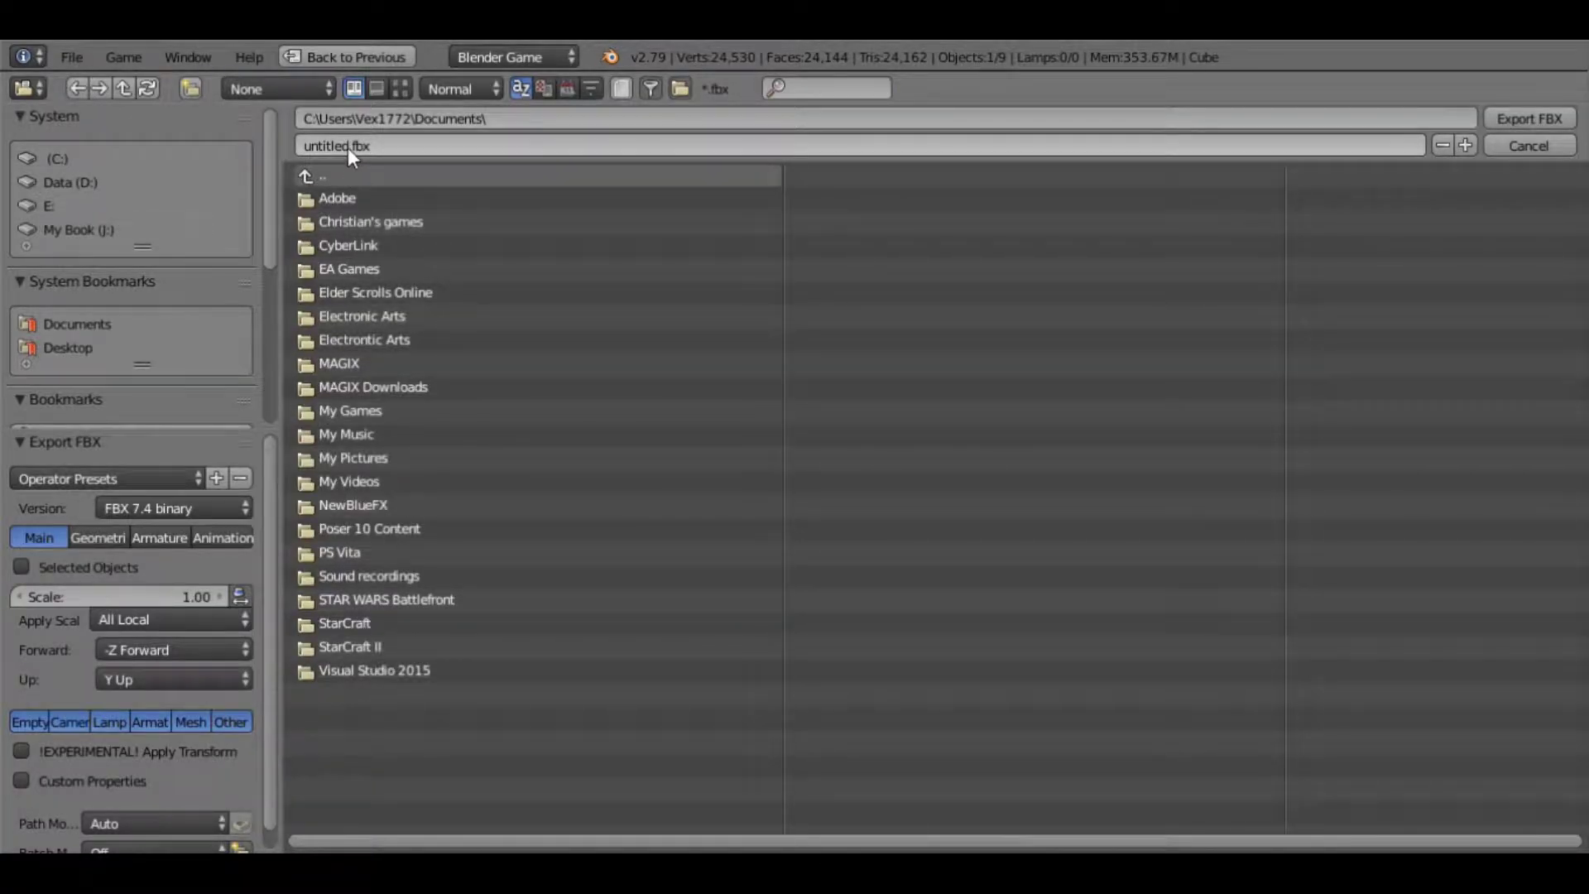
left_click(66, 348)
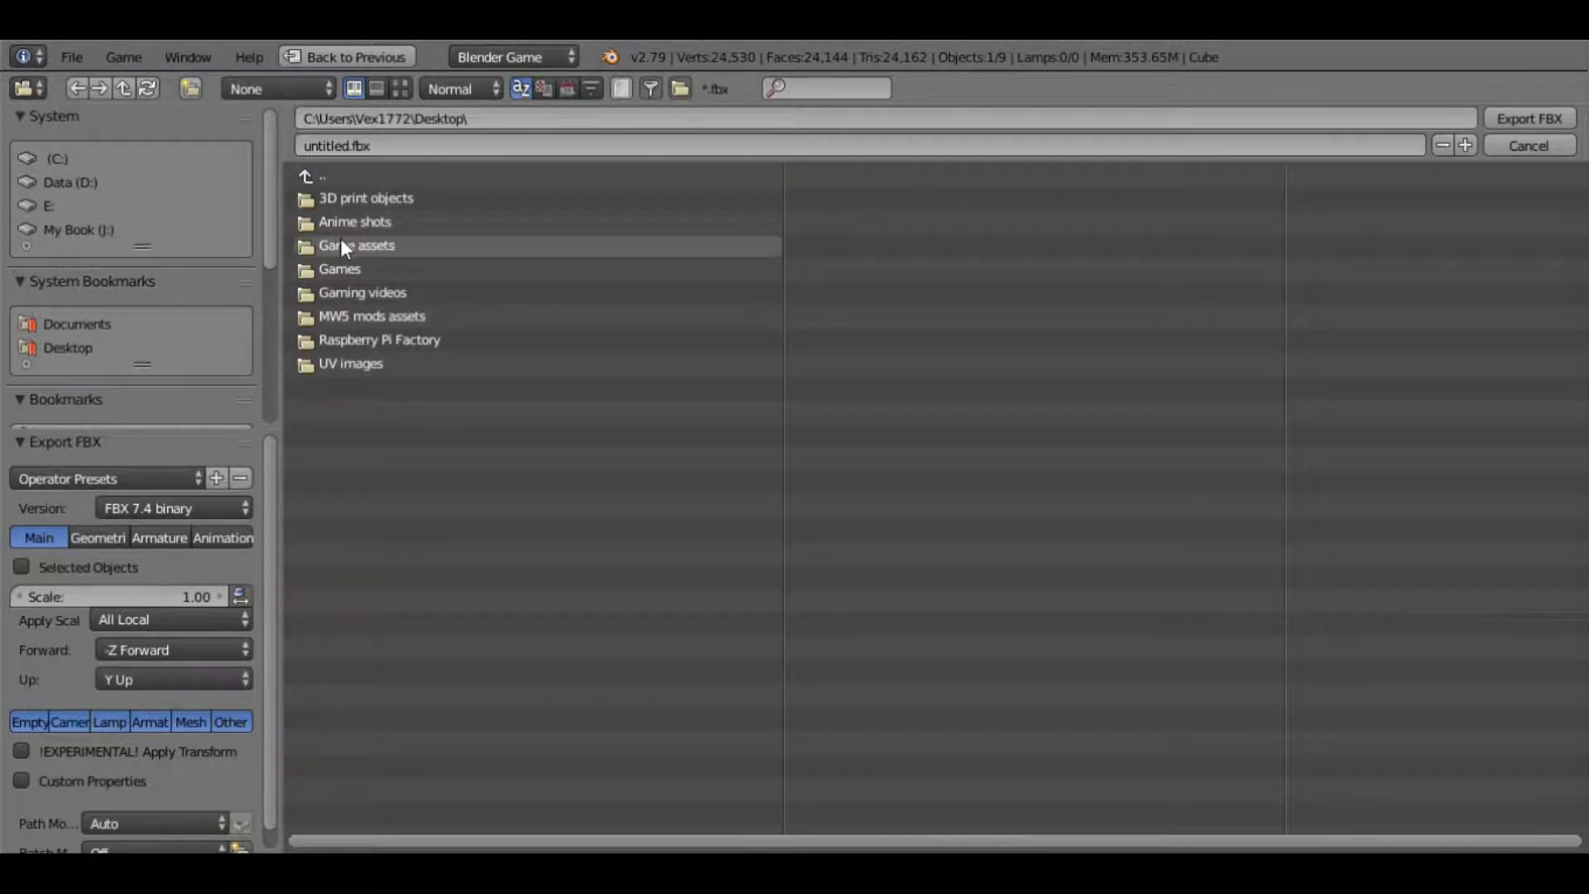
left_click(305, 250)
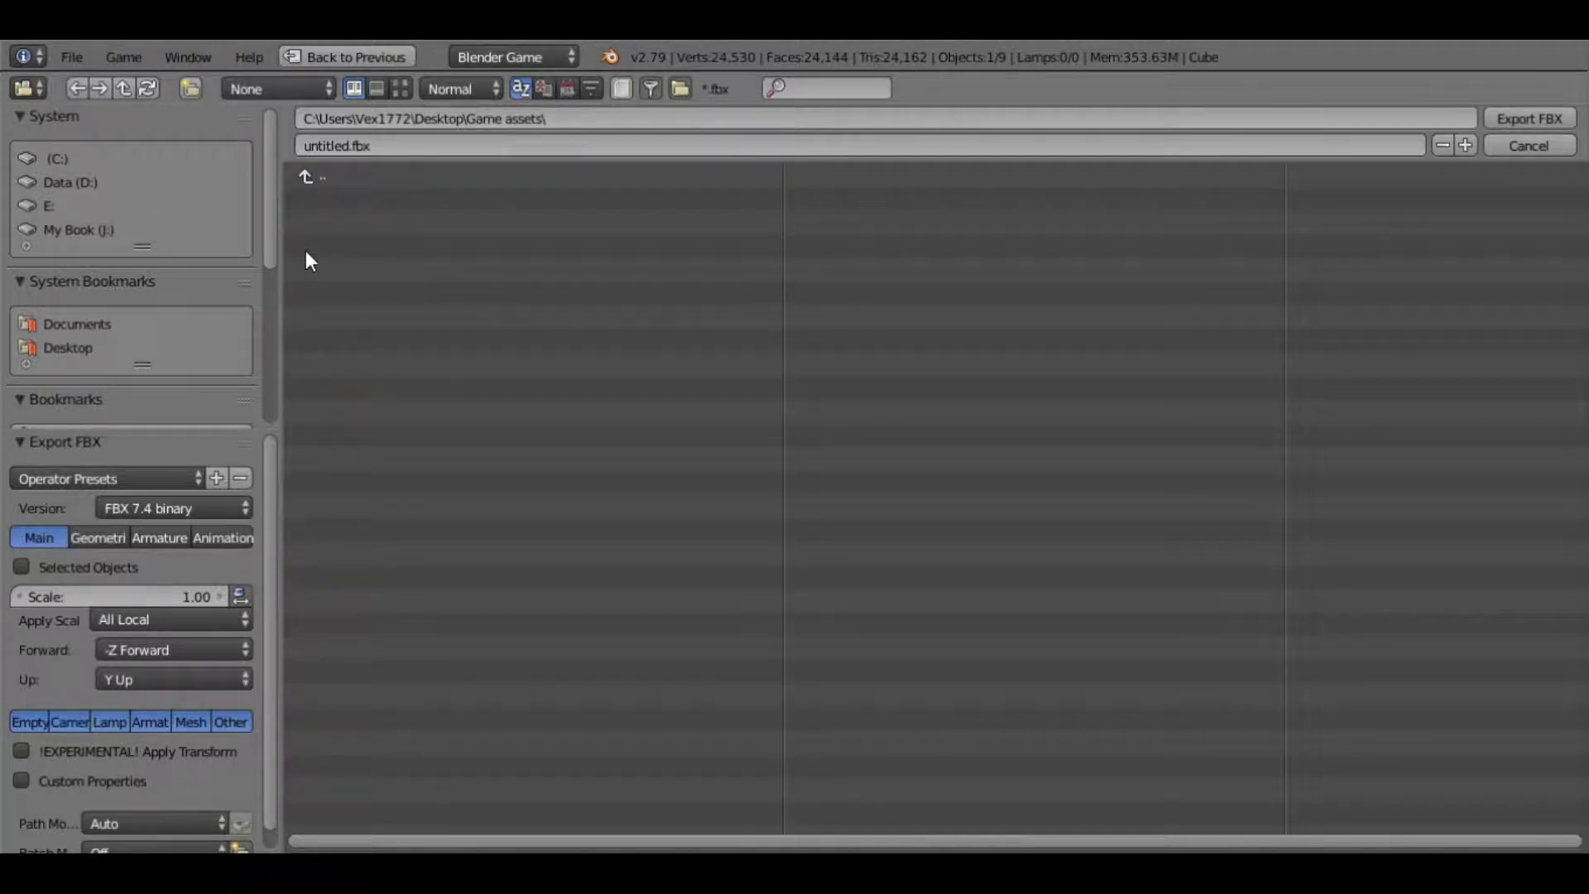
- Name the export file Wall paper background.fbx and export it
left_click(350, 146)
key("Right")
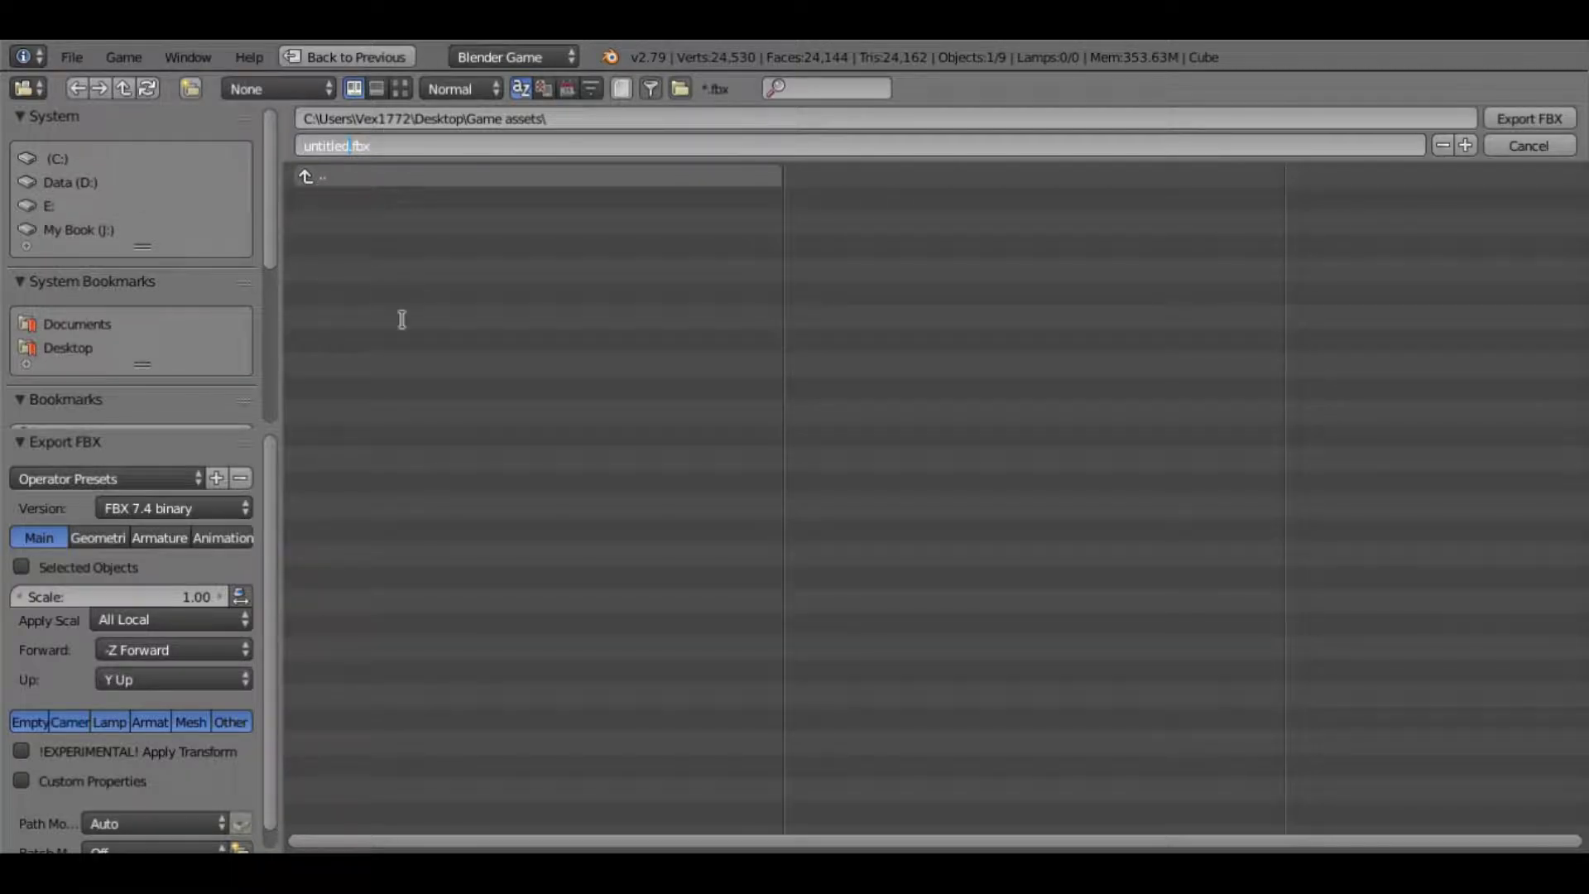
key("BackSpace")
key("BackSpace")
key("BackSpace")
key("BackSpace")
key("BackSpace")
key("BackSpace")
key("BackSpace")
key("BackSpace")
type("Wall")
type(" pa")
type("per")
type(" br")
type("i")
key("BackSpace")
key("BackSpace")
type("ackground")
key("Return")
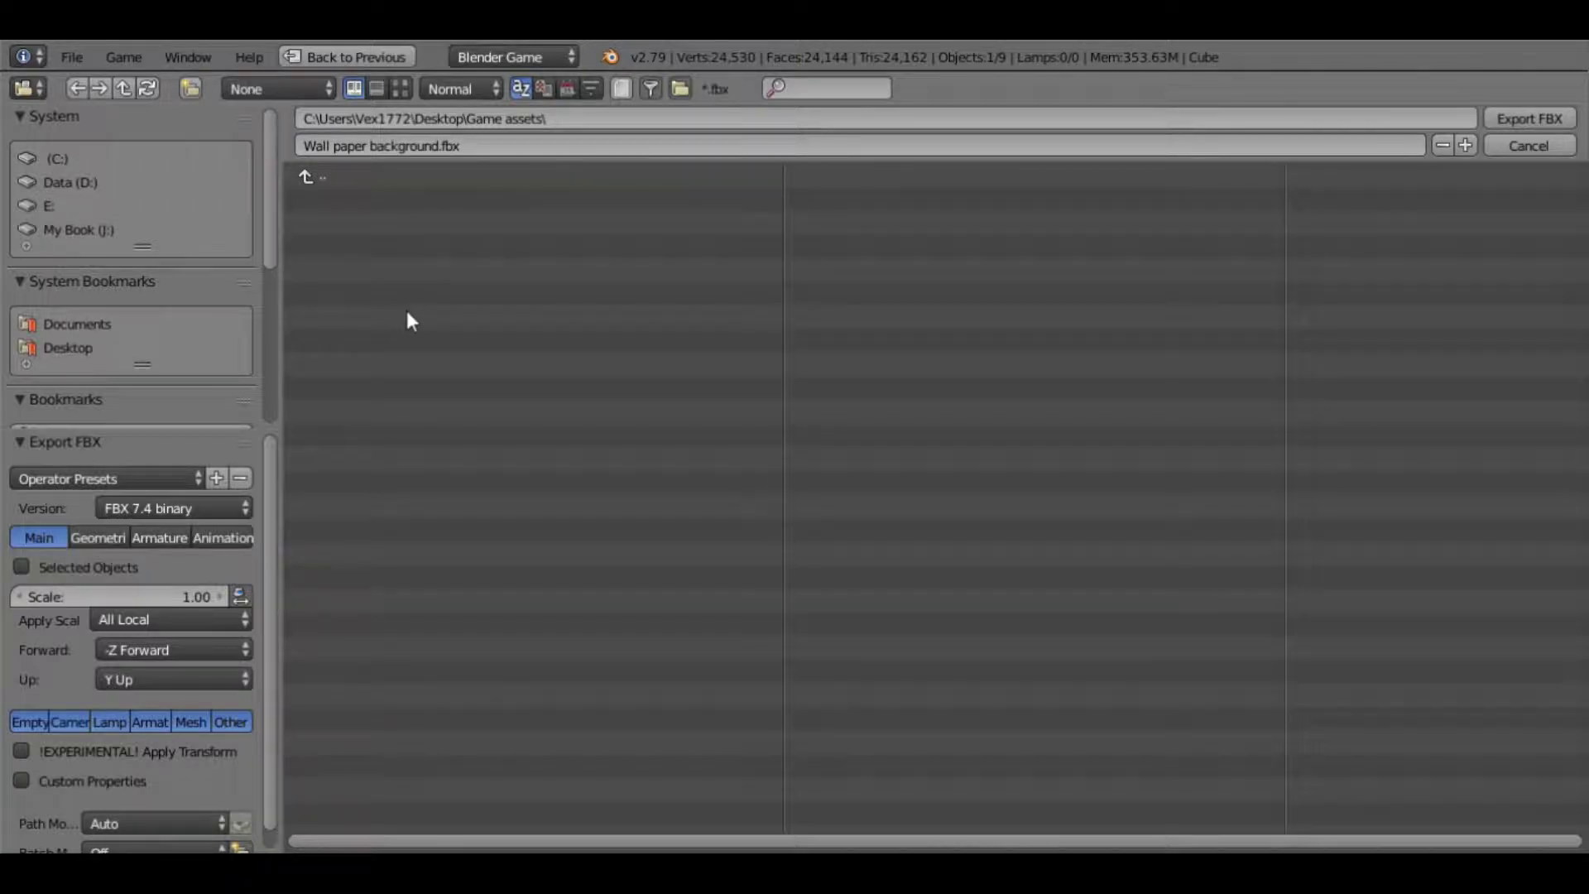
left_click(1515, 118)
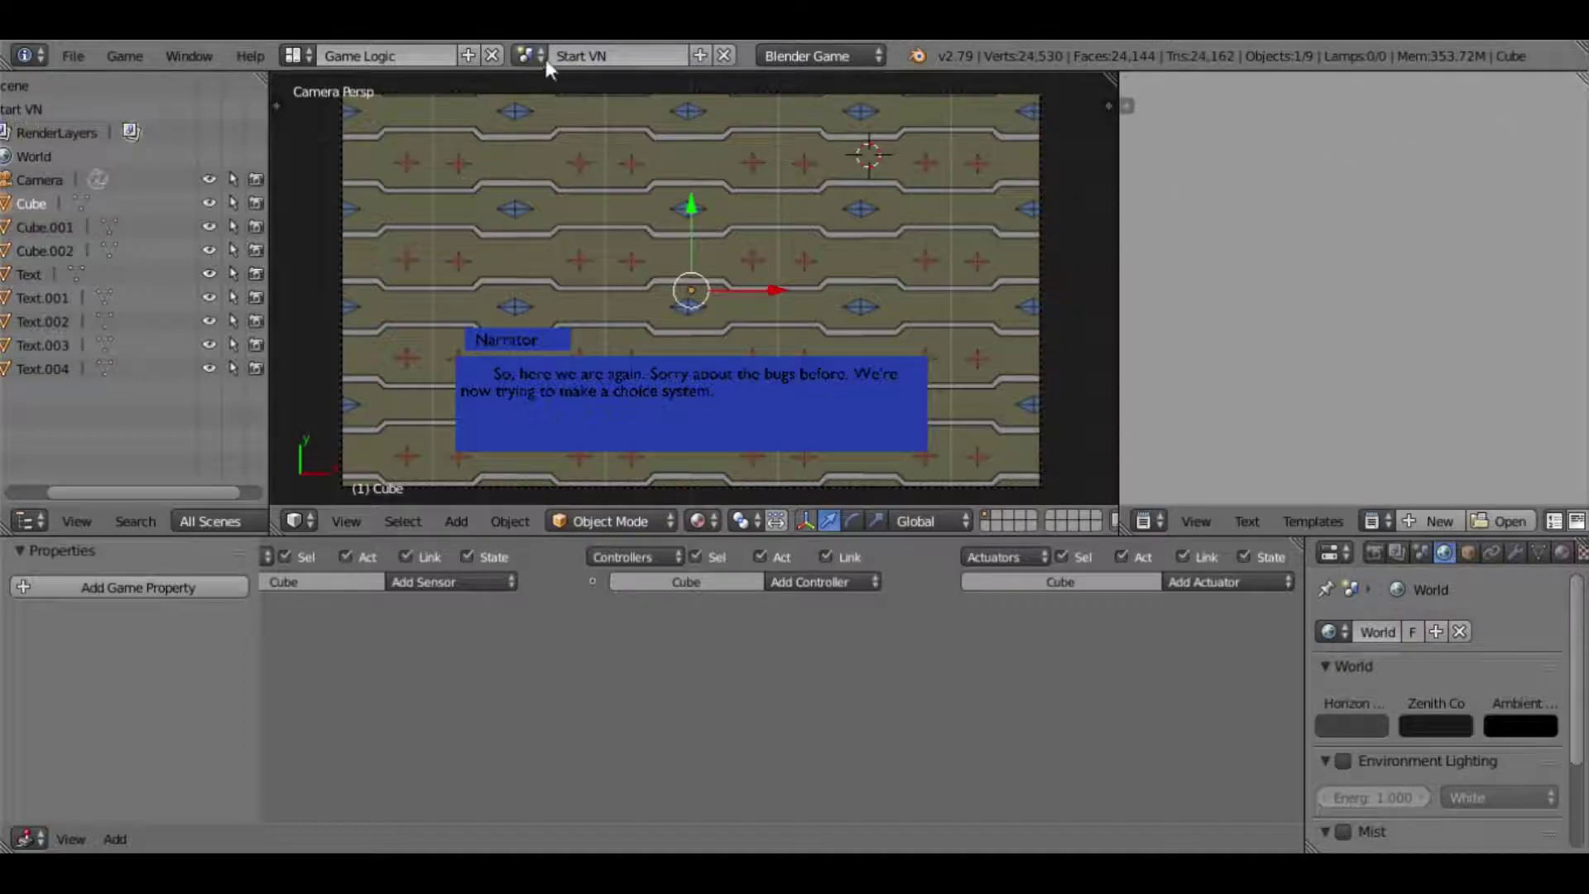
- Switch to the scene named Scene and import Wall paper background.fbx from the Game assets folder
left_click(530, 56)
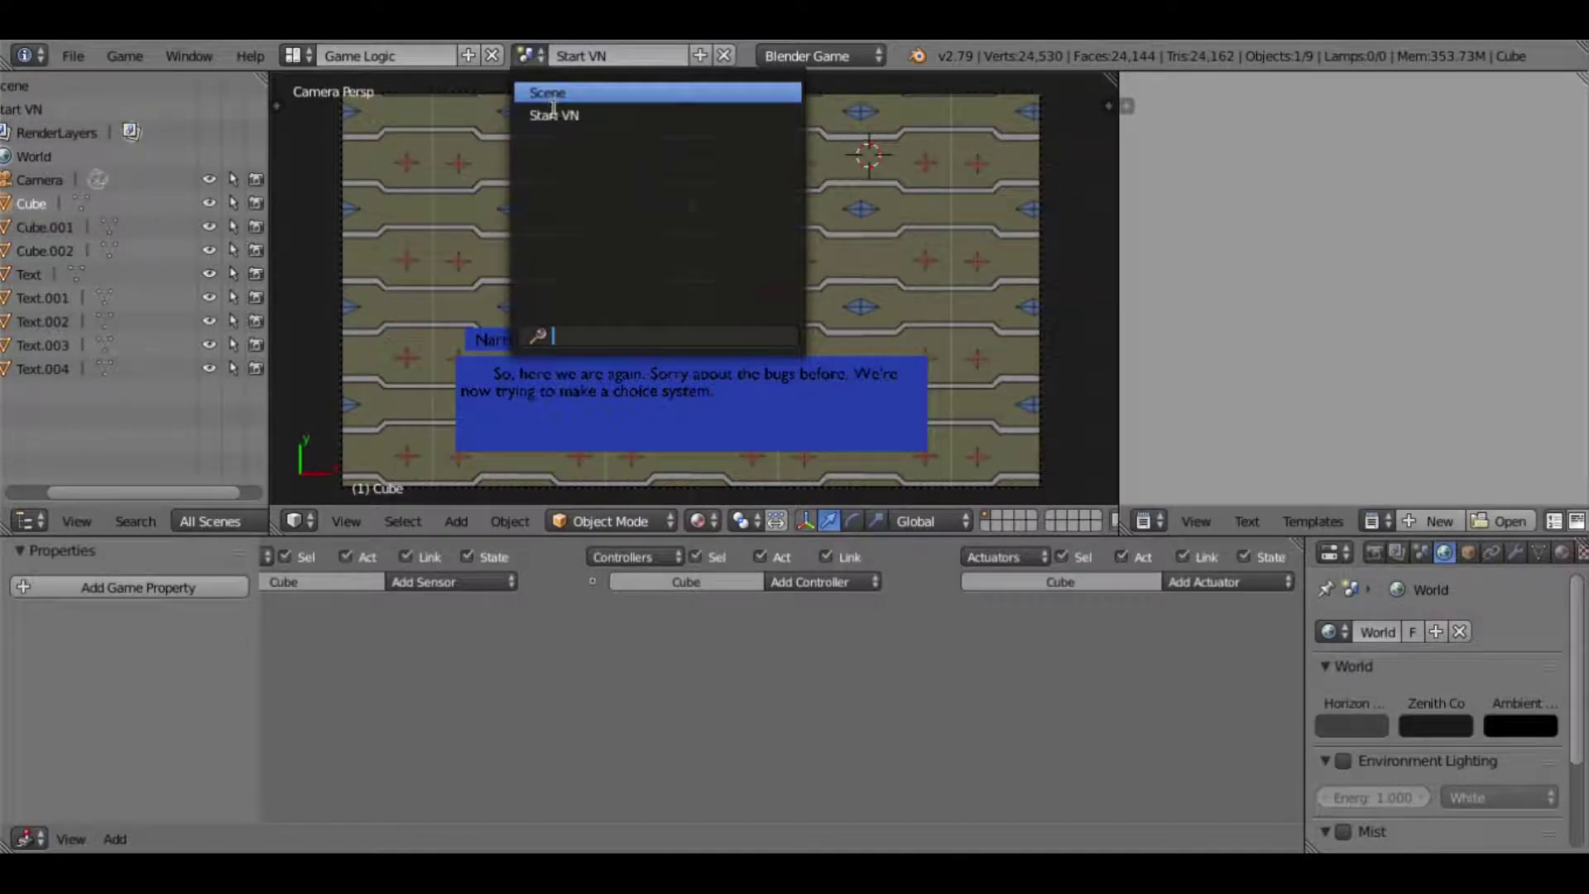
left_click(555, 93)
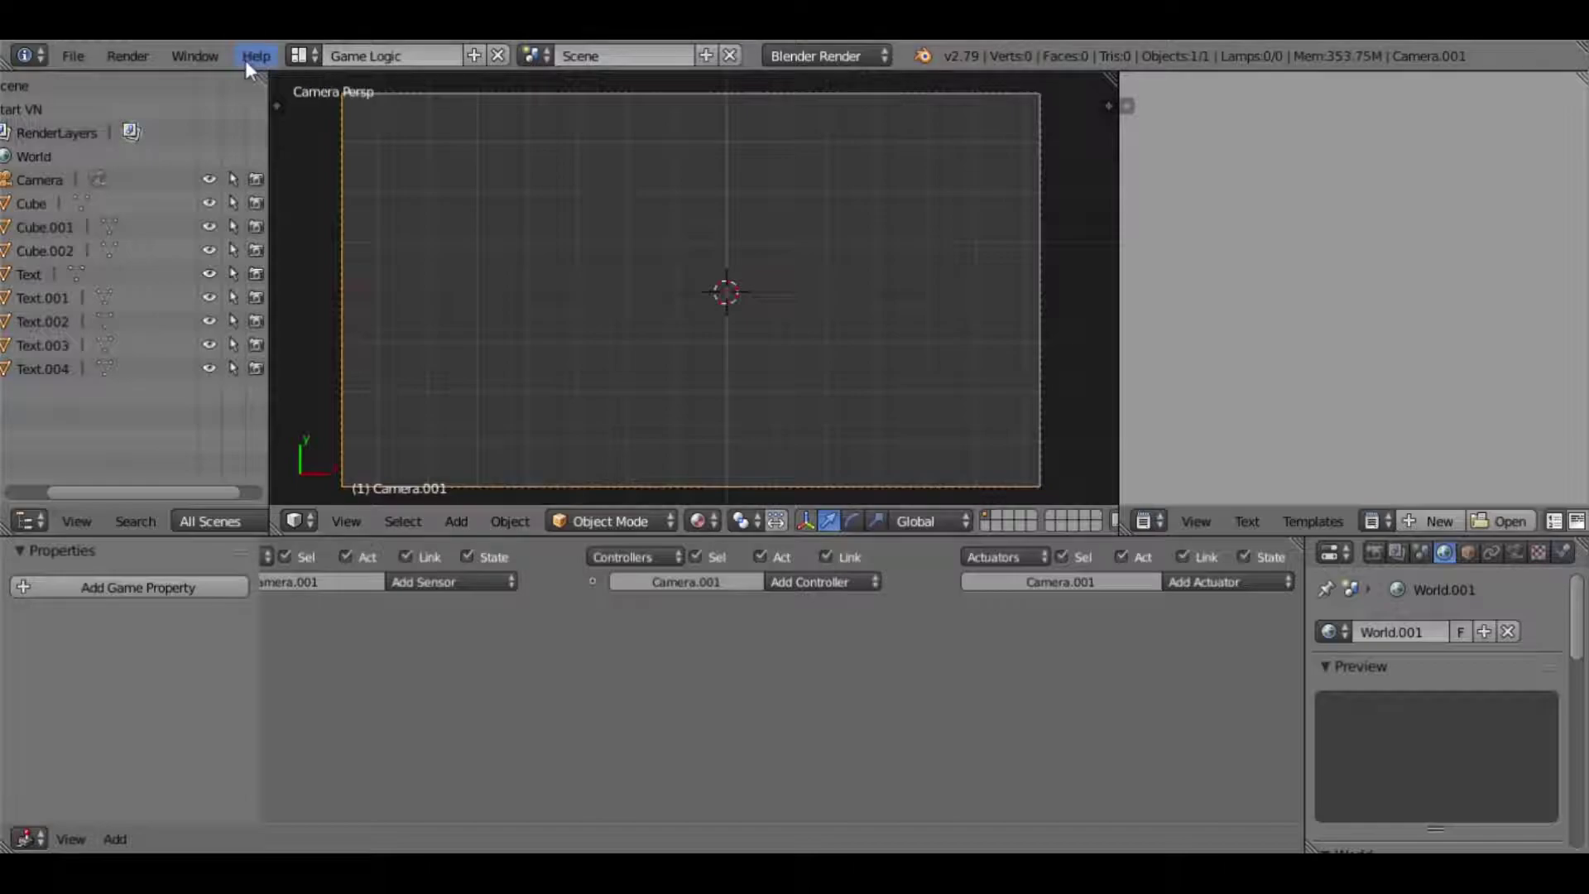
left_click(83, 55)
mouse_move(175, 504)
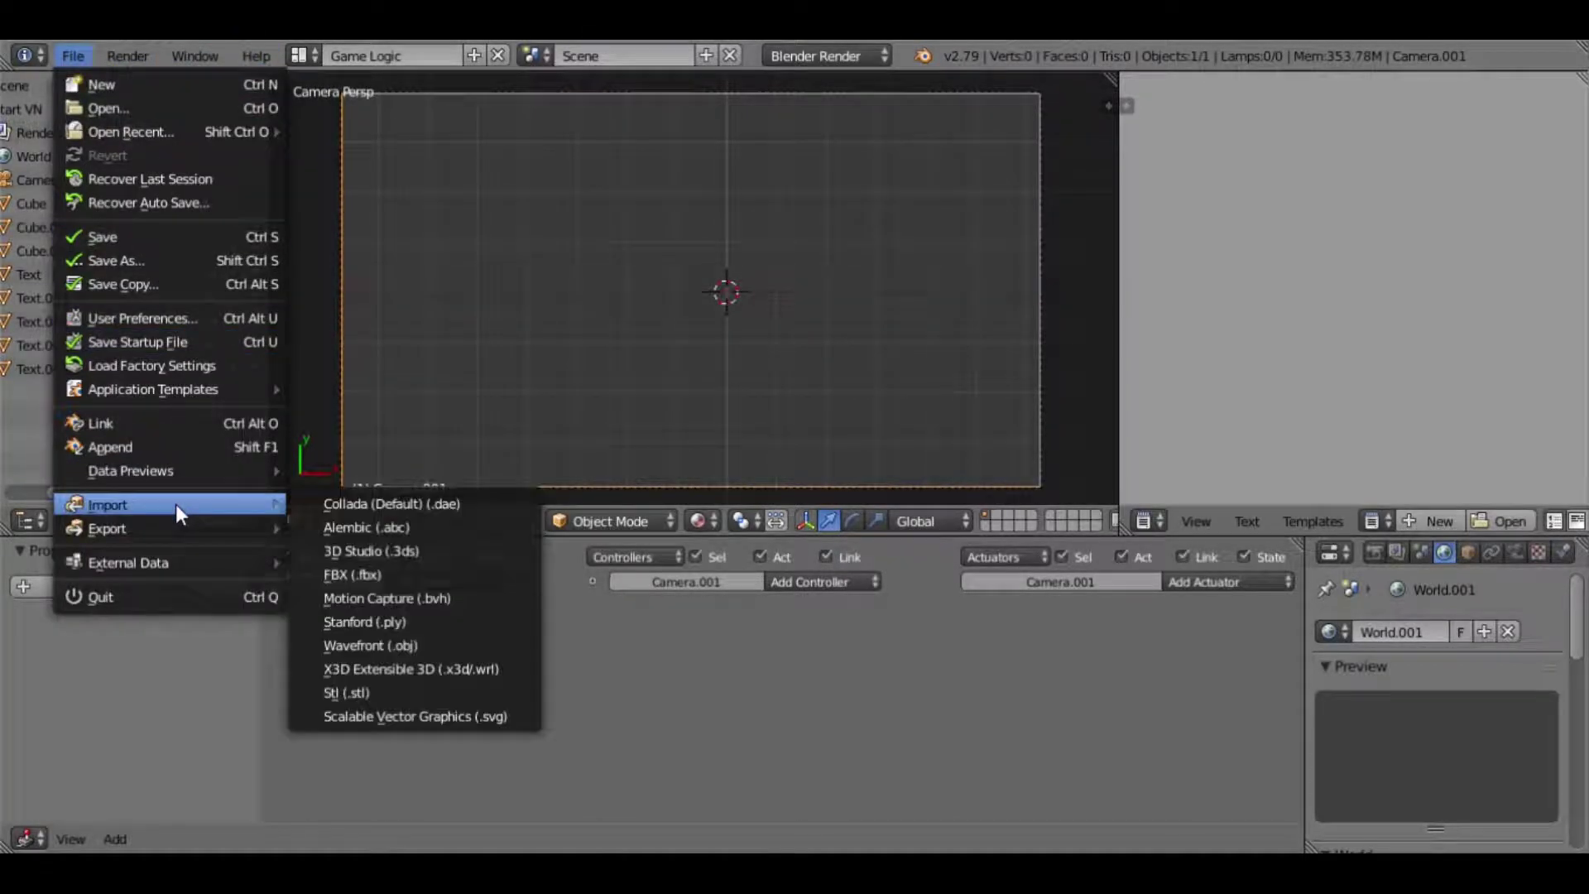
left_click(397, 574)
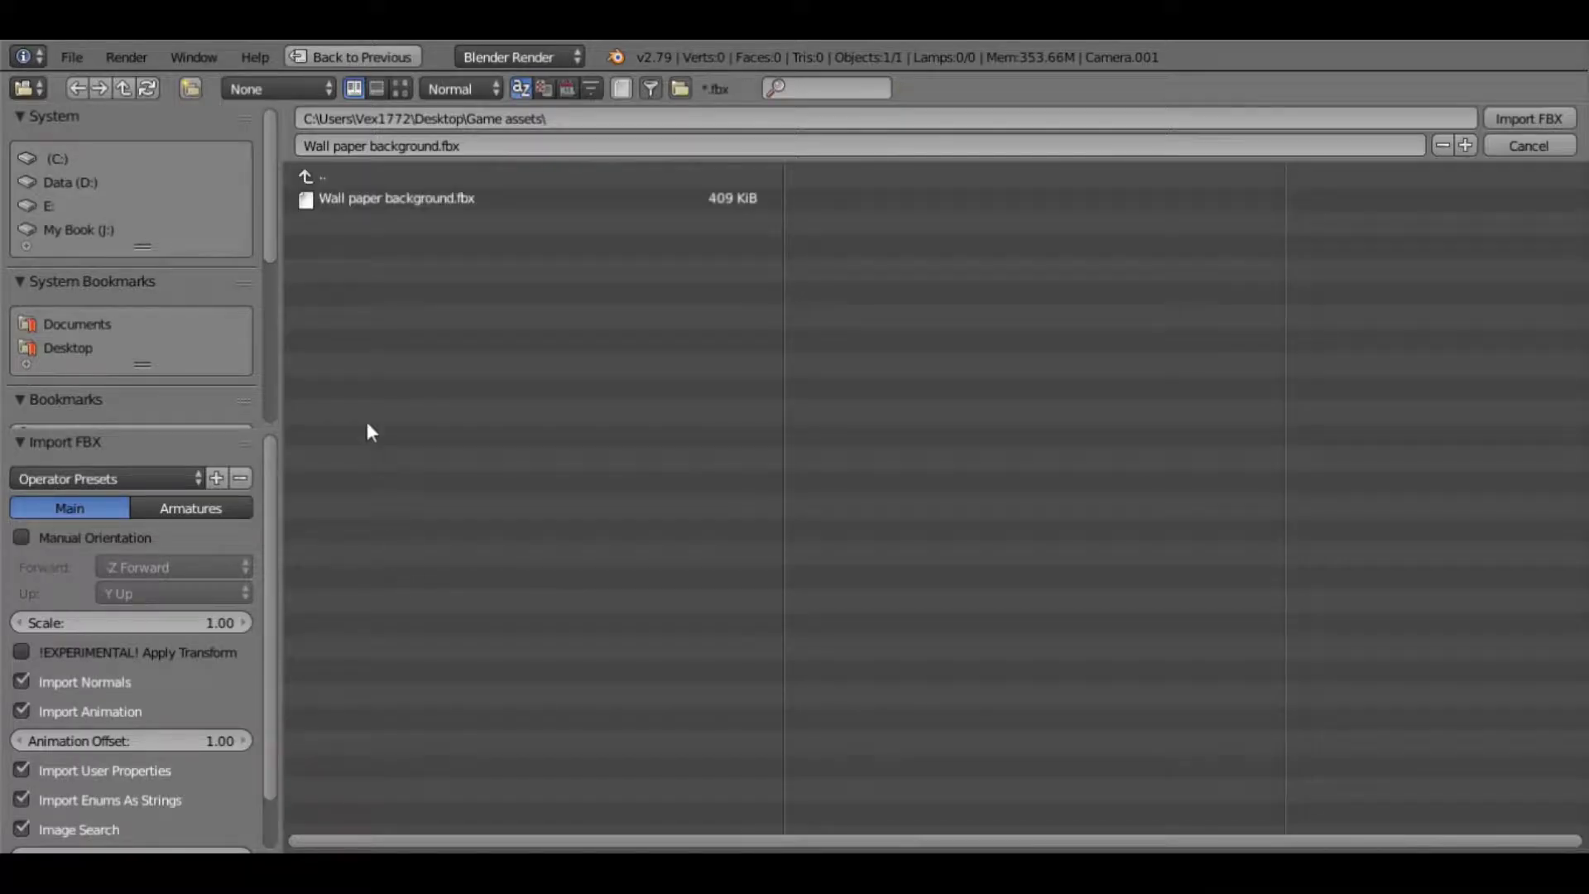
left_click(332, 201)
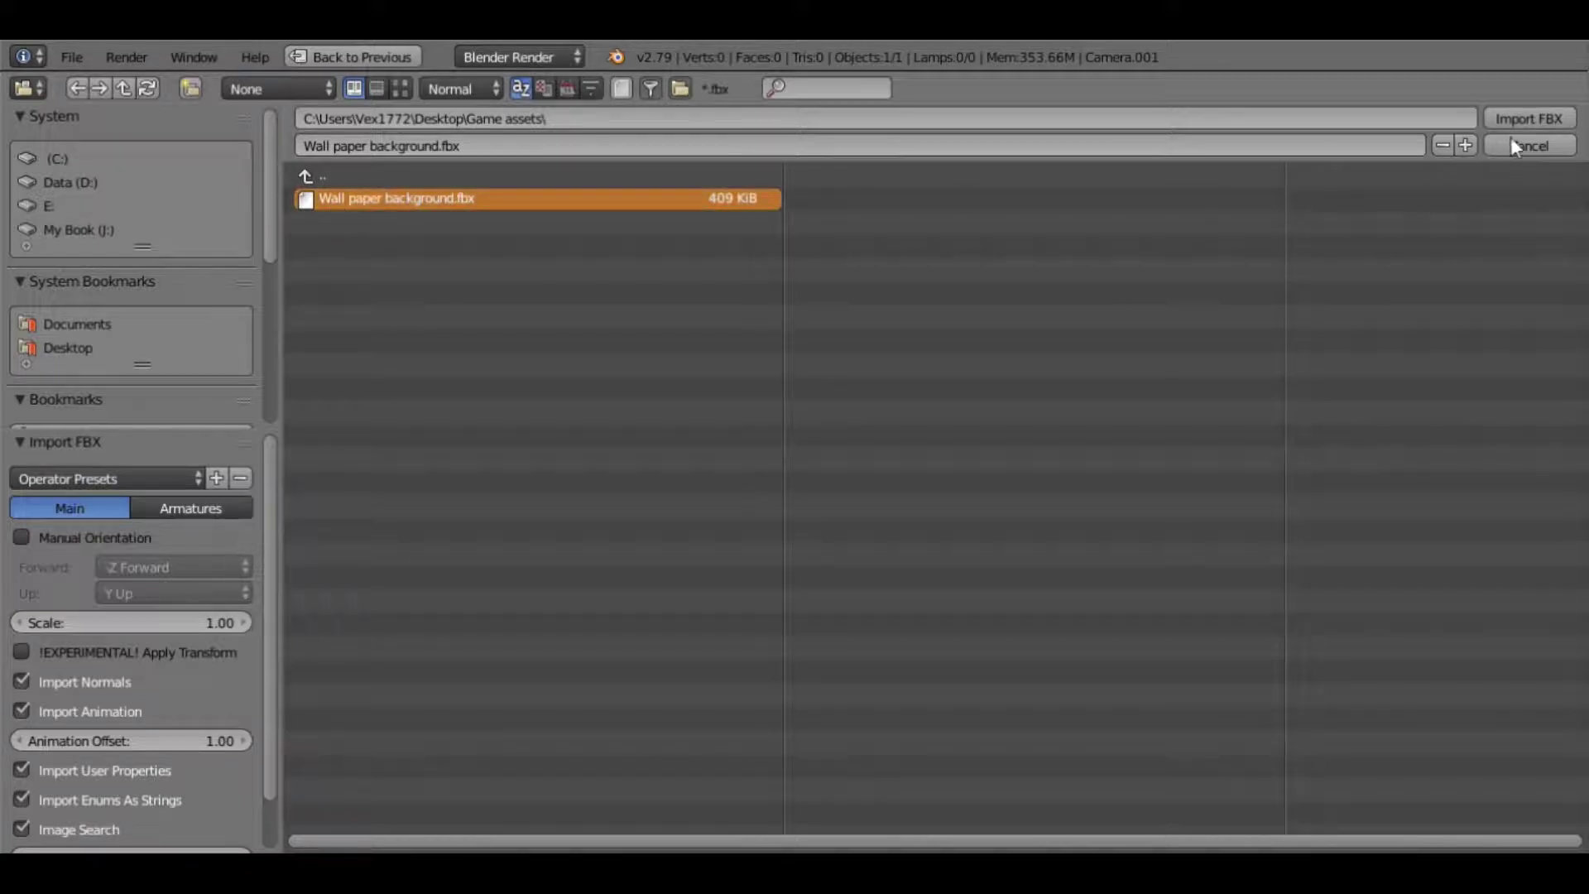
left_click(1522, 118)
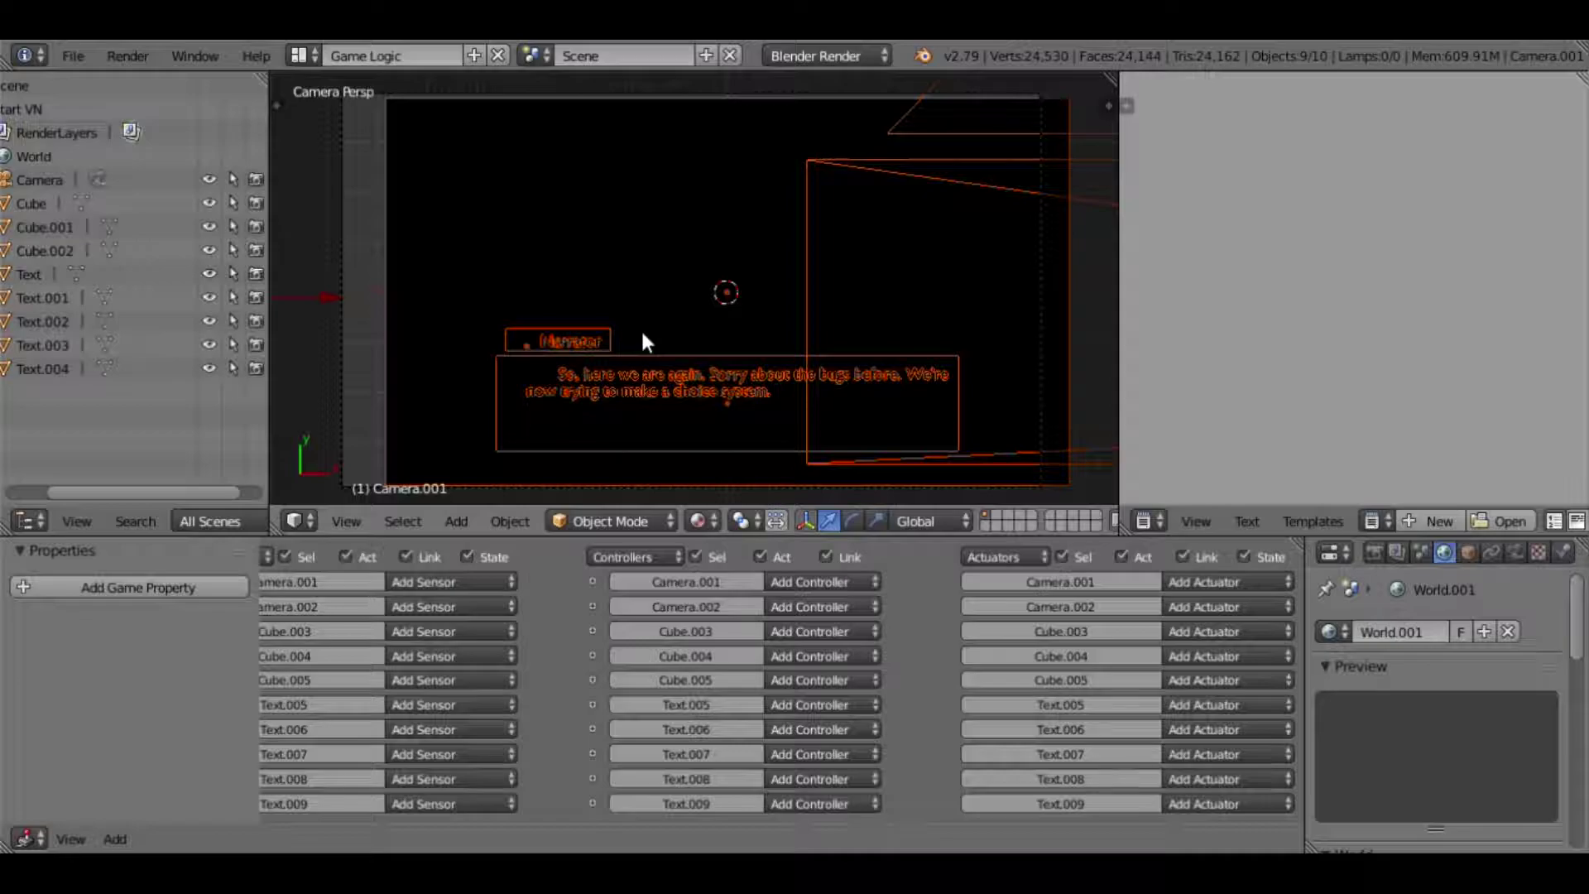
- Delete the imported narrator dialogue text inside the camera frame
scroll(643, 334, "down", 3)
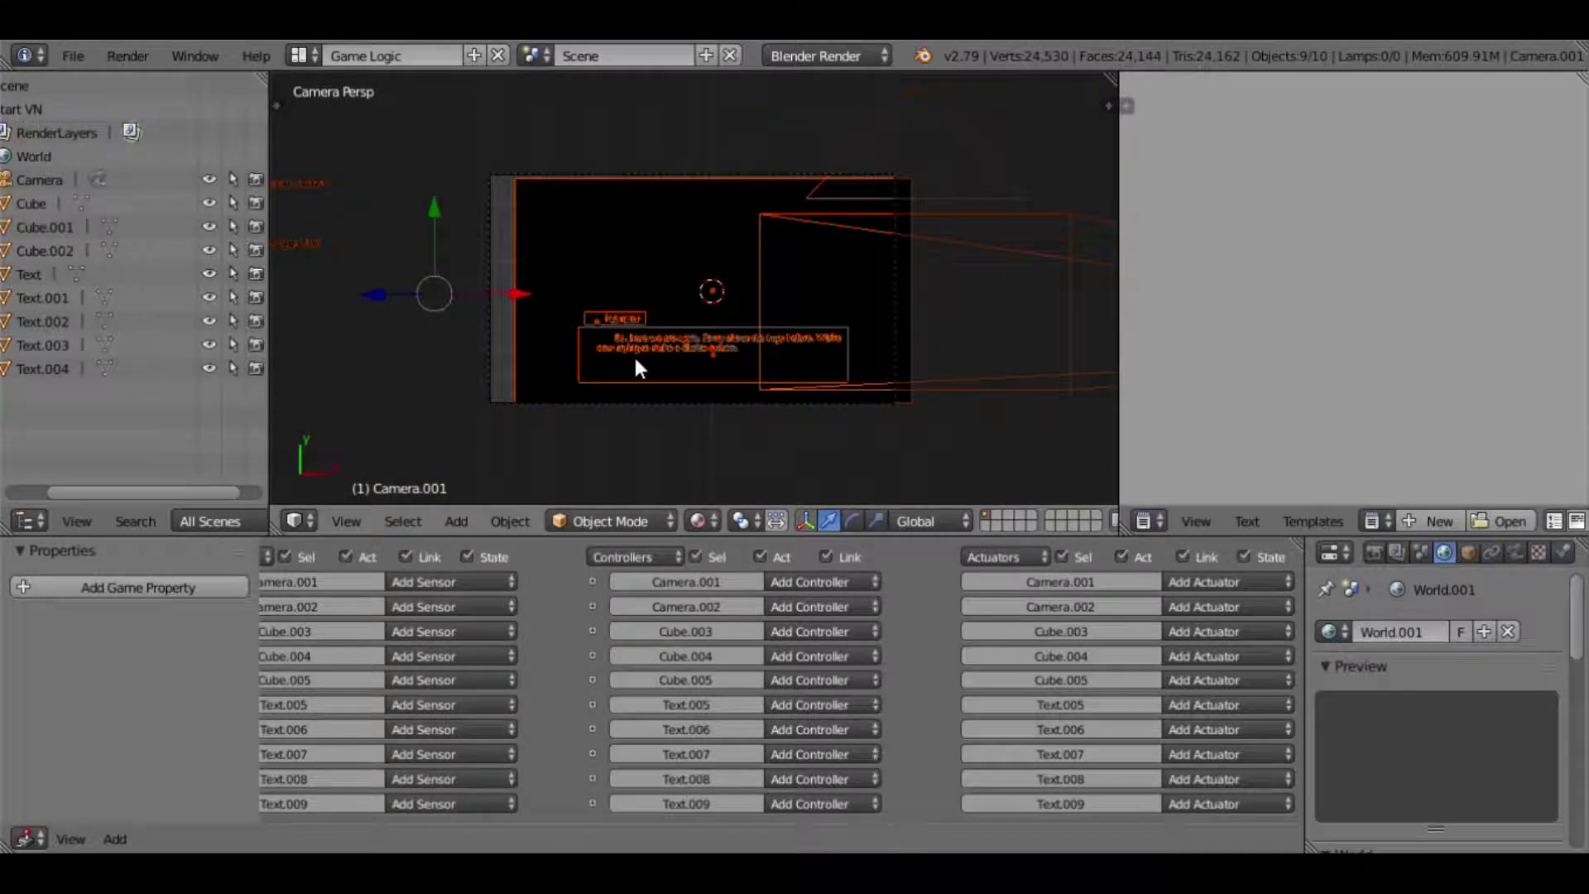
right_click(711, 343)
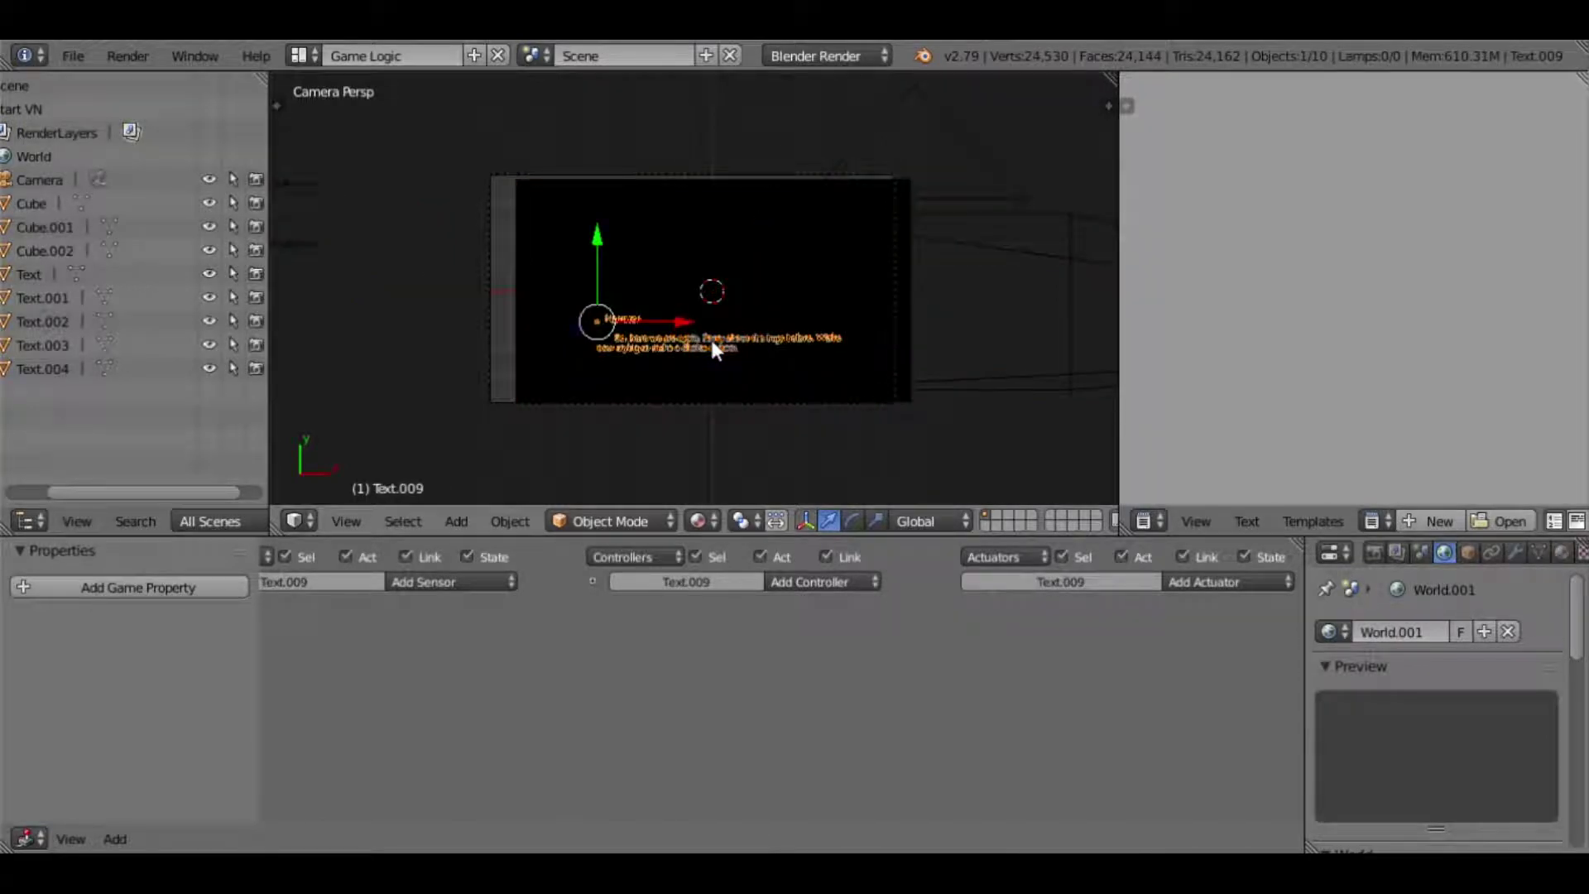
key("x")
left_click(688, 396)
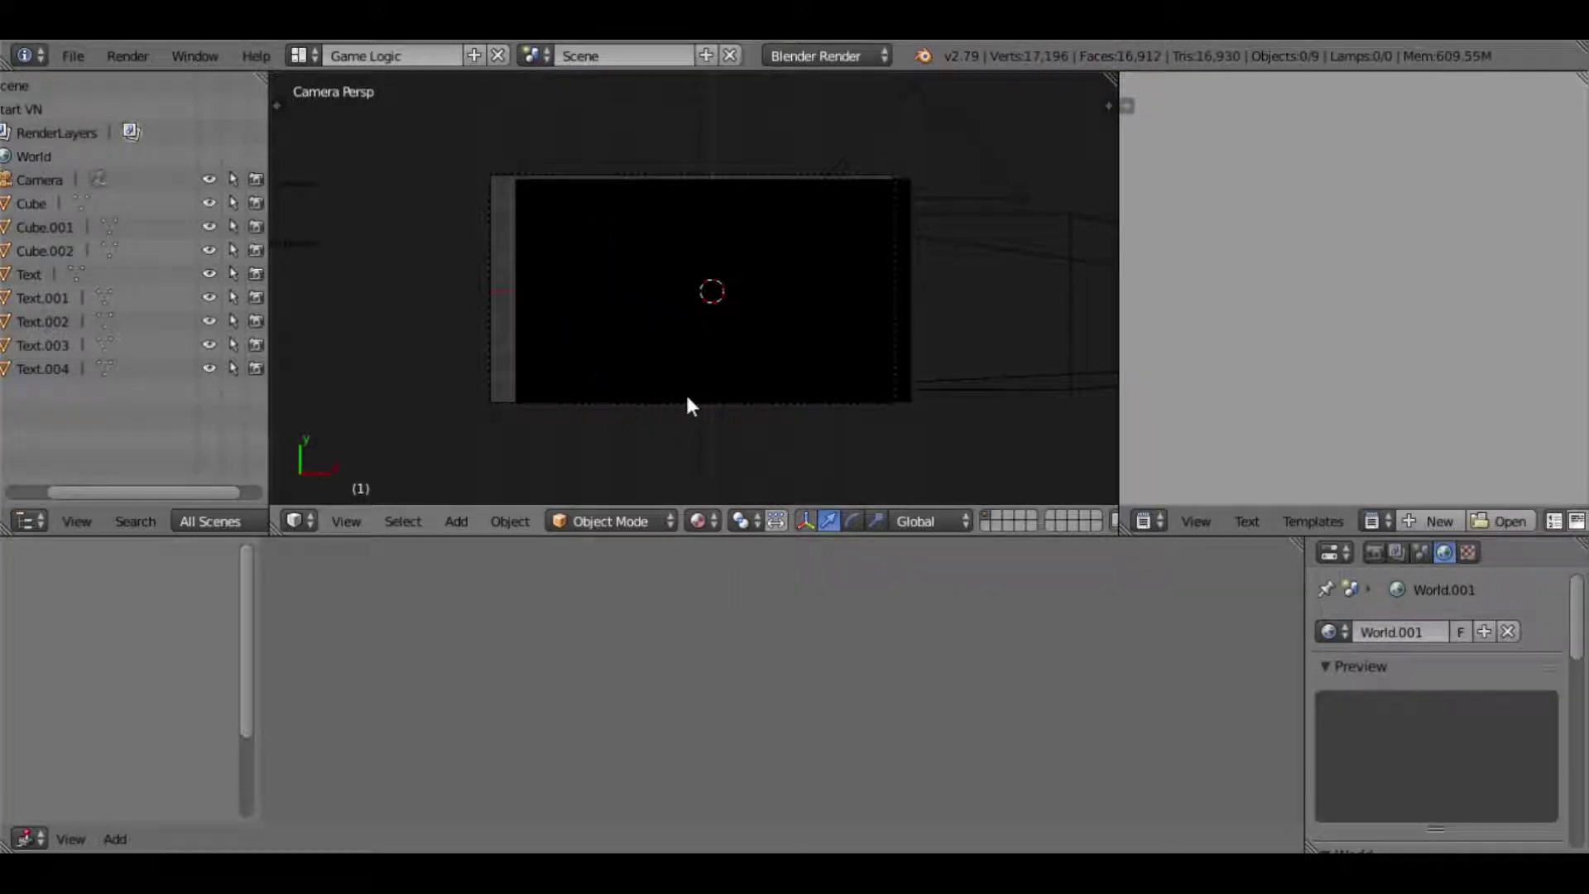
- Delete the four imported text objects lying outside the camera frame, beside the wallpaper
scroll(375, 281, "down", 3)
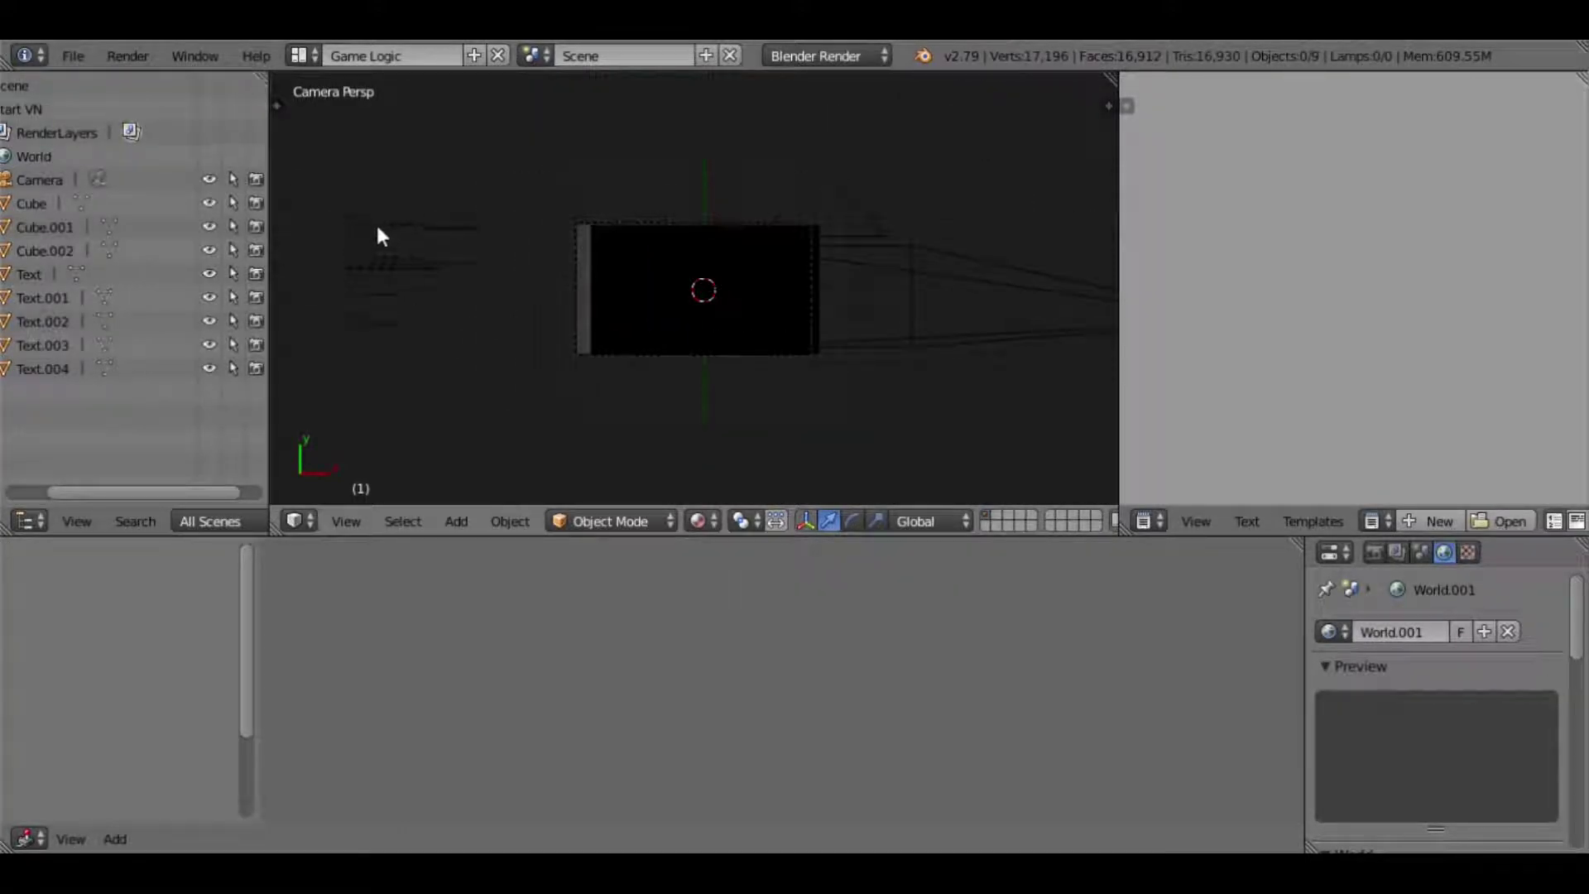
key("b")
left_click_drag(387, 199, 405, 424)
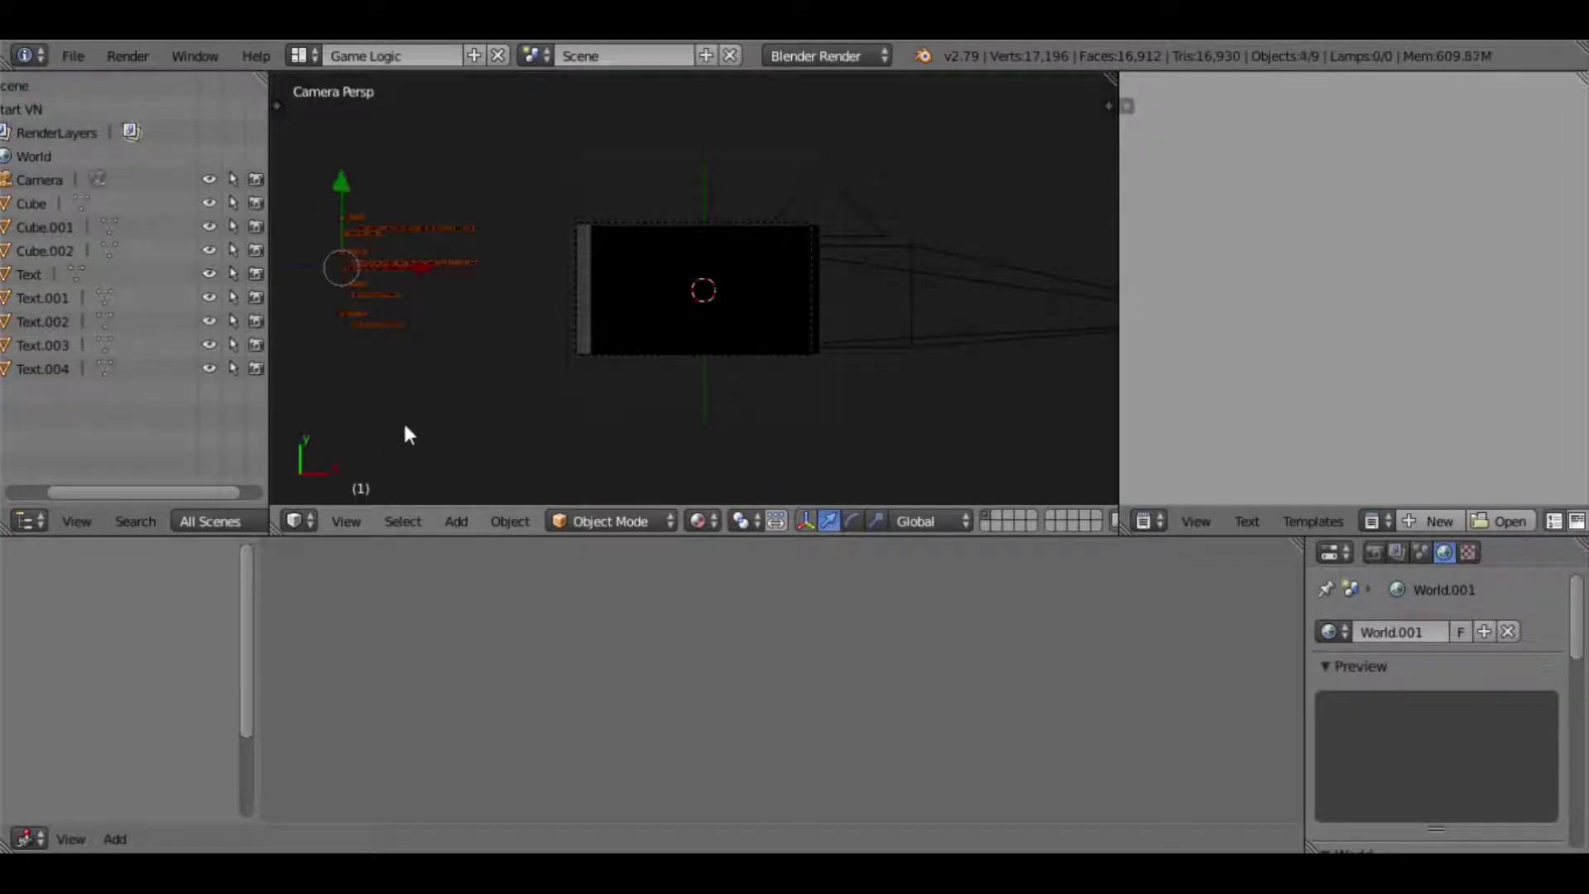
key("x")
left_click(401, 353)
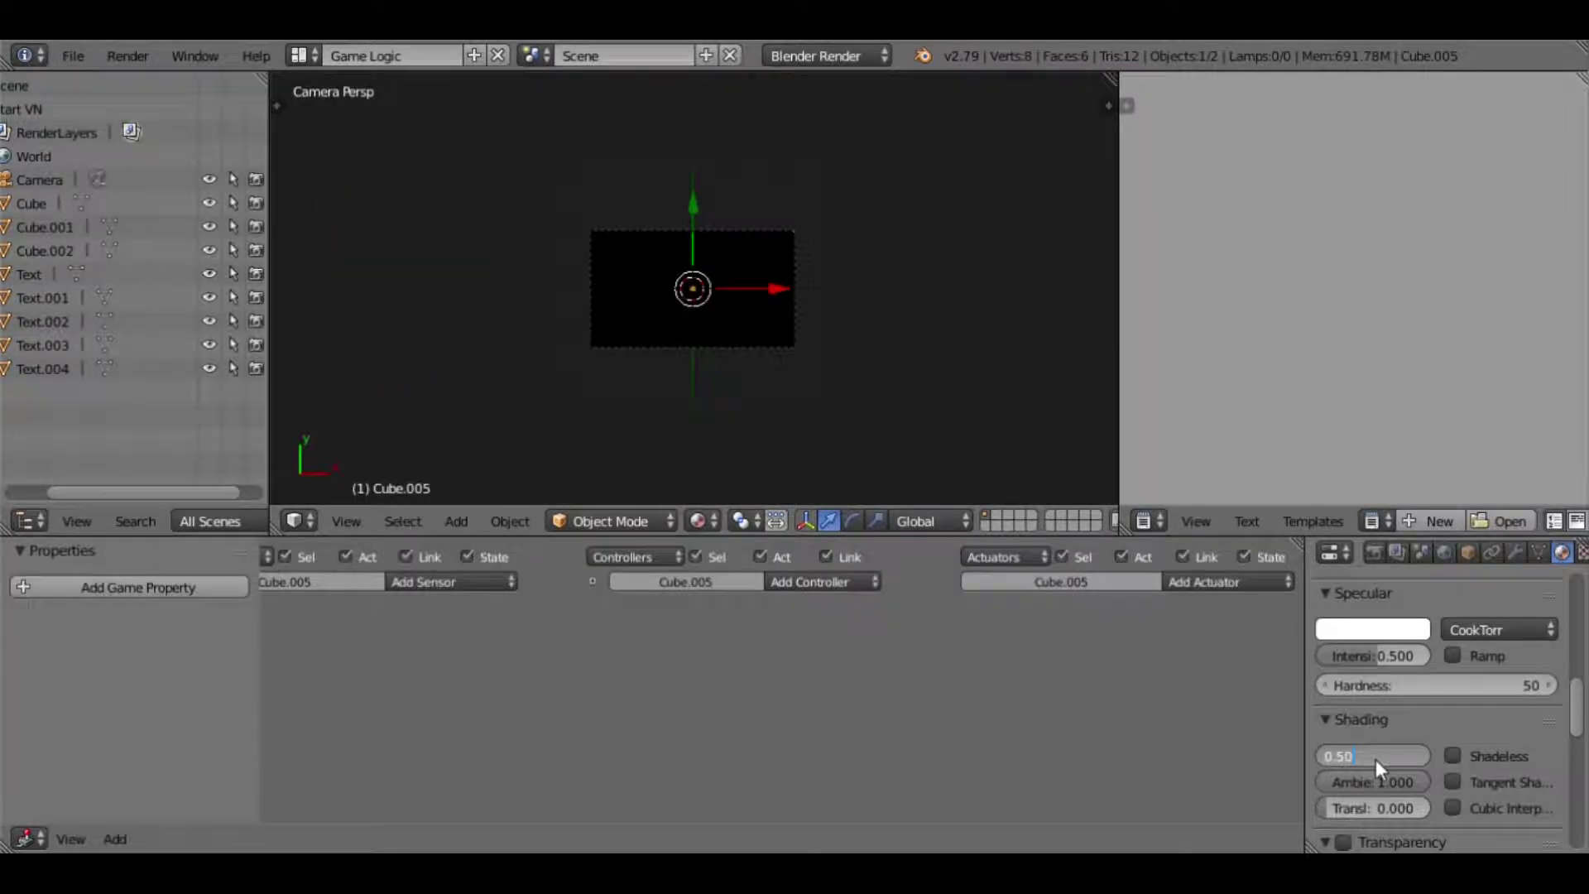
- Set the wallpaper background material's Emit to 0.50
left_click_drag(1376, 758, 1375, 758)
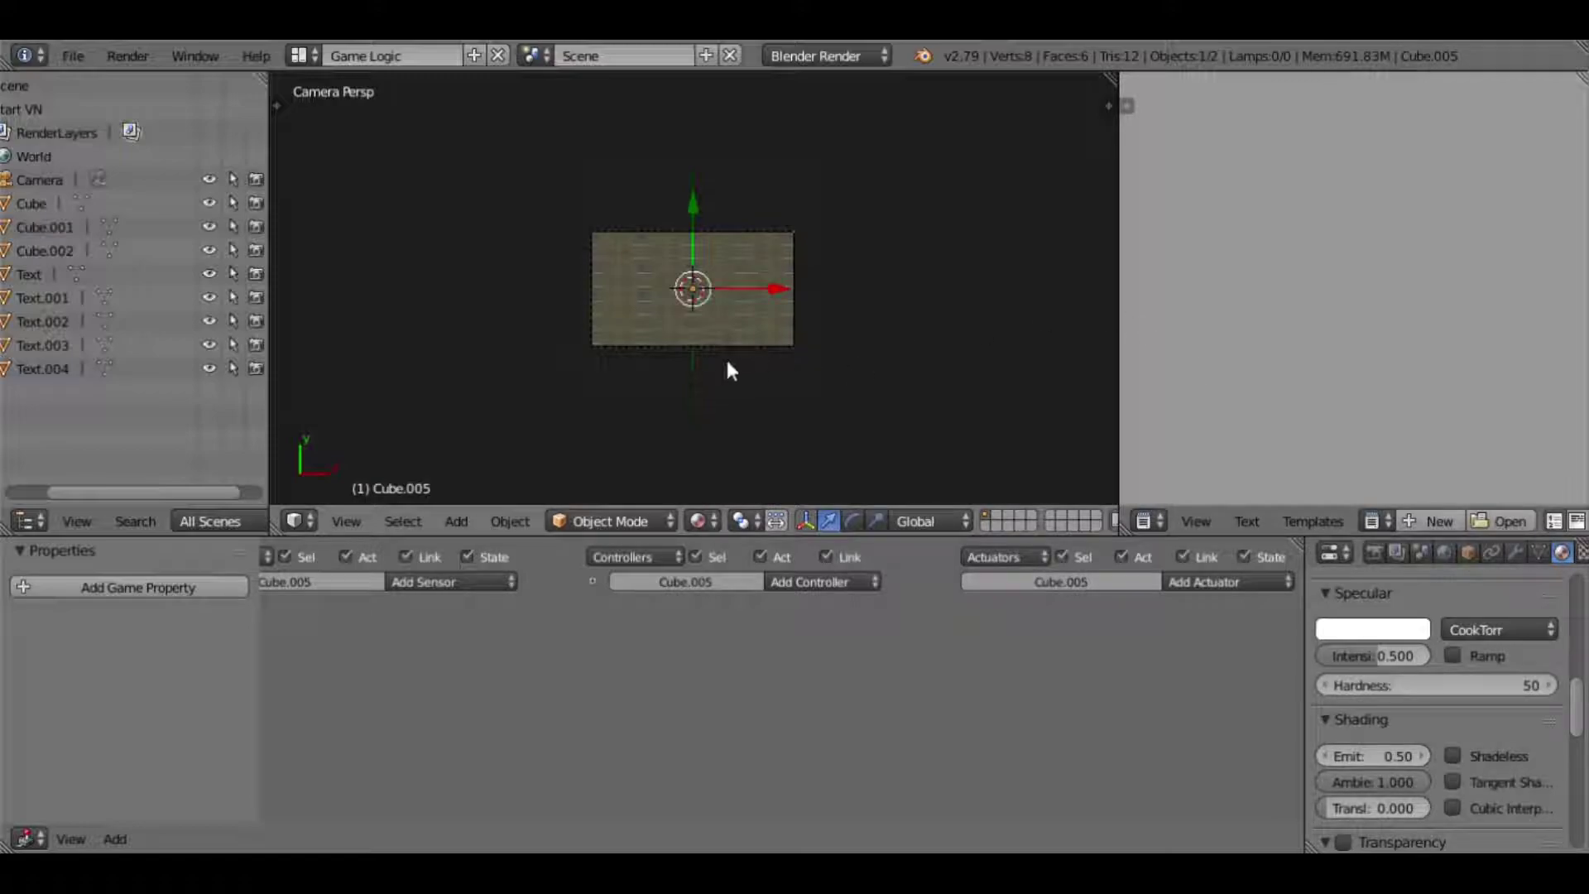
scroll(707, 265, "up", 5)
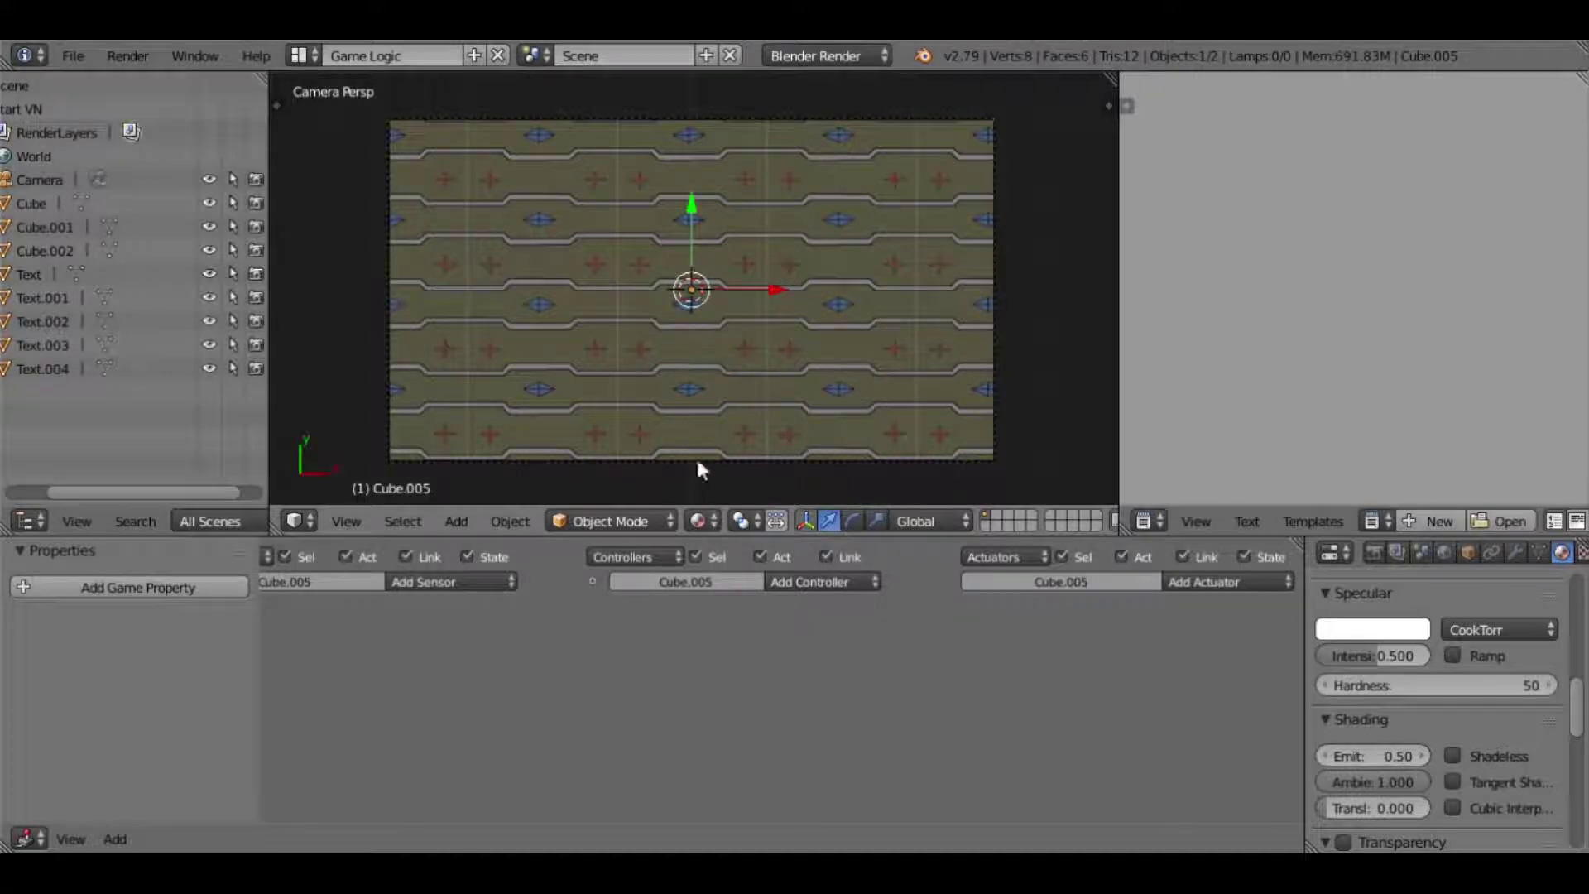
left_click(543, 54)
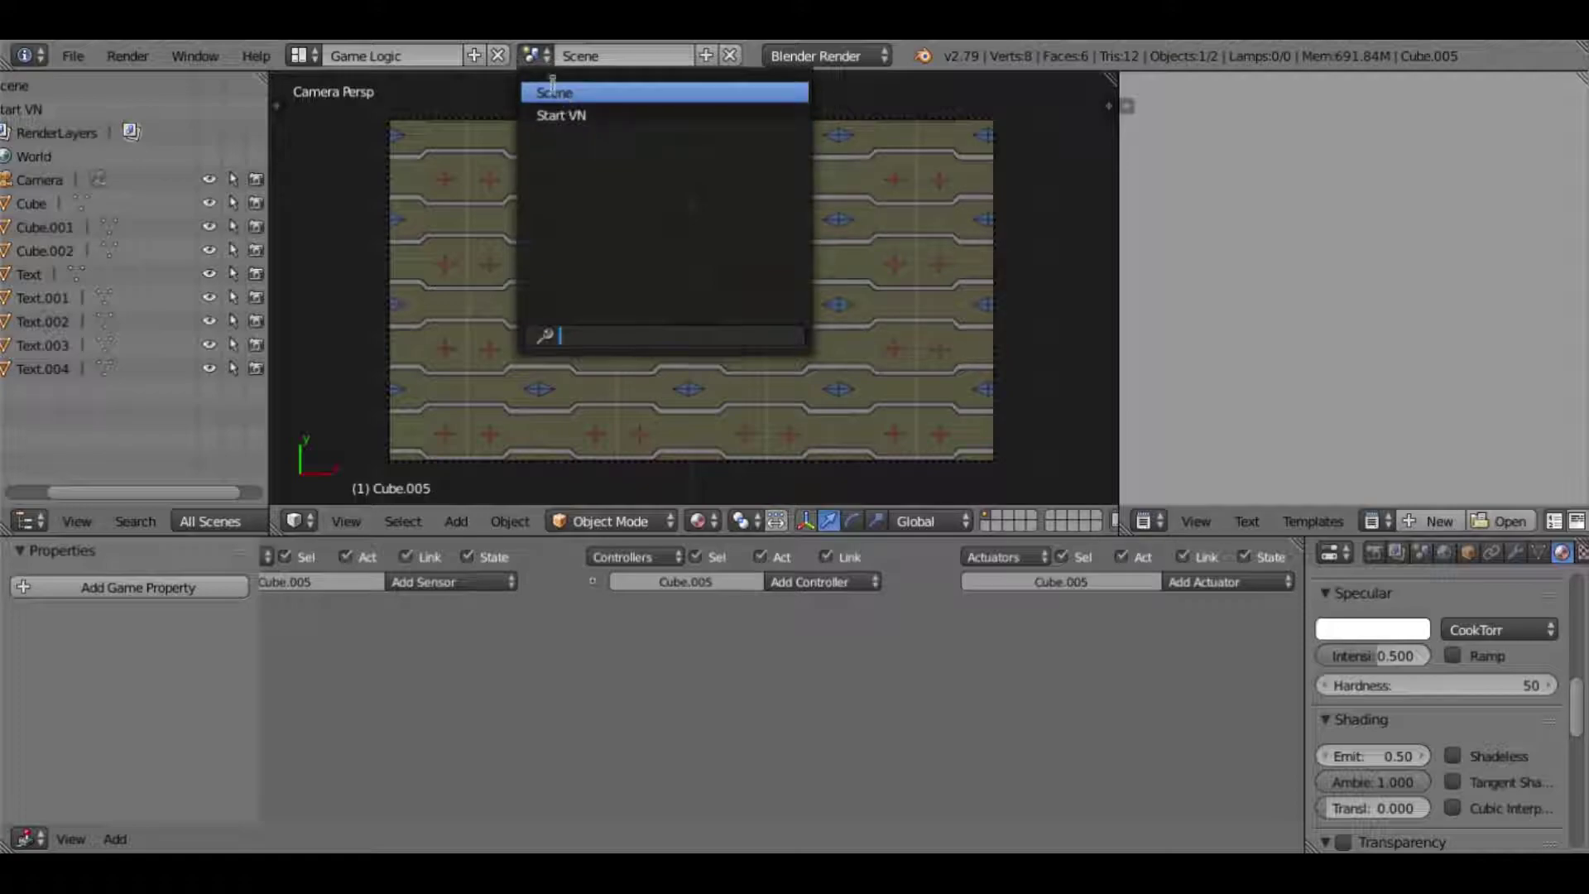
left_click(553, 92)
left_click(533, 55)
left_click(562, 93)
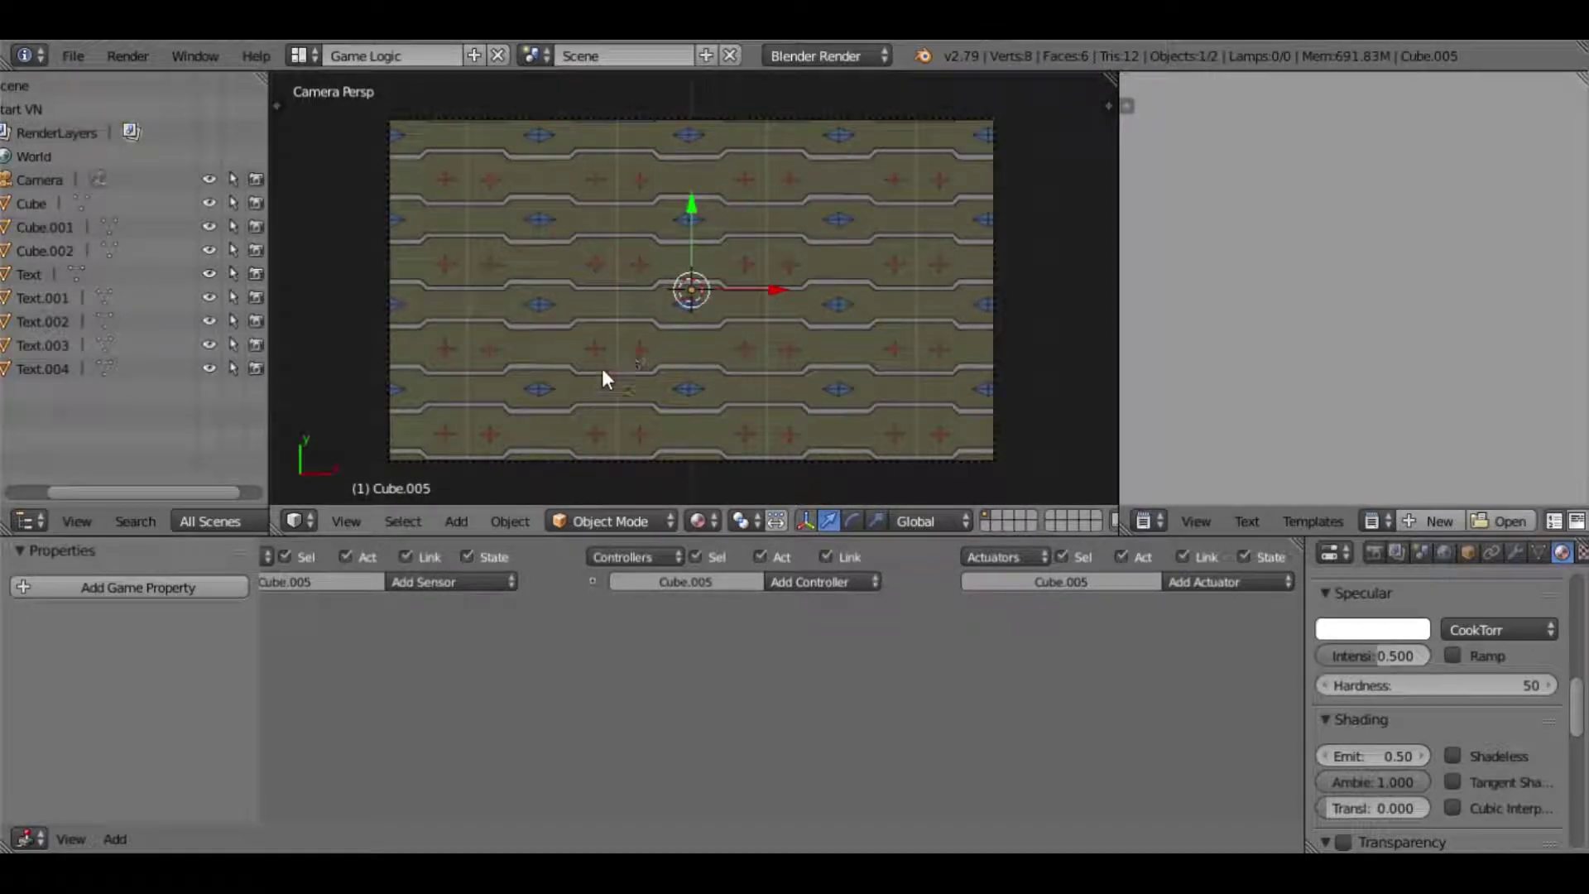
- Add a cube at the centre of the wallpaper and raise it slightly along Z above the background
left_click(444, 519)
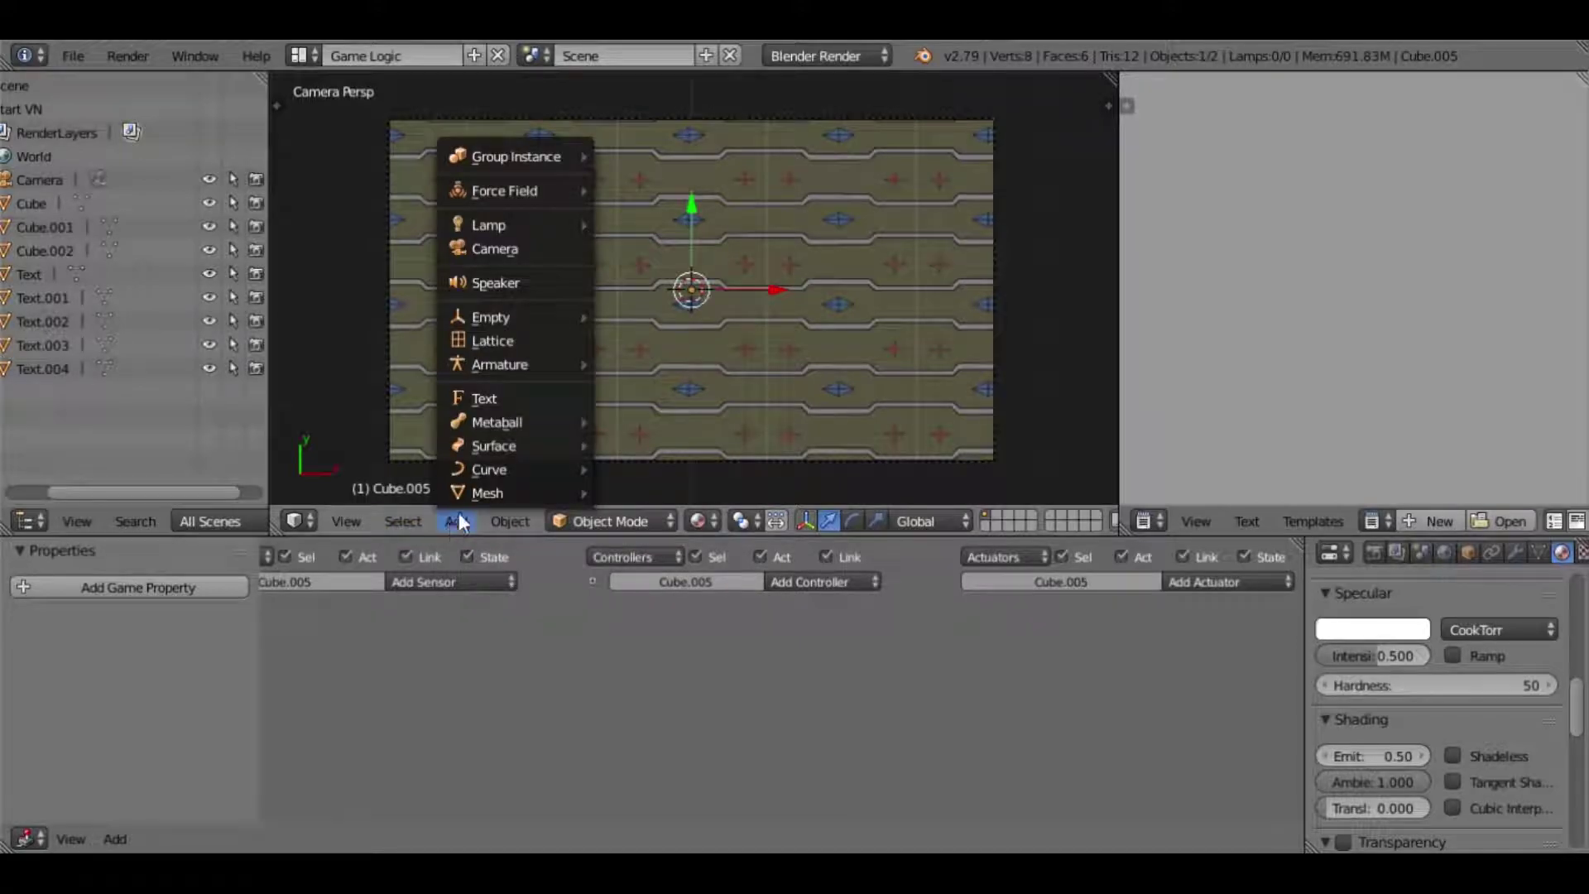
mouse_move(490, 490)
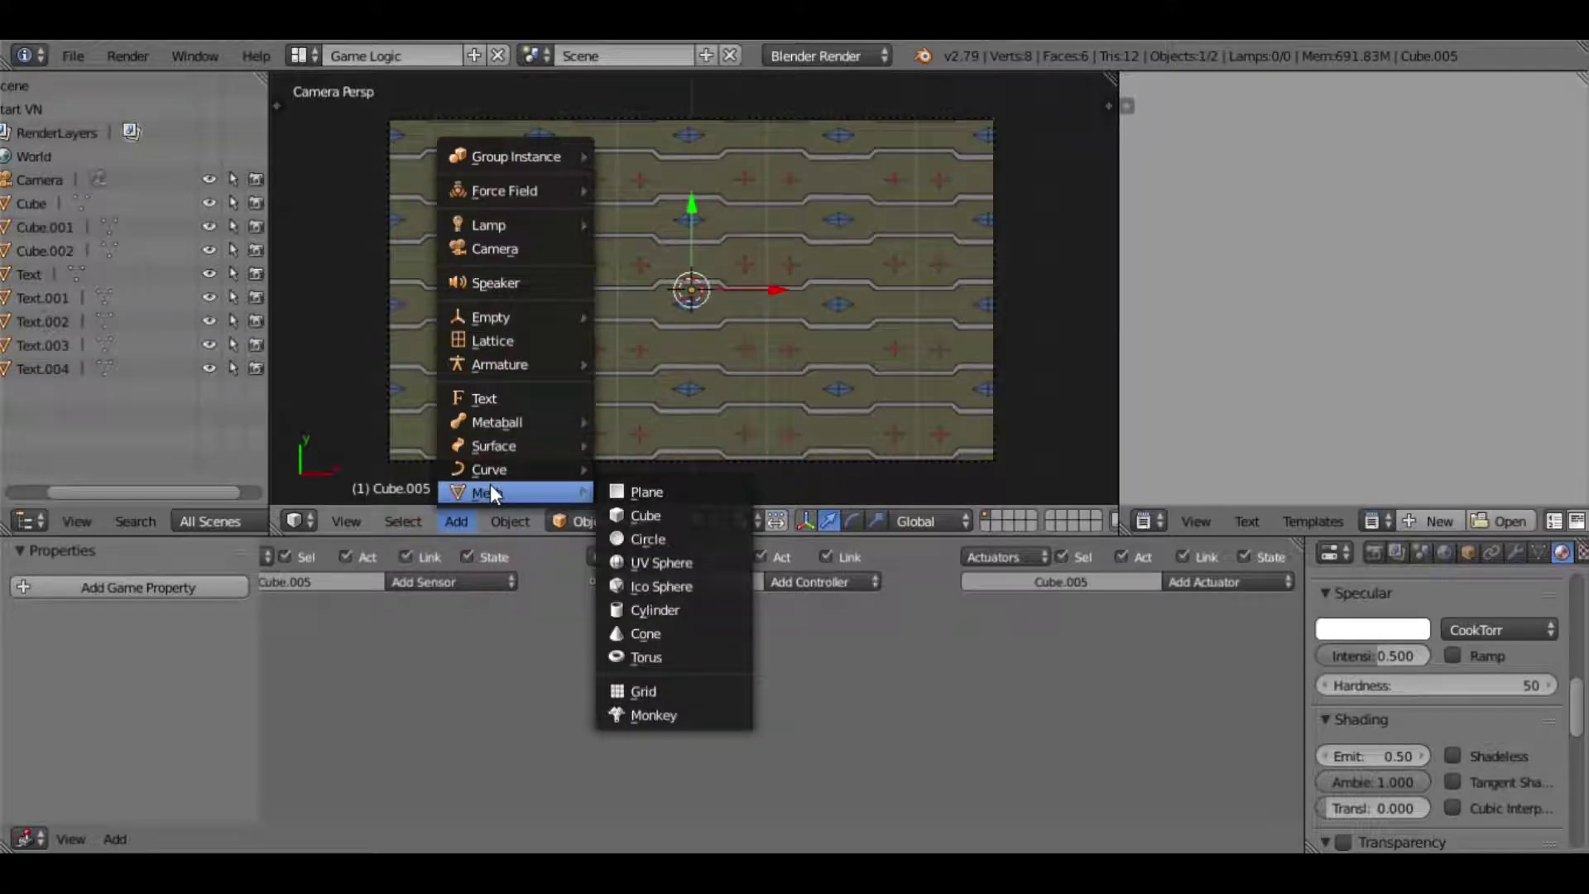
left_click(660, 516)
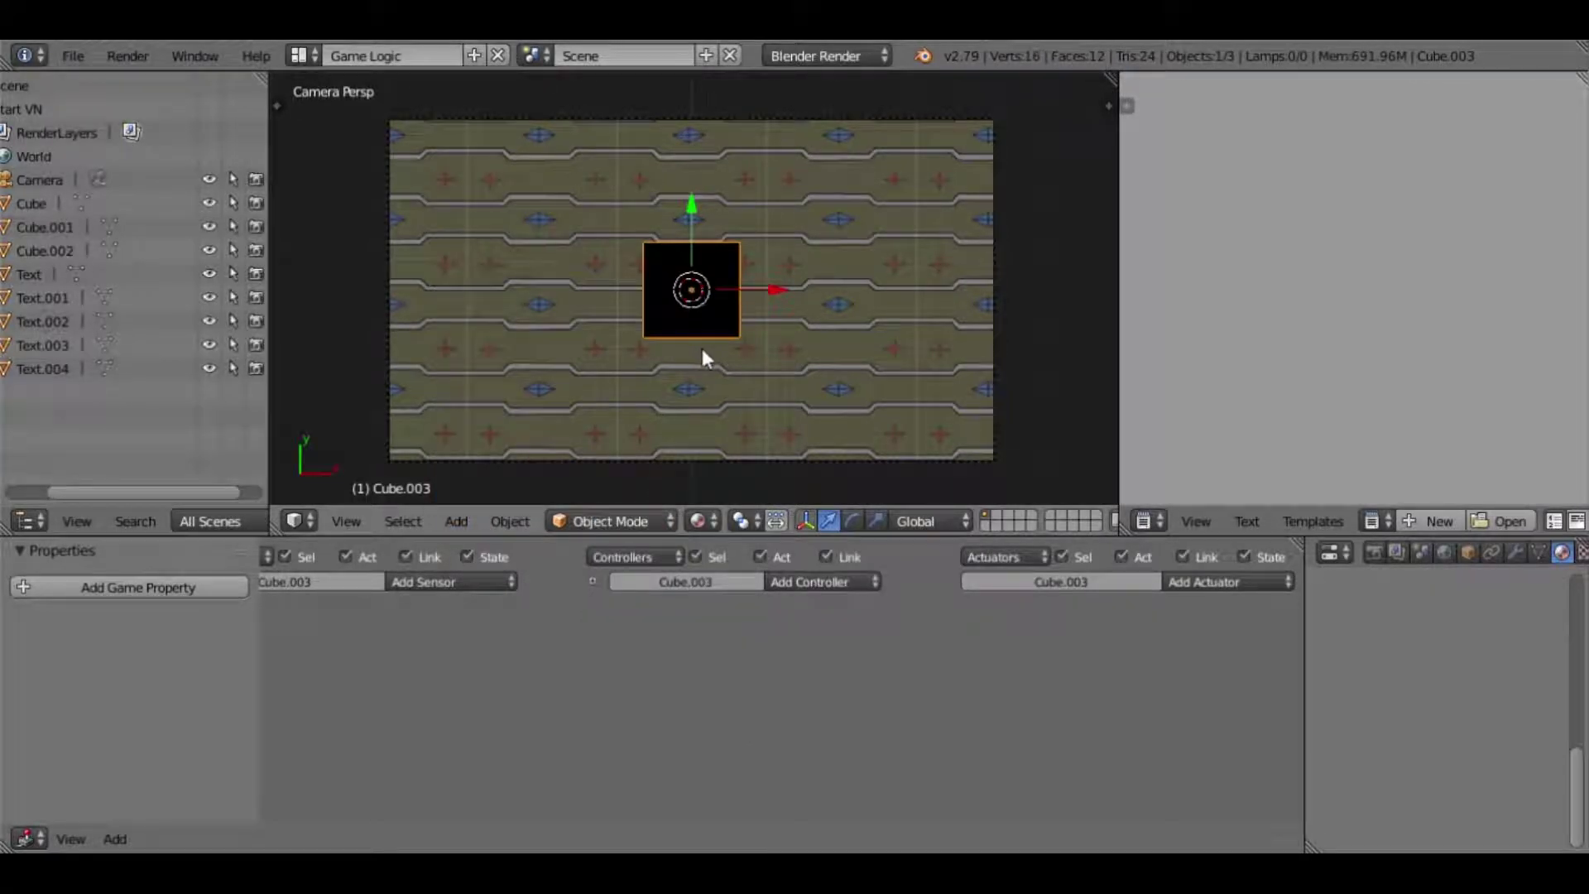
middle_click_drag(745, 411, 707, 181)
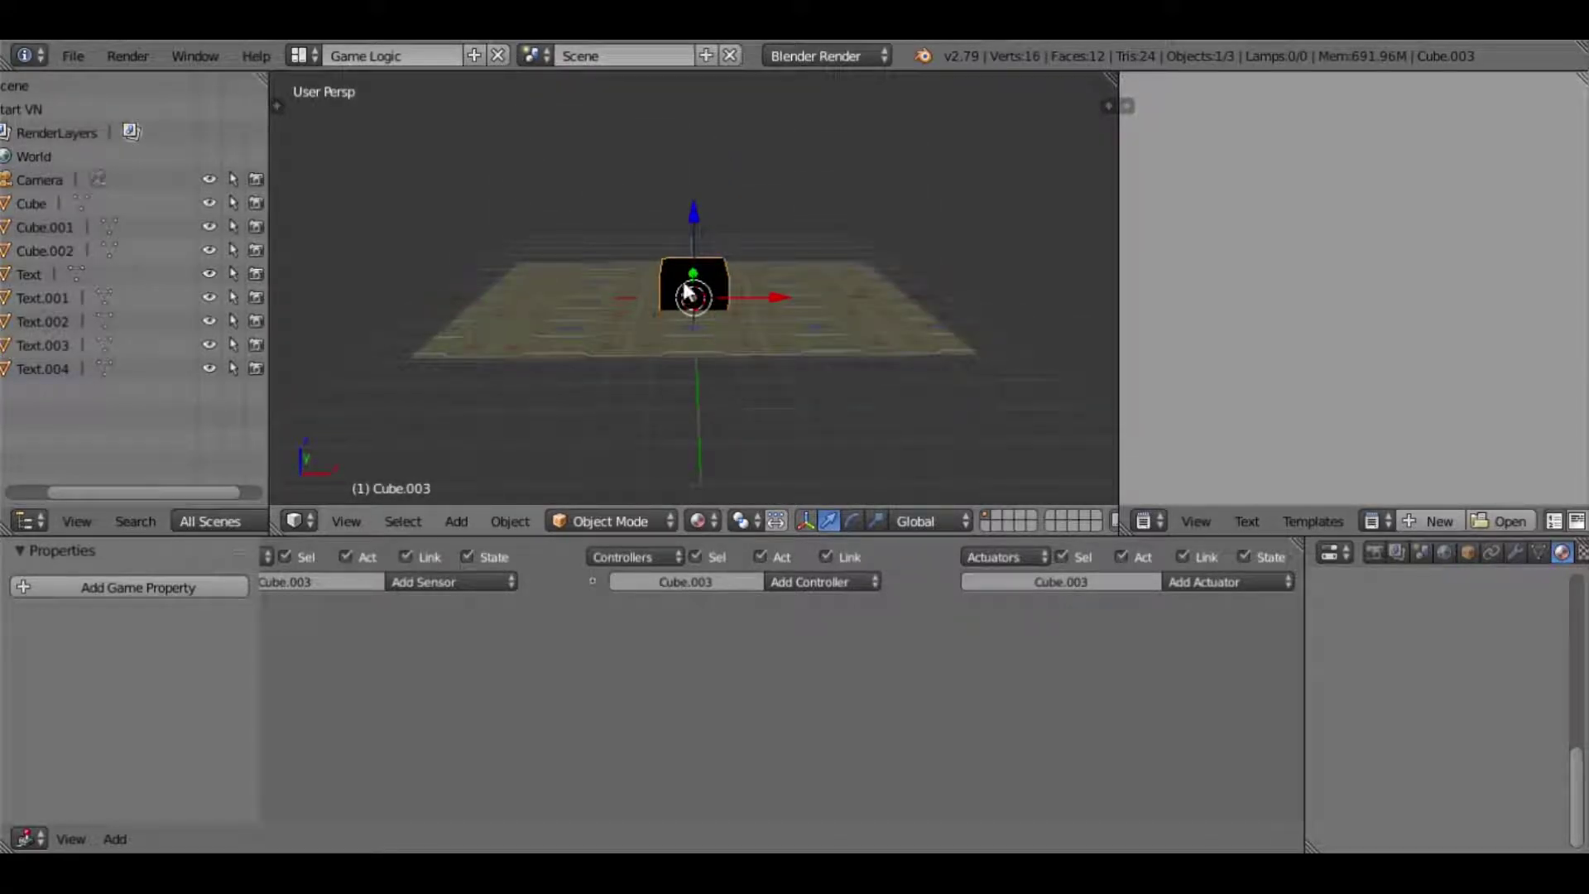
left_click_drag(693, 217, 694, 201)
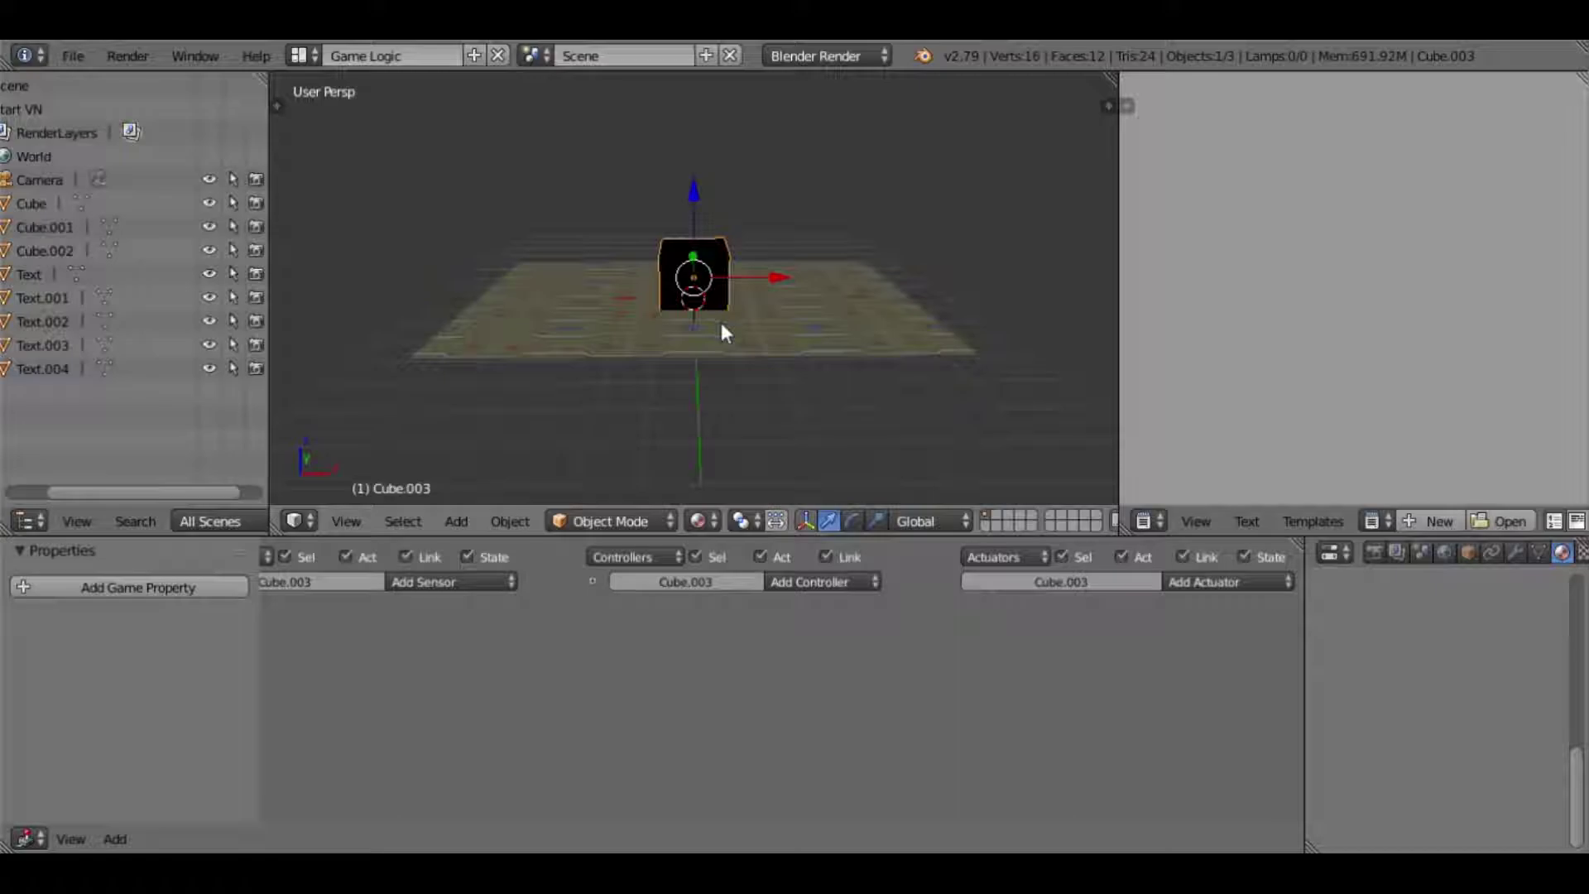
- Scale the cube along Z until it is a thin, flat plate
key("s")
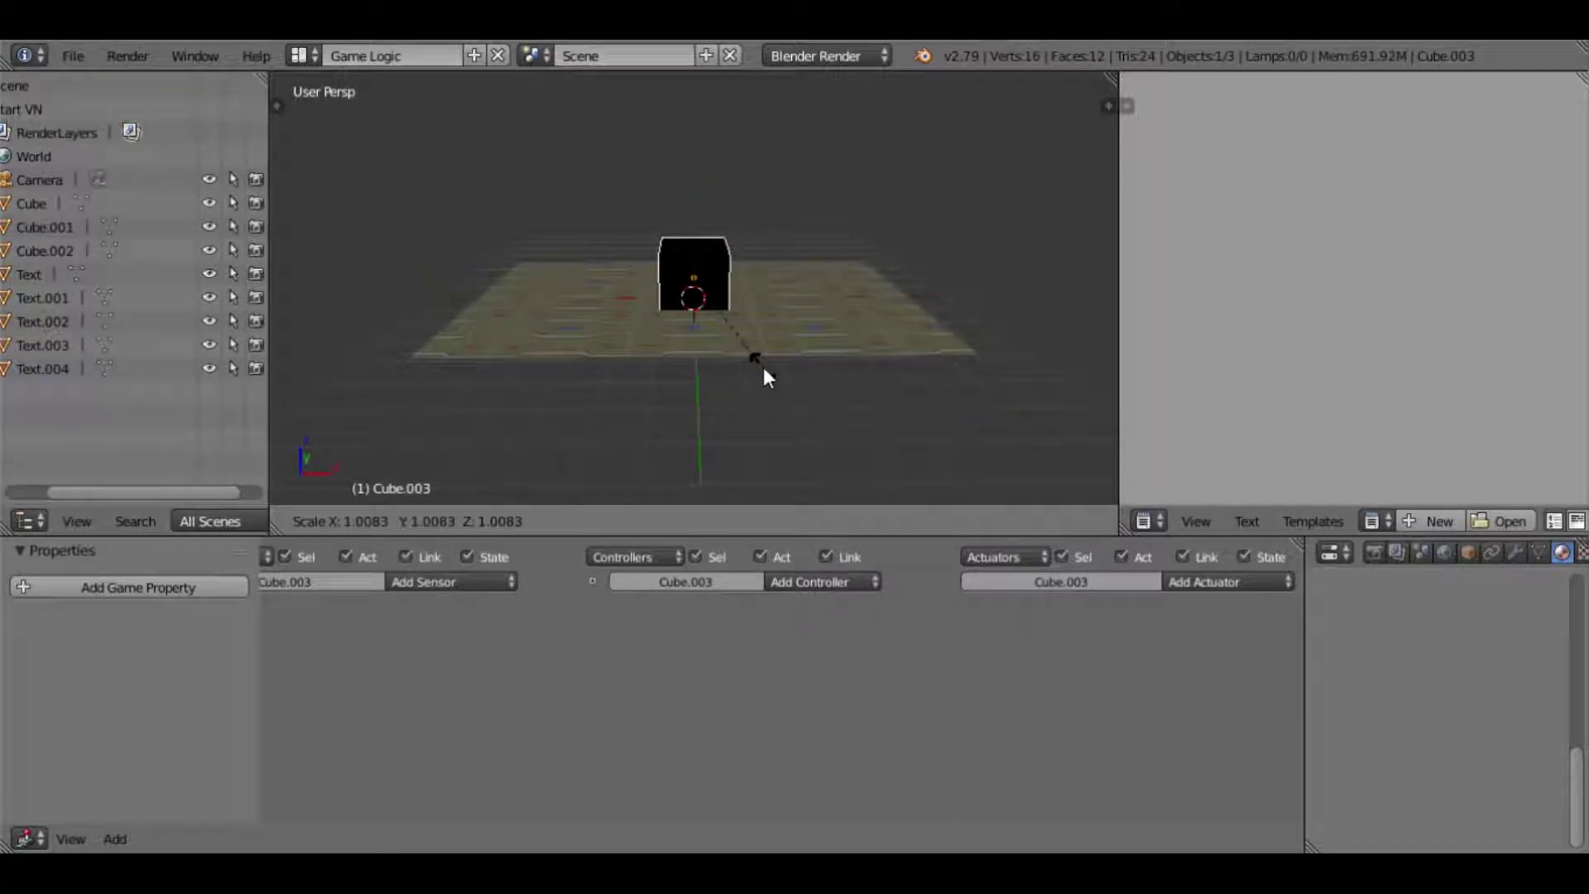
key("z")
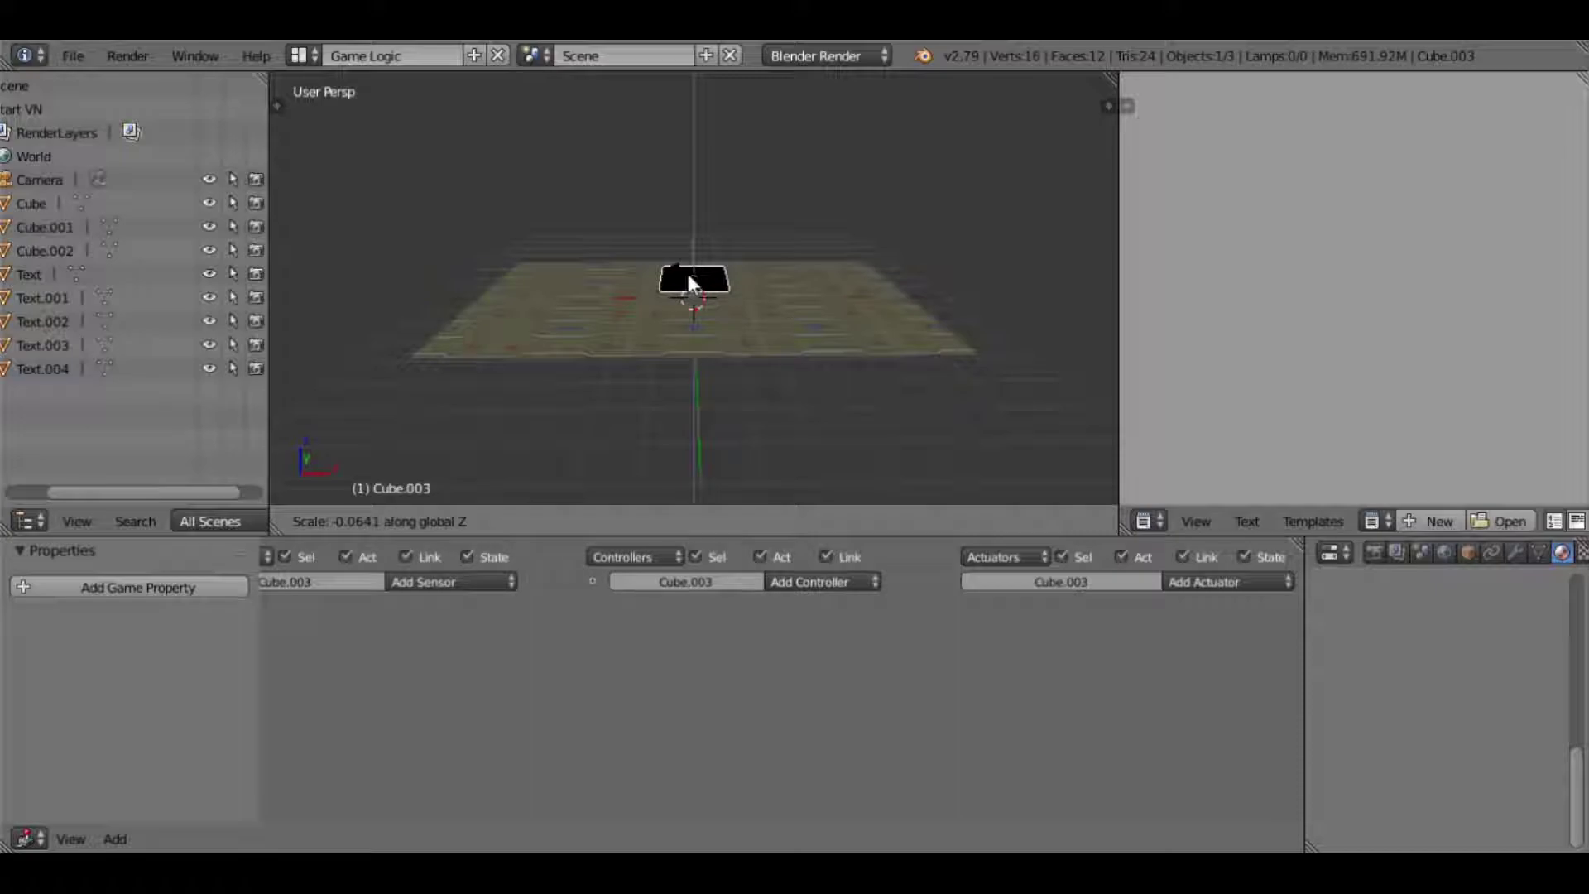
left_click(686, 269)
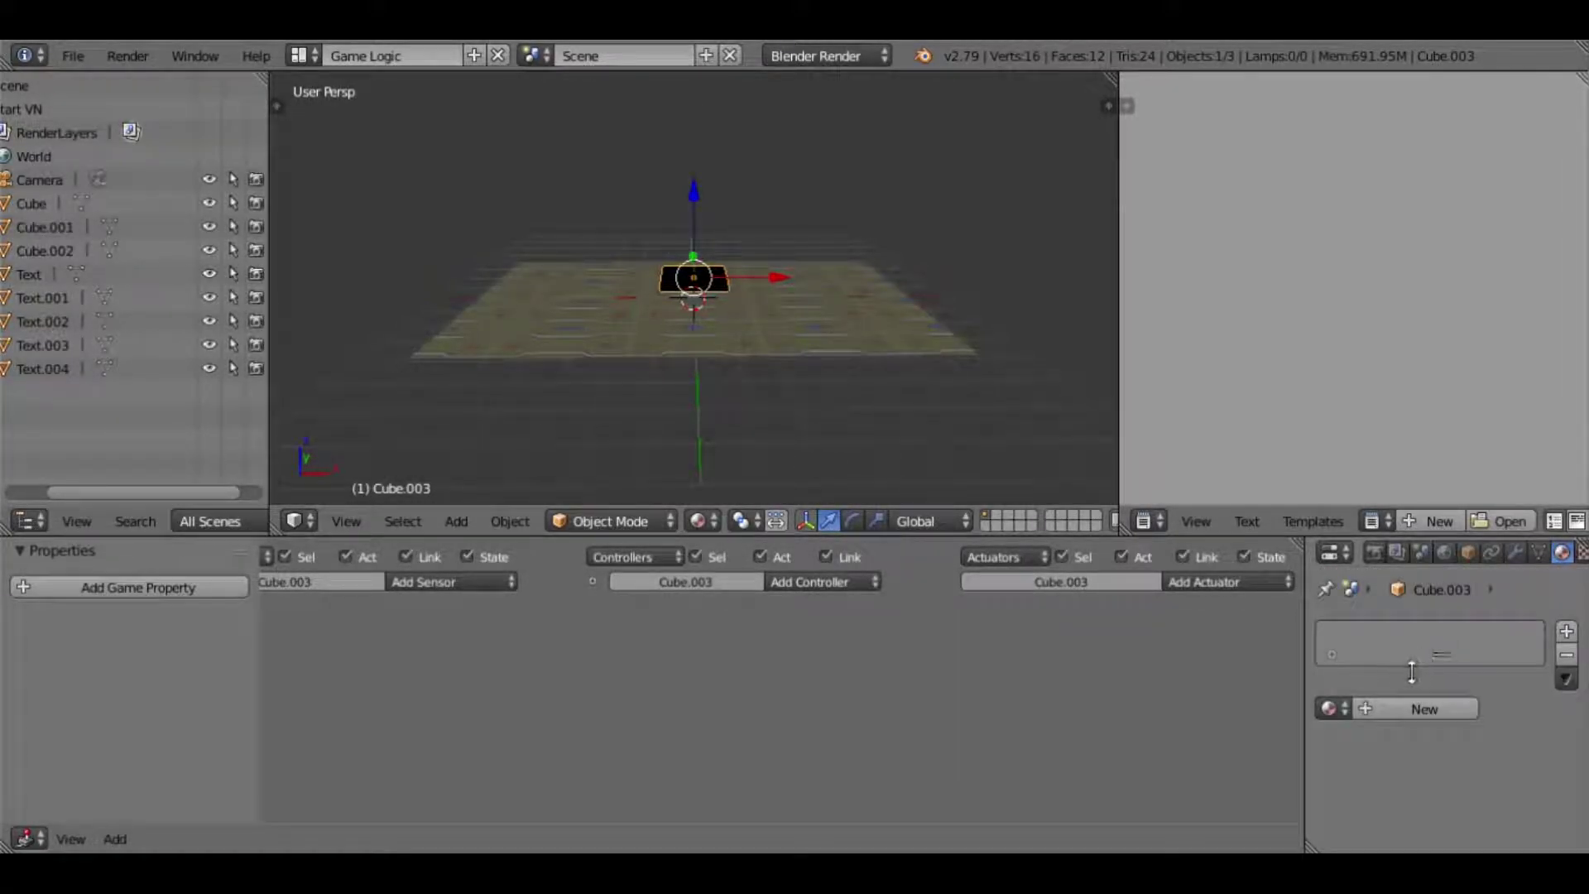
- Give the flattened cube a new material and set its Emit to 0.50
left_click(1361, 712)
scroll(1370, 751, "down", 5)
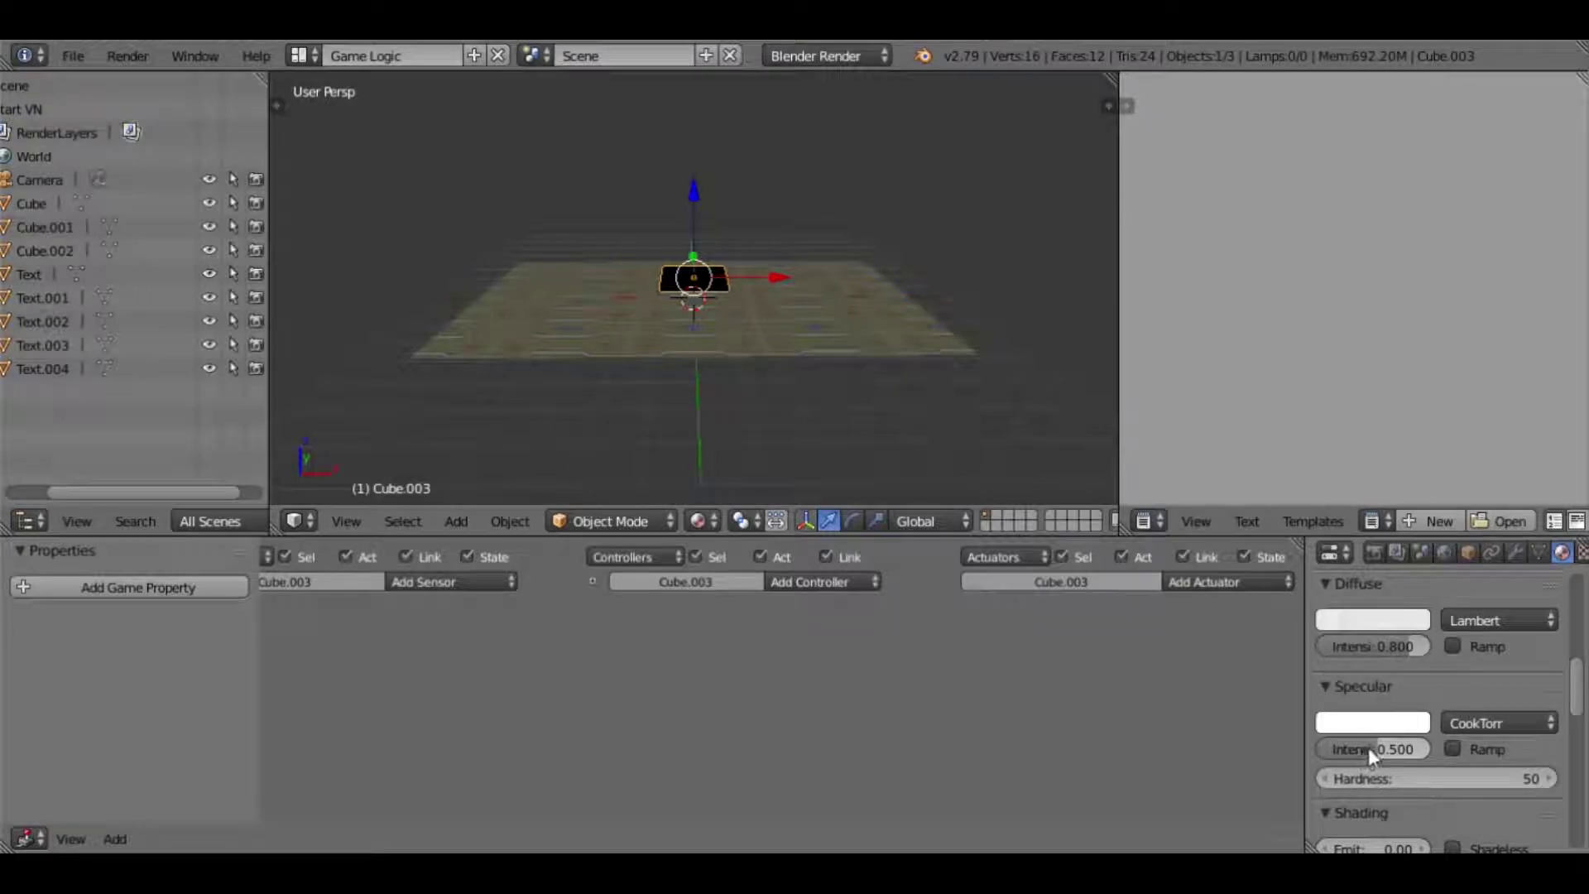
scroll(1372, 745, "down", 3)
left_click(1378, 754)
type("0.50")
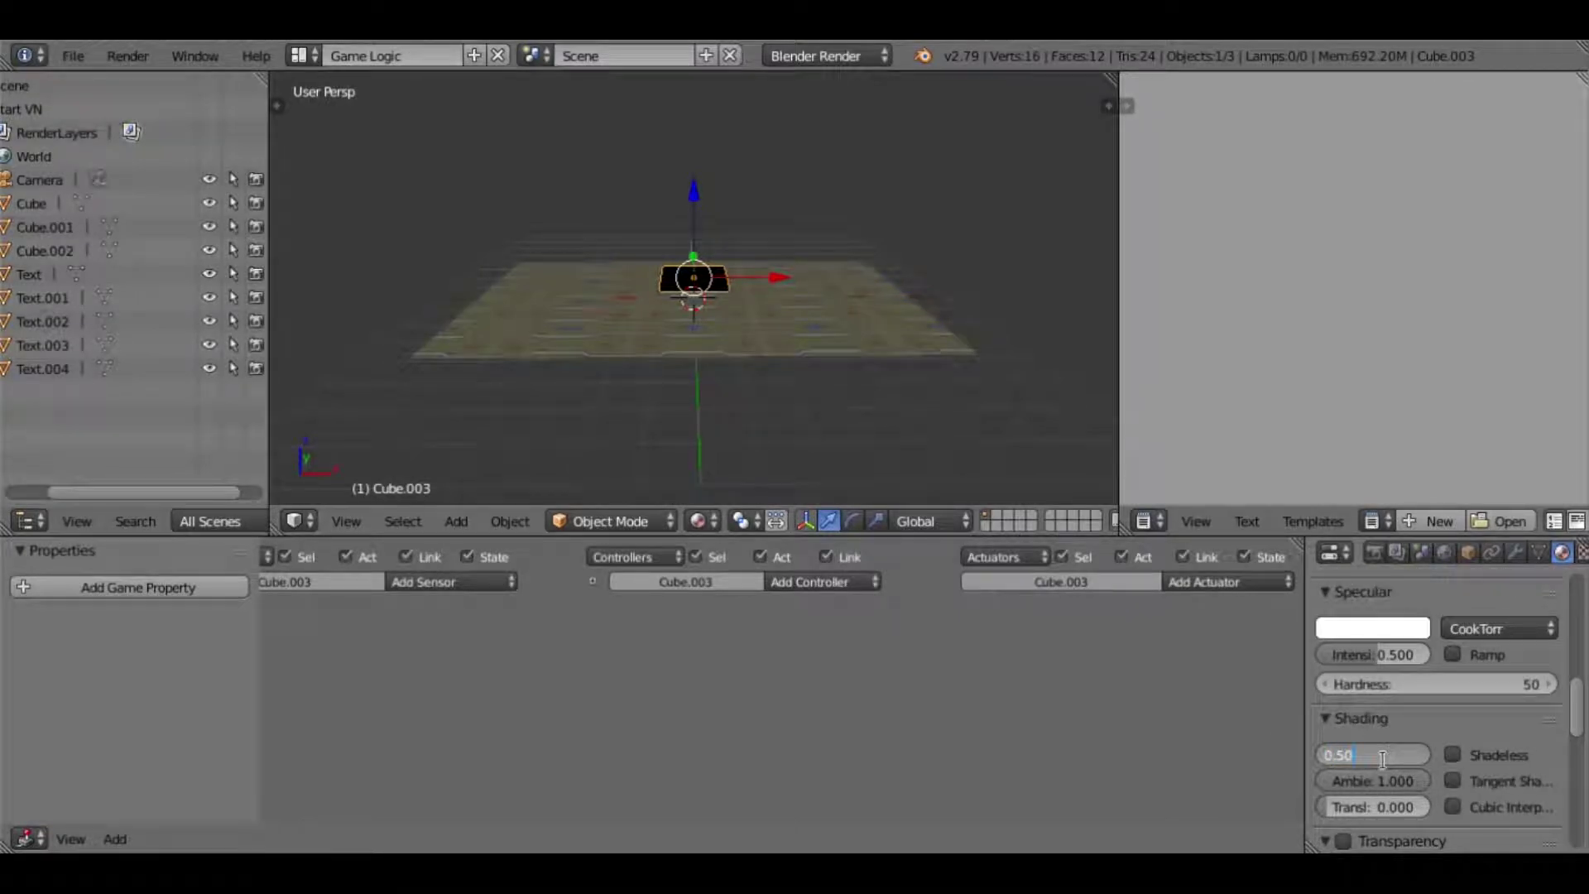
key("Return")
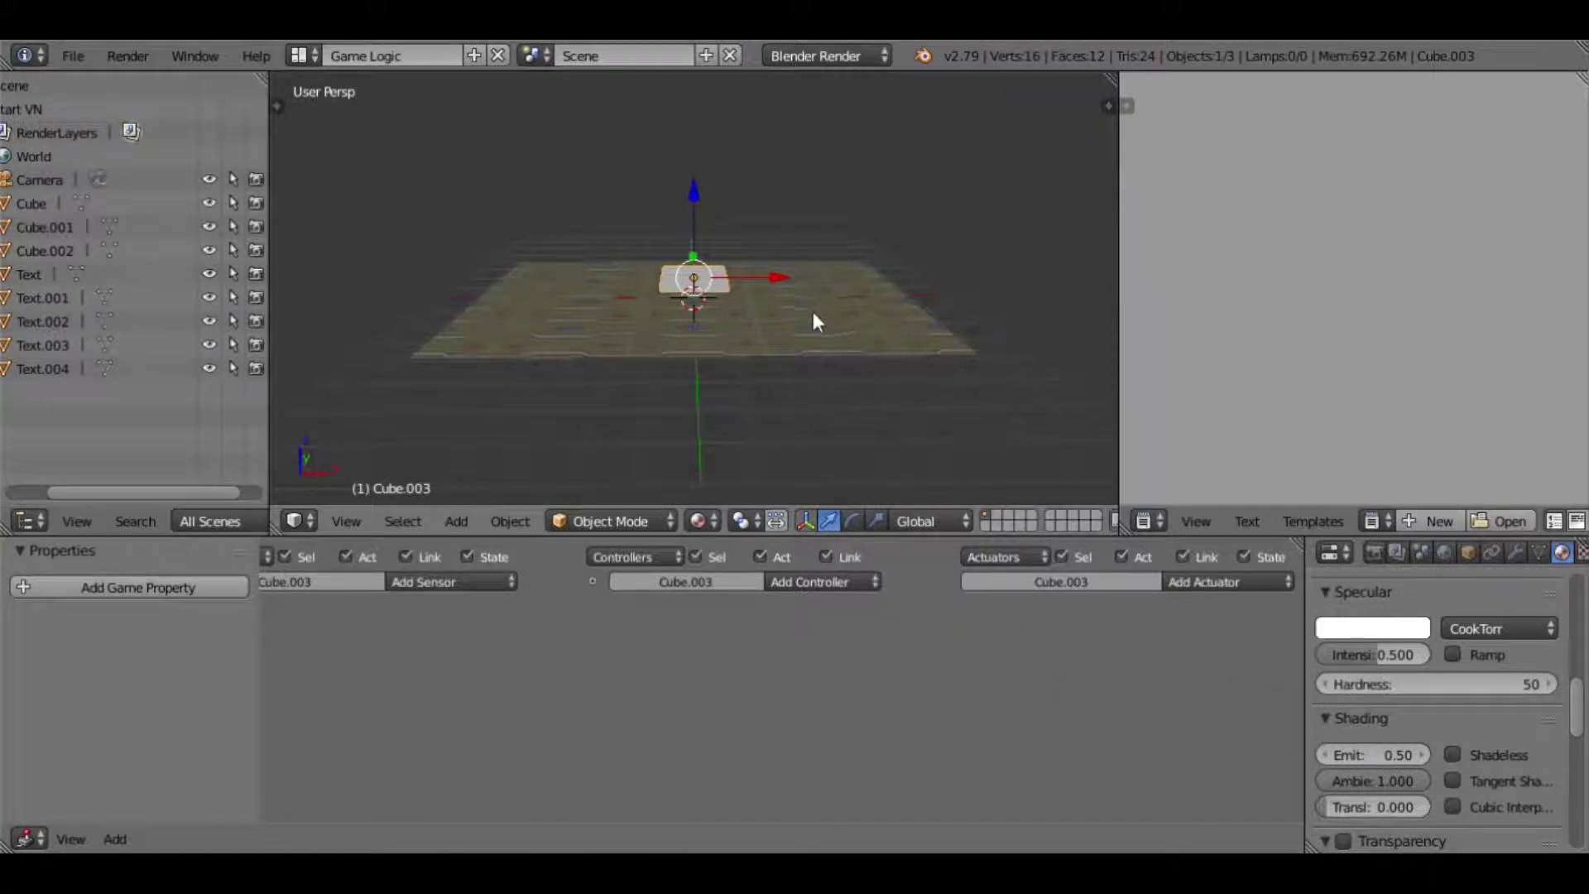
- In camera view, stretch the plate along X to nearly the wallpaper's width and move it up along Y
middle_click_drag(813, 306, 803, 476)
key("KP_0")
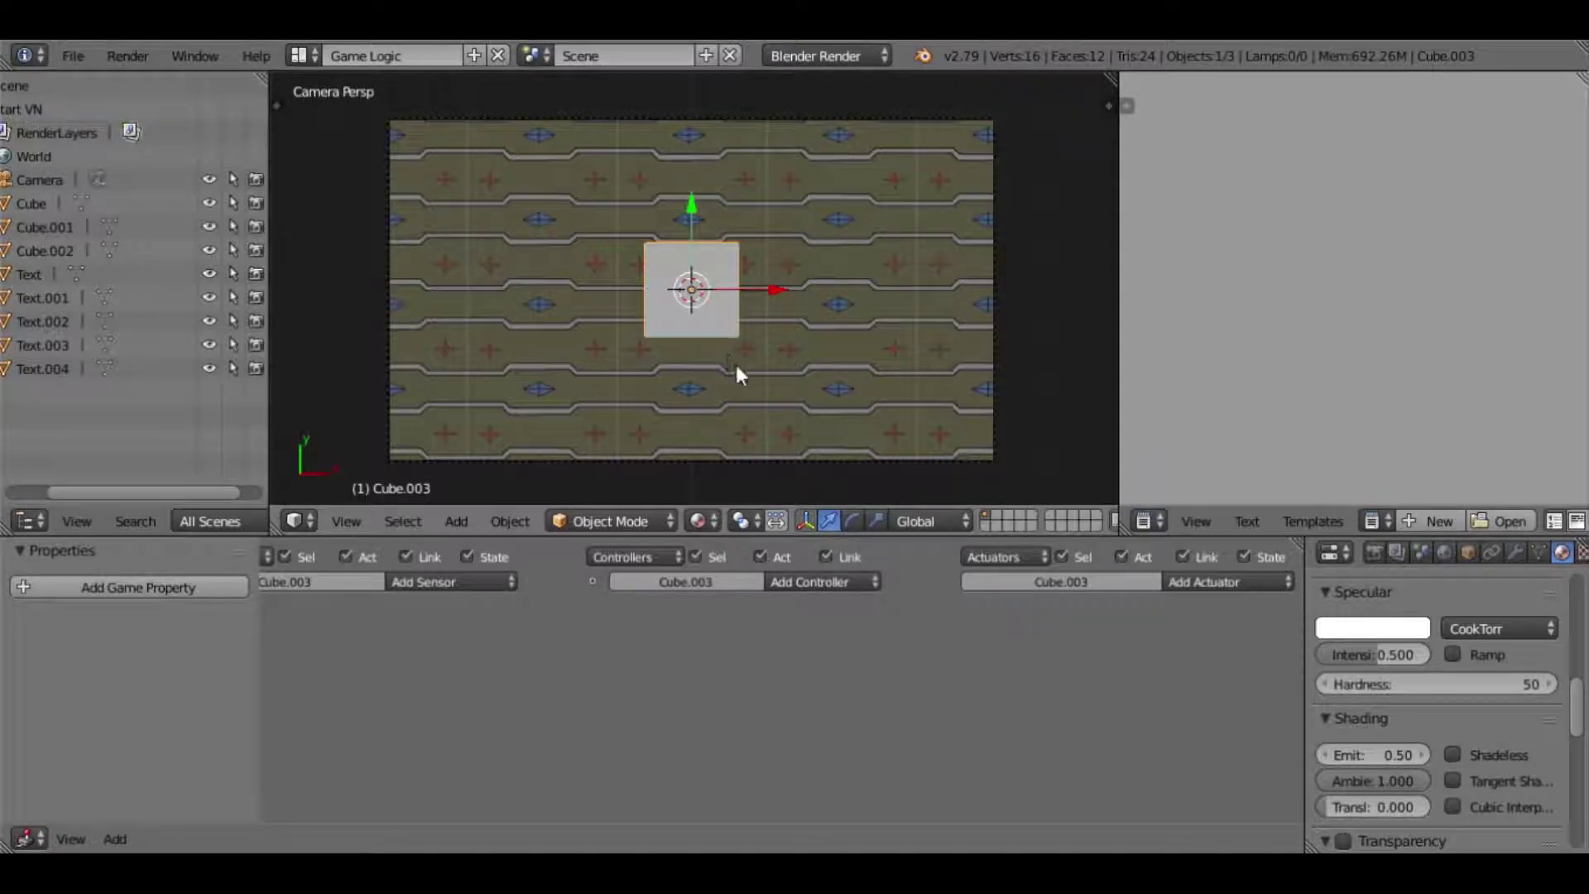
key("s")
key("x")
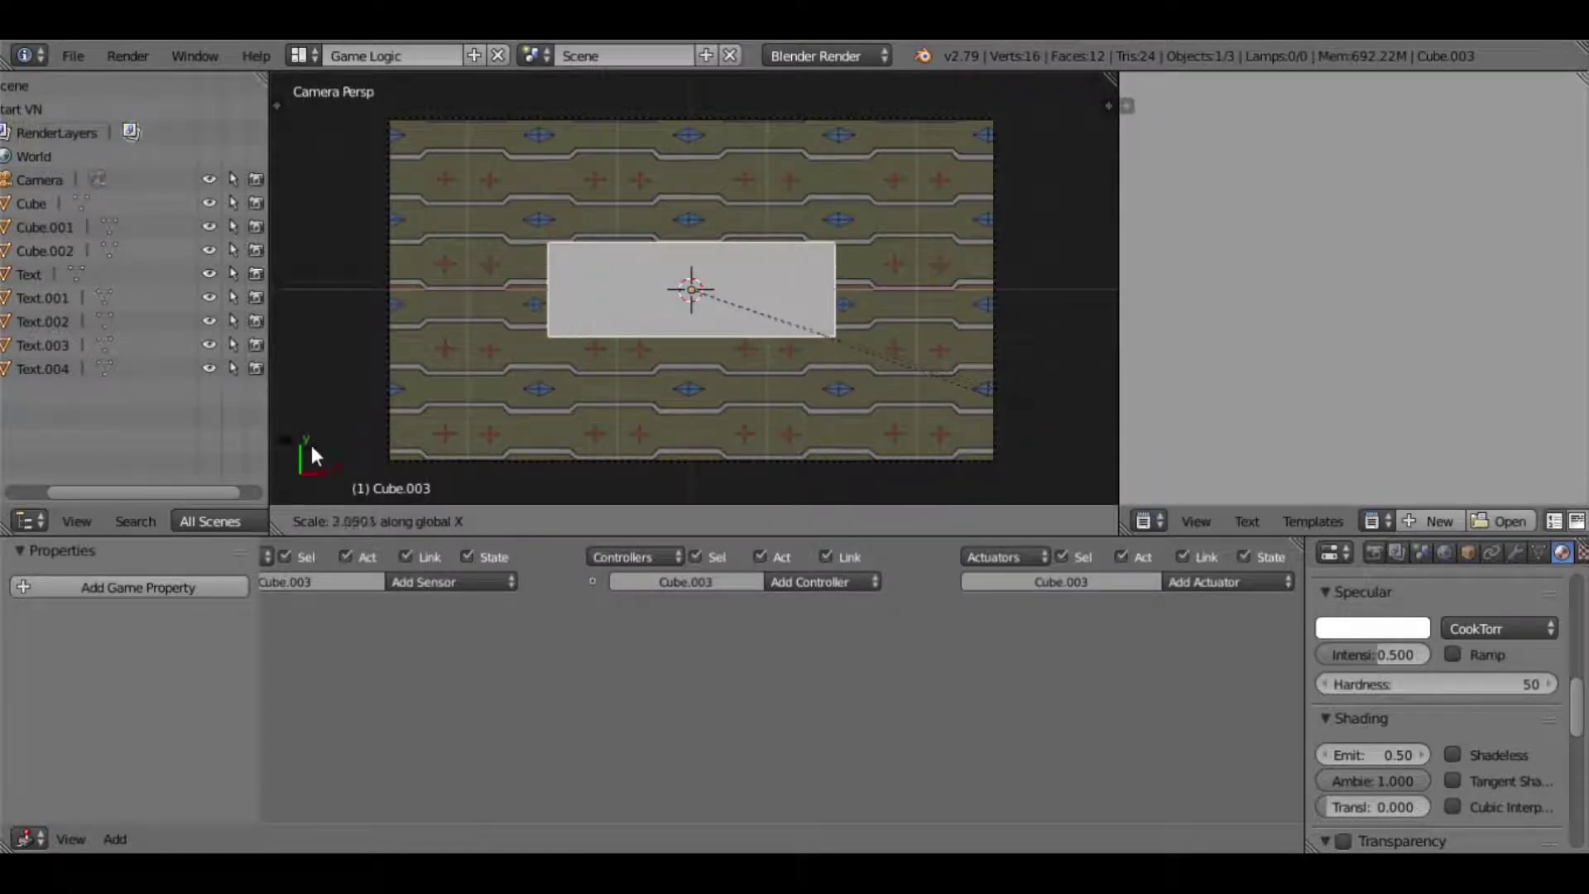
left_click(710, 469)
left_click_drag(694, 213, 691, 151)
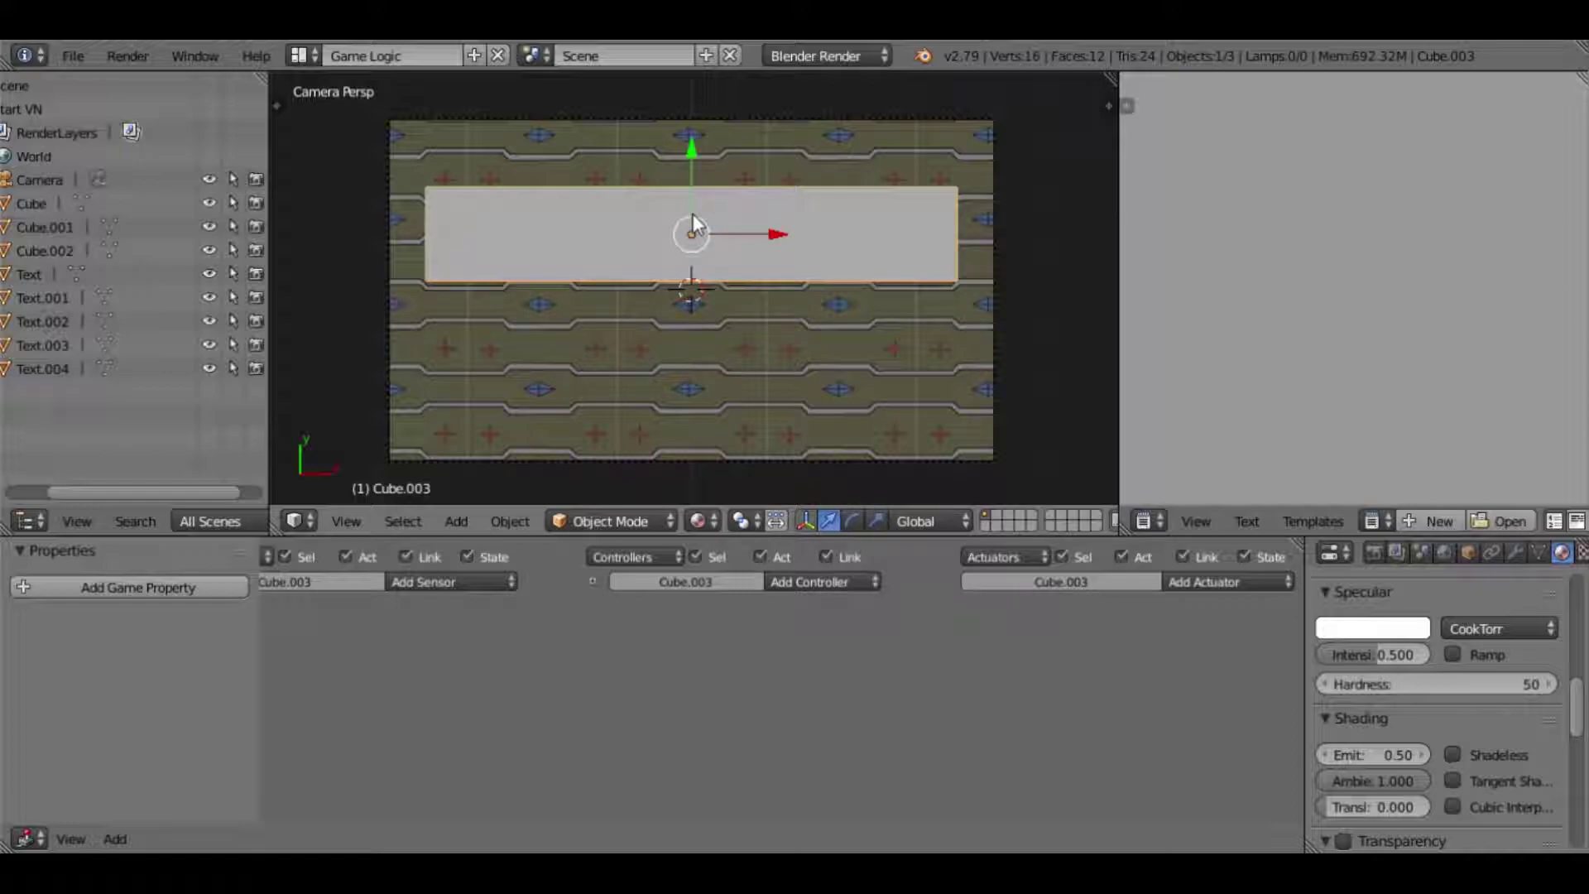
- Scale the plate along Y to less than half its height, forming a narrow bar, and lower it slightly
key("s")
key("y")
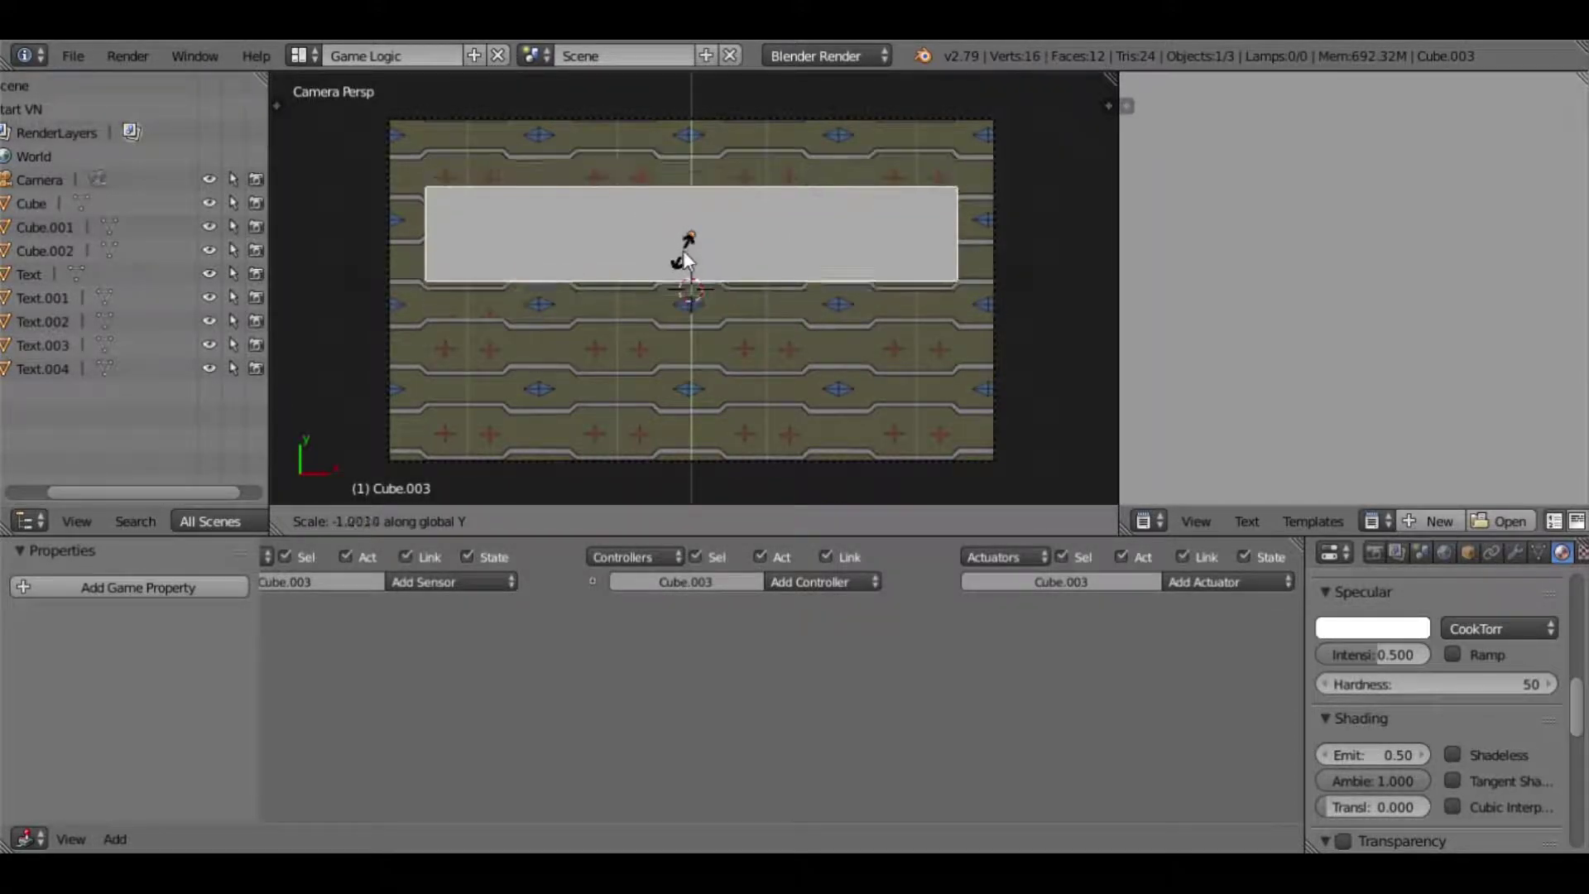
left_click(692, 242)
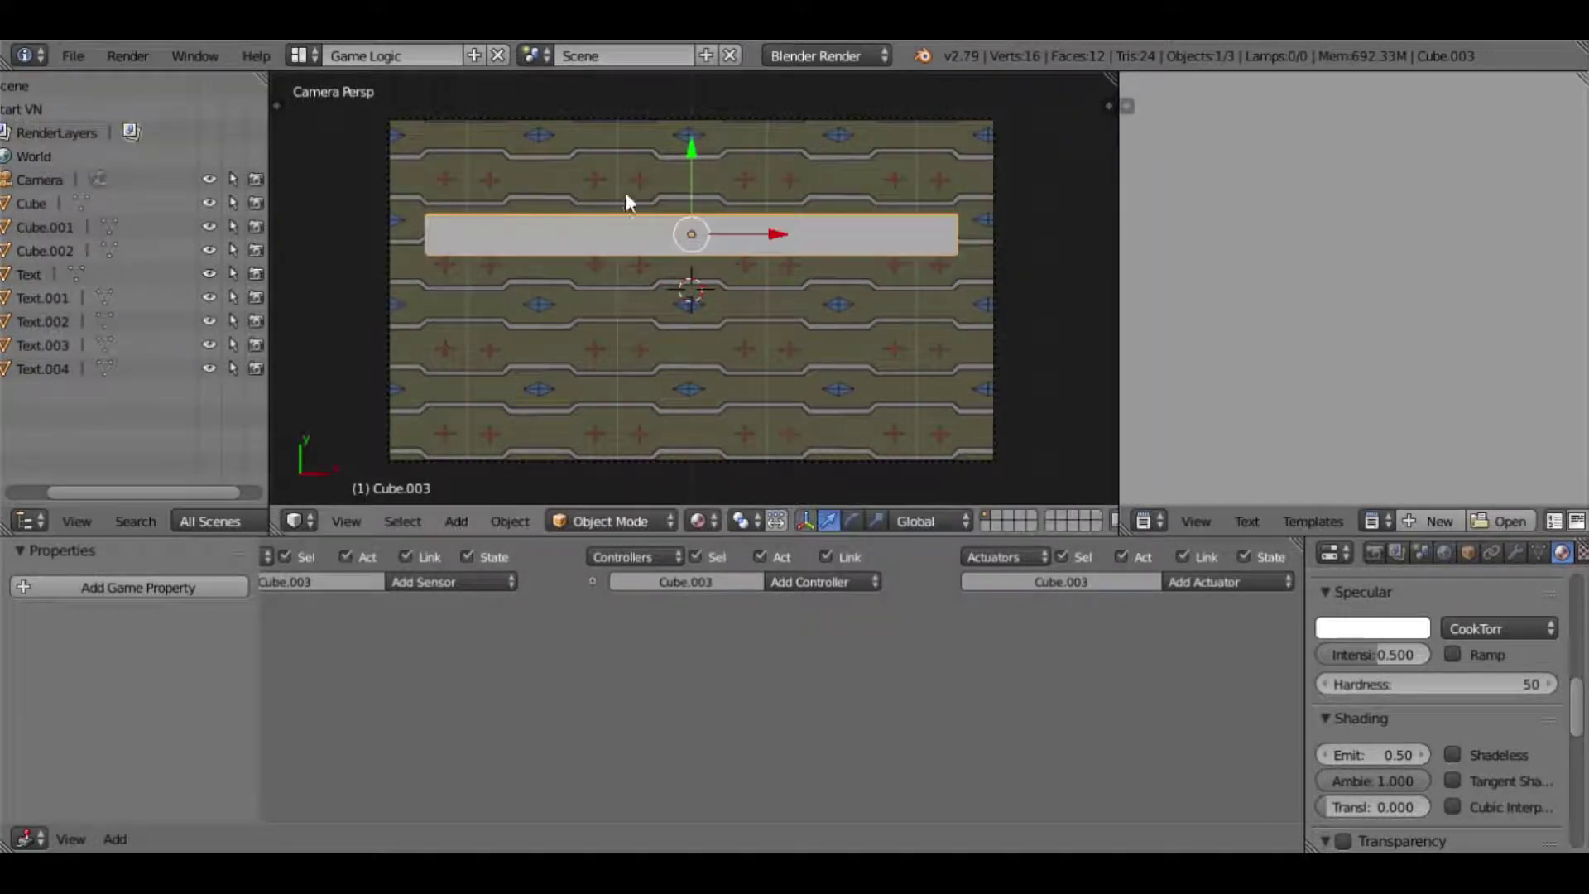
left_click_drag(692, 147, 690, 155)
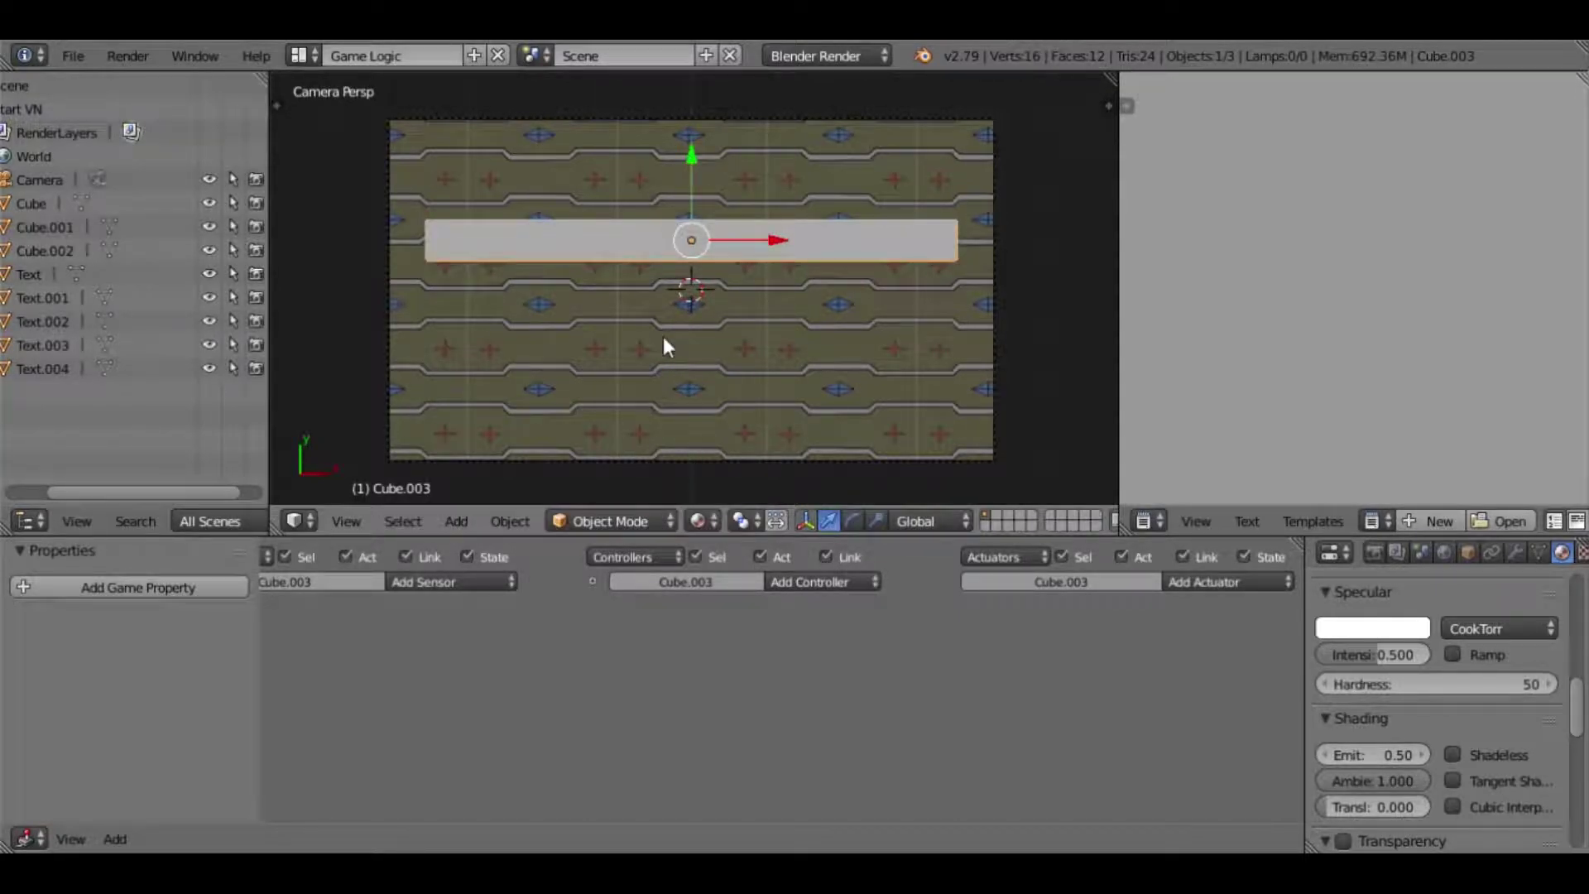
- Duplicate the bar and move the copy down along Y, leaving a gap about two bar heights minus a bar's thickness
key("shift+d")
key("Escape")
left_click_drag(690, 155, 691, 244)
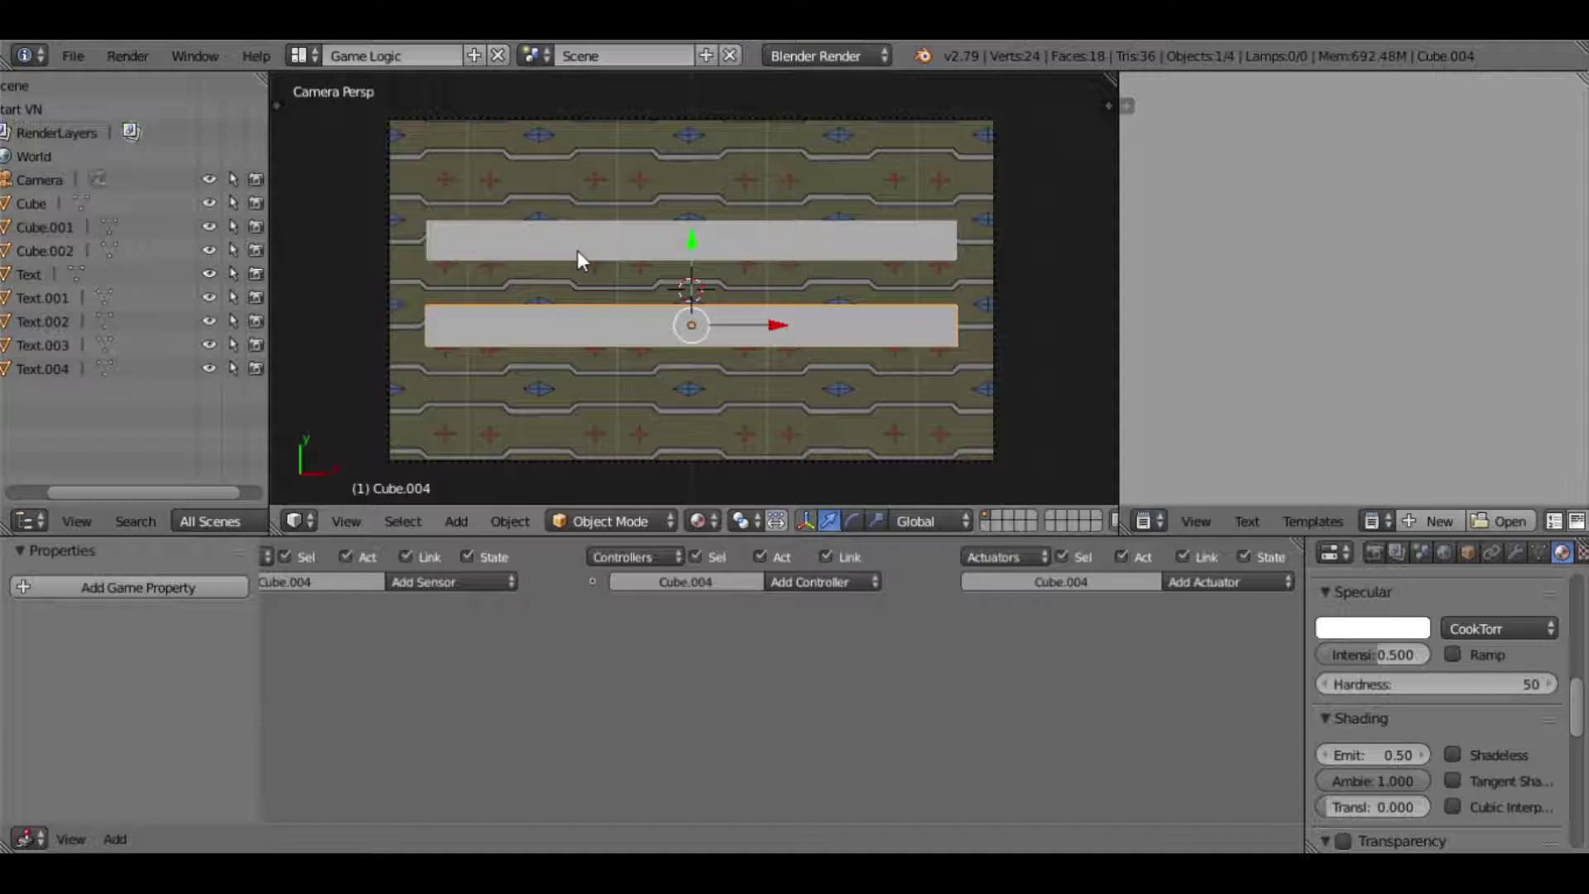
- Add a text object, raise it above the bars, and position it over the upper bar starting left of centre
left_click(456, 521)
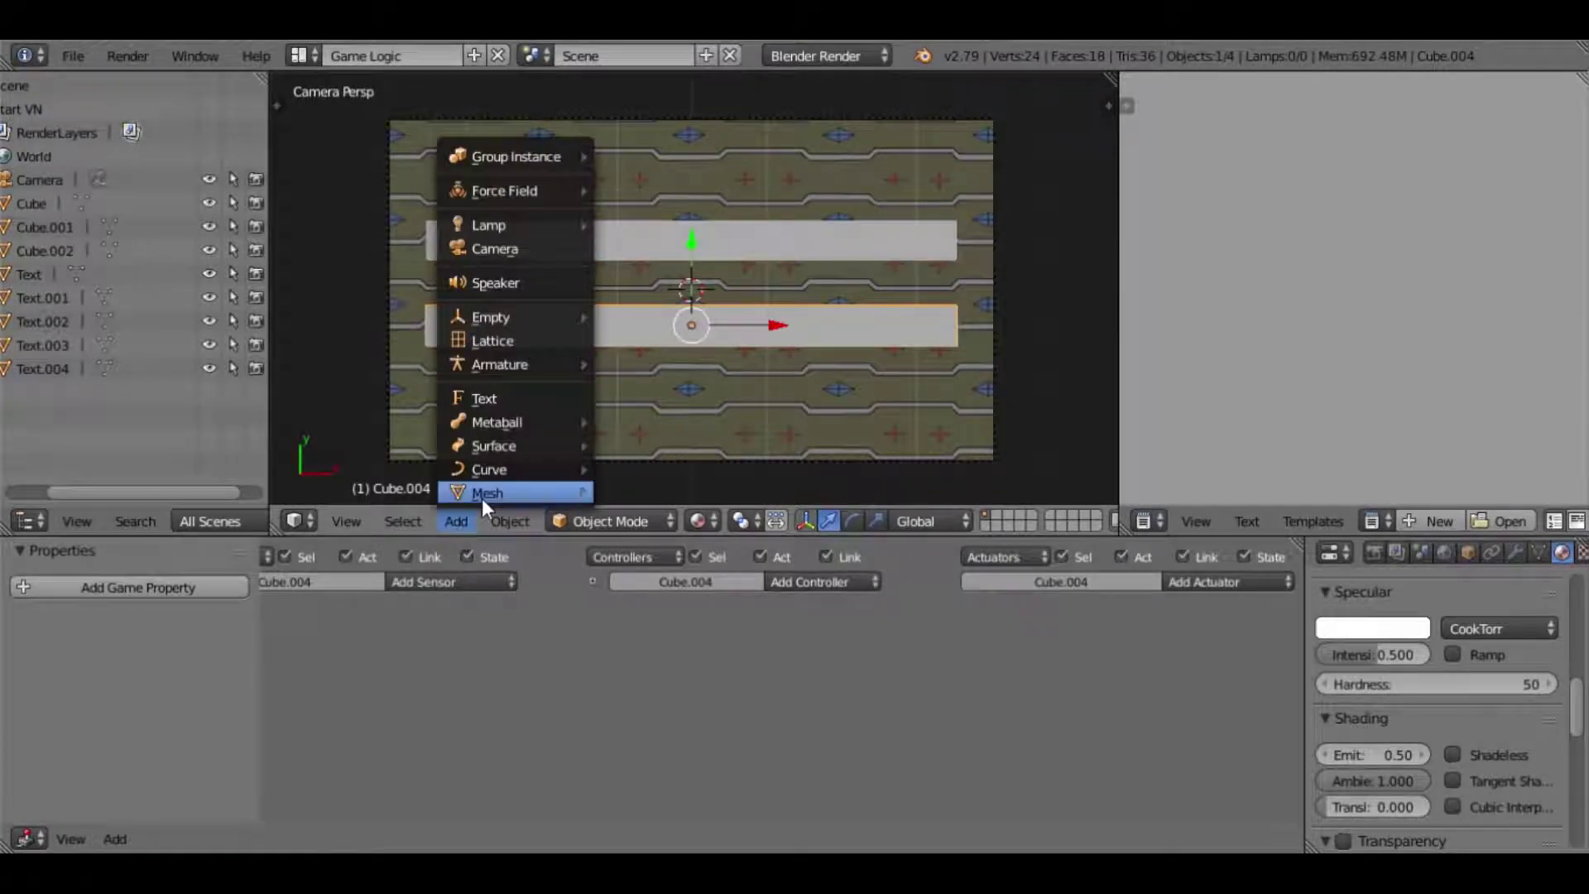
left_click(513, 399)
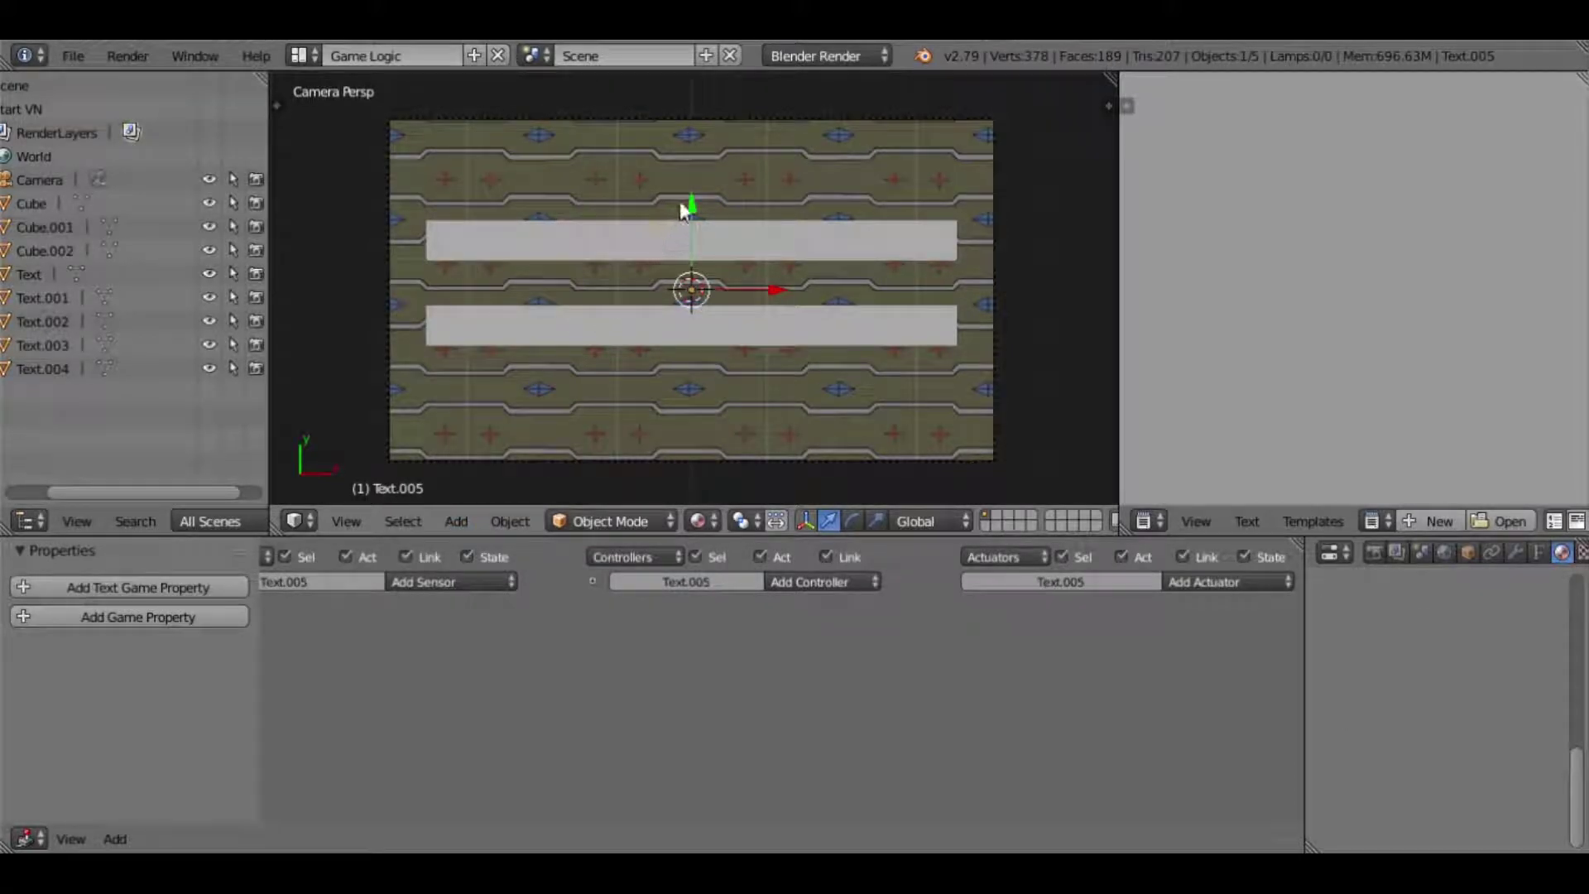
left_click_drag(692, 206, 703, 154)
middle_click_drag(684, 266, 671, 328)
middle_click_drag(667, 152, 707, 150)
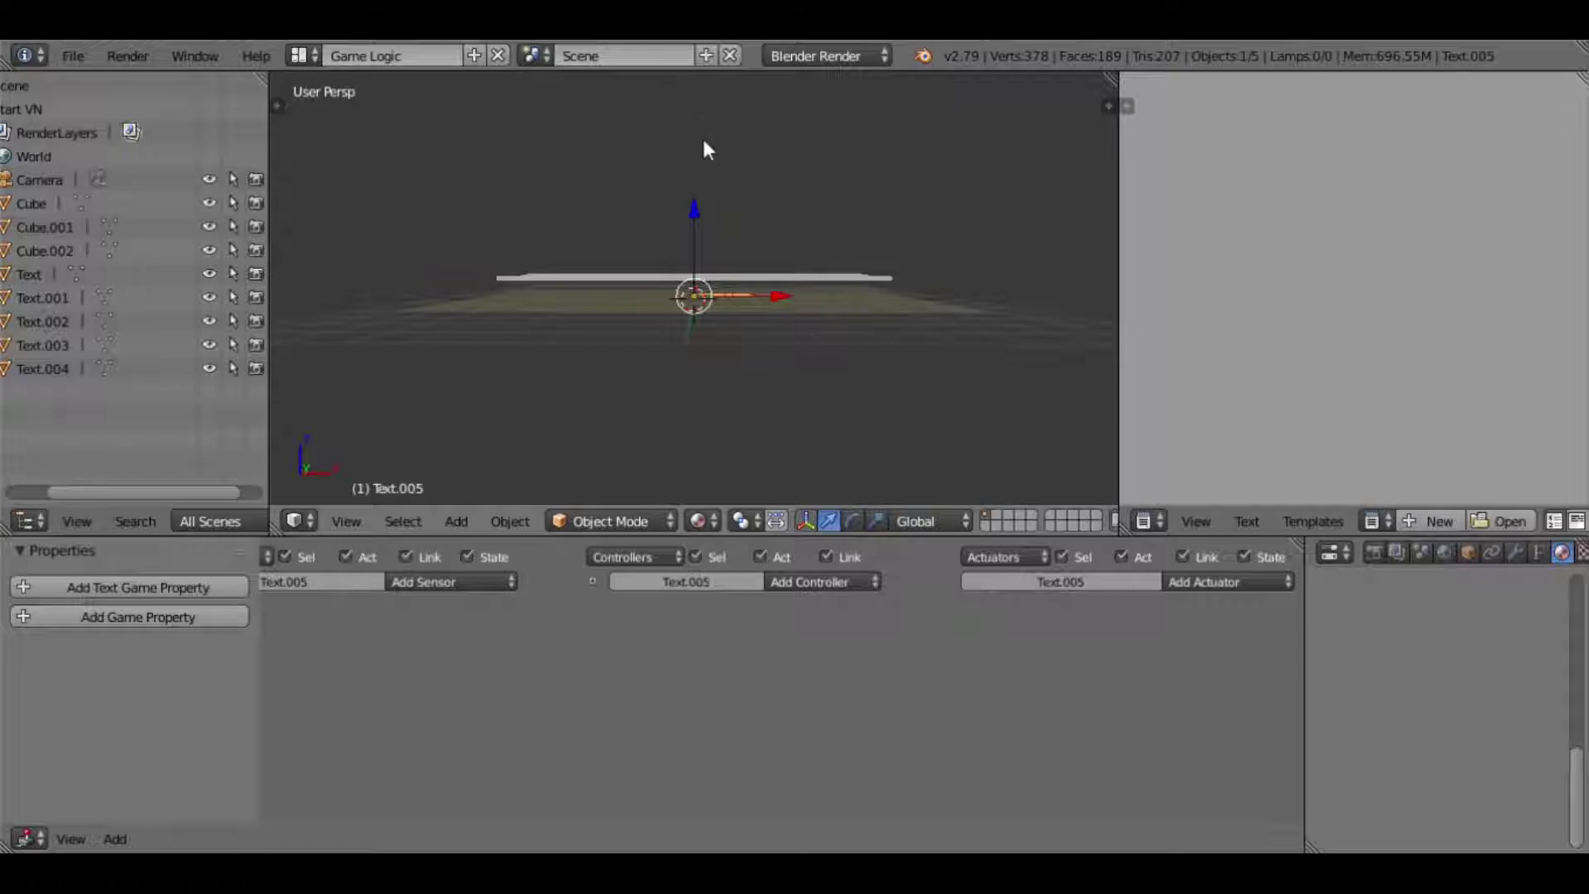
middle_click_drag(698, 231, 699, 266)
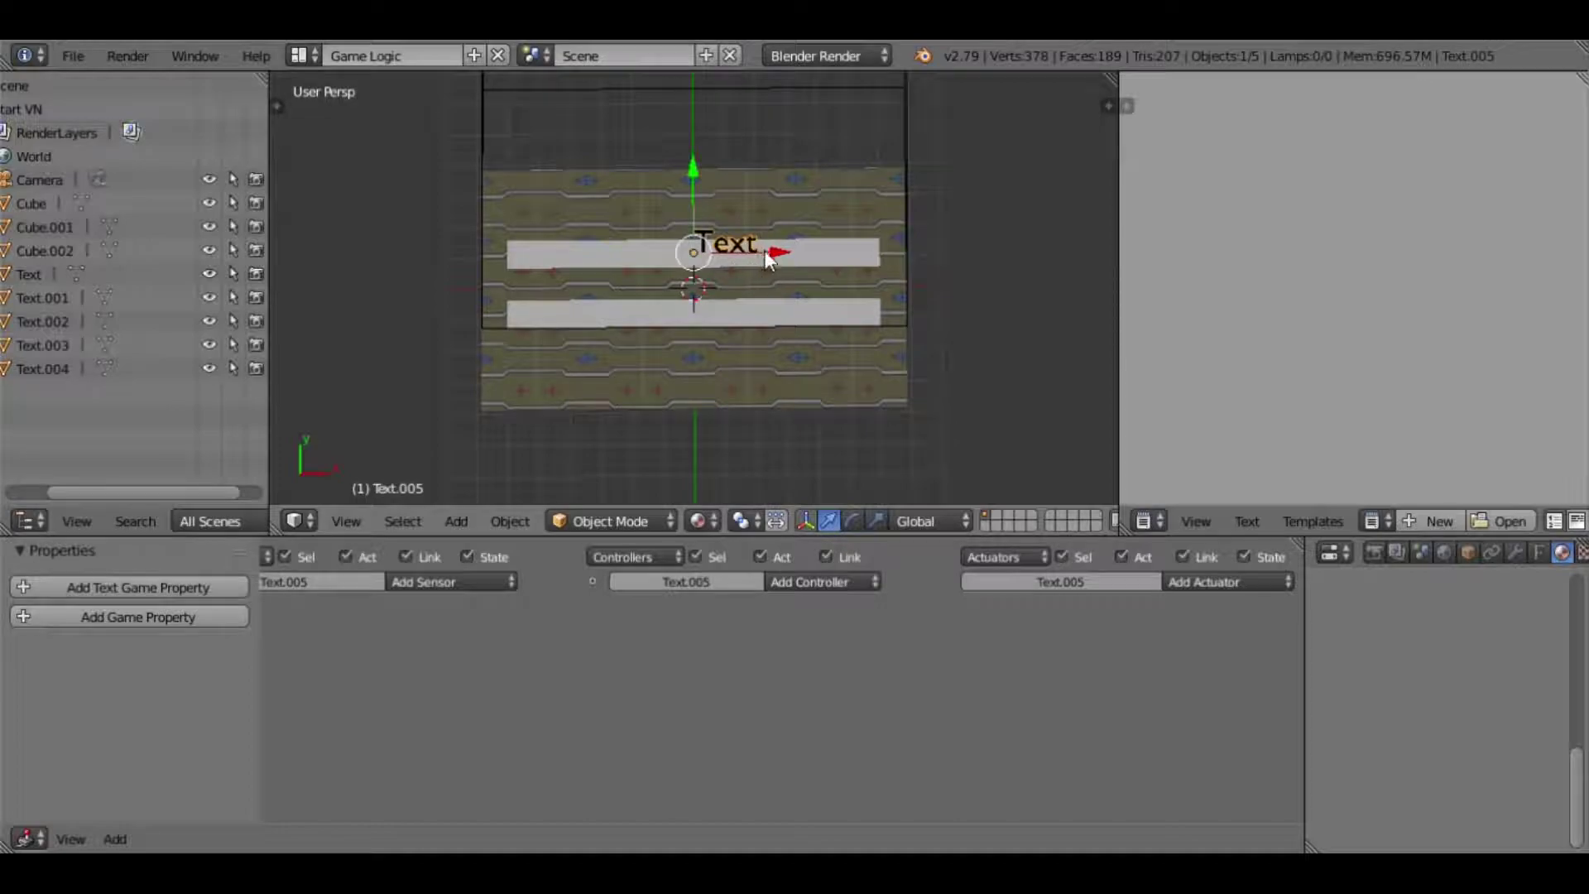
left_click_drag(773, 250, 691, 262)
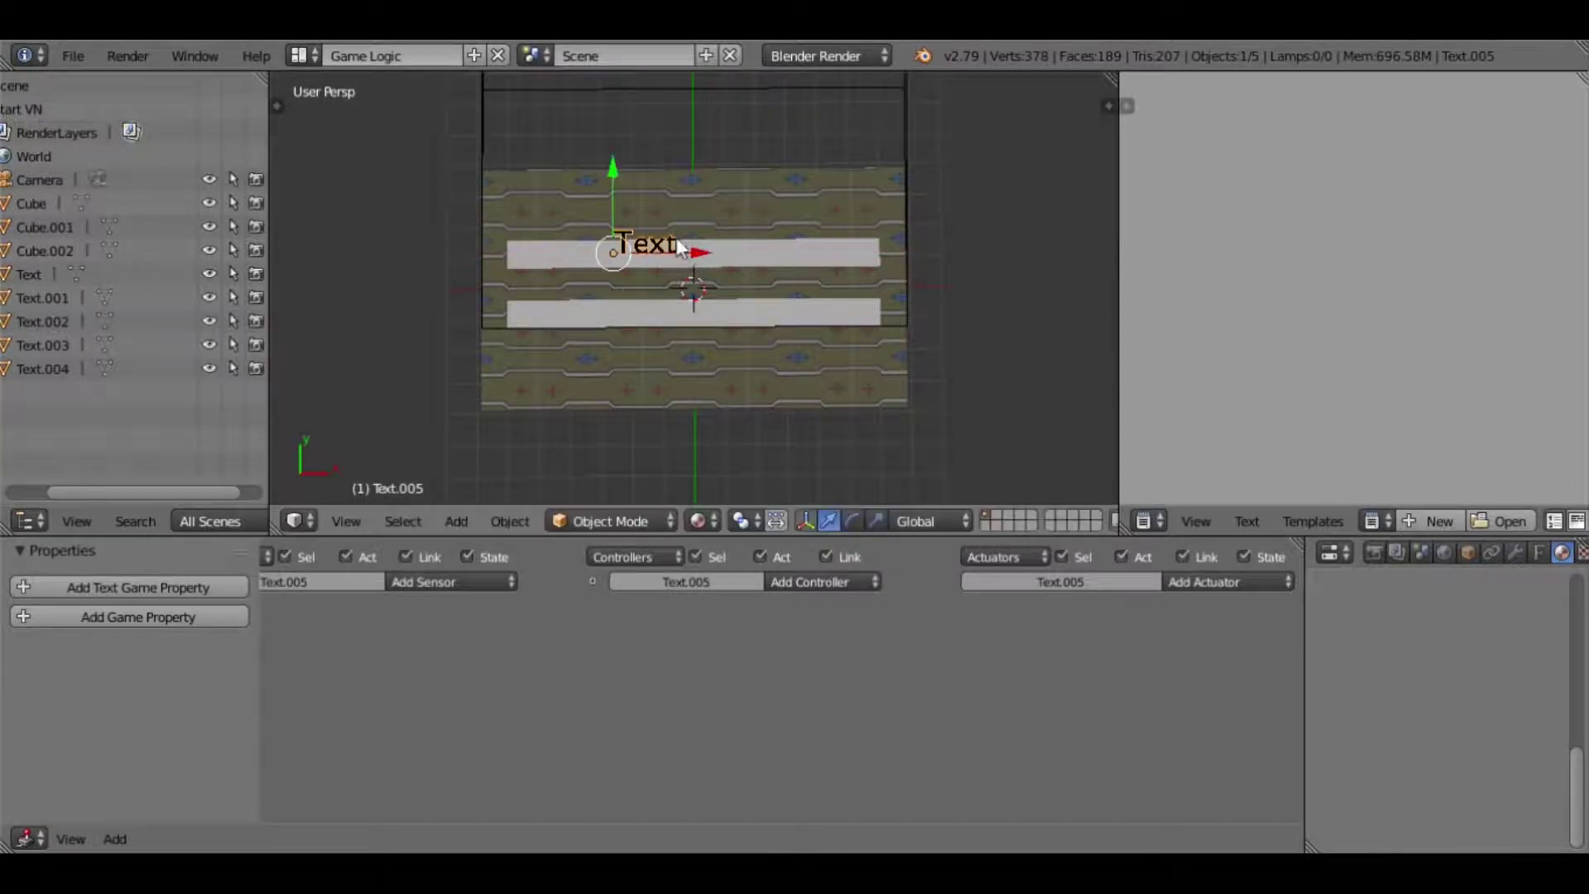
left_click_drag(608, 175, 614, 175)
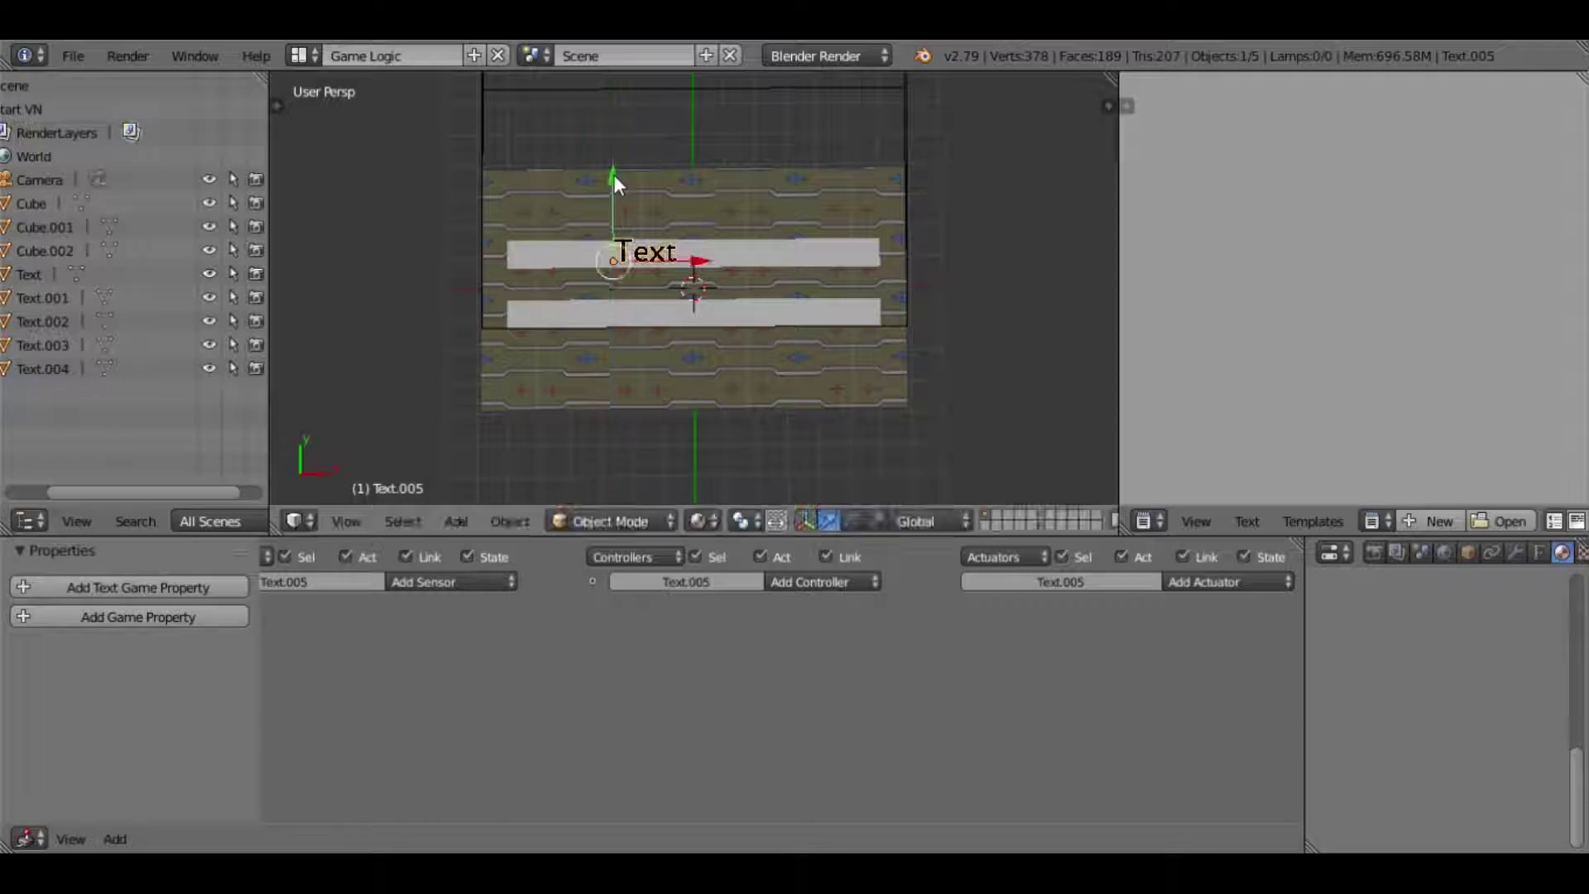
- Replace the default wording of the text object on the upper bar with "Keep current text"
scroll(668, 280, "up", 5)
scroll(654, 266, "down", 1)
key("Tab")
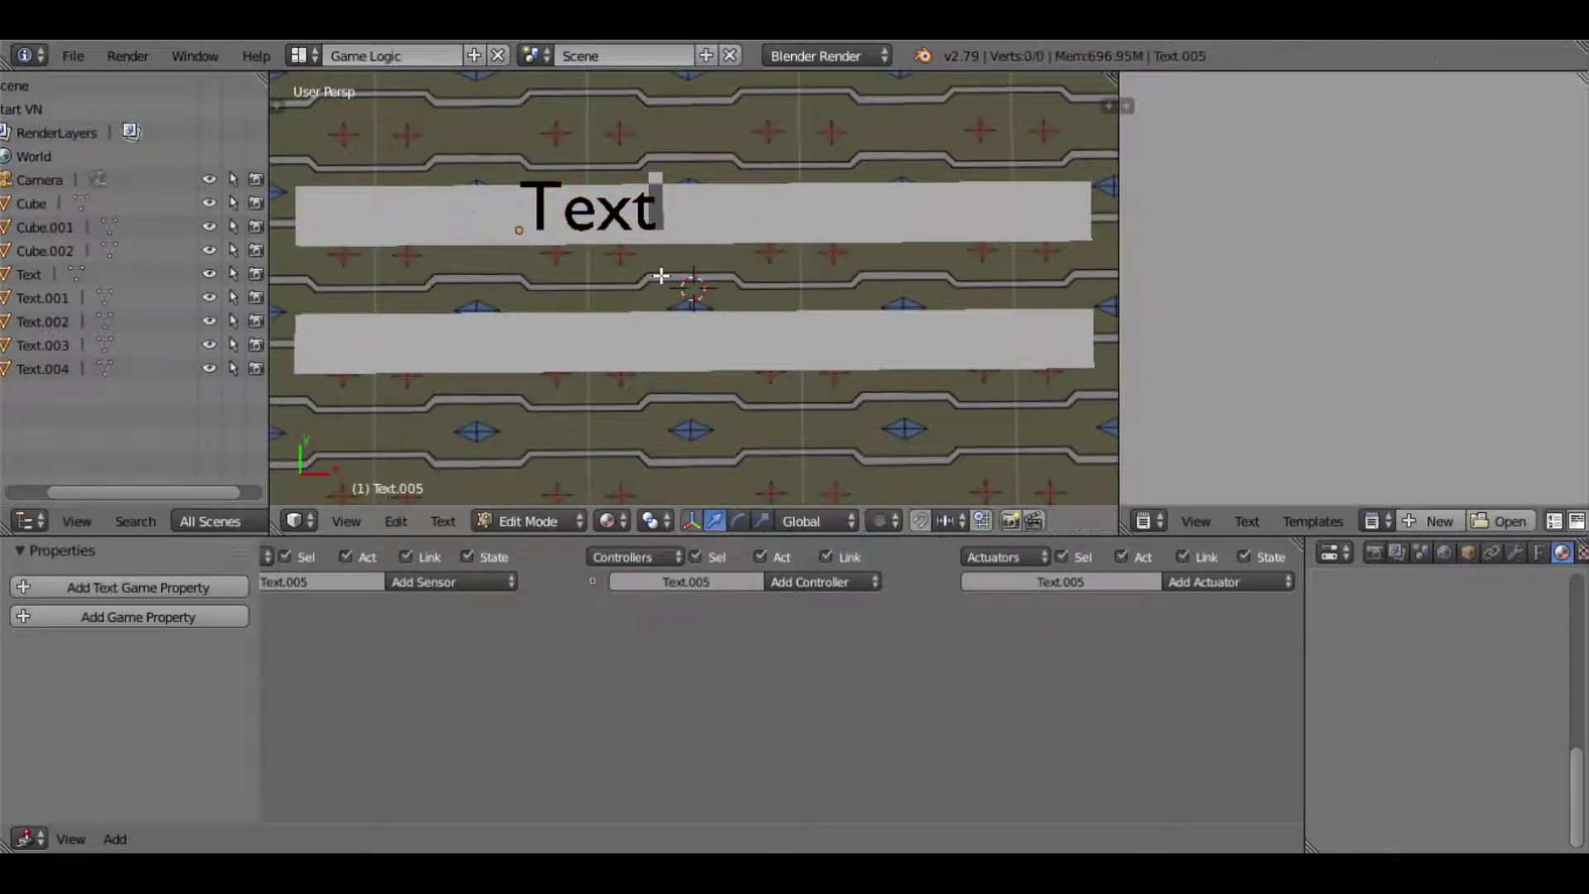
key("BackSpace")
key("BackSpace")
key("BackSpace")
key("BackSpace")
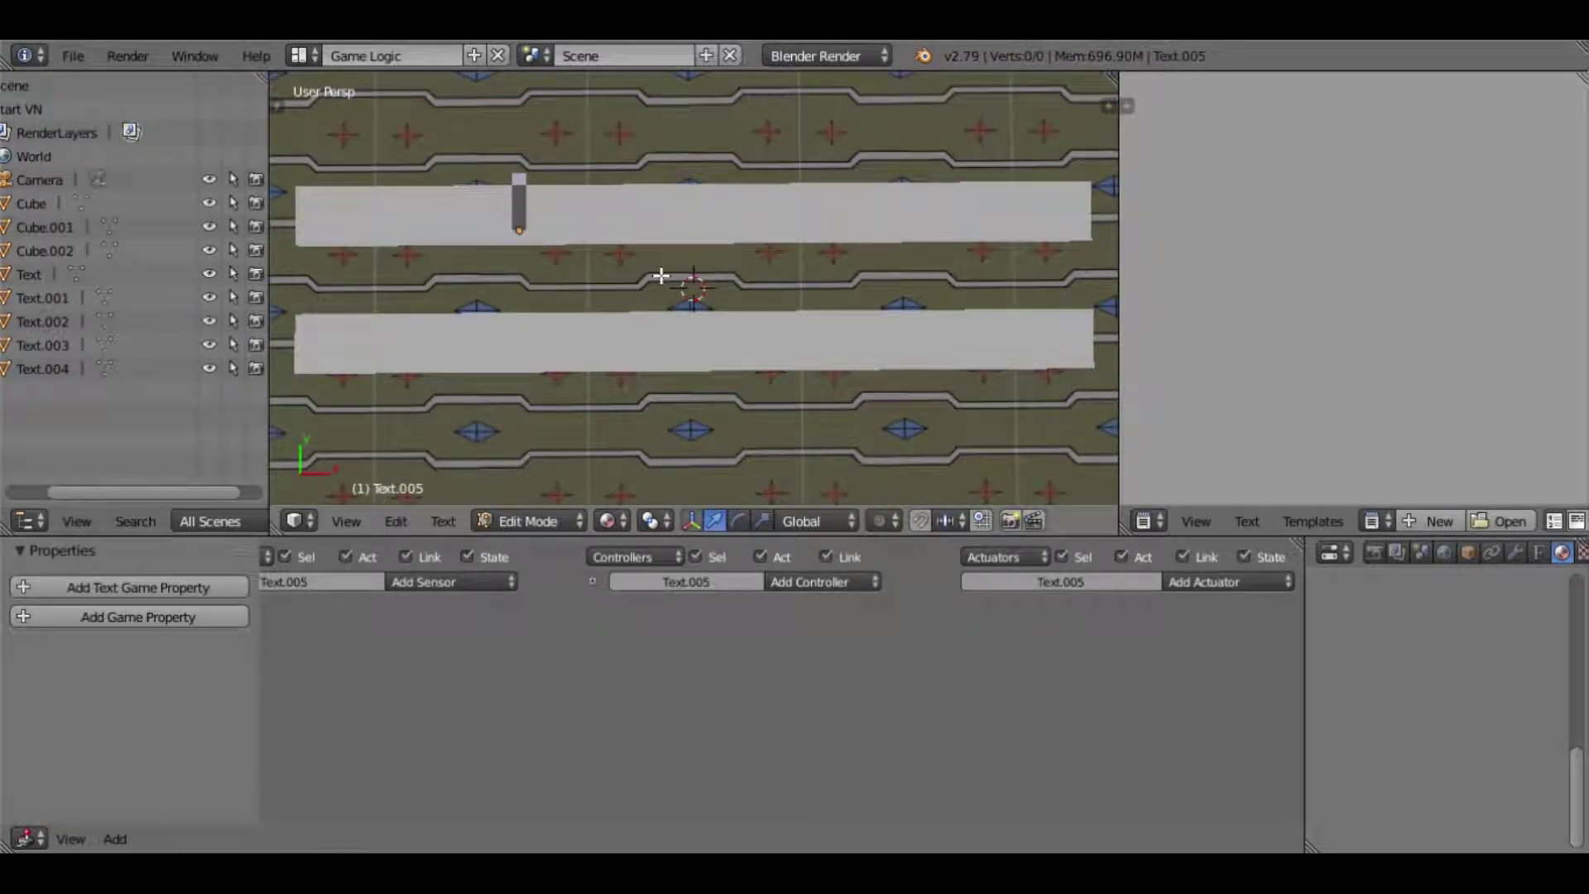
type("K")
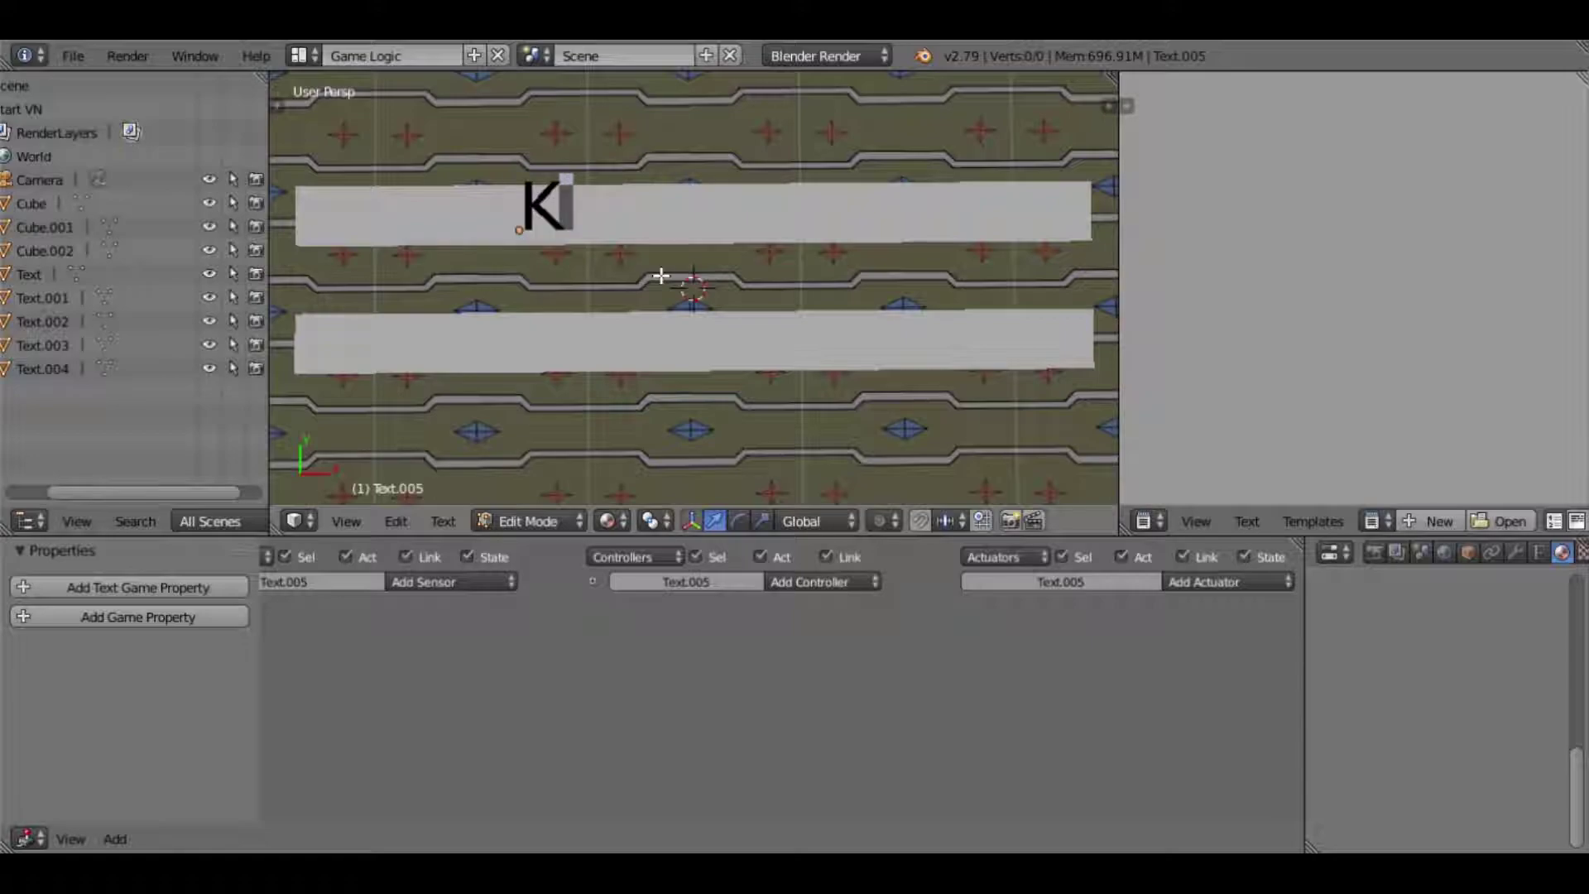
type("eep")
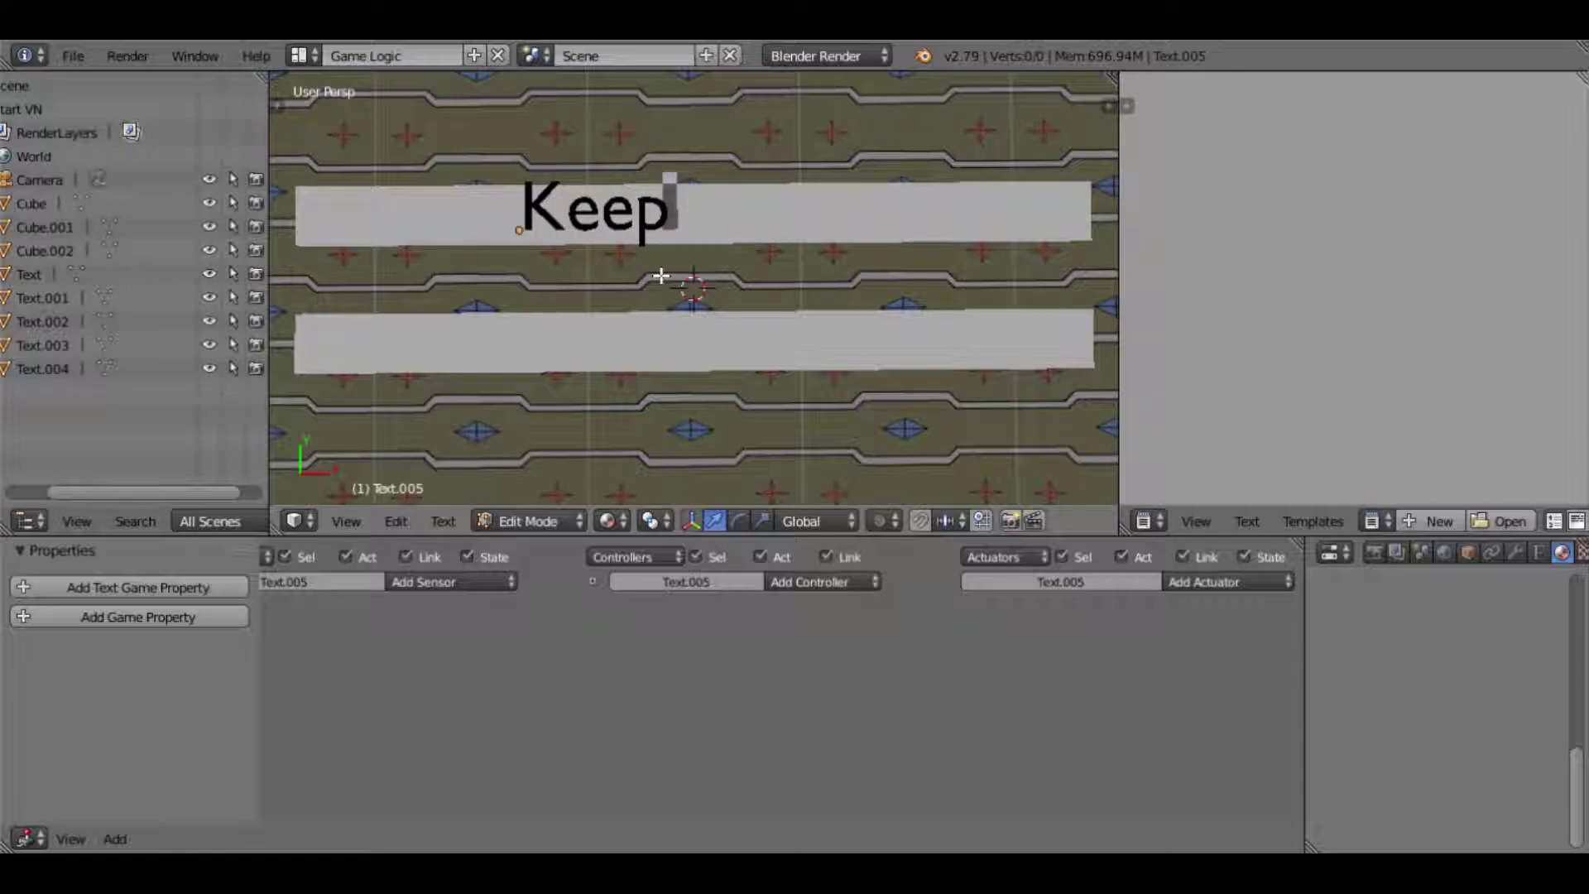
type(" cur")
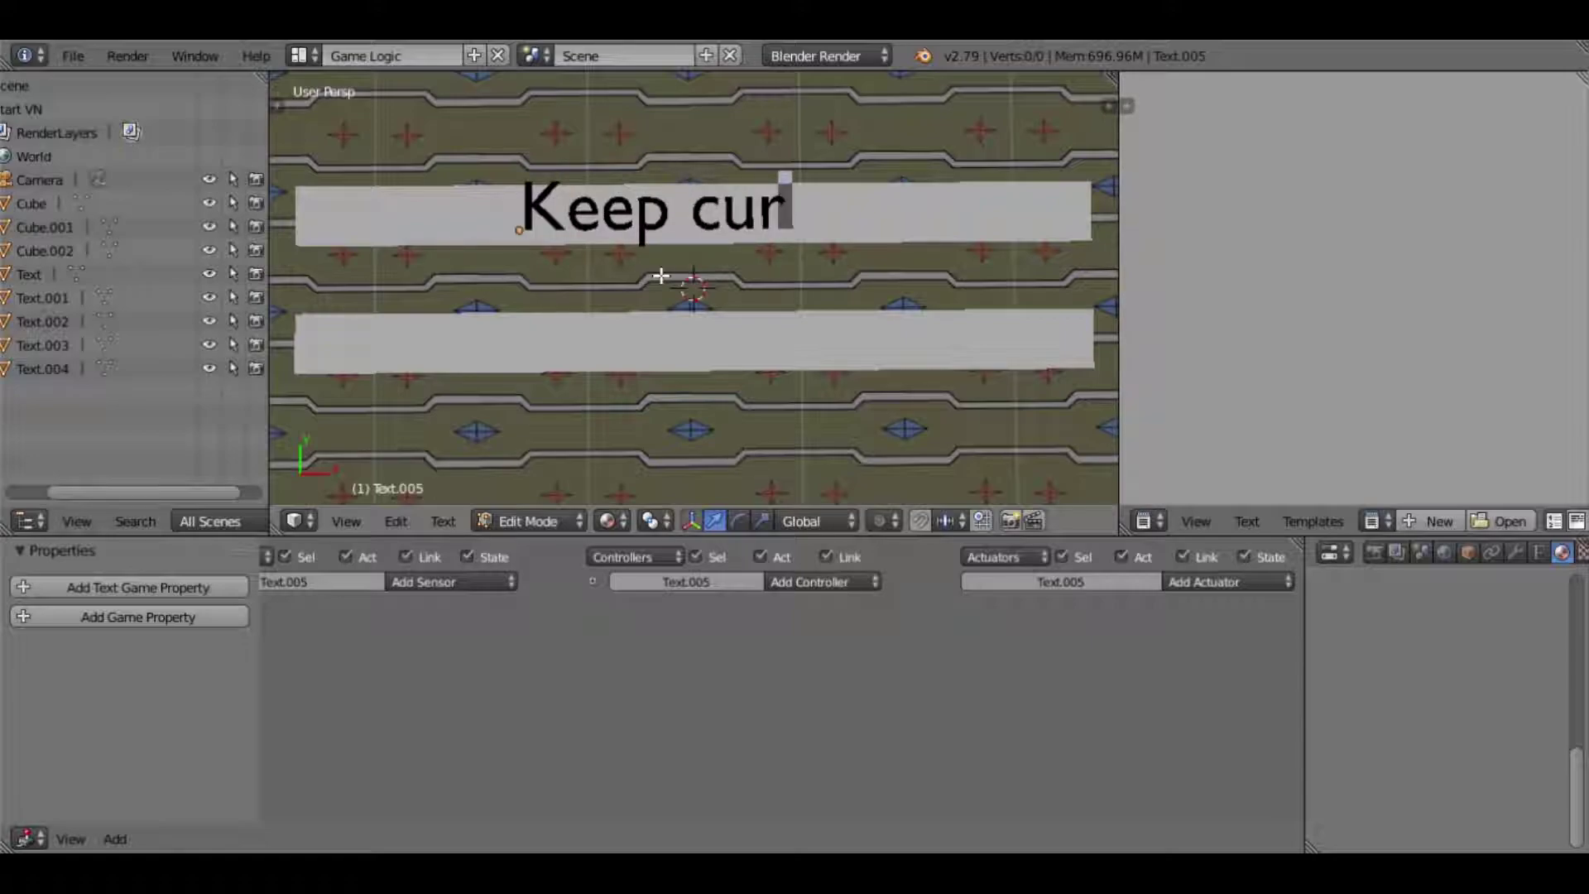
type("rect")
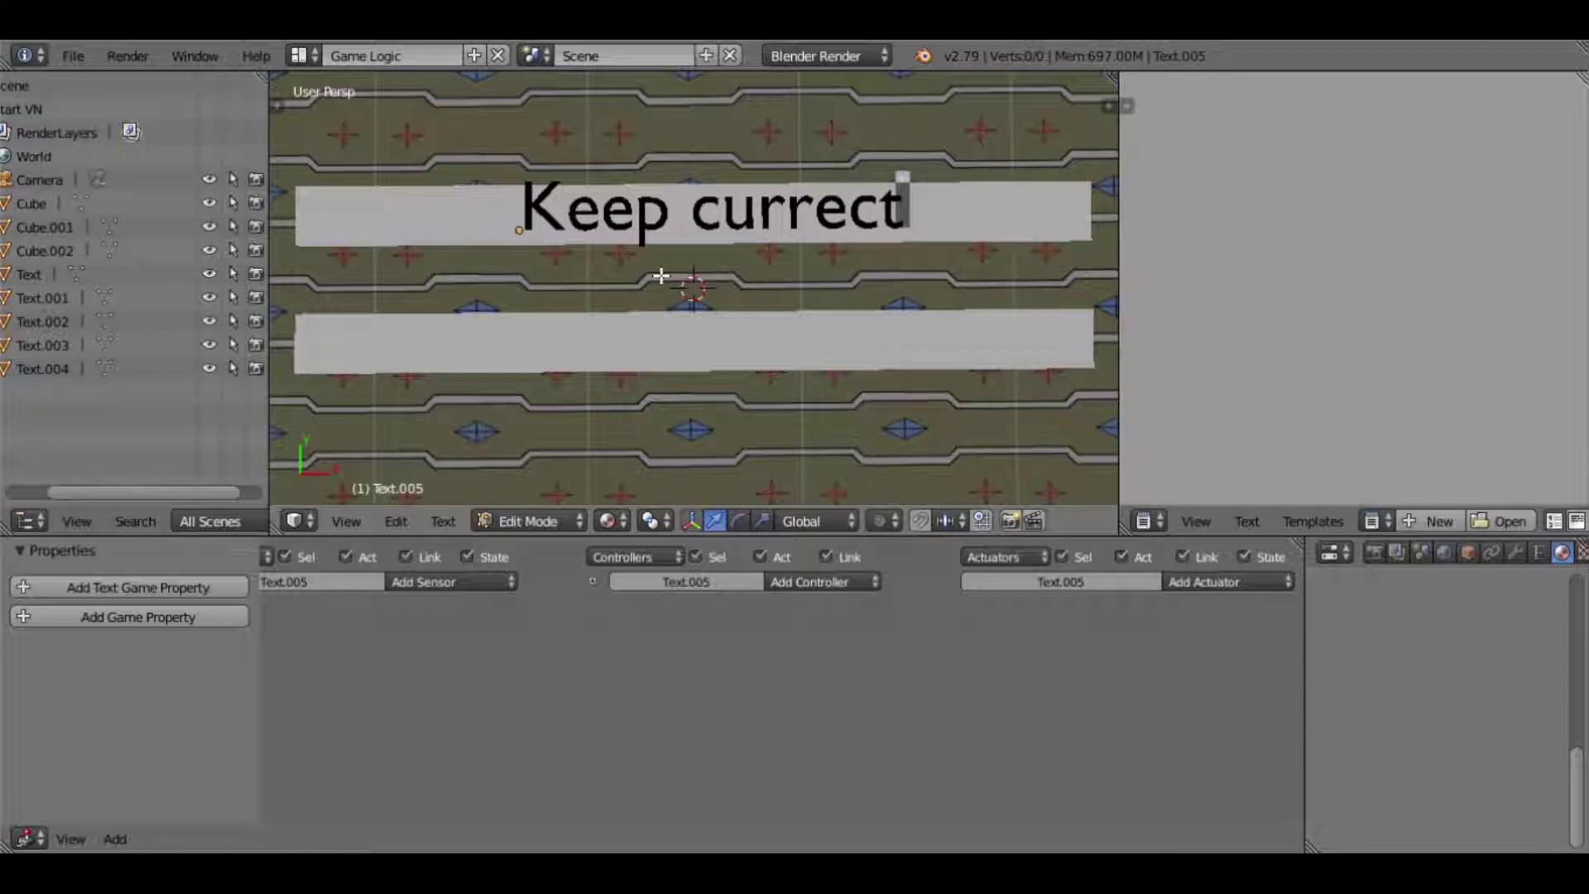
key("BackSpace")
key("BackSpace")
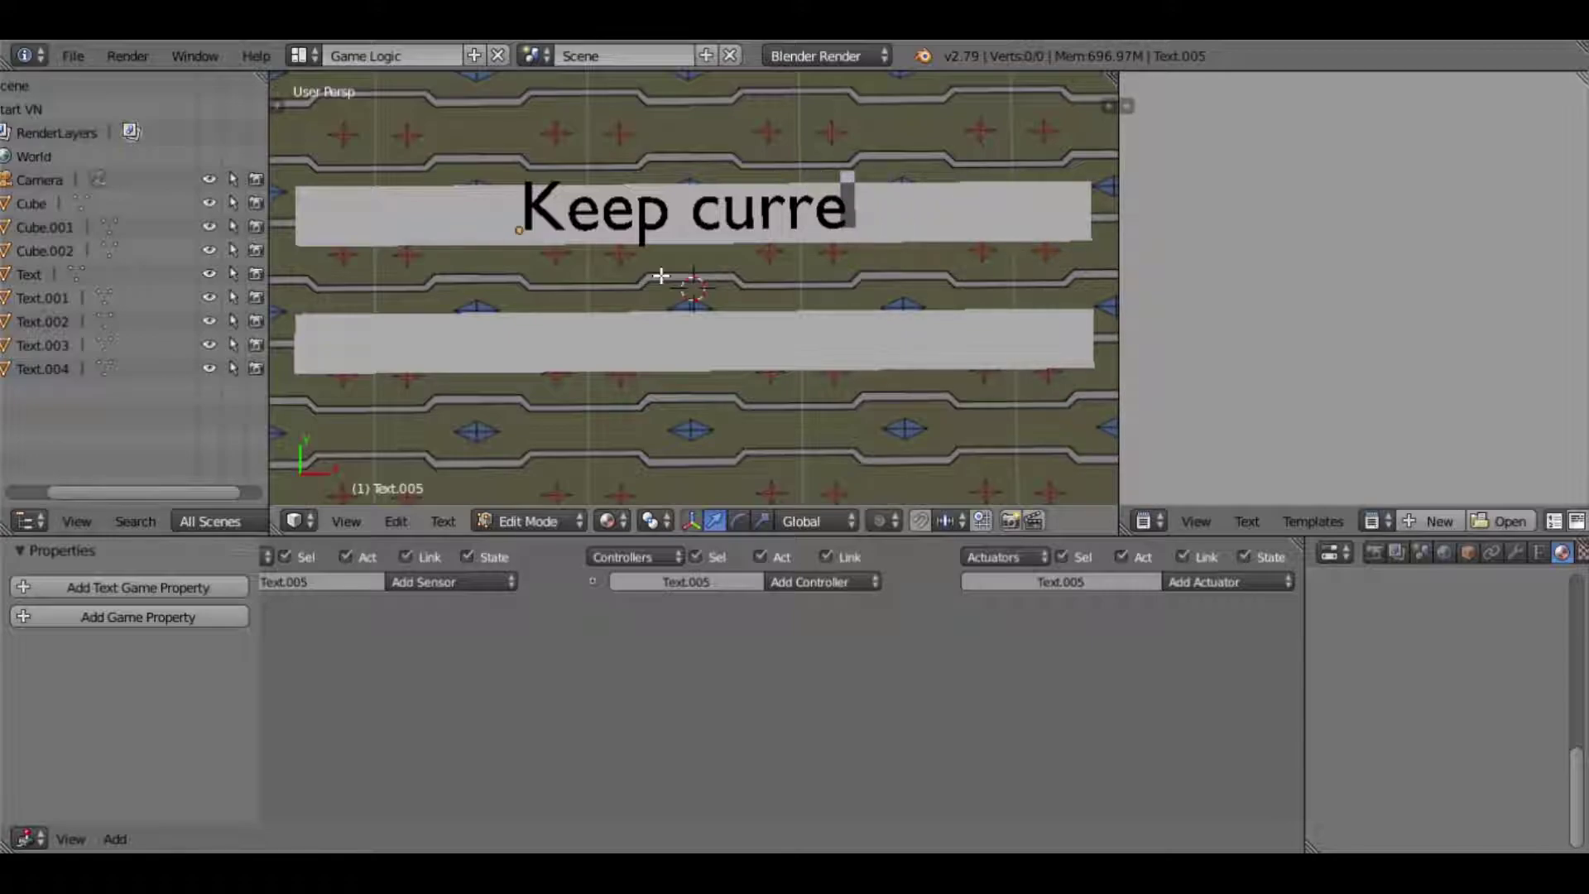
type("nt")
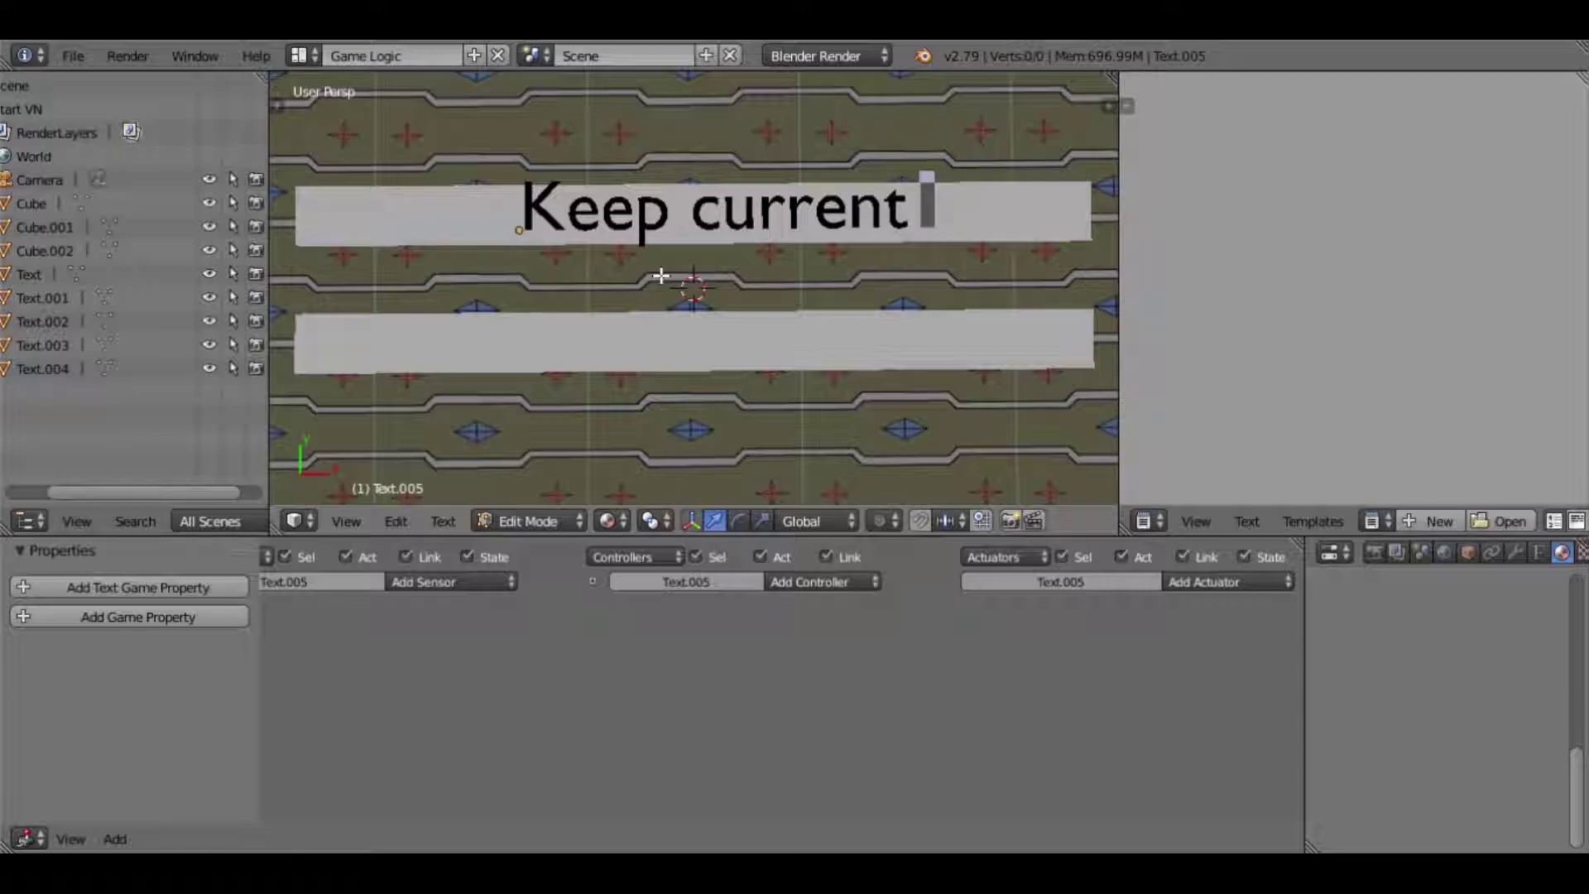
type(" text")
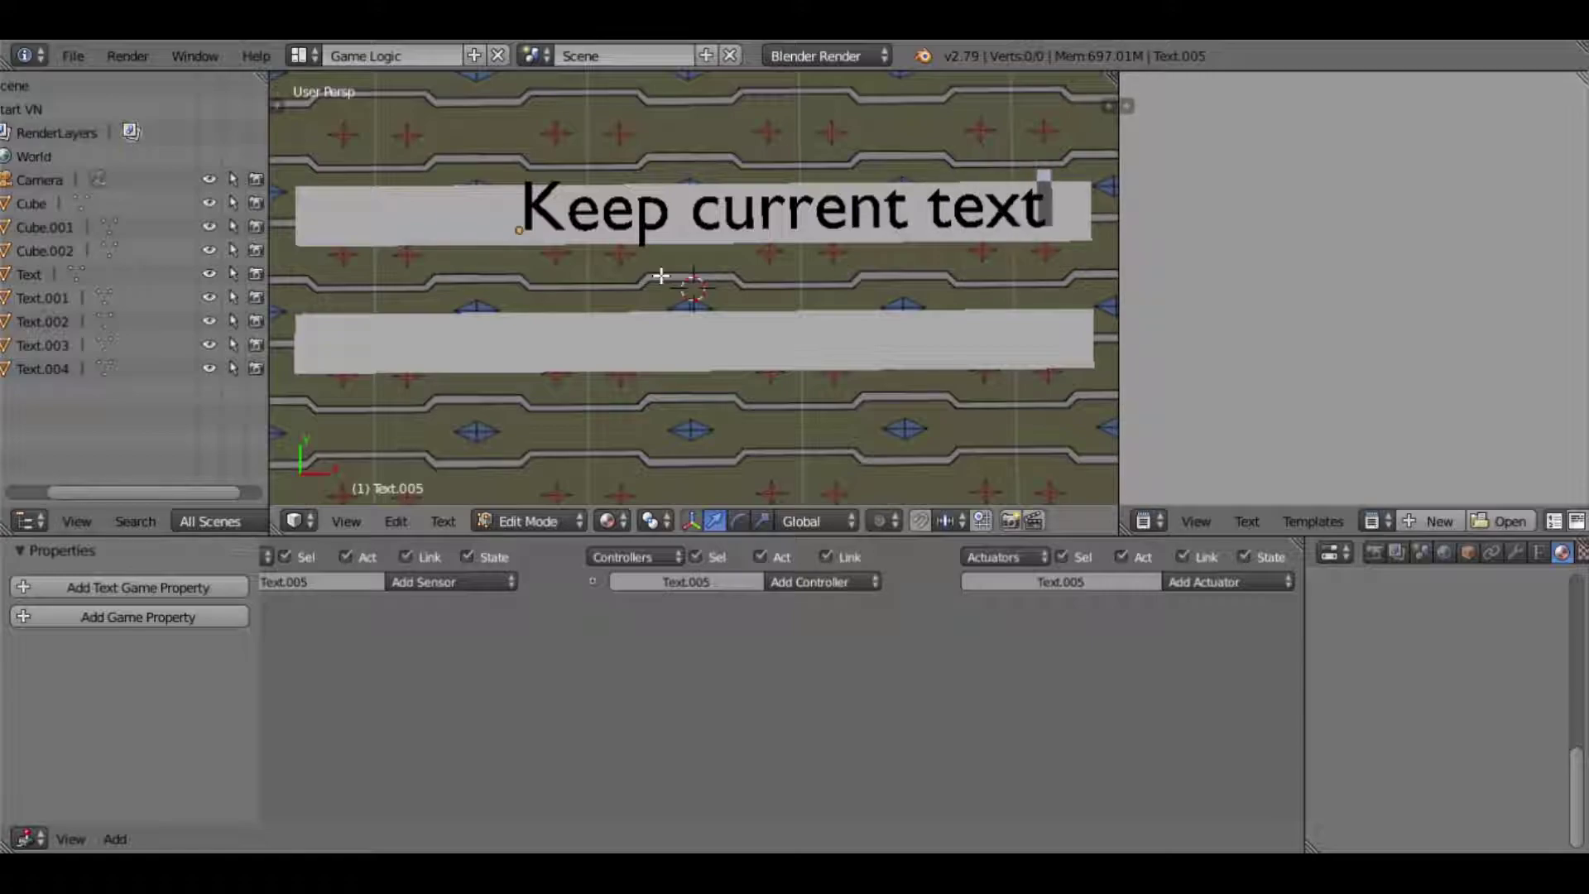
- Complete the upper label so it reads "Keep current texture" and shift it along X to fit within the bar
type("ure")
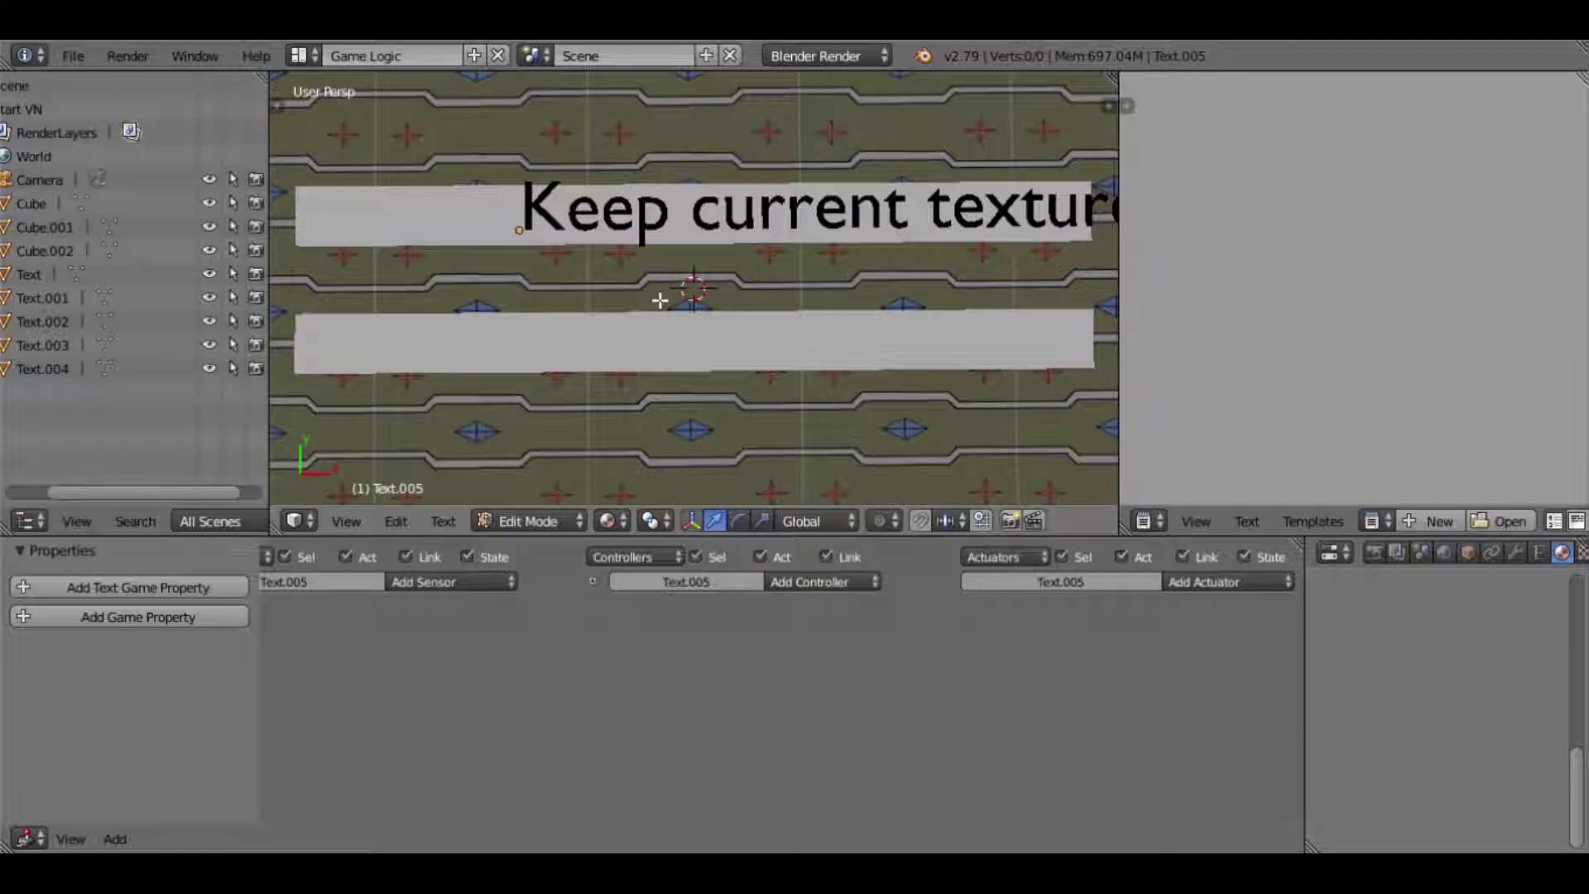
key("Tab")
key("g")
key("x")
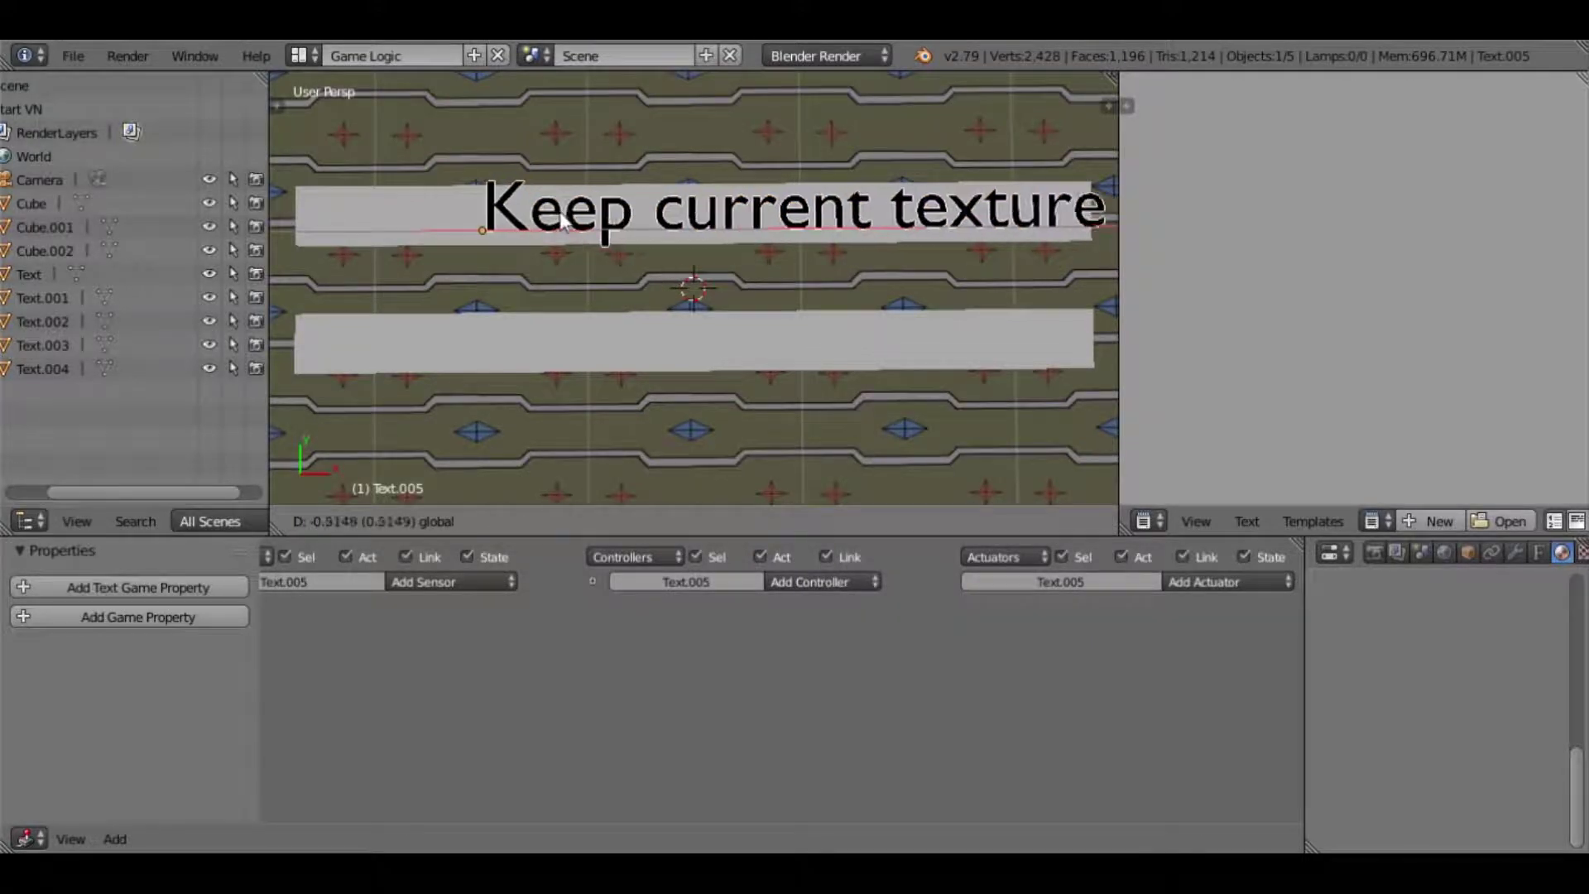
left_click(468, 223)
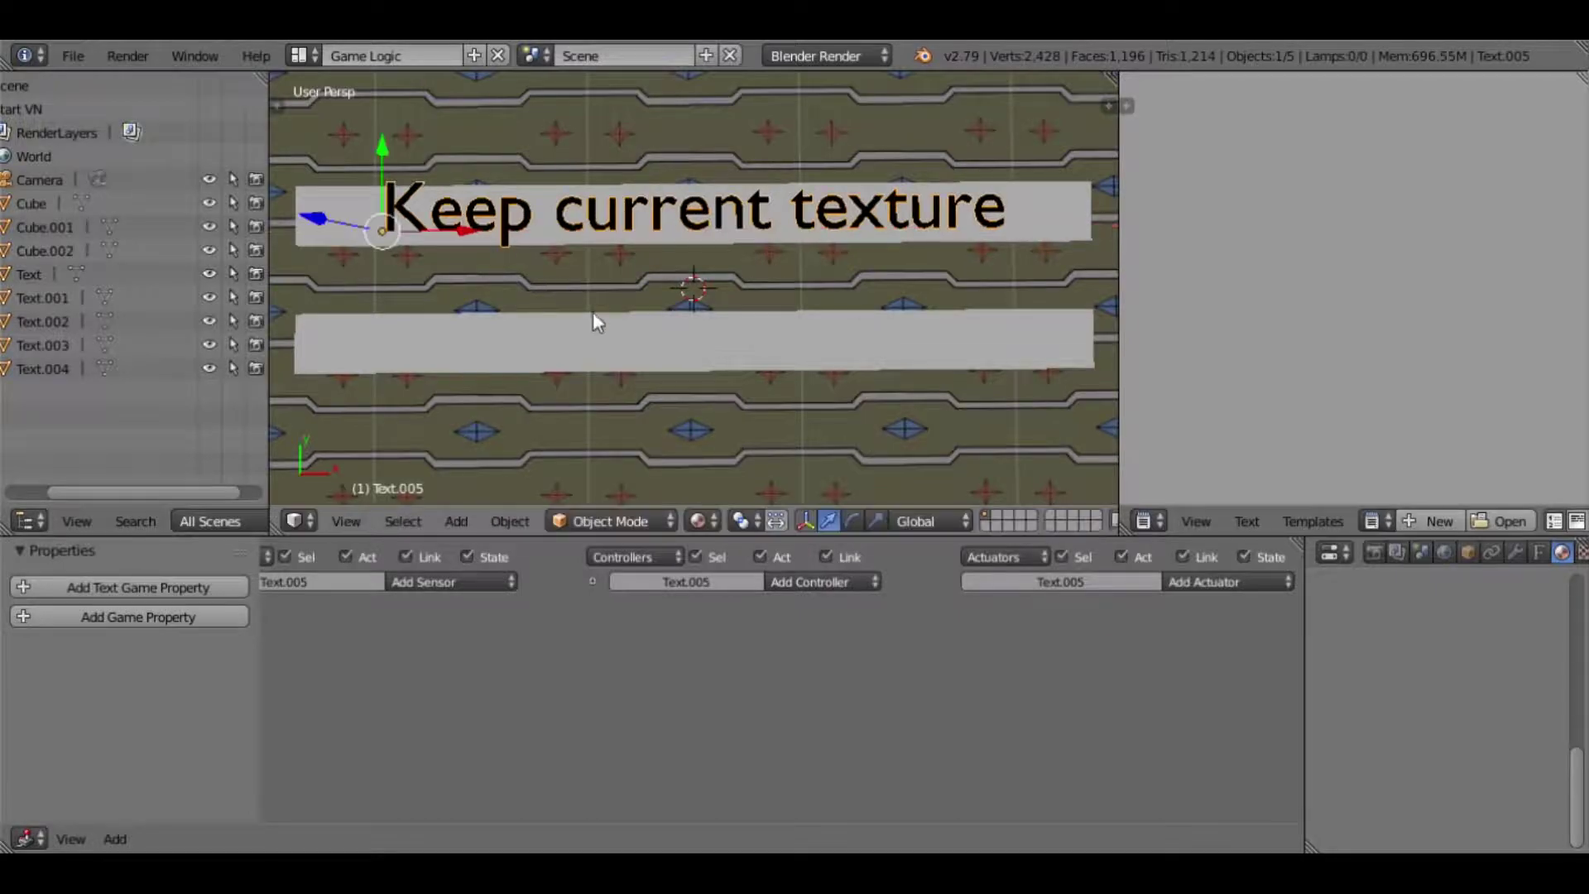
- In the camera view, scale the "Keep current texture" label to about three quarters and centre it on the upper bar
key("KP_0")
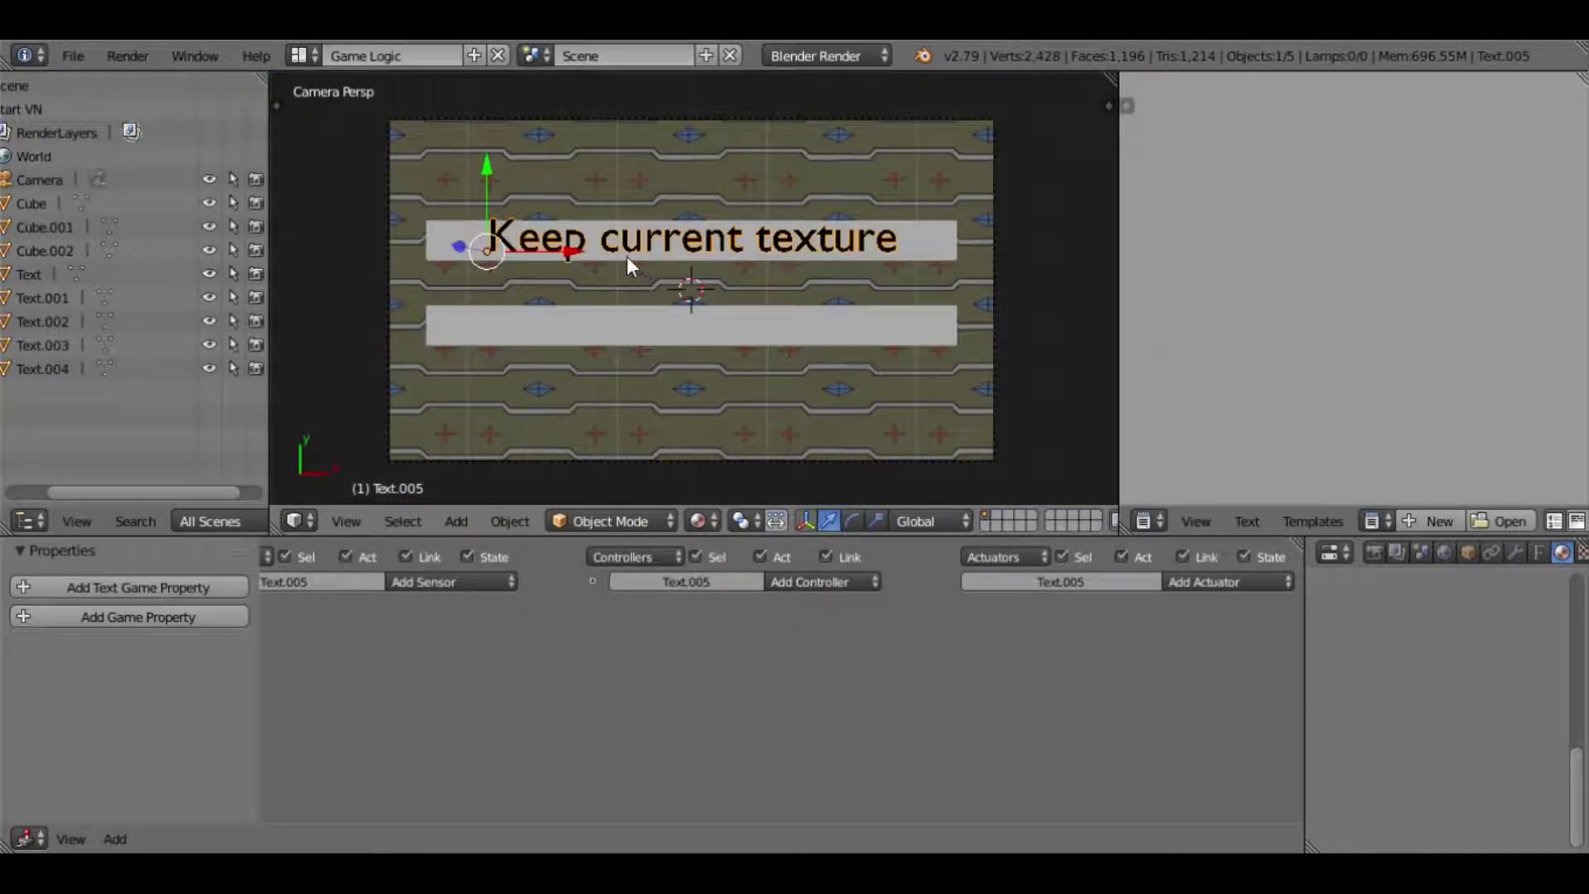
key("g")
key("y")
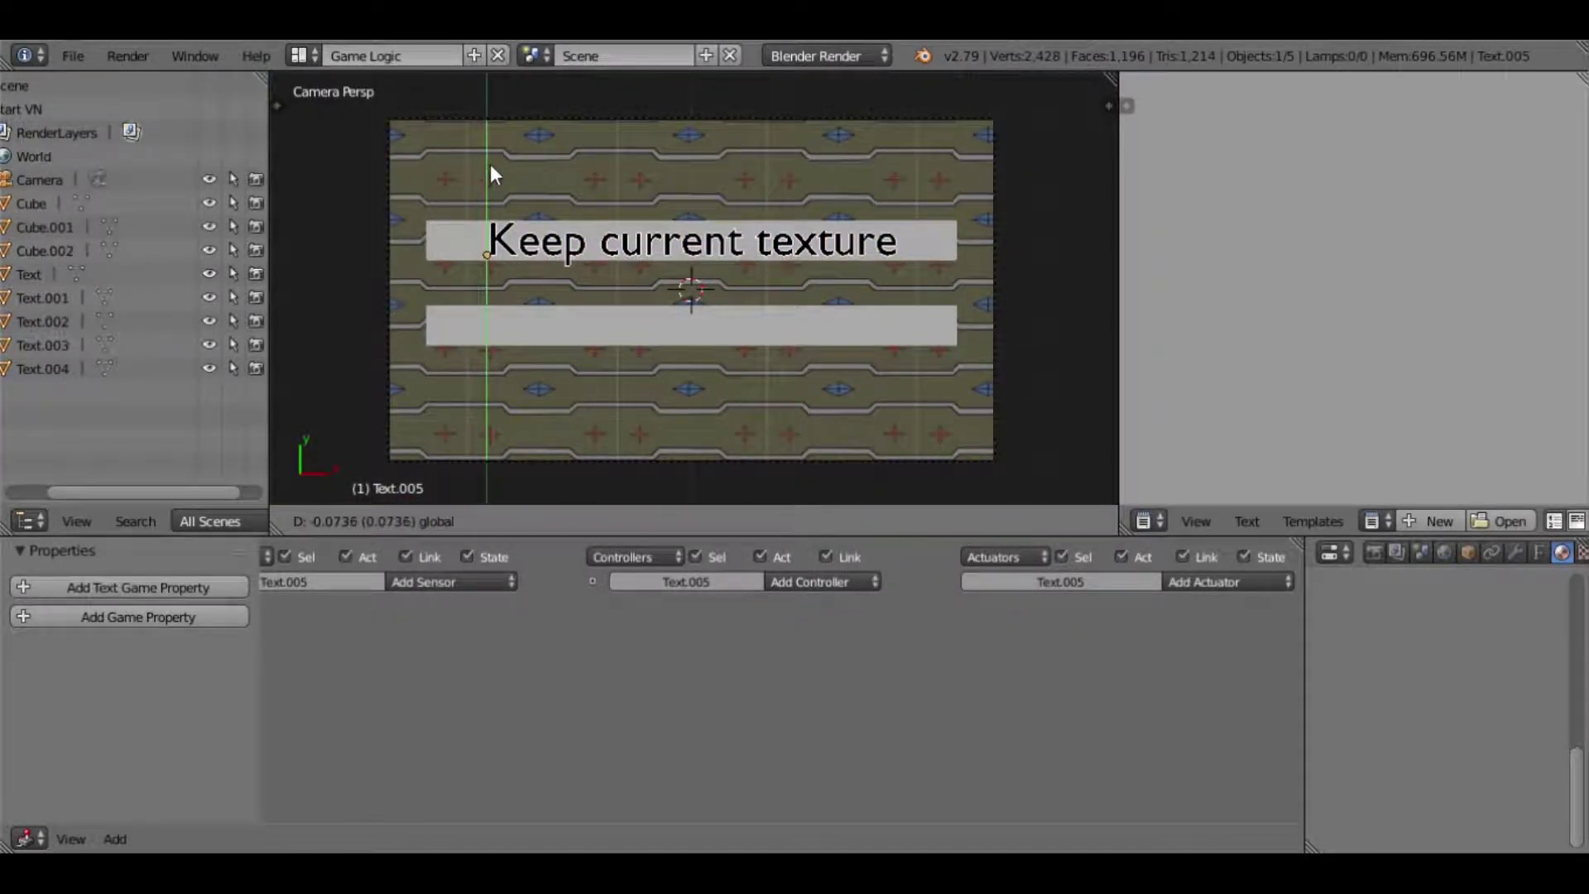
left_click(489, 165)
key("s")
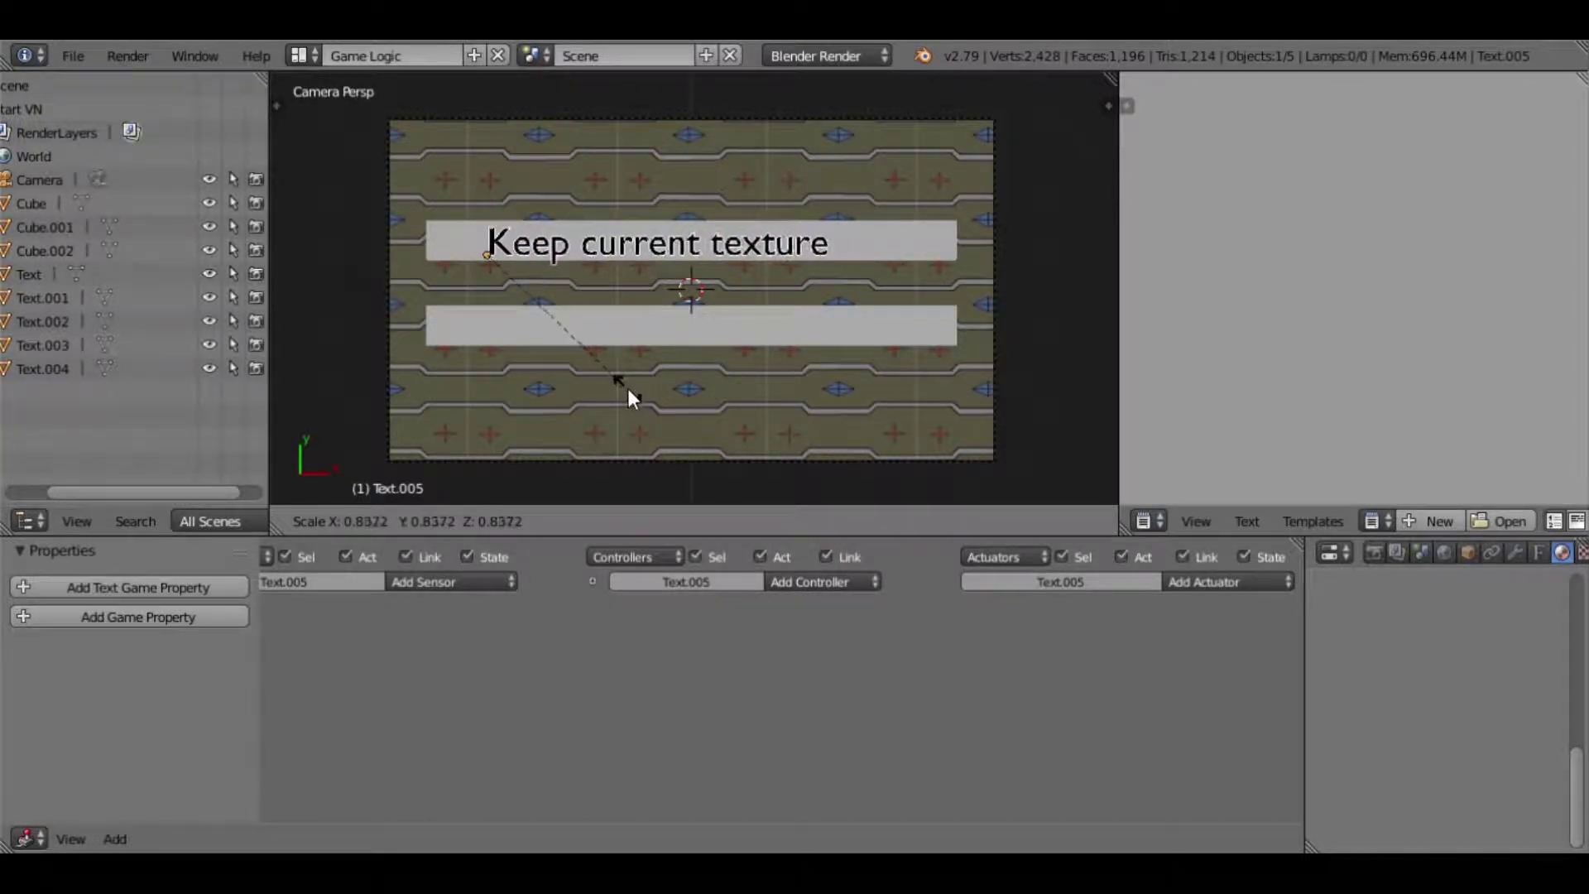
left_click(611, 374)
key("g")
key("x")
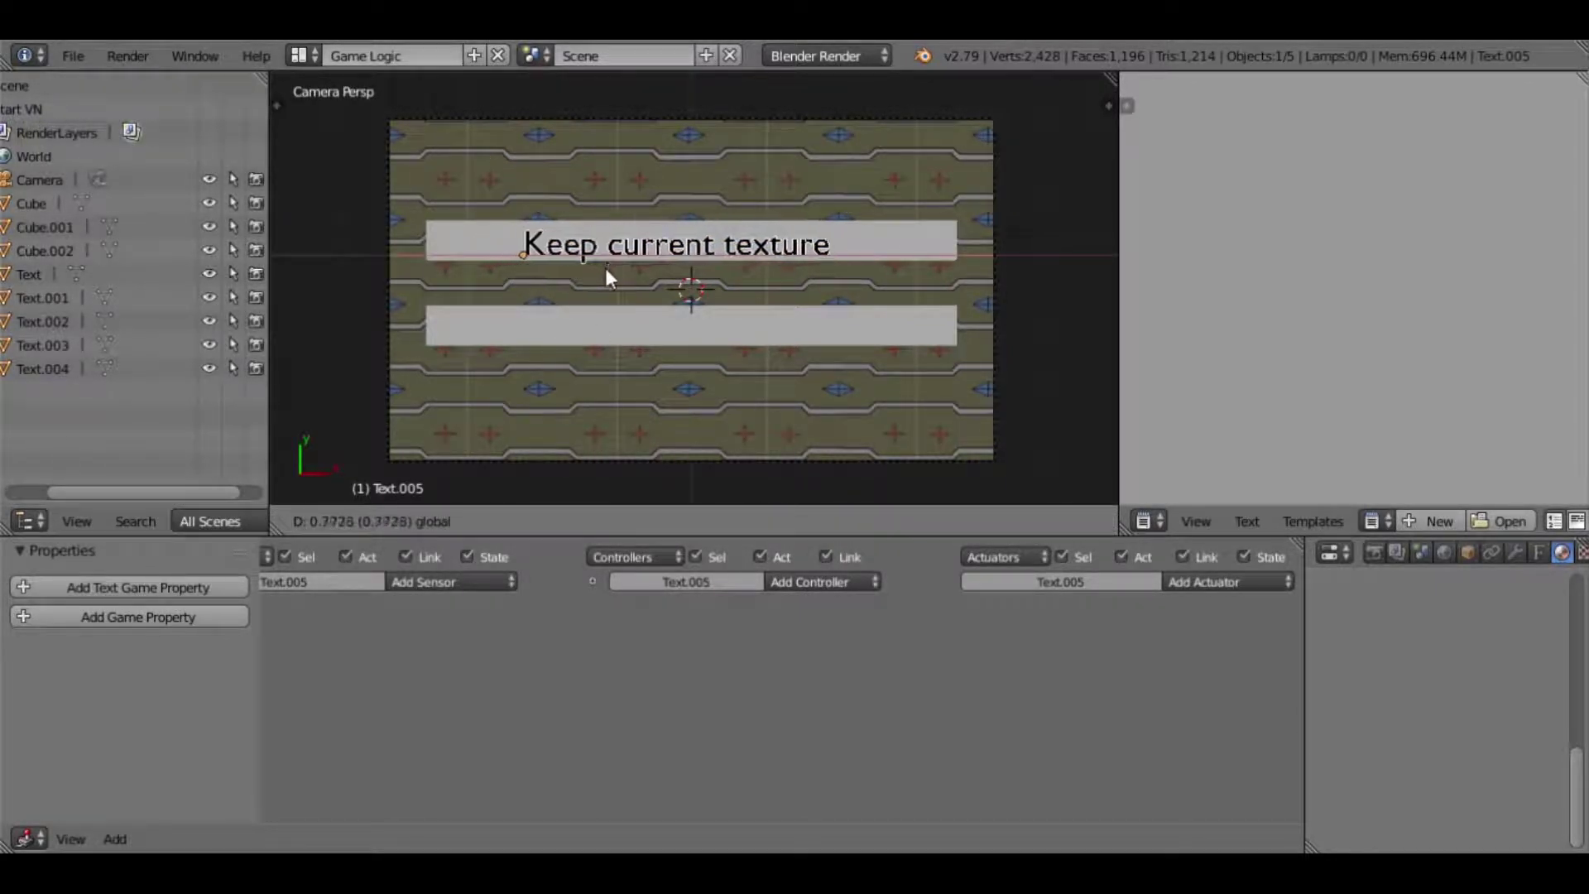
left_click(620, 274)
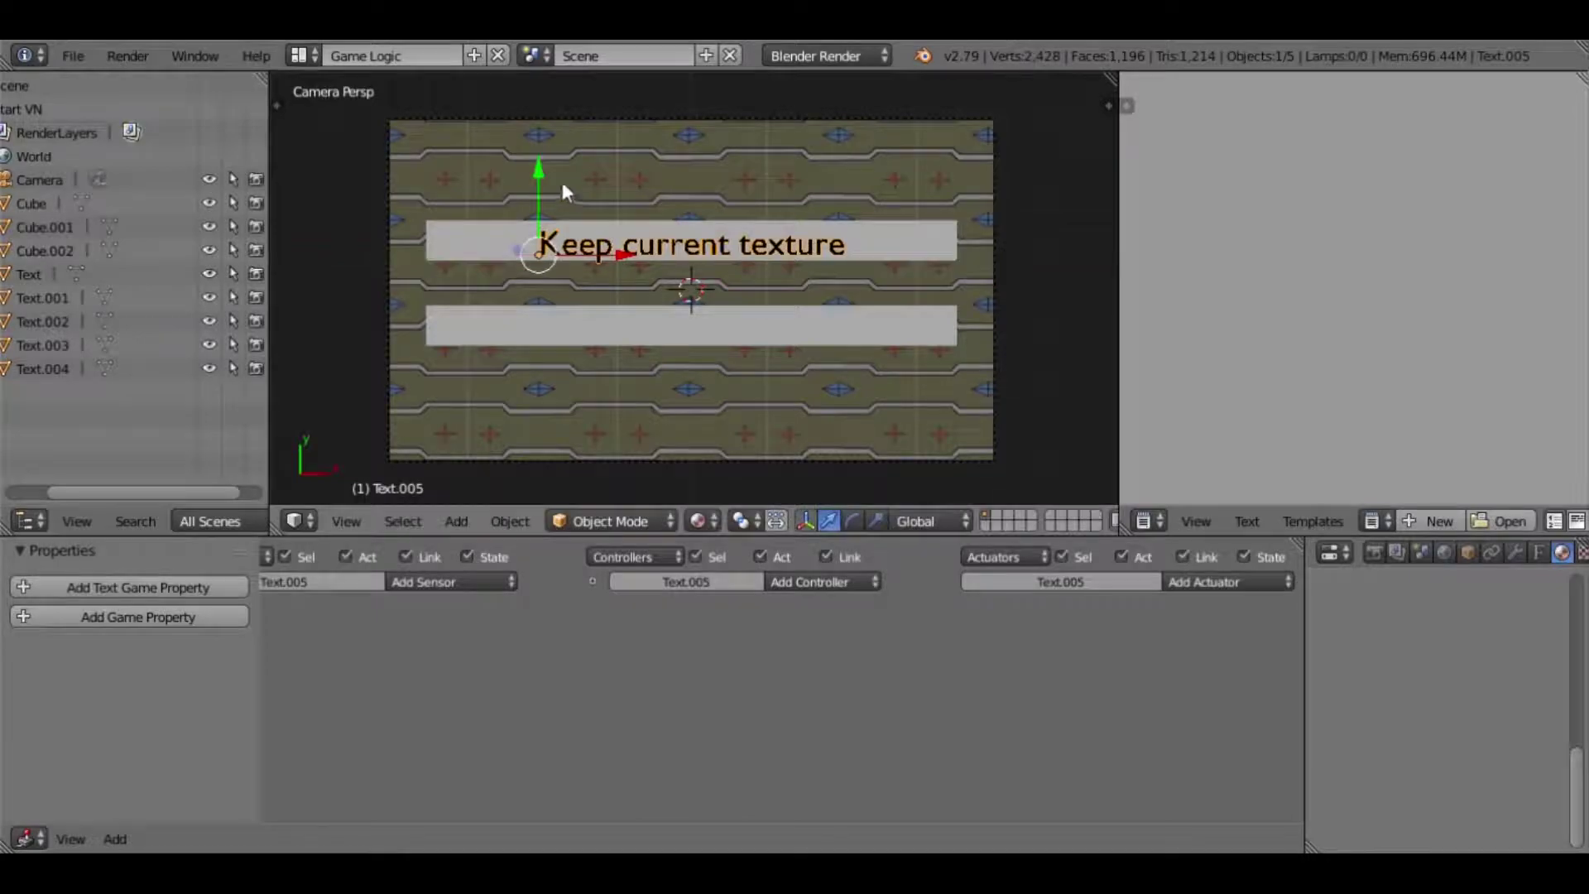
left_click_drag(540, 176, 539, 174)
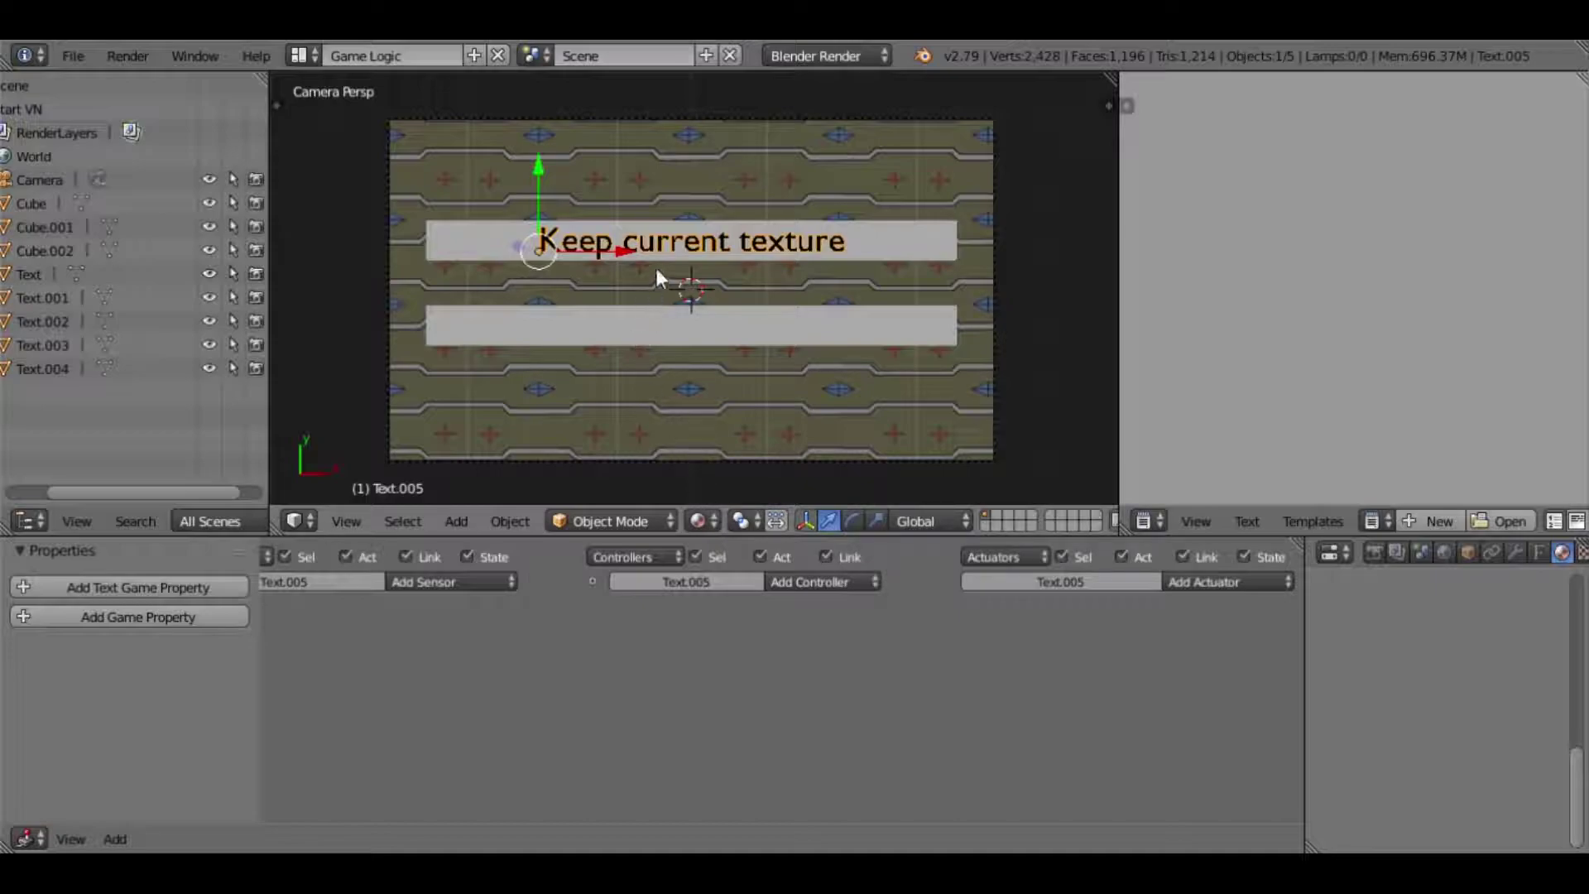
- Duplicate the "Keep current texture" label and move the copy down along Y onto the lower bar
key("shift+d")
key("y")
left_click_drag(540, 183, 545, 252)
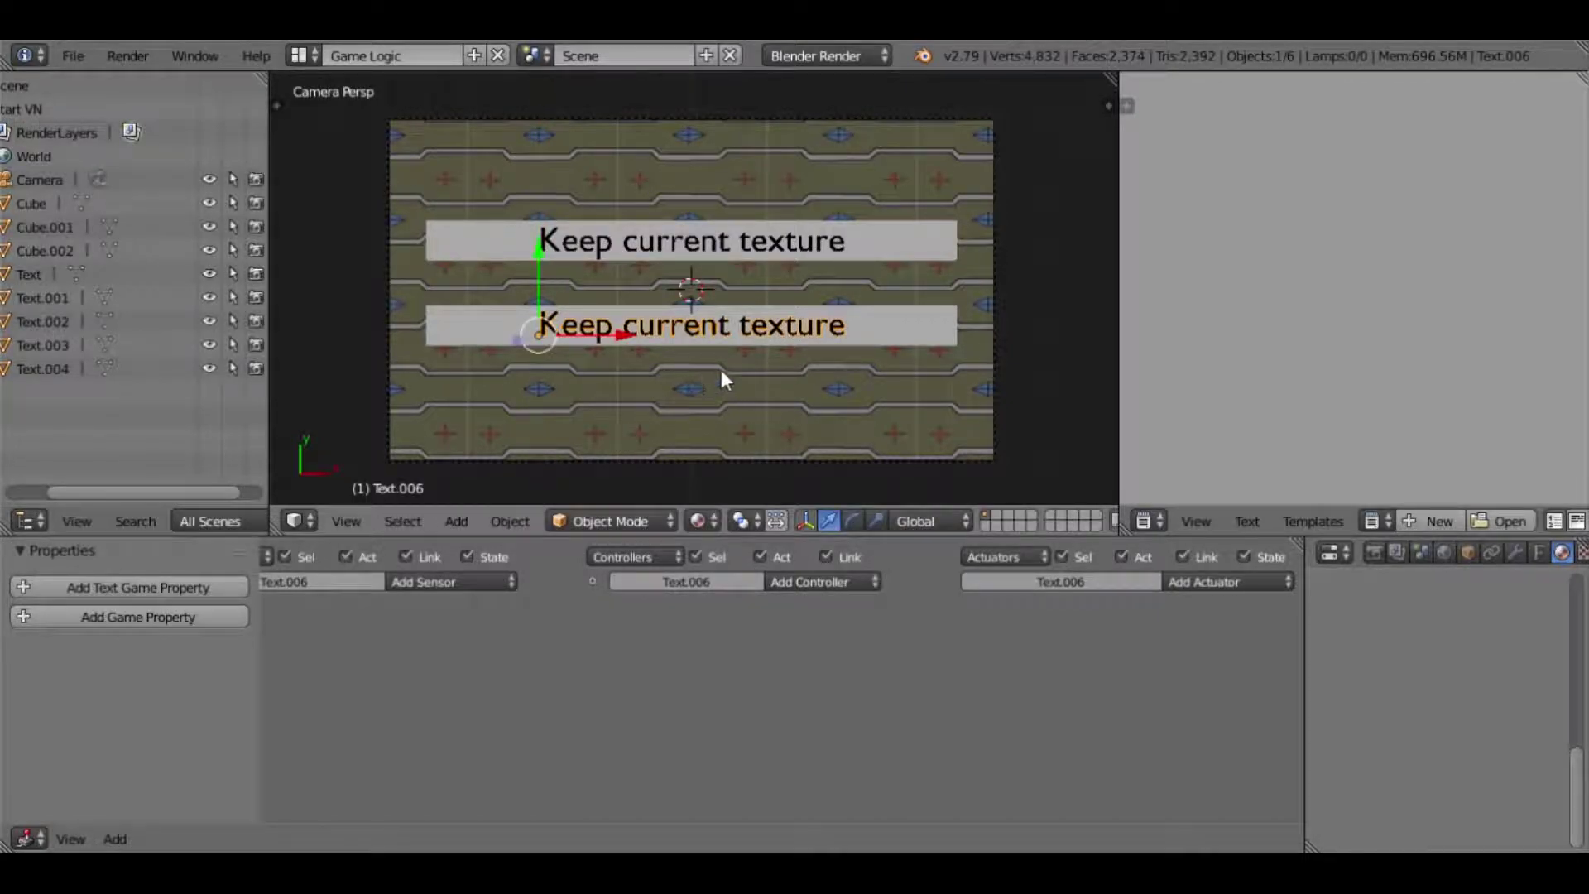
- Replace the wording of the label on the lower bar with "Change to nice scene. NOW!!!"
key("Tab")
key("BackSpace")
key("BackSpace")
key("BackSpace")
key("BackSpace")
key("BackSpace")
key("BackSpace")
key("BackSpace")
key("BackSpace")
key("BackSpace")
key("BackSpace")
key("BackSpace")
key("BackSpace")
key("BackSpace")
key("BackSpace")
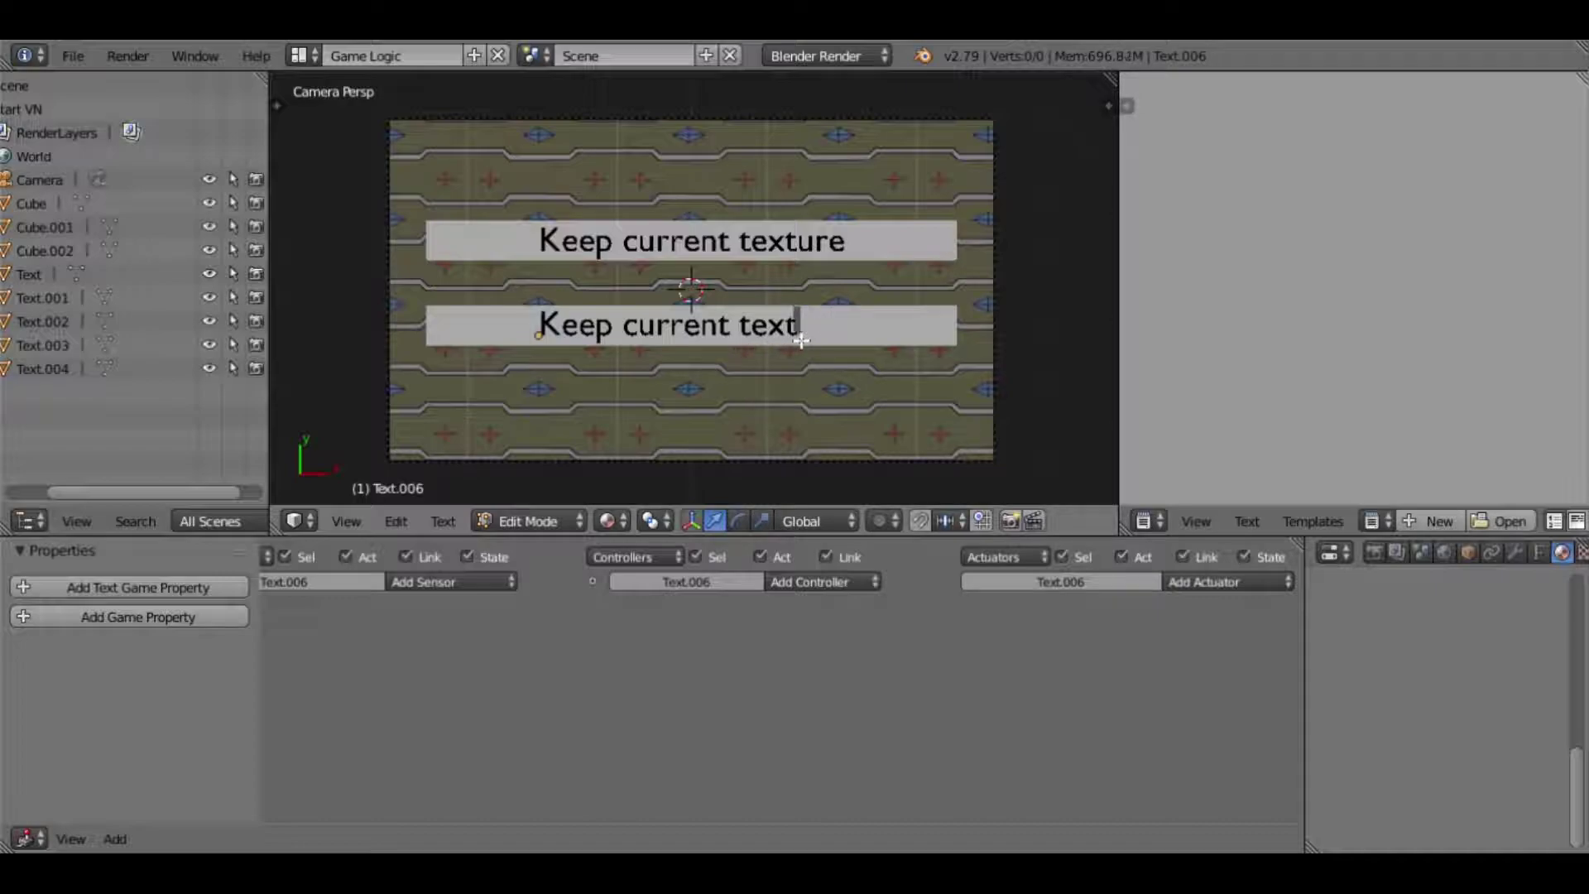
key("BackSpace")
key("BackSpace")
key("BackSpace")
key("BackSpace")
key("BackSpace")
key("BackSpace")
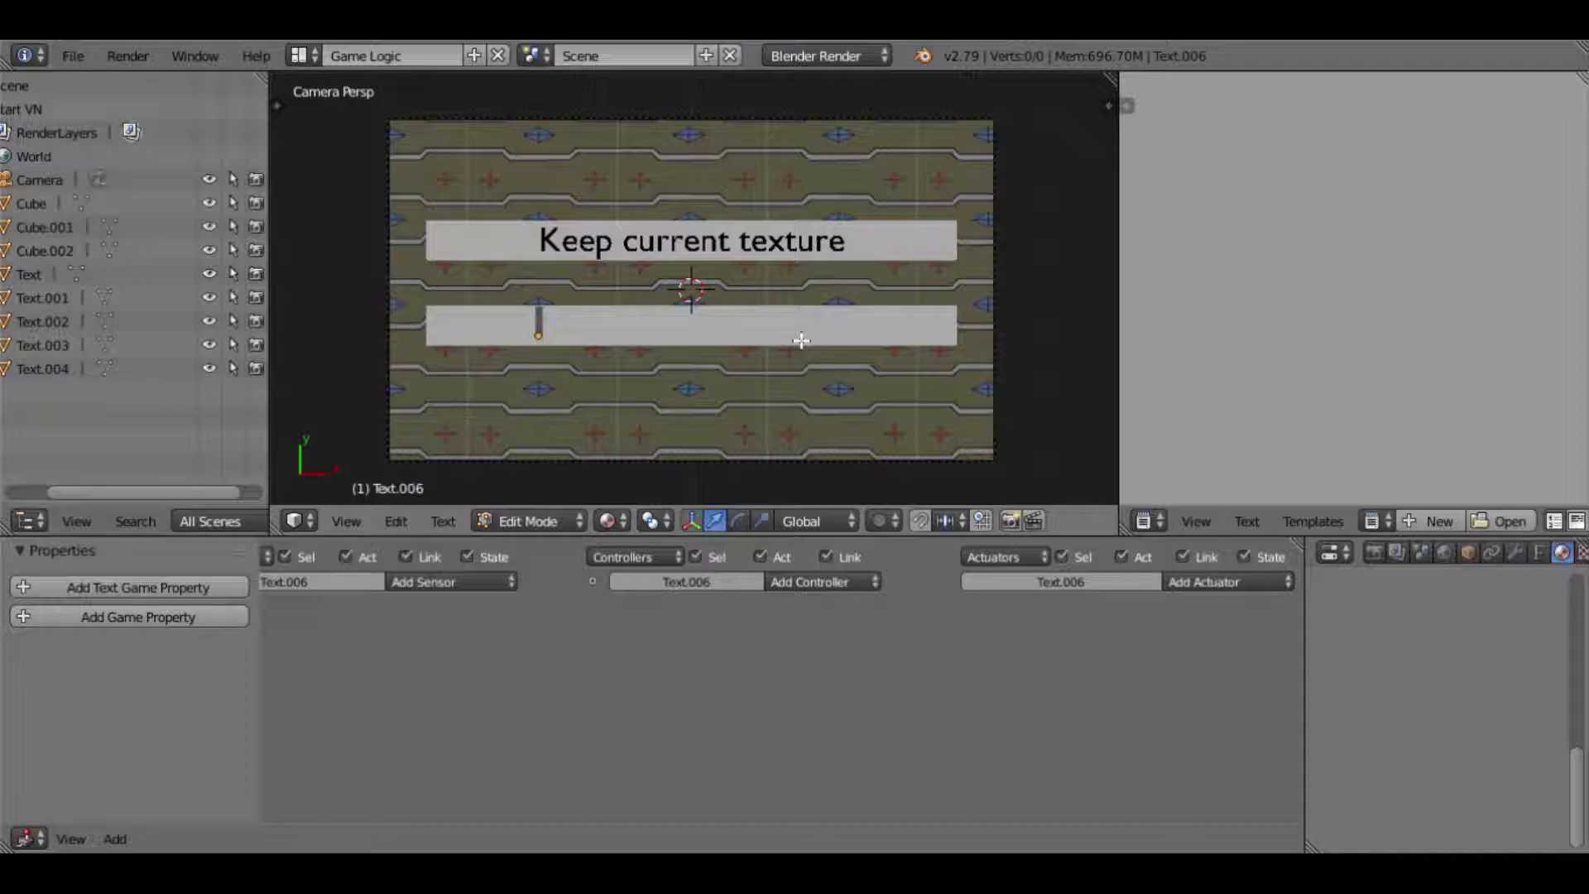
type("Change to ")
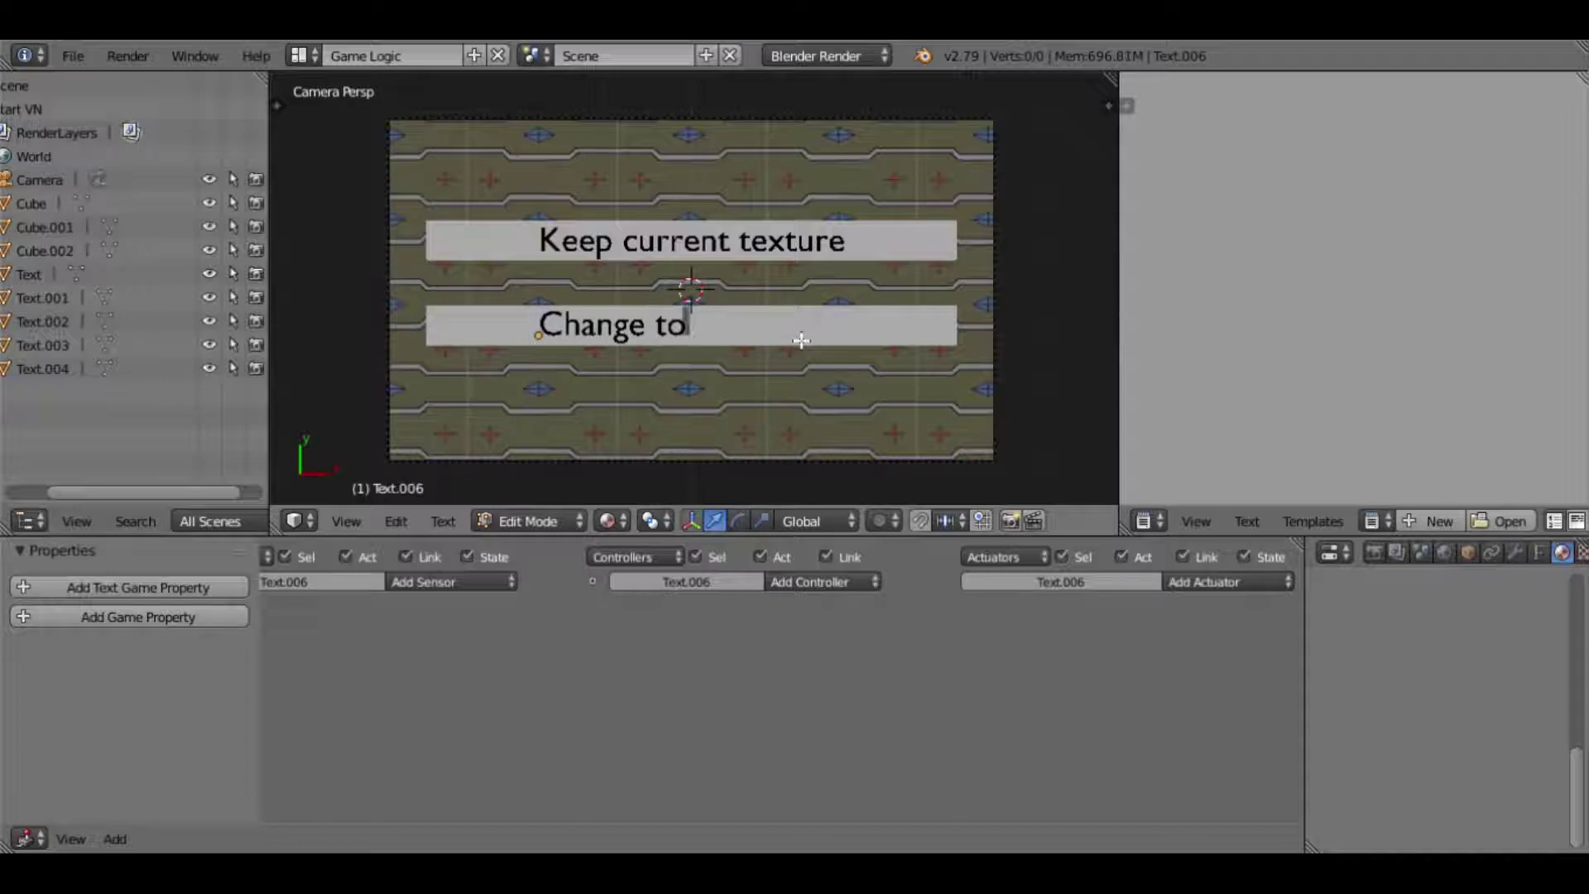
type("nice scene")
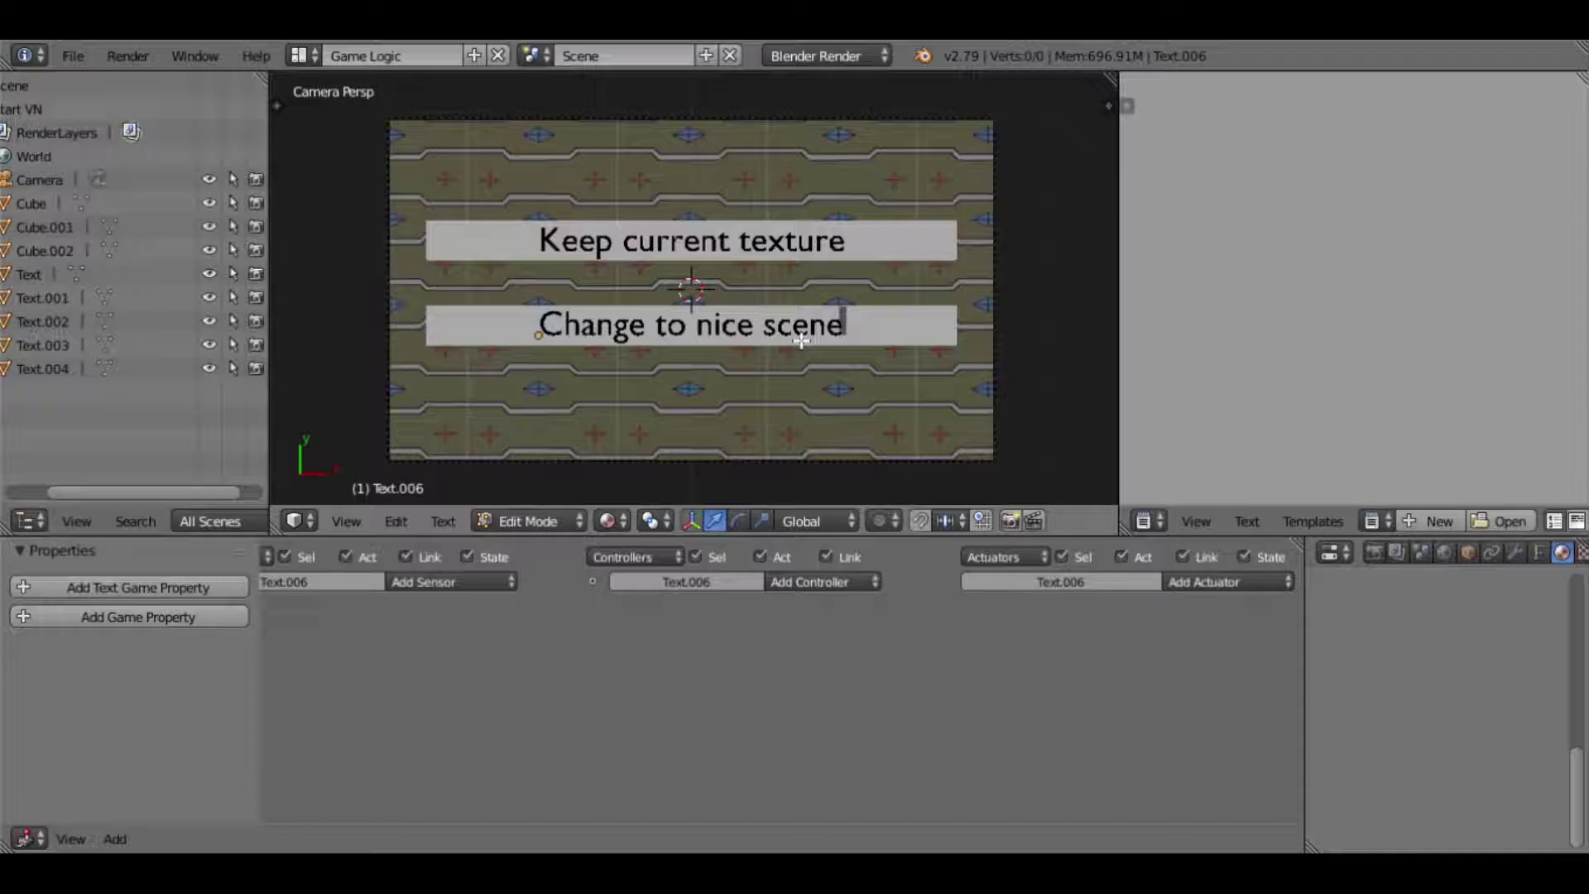
type(". Now")
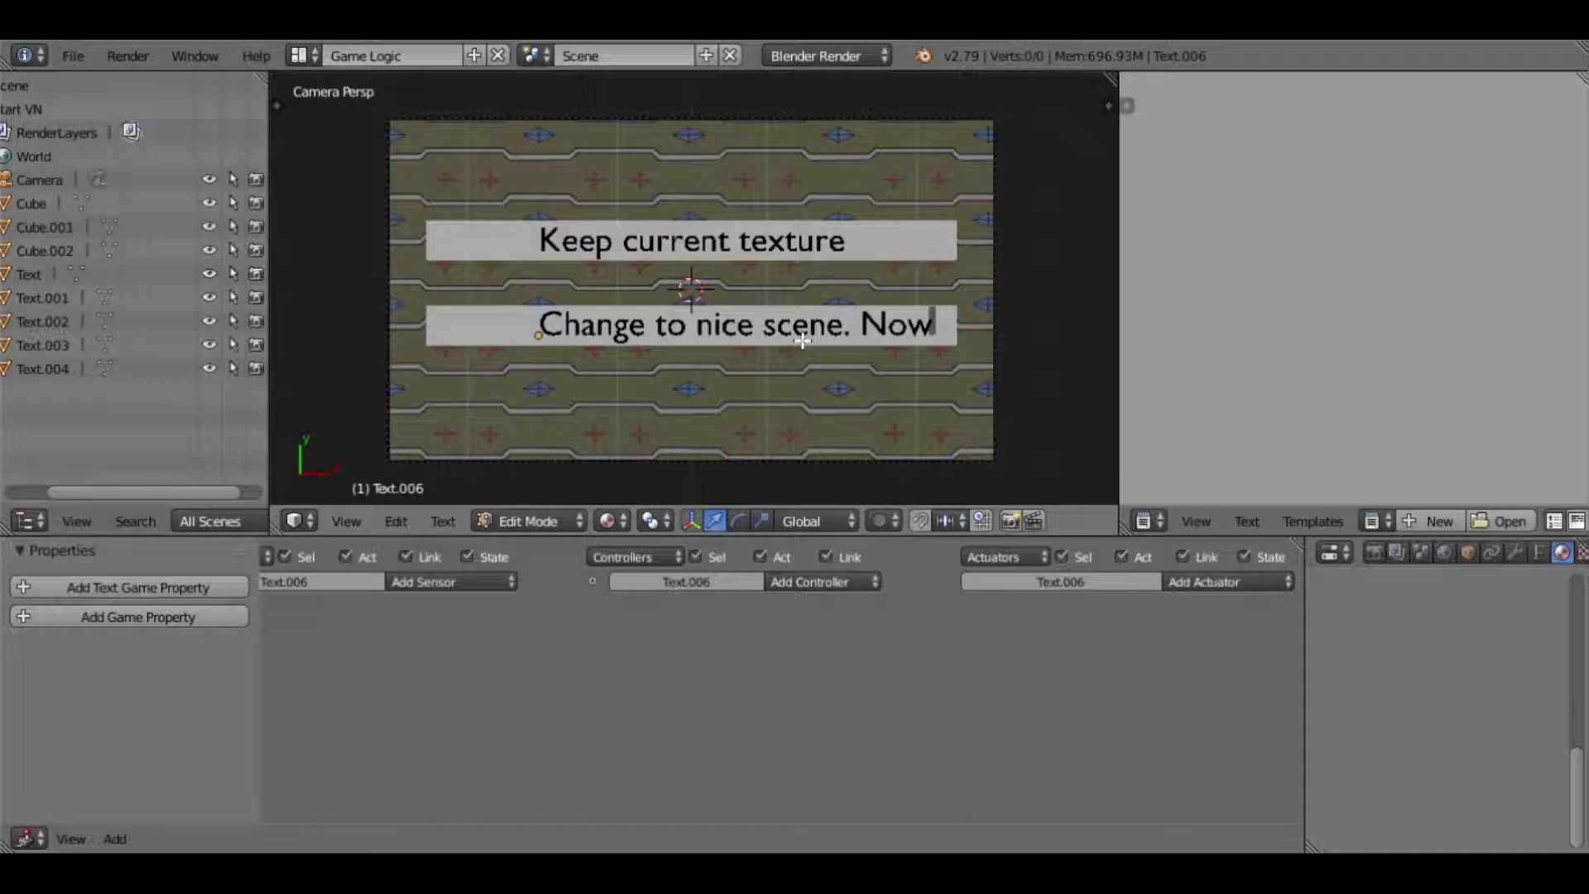
key("BackSpace")
key("BackSpace")
type("OW!!!")
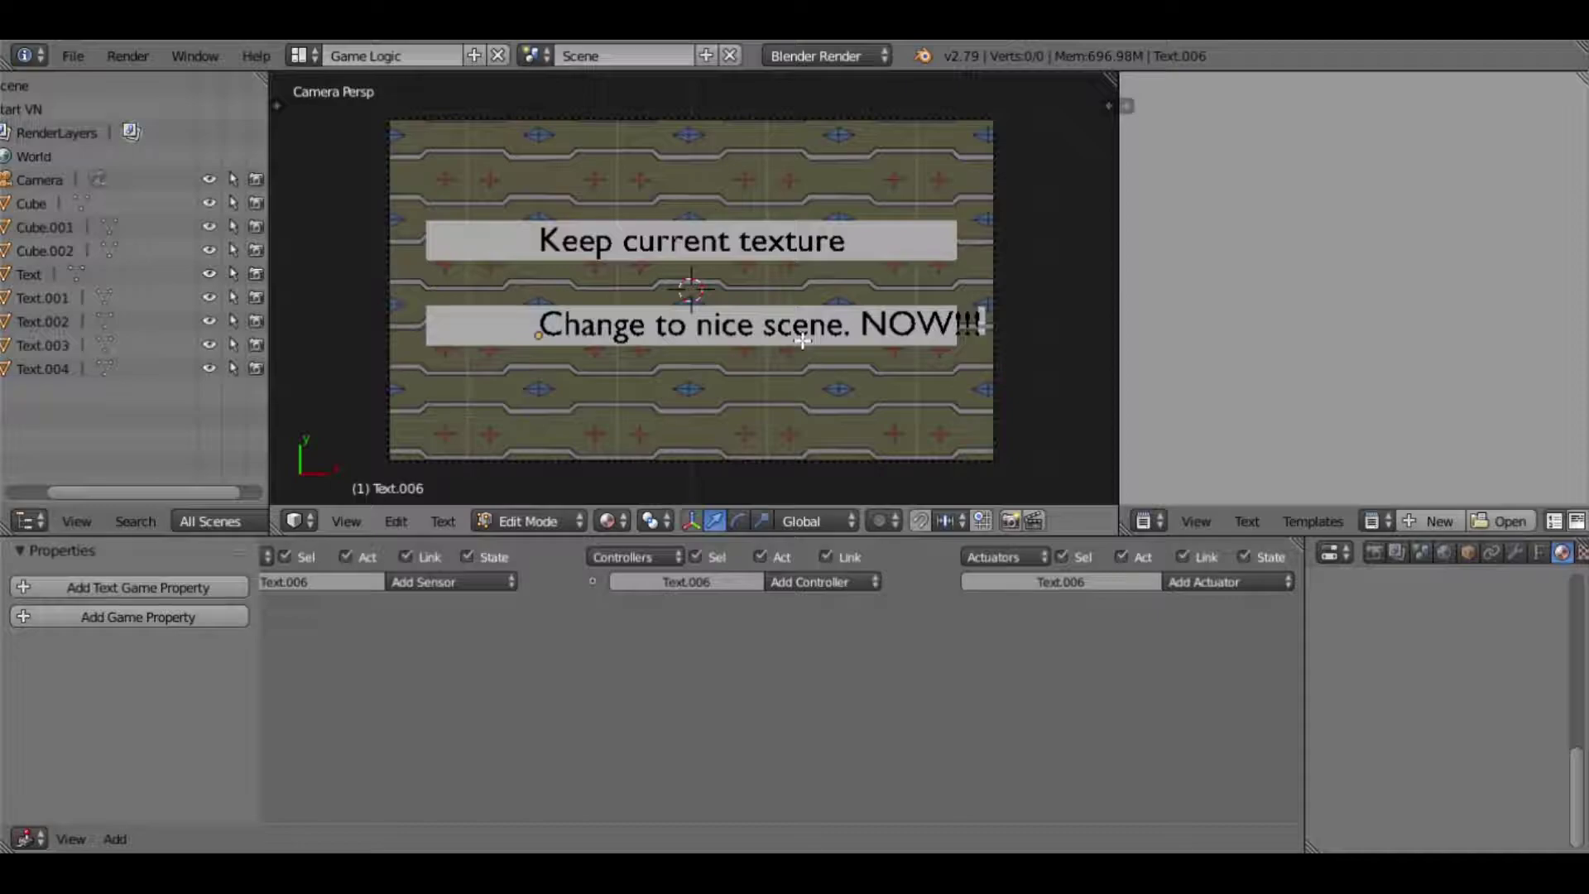
key("Return")
key("BackSpace")
key("Tab")
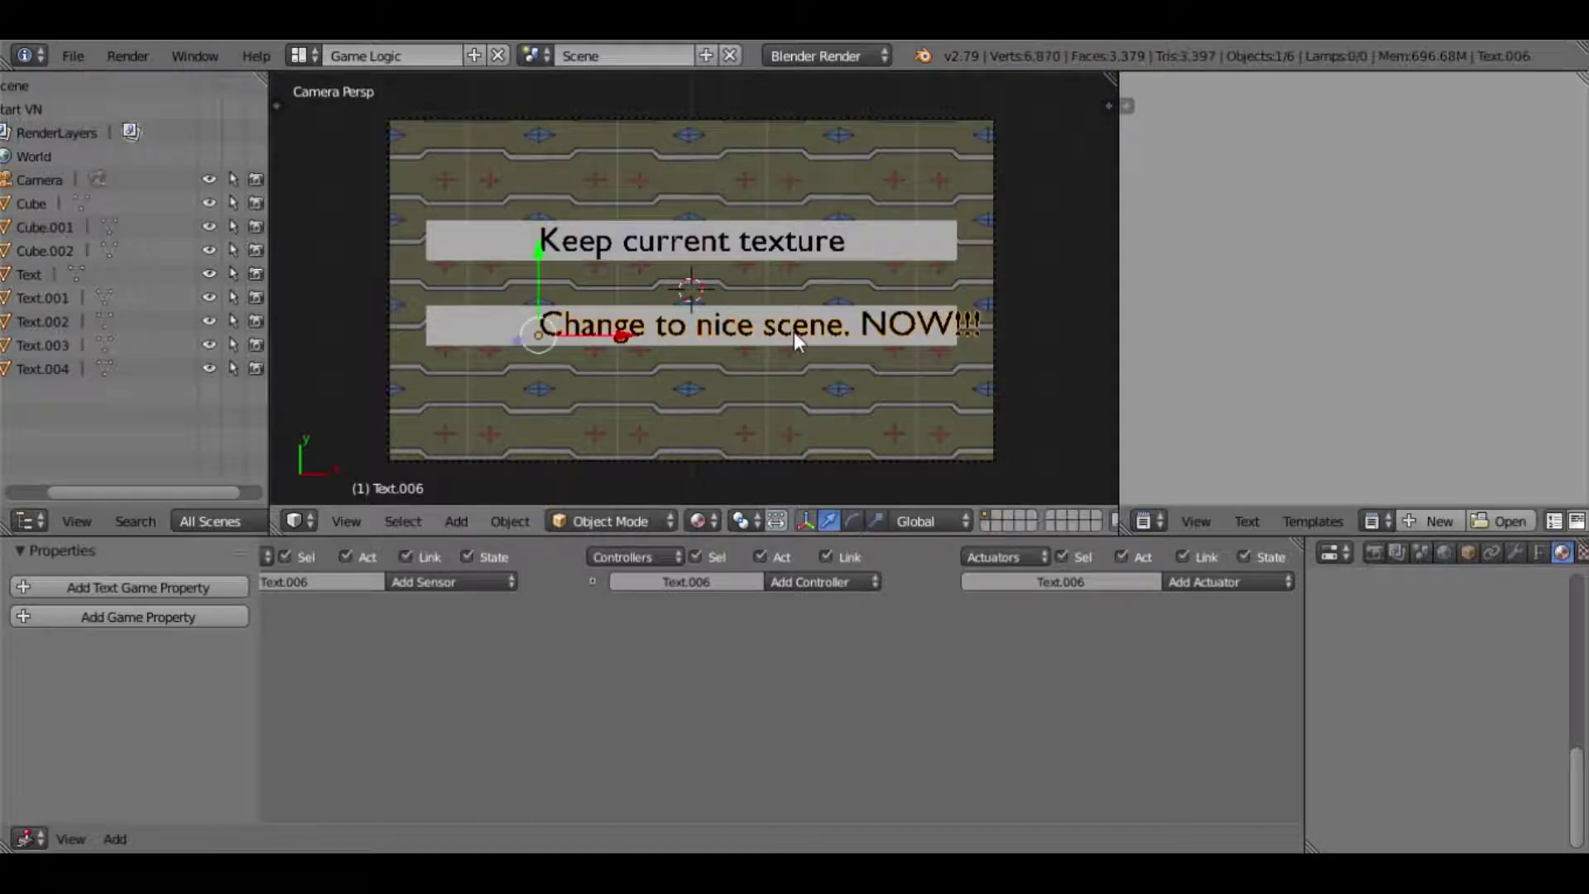
- Shift the lower label along X to centre it on its bar and nudge the upper label up slightly
left_click_drag(618, 335, 565, 333)
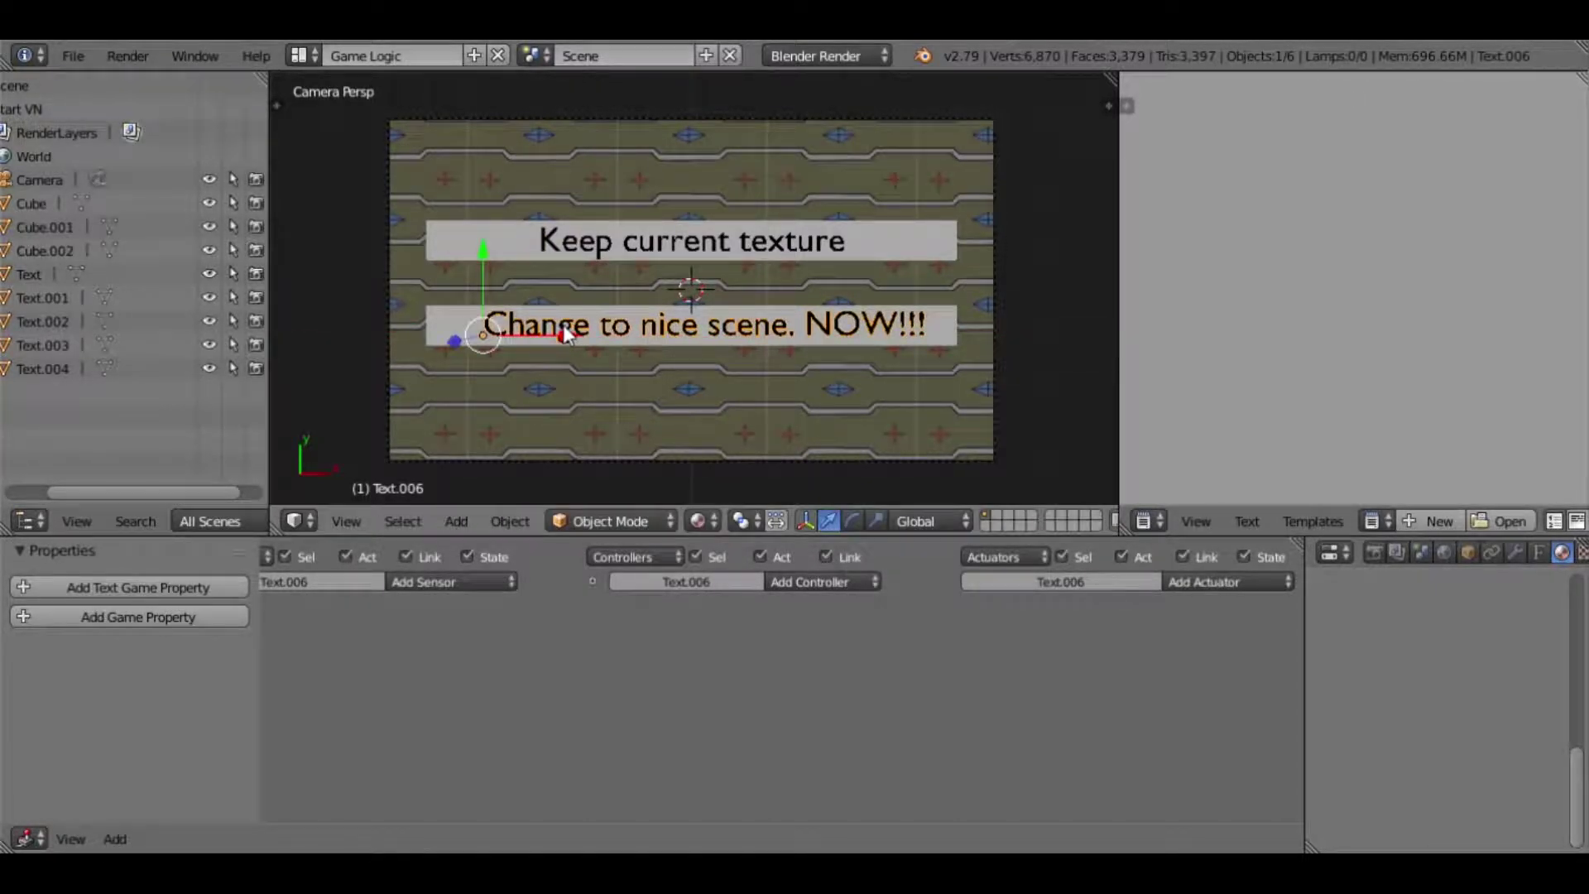
right_click(599, 250)
left_click_drag(538, 171, 543, 162)
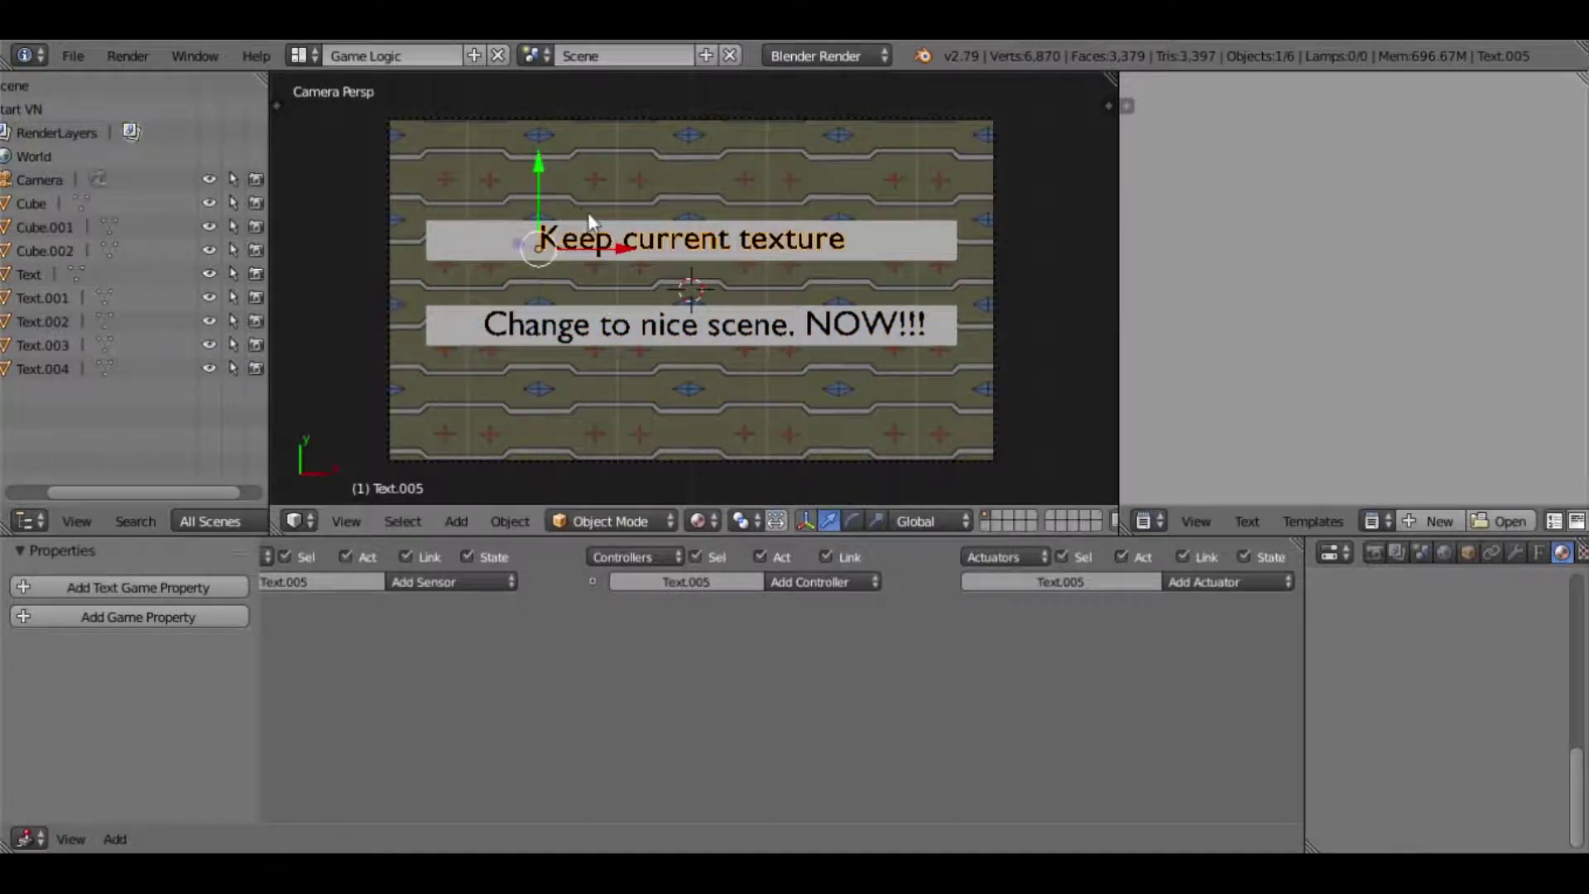
left_click_drag(622, 247, 623, 250)
- Rename the current scene as "Choice"
left_click(532, 59)
left_click(549, 56)
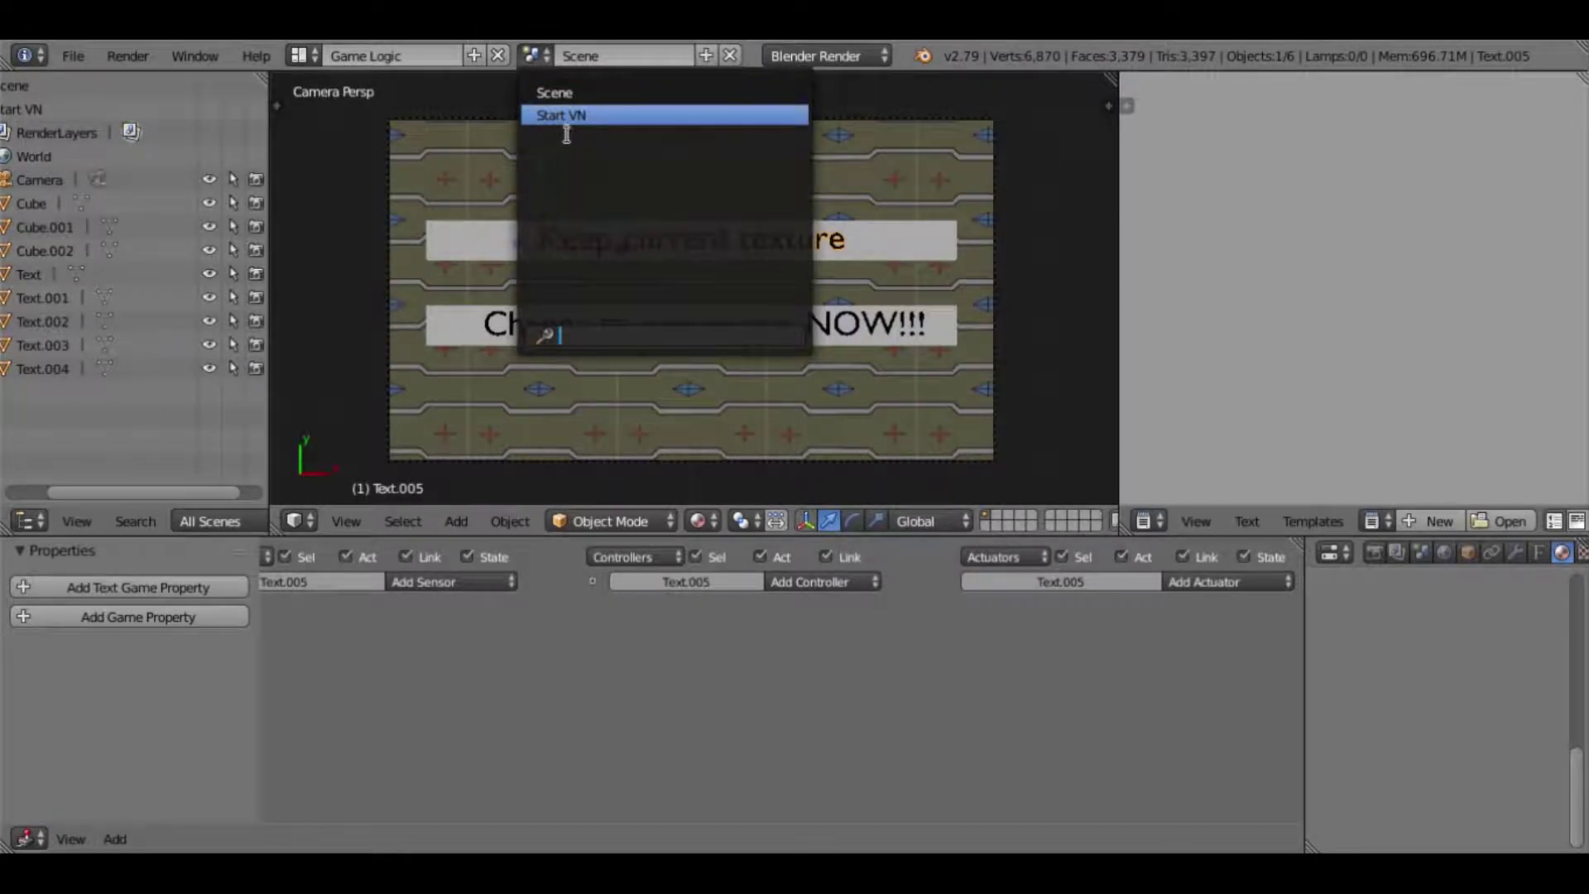
left_click(539, 86)
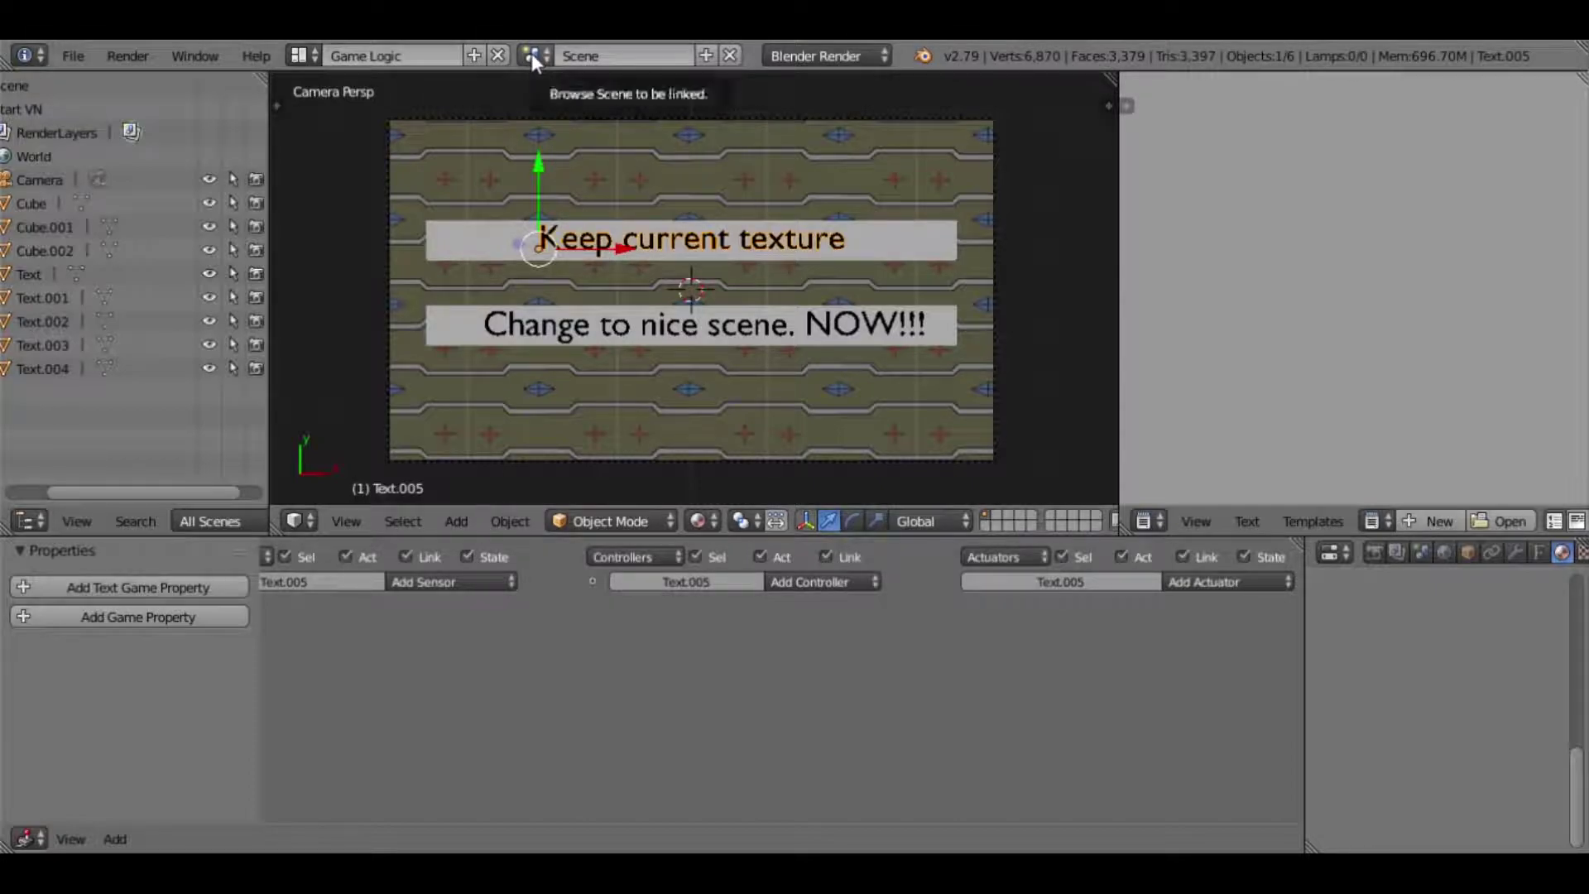
left_click(600, 56)
type("Choice")
key("Return")
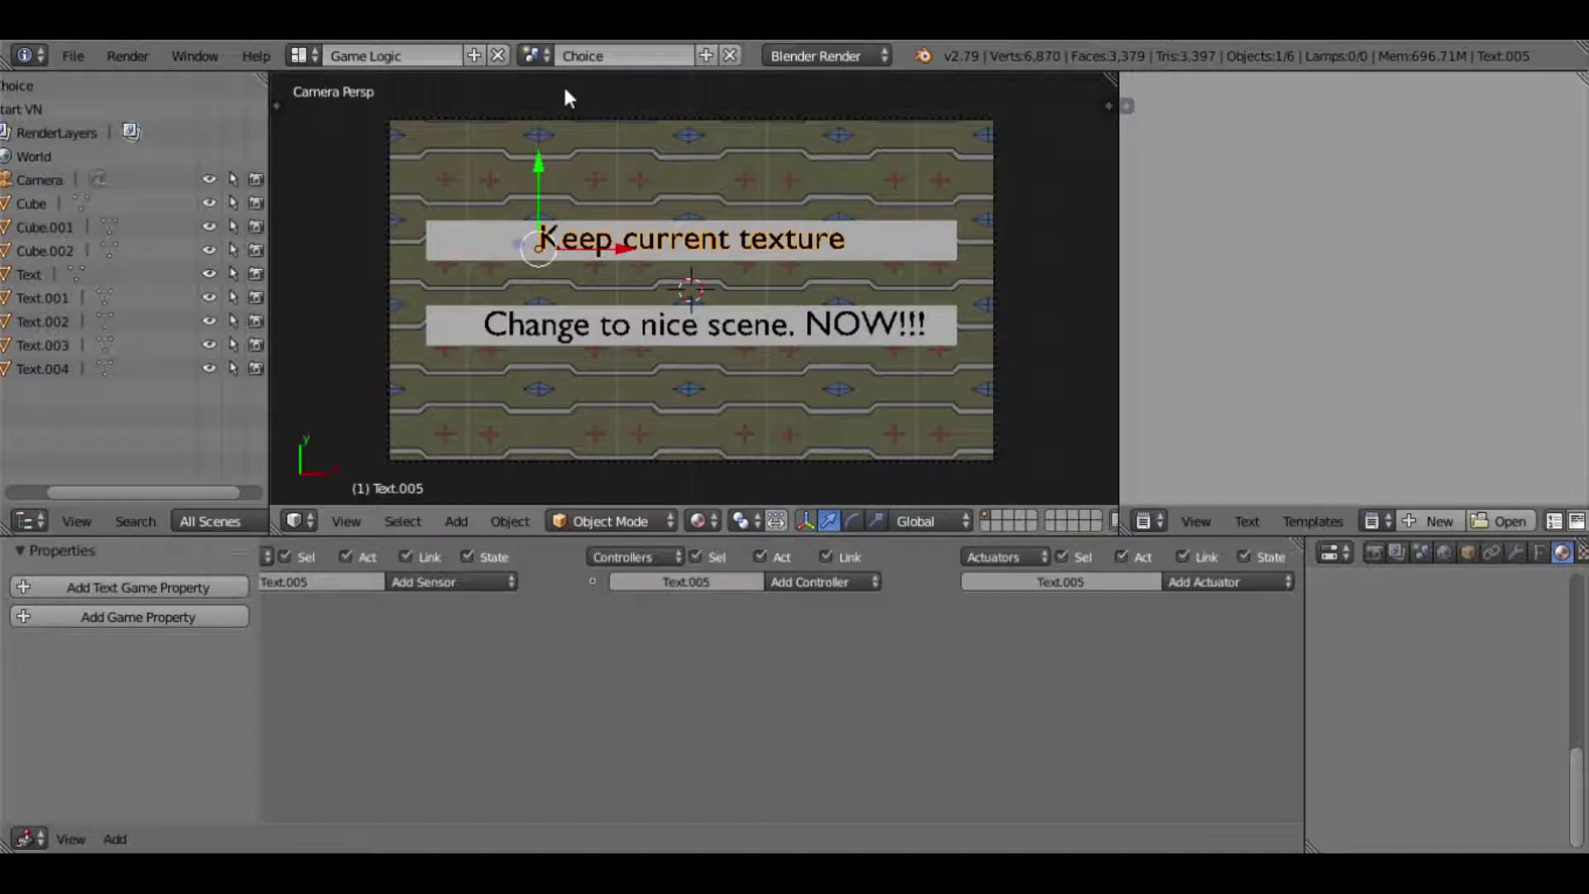
- Switch to the Start VN scene and add a Mouse sensor to the narrator's dialogue text
left_click(532, 56)
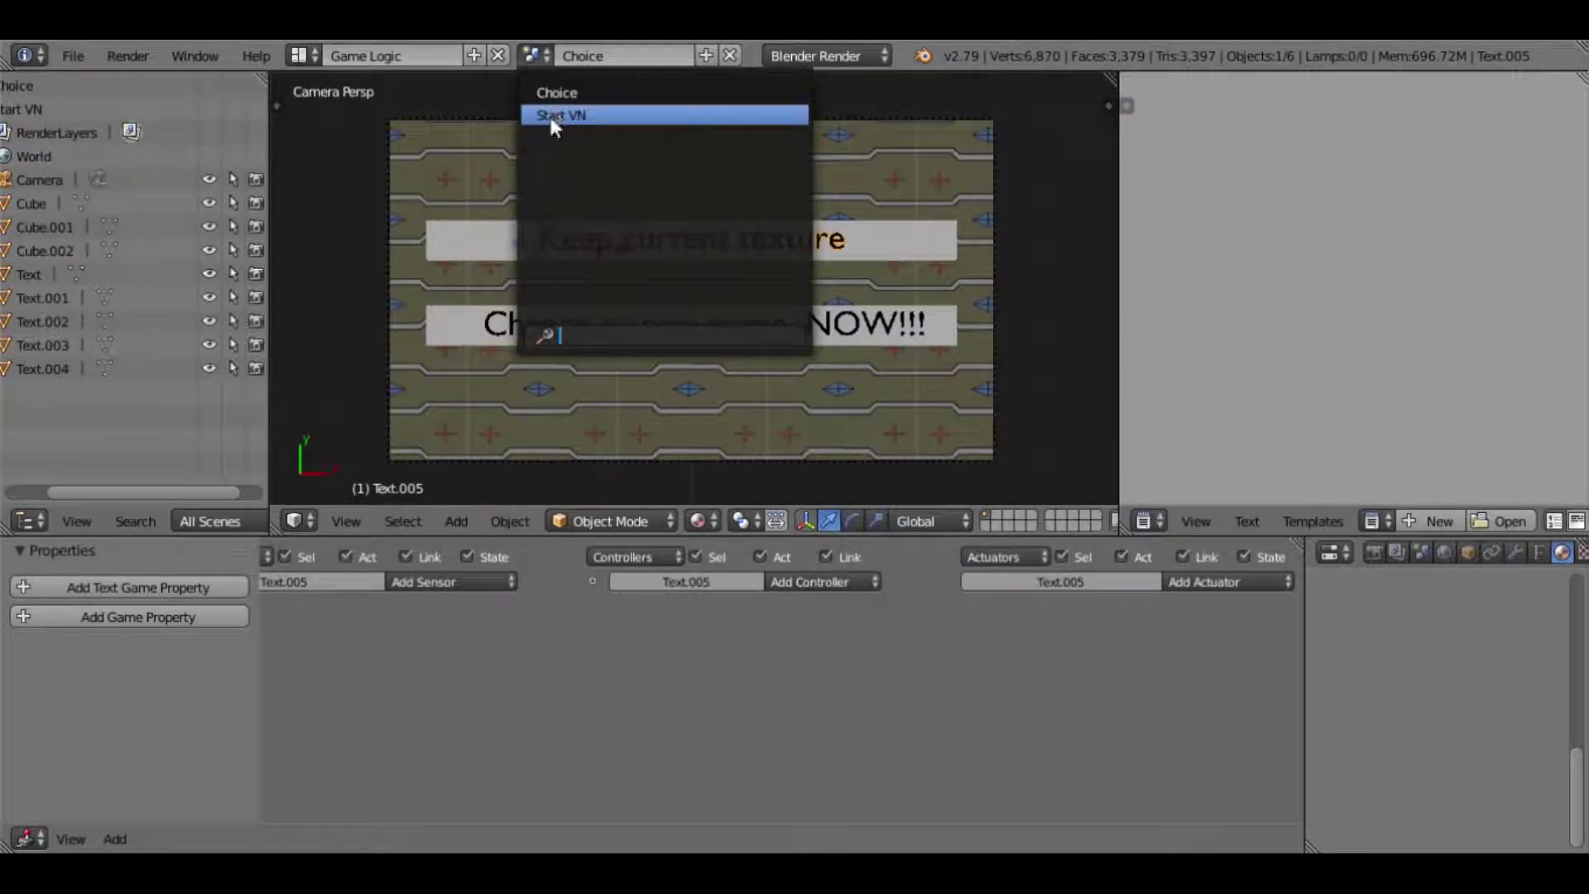
left_click(552, 120)
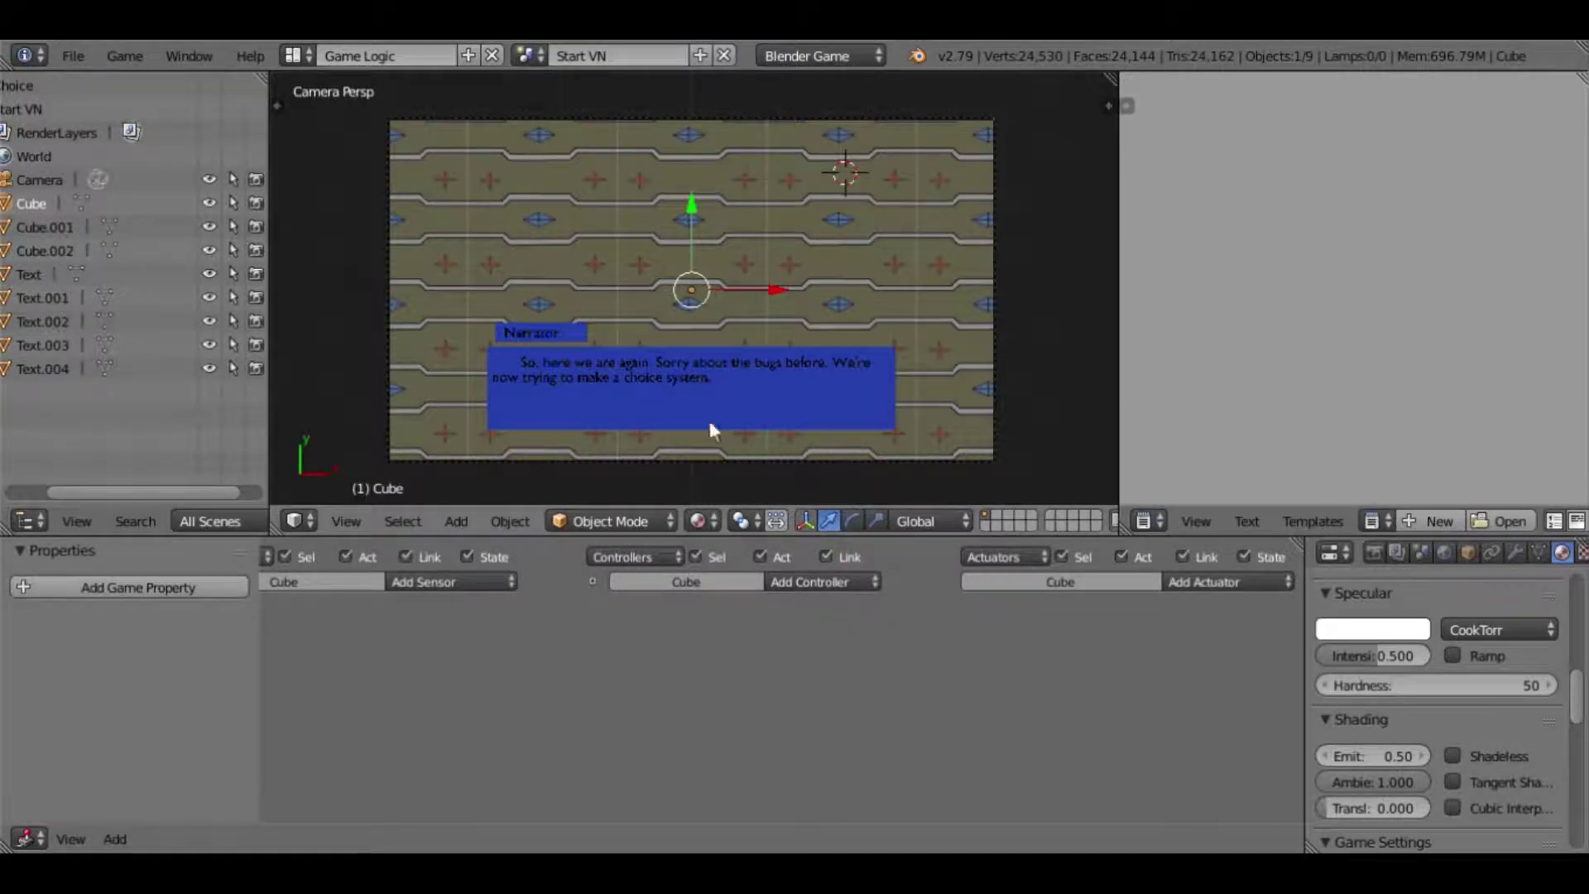
right_click(627, 358)
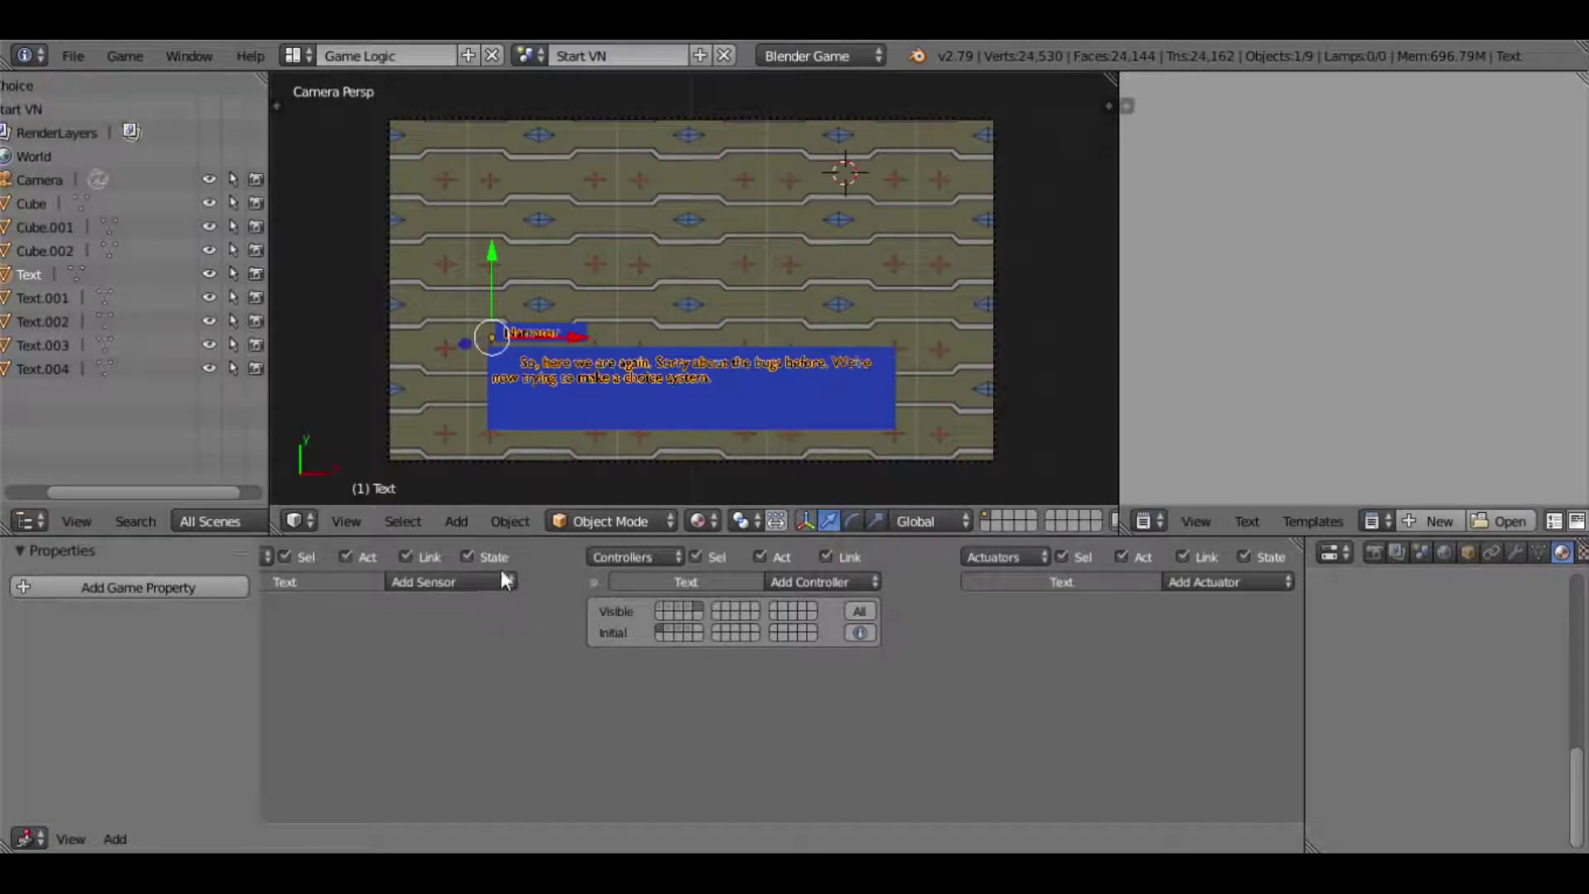
left_click(482, 581)
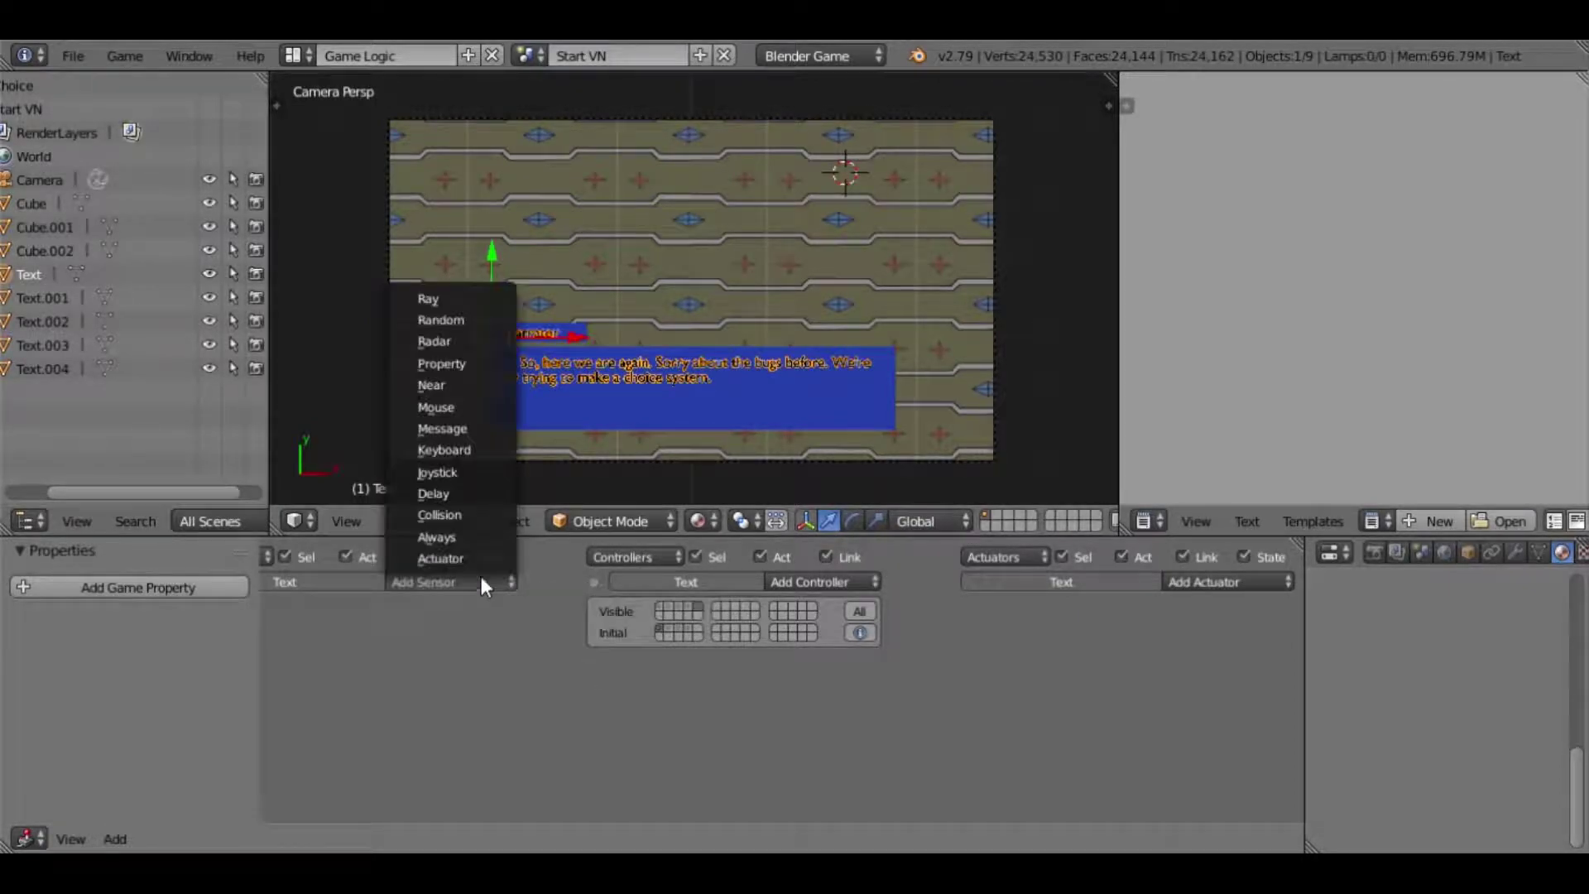
left_click(454, 408)
- Check the logic bricks of the dialogue text's state 4 and return to state 5
left_click(1172, 584)
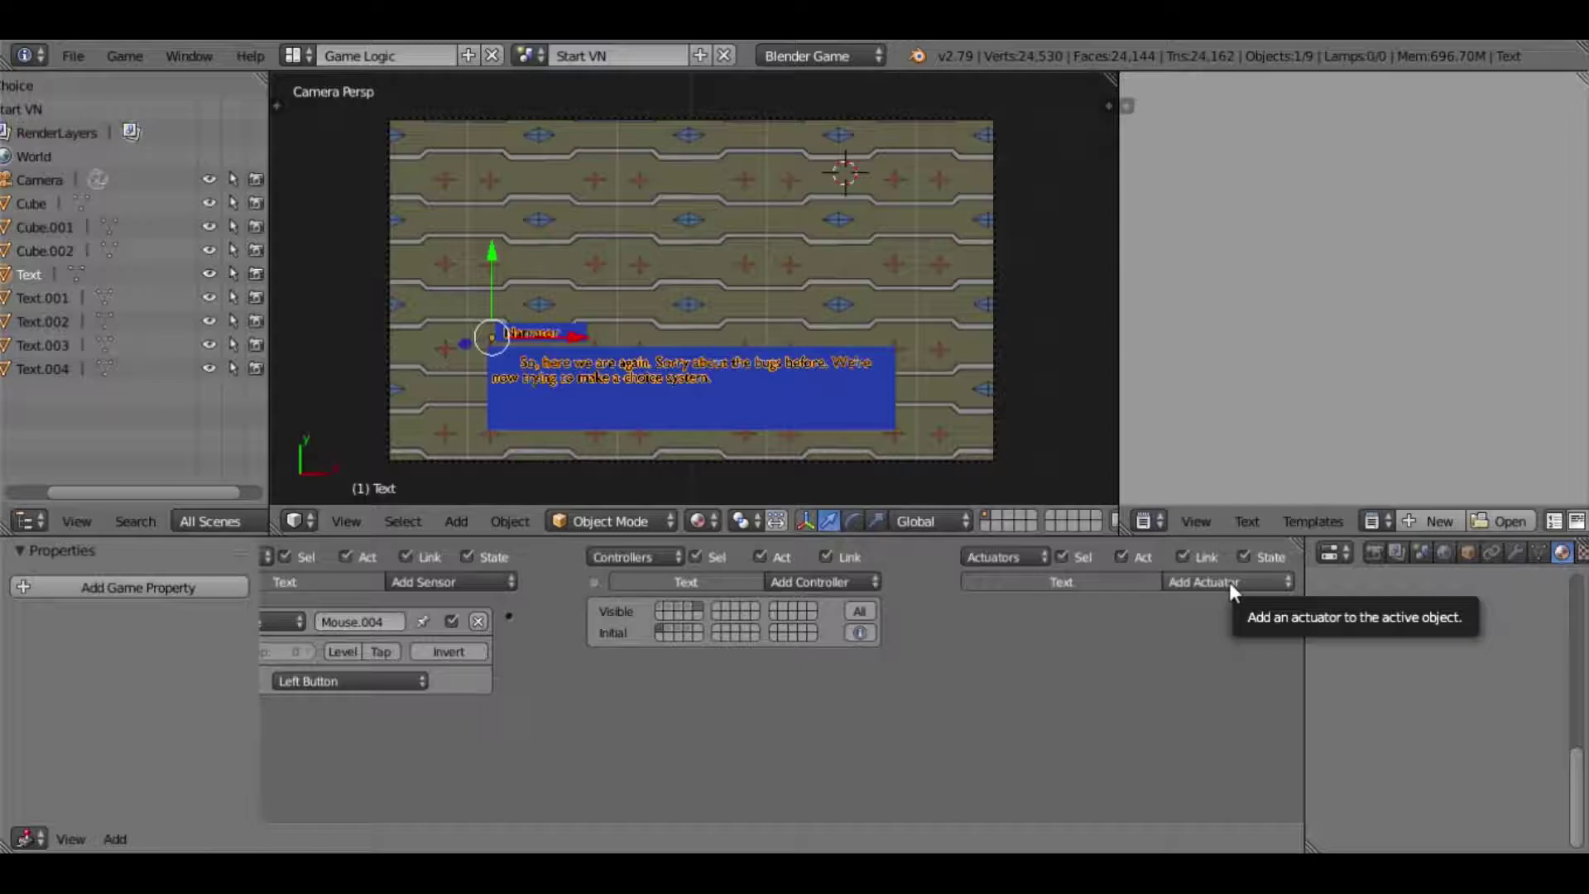
left_click(688, 608)
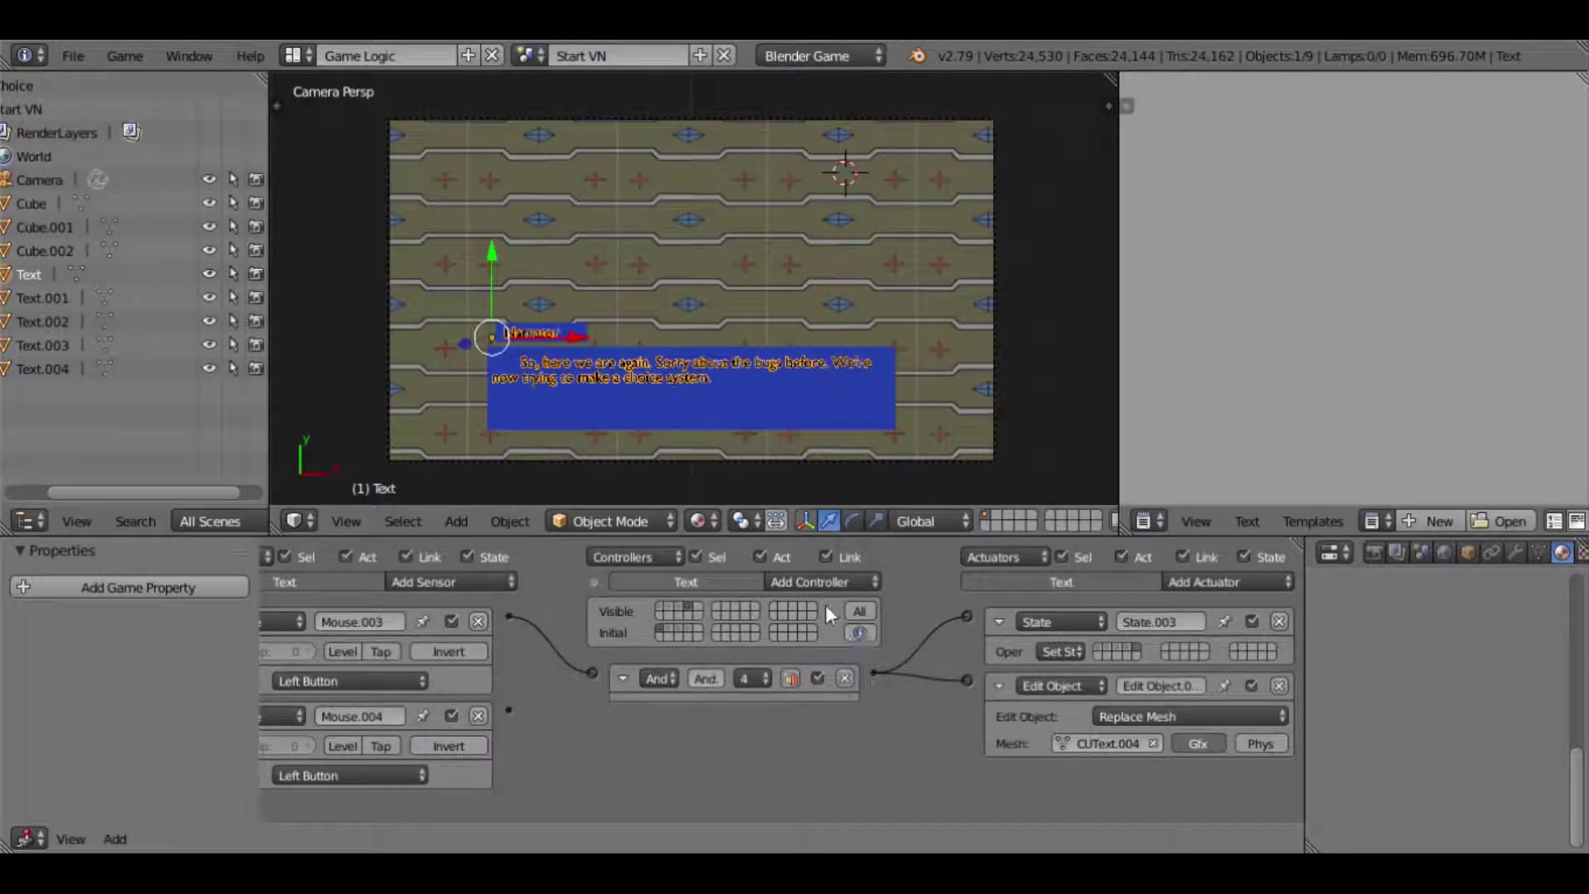
left_click(698, 609)
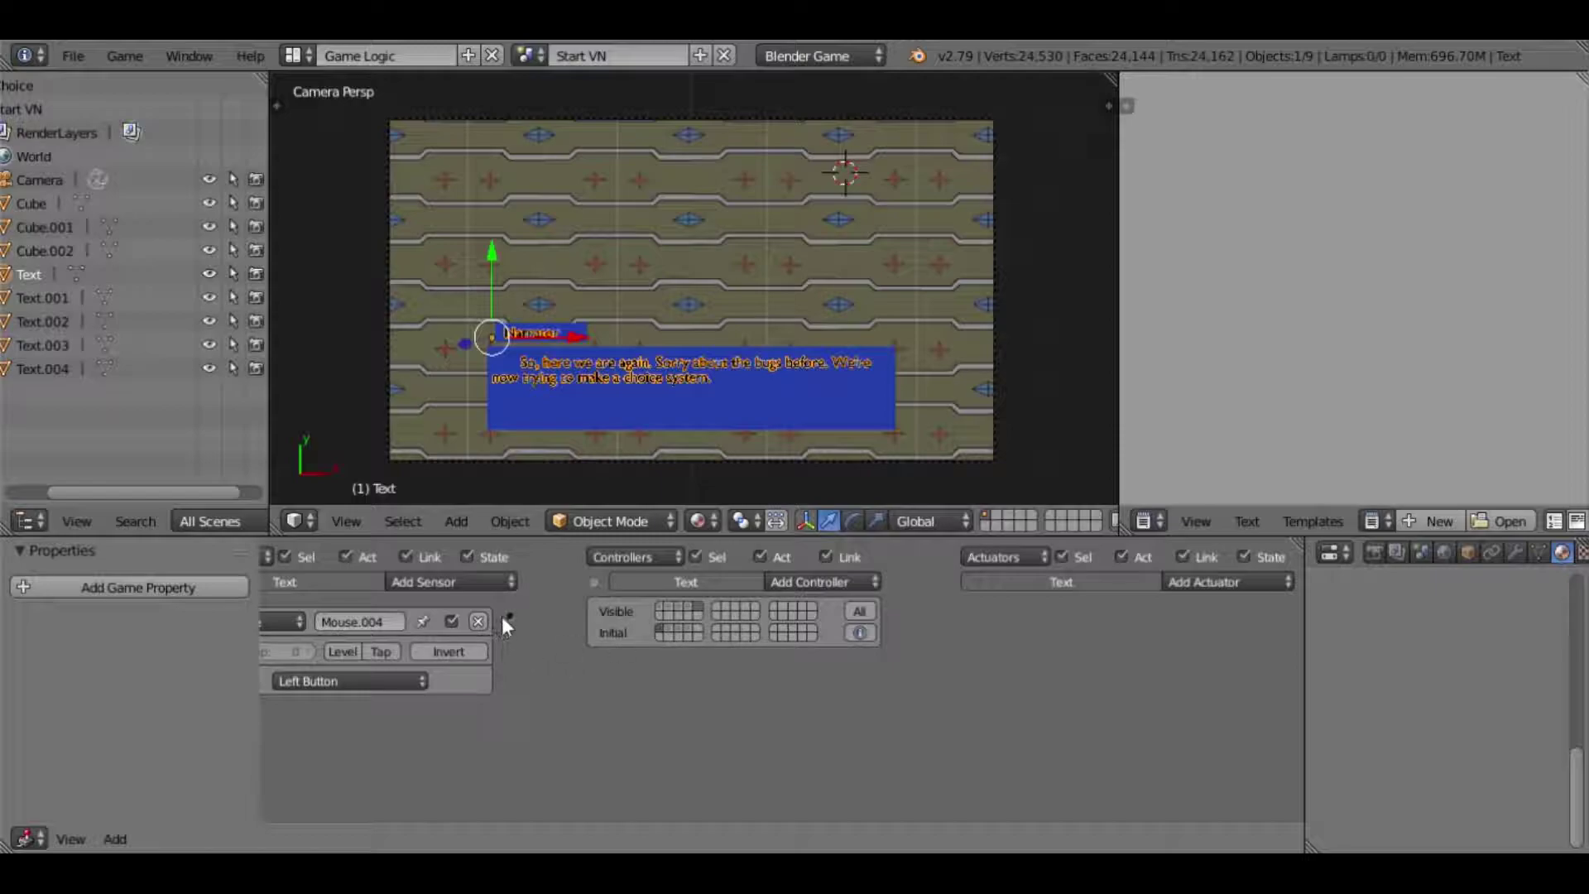
- Add a State actuator and a Scene actuator to the dialogue text
left_click(1205, 579)
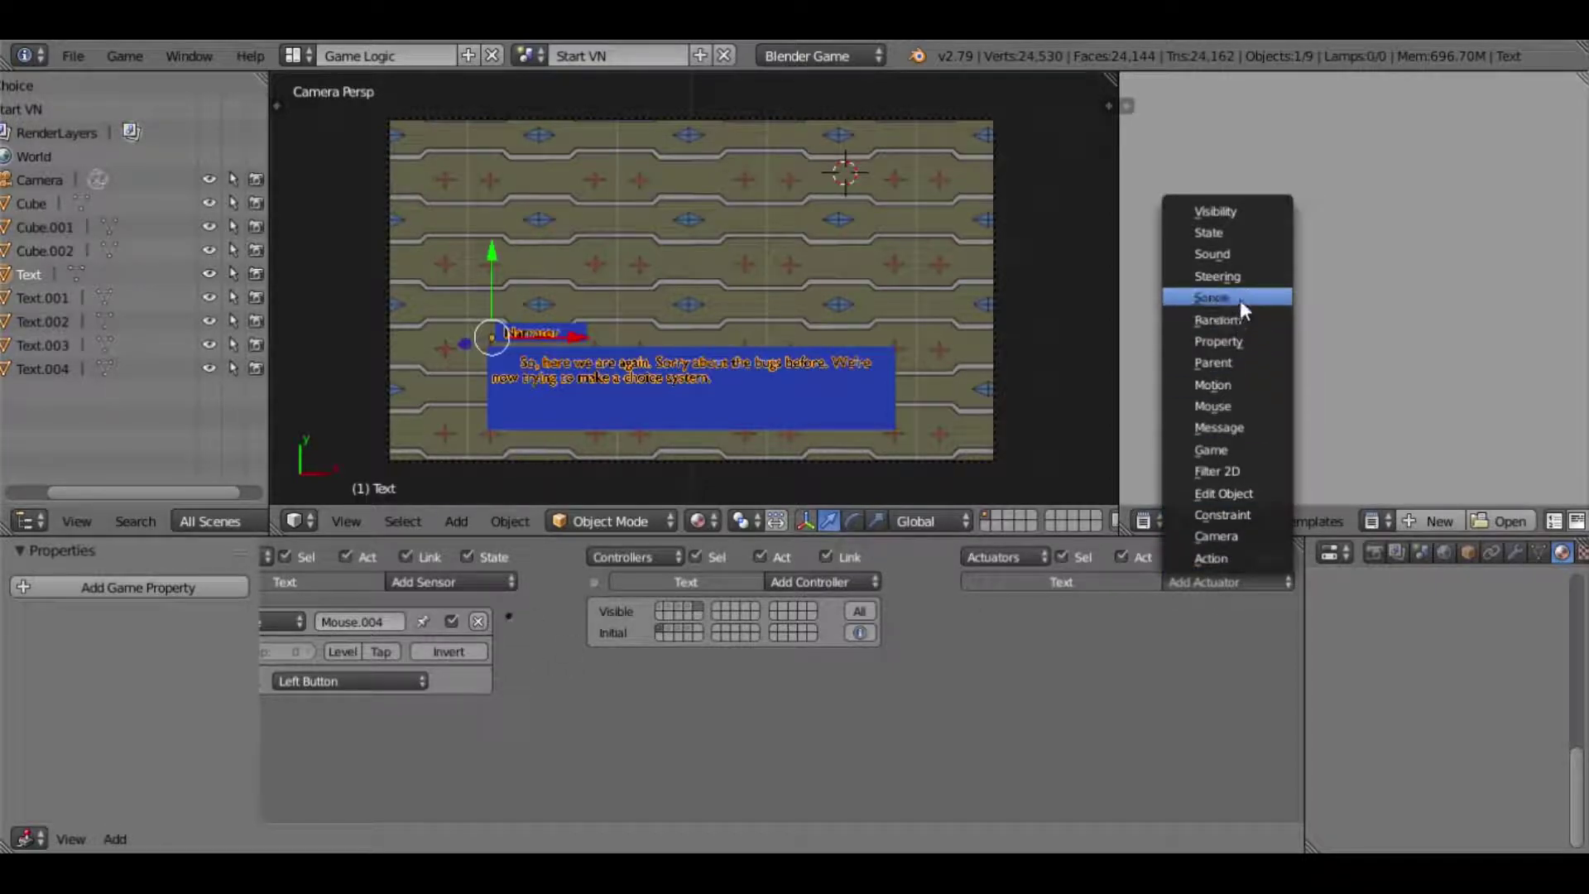
left_click(1216, 233)
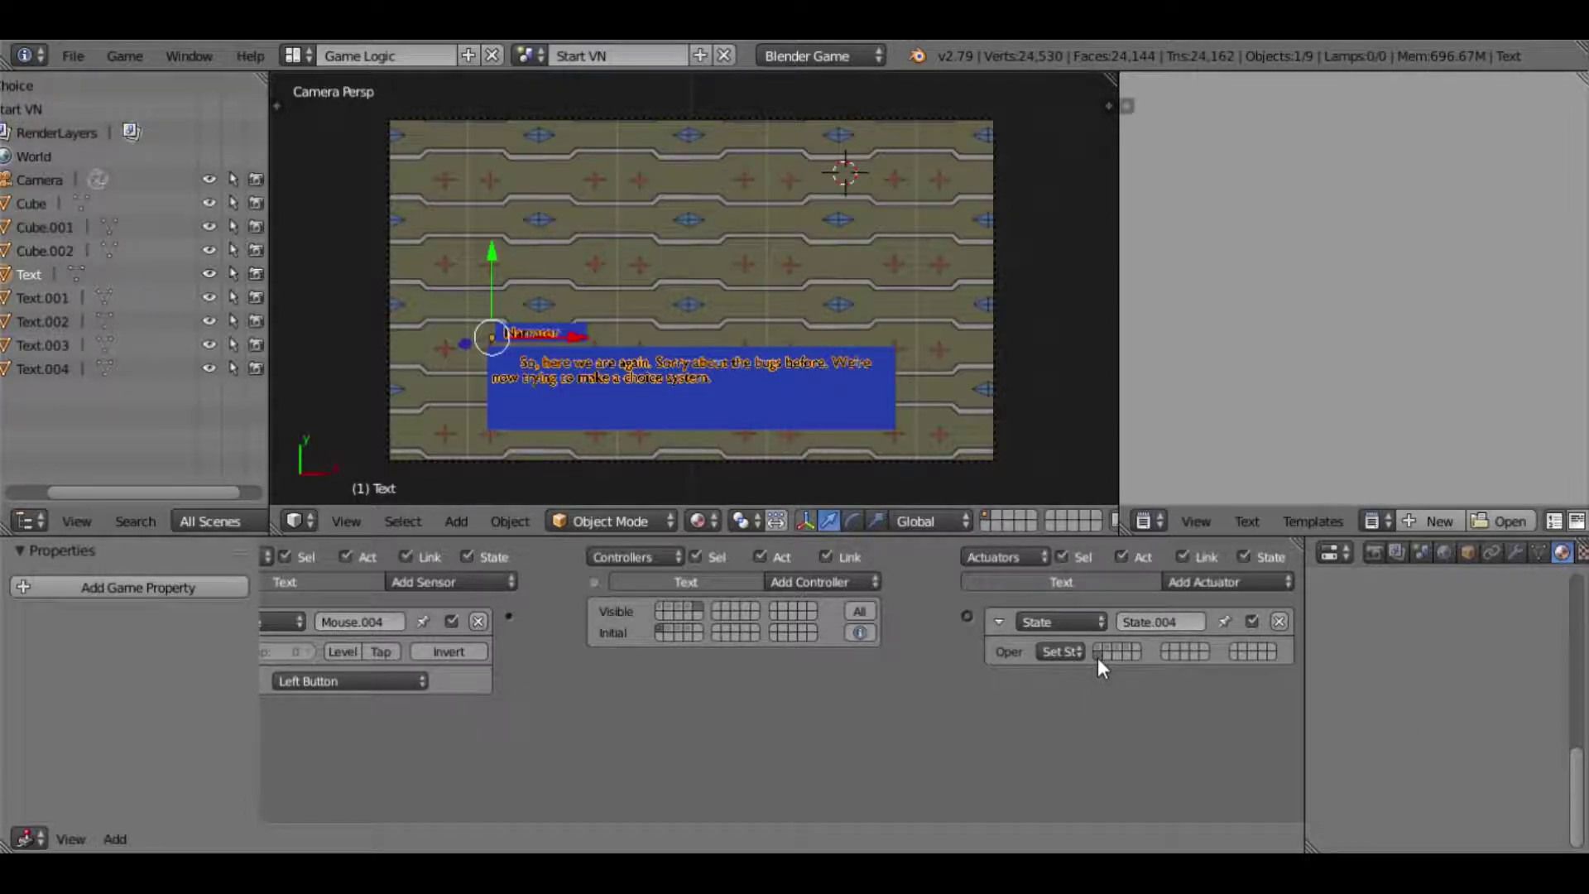
left_click(1181, 582)
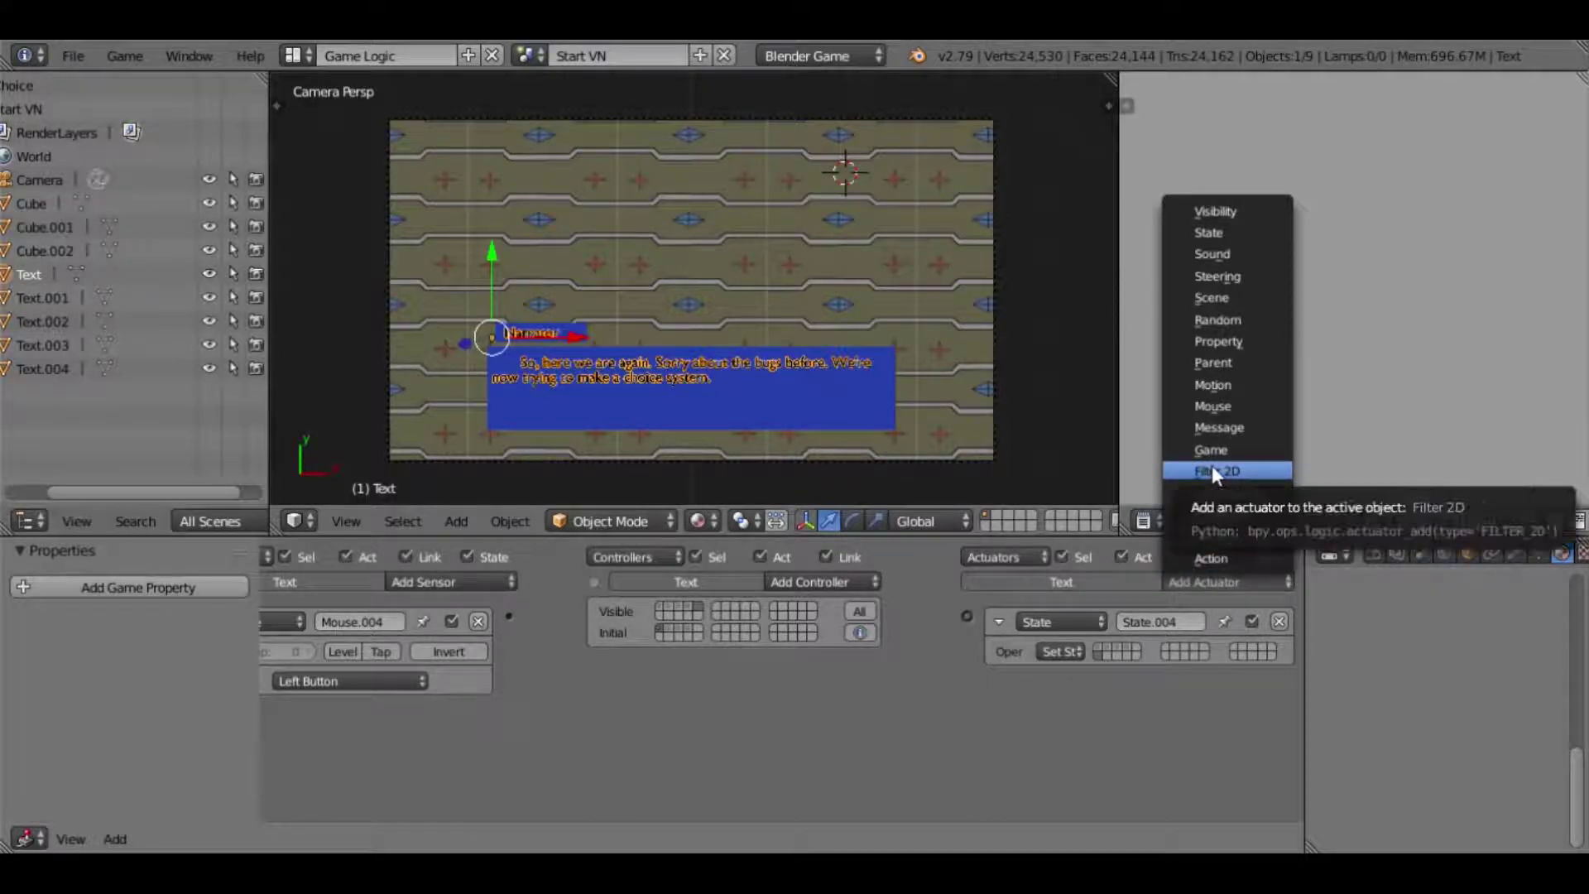
left_click(1234, 297)
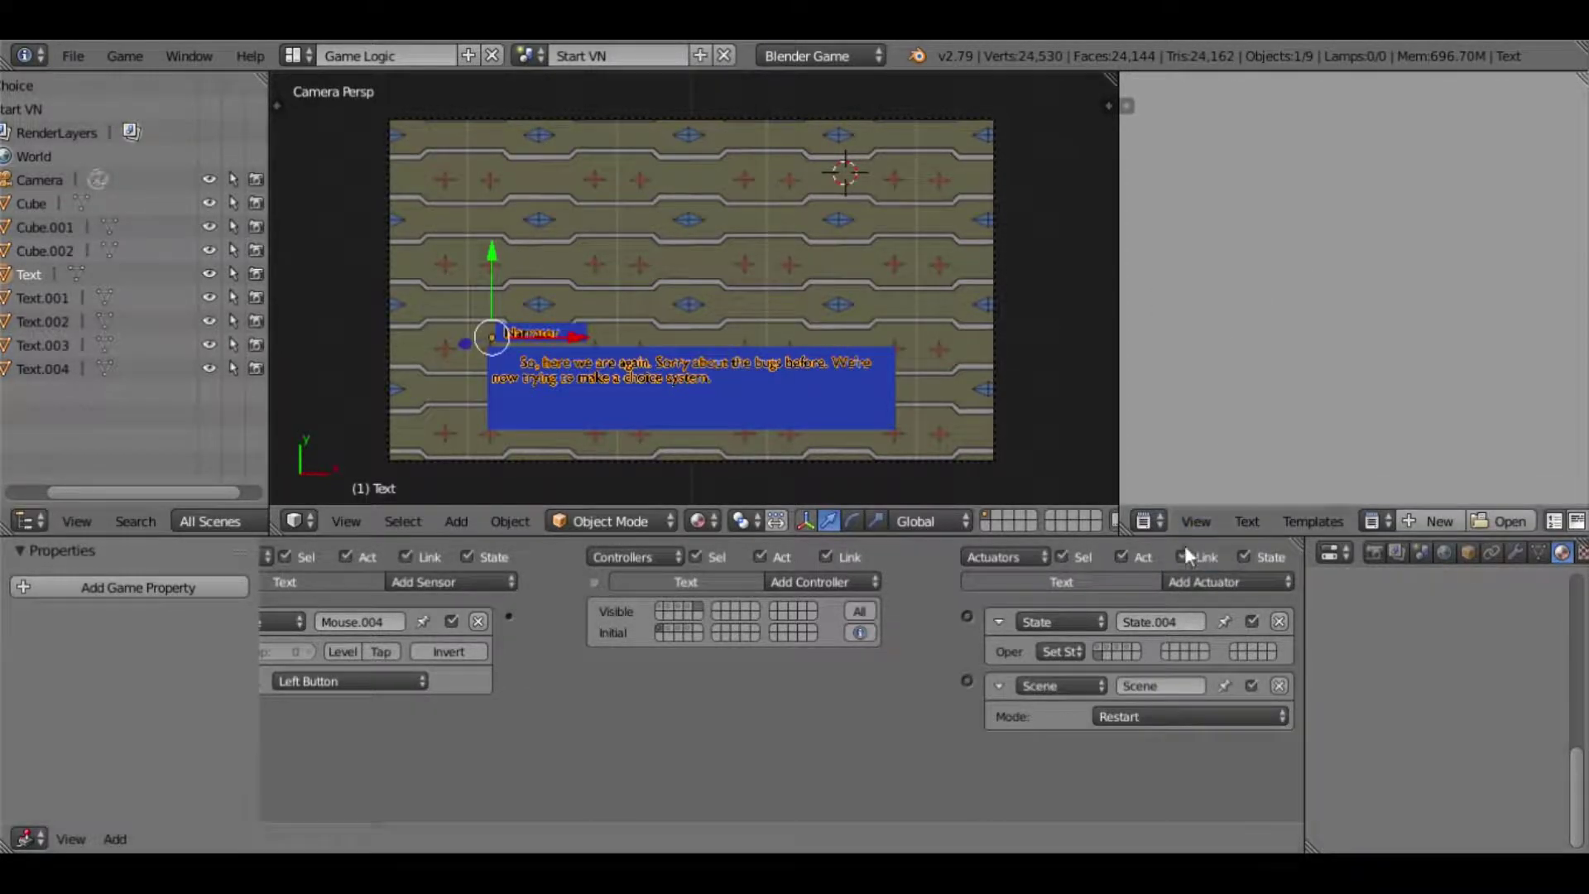
- Link the mouse sensor through an And controller to the Scene actuator set to Suspend Scene for Choice, and add a second Scene actuator
left_click(1196, 719)
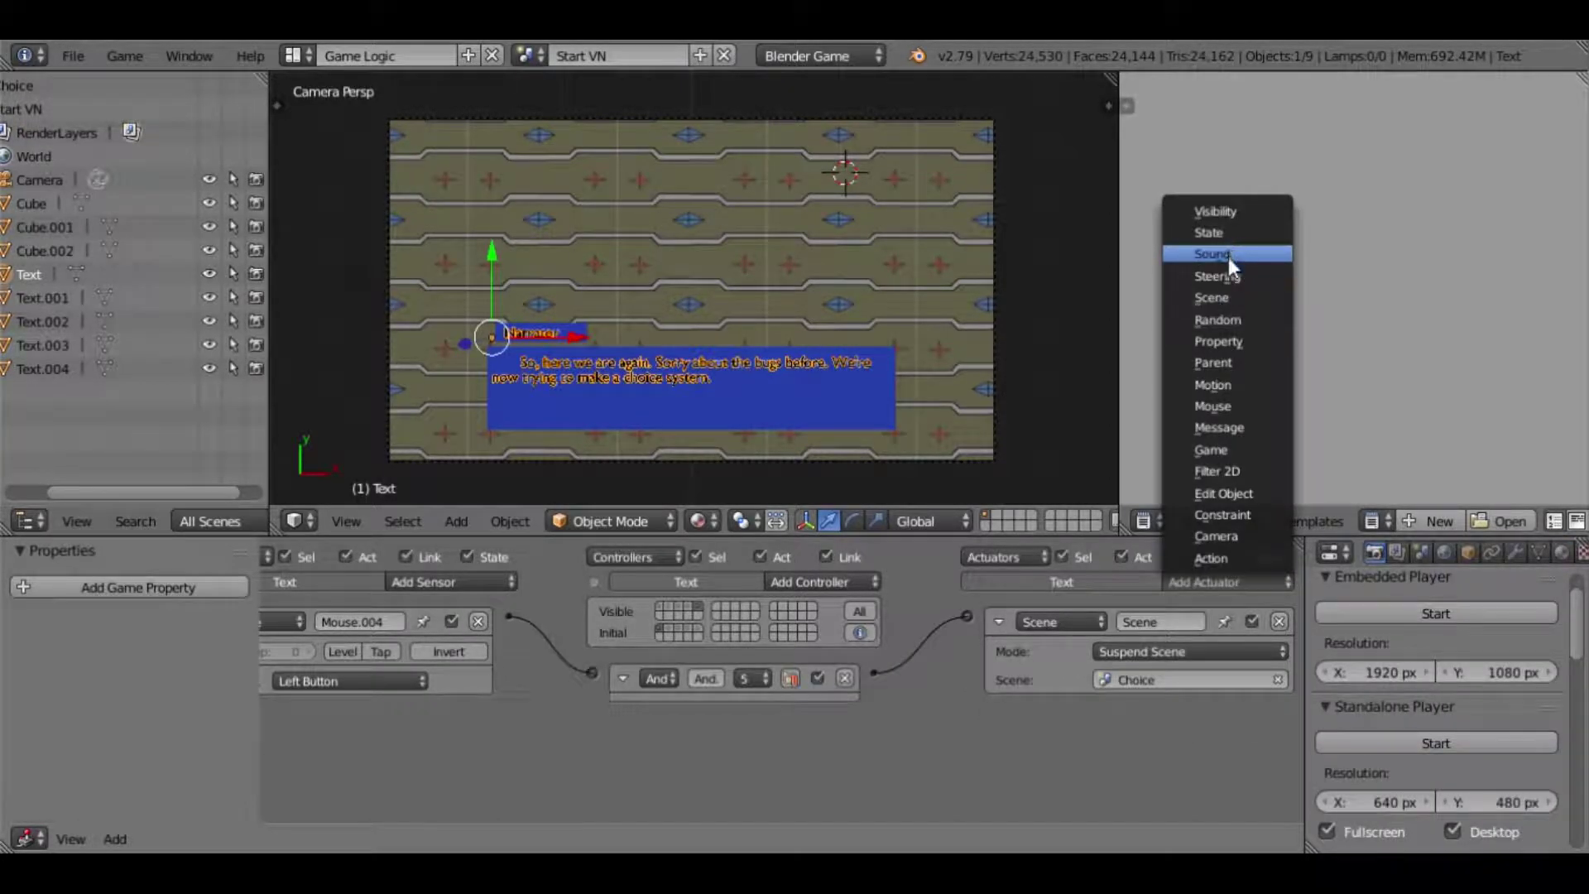
left_click(1231, 297)
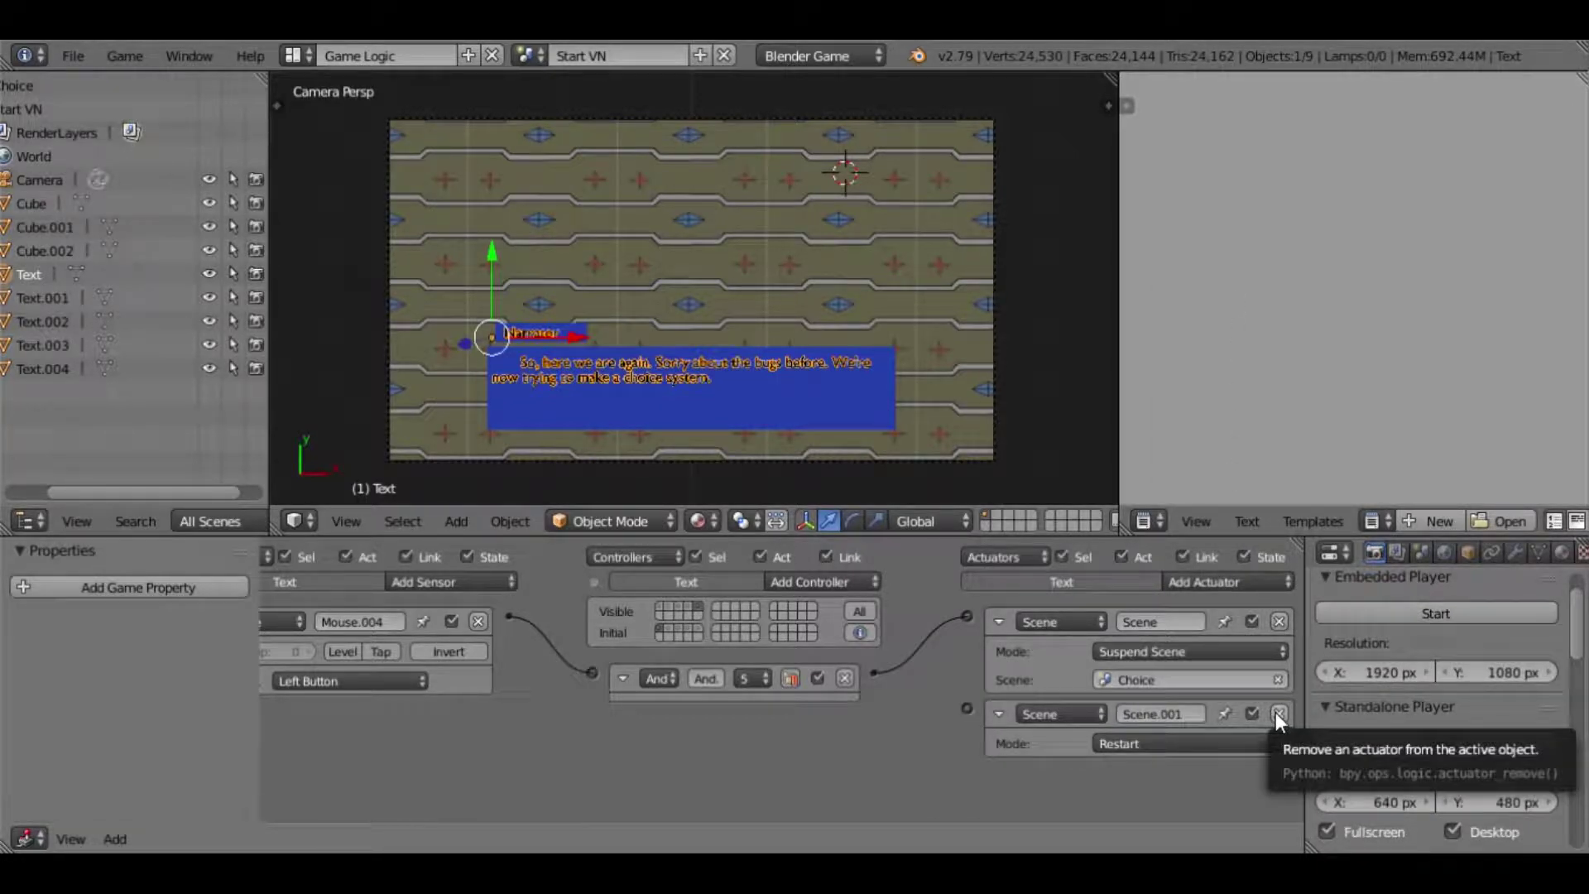
- Set the dialogue text's first Scene actuator to Remove Scene with Start VN as its scene
left_click(1272, 651)
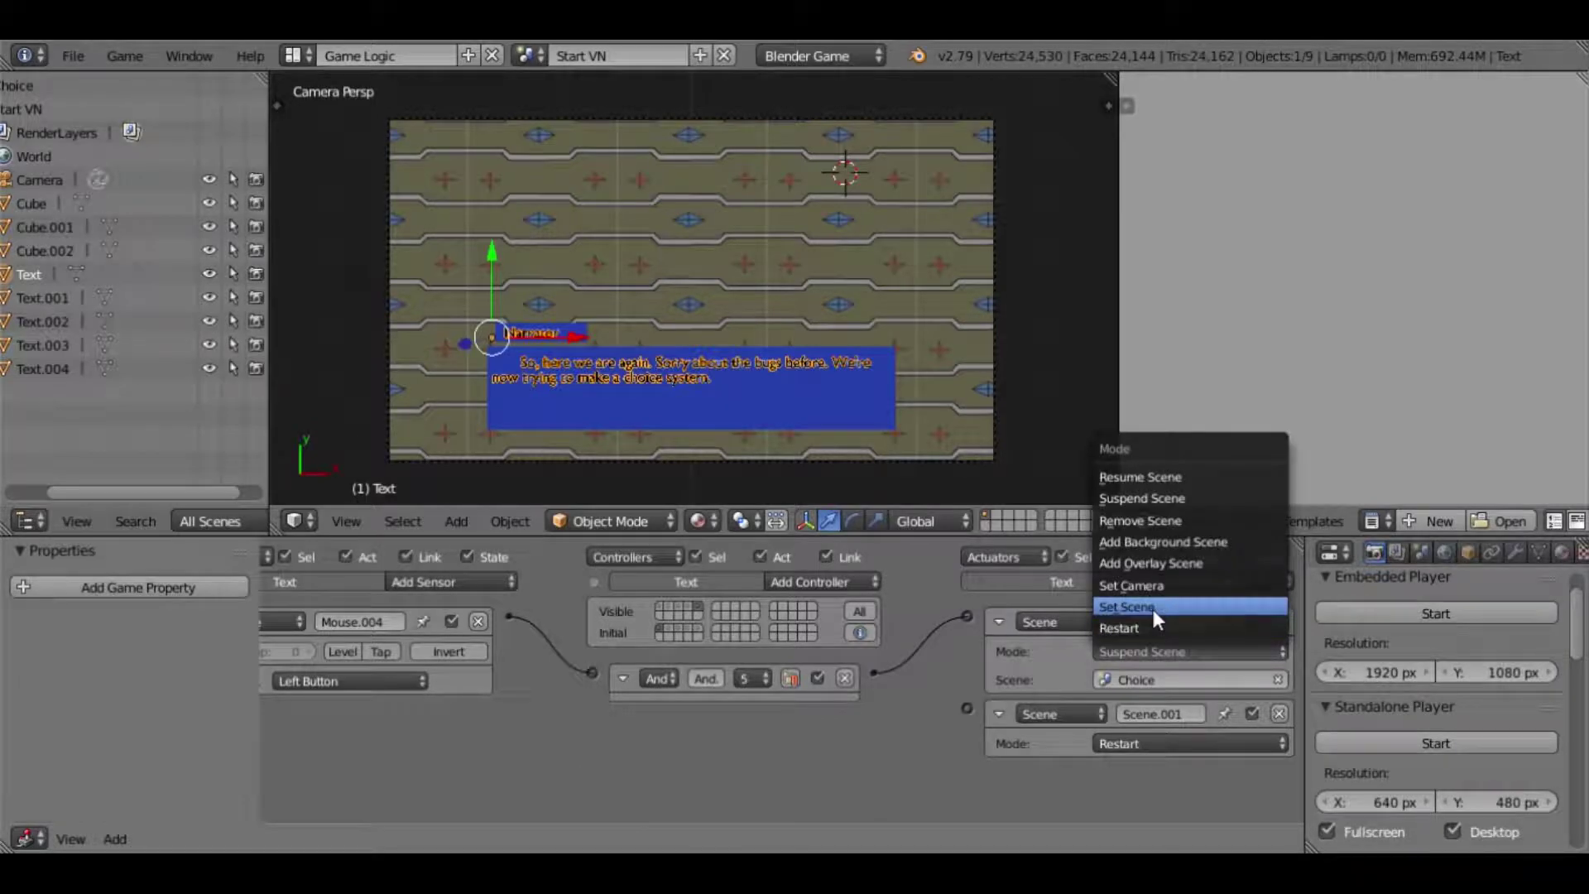
left_click(1169, 519)
left_click(1274, 679)
left_click(1243, 677)
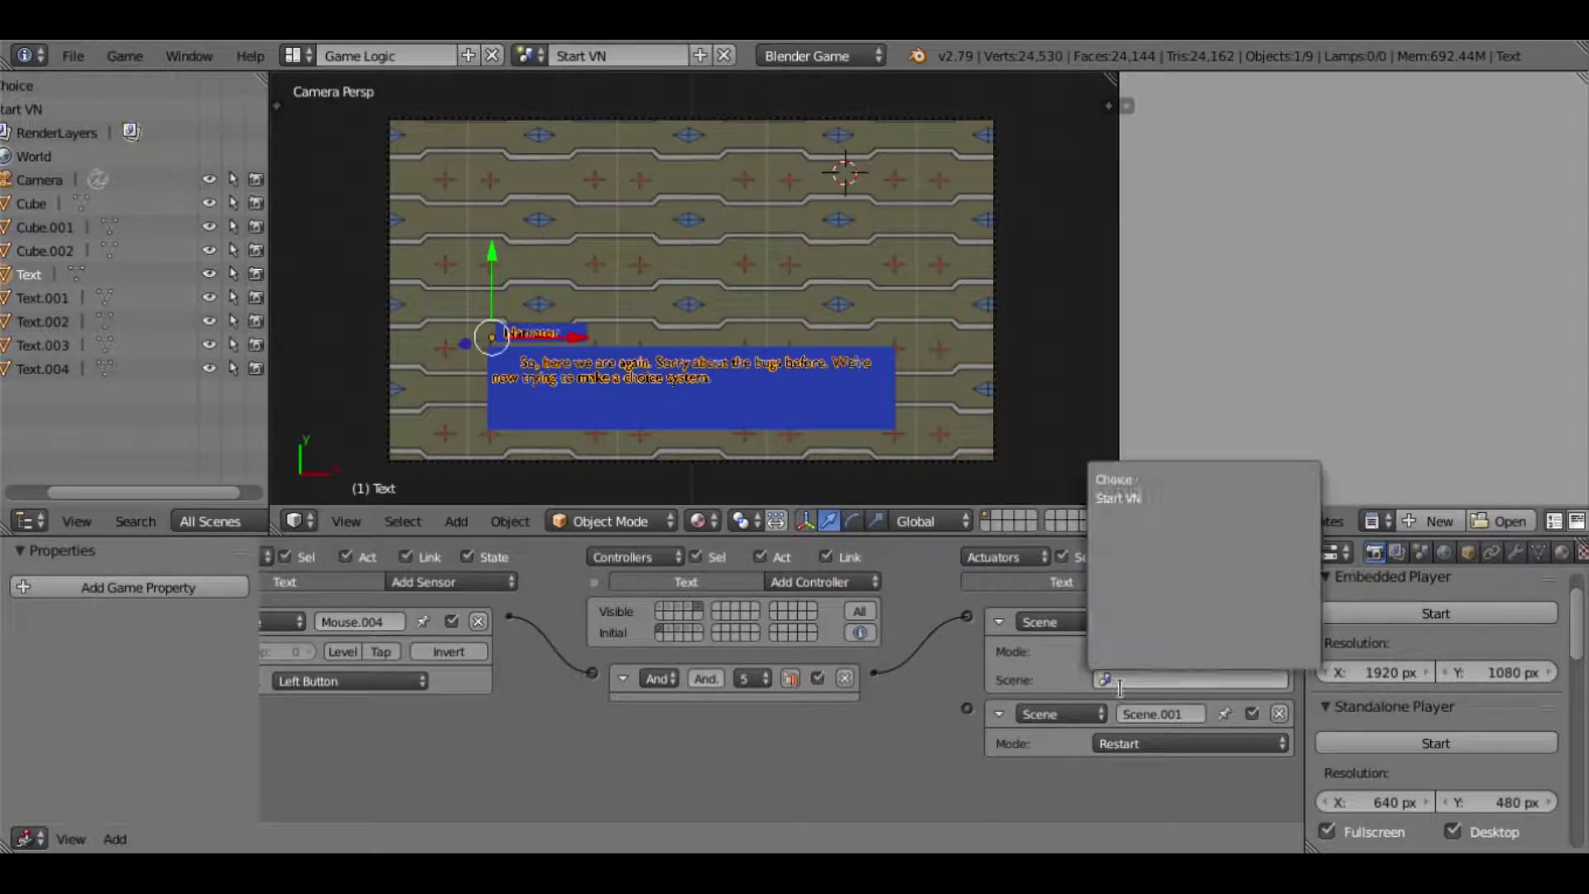
left_click(1150, 505)
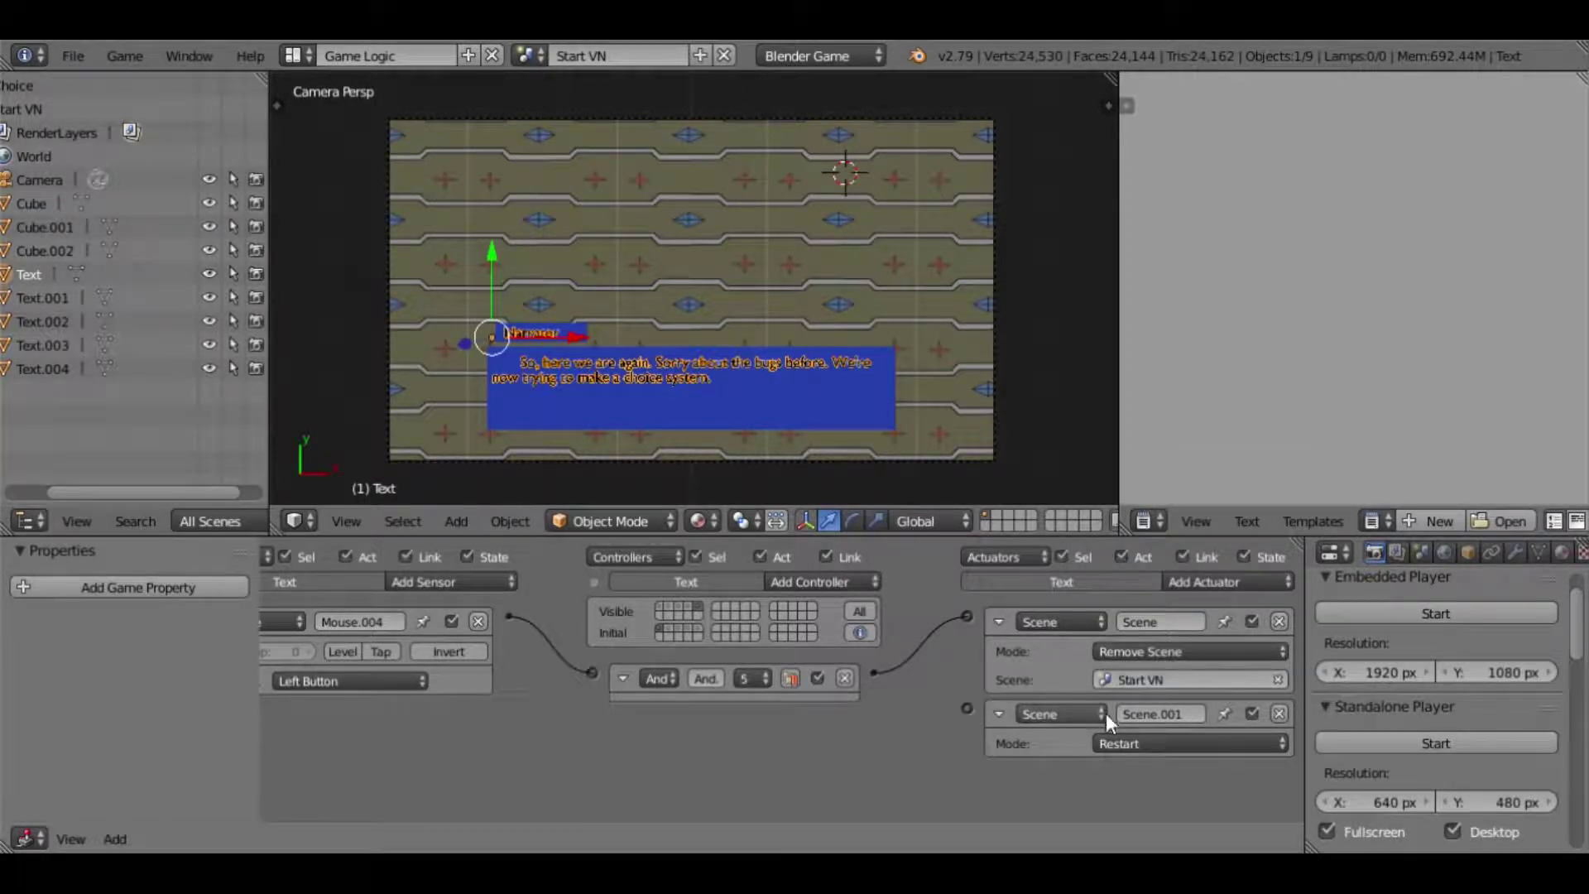
- Set the second Scene actuator to Set Scene for Choice and link the And controller to it
left_click(1116, 740)
left_click(1139, 699)
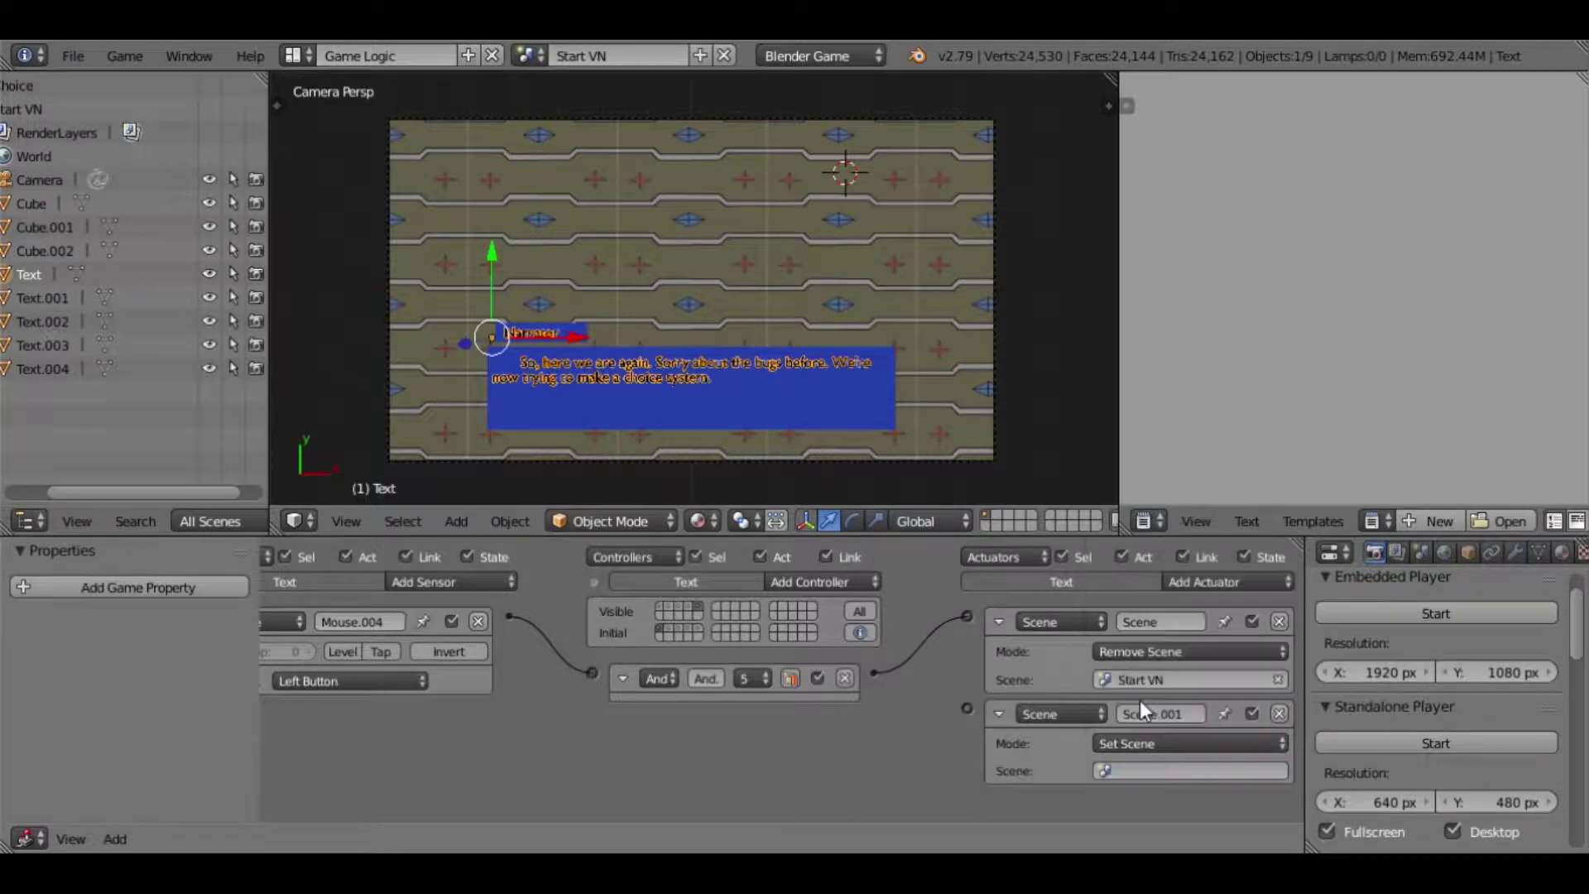
left_click(1105, 772)
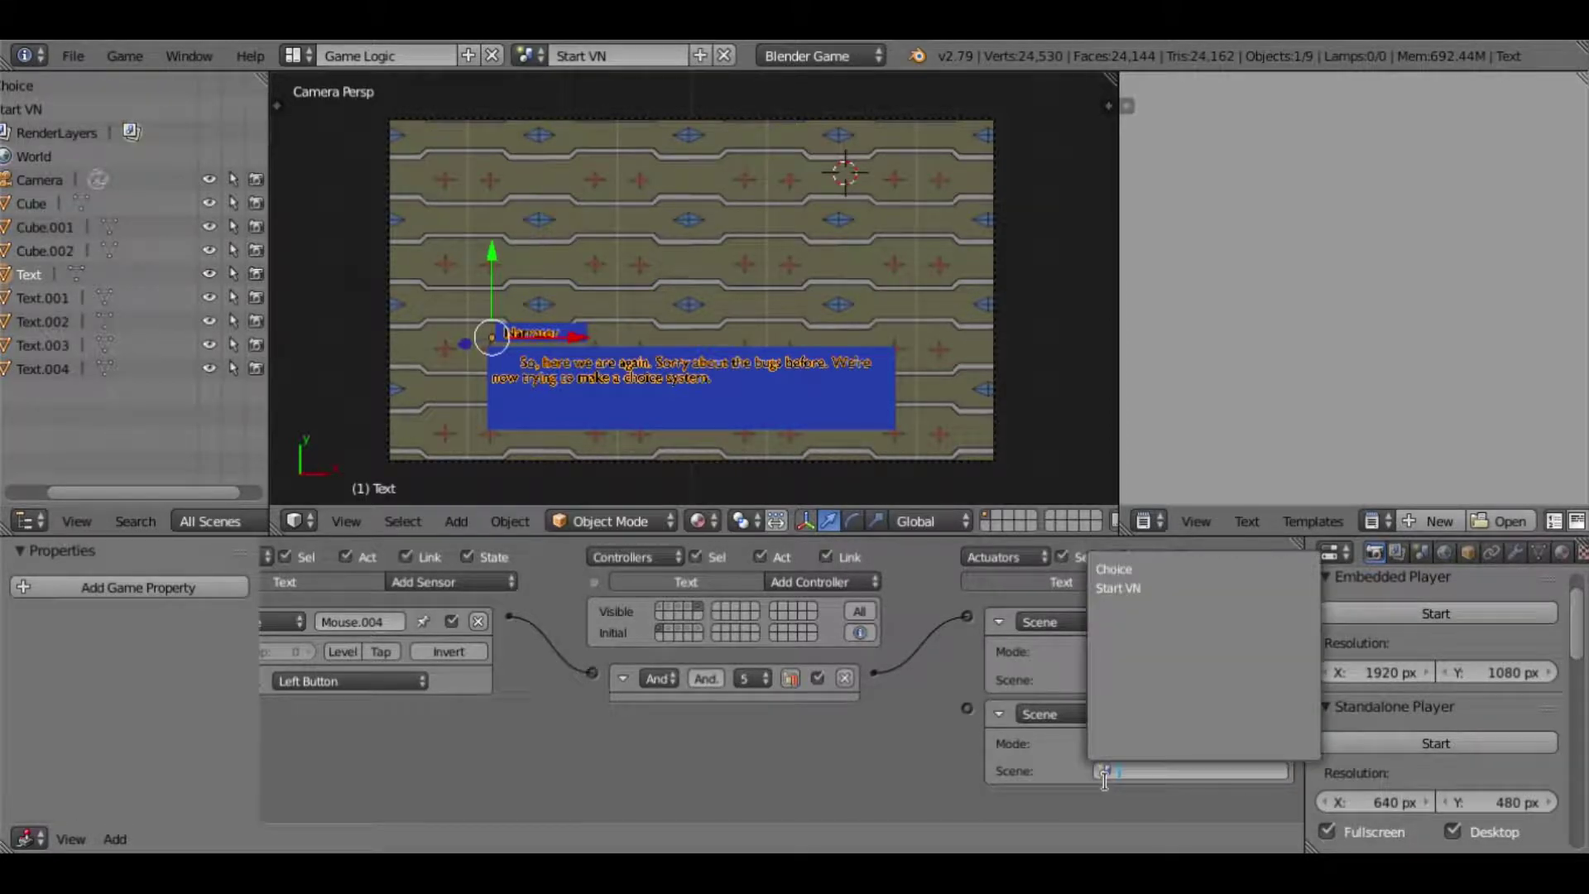
left_click(1114, 570)
left_click_drag(875, 673, 966, 706)
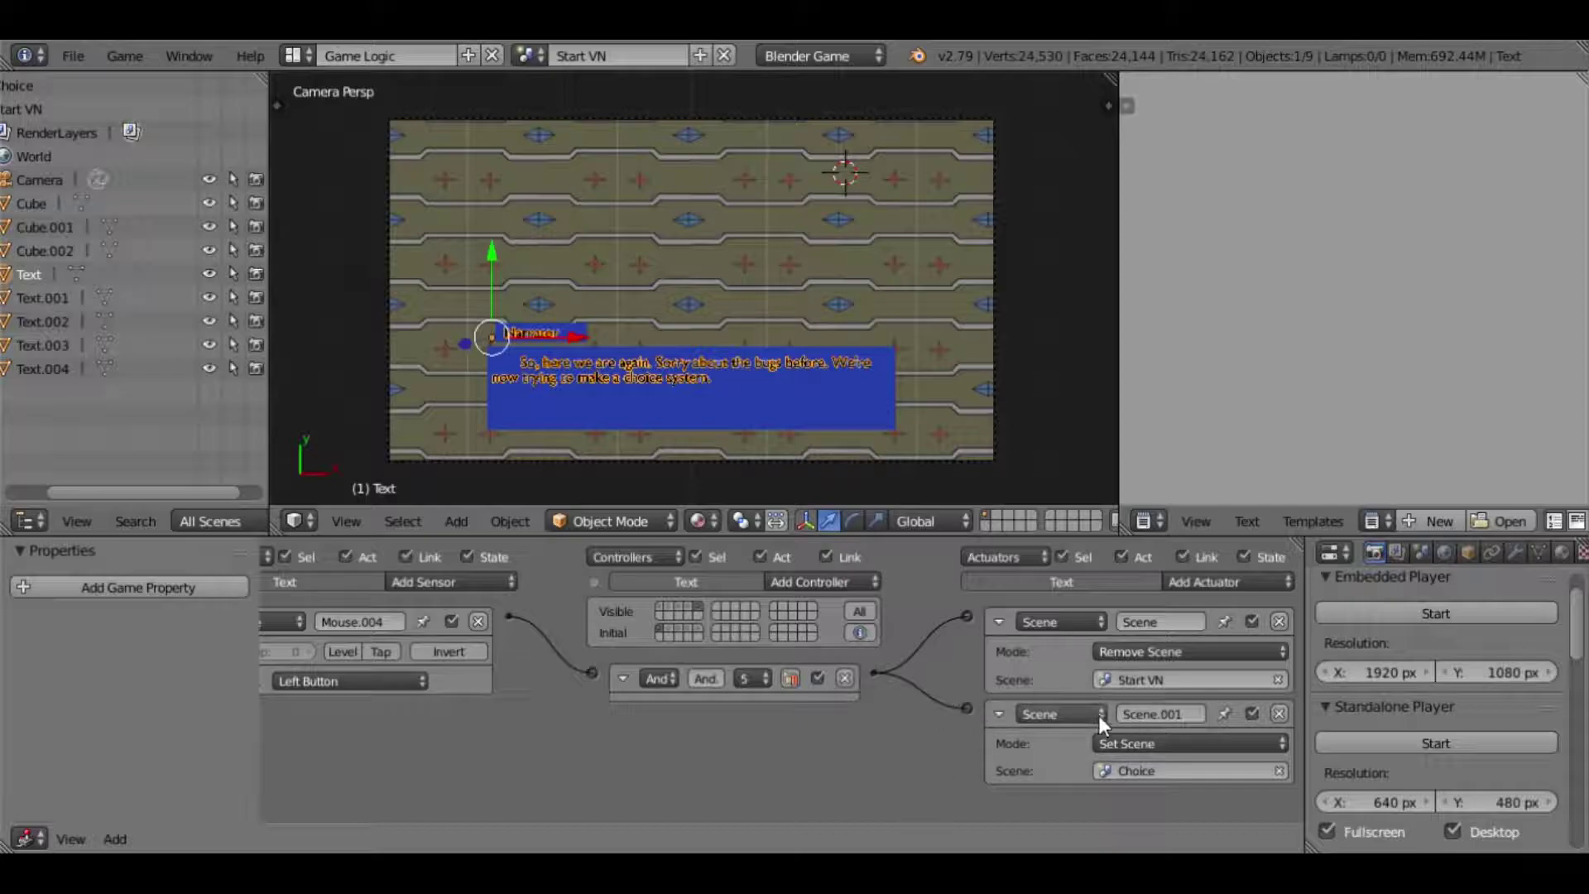
- Play the game in the embedded player, advance the dialogue to the choice bars, and stop it
left_click(1377, 612)
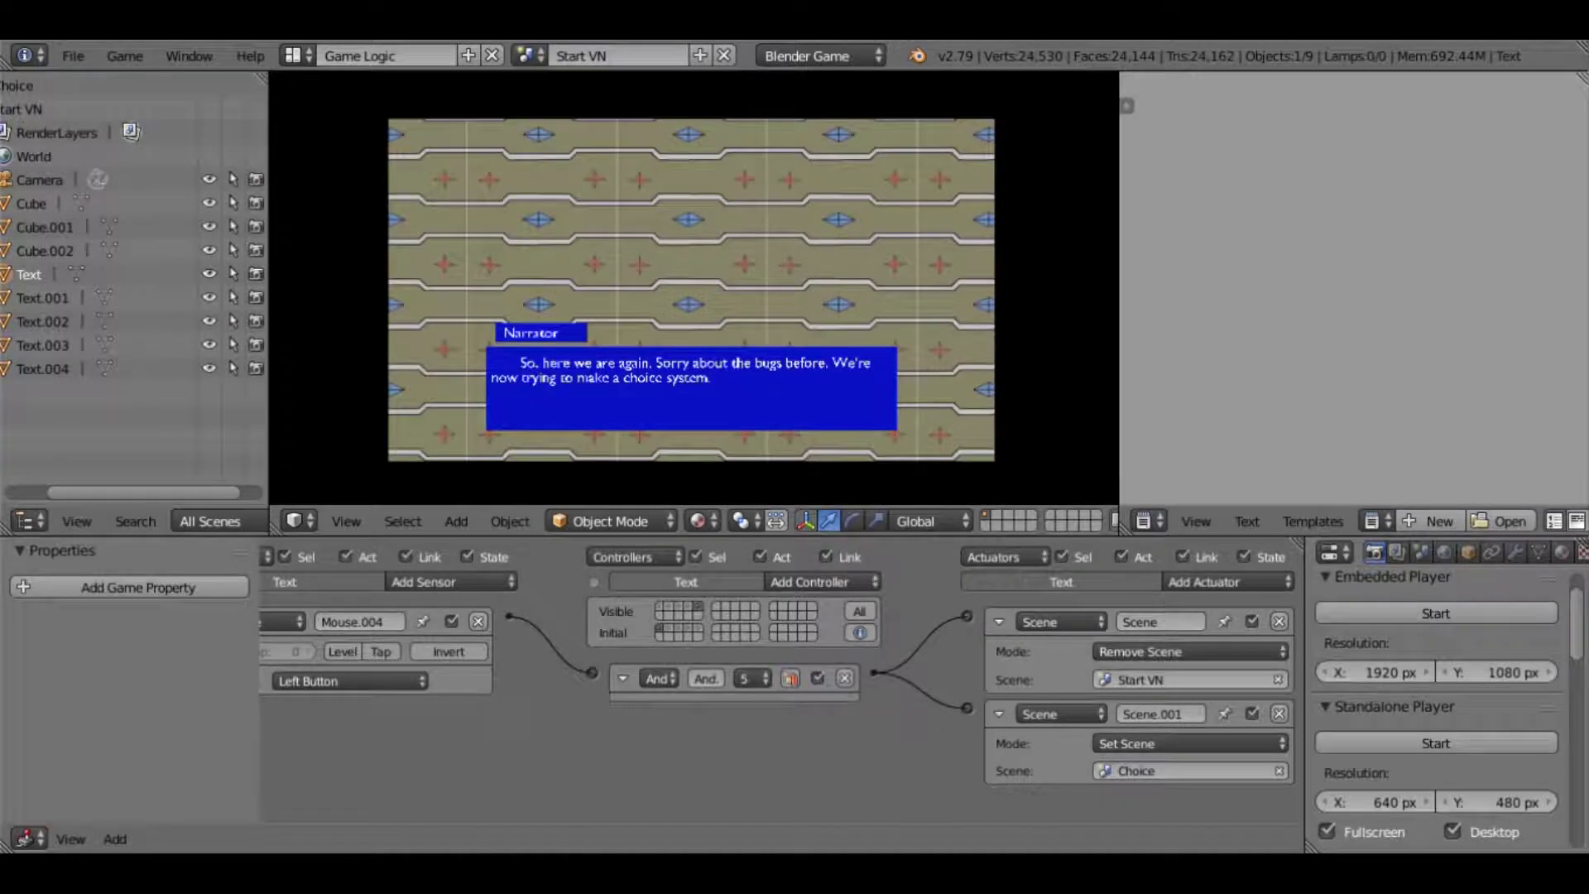
left_click(1378, 612)
left_click(1378, 612)
left_click(1377, 612)
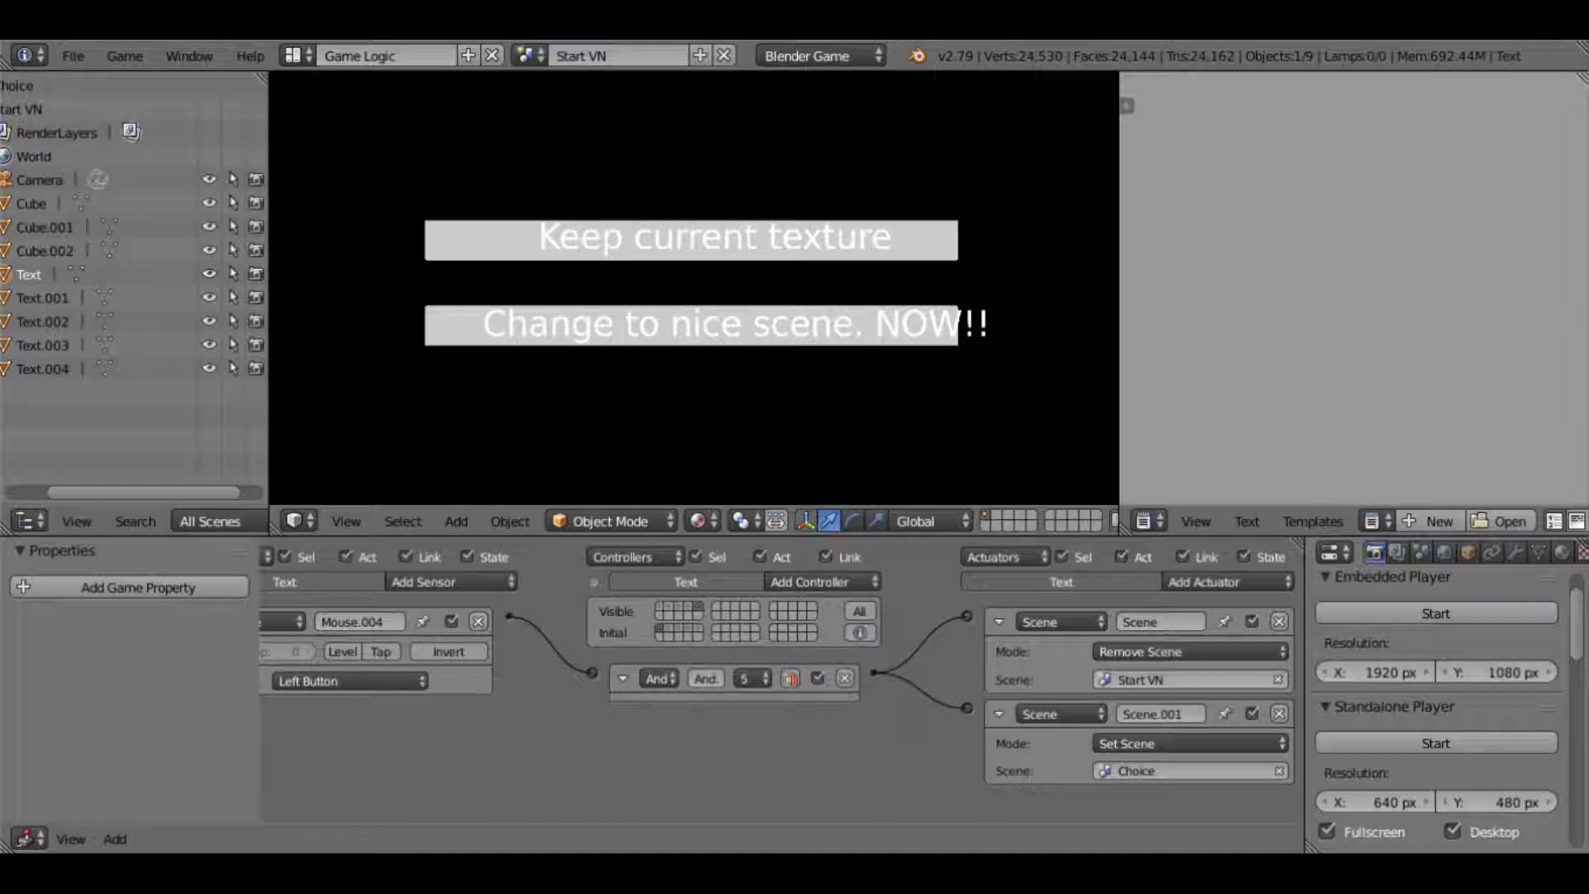
key("Escape")
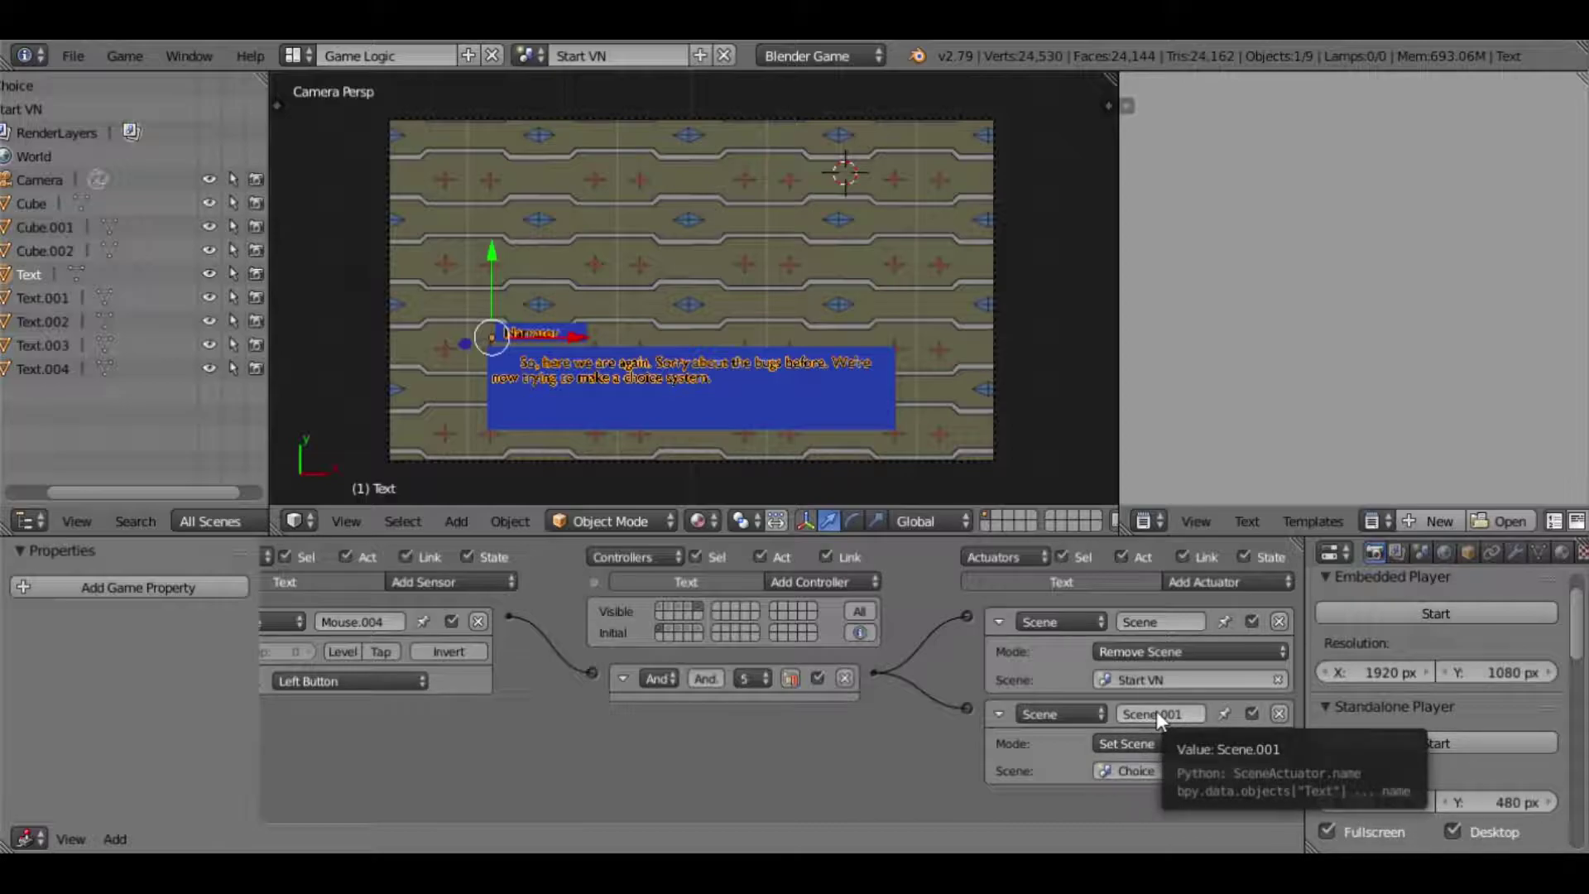
- Switch to the Choice scene and duplicate the patterned background plane in place
left_click(28, 87)
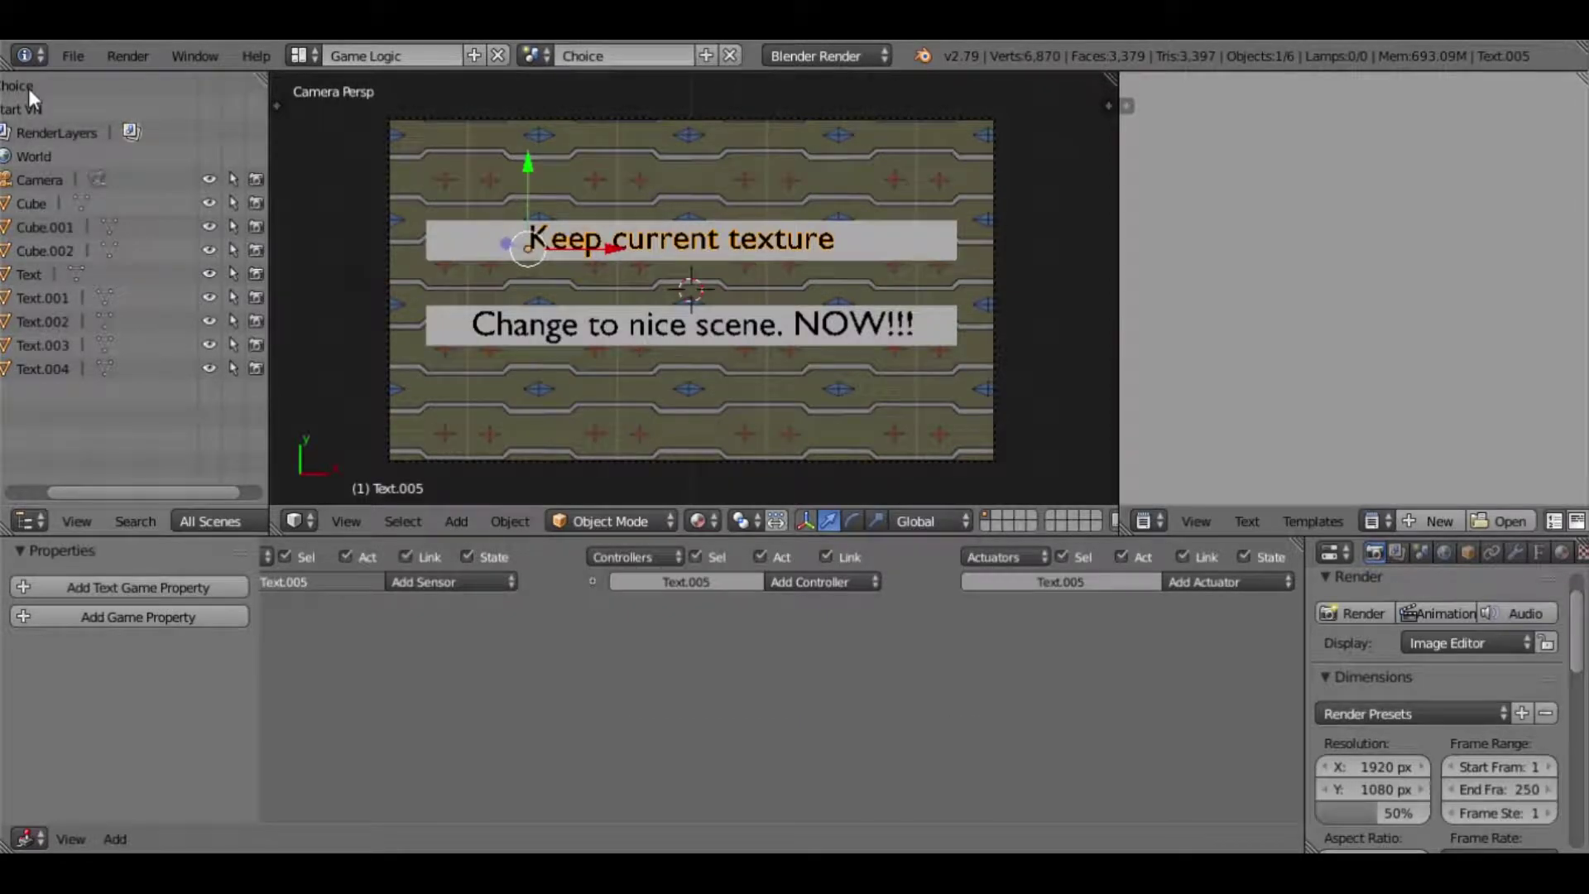
right_click(454, 408)
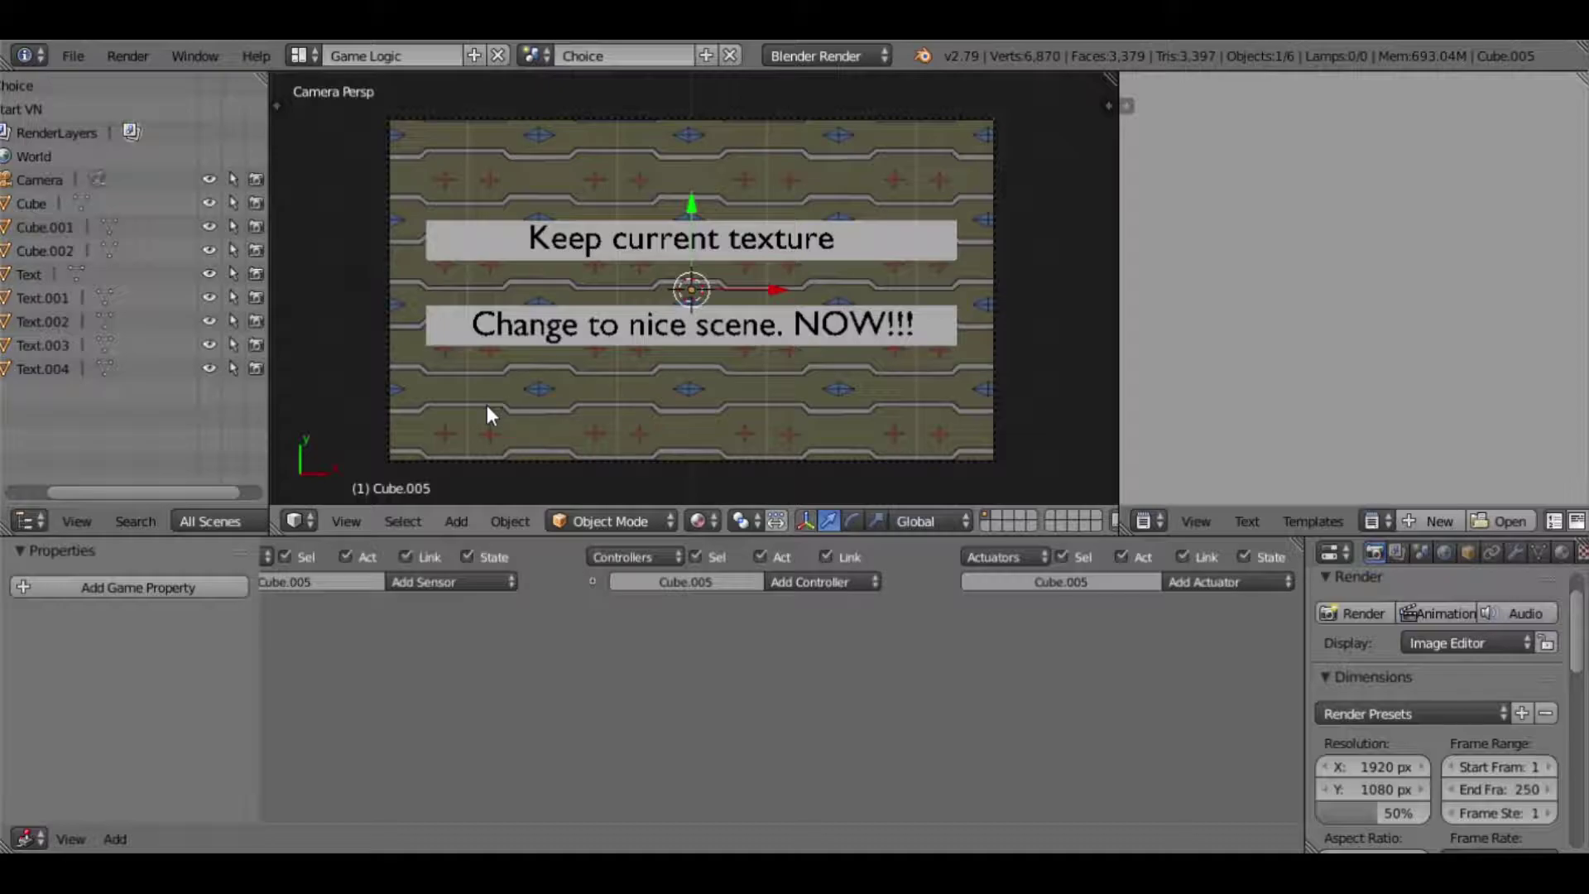
middle_click_drag(611, 414, 638, 254)
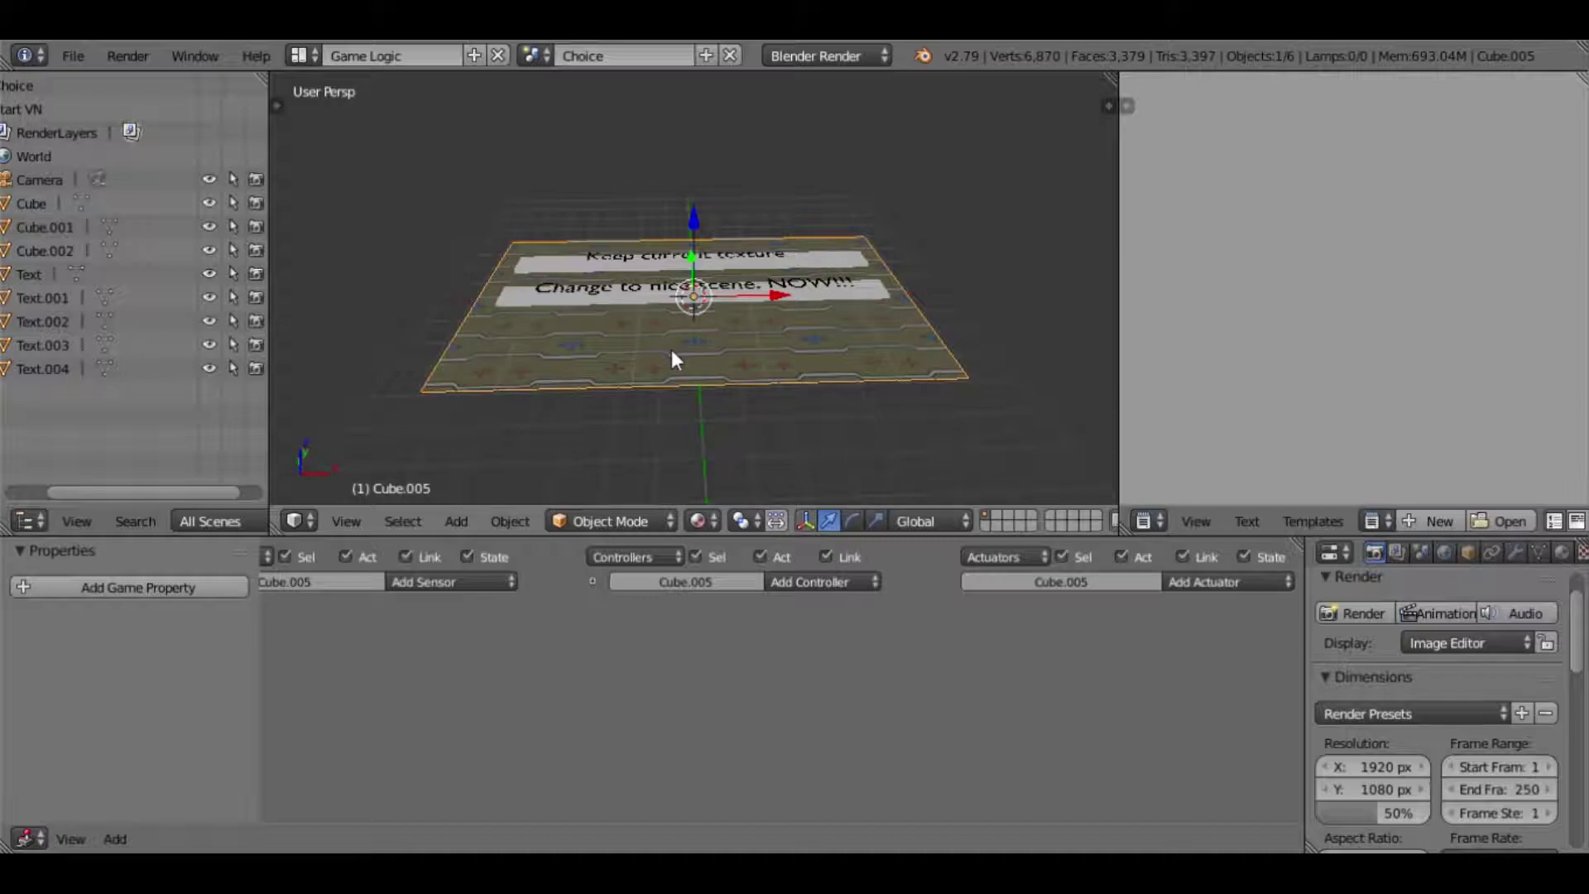
key("shift+d")
key("Escape")
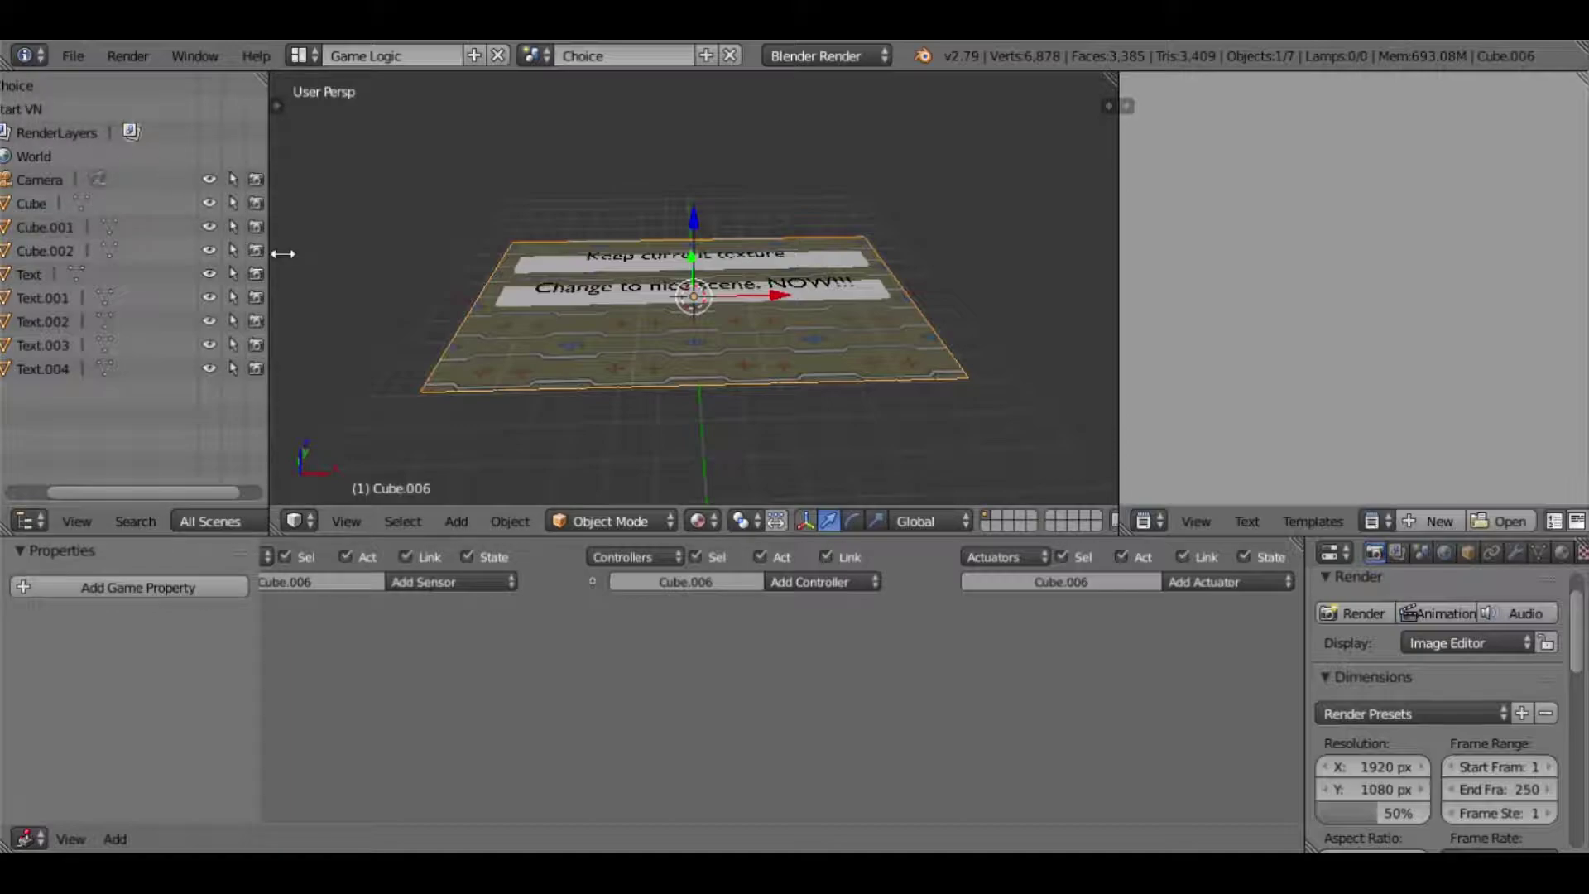
- Widen the outliner and compare the world settings of the Choice and Start VN scenes
left_click_drag(270, 251, 335, 257)
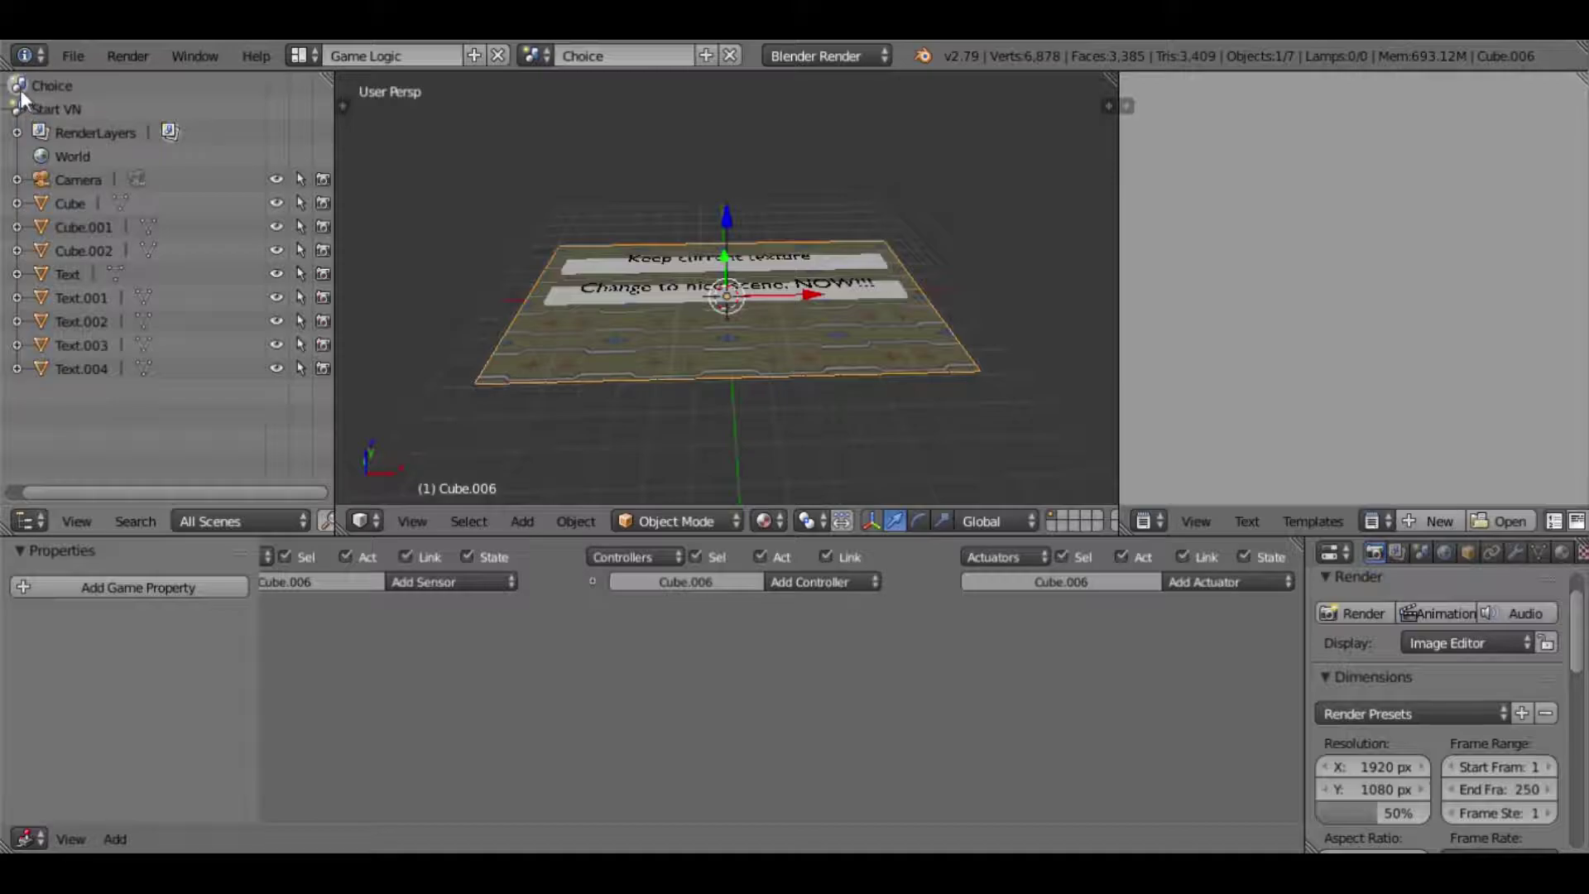
left_click(39, 110)
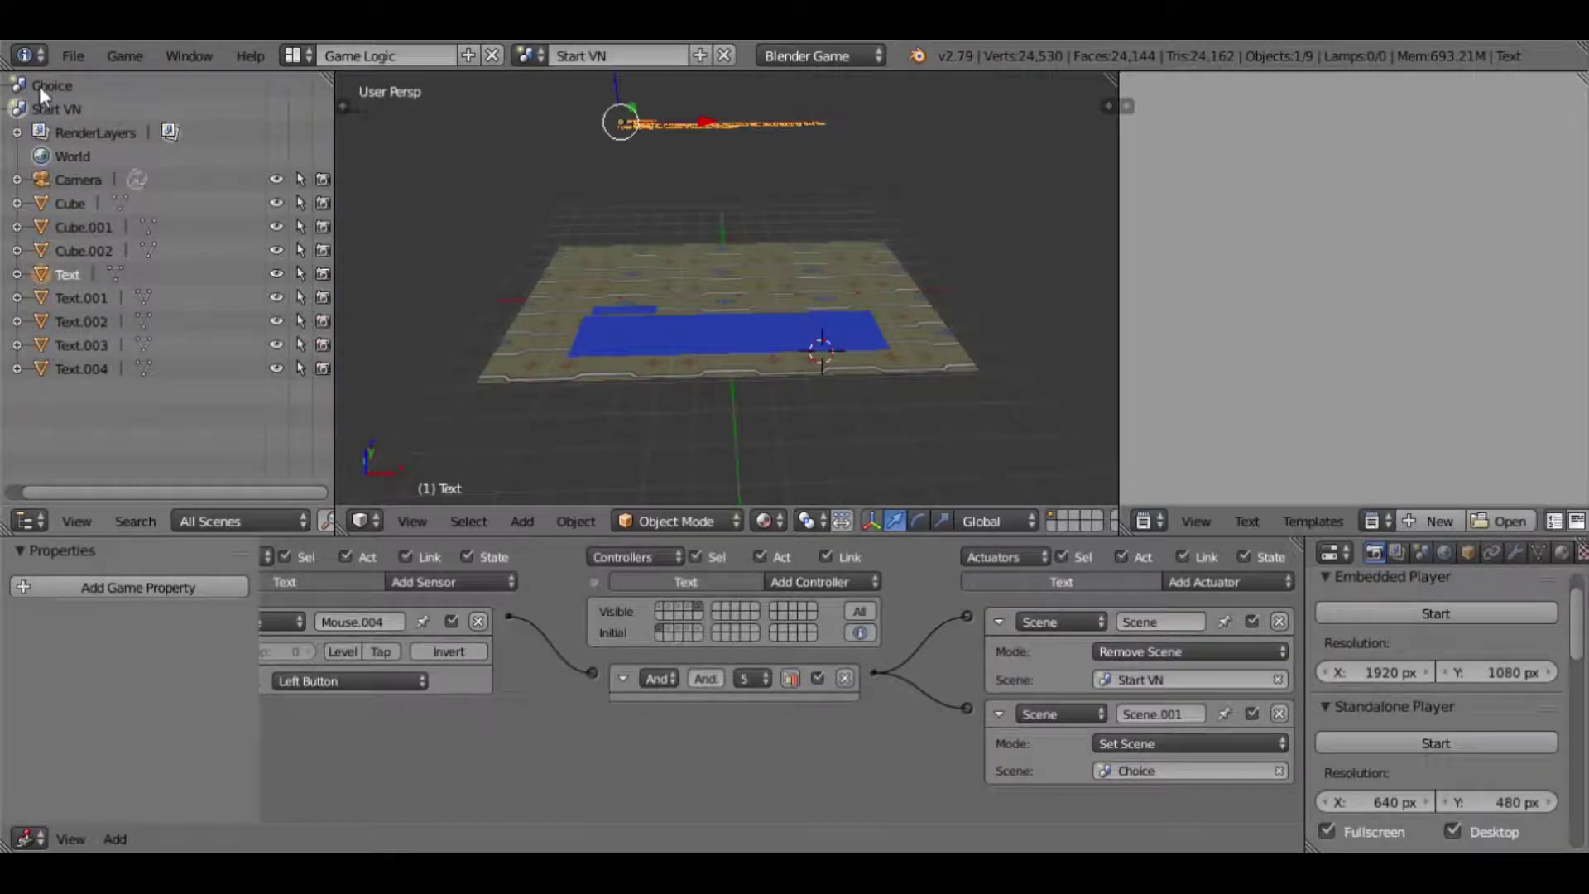
left_click(38, 86)
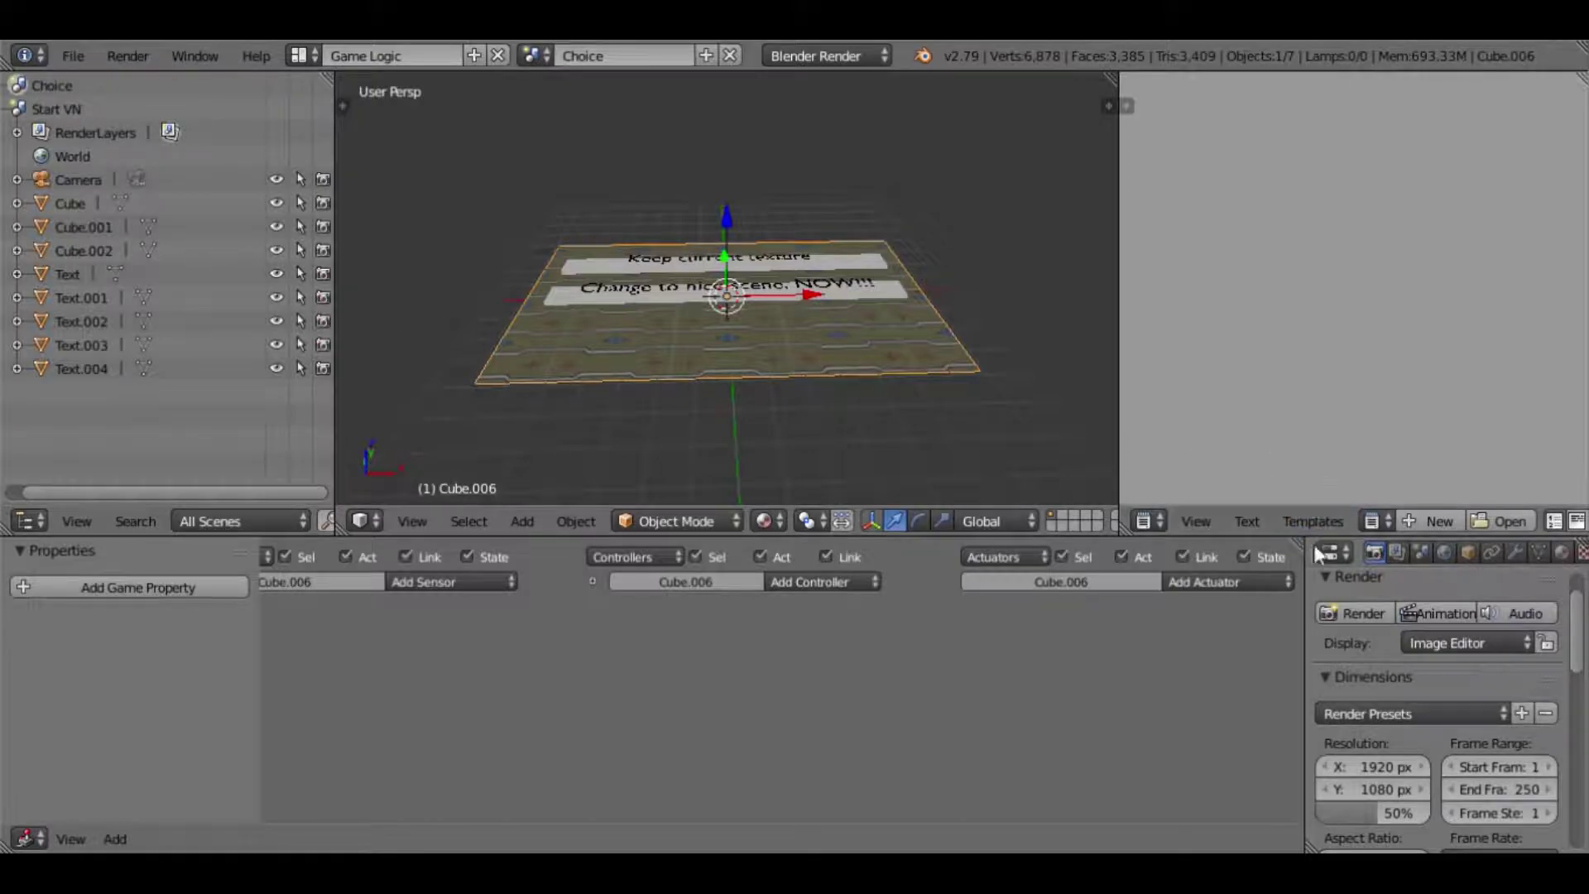
left_click(1444, 553)
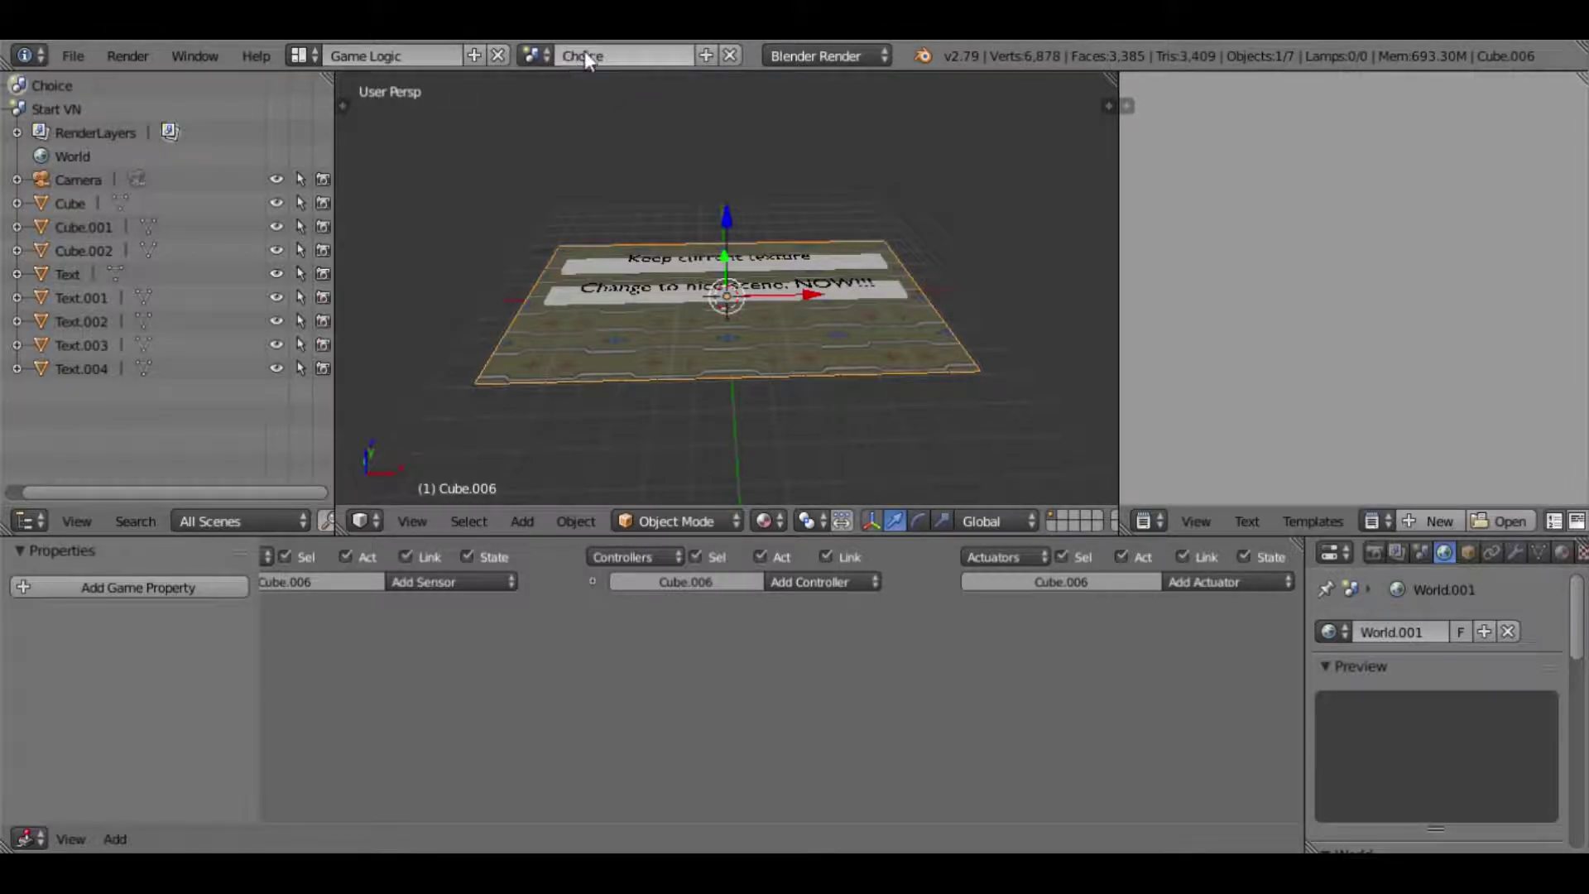
left_click(538, 56)
left_click(561, 113)
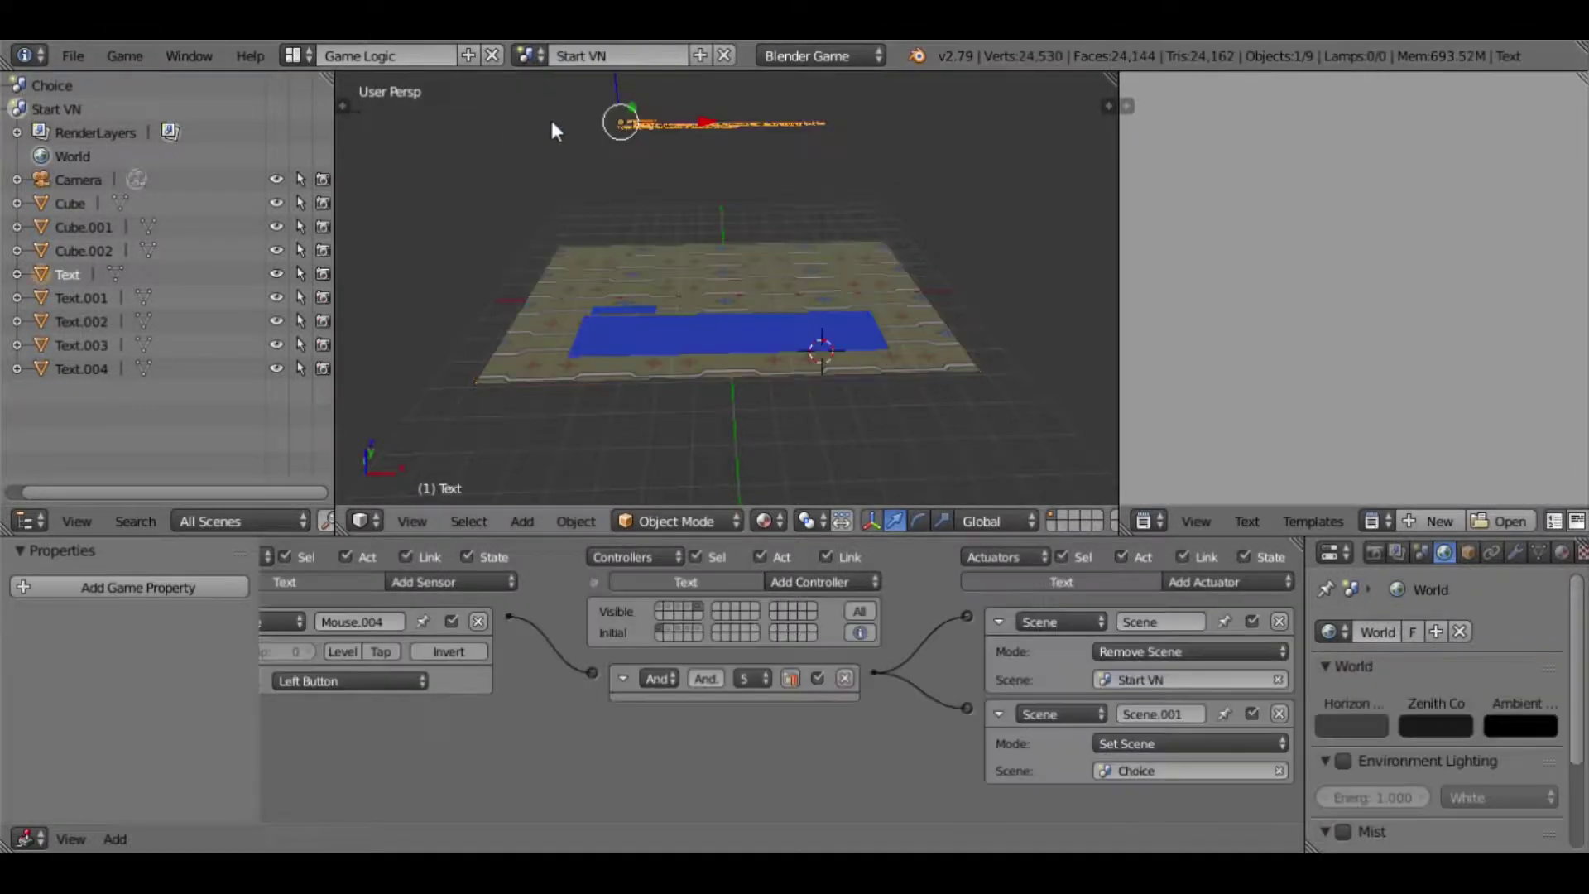
- Return Start VN to camera view and test the game again through to the Choice scene
left_click(1374, 552)
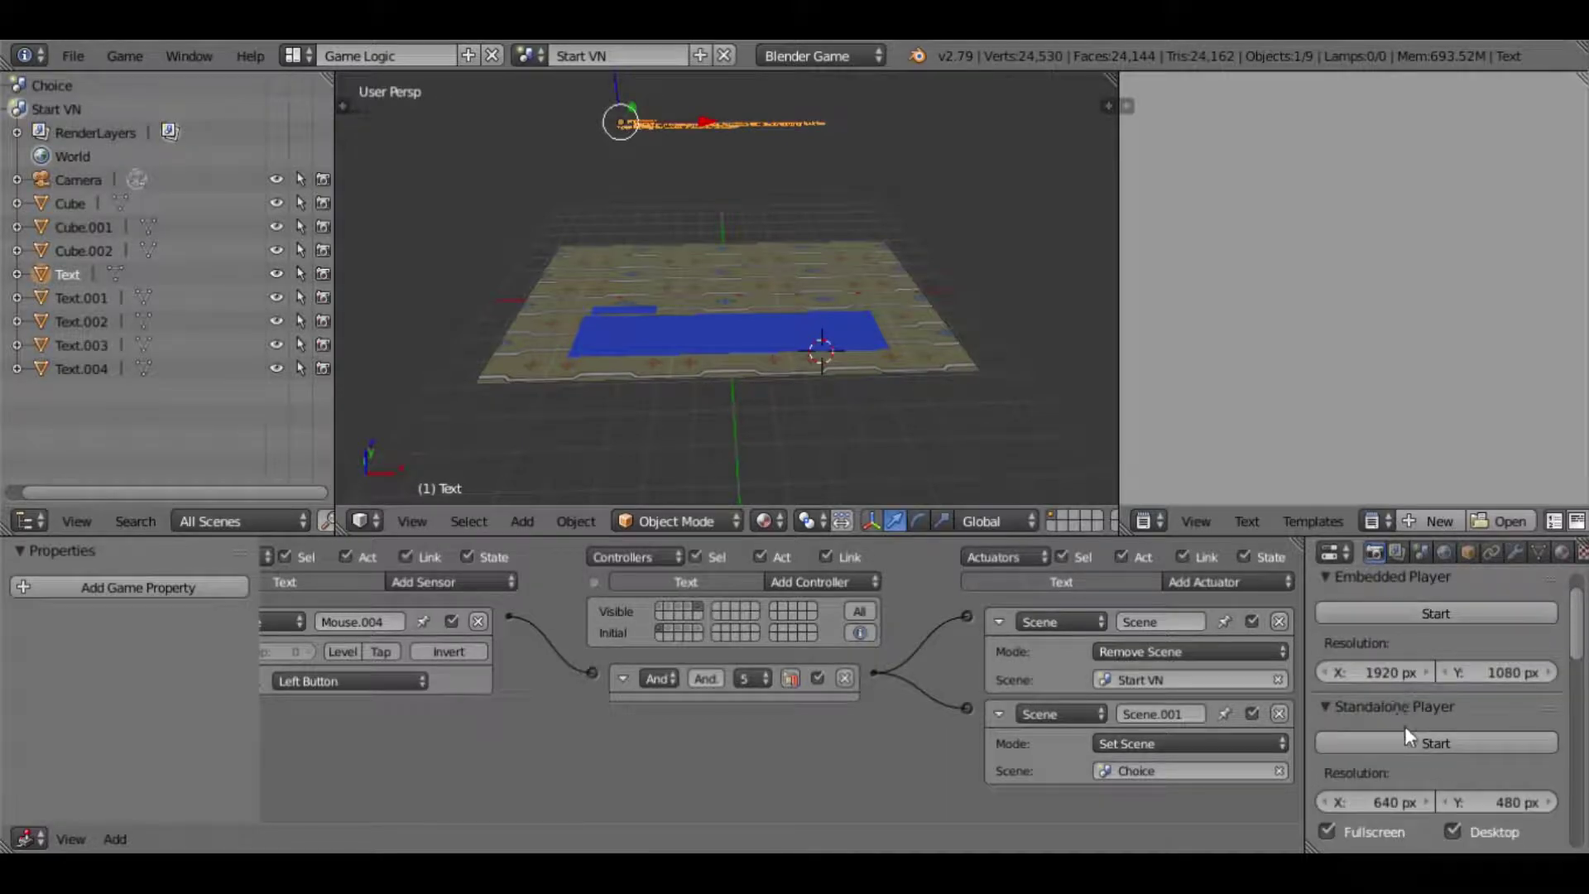
left_click(1395, 613)
key("KP_0")
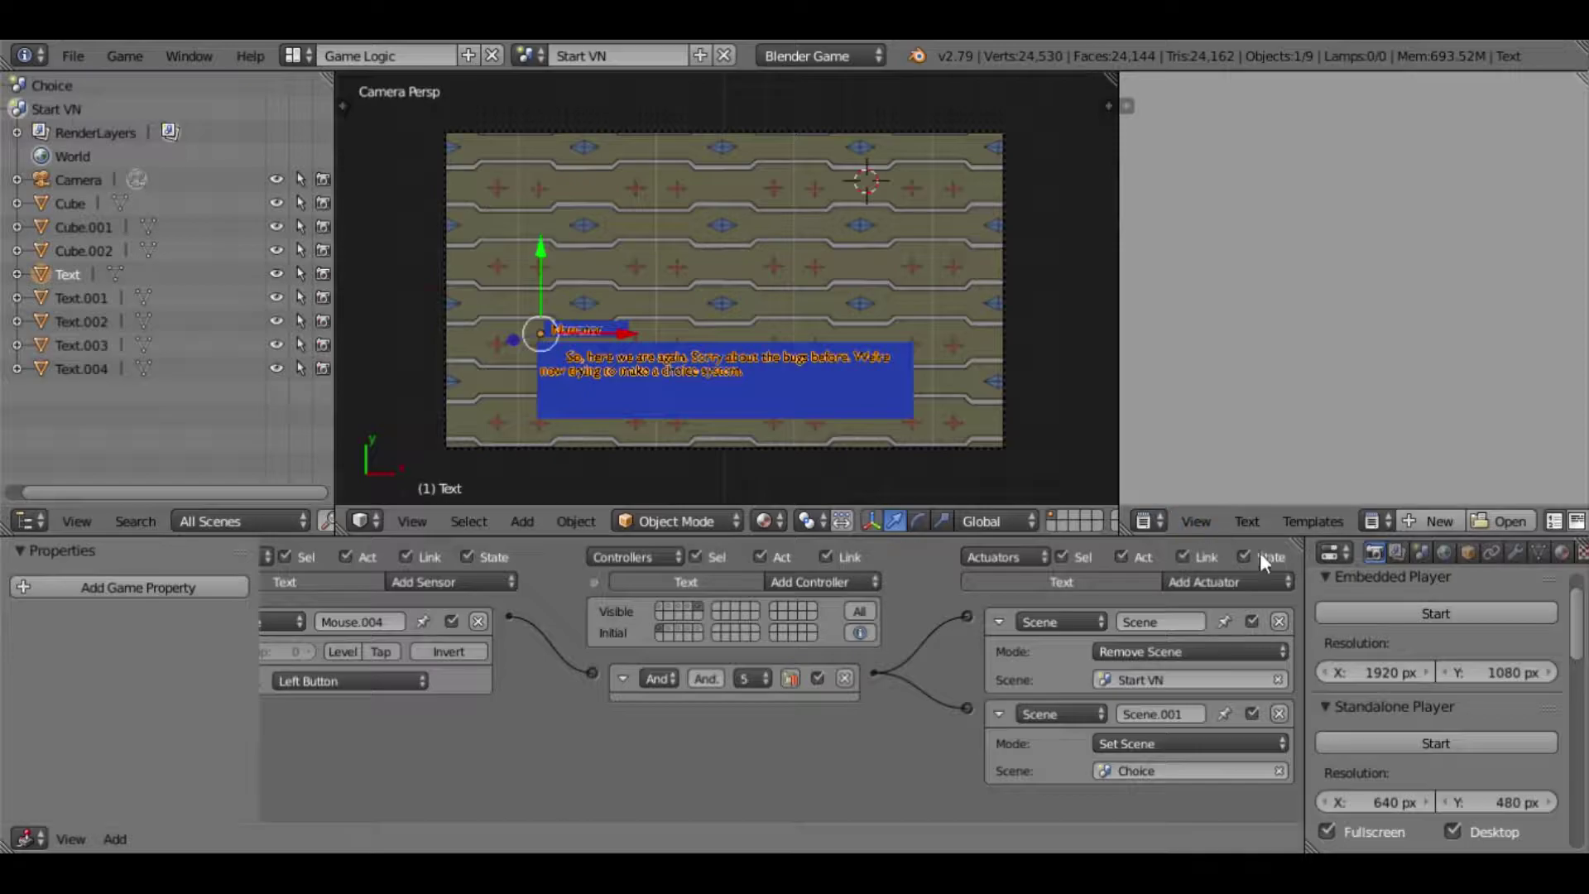
left_click(1343, 608)
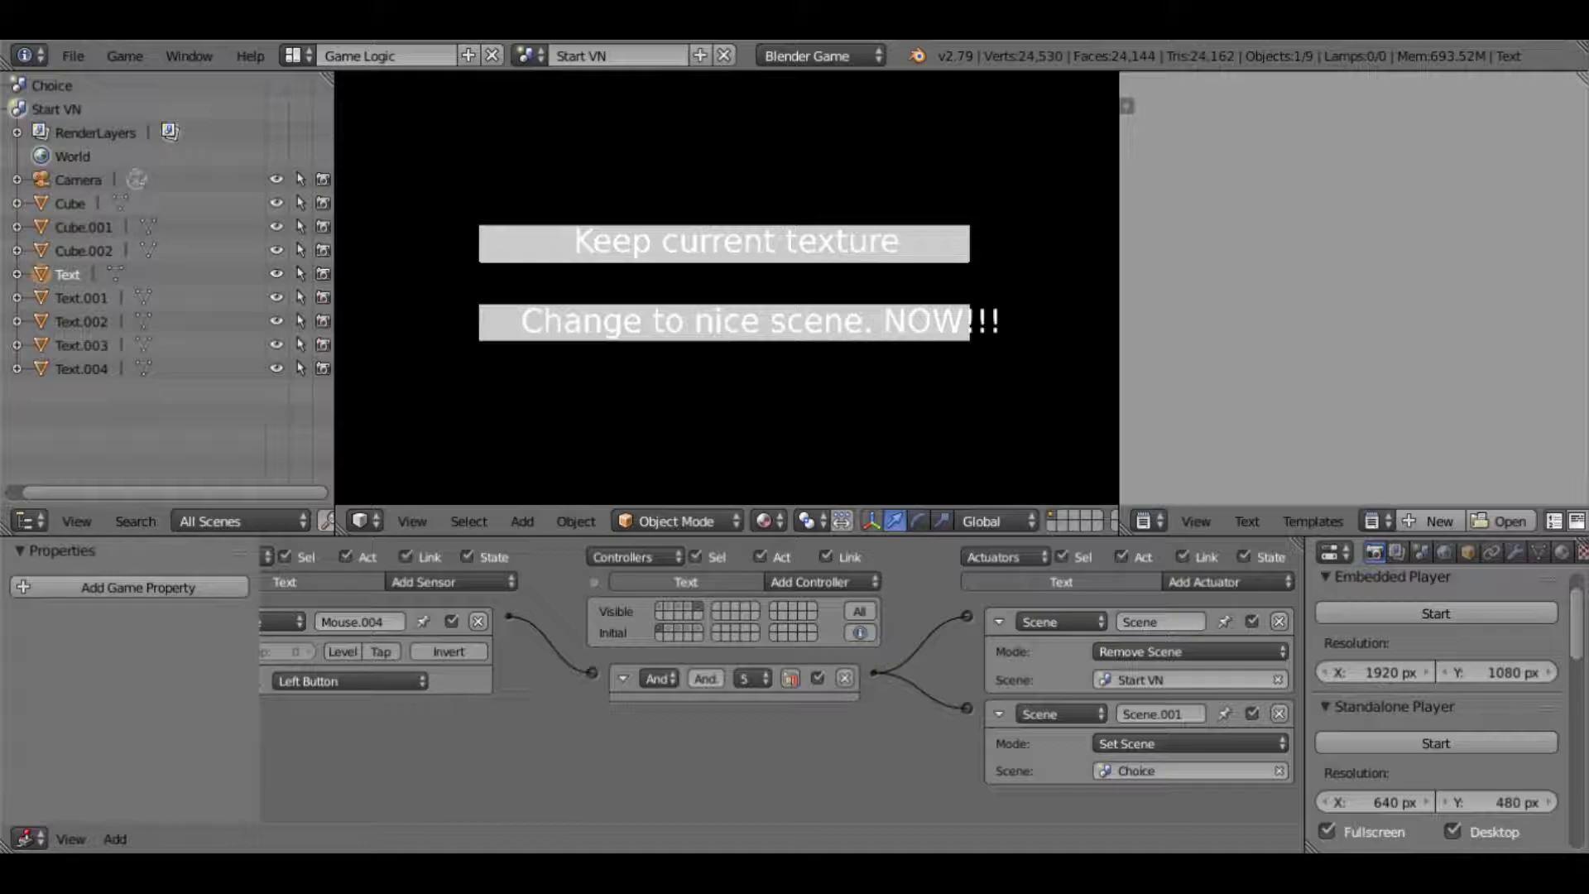
key("Escape")
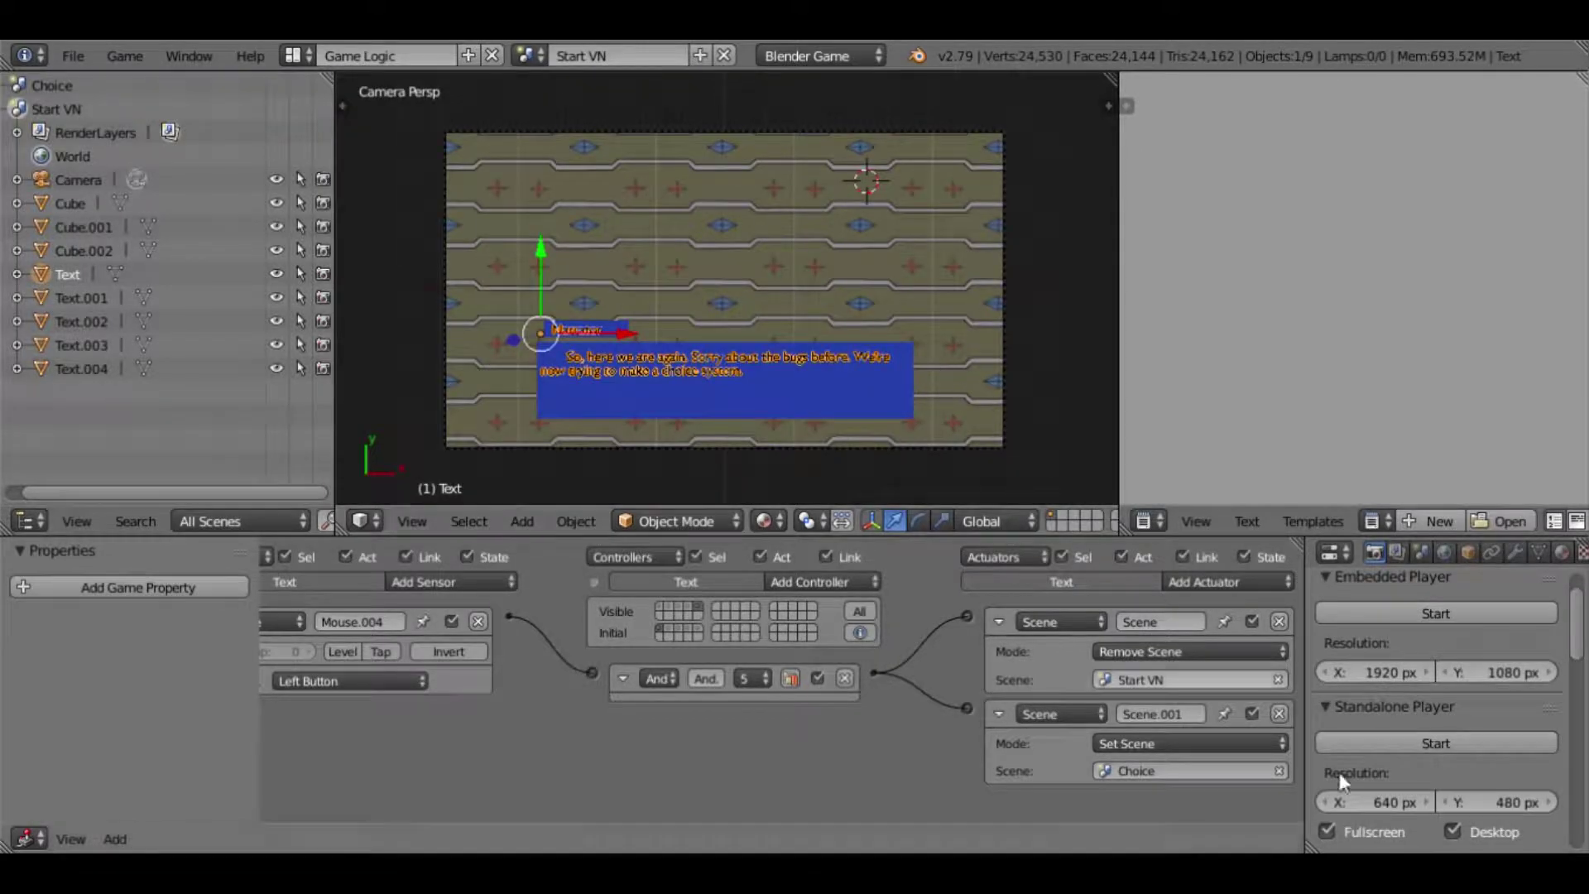
- Enable Mouse Cursor in the game display settings of the Start VN scene
scroll(1397, 745, "down", 8)
scroll(1397, 737, "down", 2)
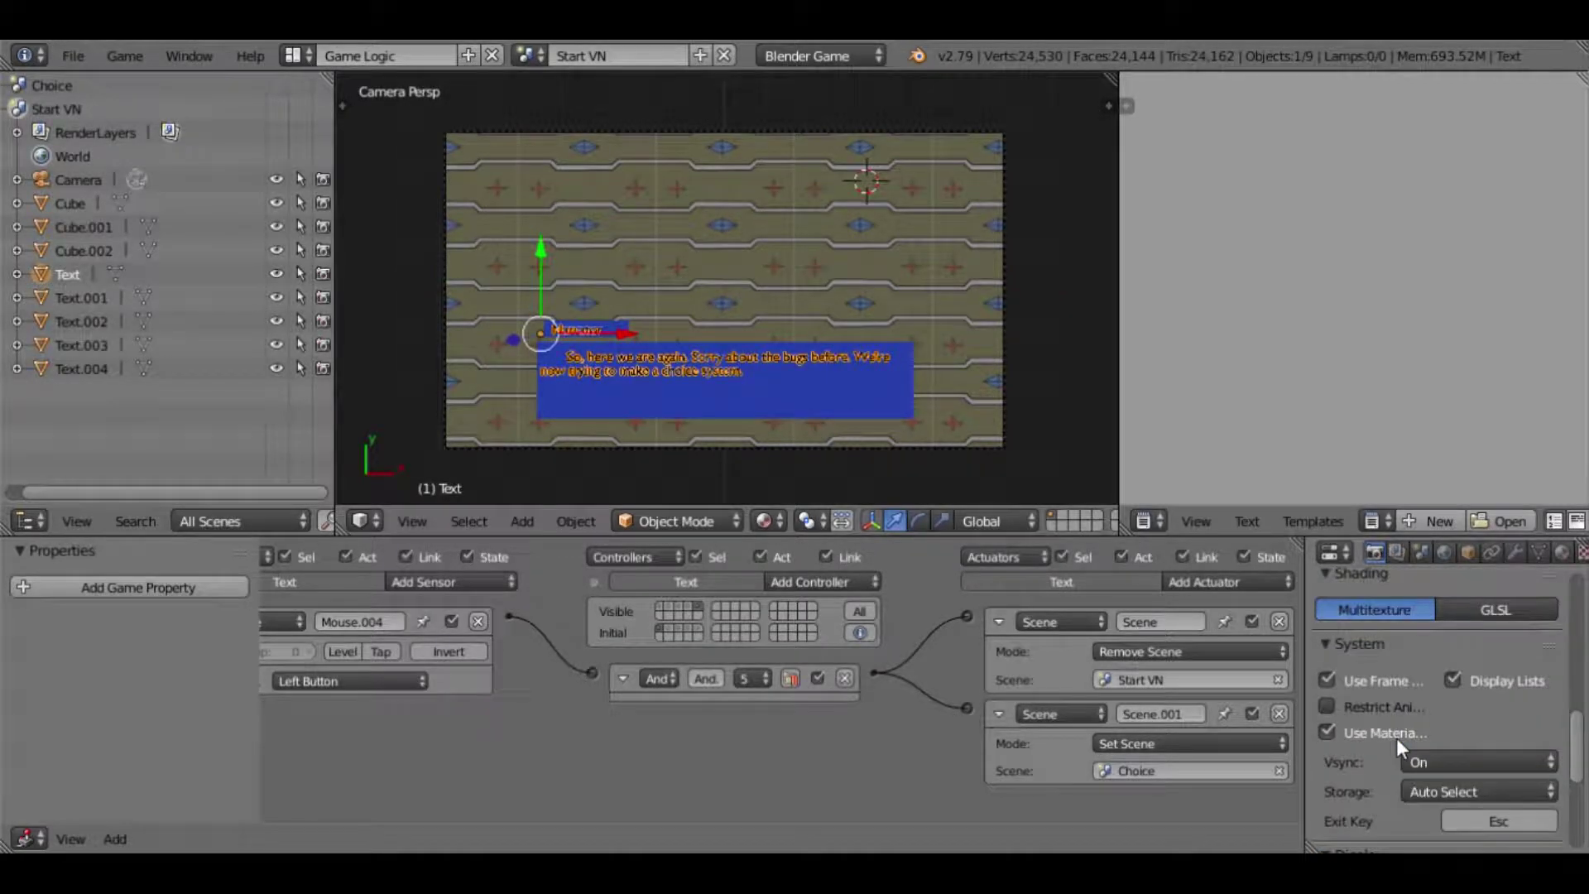
scroll(1397, 737, "down", 6)
left_click(1453, 709)
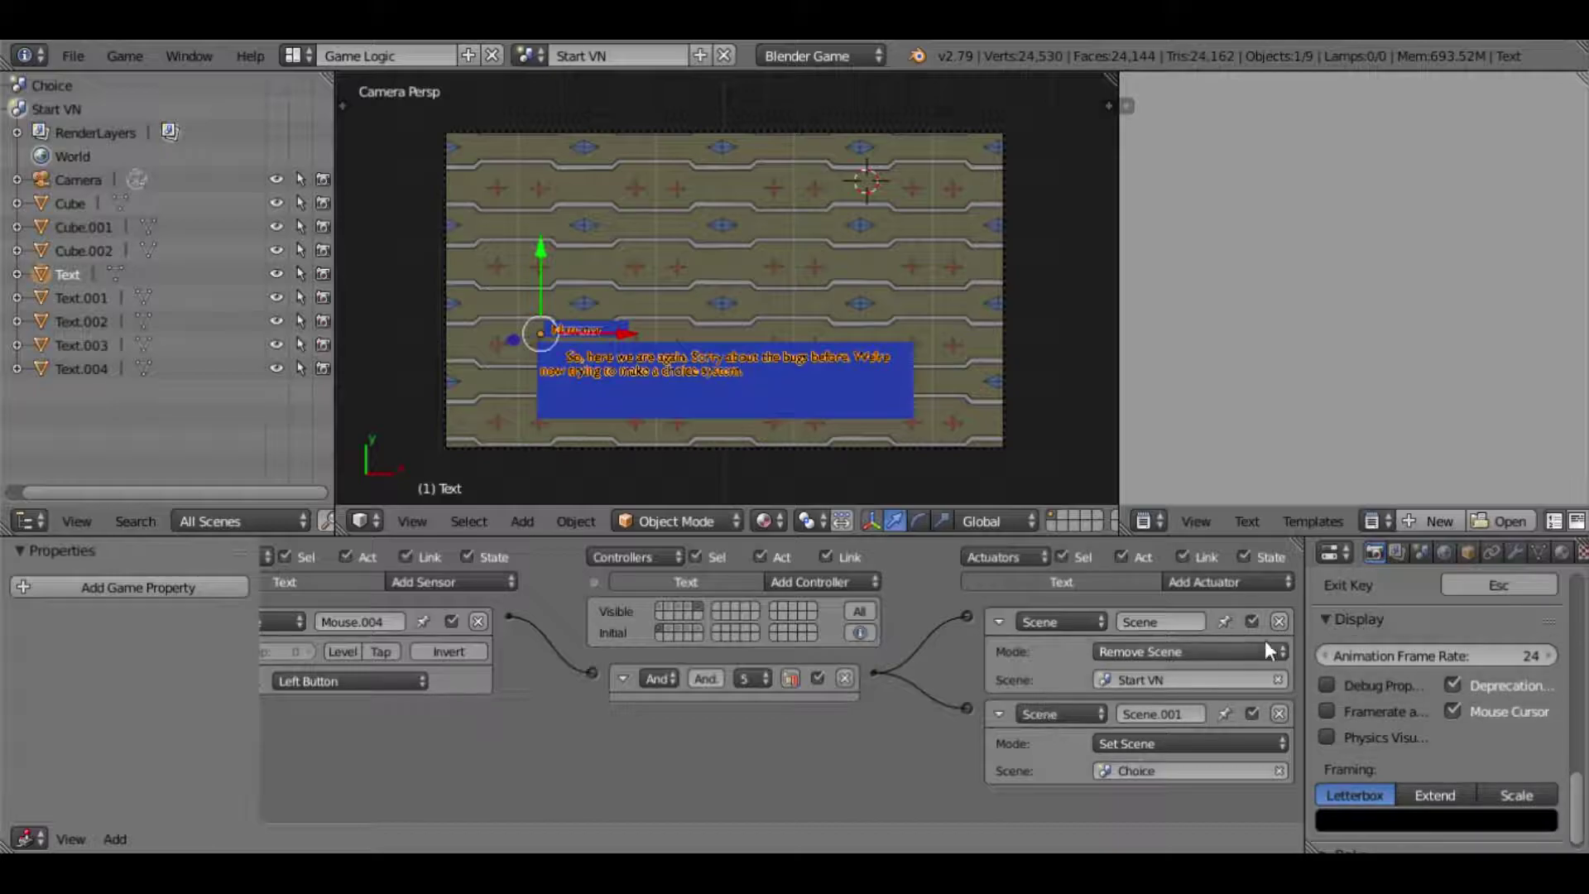
- Delete the dialogue text's Remove Scene actuator and replay the game through to the choice bars
left_click(1282, 620)
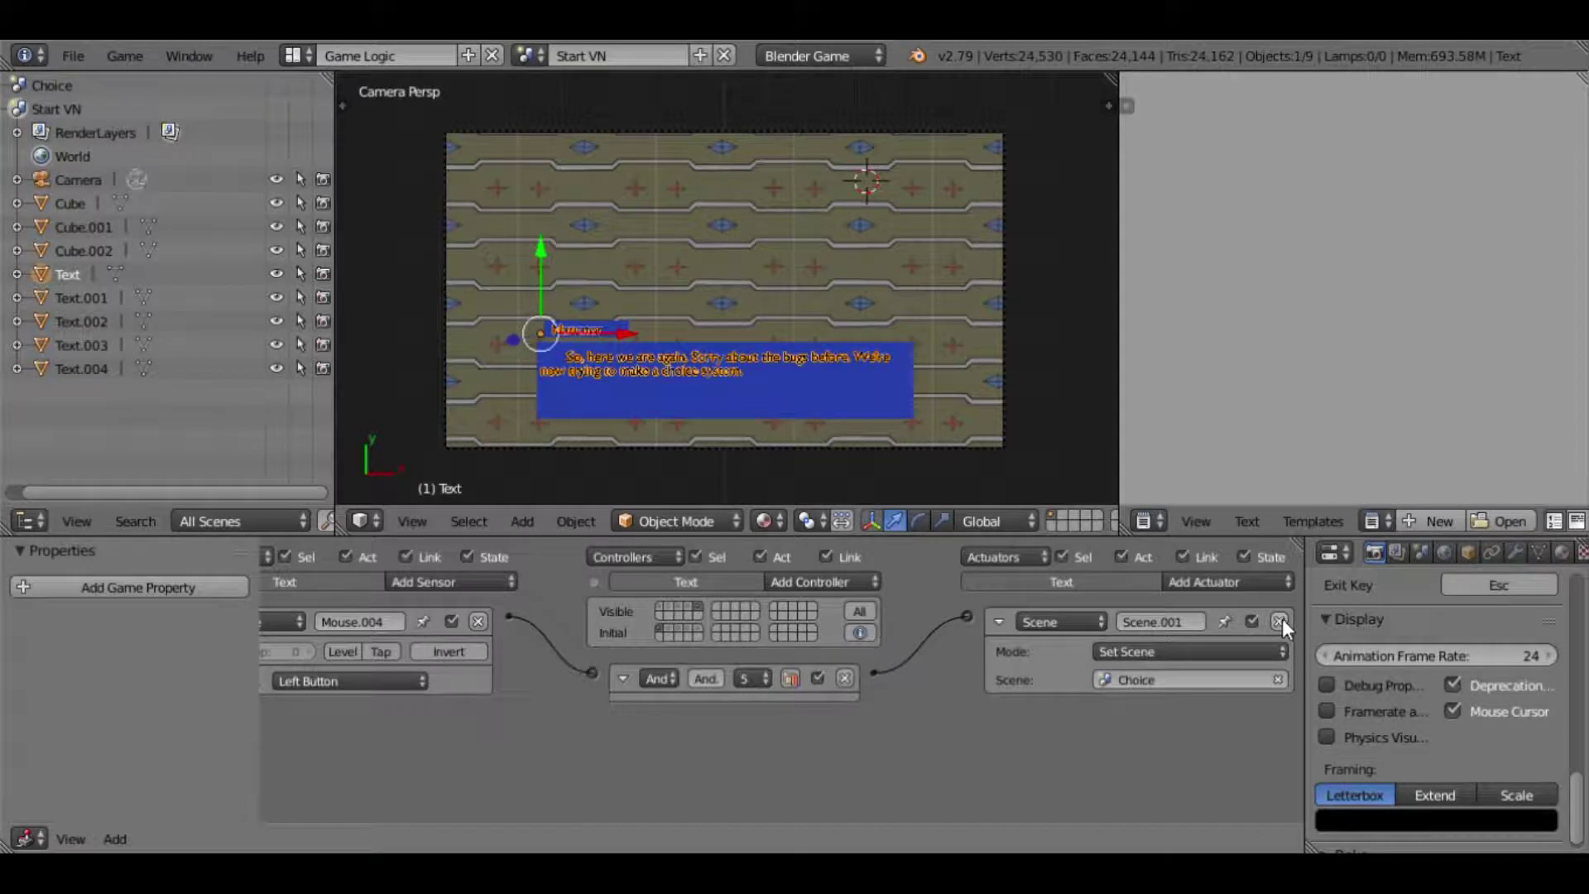
scroll(1407, 646, "up", 12)
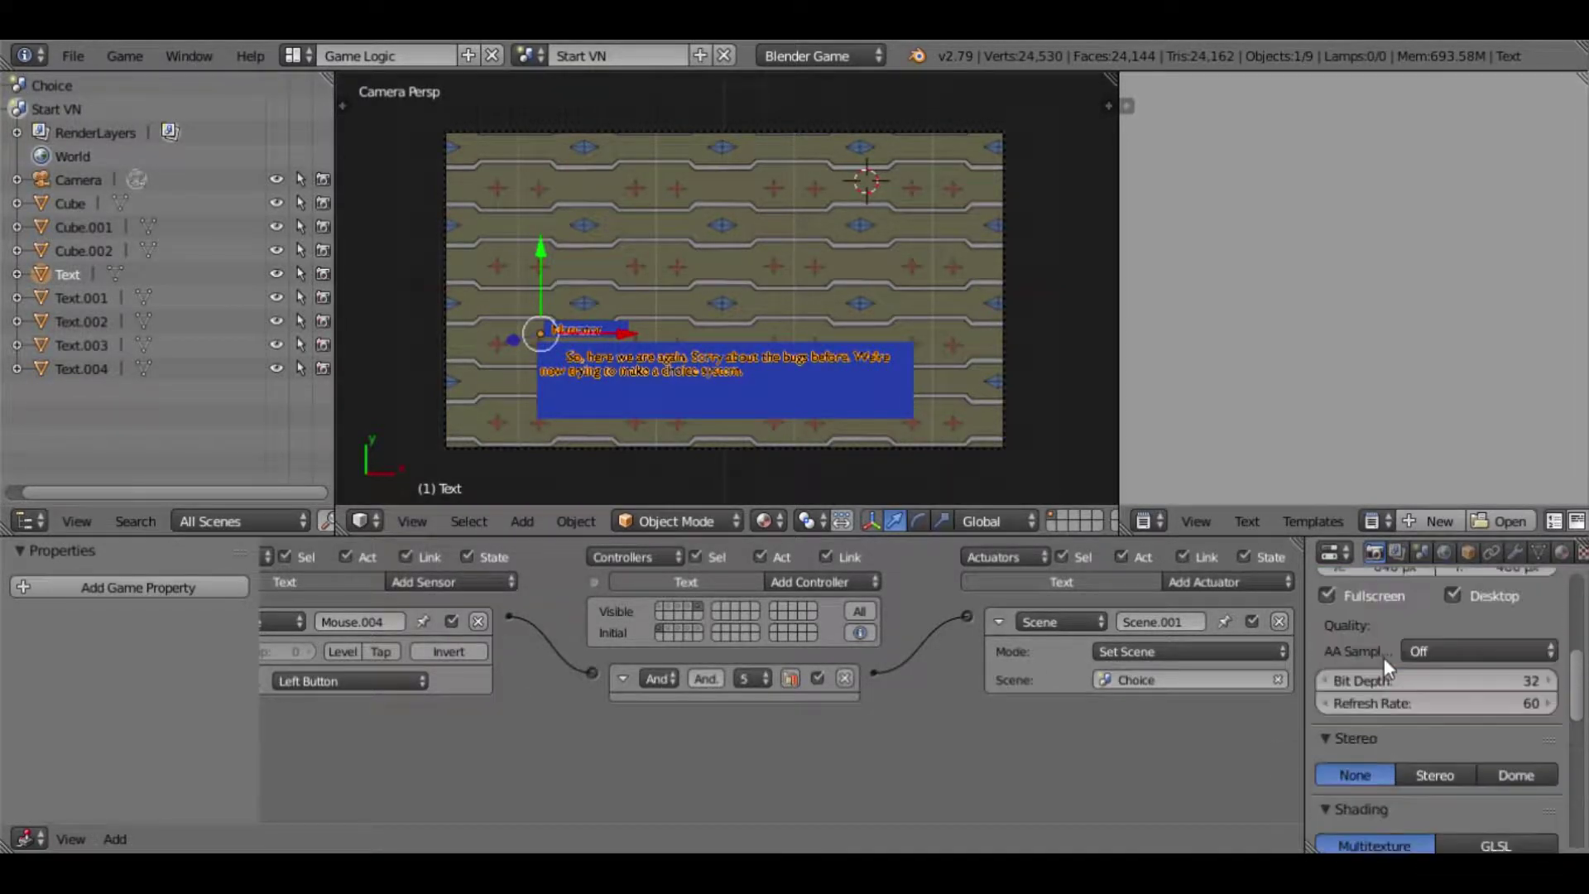
scroll(1379, 695, "up", 3)
left_click(1386, 659)
left_click(1384, 654)
left_click(1384, 654)
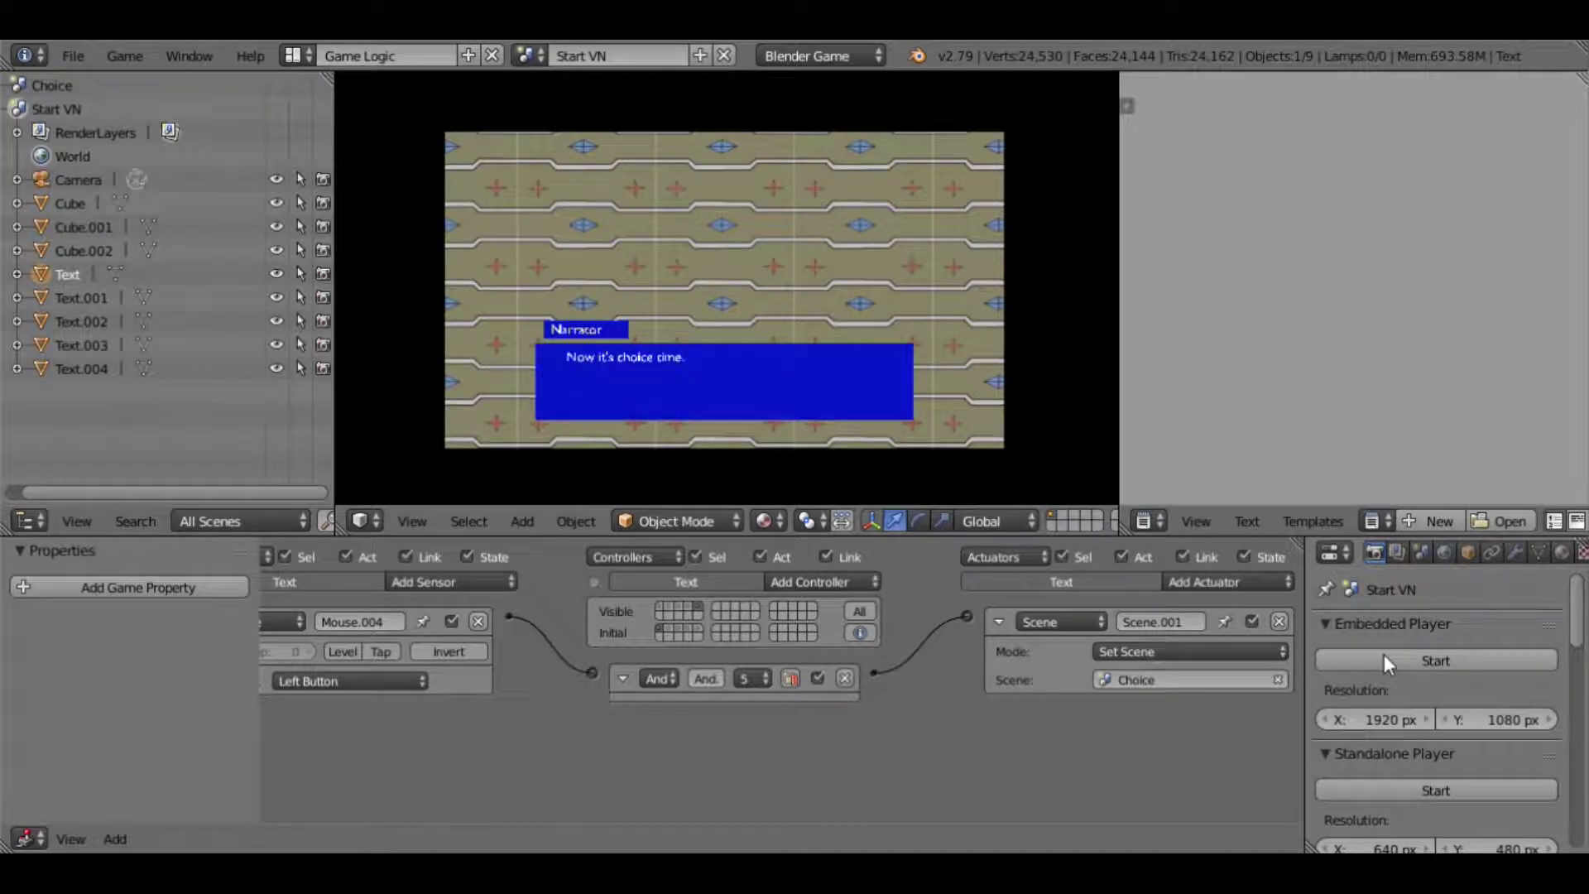
left_click(1384, 653)
left_click(1384, 654)
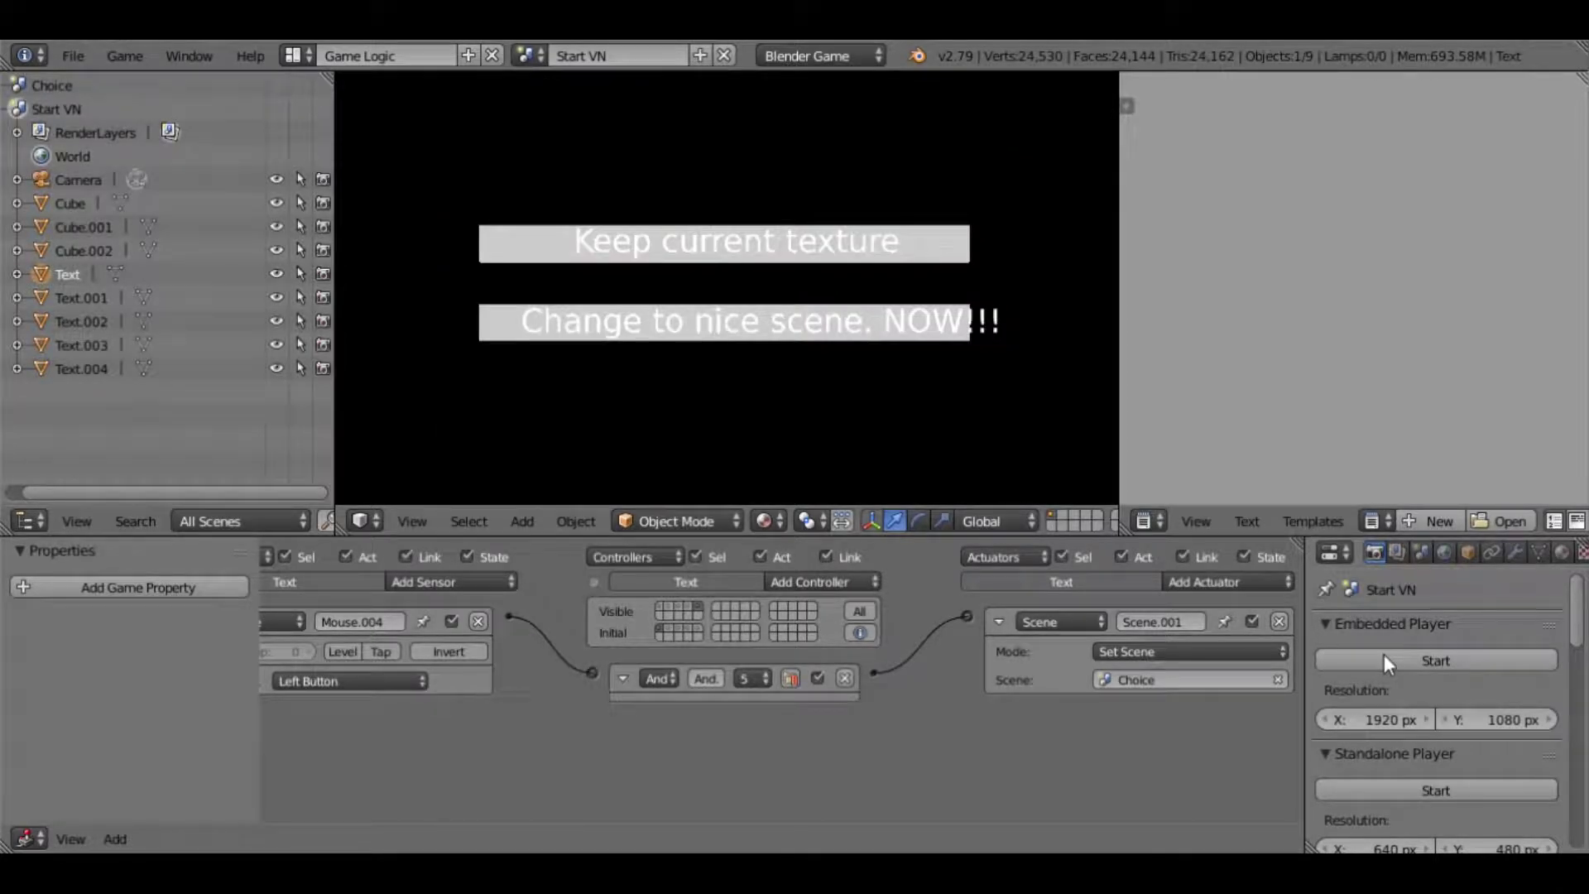
key("Escape")
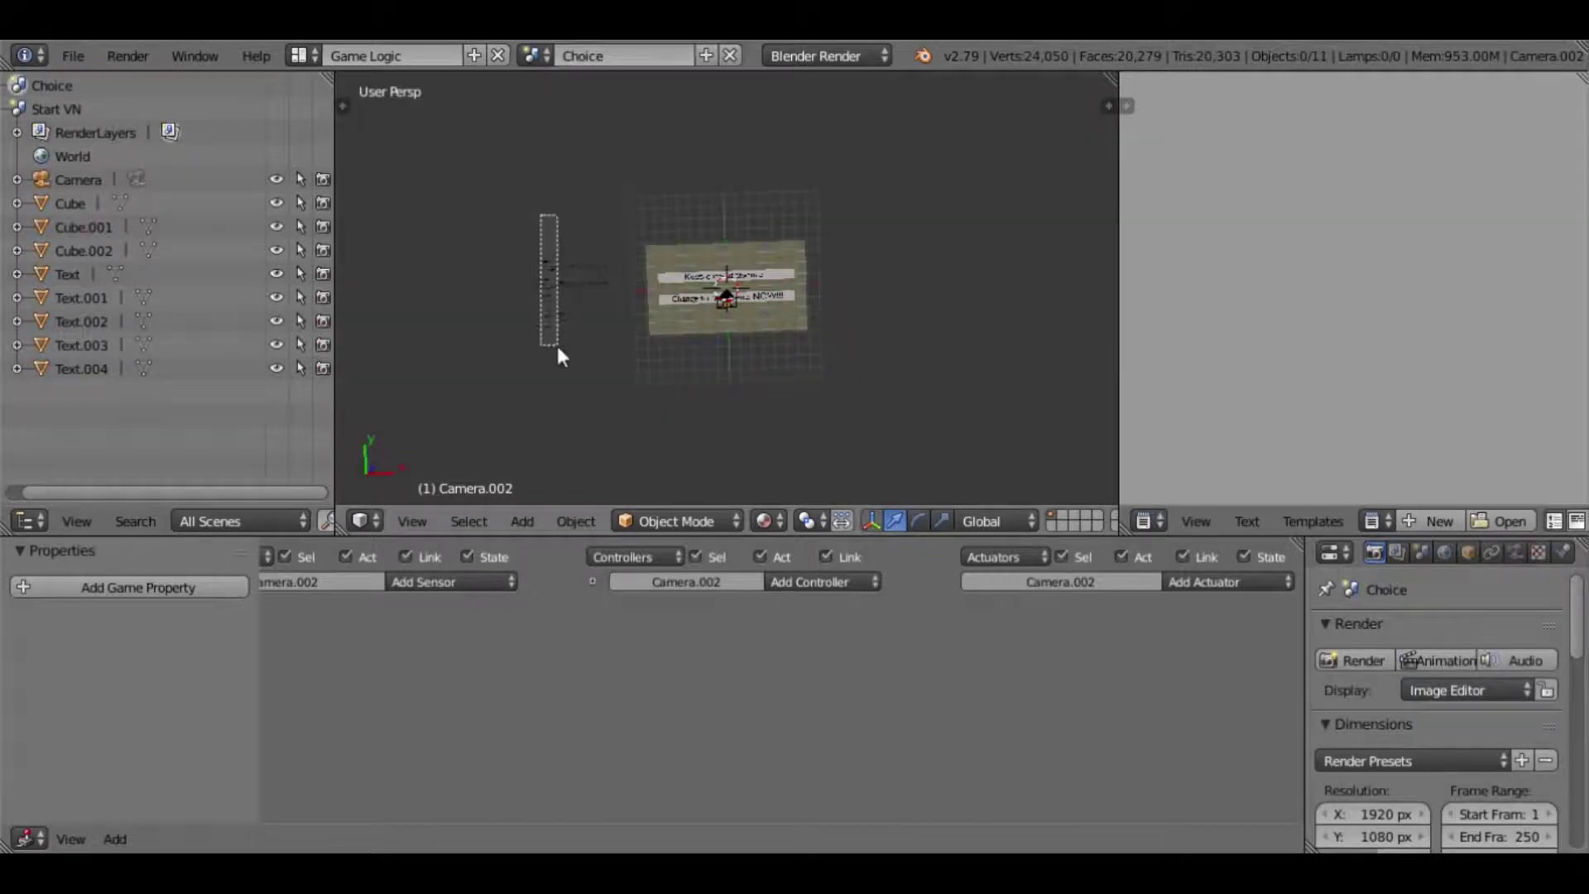
- Delete the four selected text objects beside the background plane in the Choice scene and return to camera view
key("x")
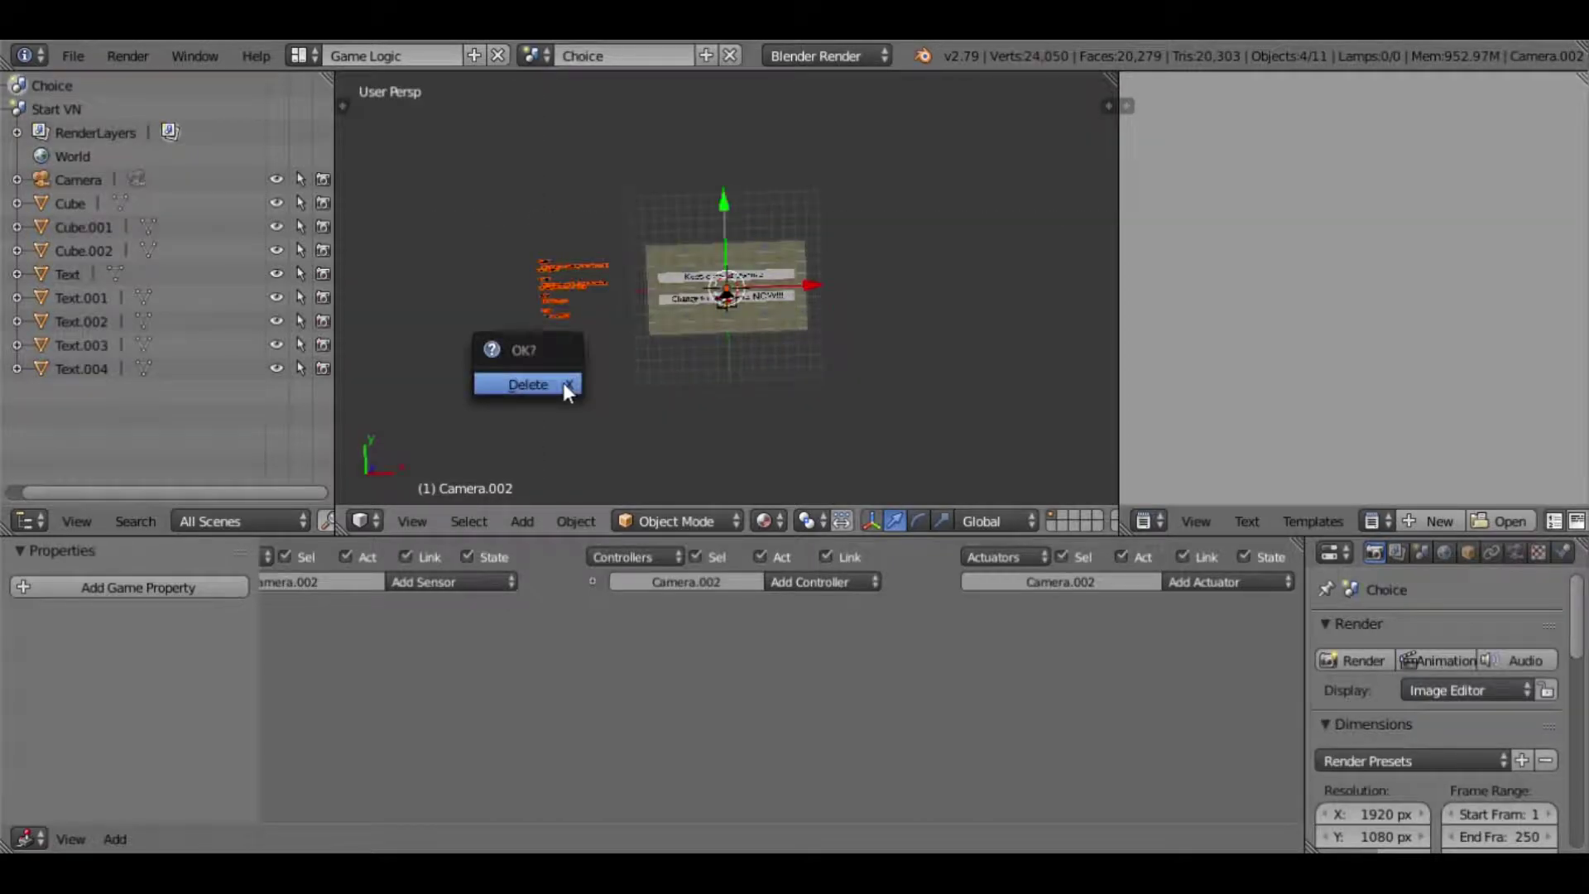
left_click(561, 388)
scroll(654, 370, "up", 2)
scroll(650, 362, "up", 3)
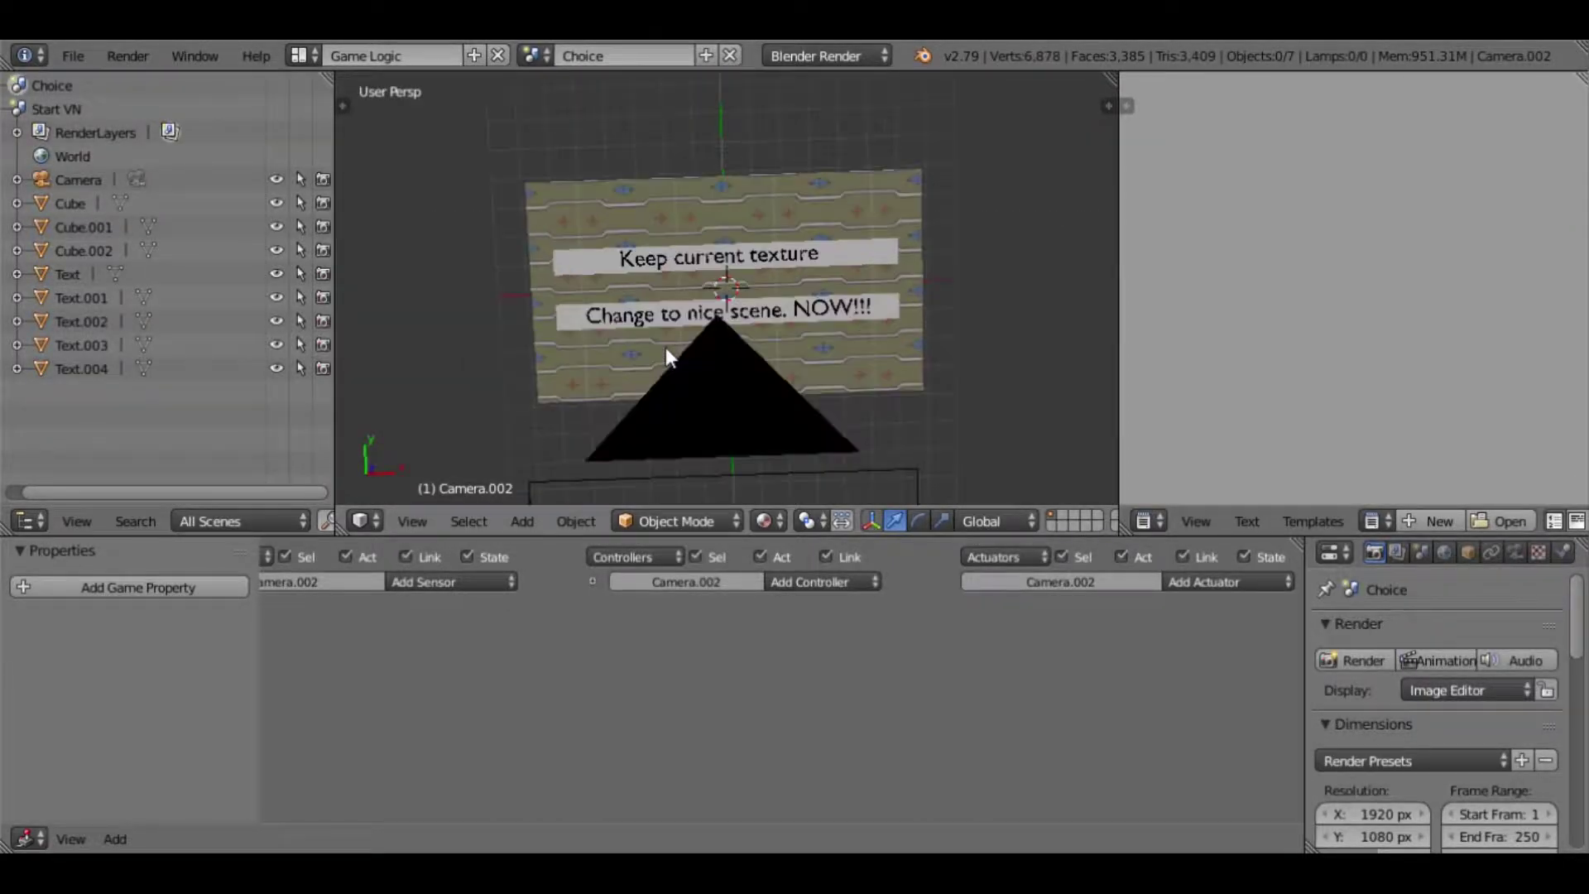
key("KP_0")
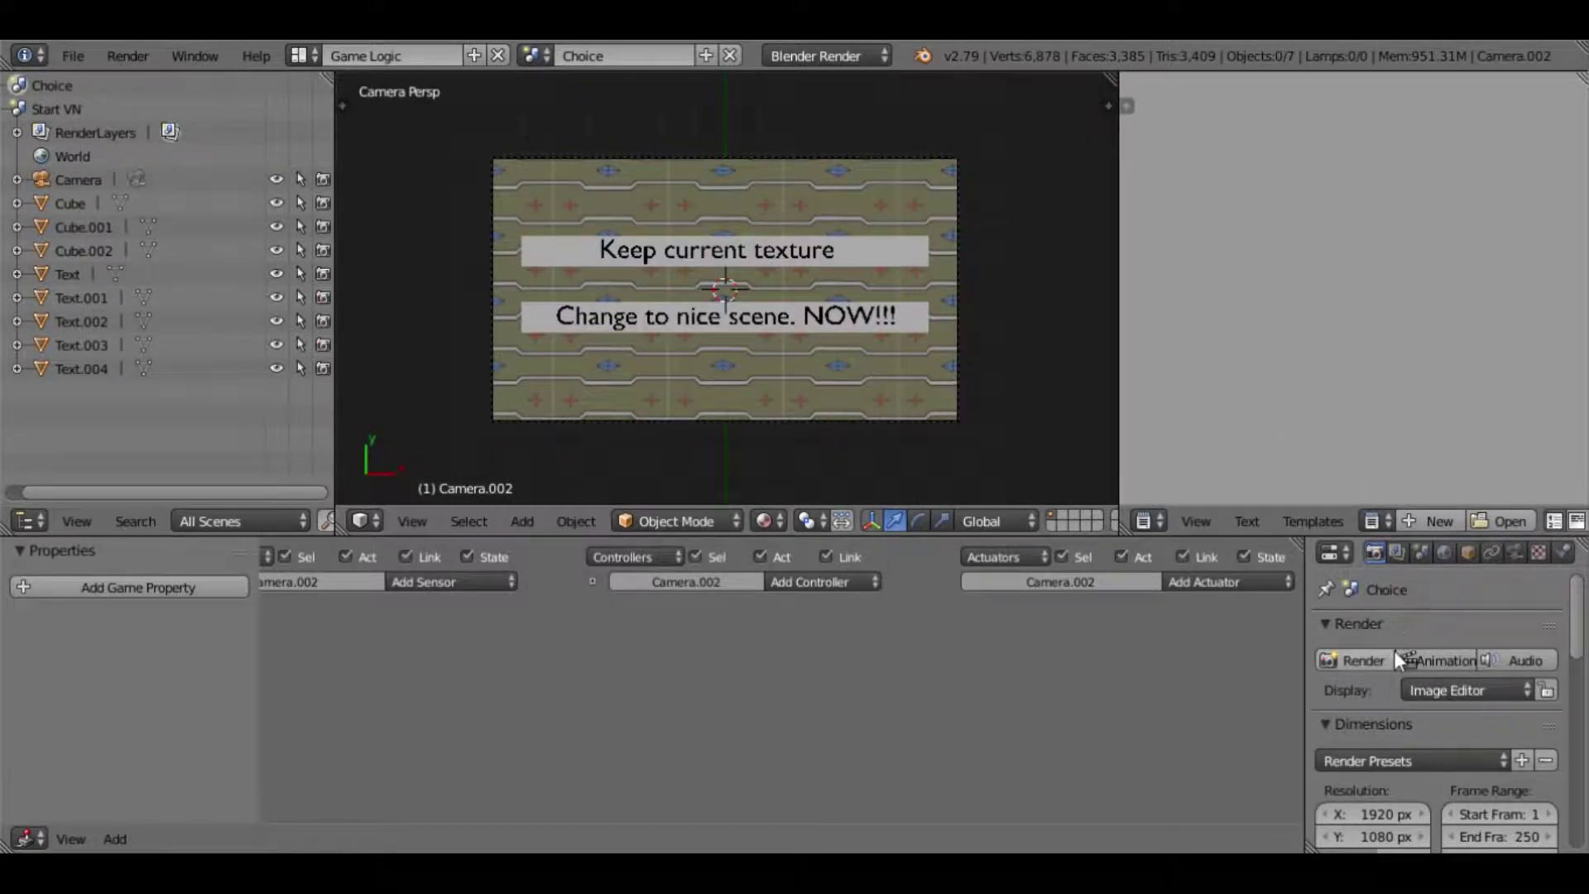
- Set the Choice scene's engine to Blender Game
scroll(1401, 602, "down", 4)
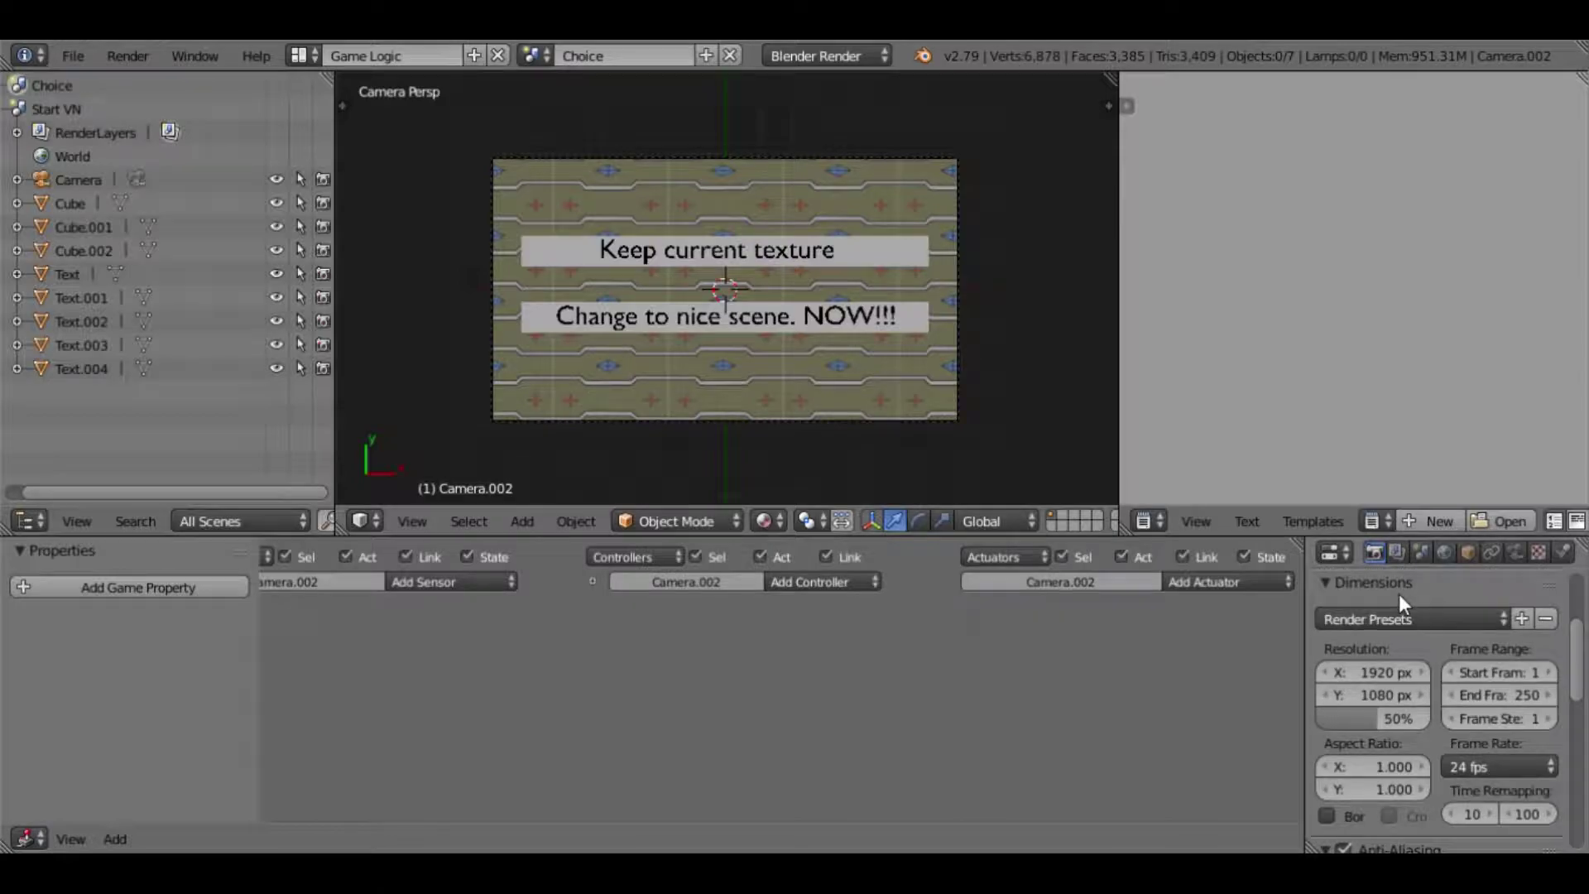
left_click(856, 55)
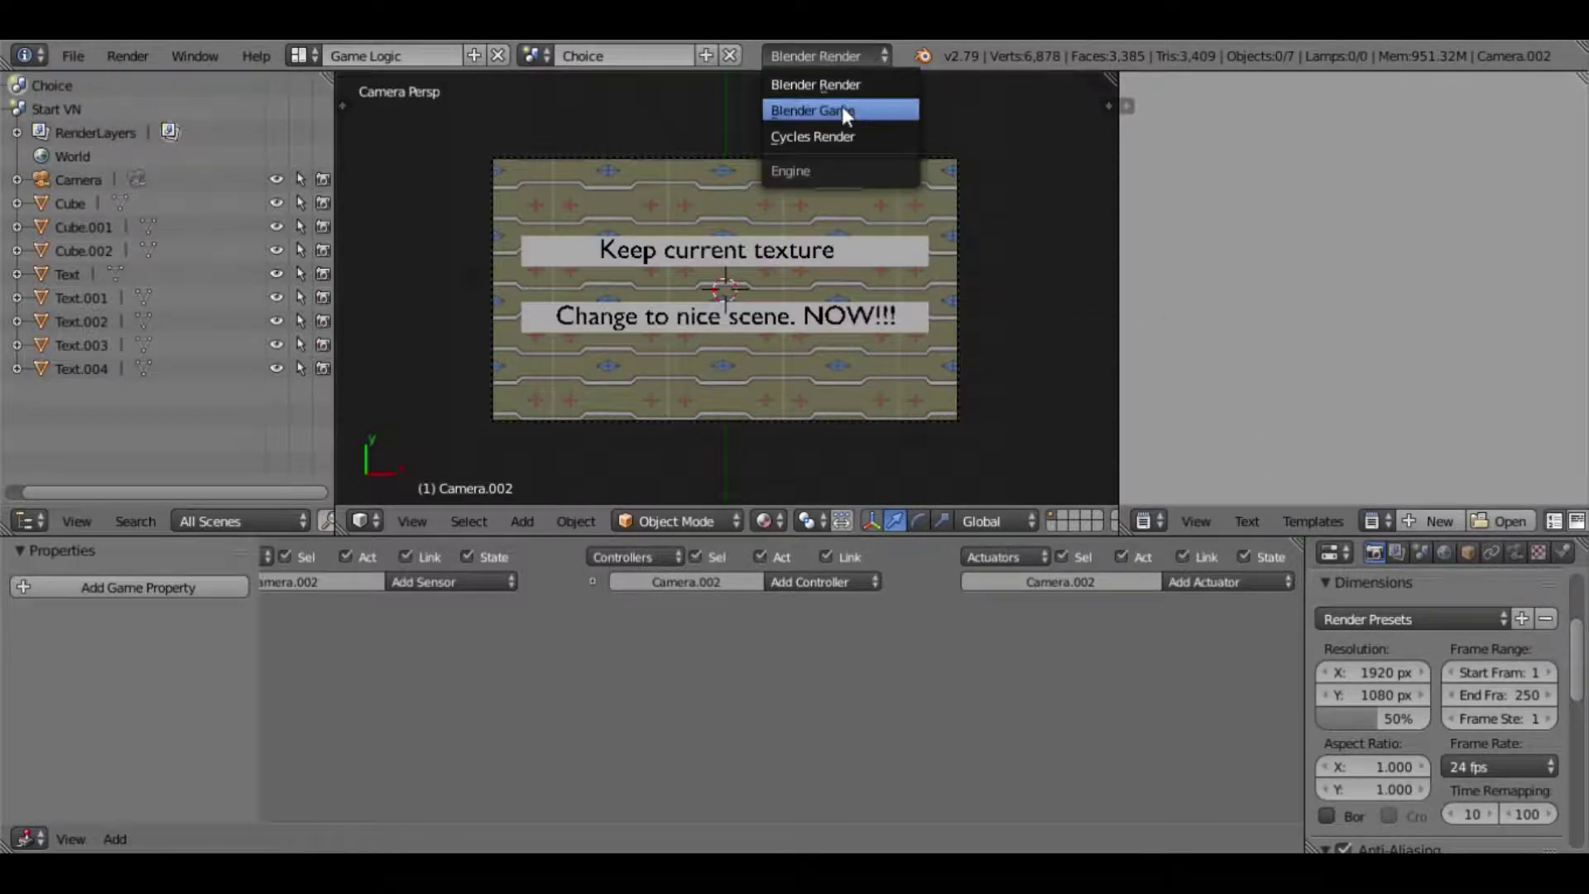
left_click(840, 105)
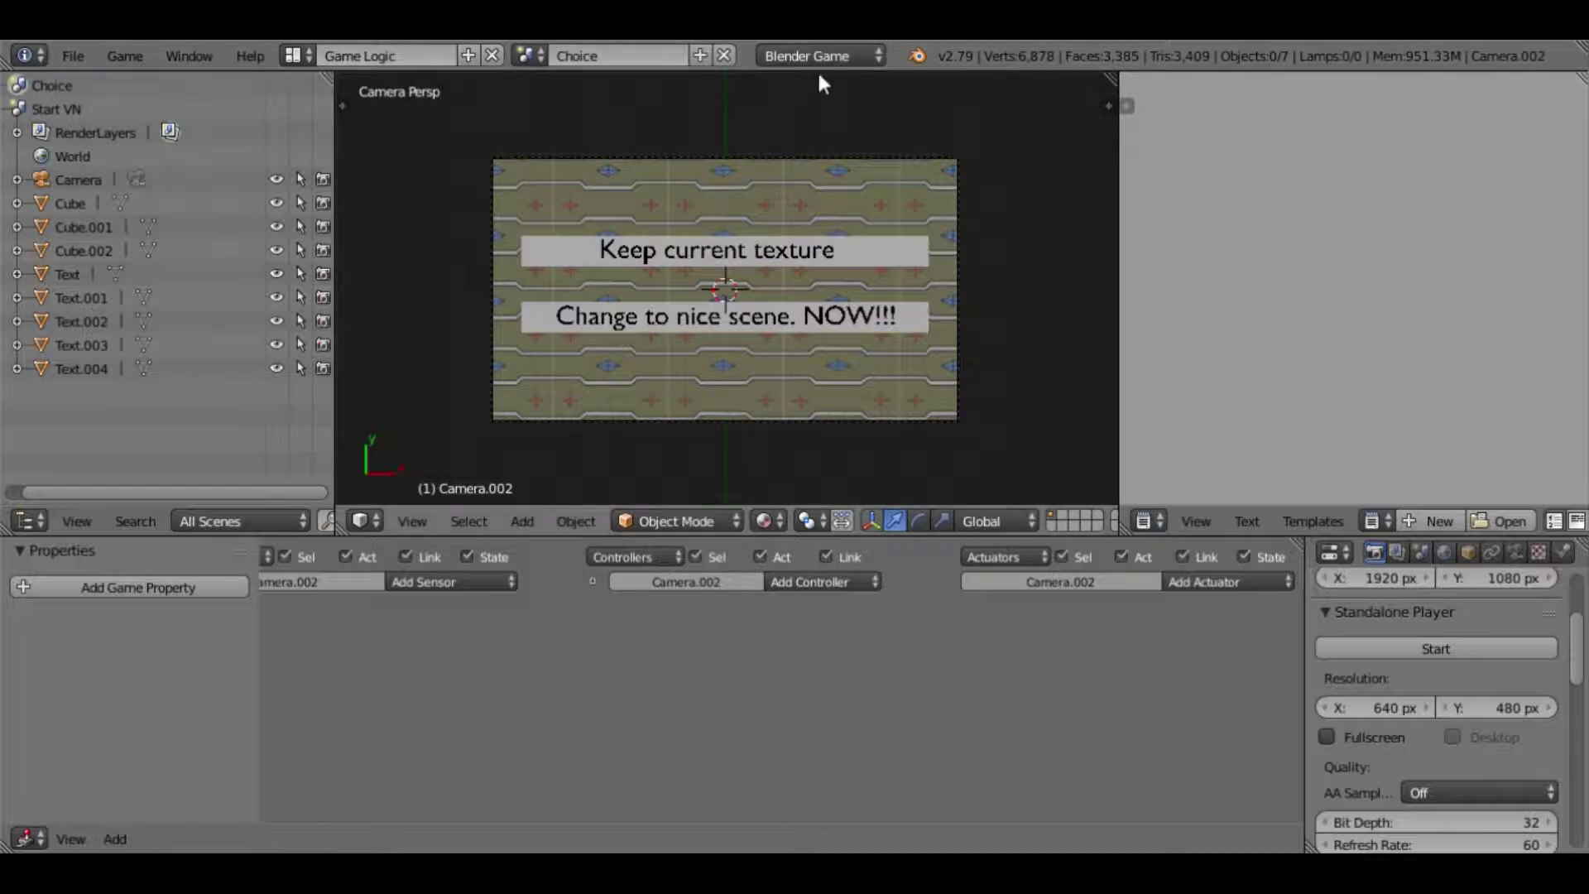
- Test-play the Choice scene in the embedded player three times, ending the game after each run
scroll(1408, 703, "up", 4)
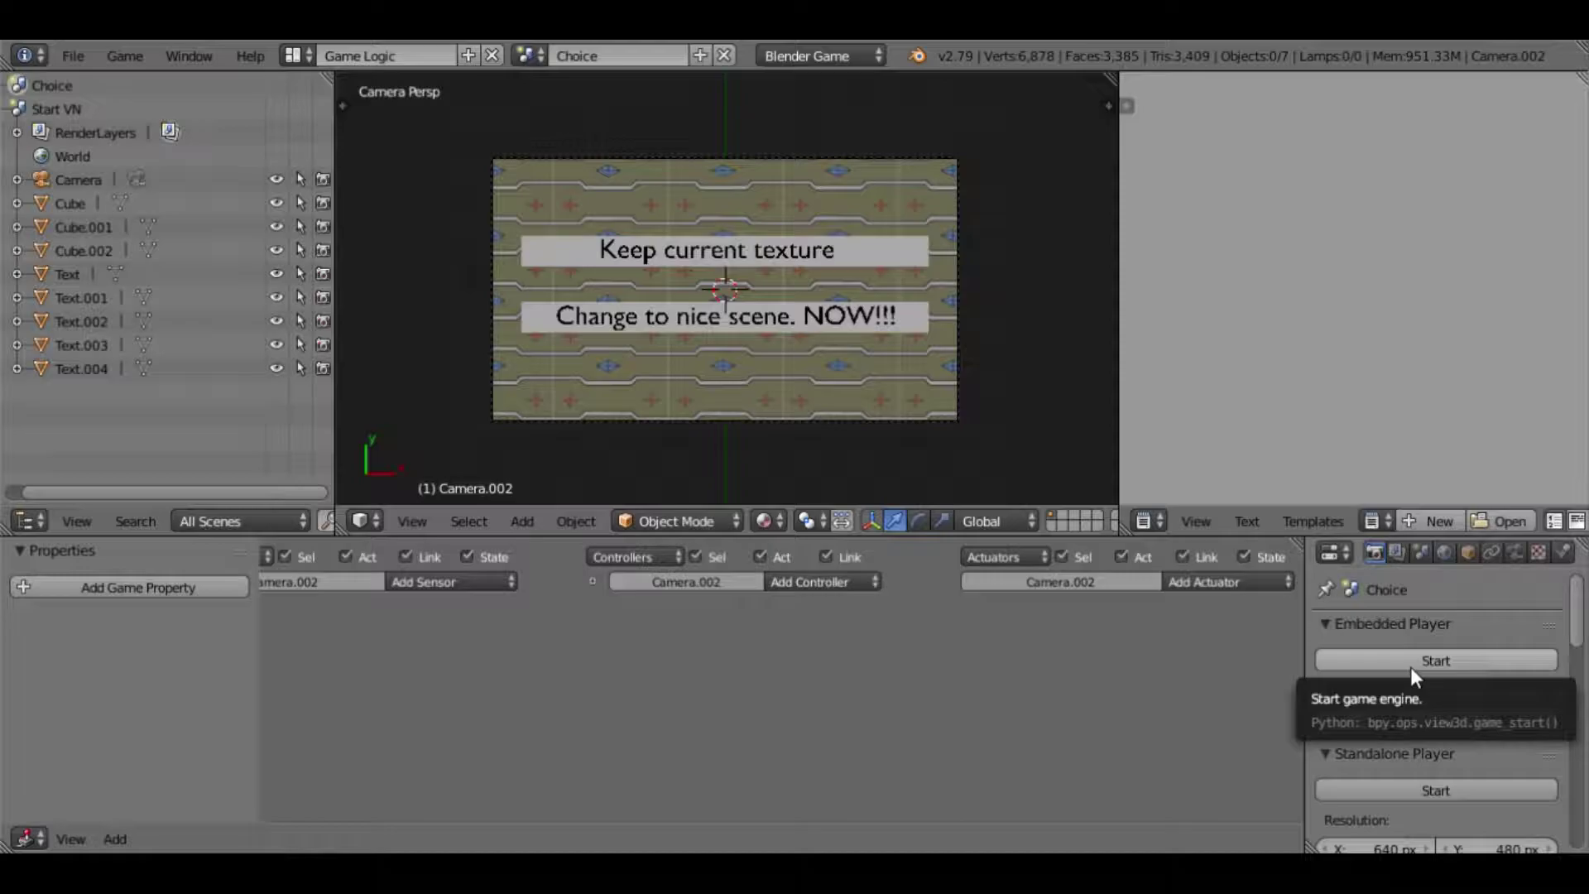
left_click(1410, 667)
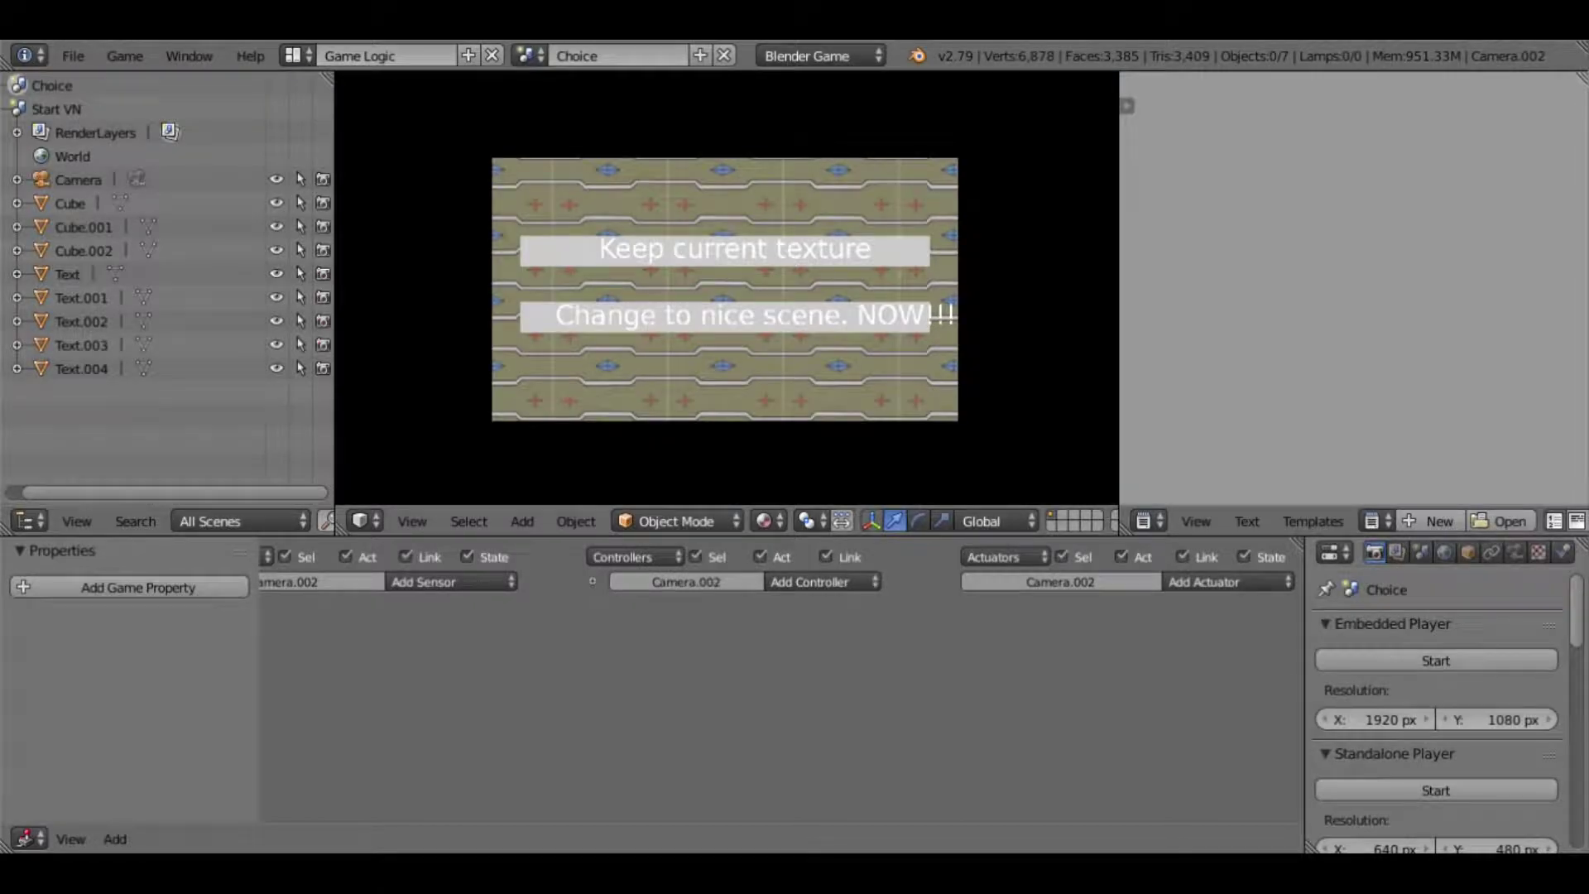
key("Escape")
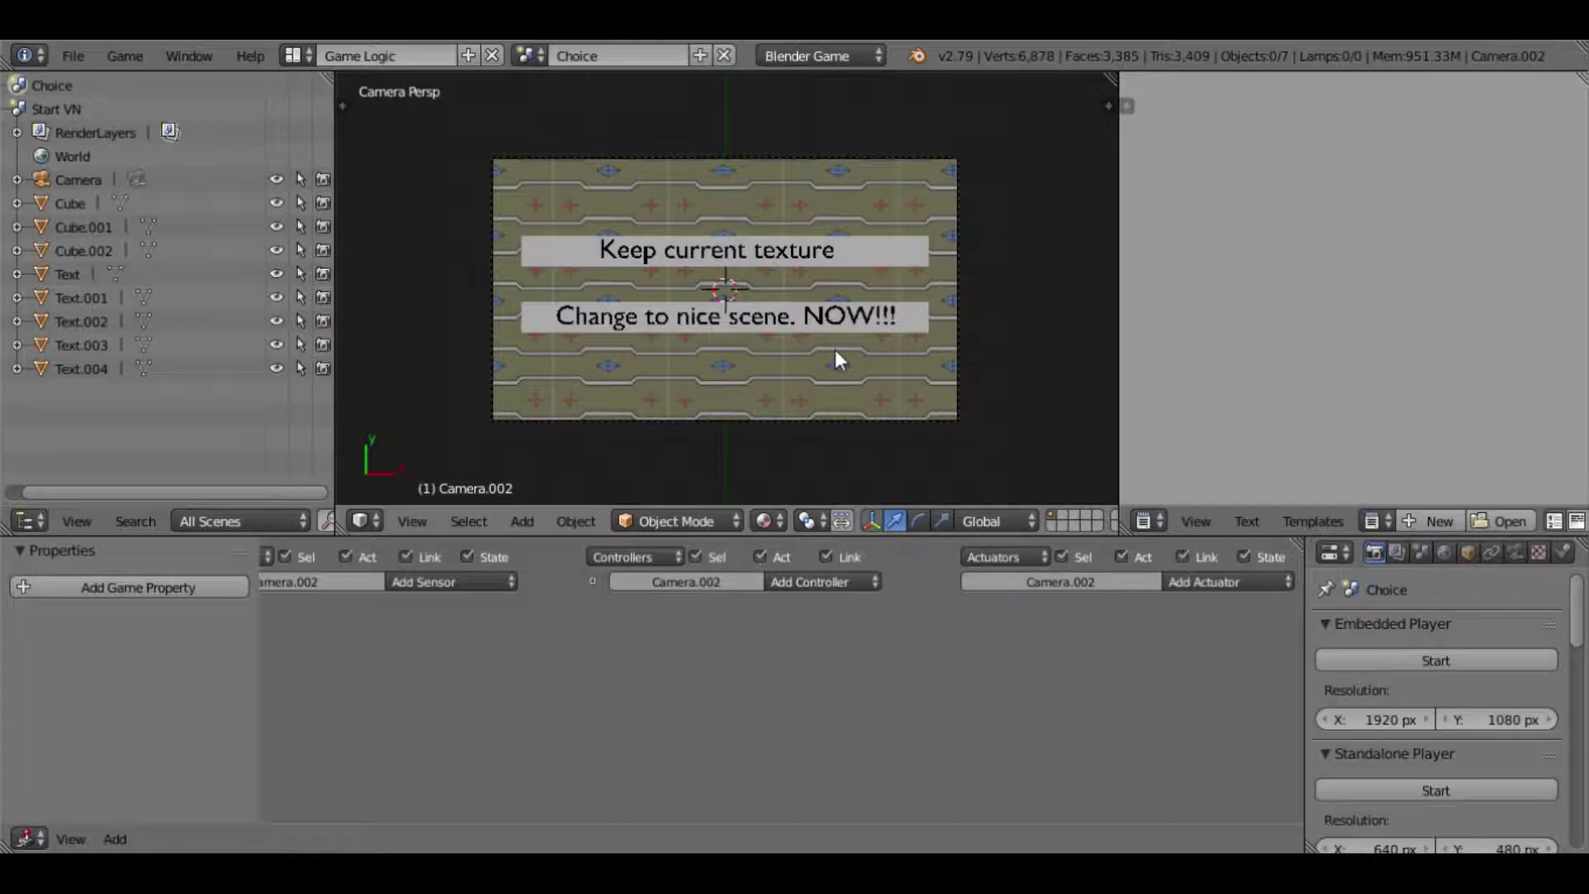
left_click(1377, 659)
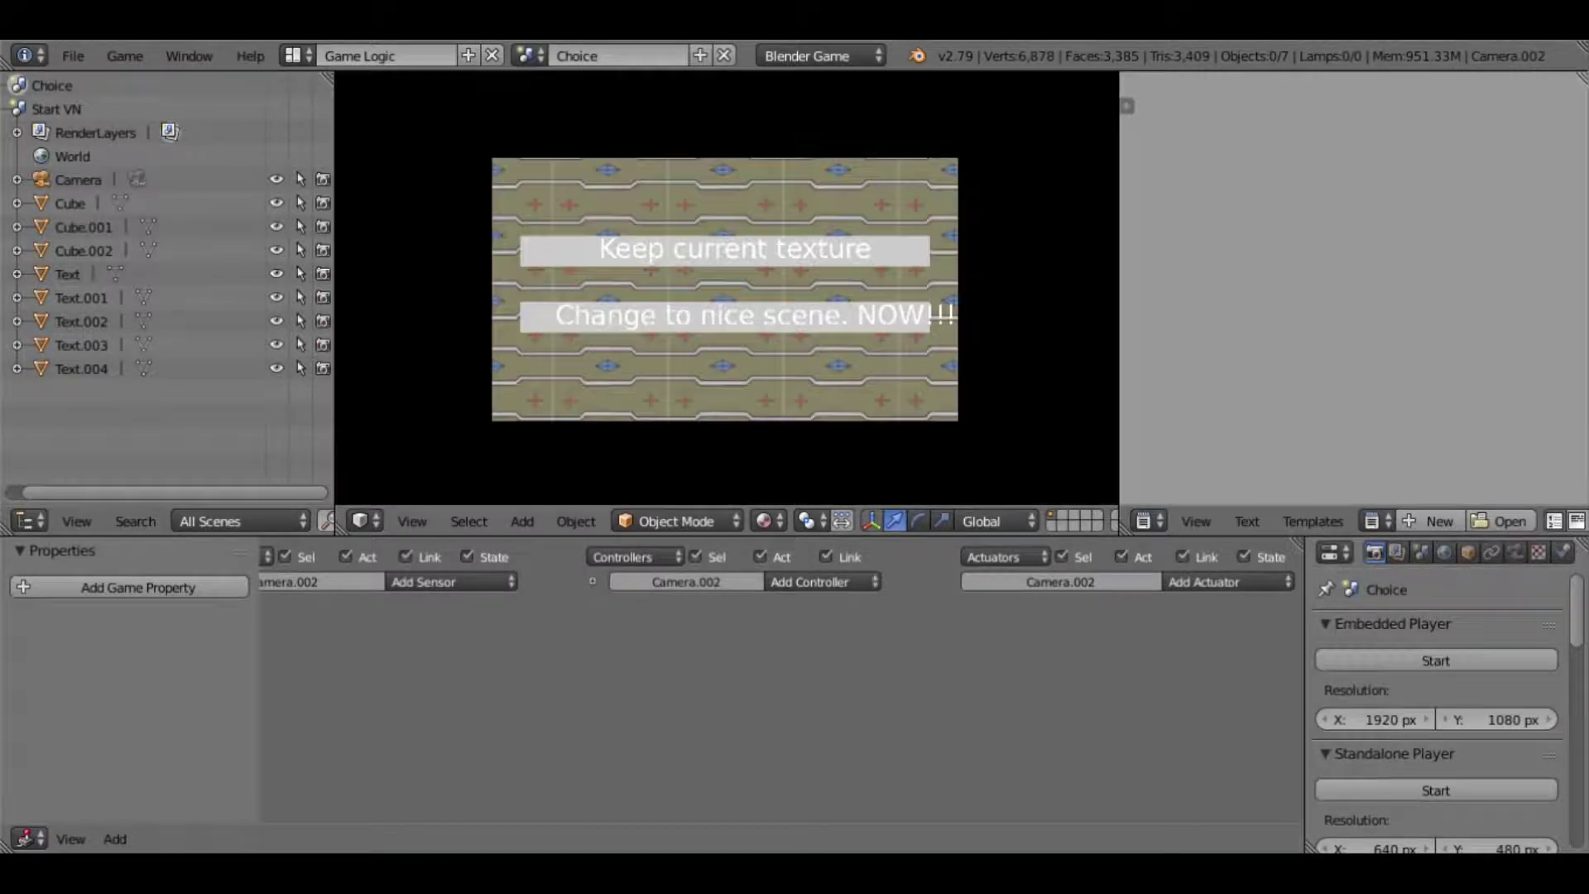
key("Escape")
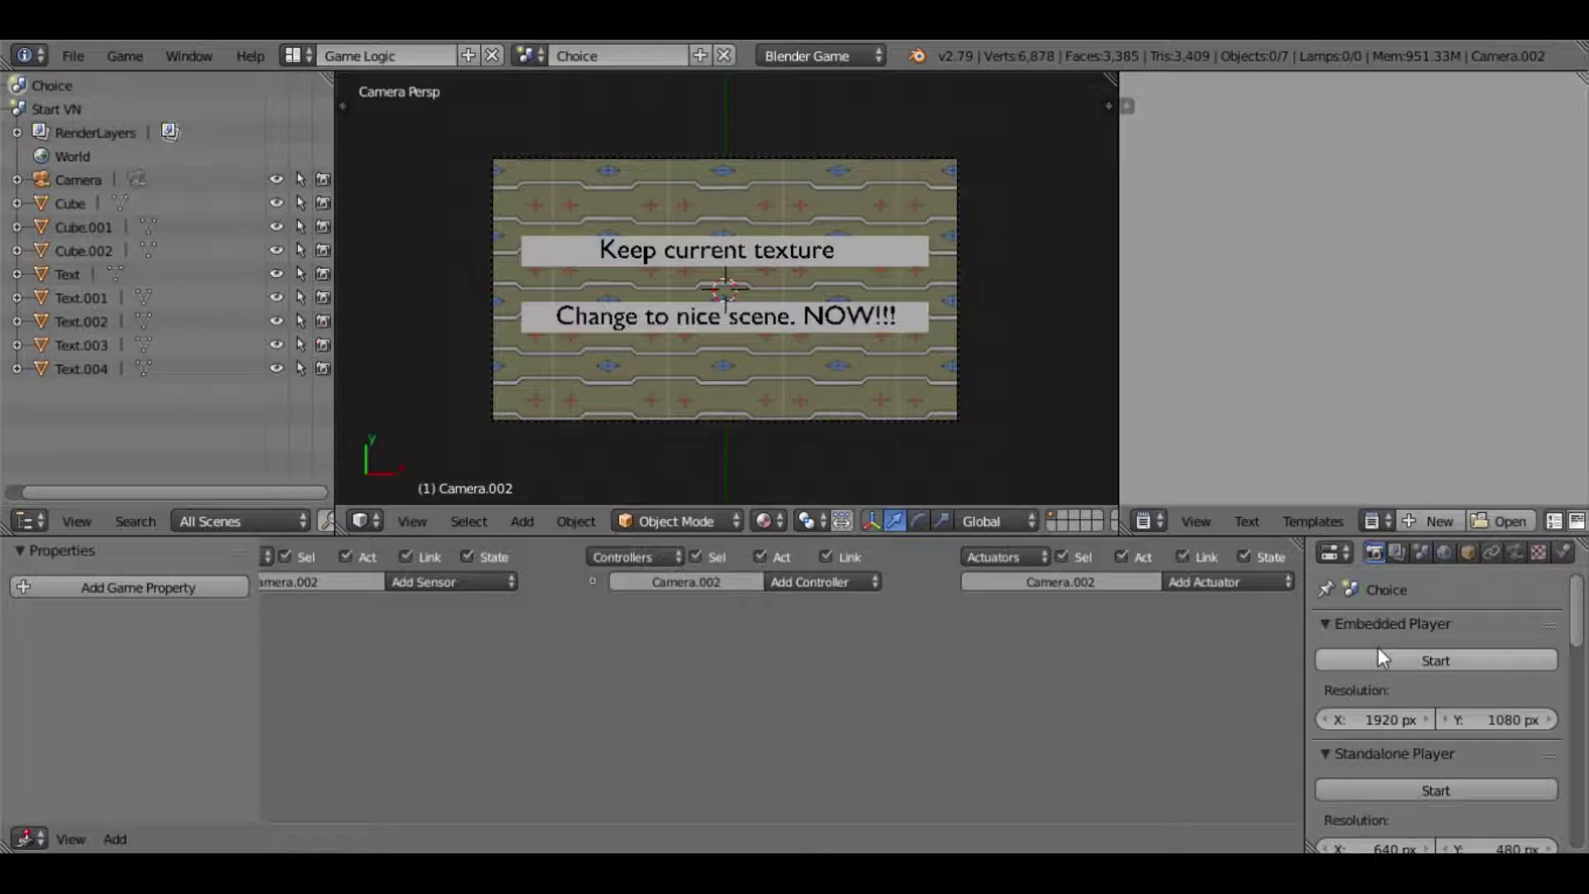
left_click(1379, 652)
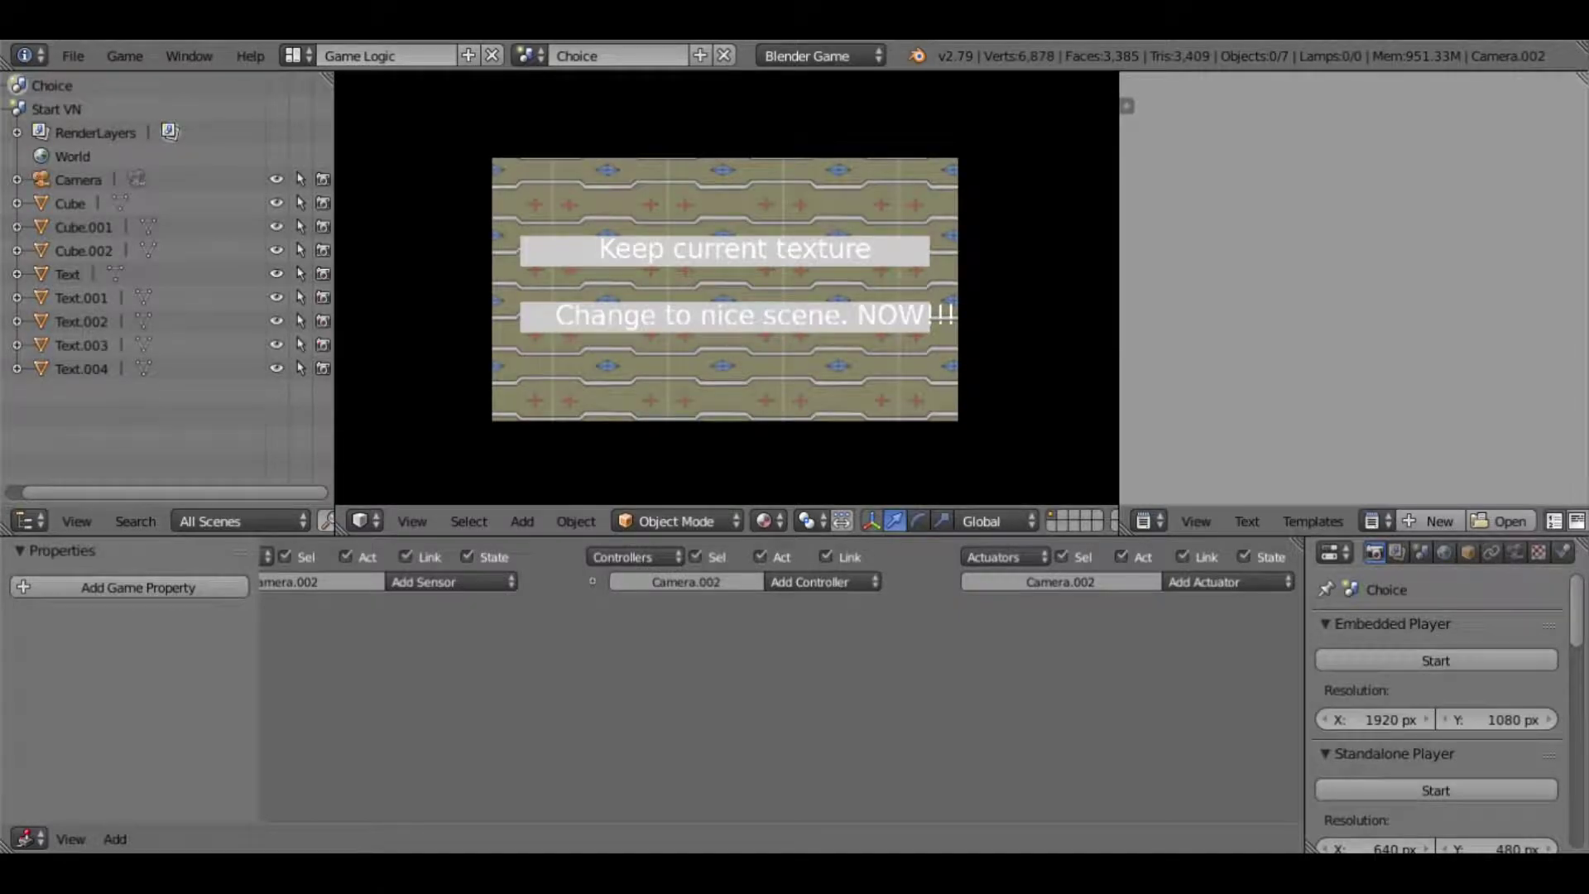
key("Escape")
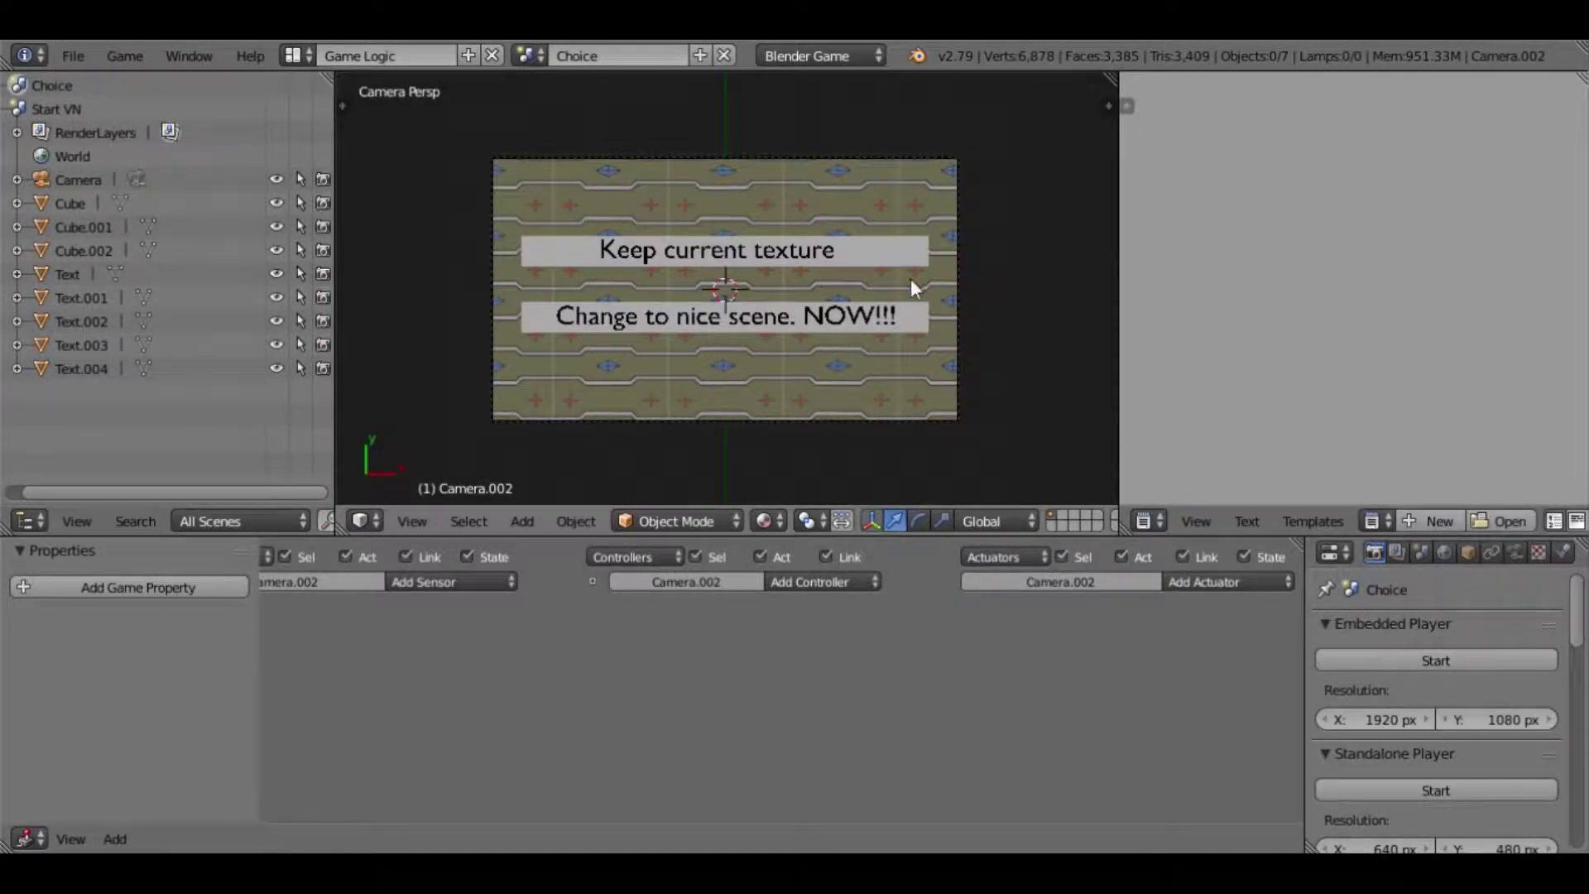
- Switch to the Start VN scene, play its dialogue through to the two choices, end the game and check the engine options
left_click(529, 56)
left_click(575, 116)
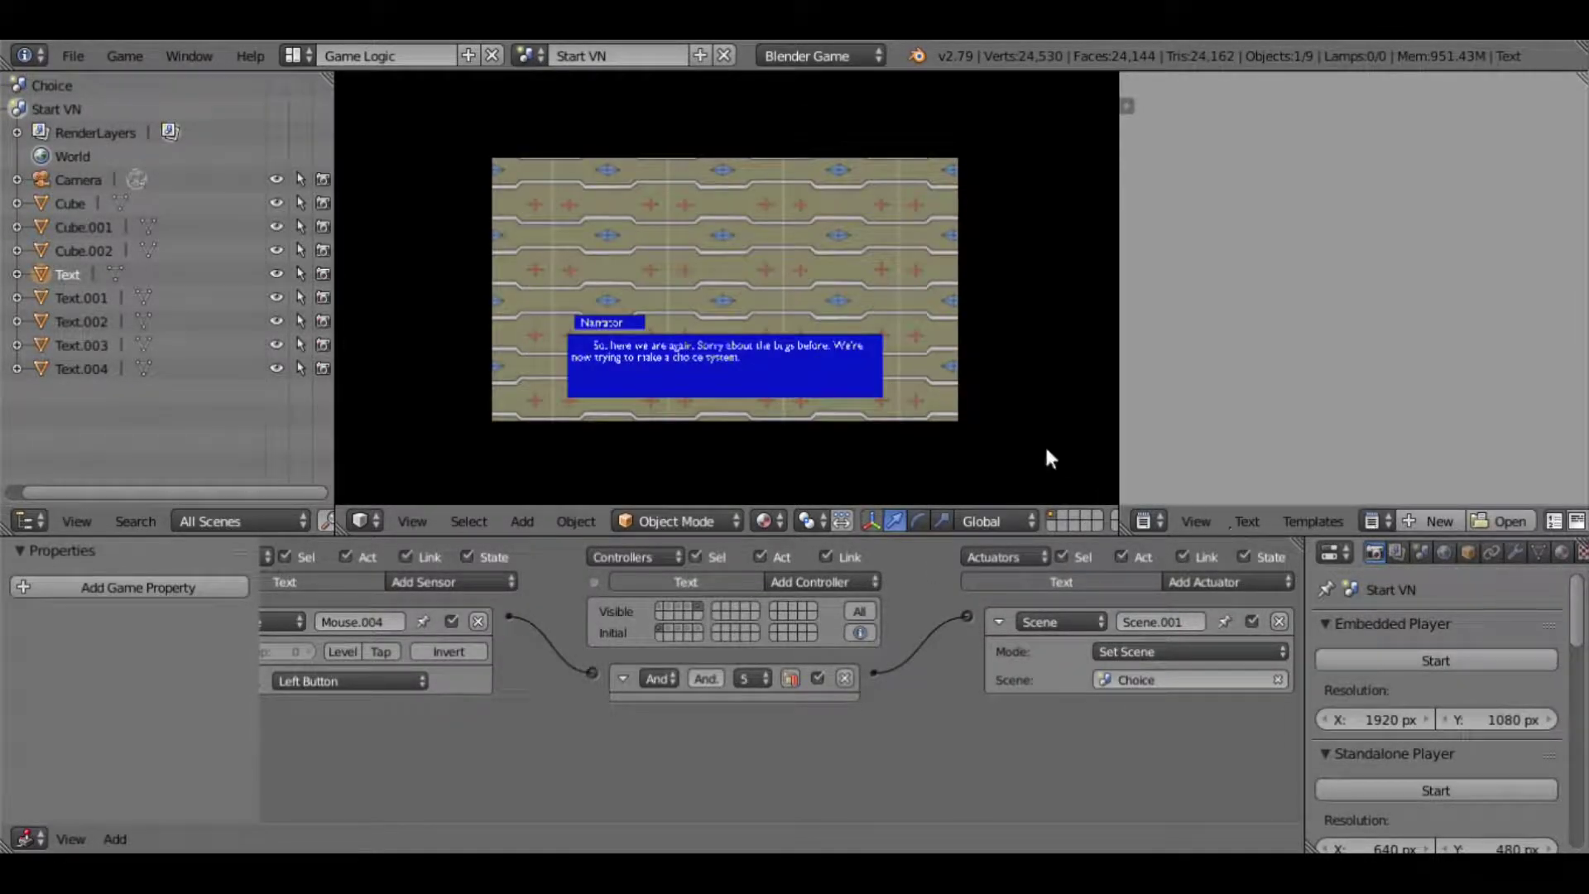
left_click(894, 418)
left_click(894, 418)
left_click(894, 418)
left_click(894, 417)
left_click(896, 418)
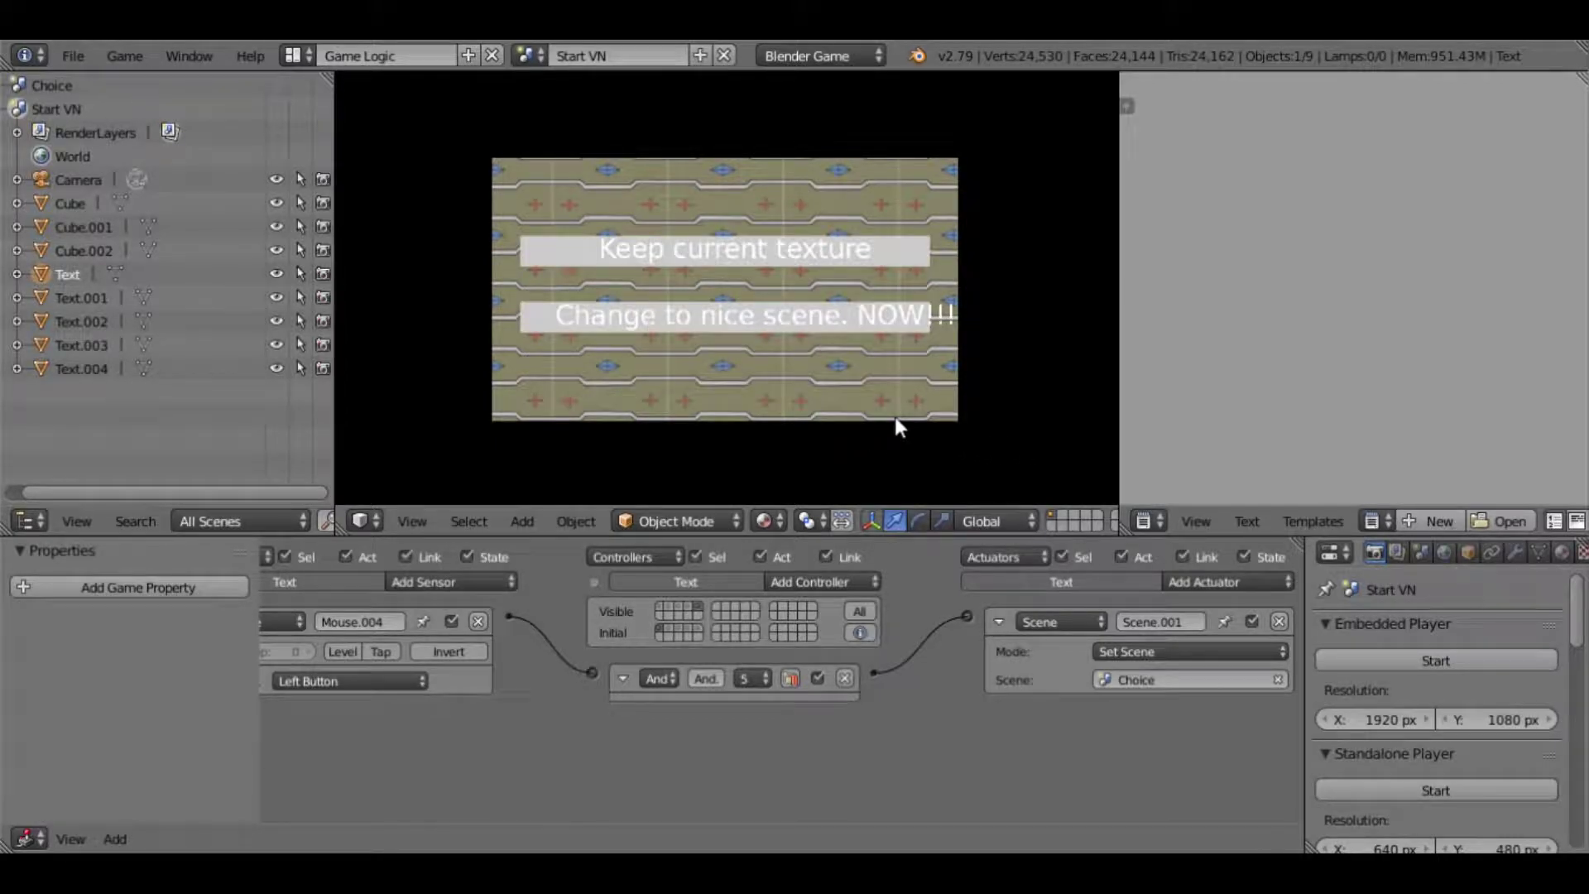
key("Escape")
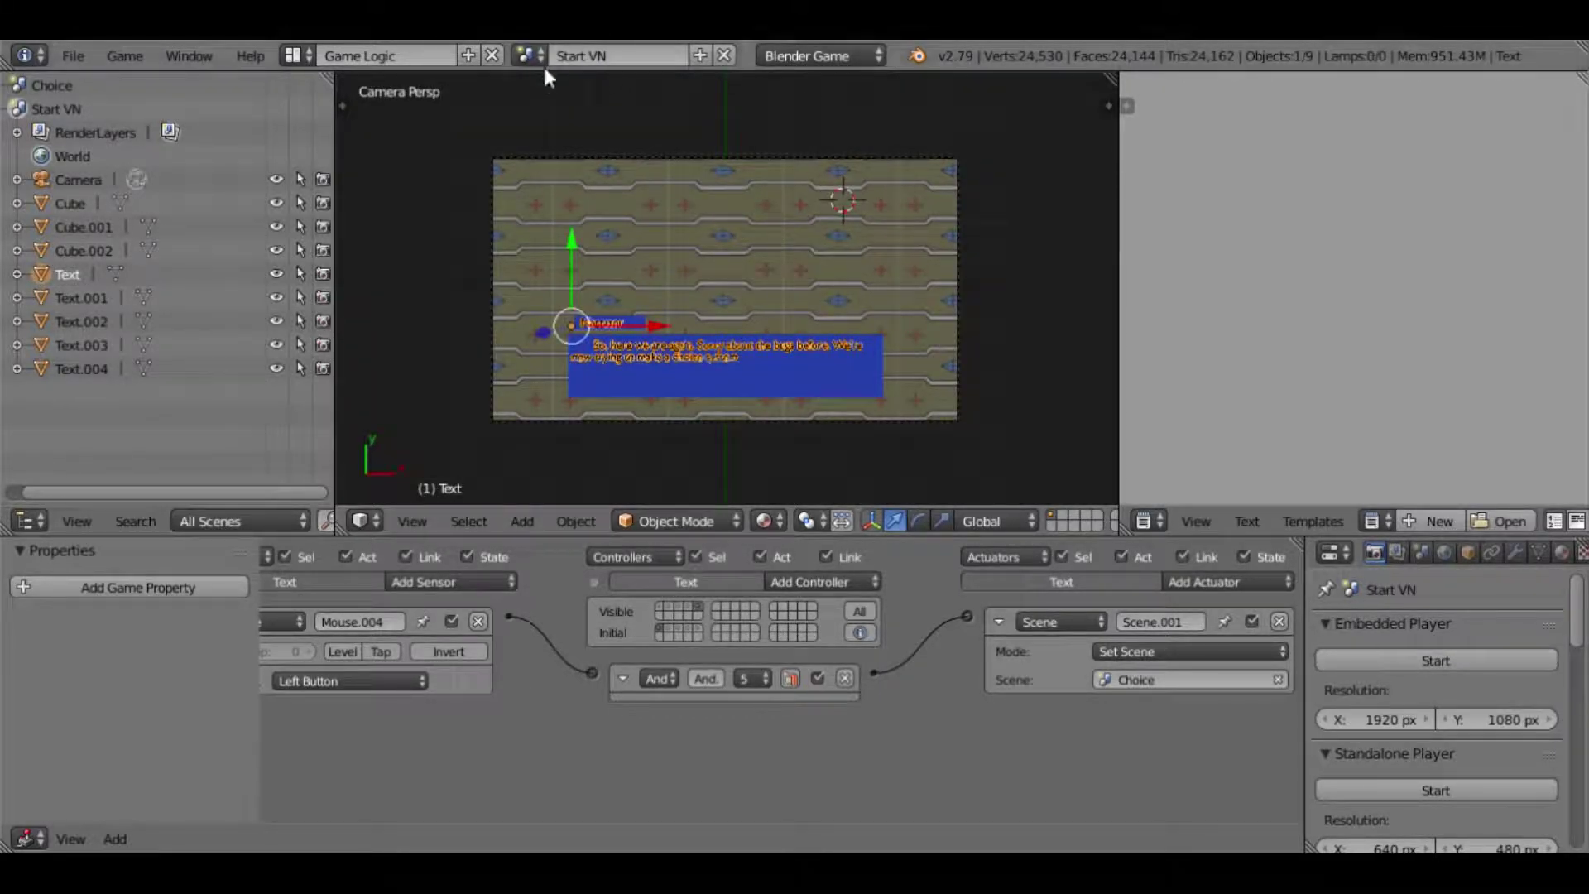
left_click(821, 56)
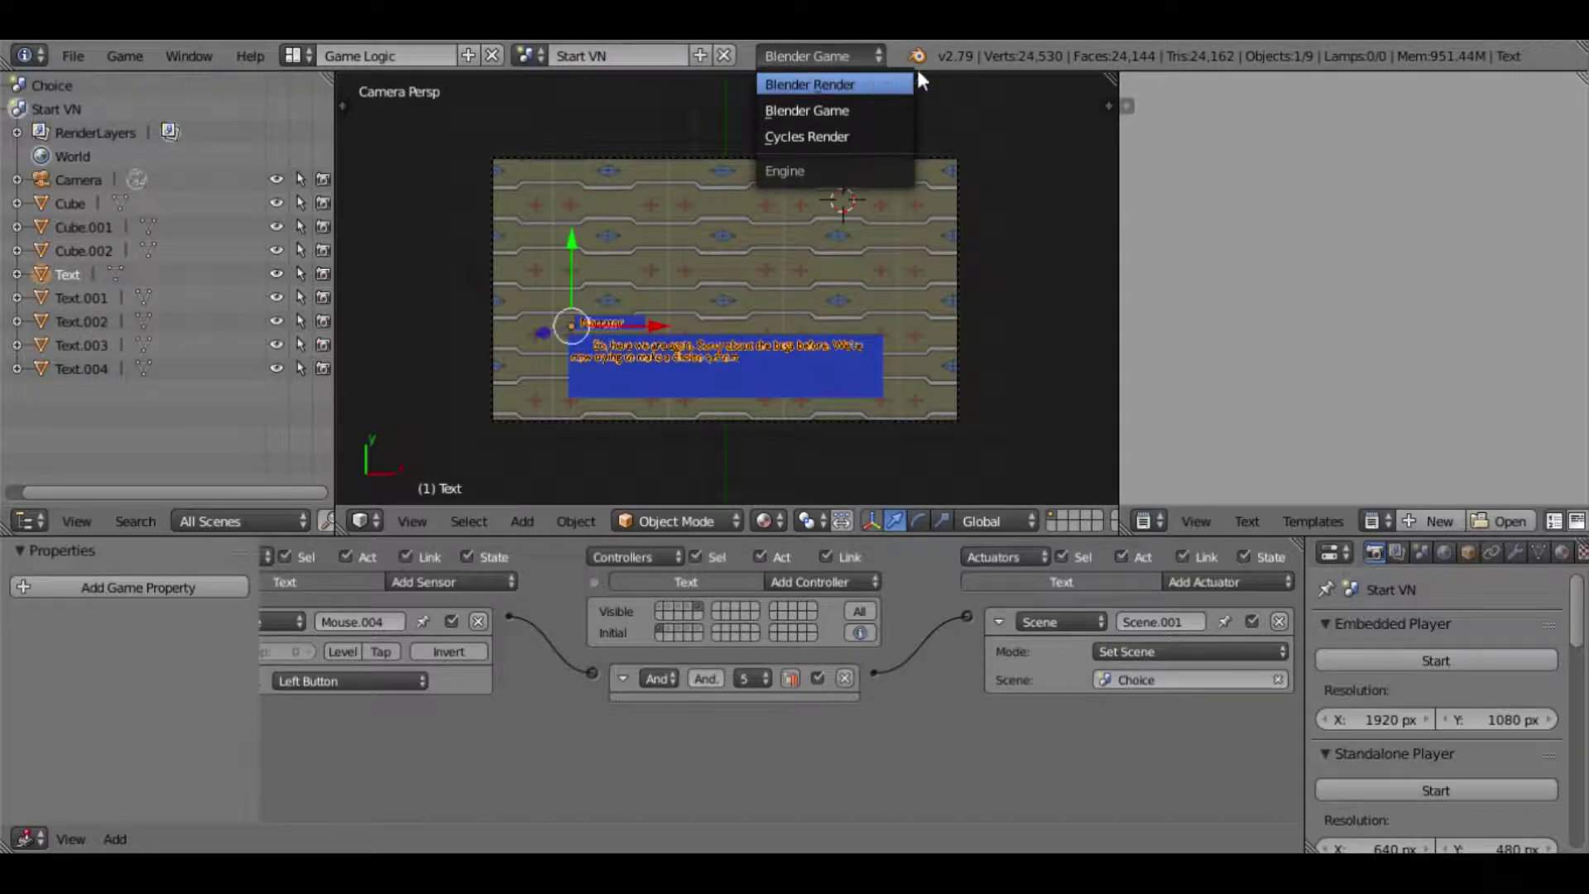
left_click(851, 55)
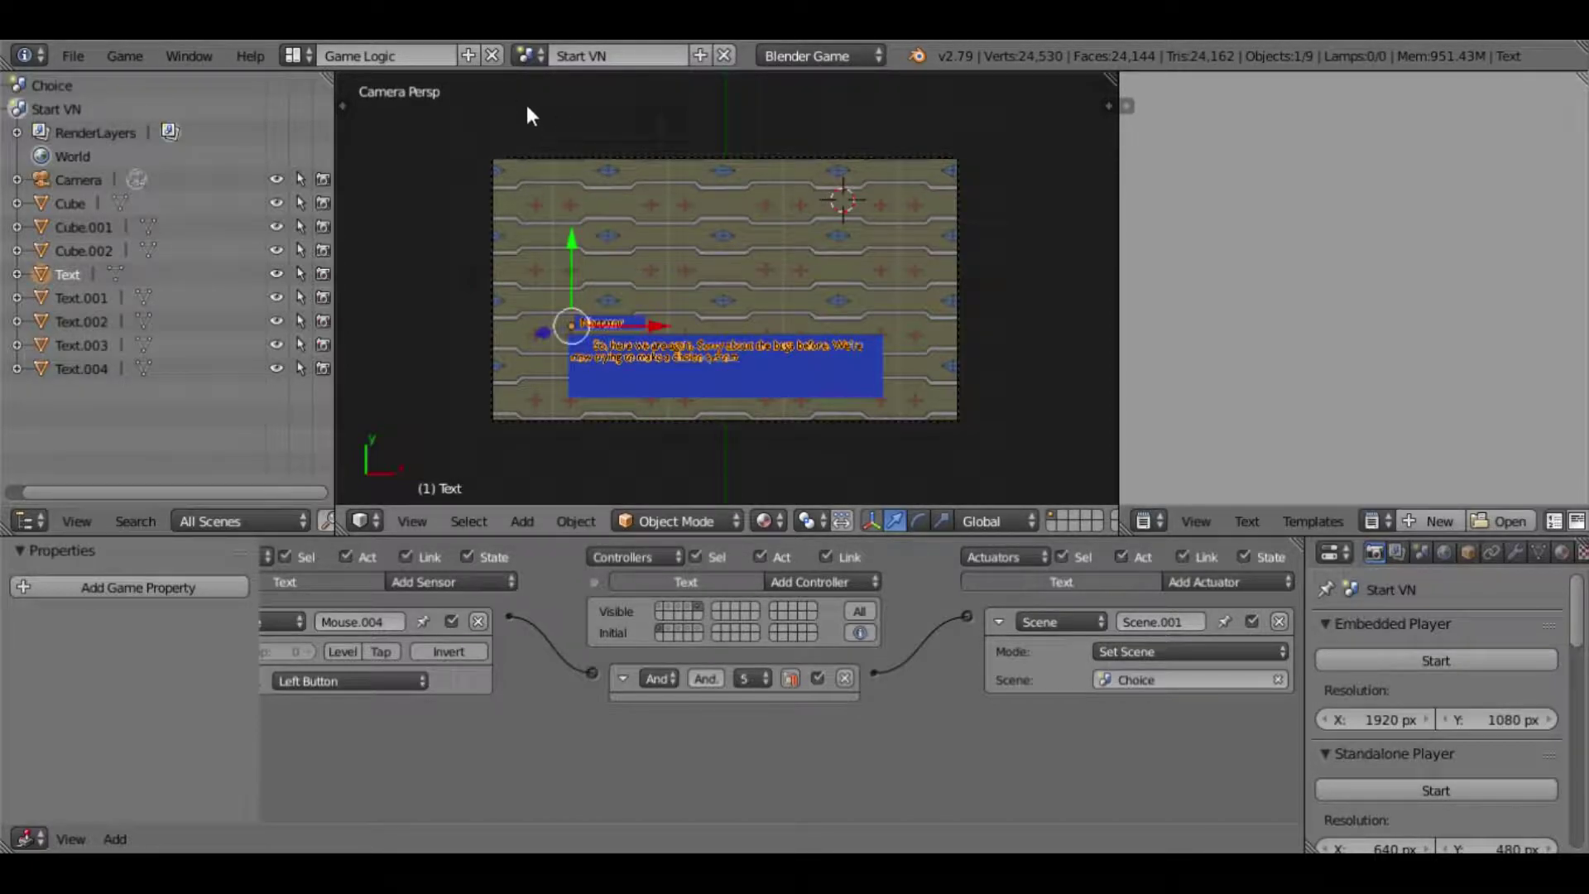
- In the Choice scene, add a Left Button Mouse sensor and a Near sensor to the "Keep current texture" bar
left_click(534, 55)
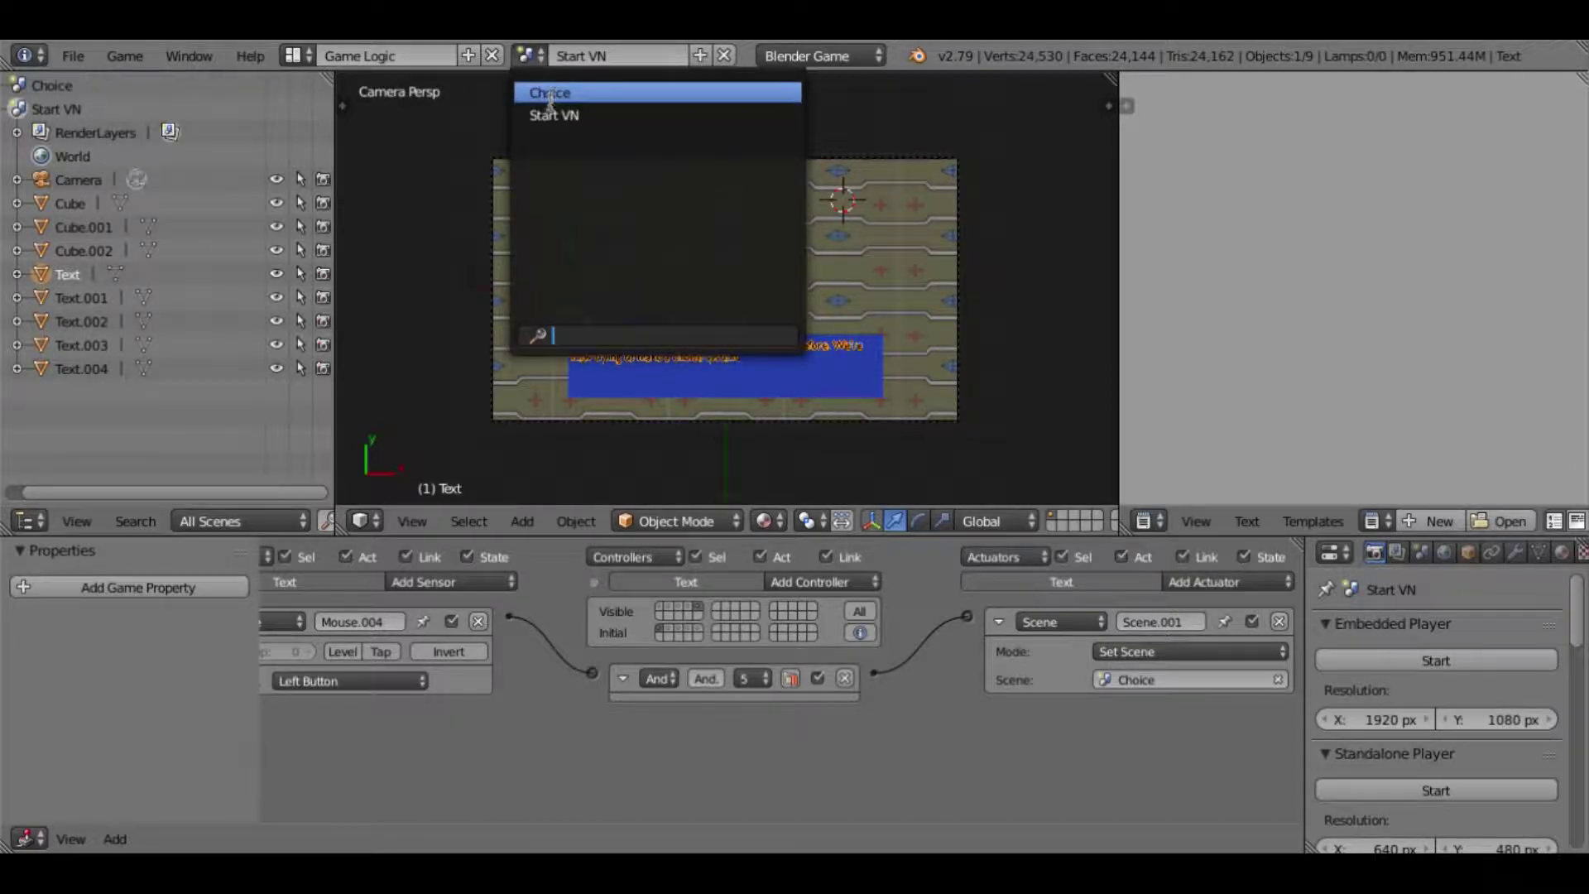
left_click(549, 94)
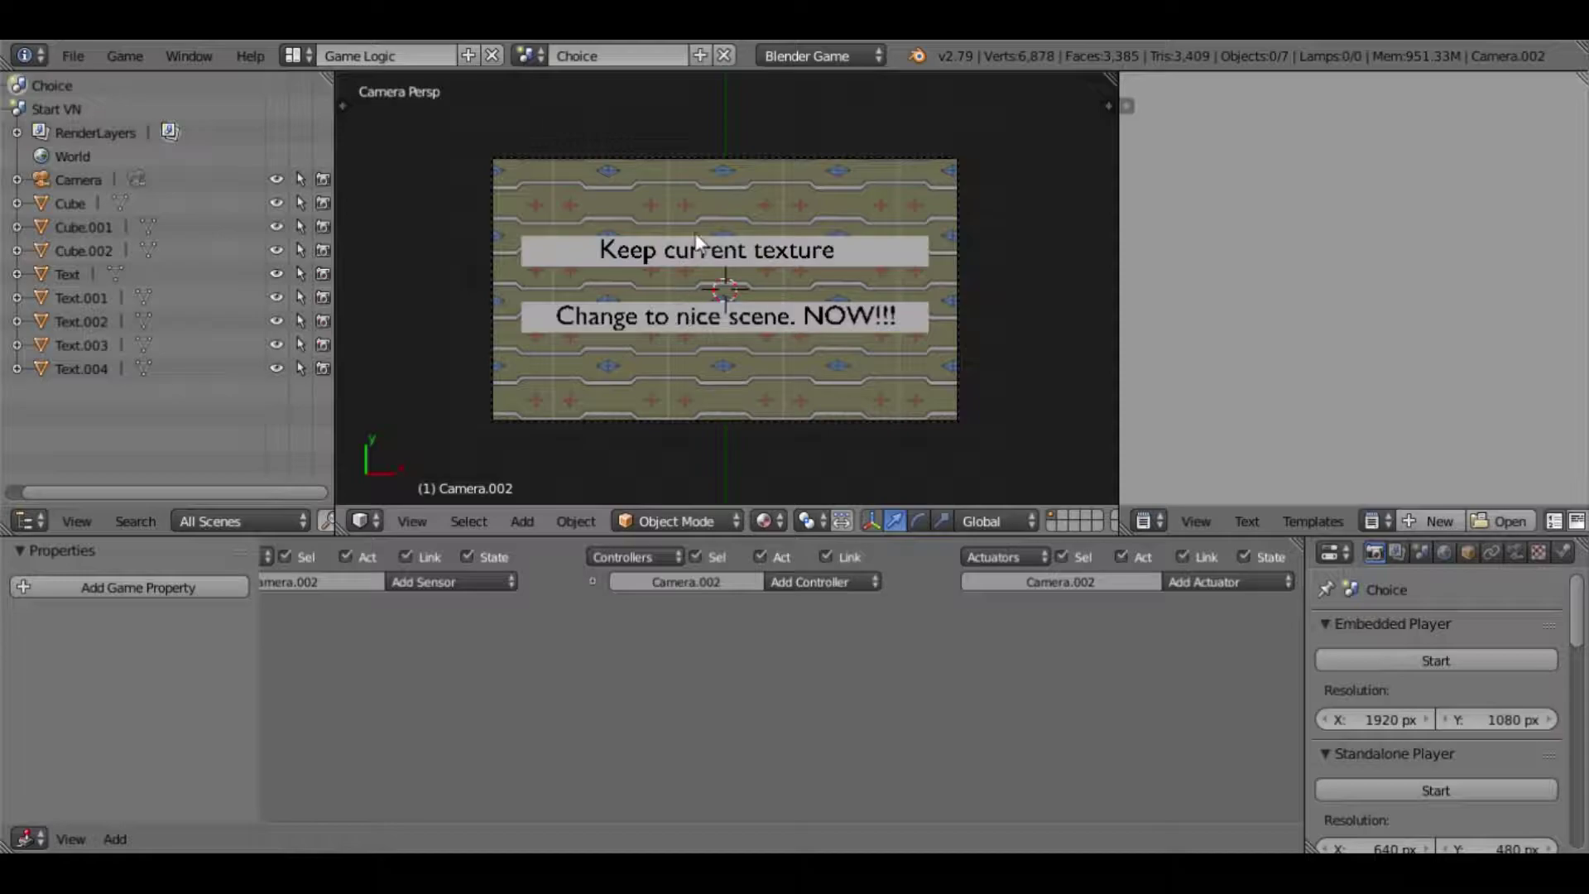
right_click(590, 252)
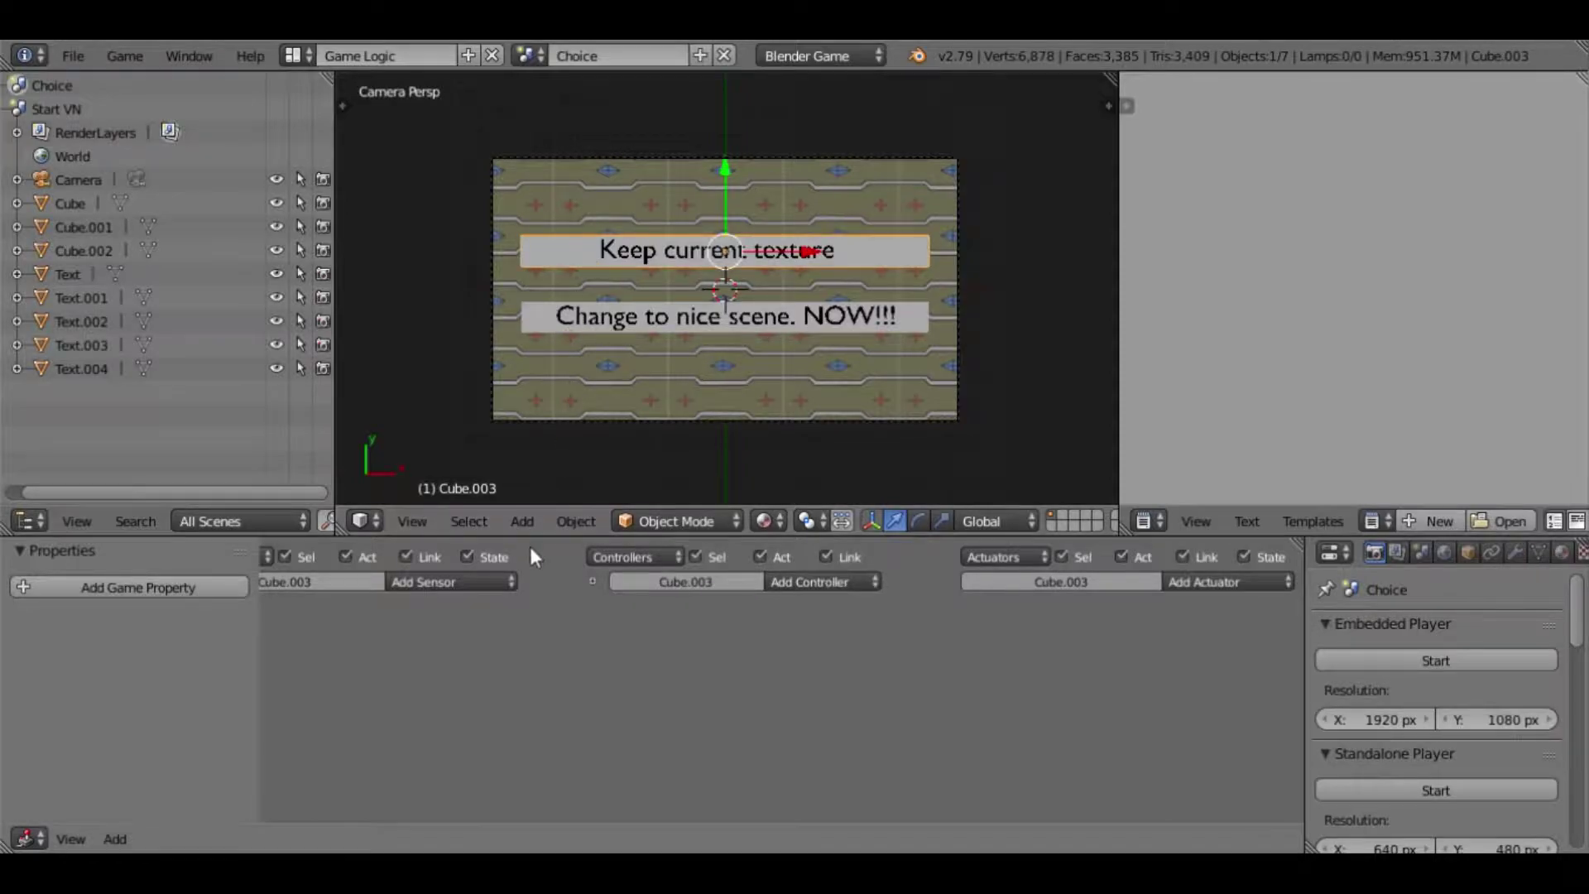
left_click(485, 577)
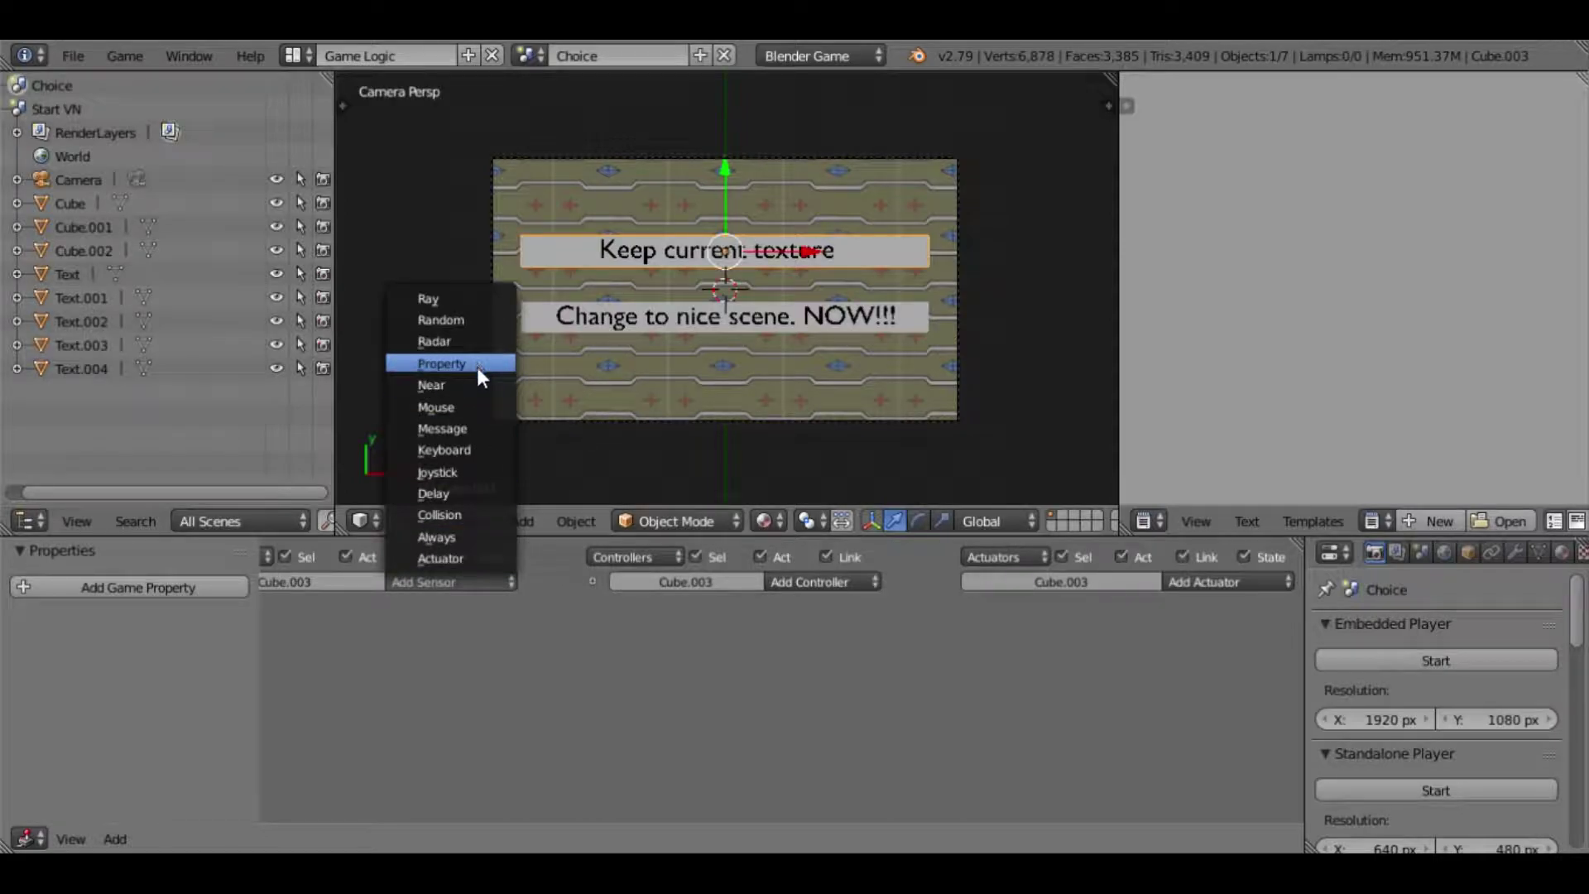
left_click(469, 406)
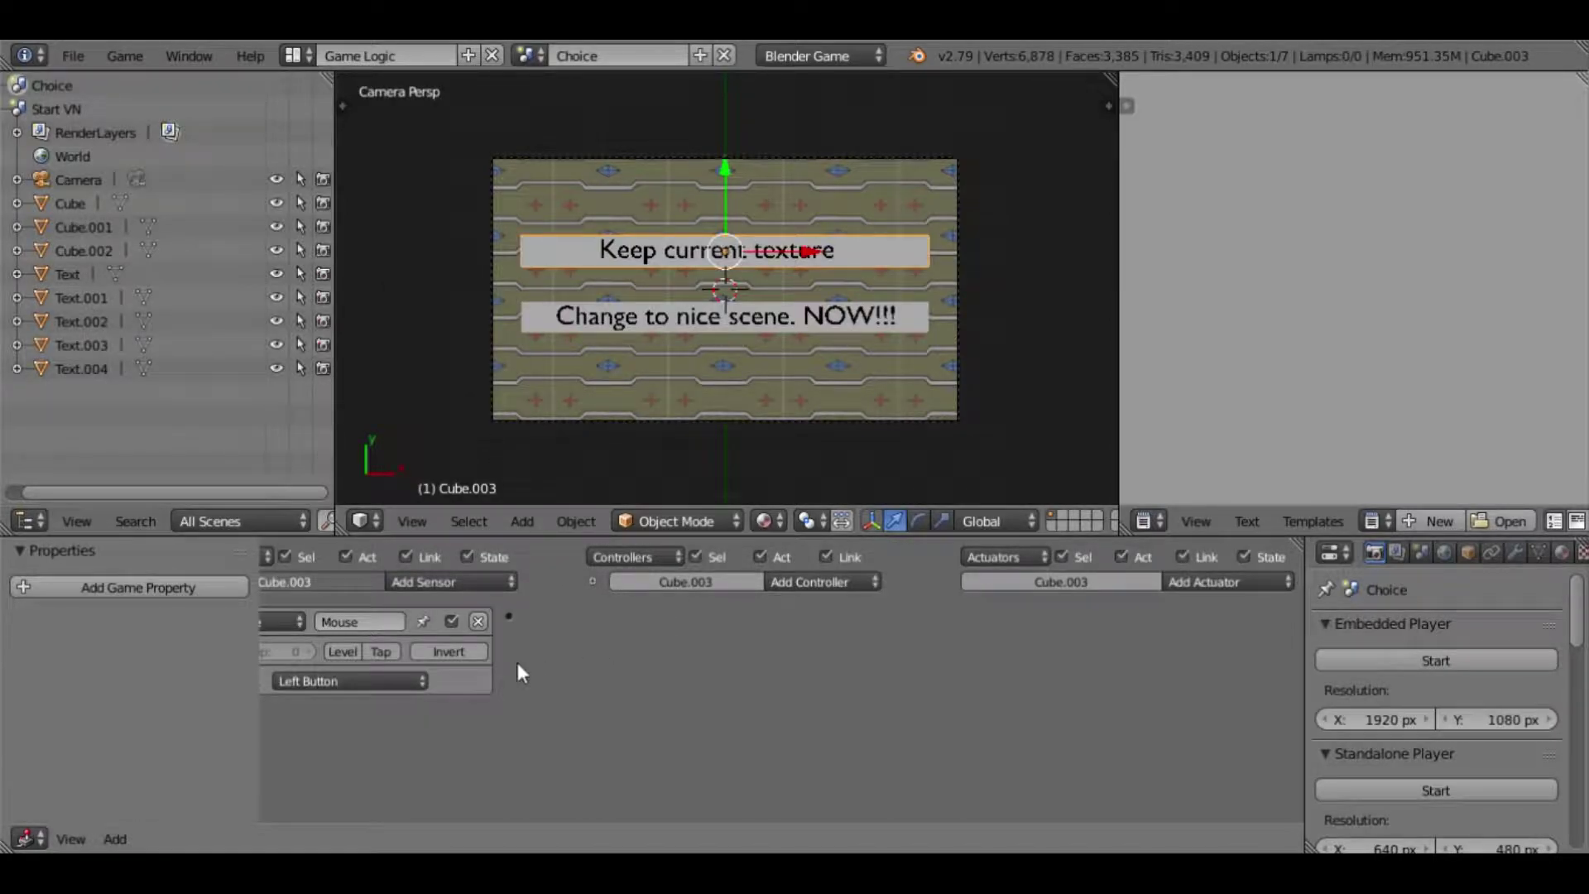
scroll(375, 628, "down", 2)
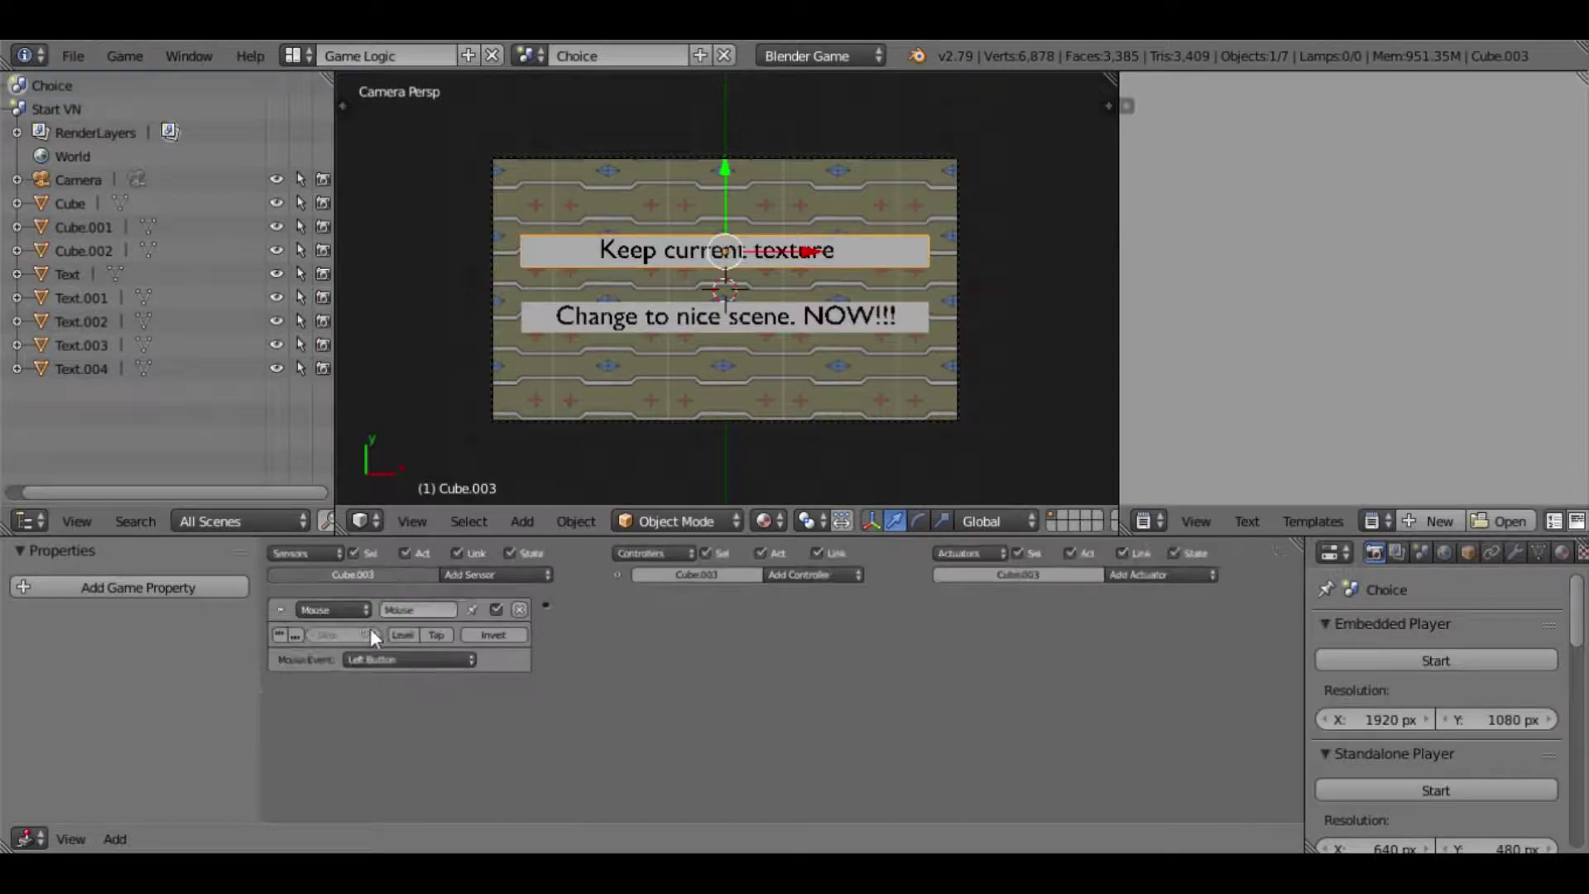
left_click(415, 655)
left_click(533, 575)
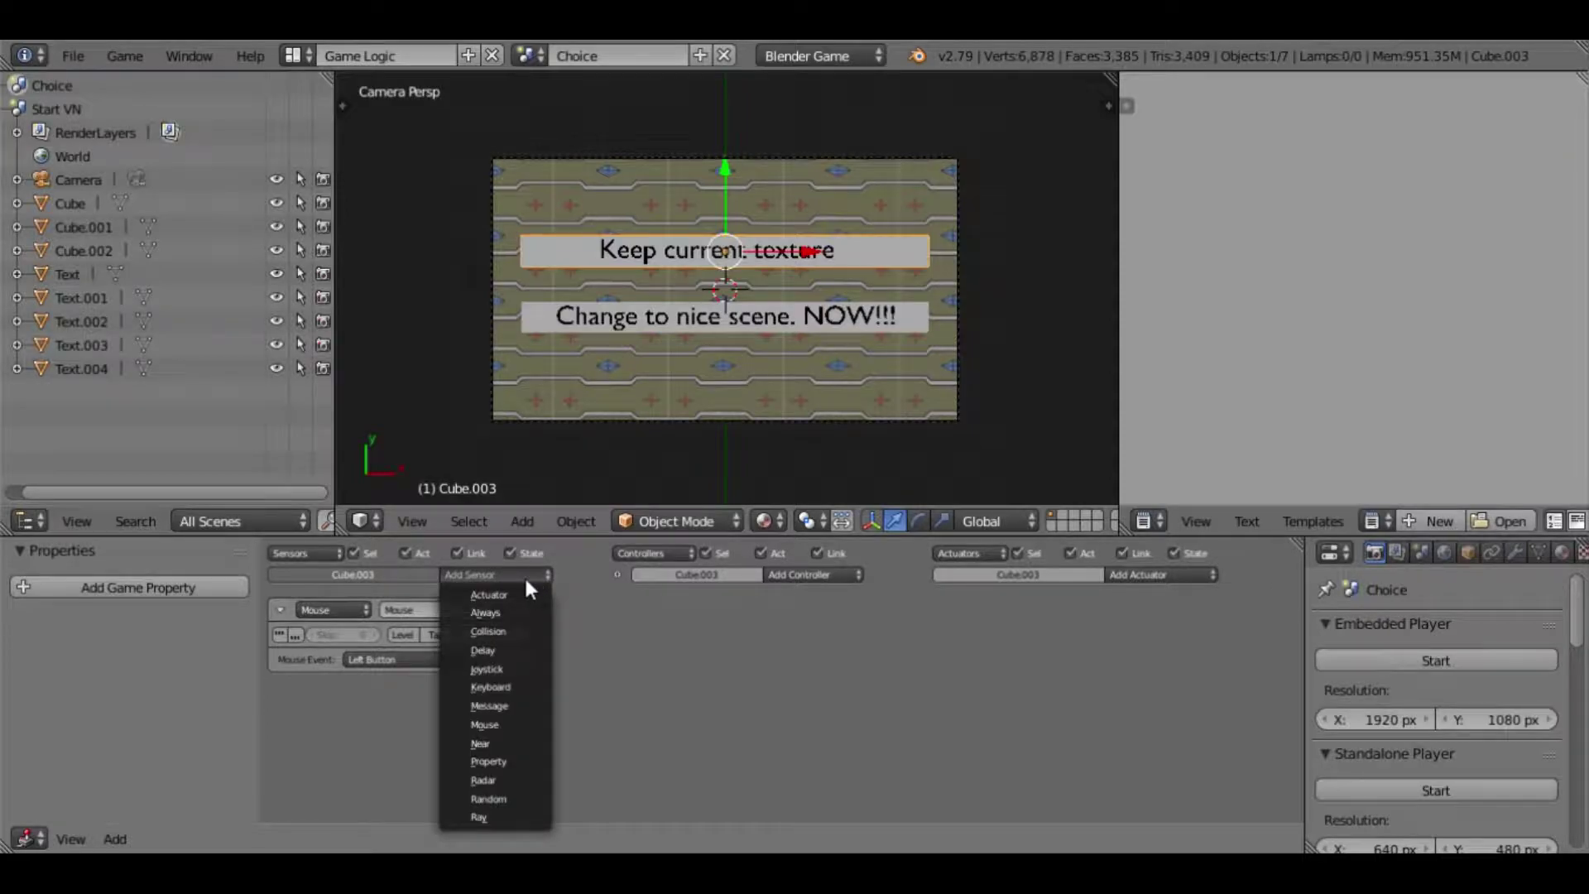
left_click(499, 743)
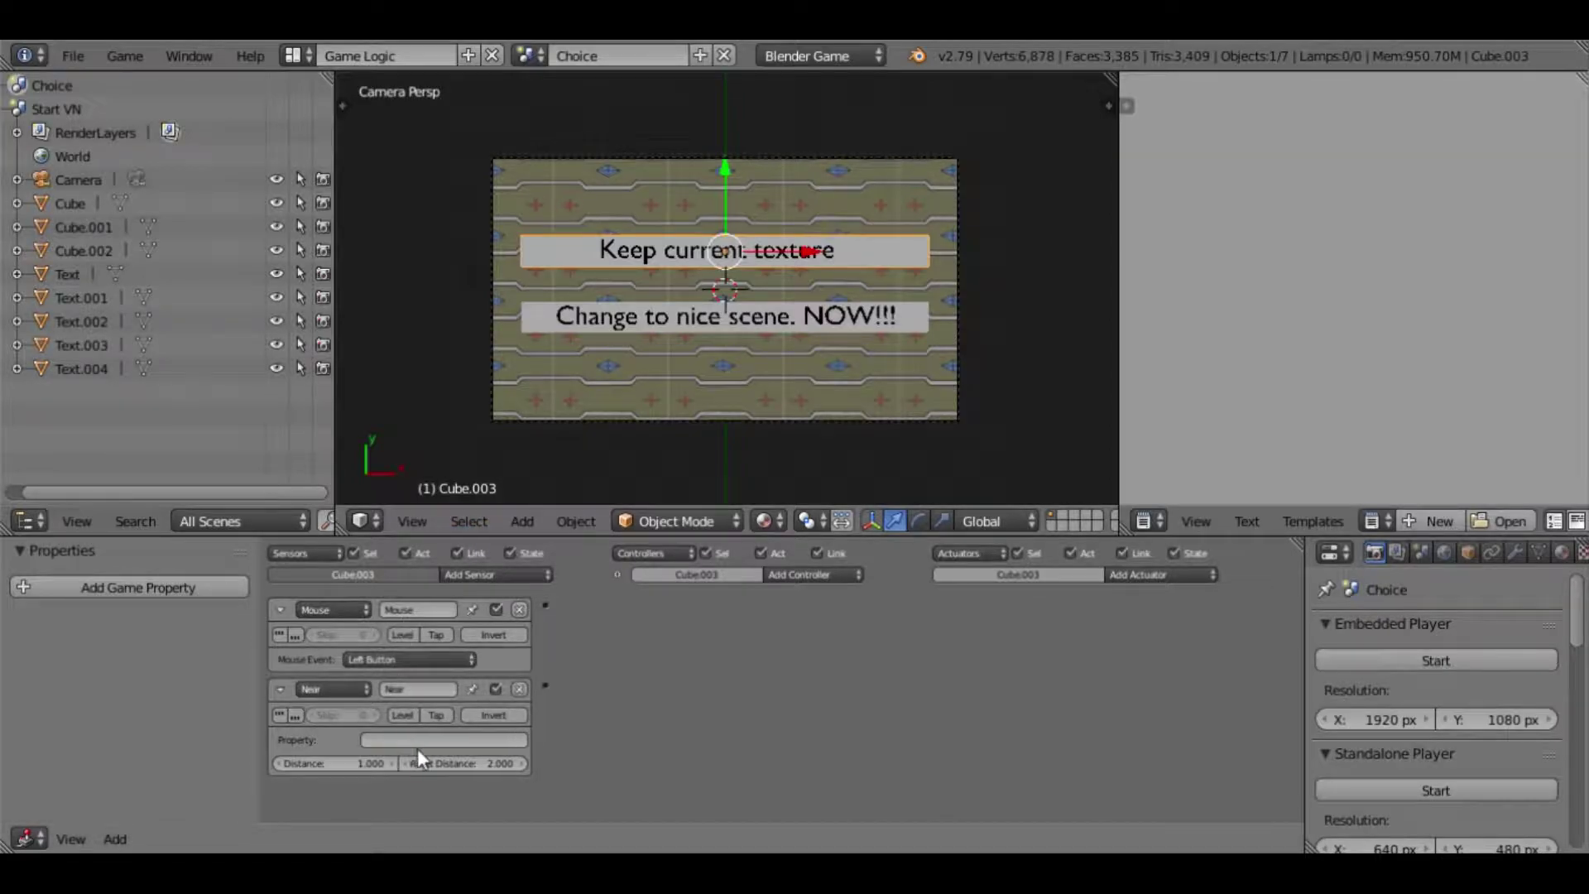
- Add a Scene actuator to the "Keep current texture" bar and set its mode to Set Scene
scroll(420, 727, "up", 2, "ctrl")
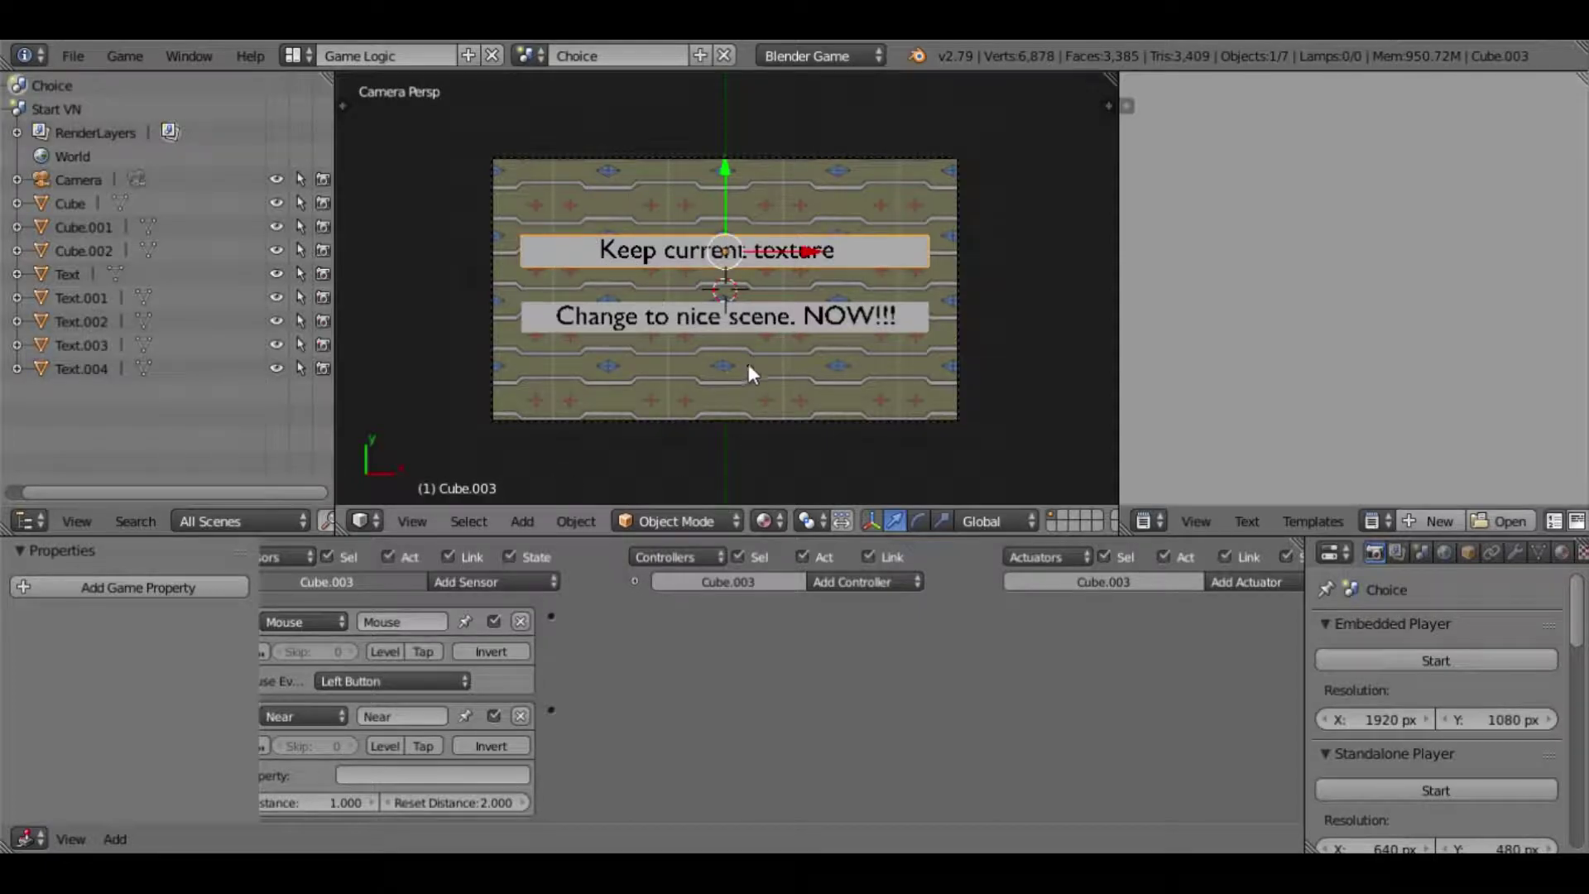
left_click(1246, 583)
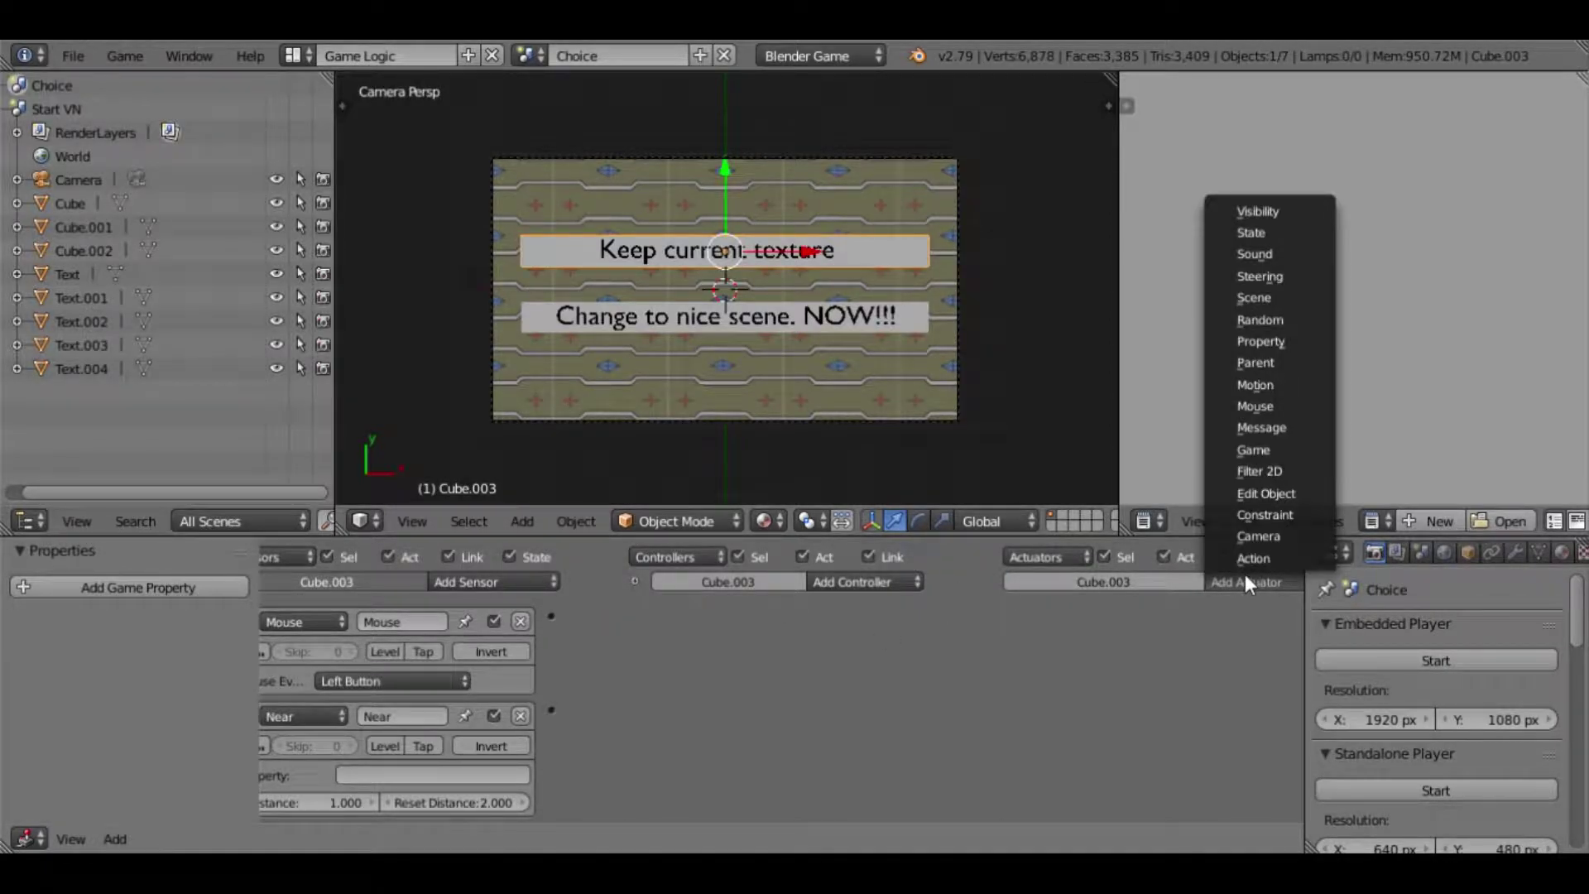
left_click(1280, 298)
left_click(1158, 650)
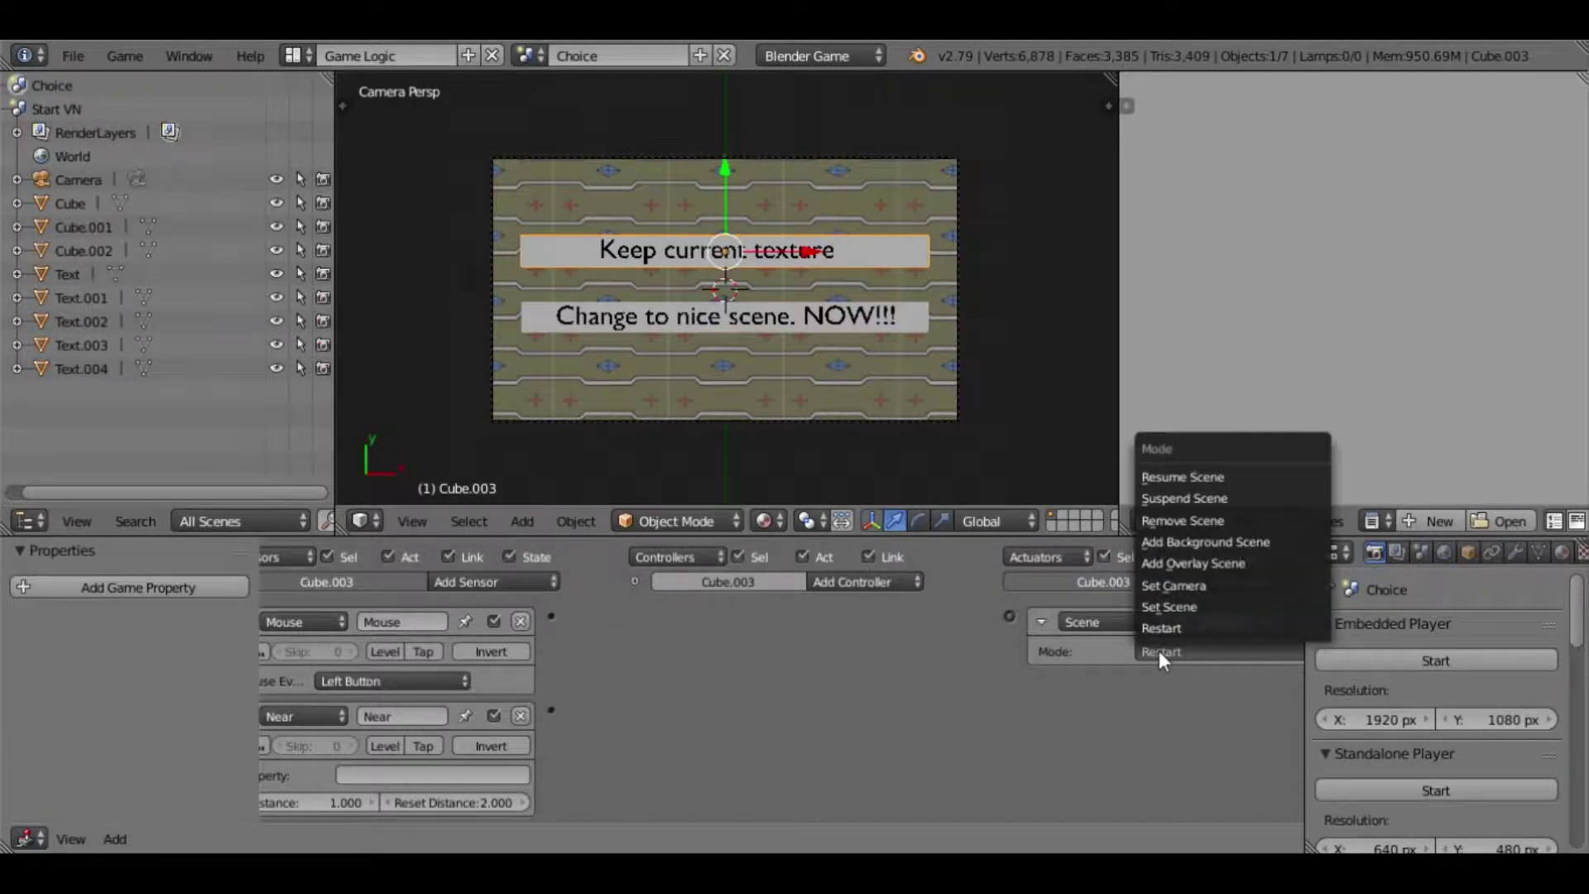
left_click(1199, 607)
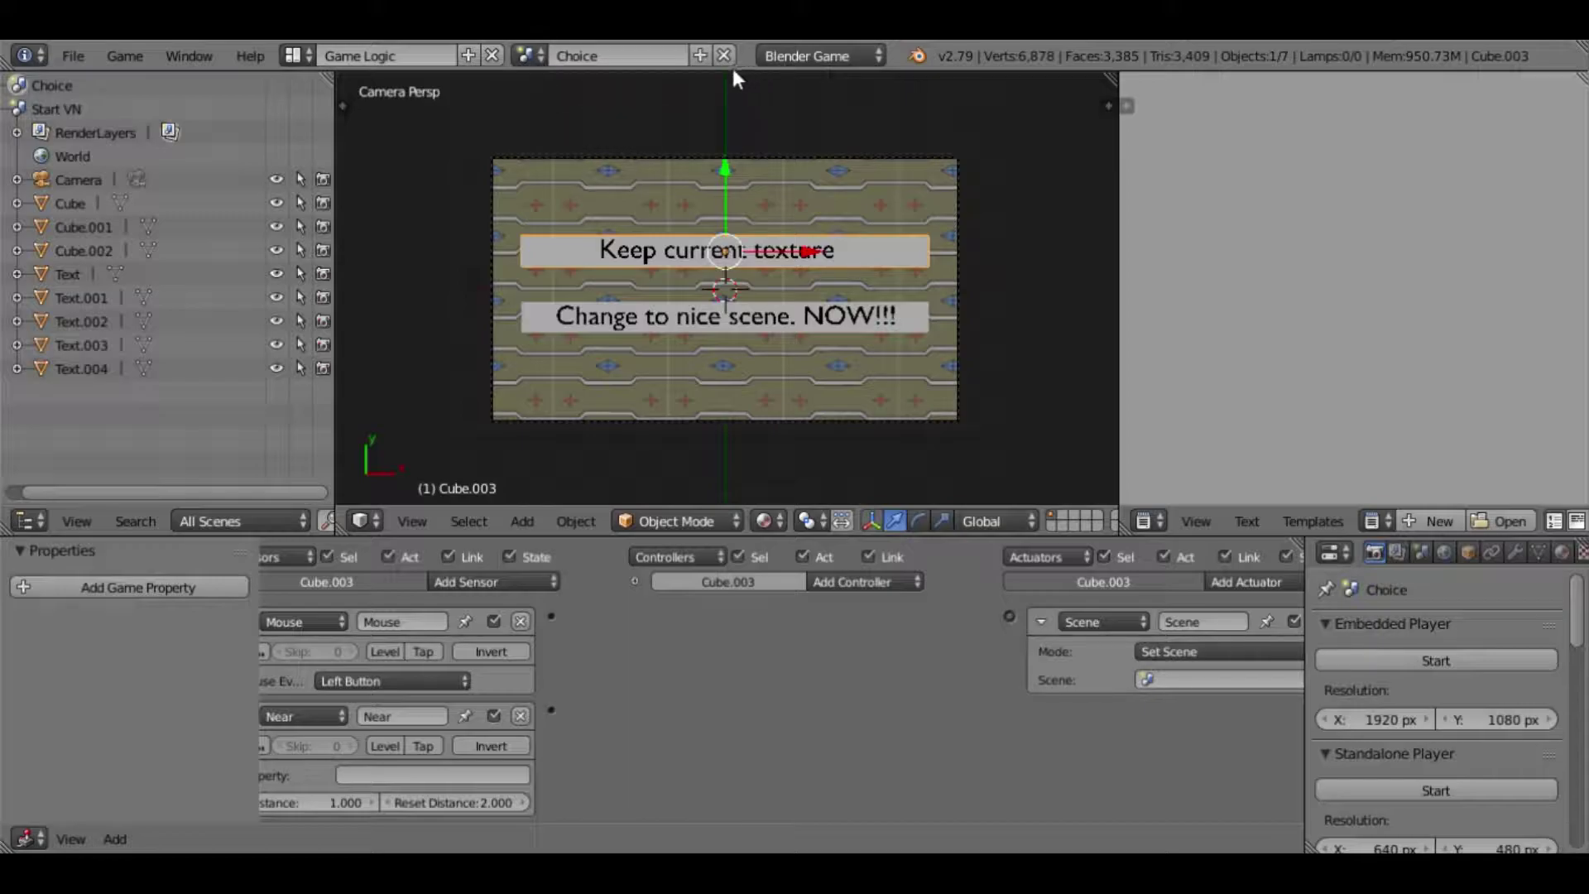
- Create a new empty scene and set its engine to Blender Game
left_click(706, 58)
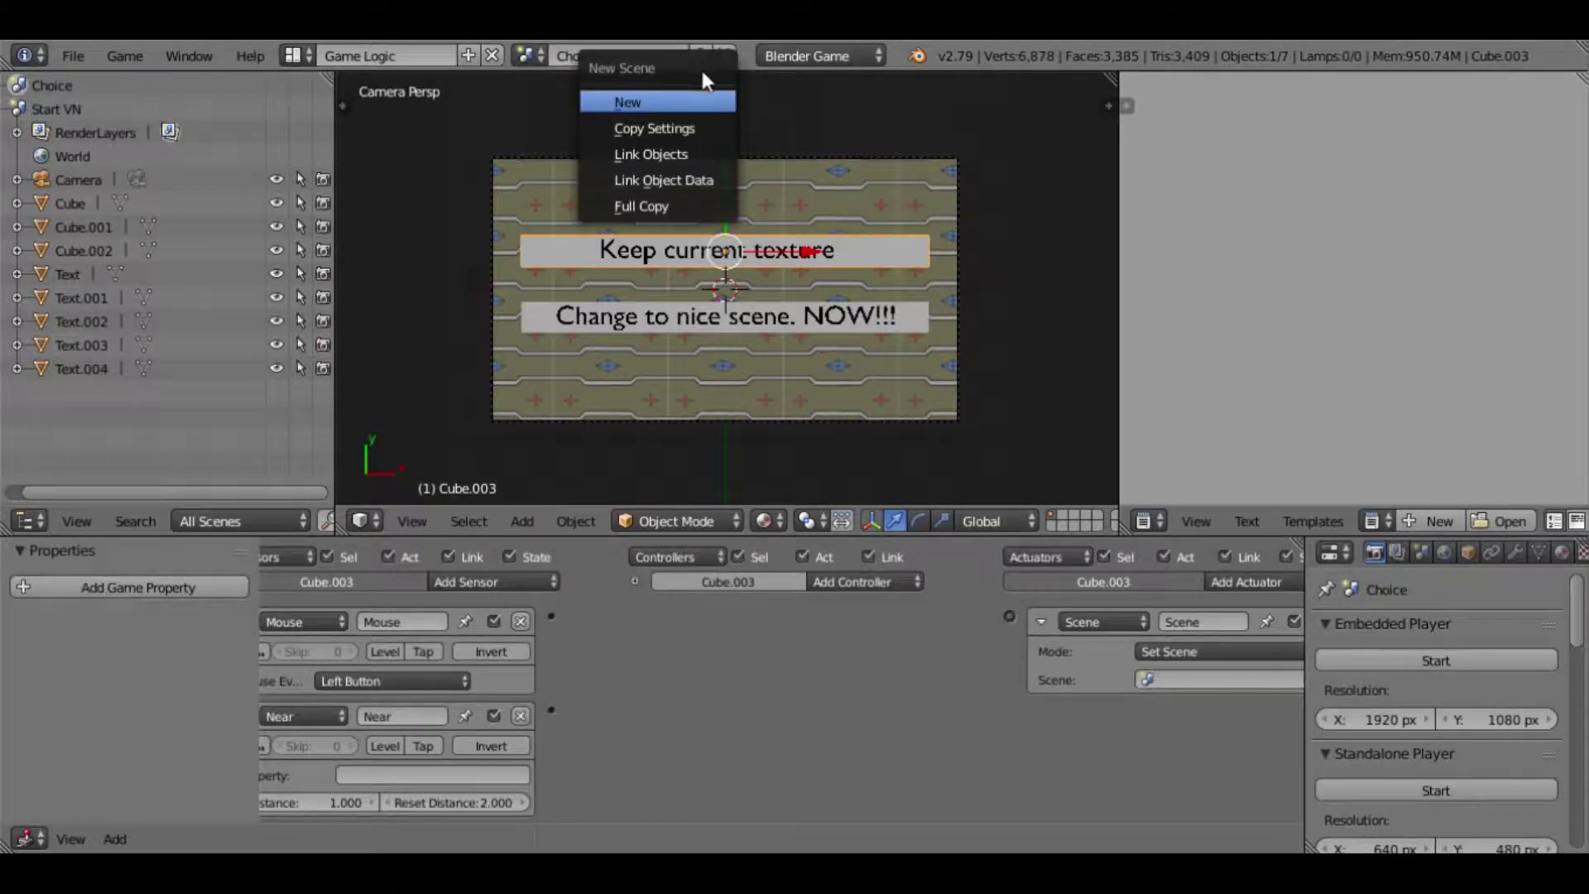
left_click(682, 103)
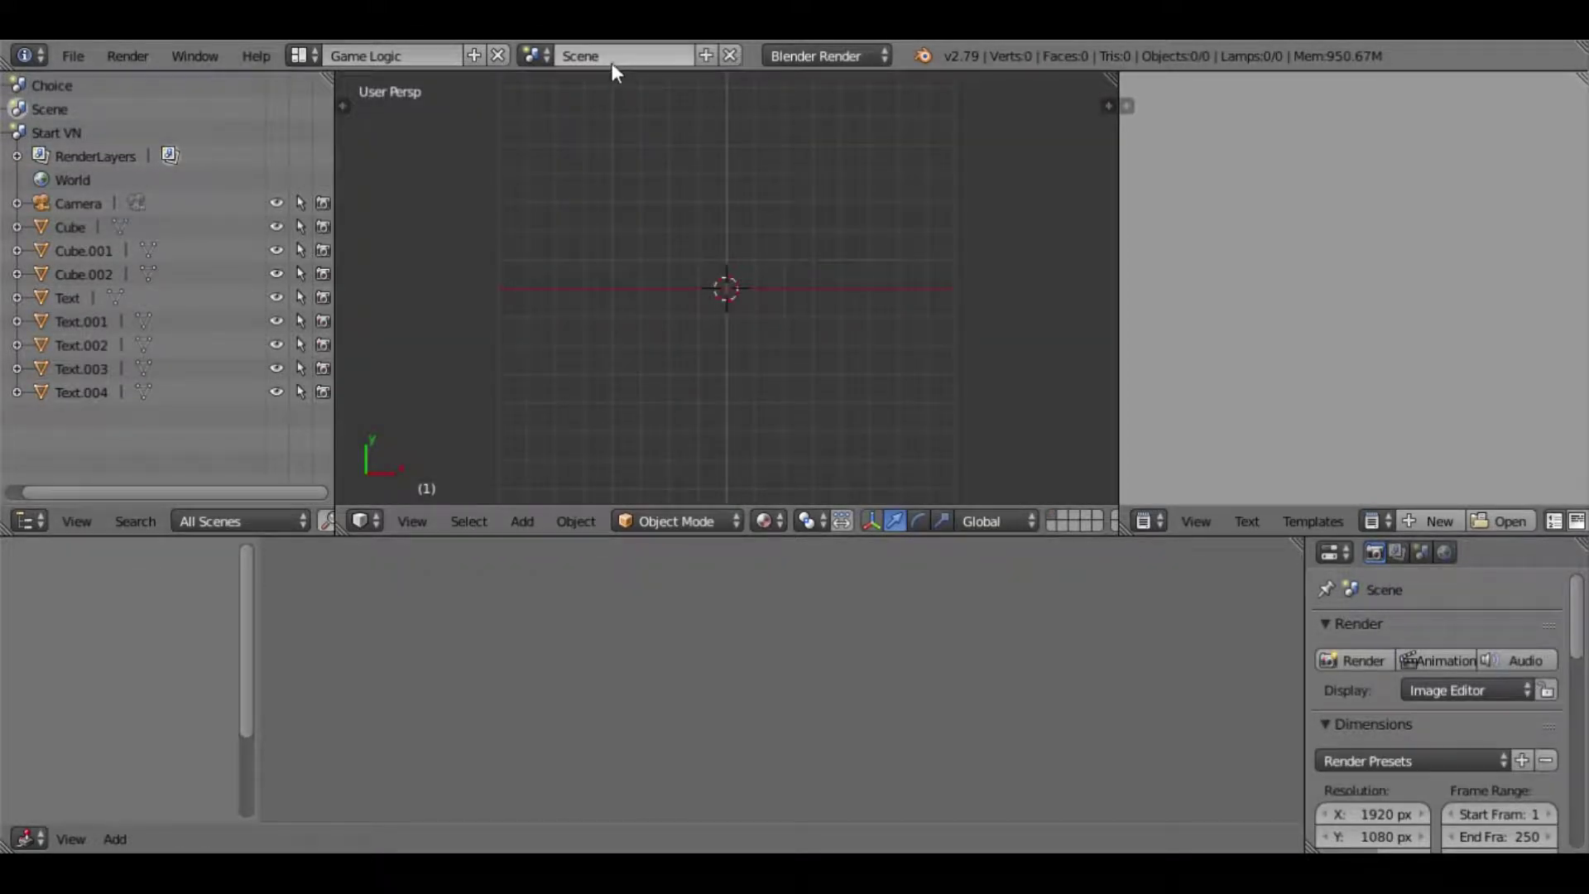
left_click(815, 56)
left_click(813, 117)
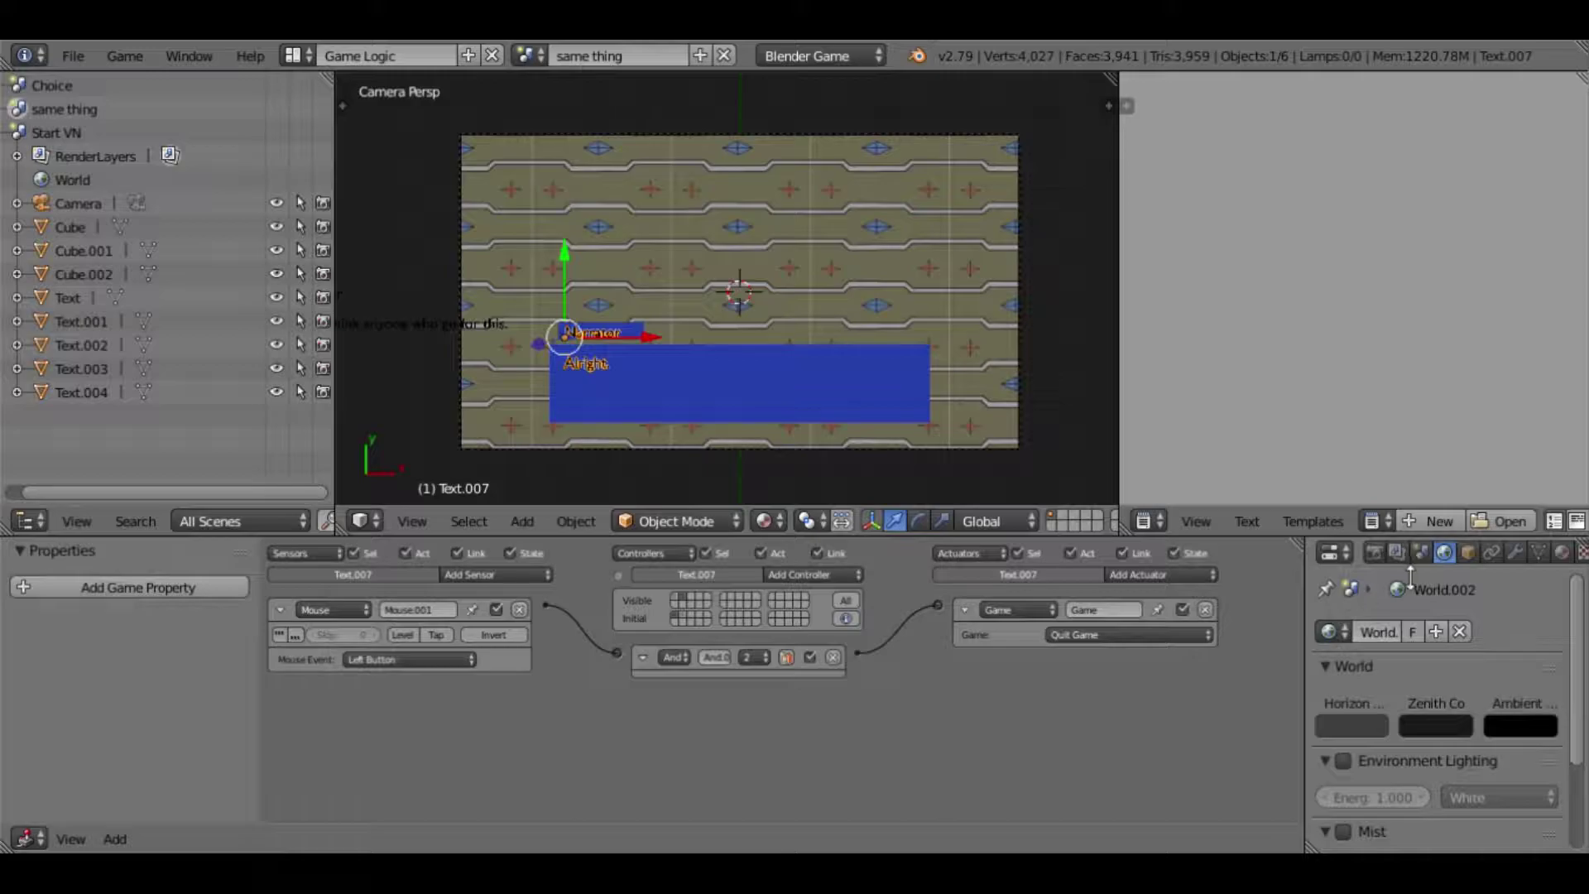
- Test-play the "same thing" scene in the embedded player and end the game
left_click(1372, 553)
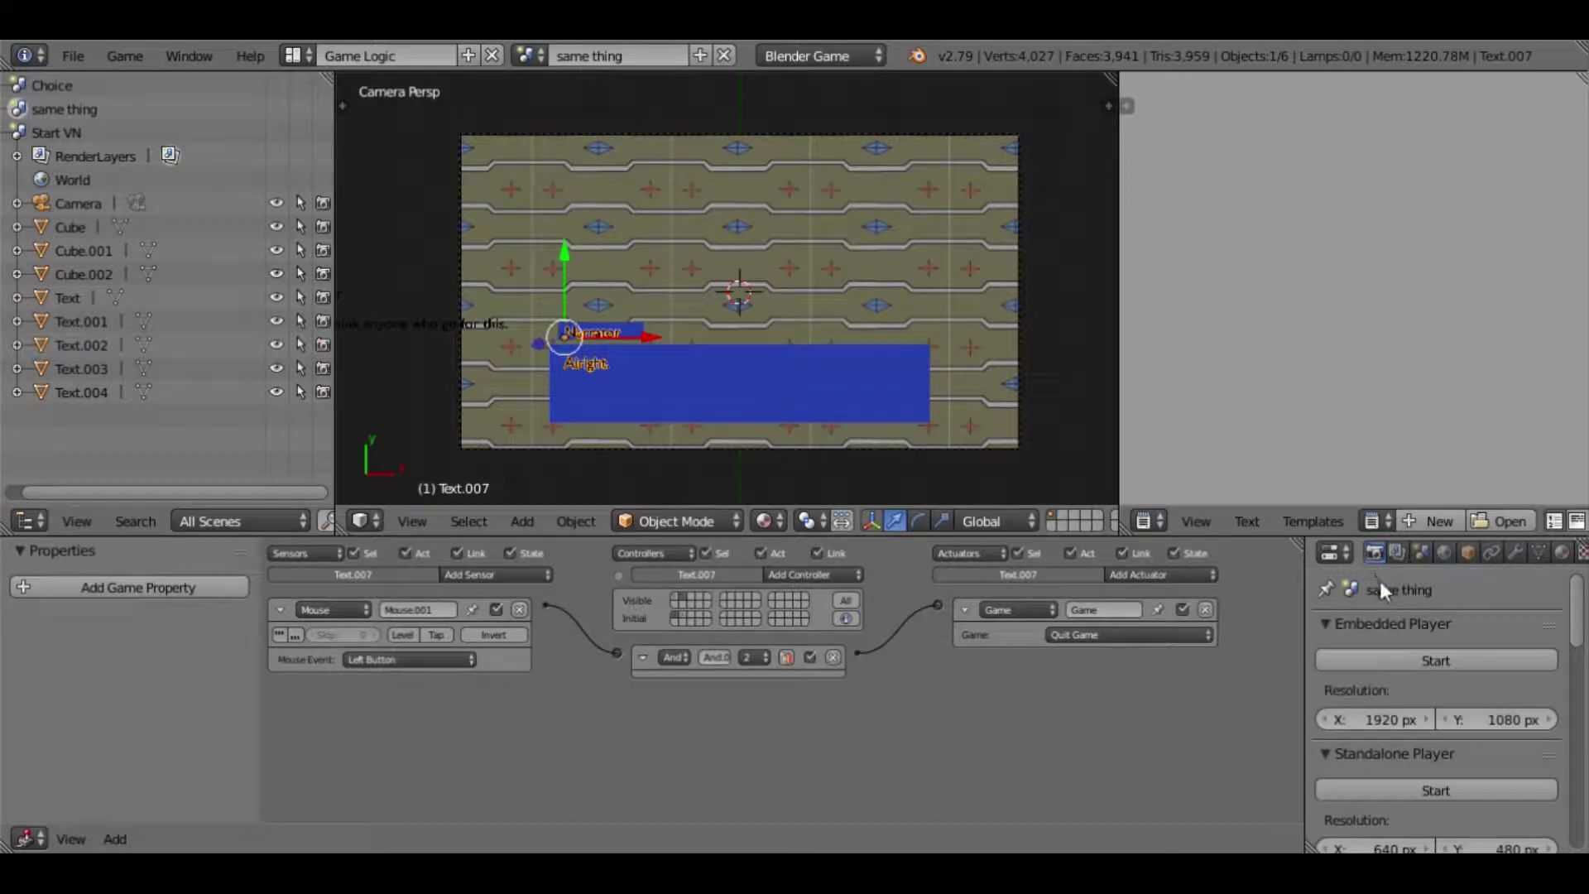
left_click(1384, 660)
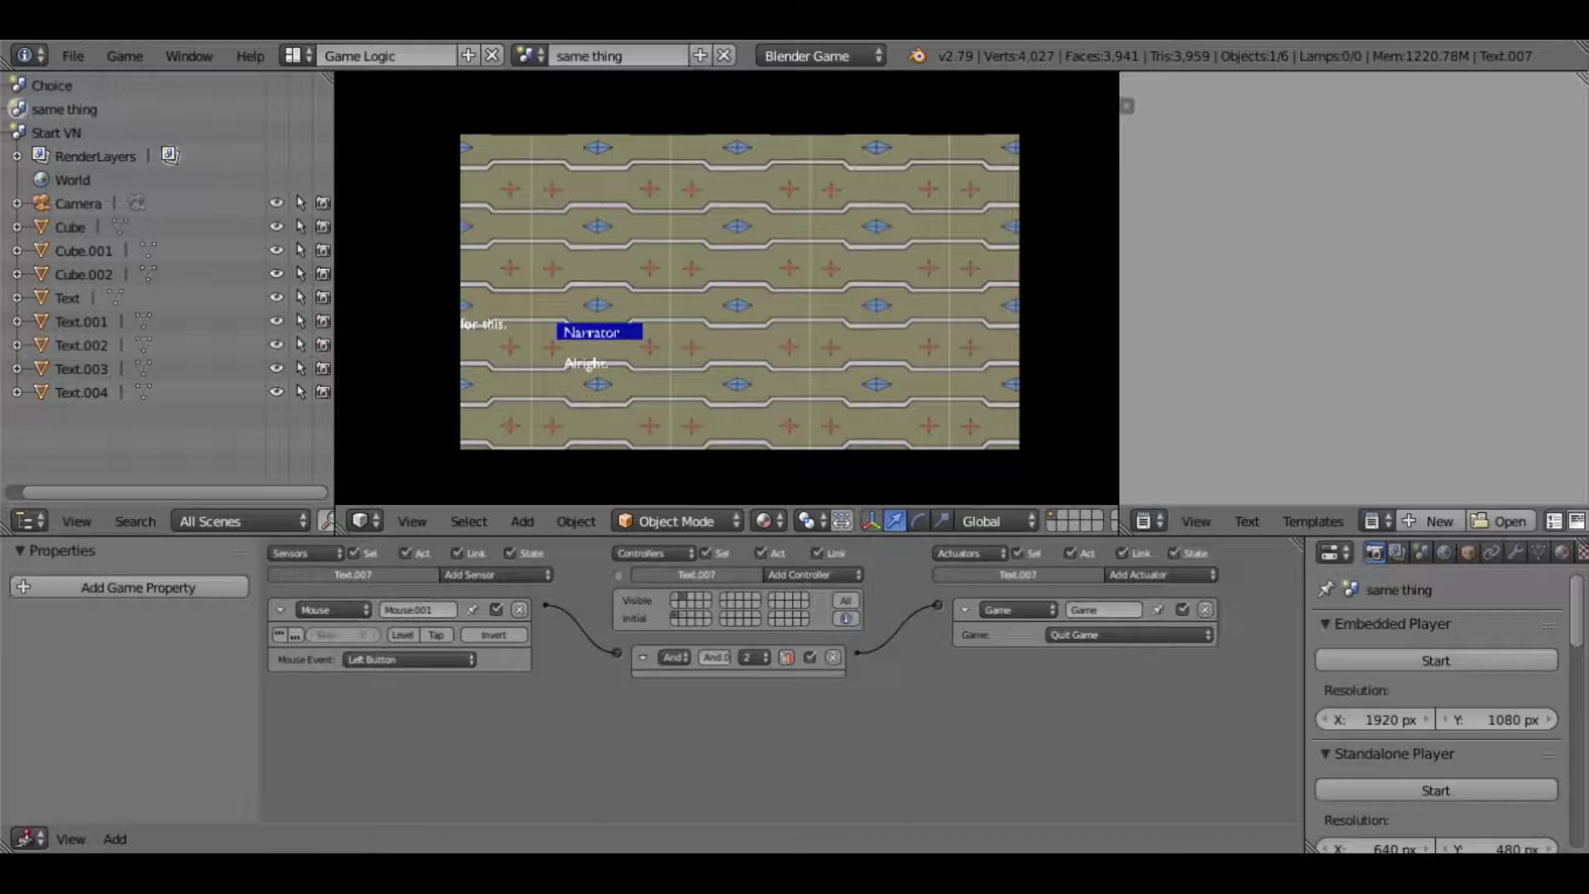
key("Escape")
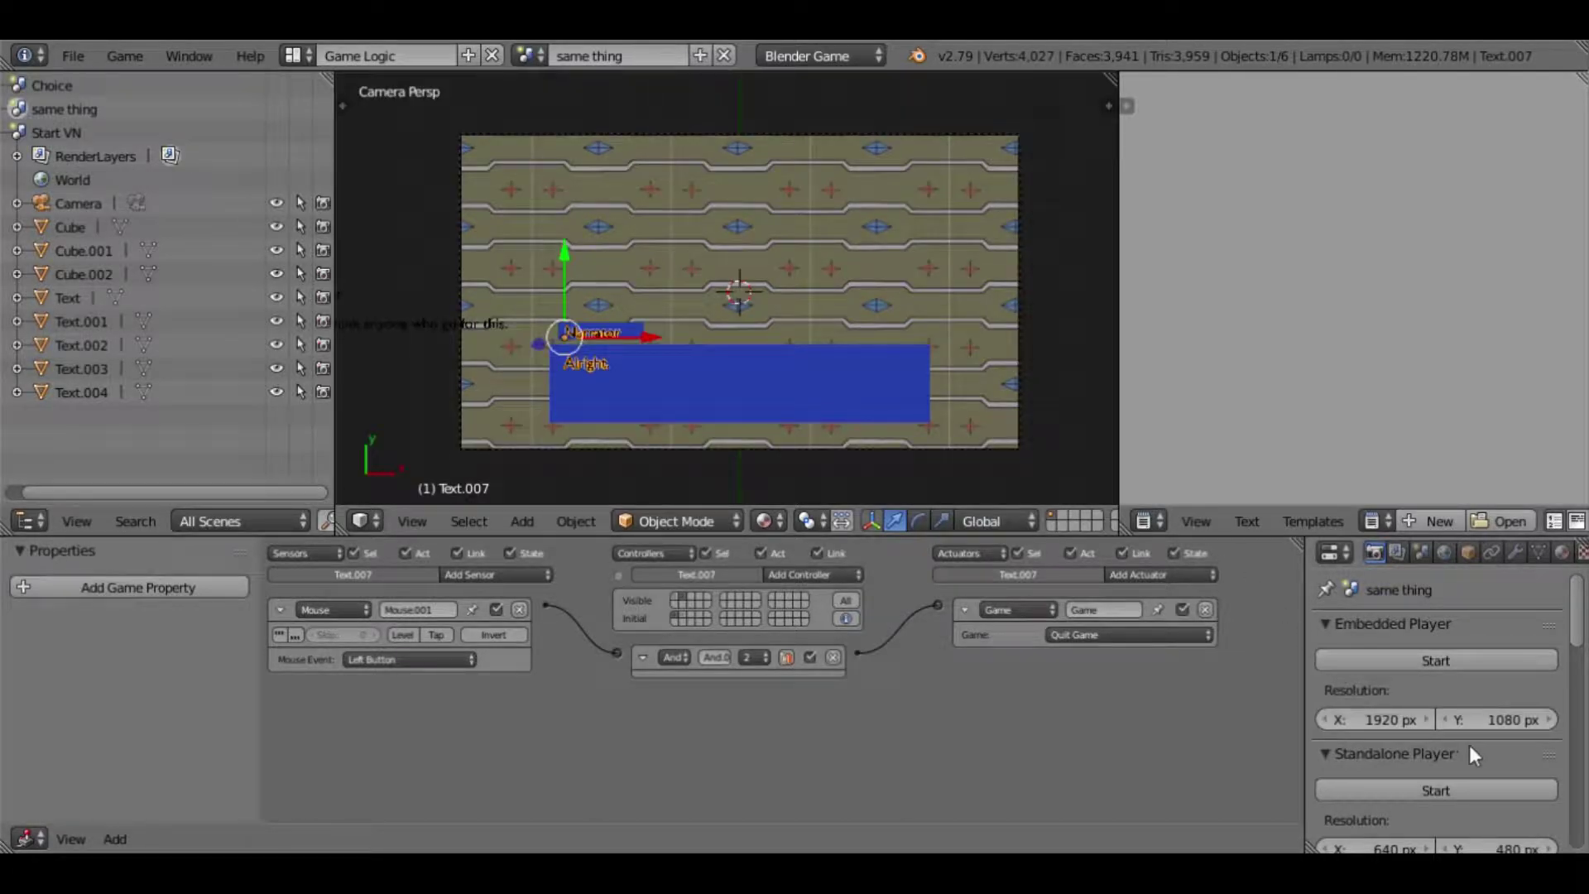
- Enable Fullscreen and Desktop for the standalone player and Mouse Cursor in the display settings of the "same thing" scene
scroll(1472, 743, "down", 3)
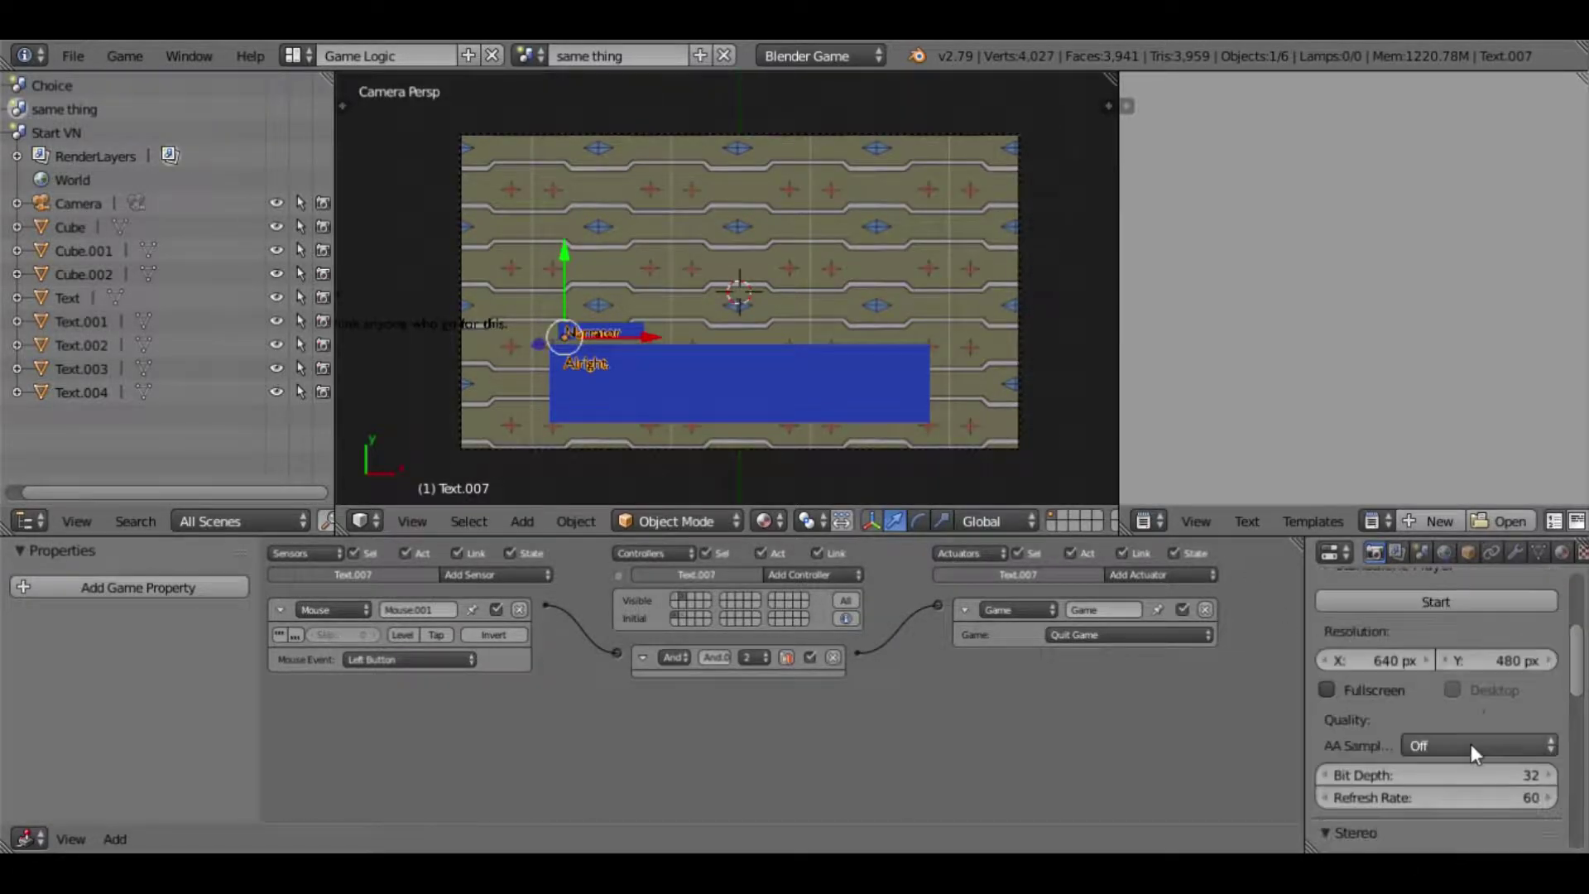
left_click(1327, 689)
left_click(1453, 690)
scroll(1446, 728, "down", 10)
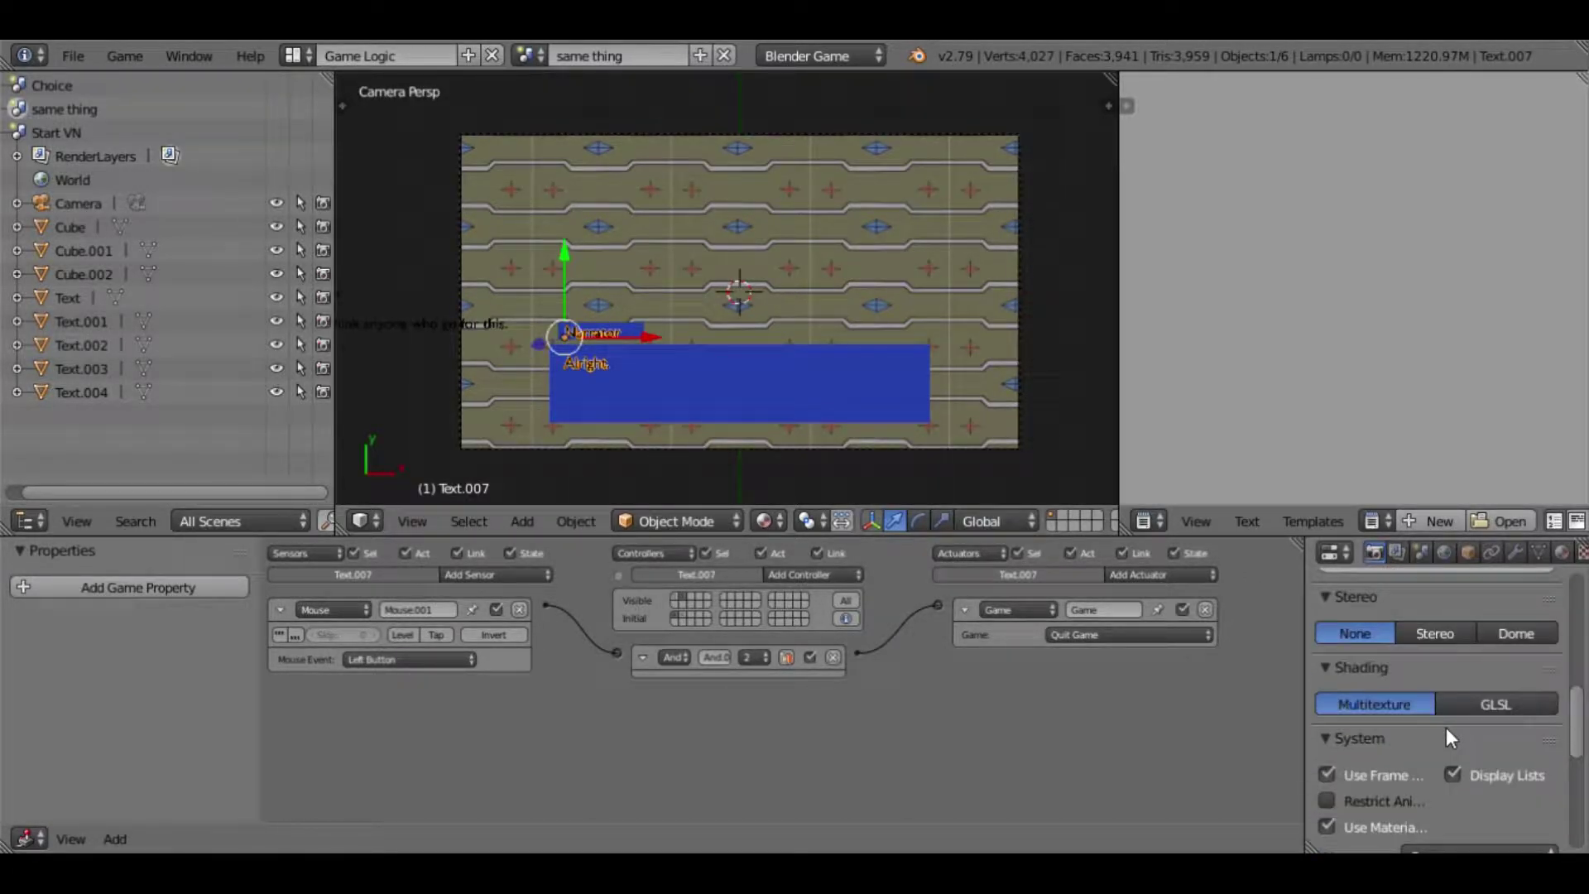
left_click(1452, 758)
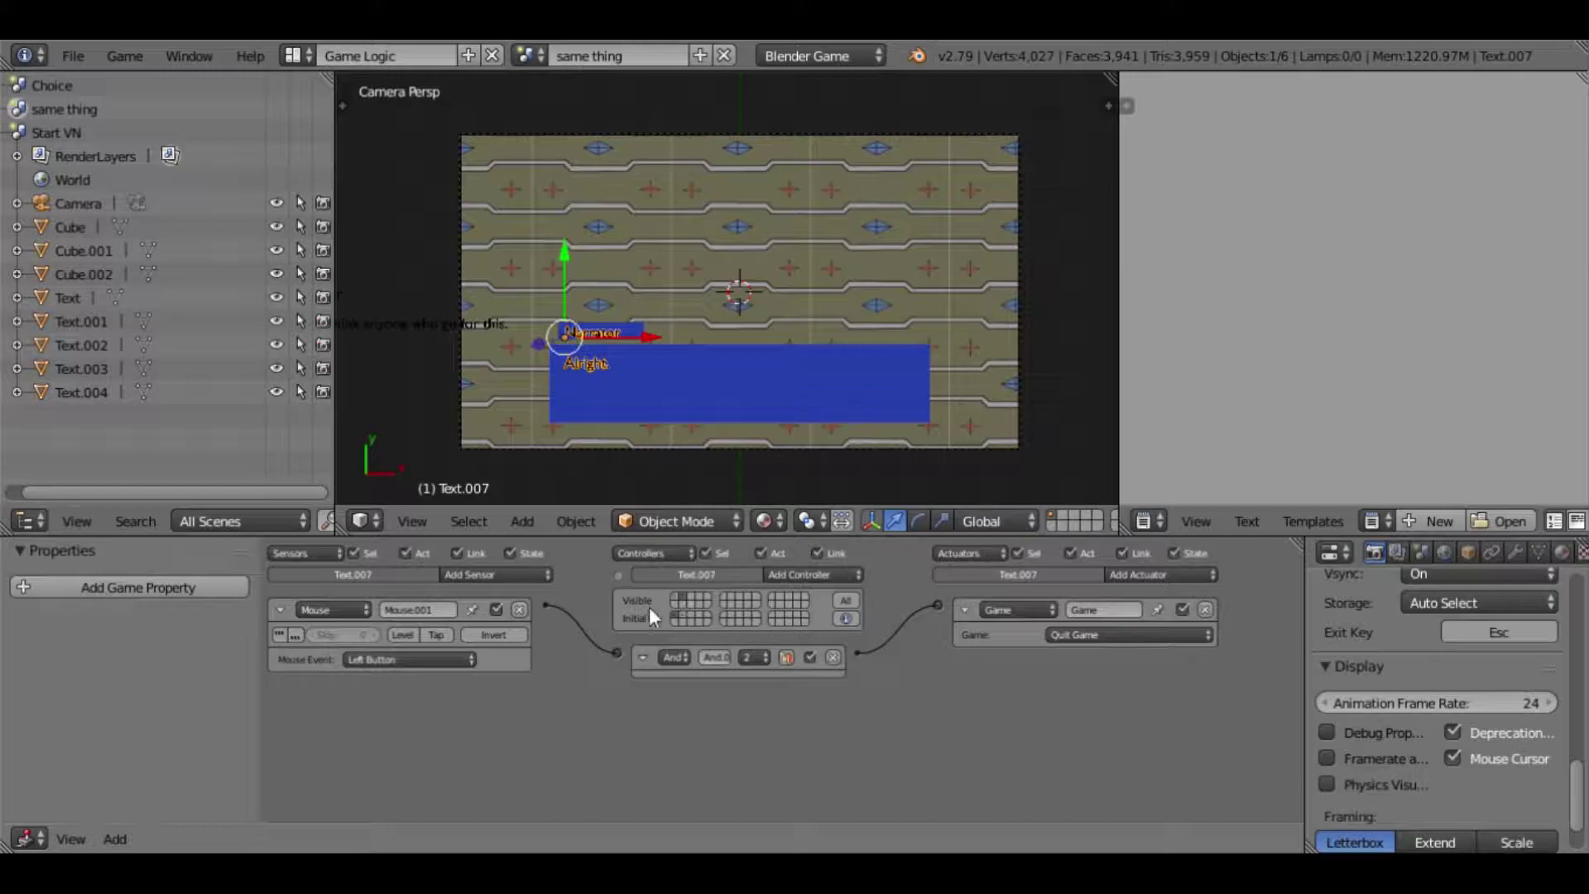
- Select the "Alright" dialogue text and show its state 1 logic bricks
right_click(571, 361)
right_click(583, 365)
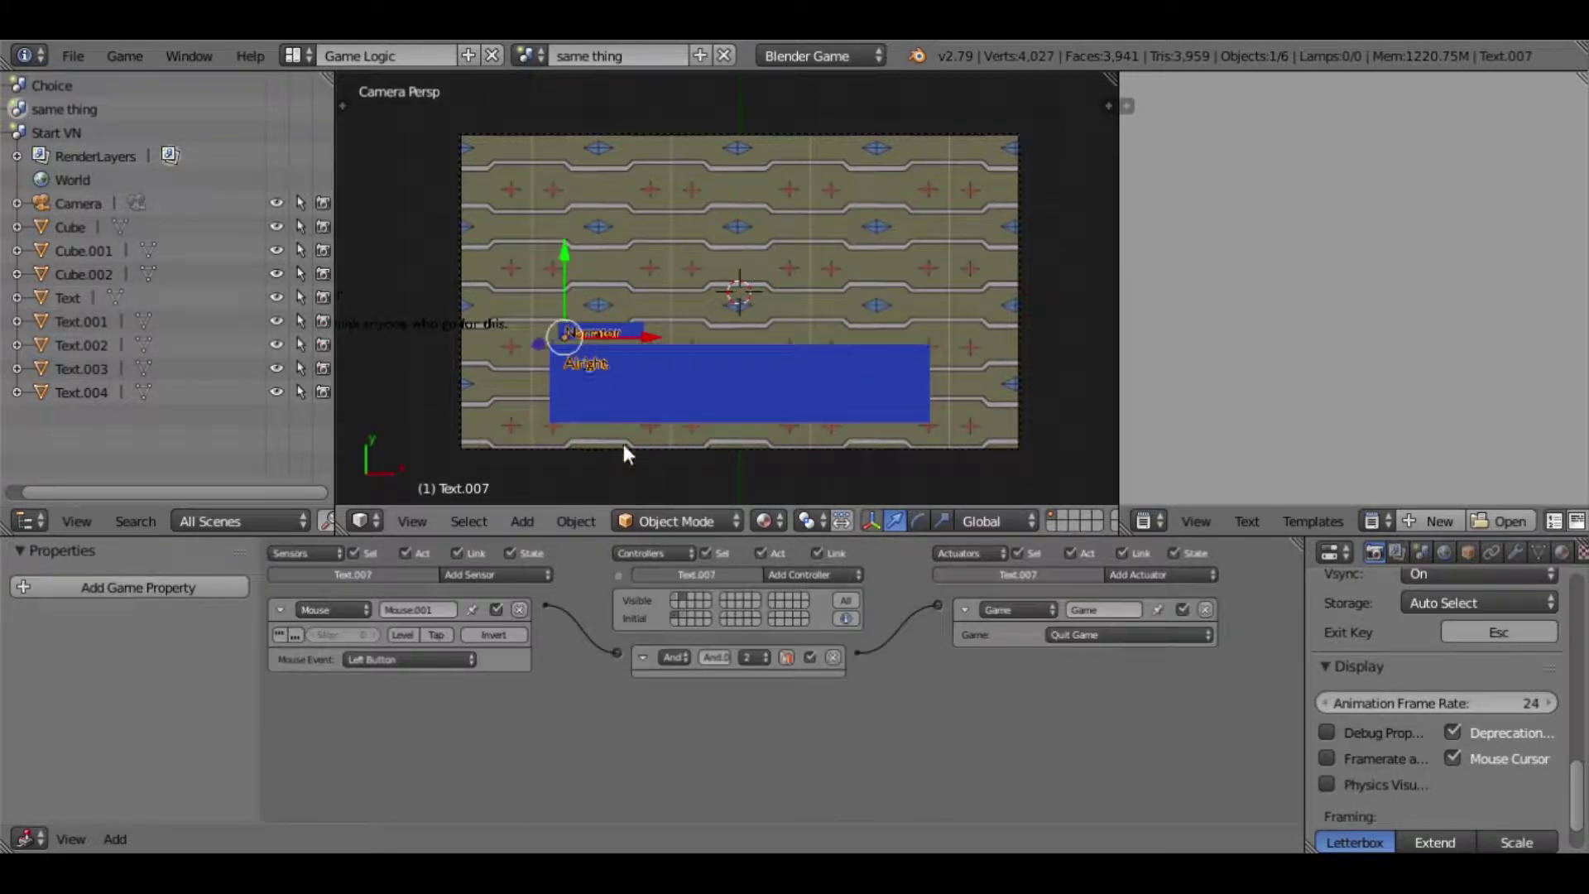
left_click(674, 597)
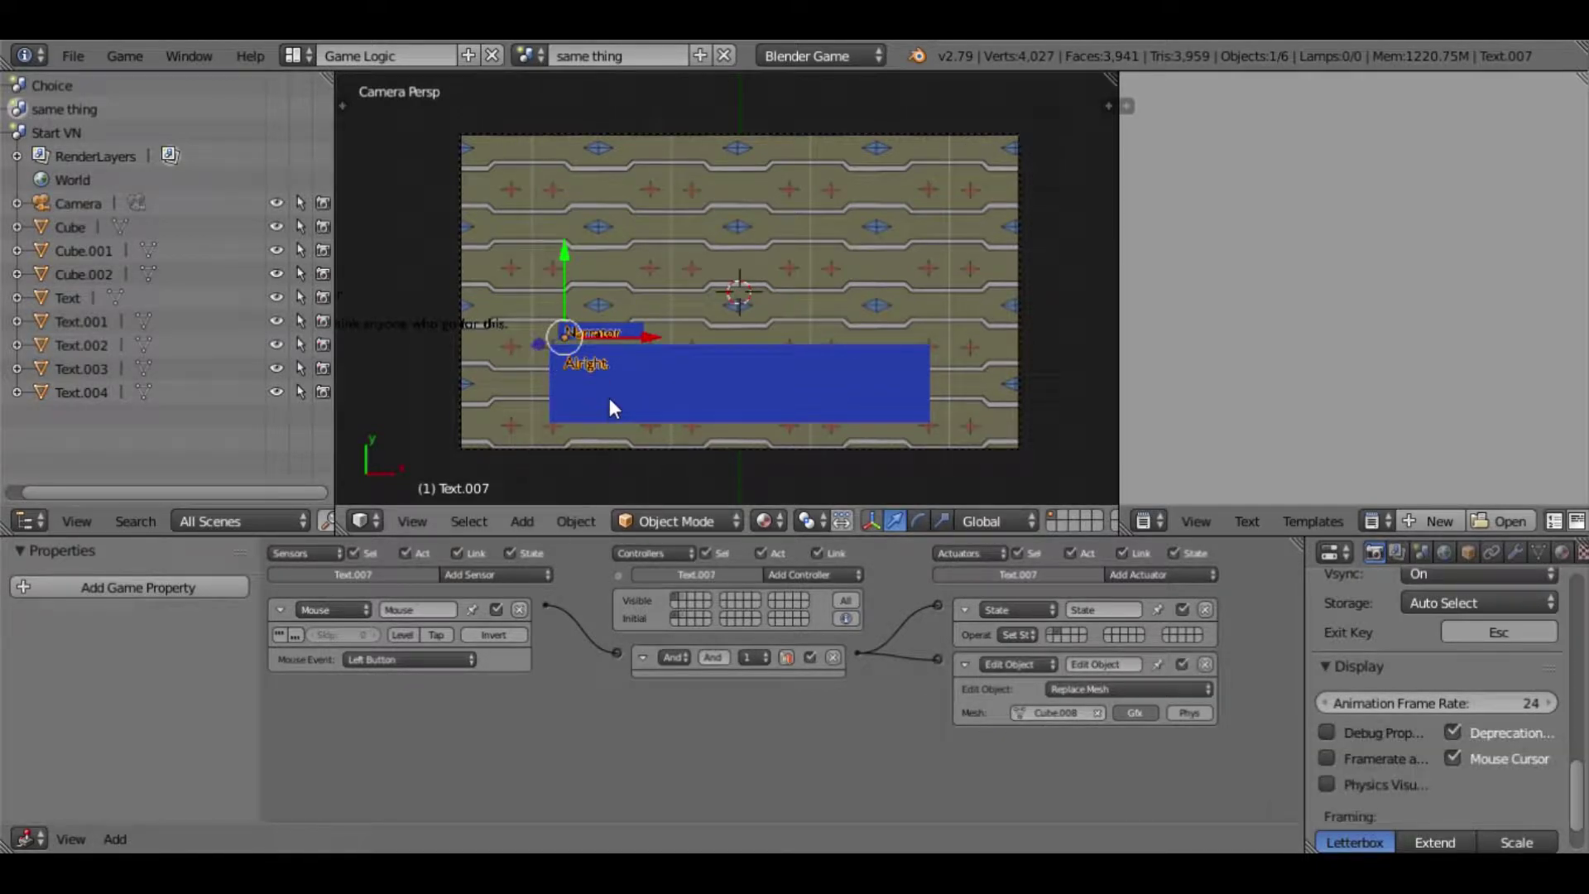
- Set the replacement mesh of the "Alright" dialogue text's Edit Object actuator to CUText.008
left_click(1040, 712)
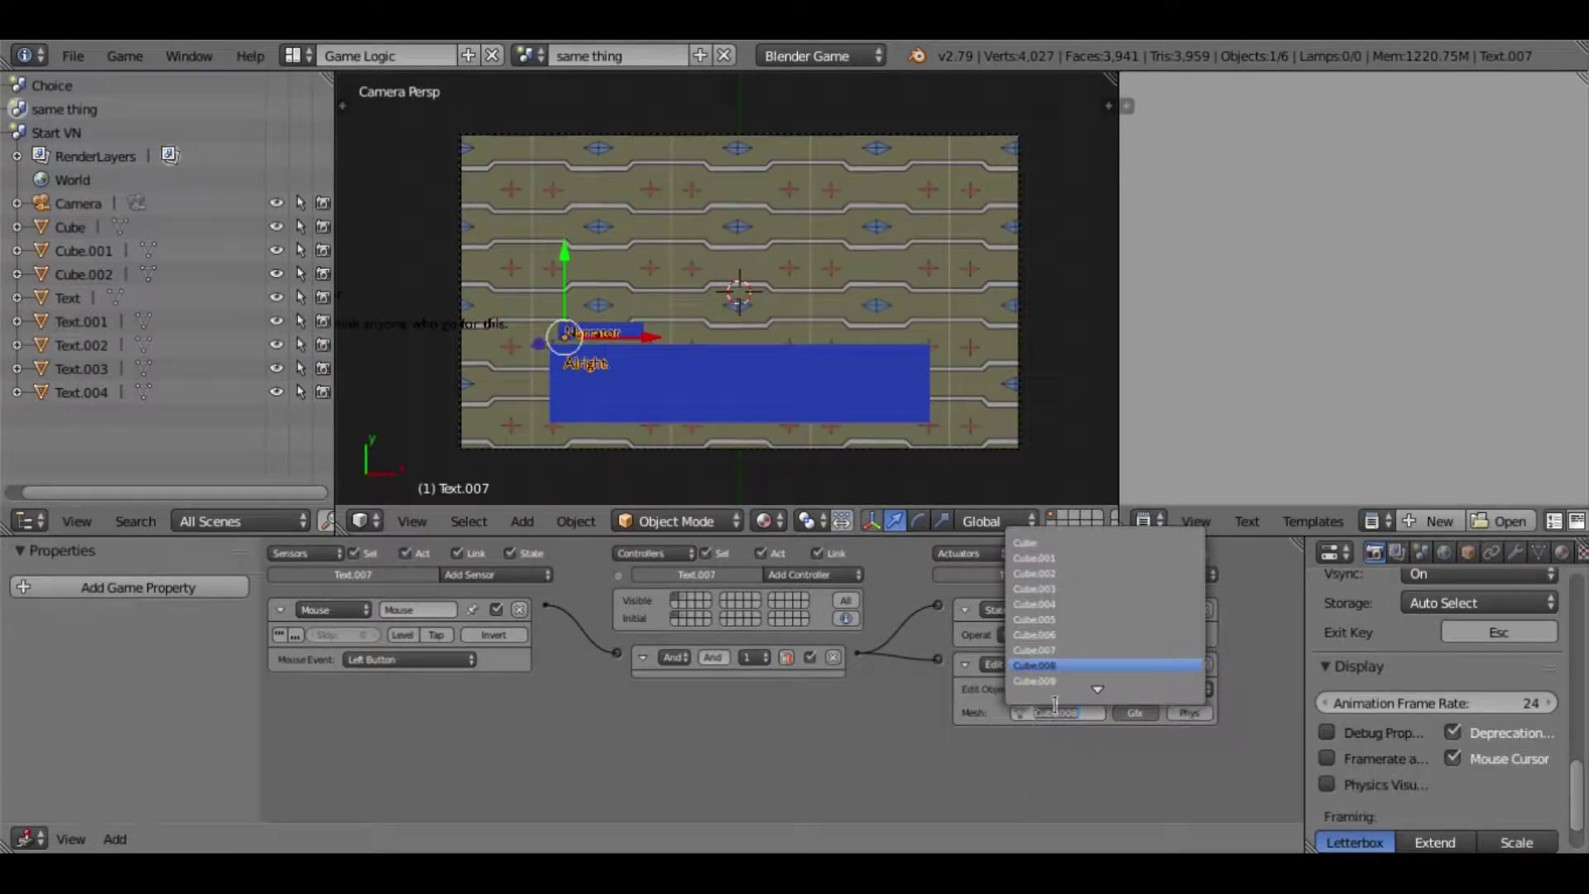
scroll(1072, 675, "down", 11)
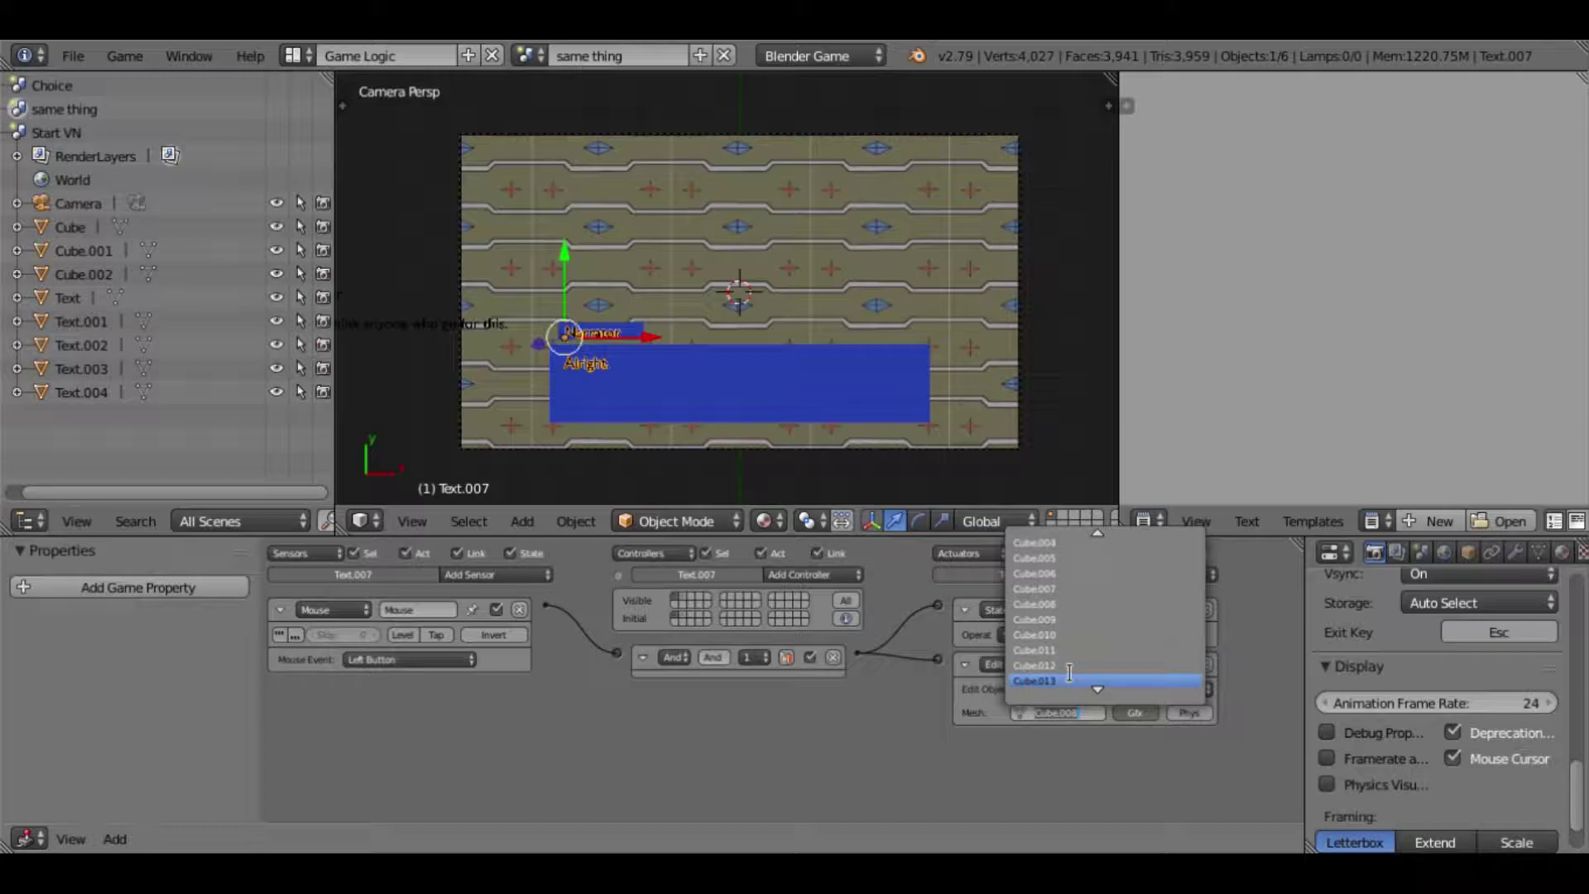
scroll(1069, 671, "down", 4)
left_click(1060, 684)
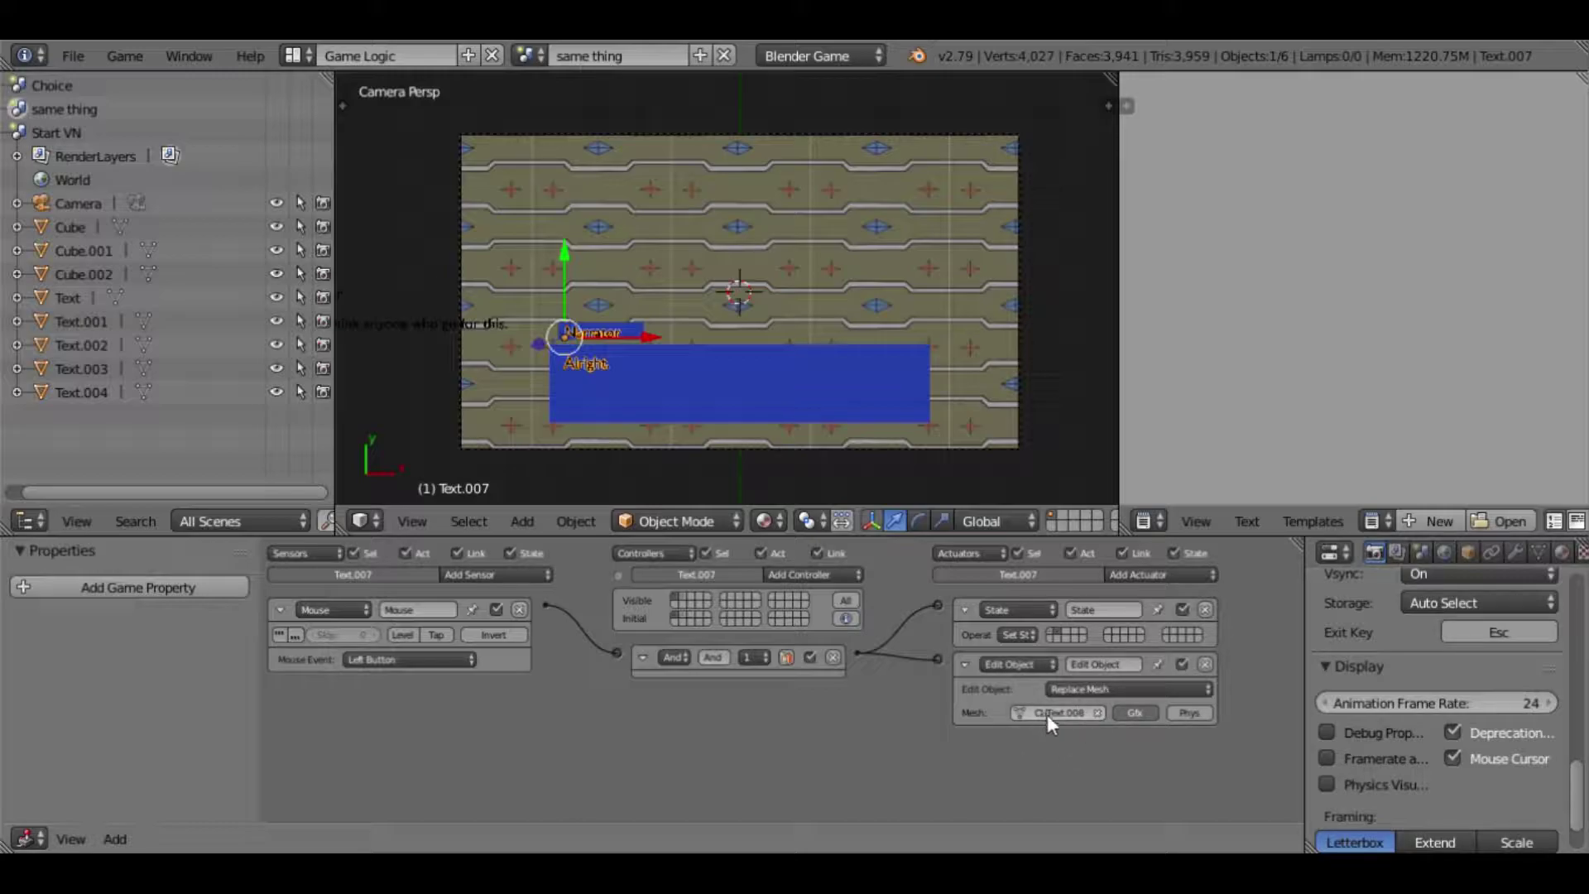
- Test-play the "same thing" scene in the embedded player, end the game and keep the Edit Object actuator on Replace Mesh
scroll(1365, 691, "up", 10)
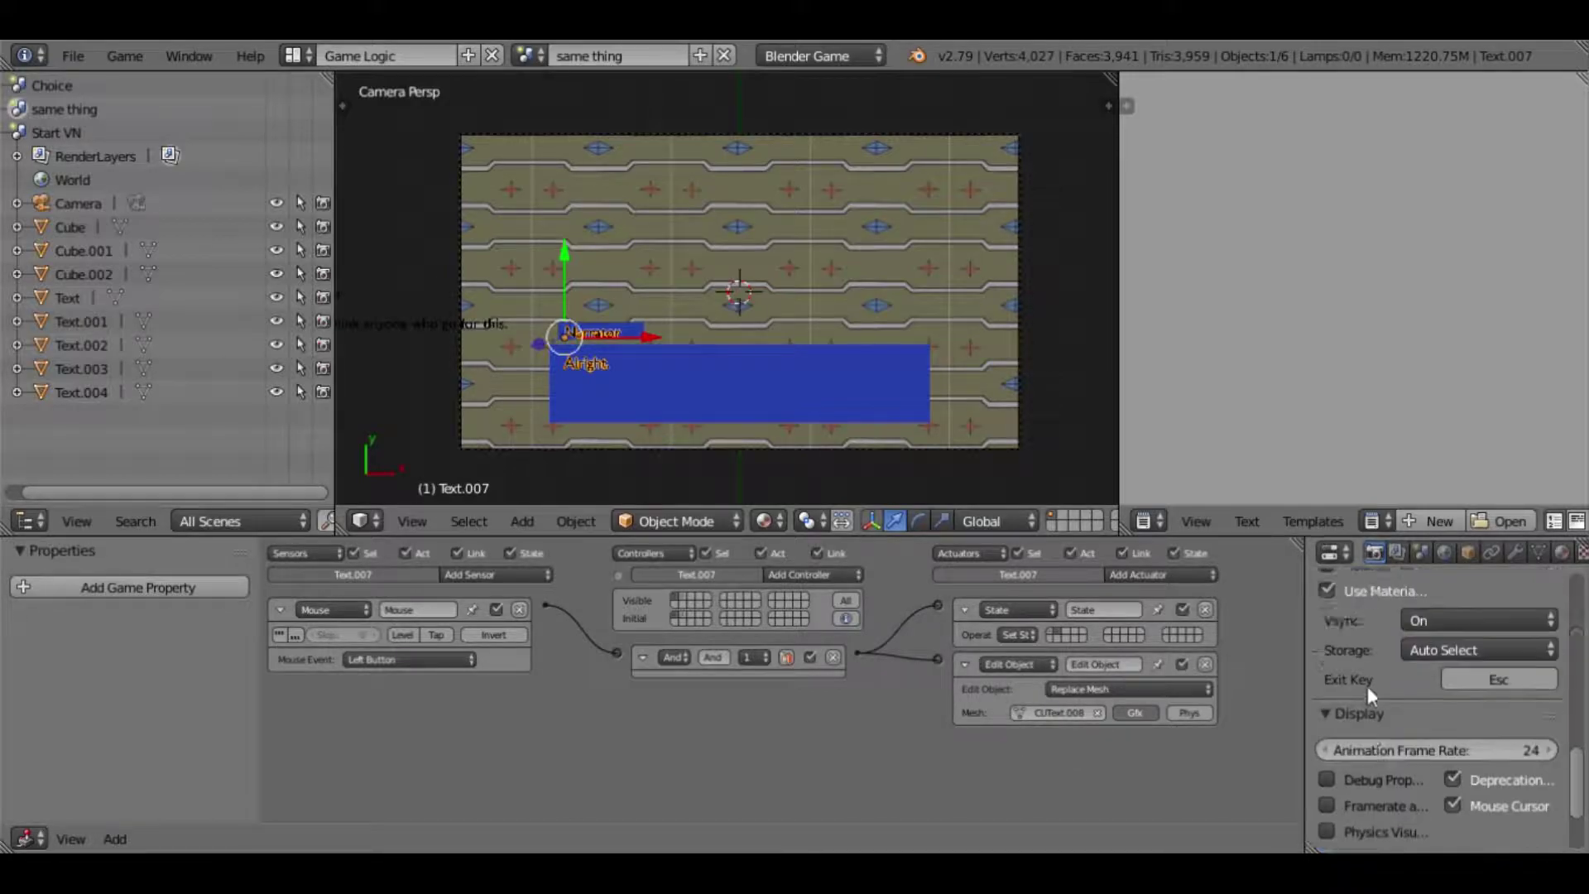
scroll(1362, 700, "up", 5)
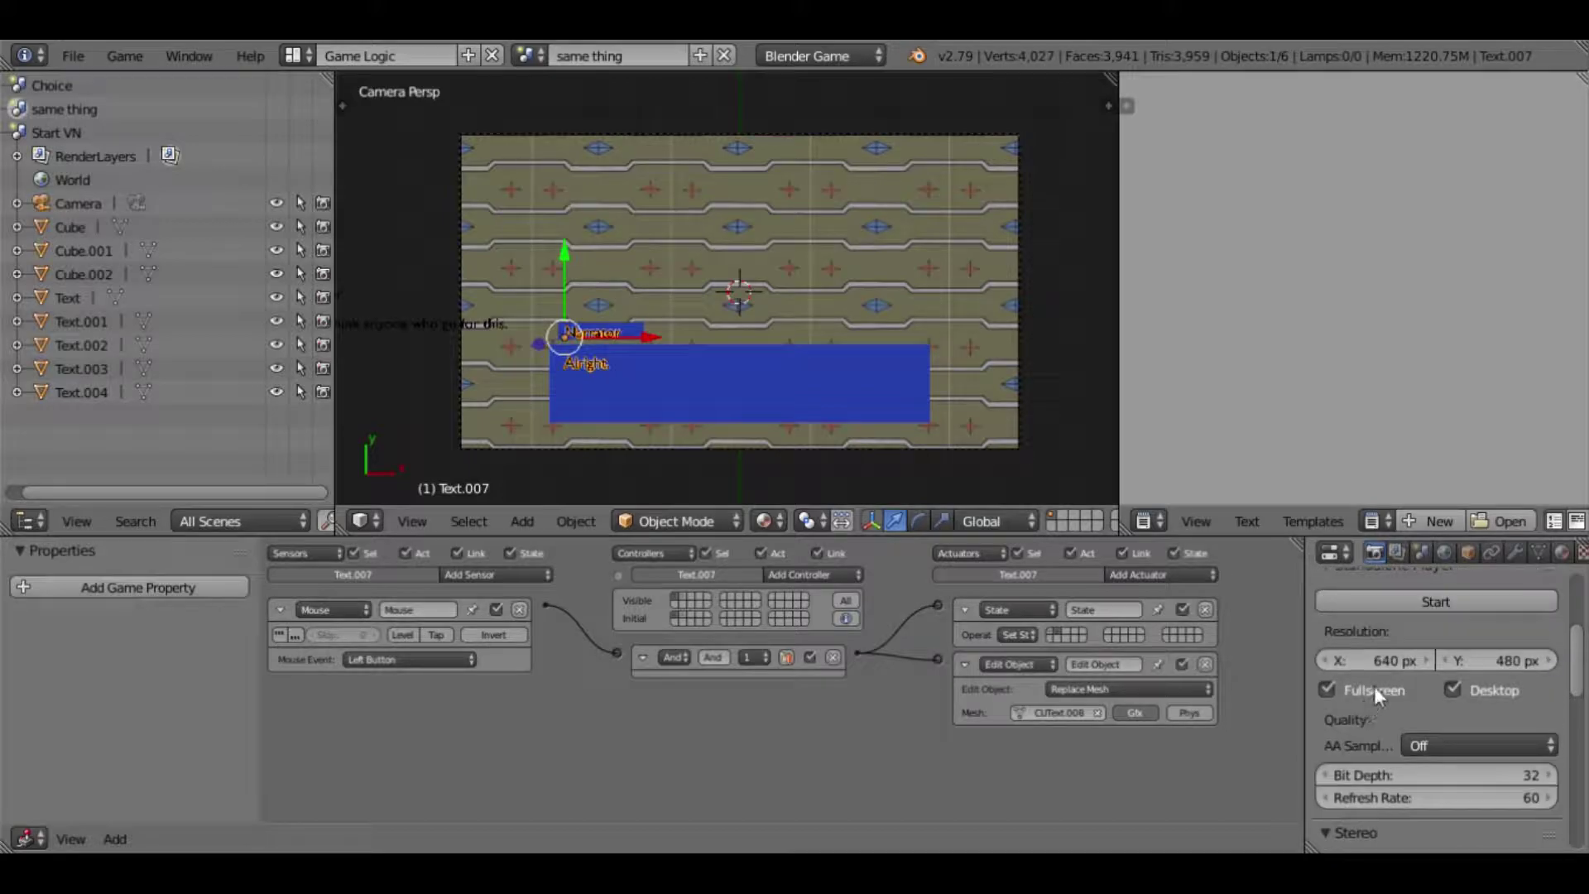
scroll(1387, 620, "up", 6)
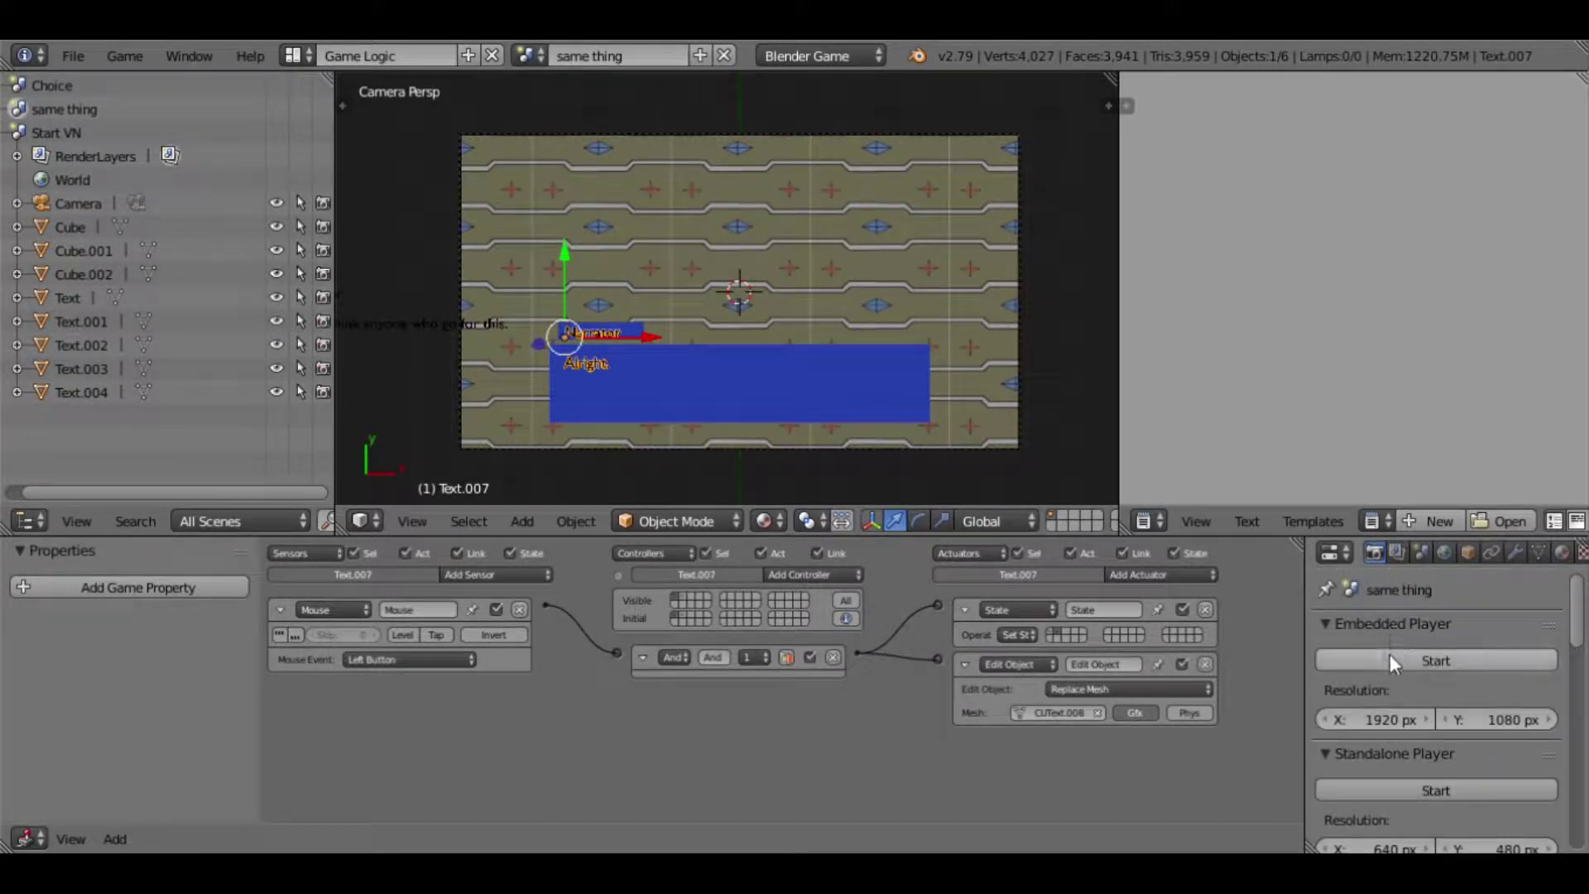
left_click(1387, 663)
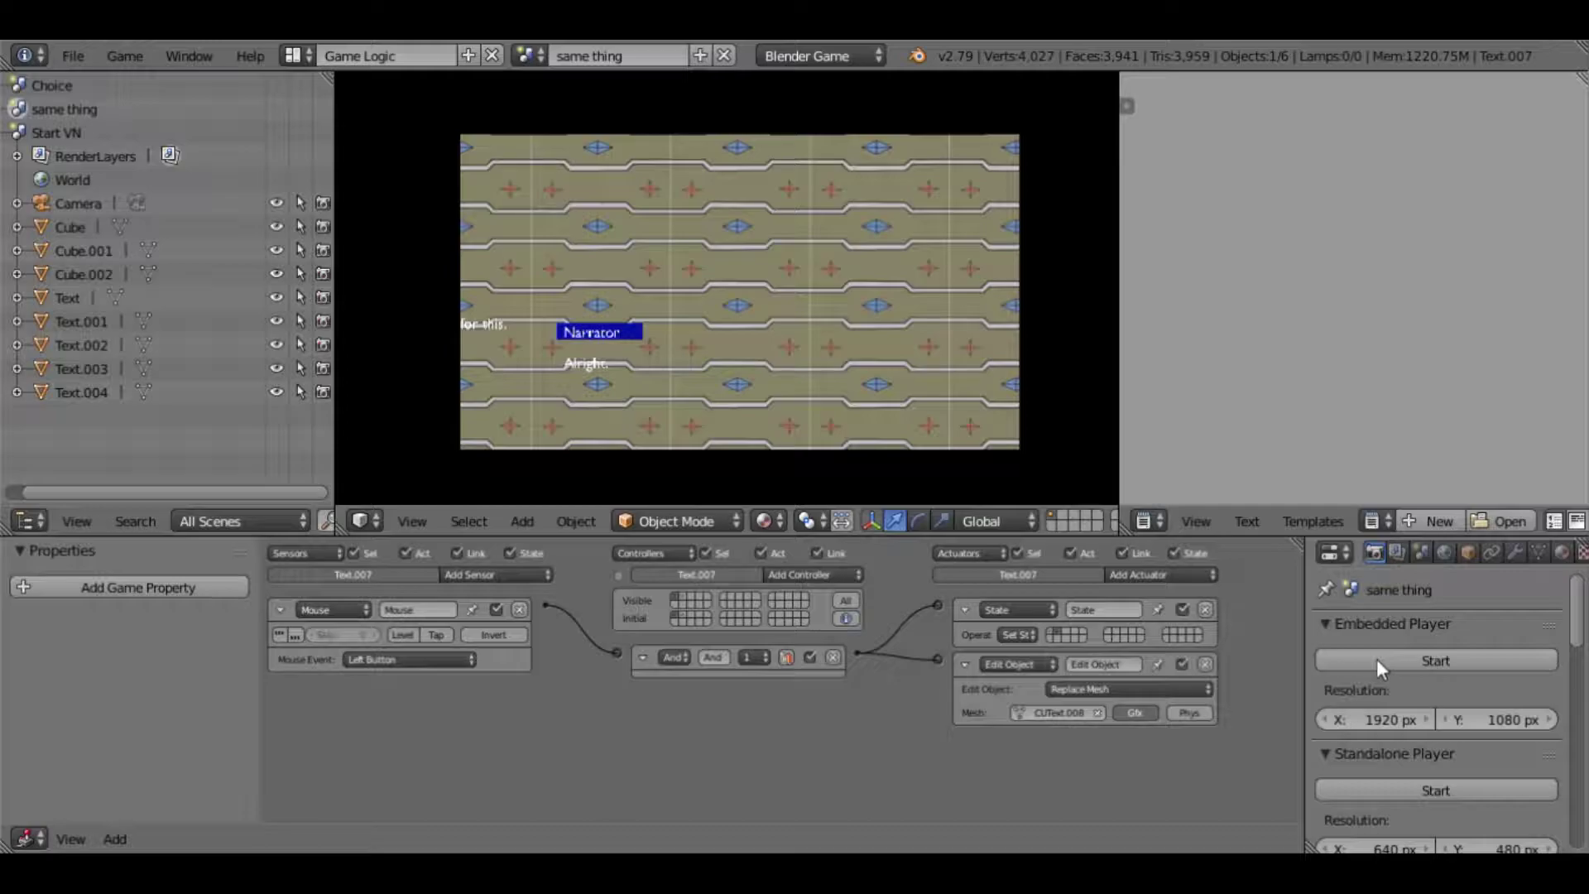
key("Escape")
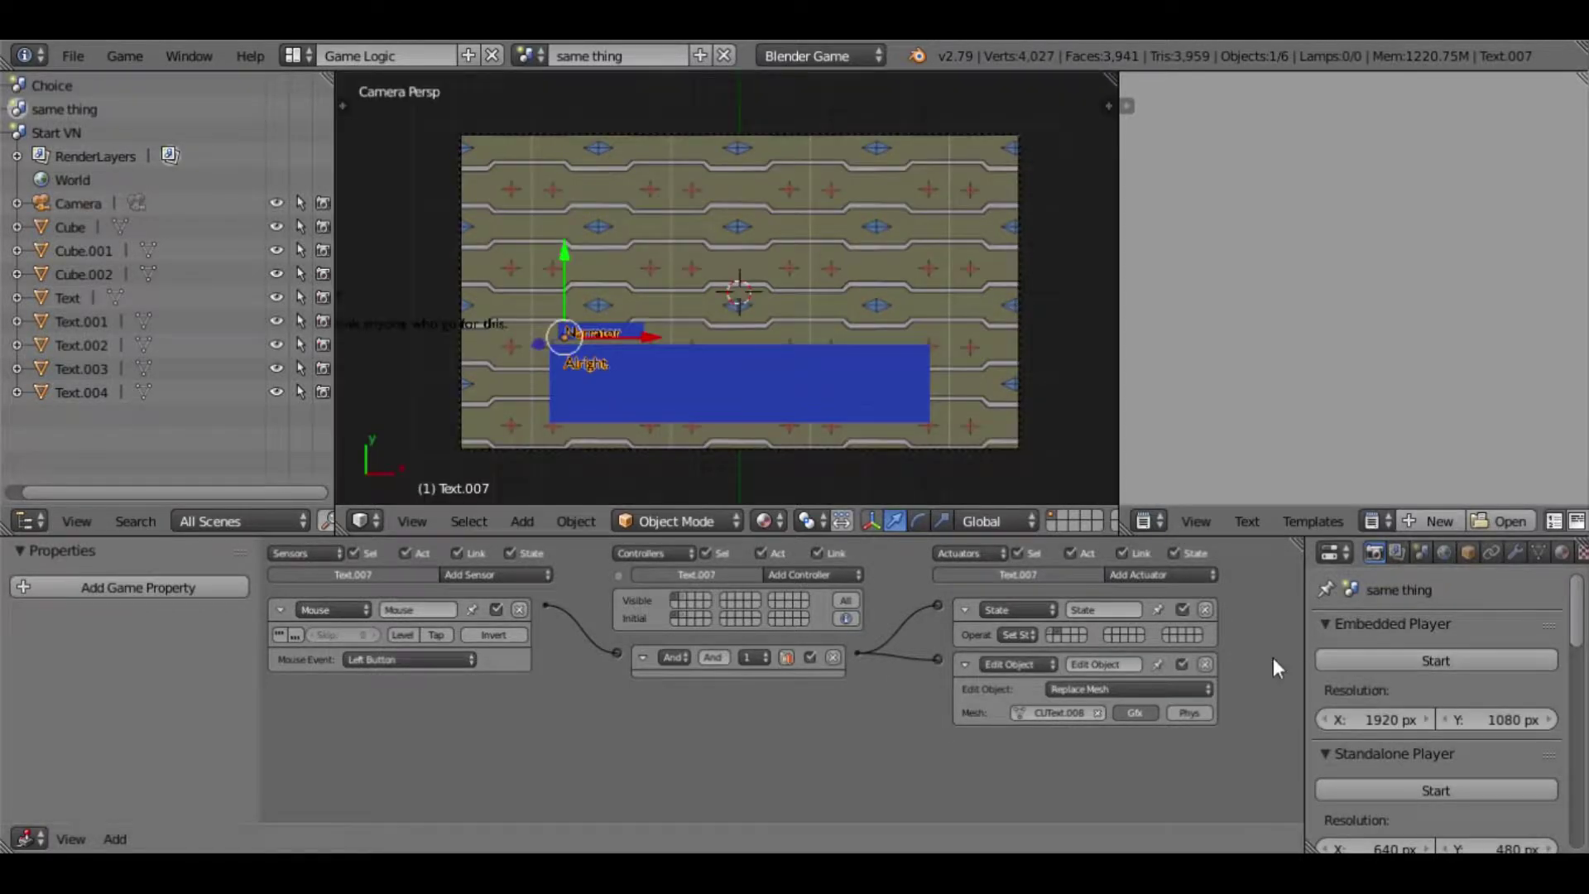
left_click(1030, 662)
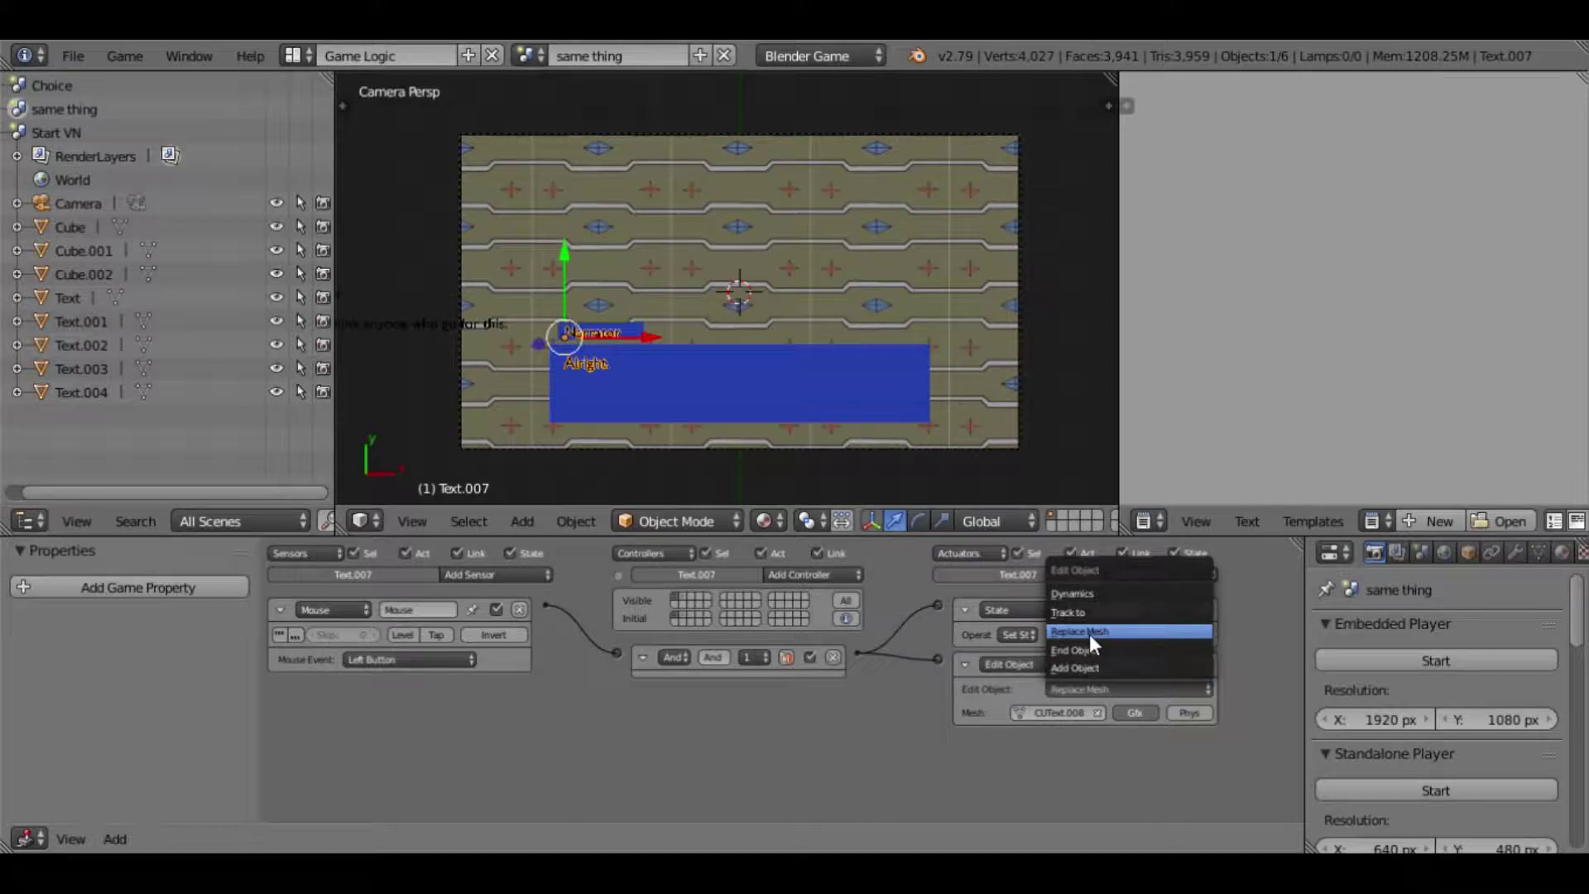
left_click(1090, 635)
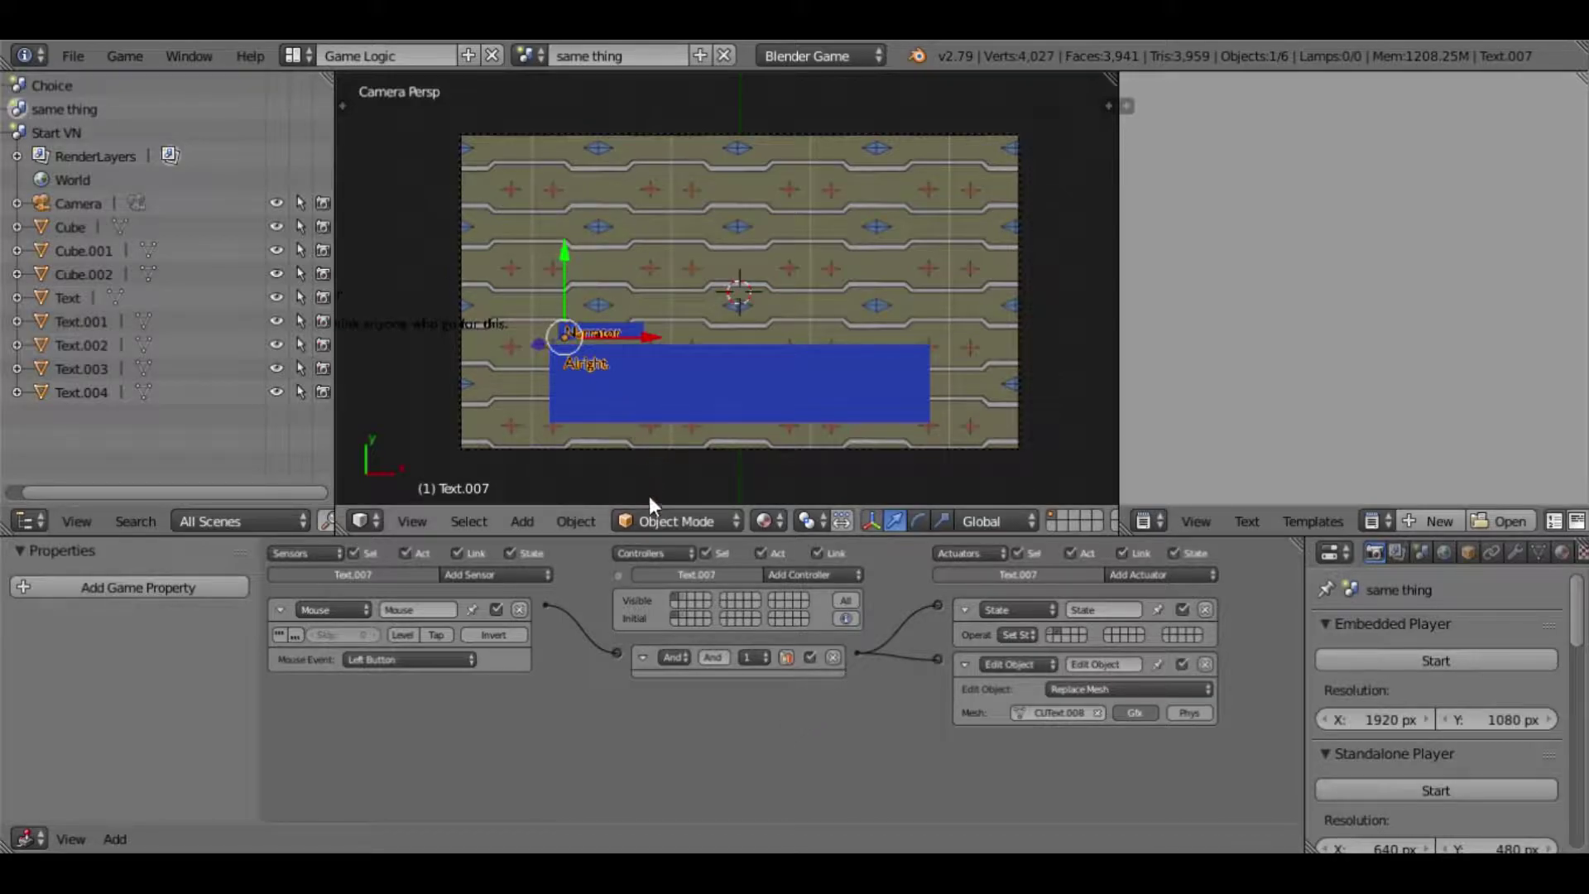
- In the Choice scene, target "same thing" in the "Keep current texture" box's Scene actuator and wire its Mouse and Near sensors to it
left_click(534, 56)
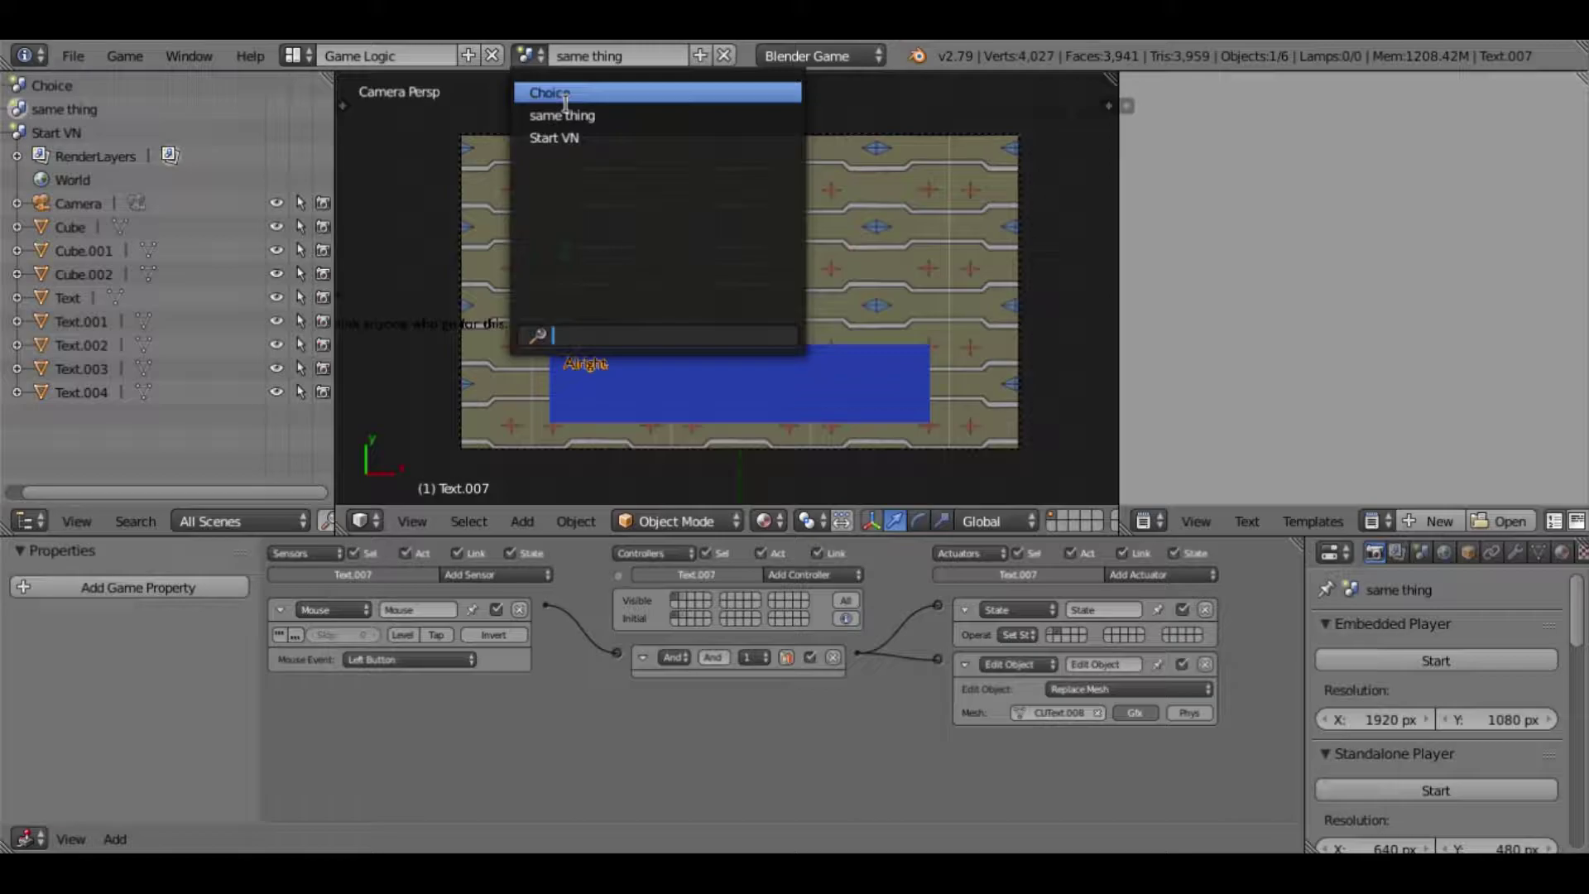
left_click(559, 93)
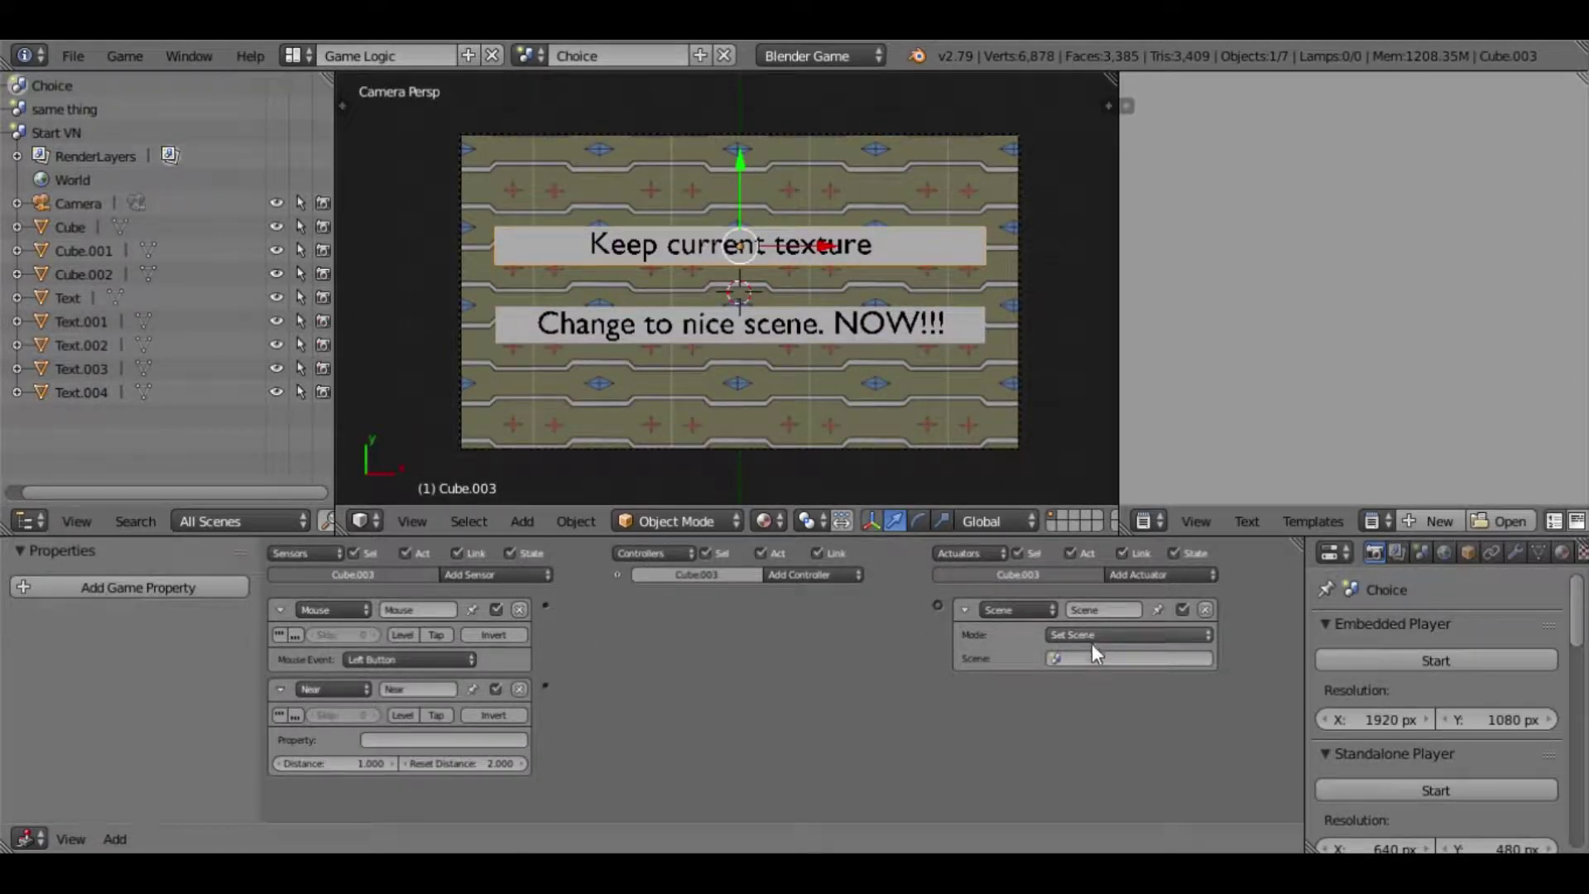
left_click(1066, 657)
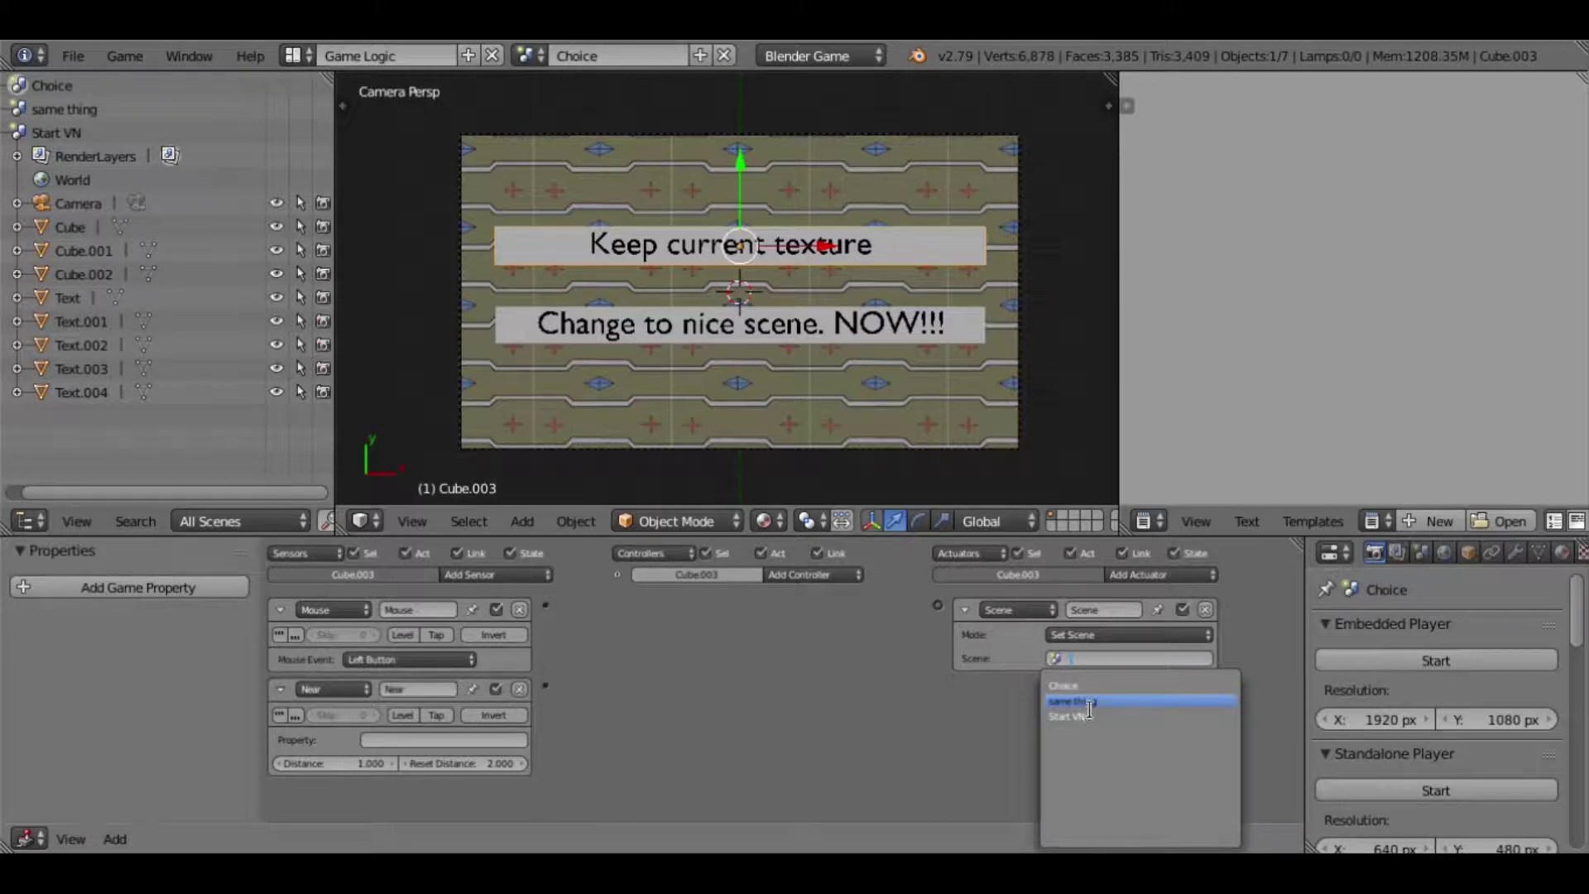
left_click(1076, 700)
left_click_drag(544, 605, 935, 604)
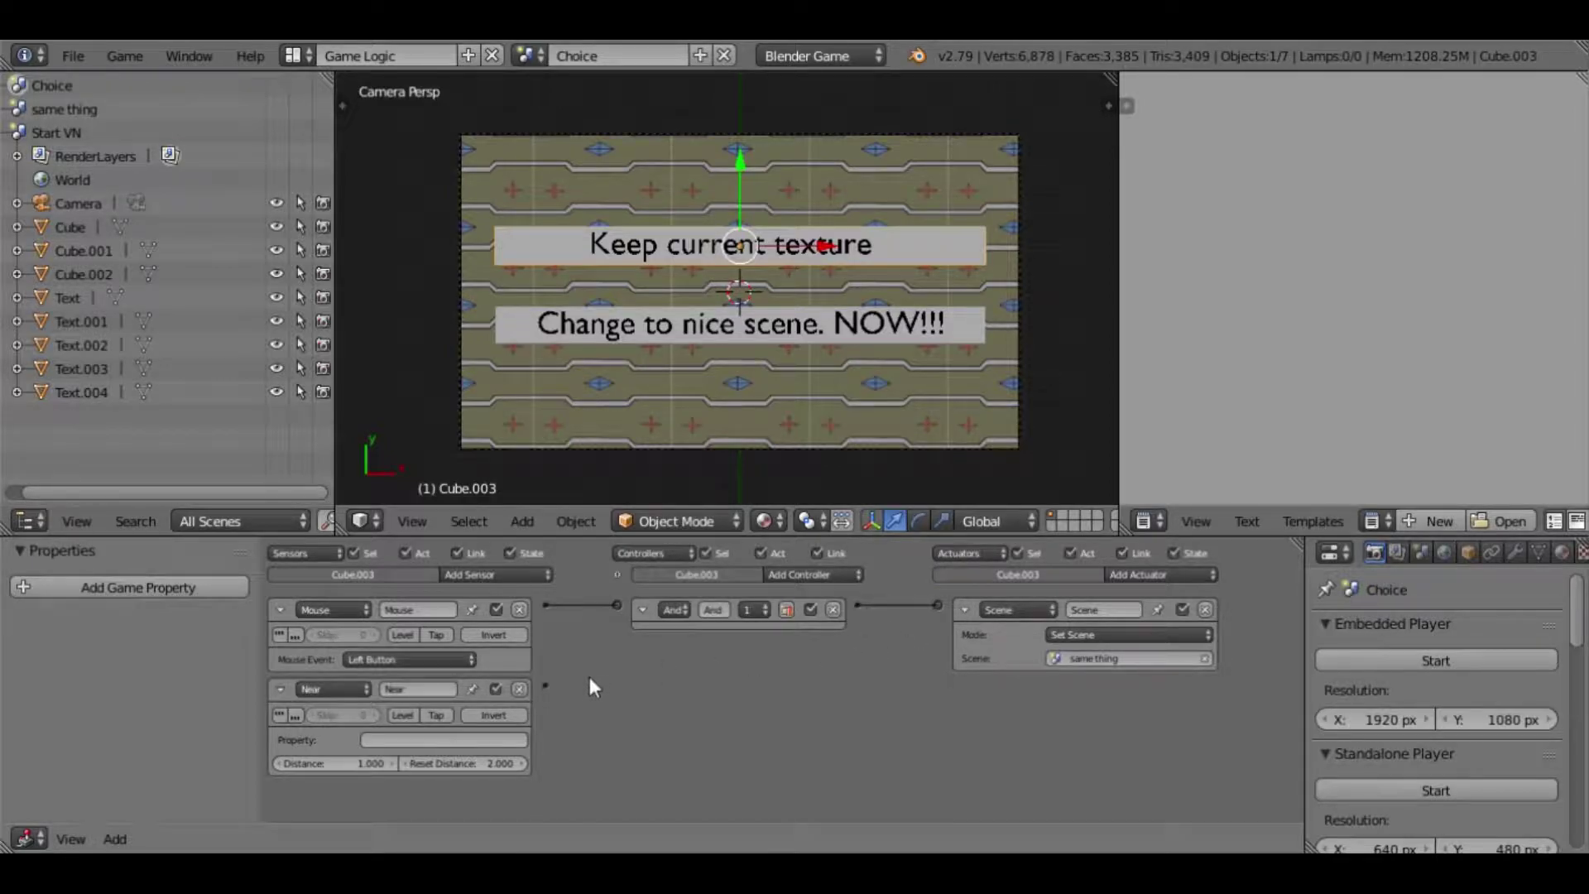
left_click_drag(615, 605, 616, 605)
- Test-play the Choice scene, end the game and enable Mouse Cursor in the scene's display settings
left_click(1396, 660)
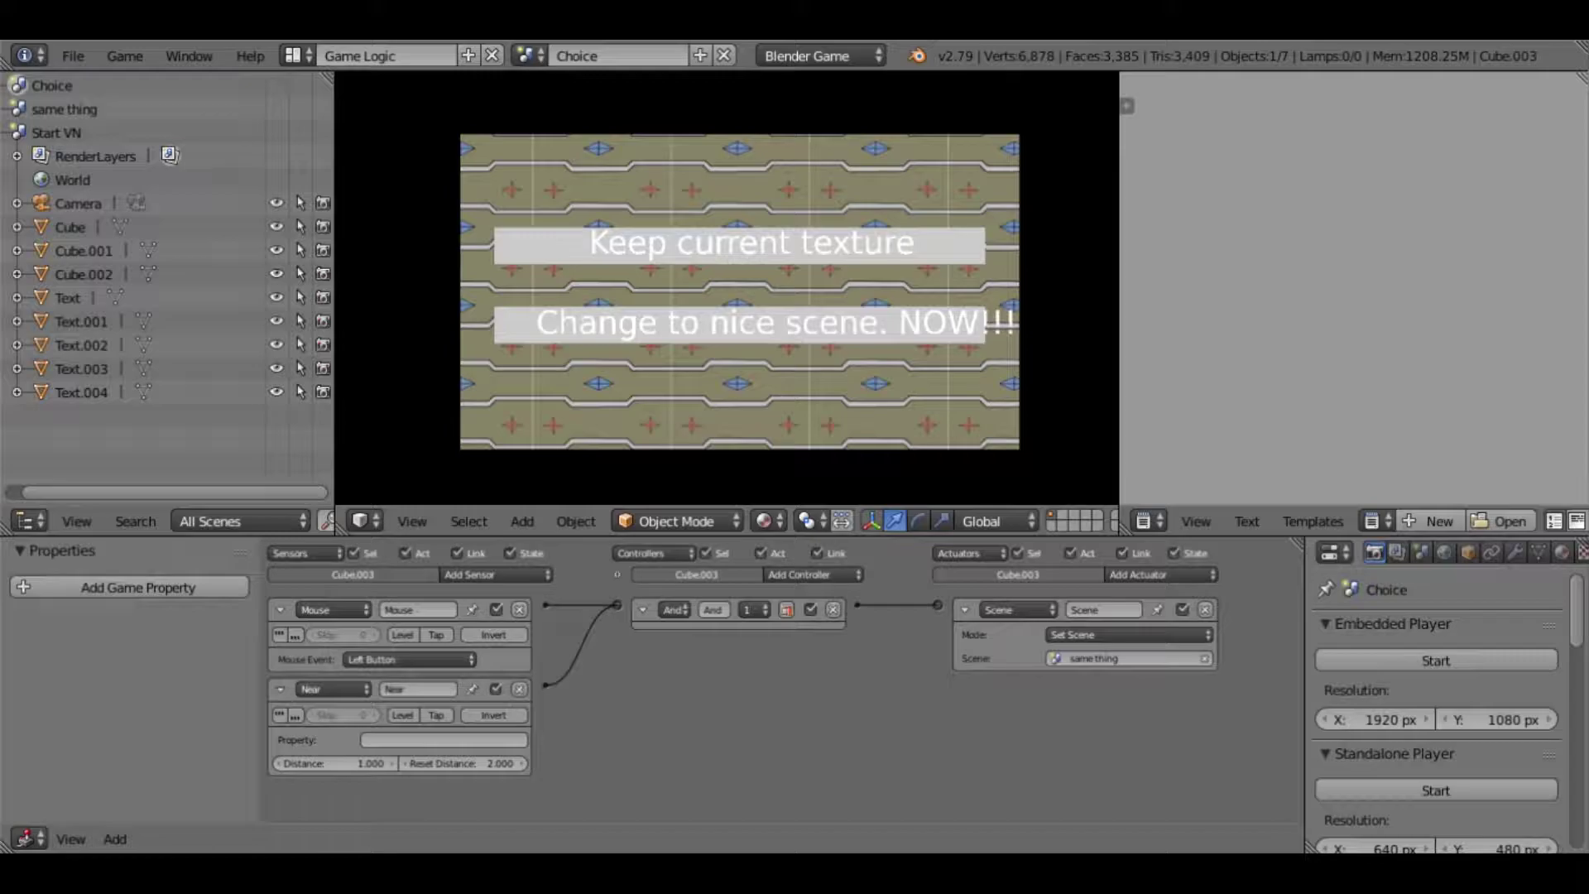
key("Escape")
scroll(1537, 714, "down", 8)
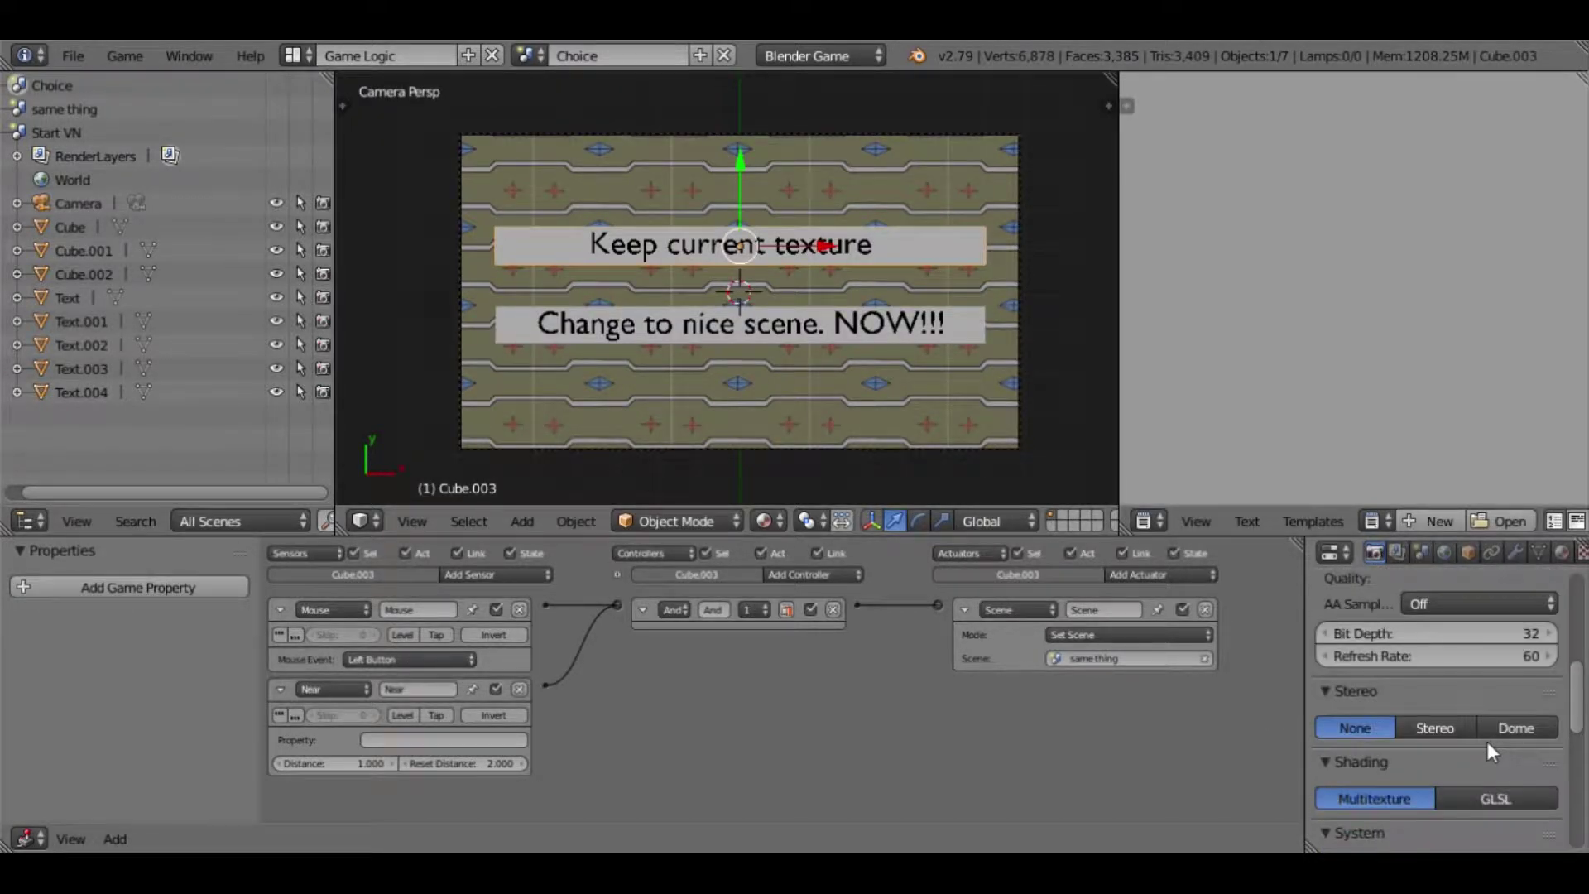
scroll(1482, 743, "down", 6)
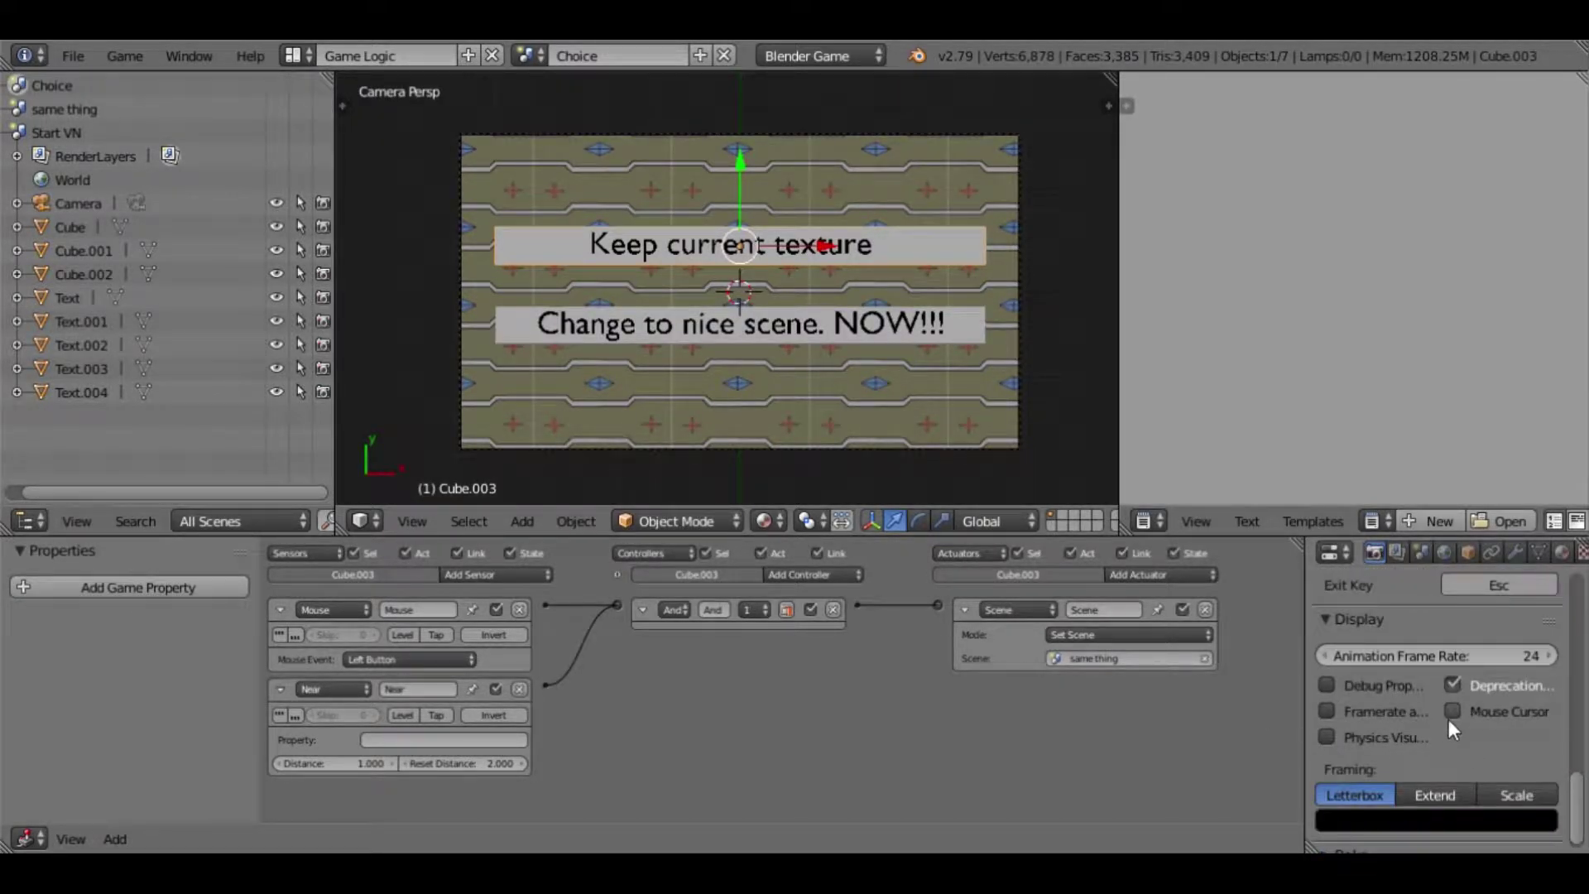
left_click(1452, 713)
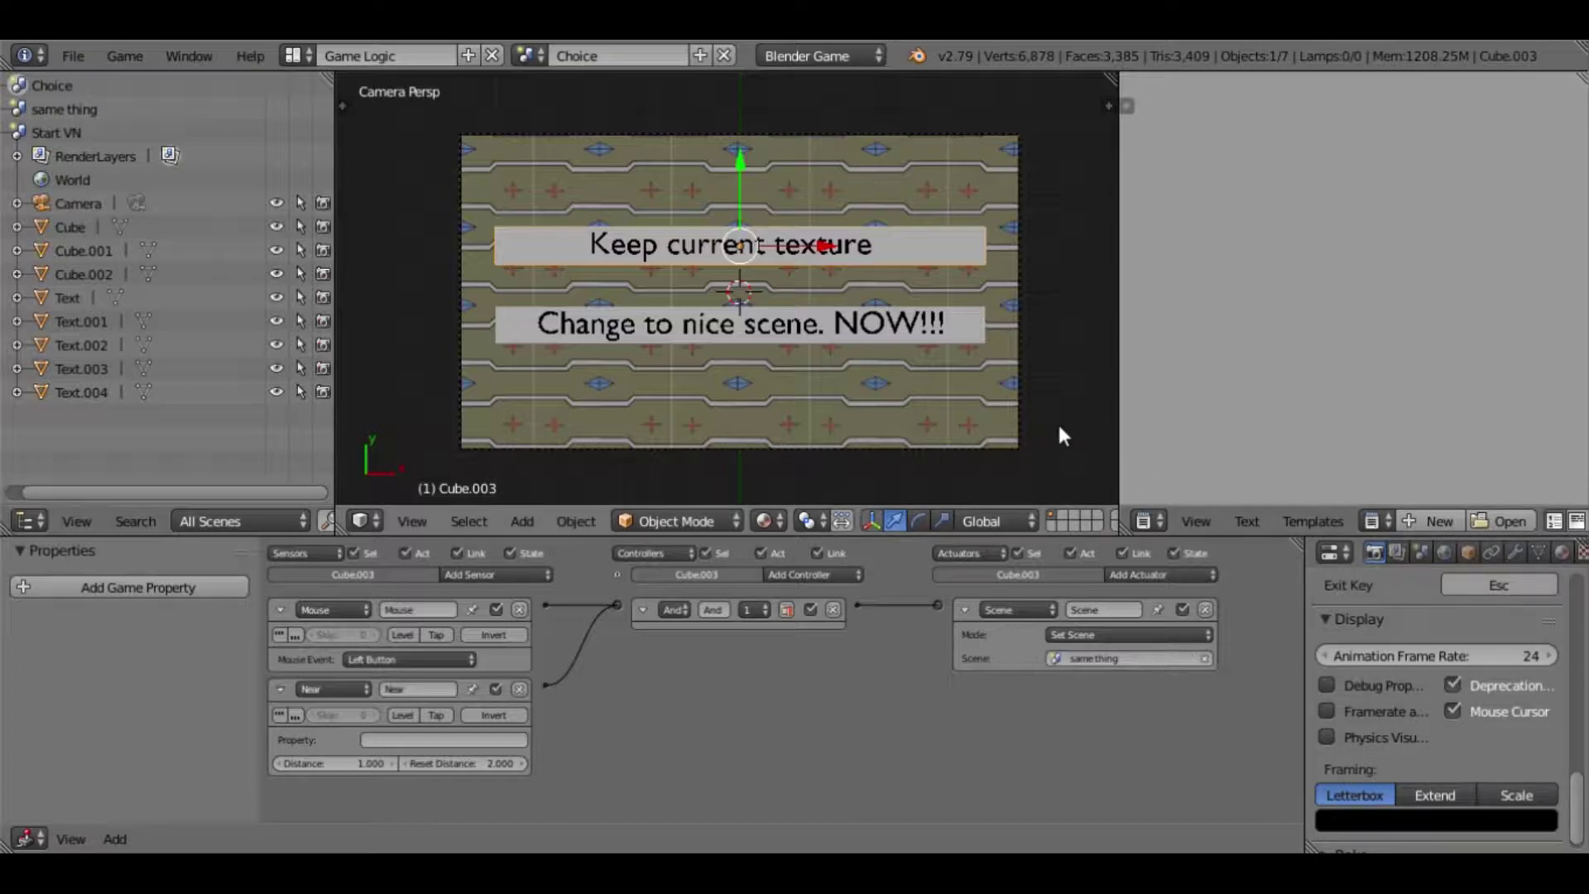
- Test-play the Choice scene in the embedded player with the mouse cursor enabled and end the game
scroll(1414, 746, "up", 14)
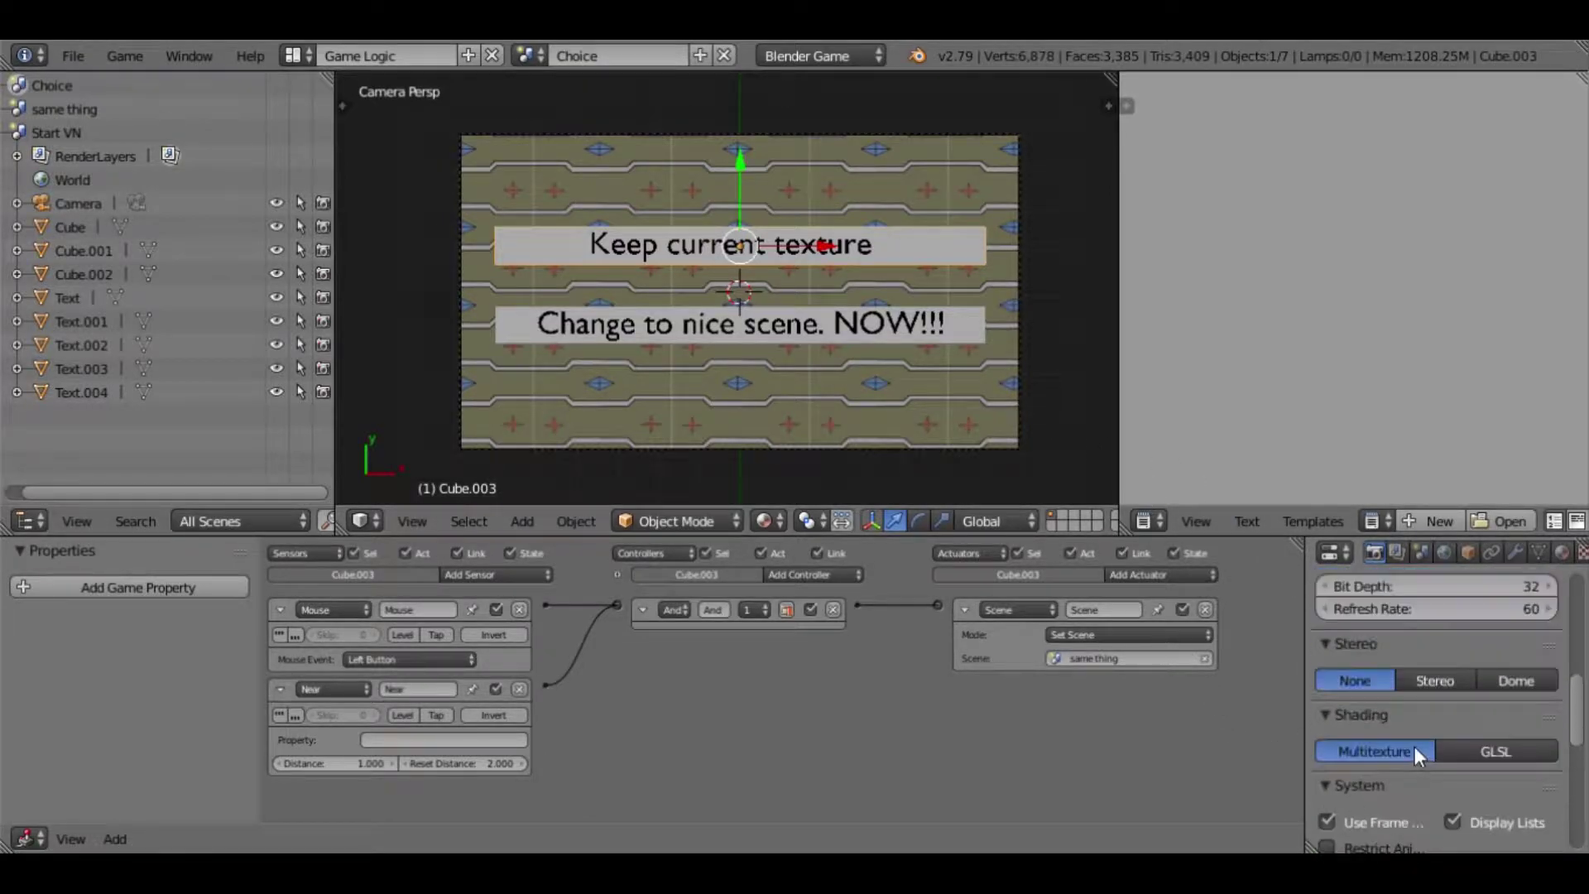
scroll(1413, 746, "up", 2)
left_click(1390, 661)
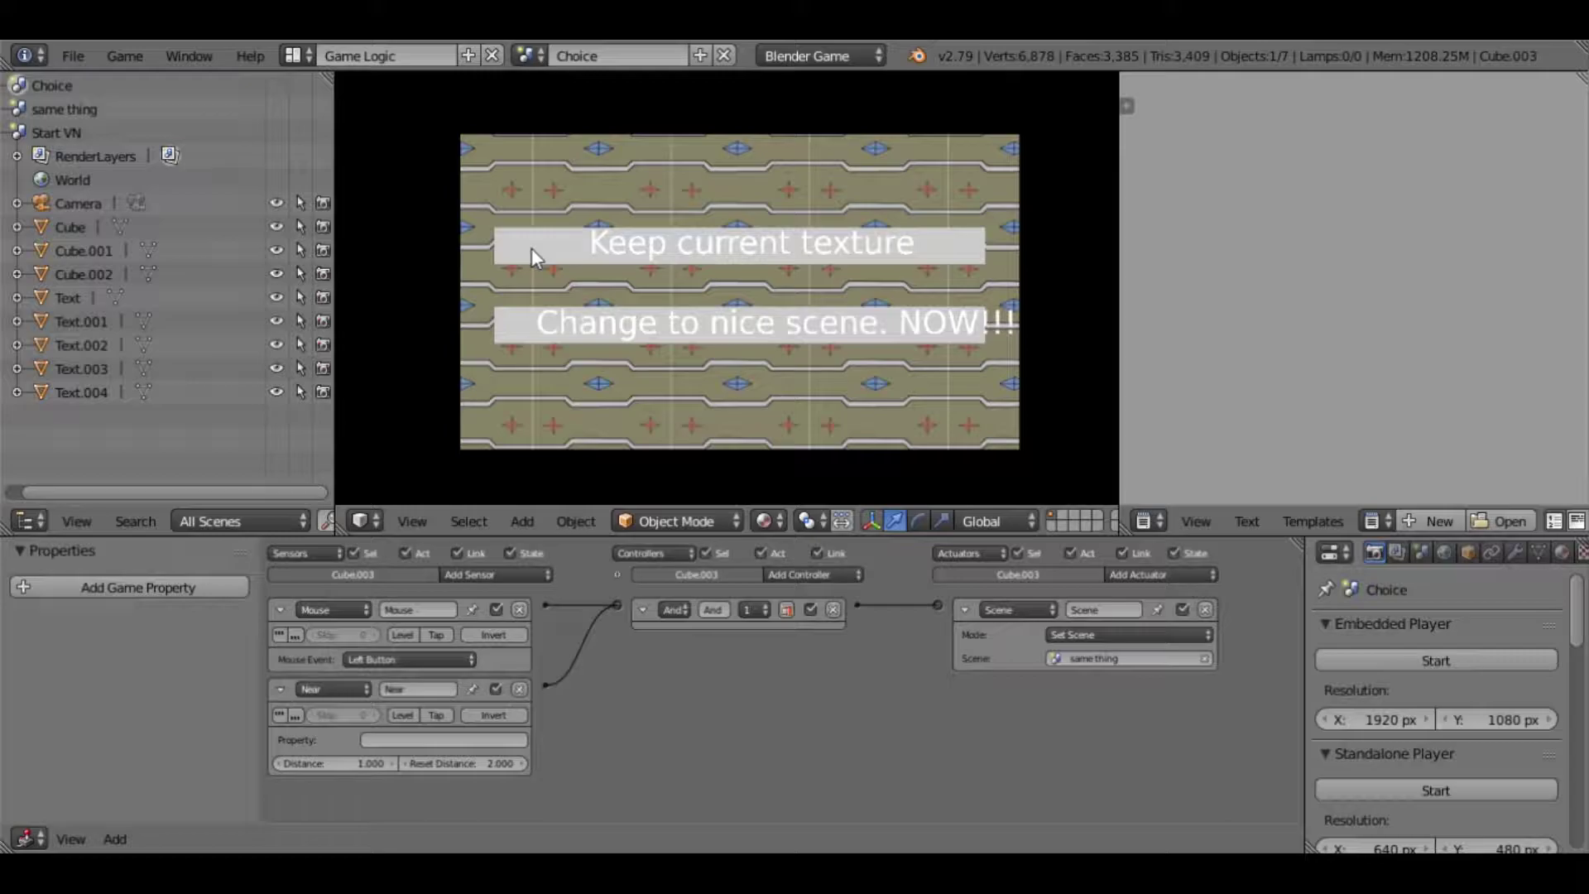
key("Escape")
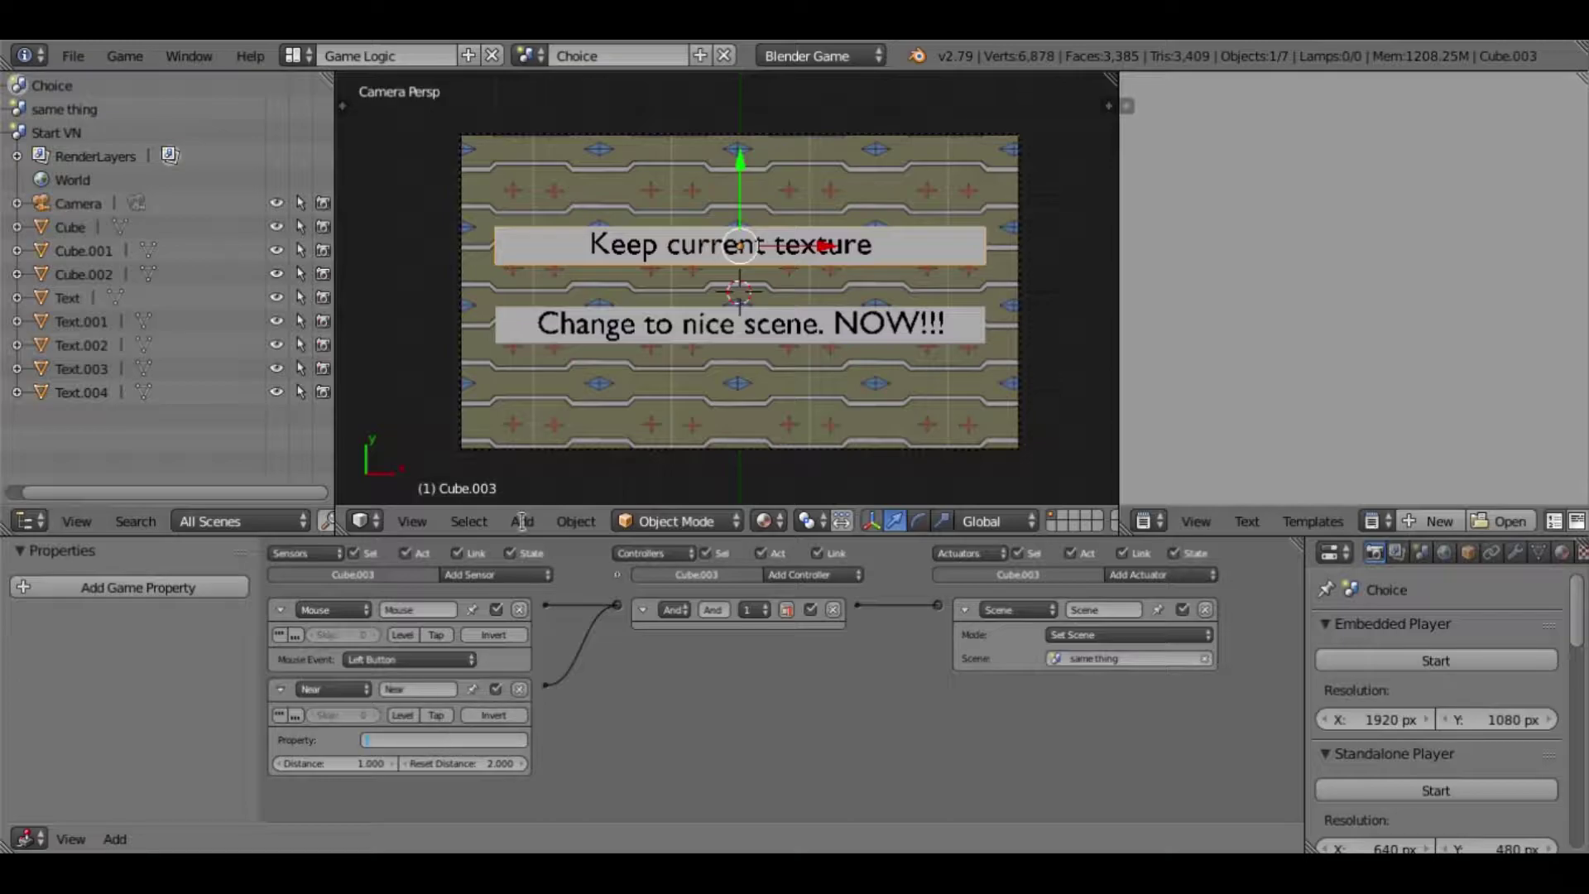
- Set the "Keep current texture" box's Mouse sensor event to Mouse Over and delete its Near sensor
right_click(617, 255)
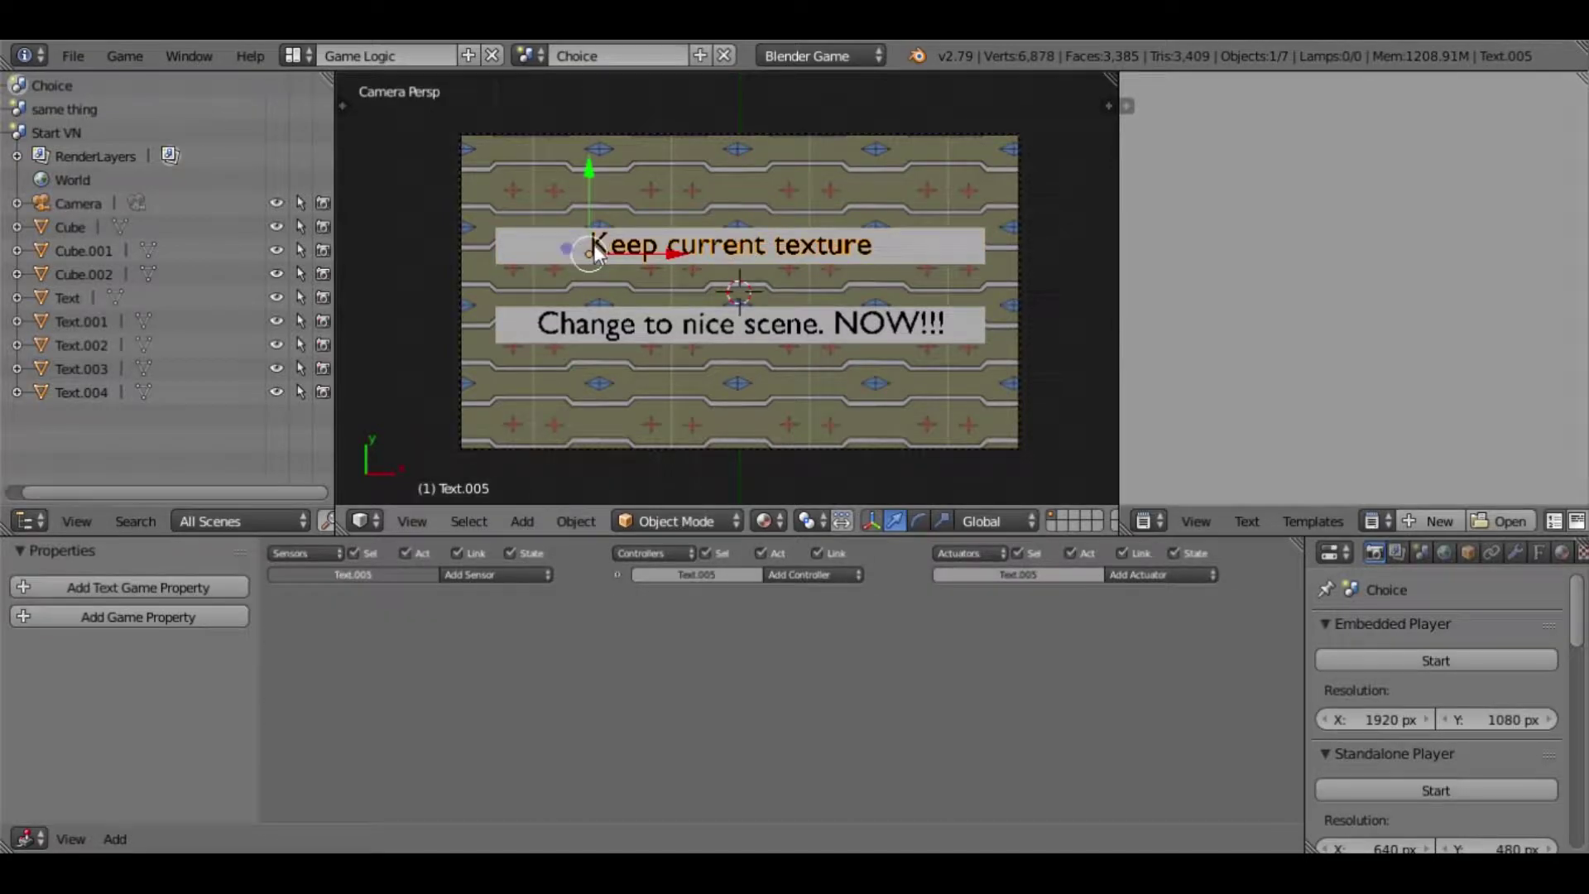
right_click(552, 257)
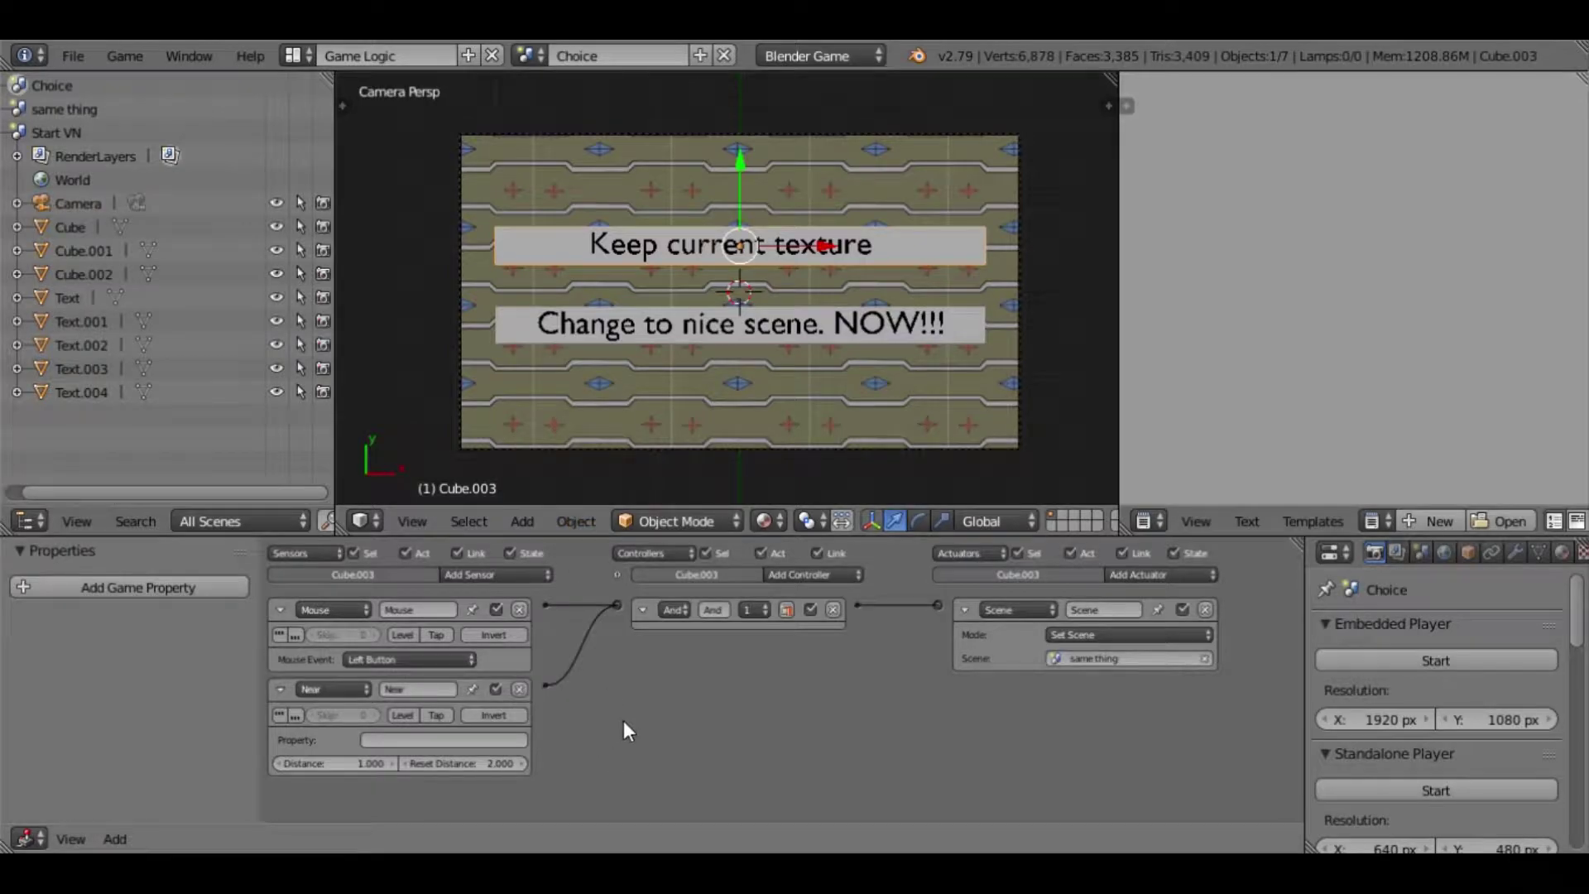
left_click(1190, 574)
left_click(418, 660)
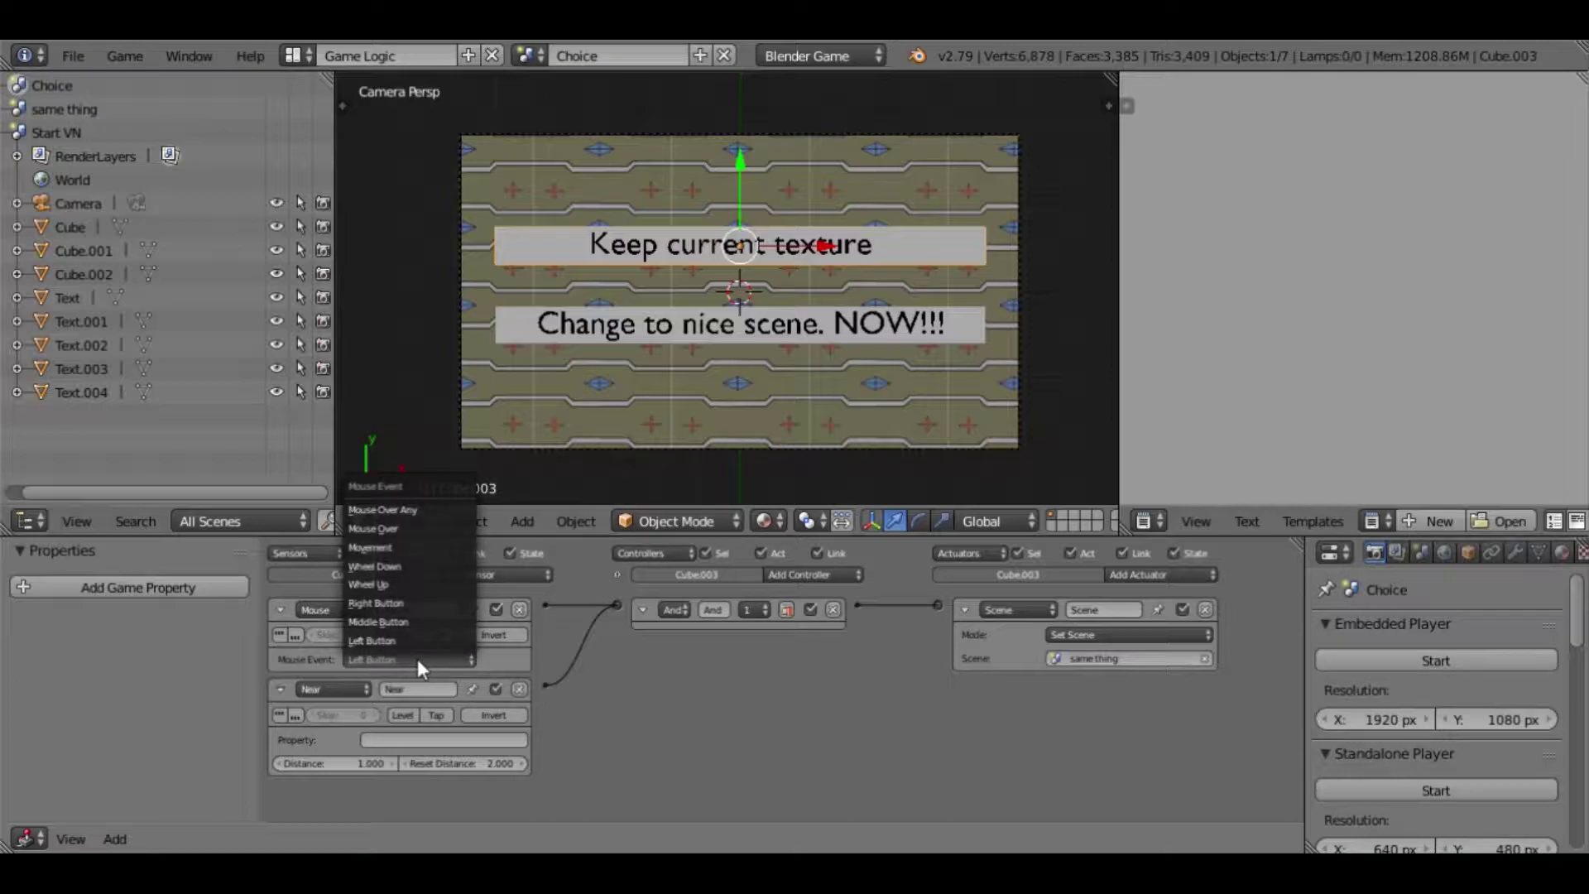
left_click(399, 527)
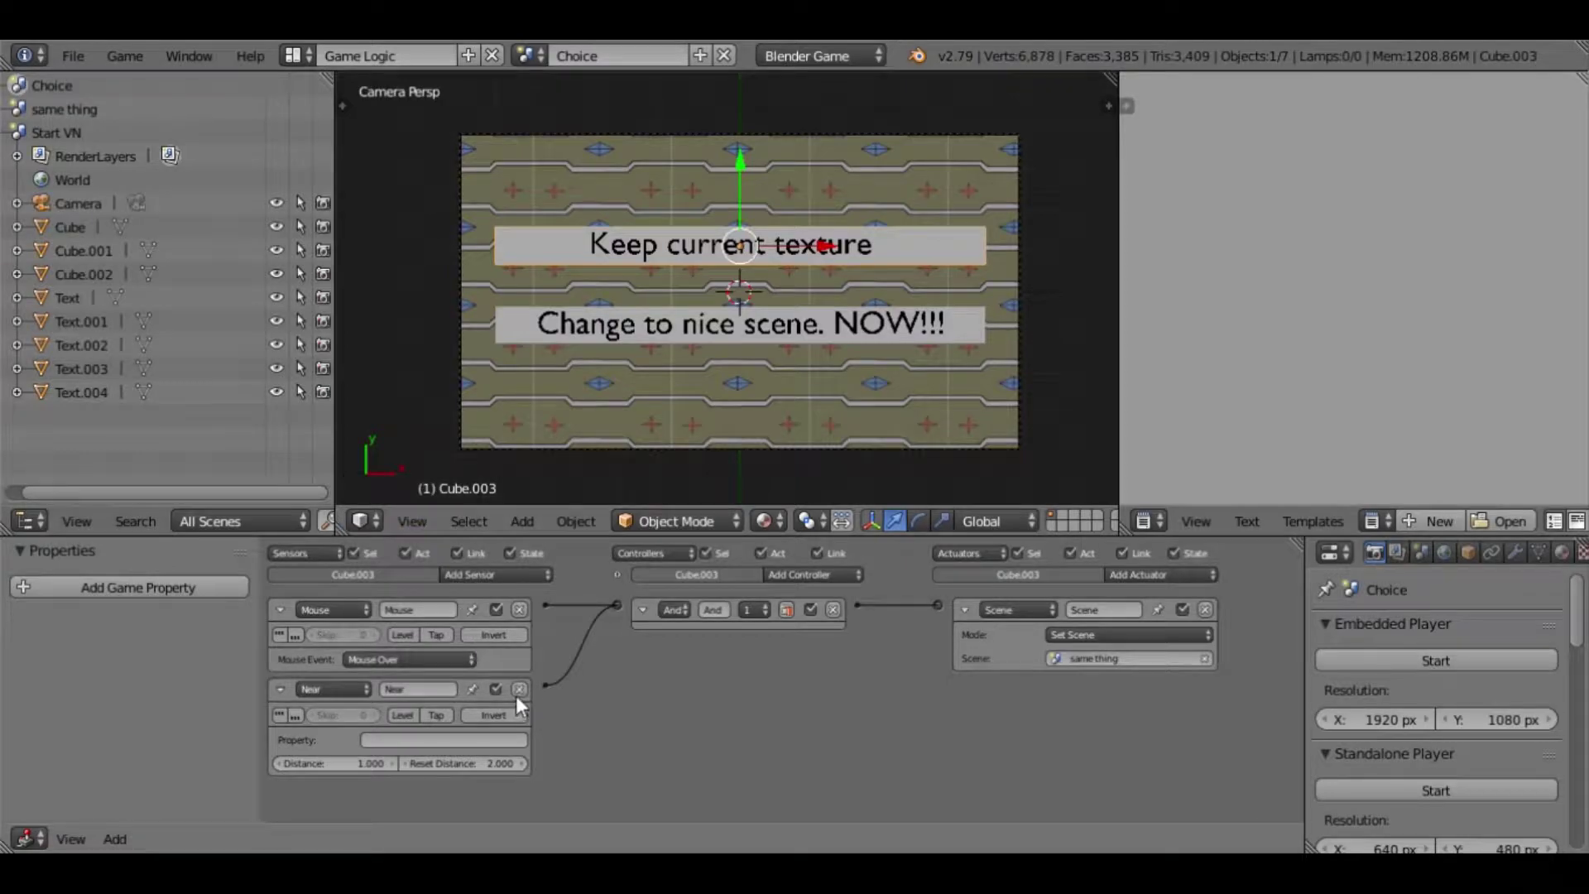
left_click(519, 690)
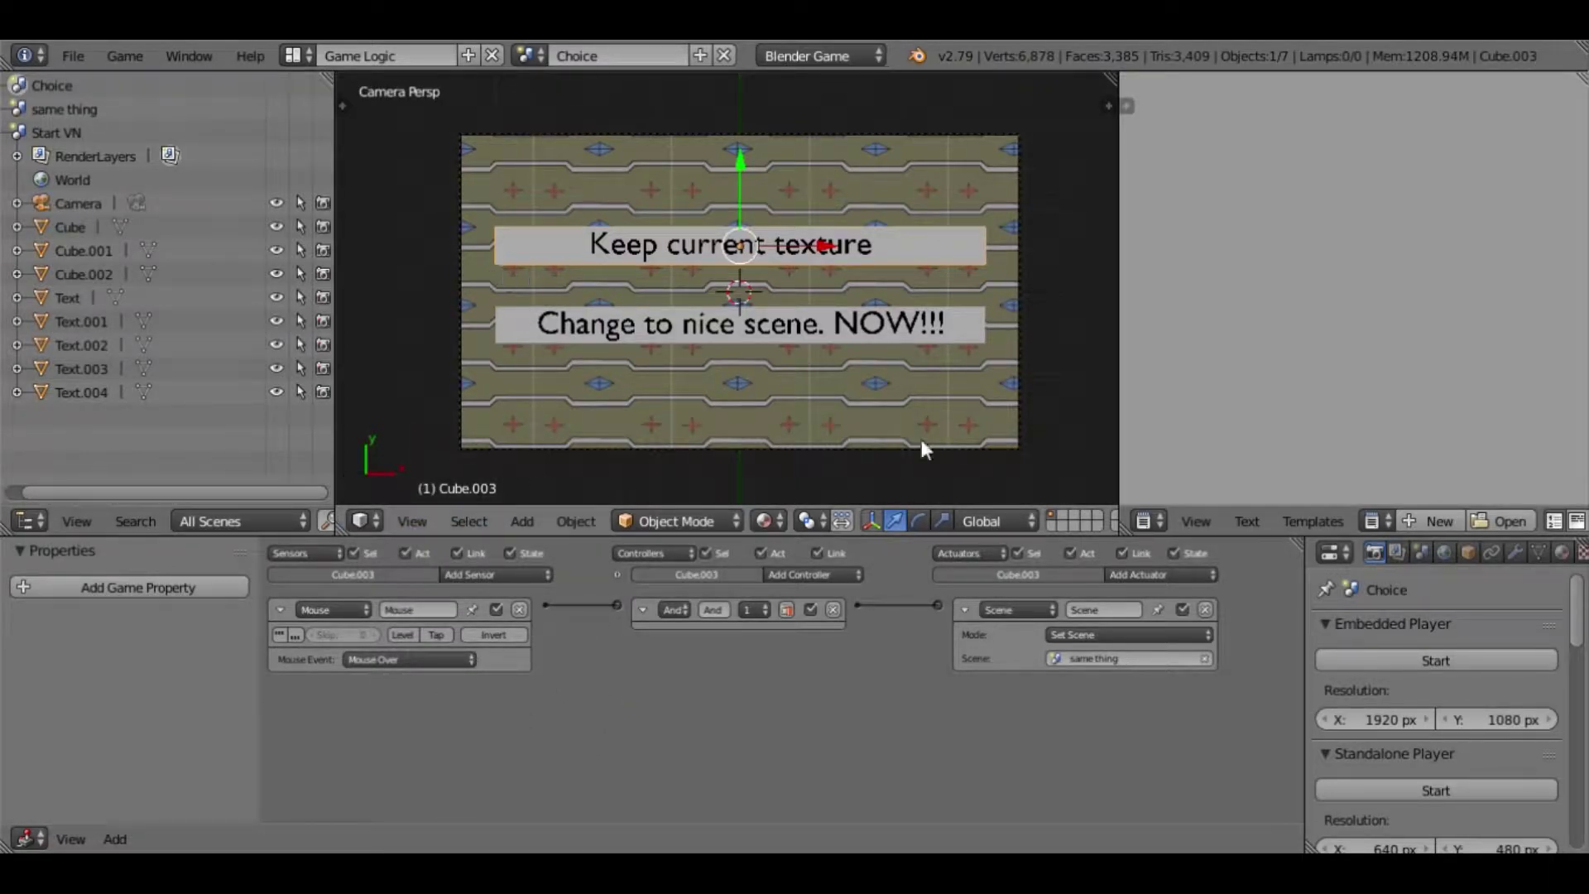
- Test-play the Choice scene twice, pointing at the "Keep current texture" option, and end the game each time
left_click(1407, 659)
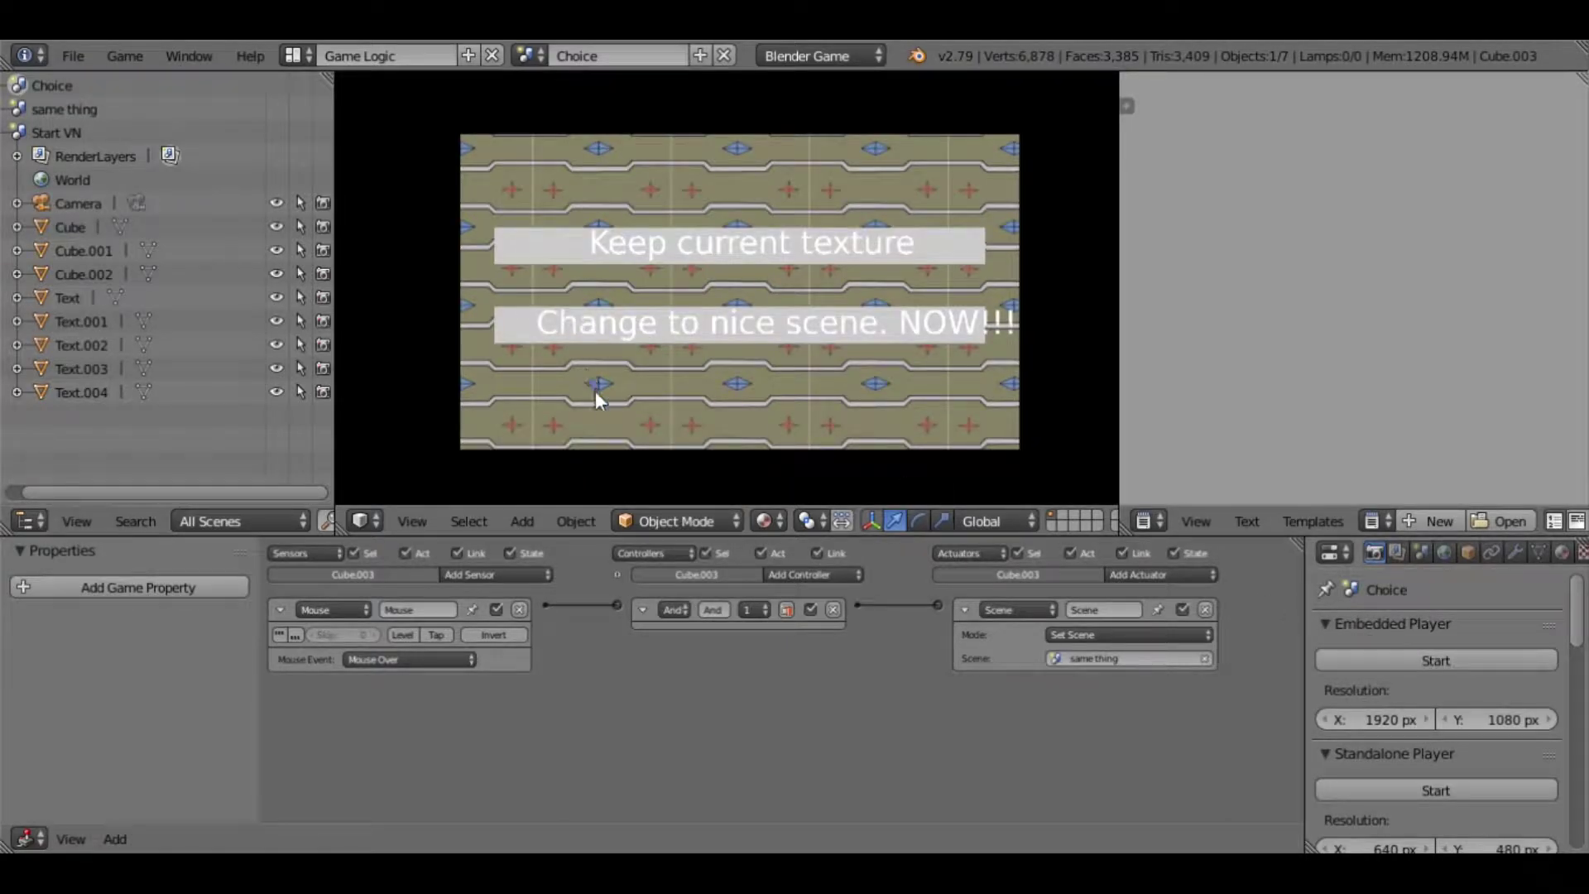
mouse_move(571, 251)
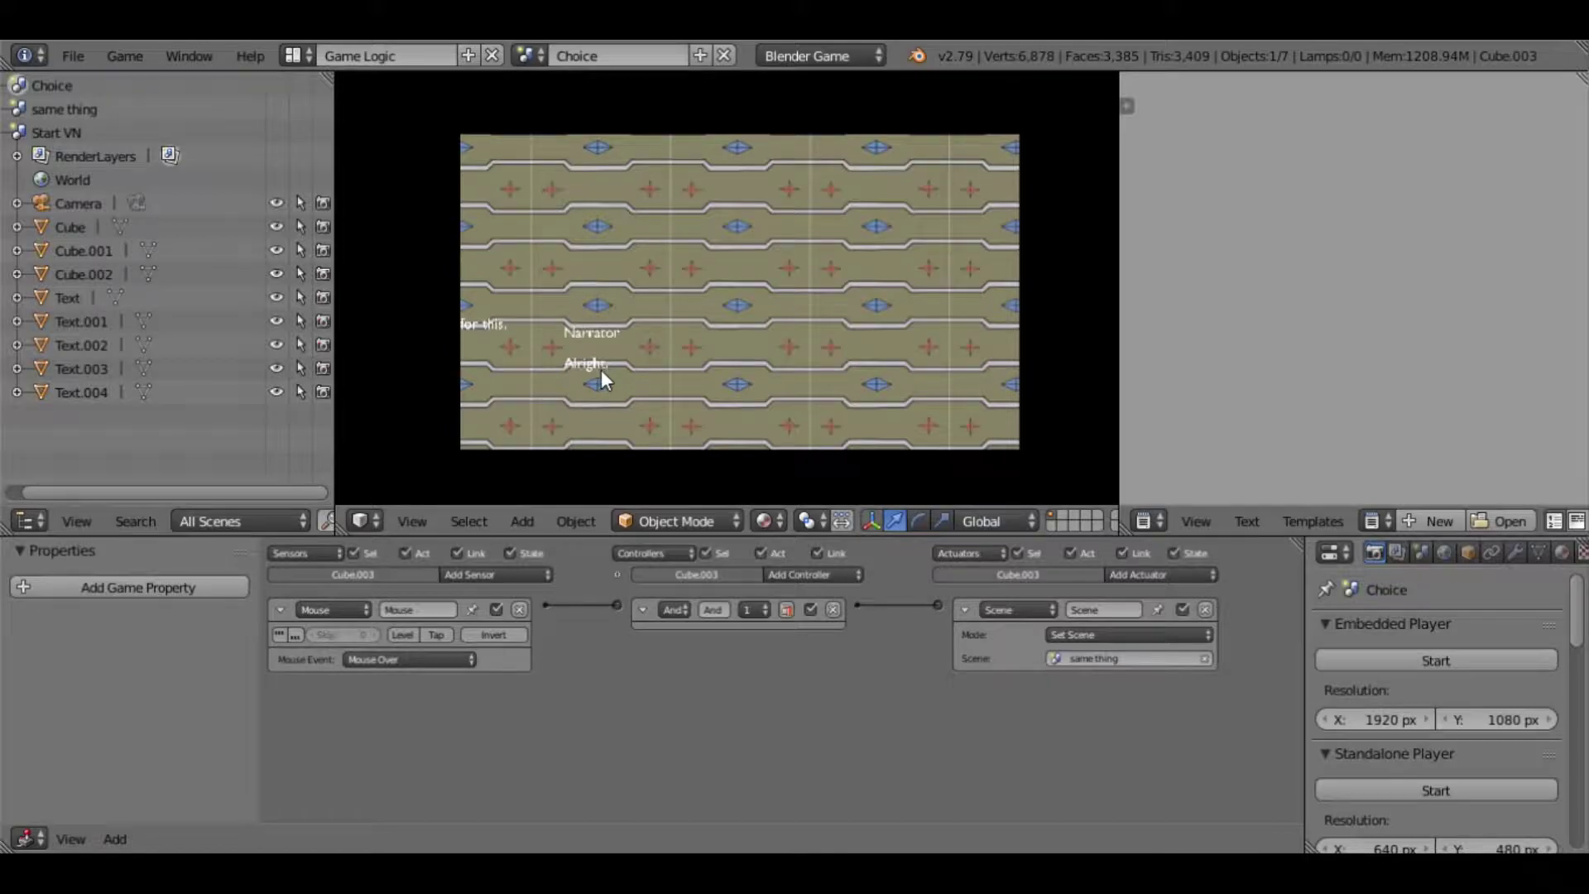
key("Escape")
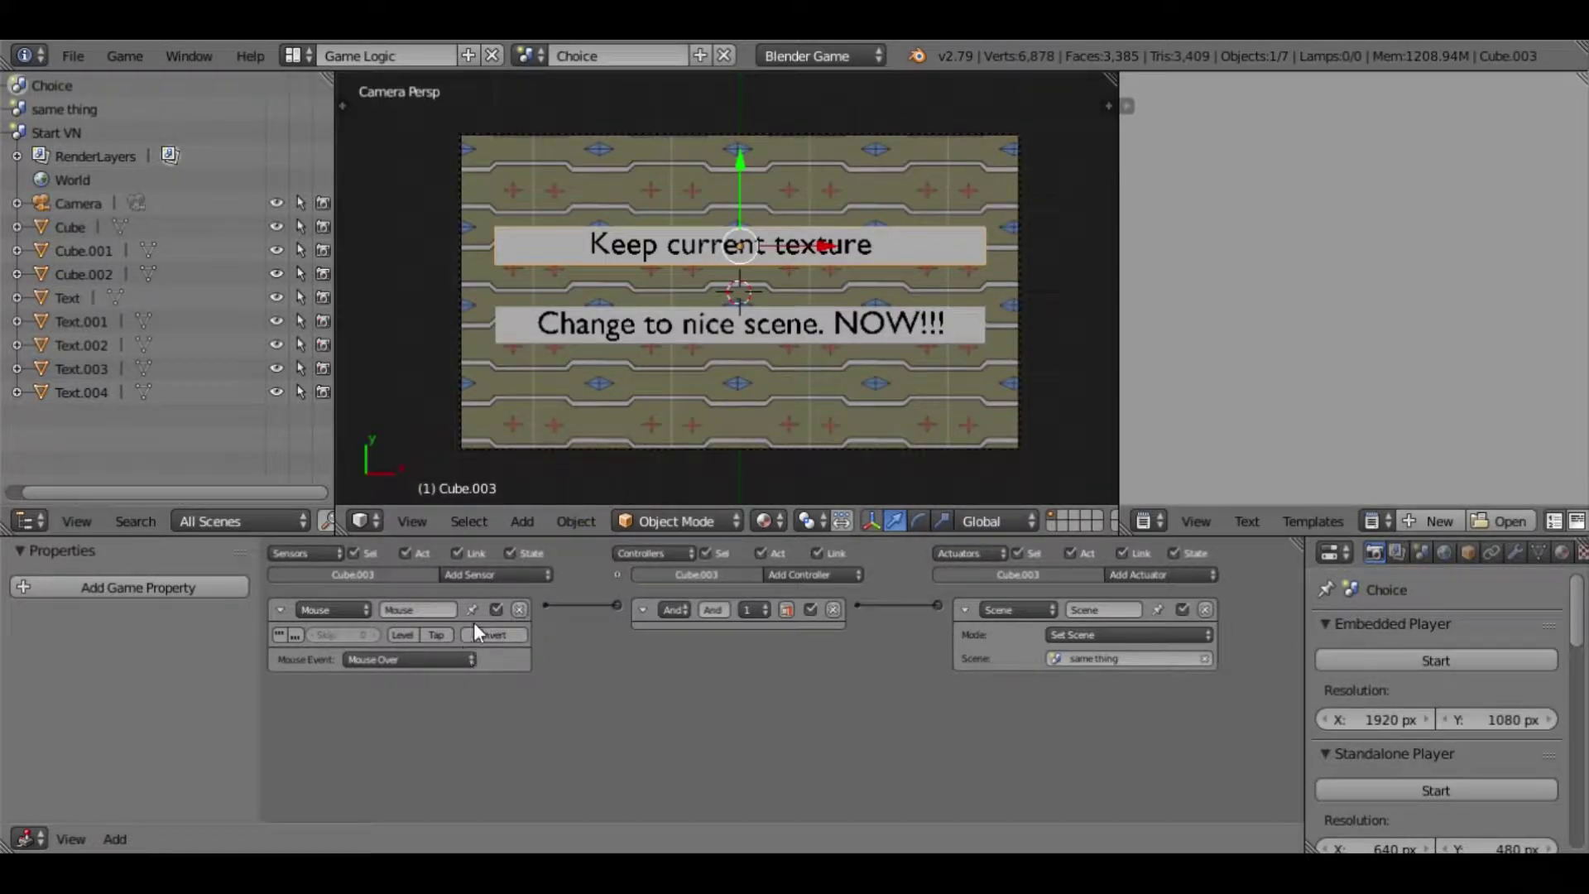
left_click(1372, 659)
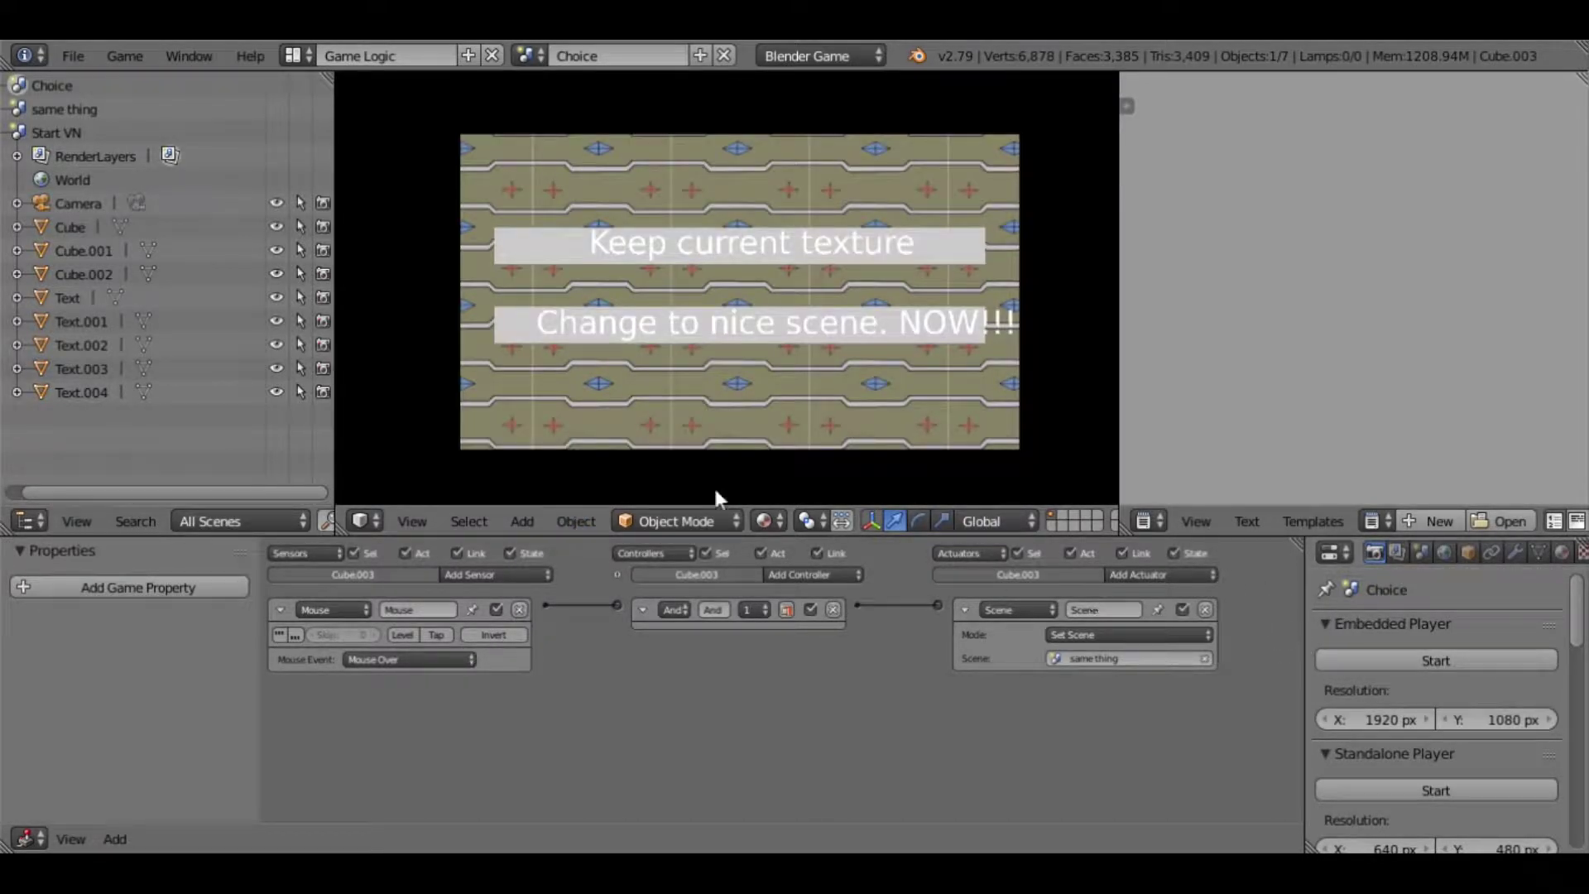
left_click(516, 311)
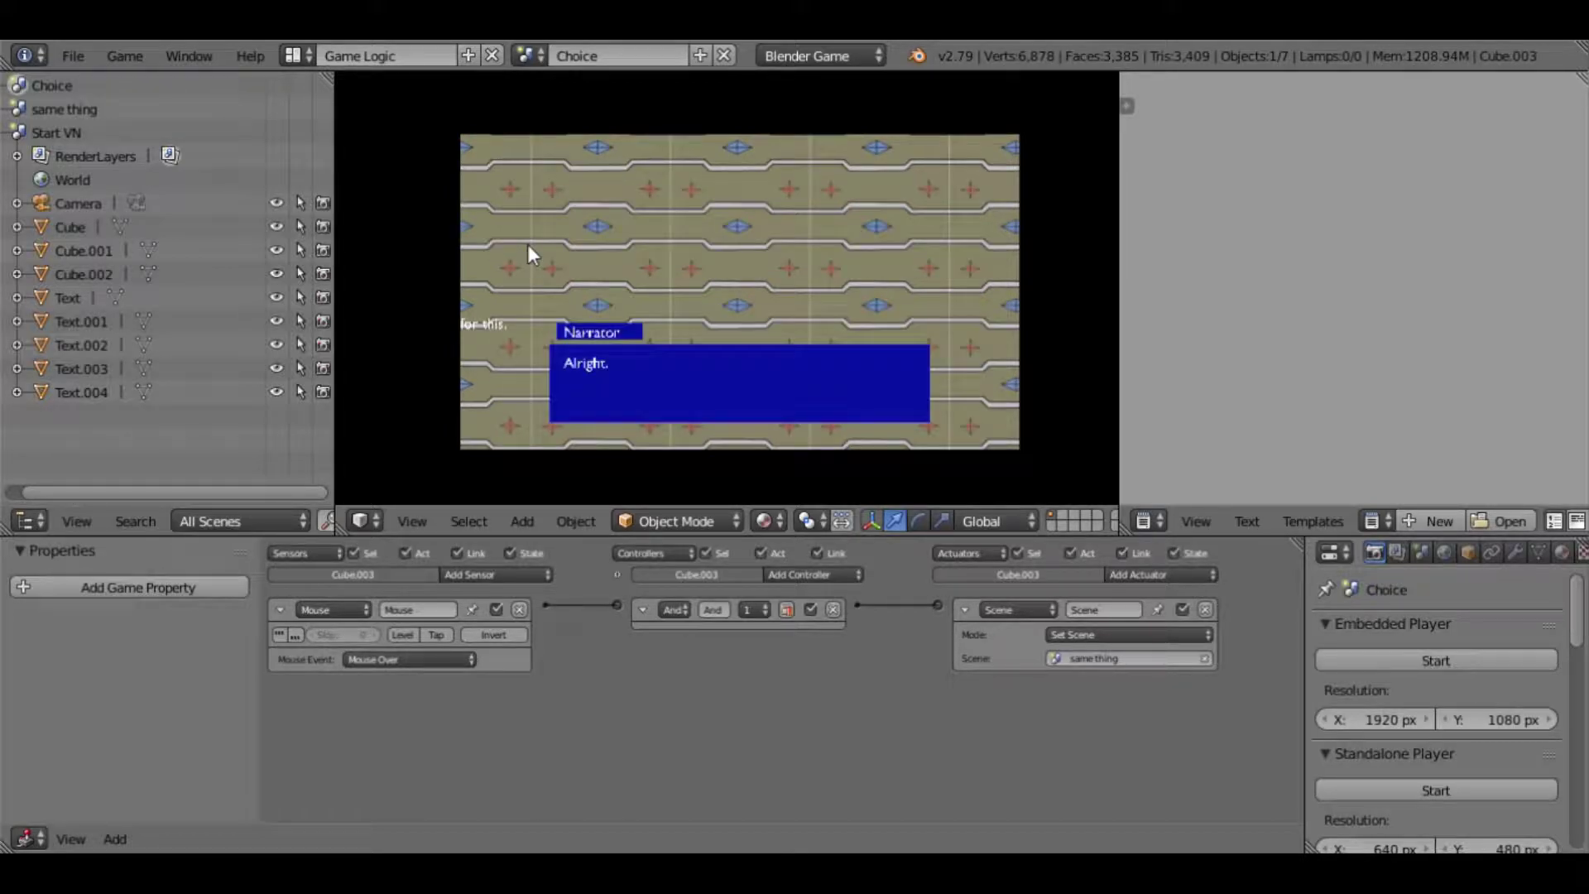
key("Escape")
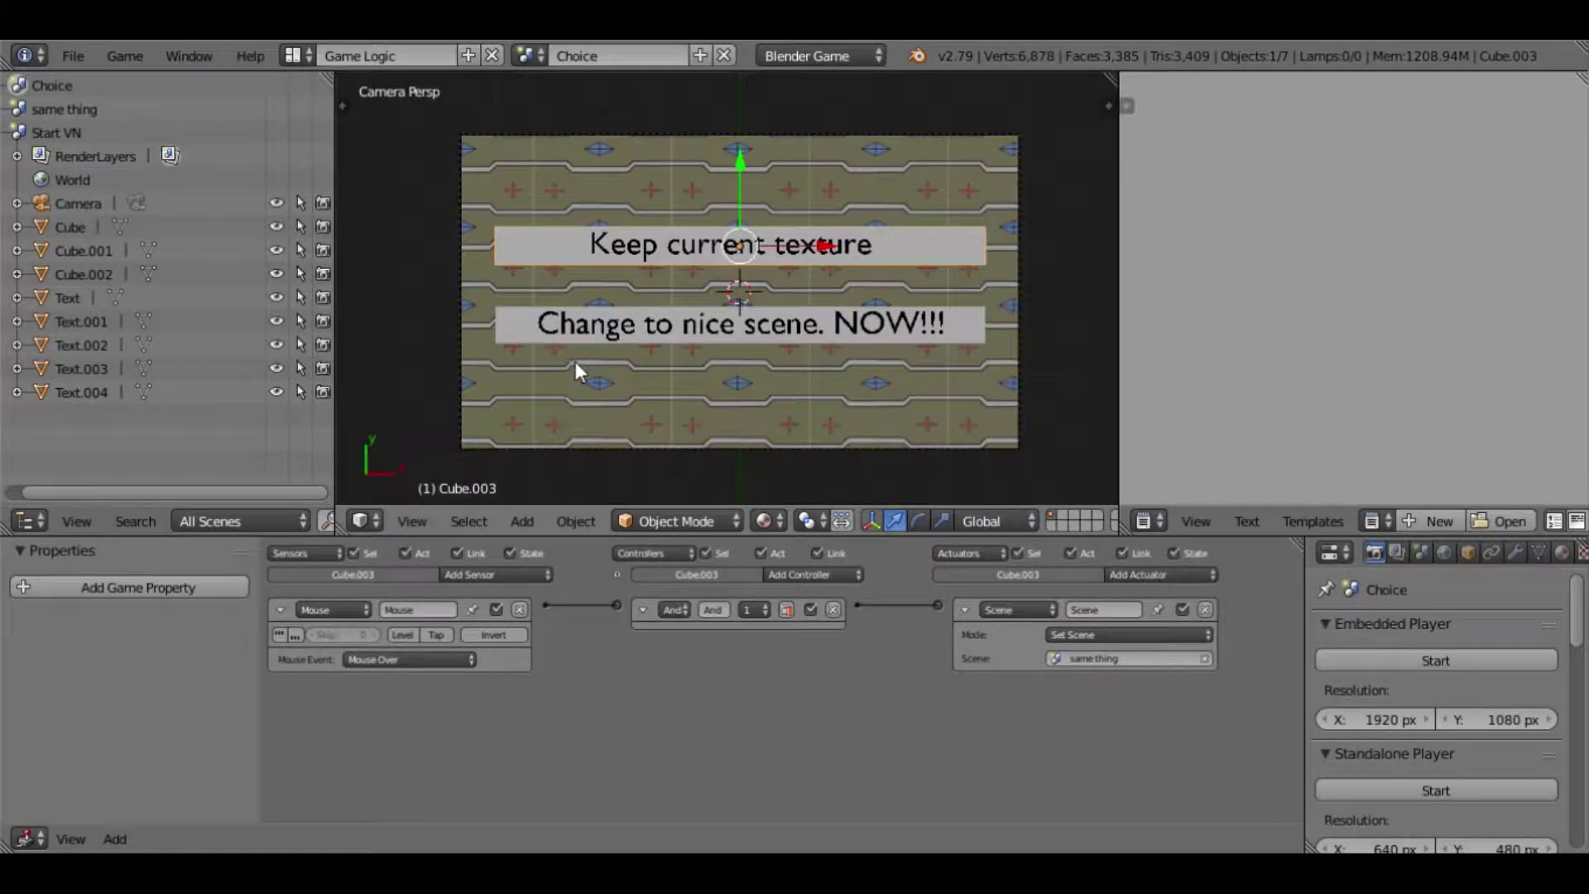
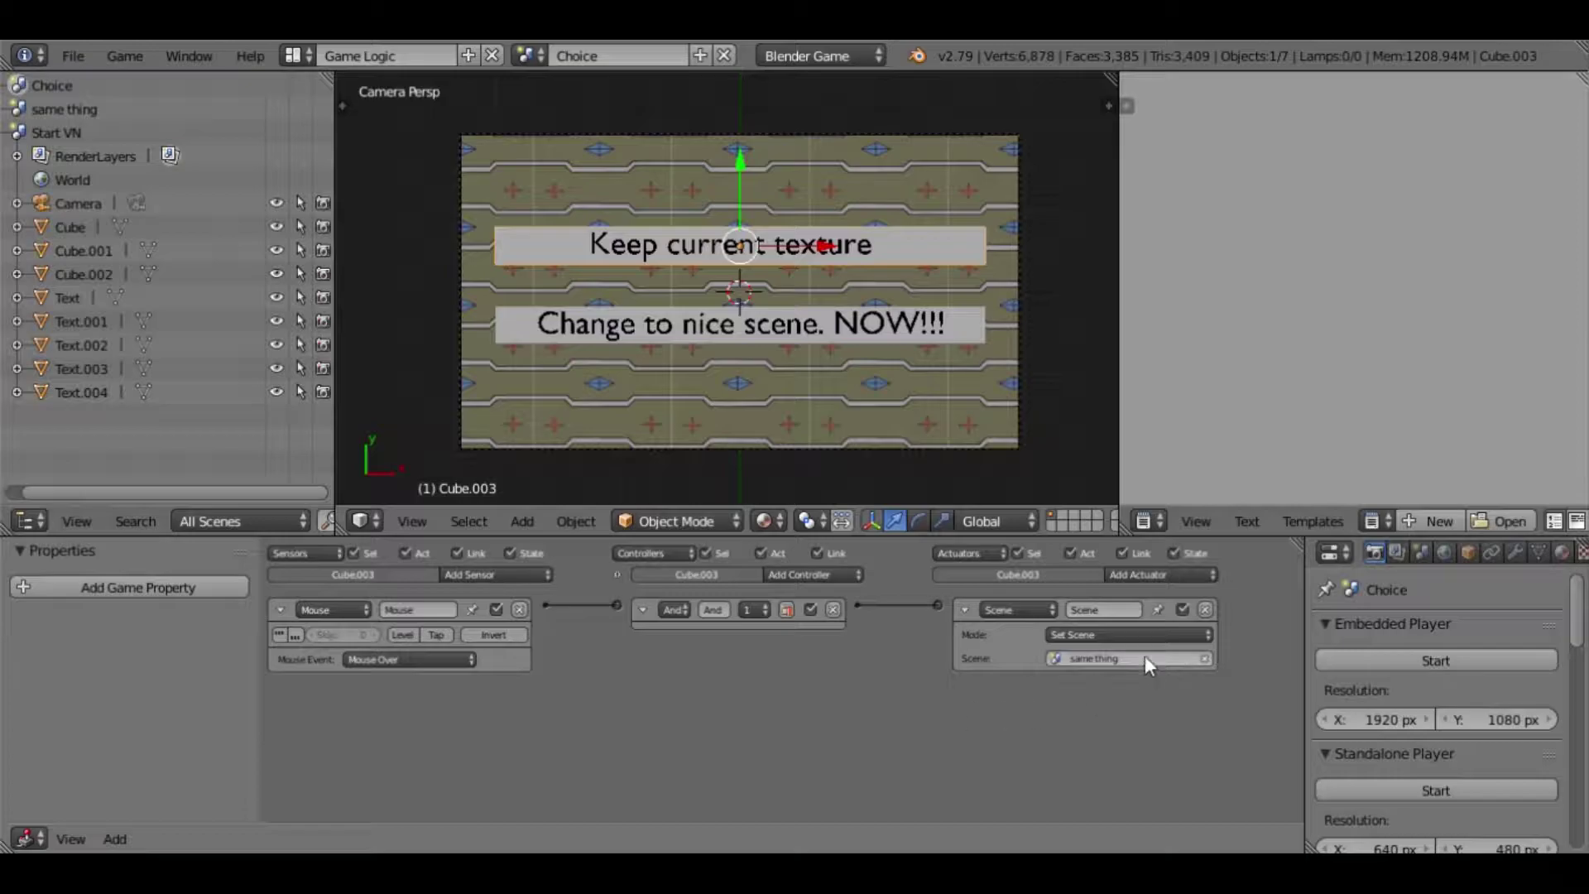
- Add a second Mouse sensor with the Left Button event to the "Keep current texture" box and link it to the And controller
left_click(447, 662)
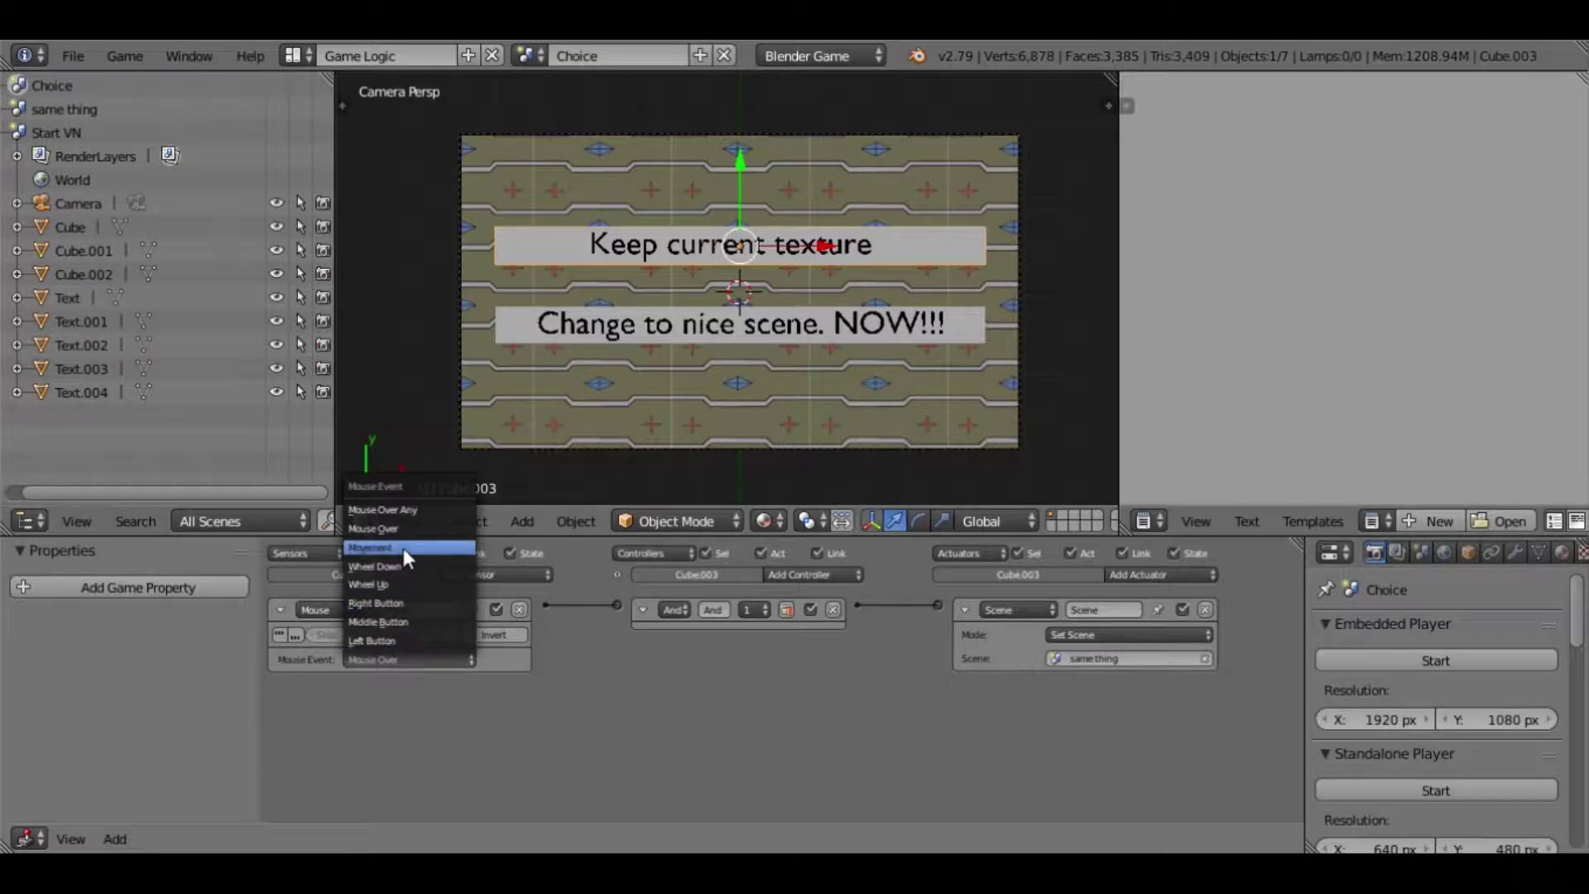
left_click(495, 574)
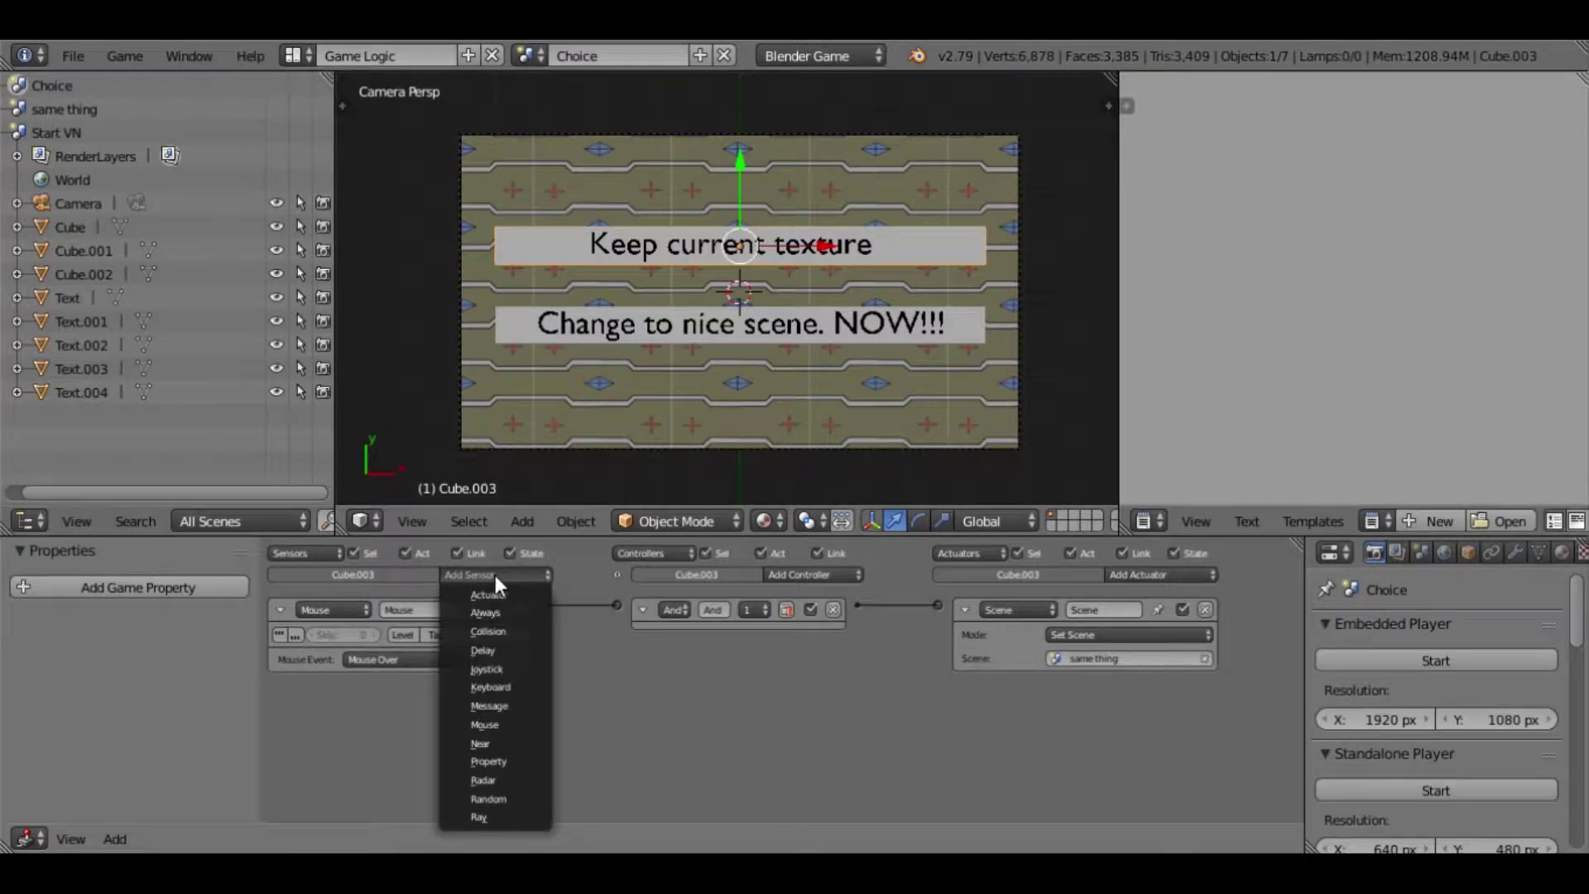
left_click(500, 723)
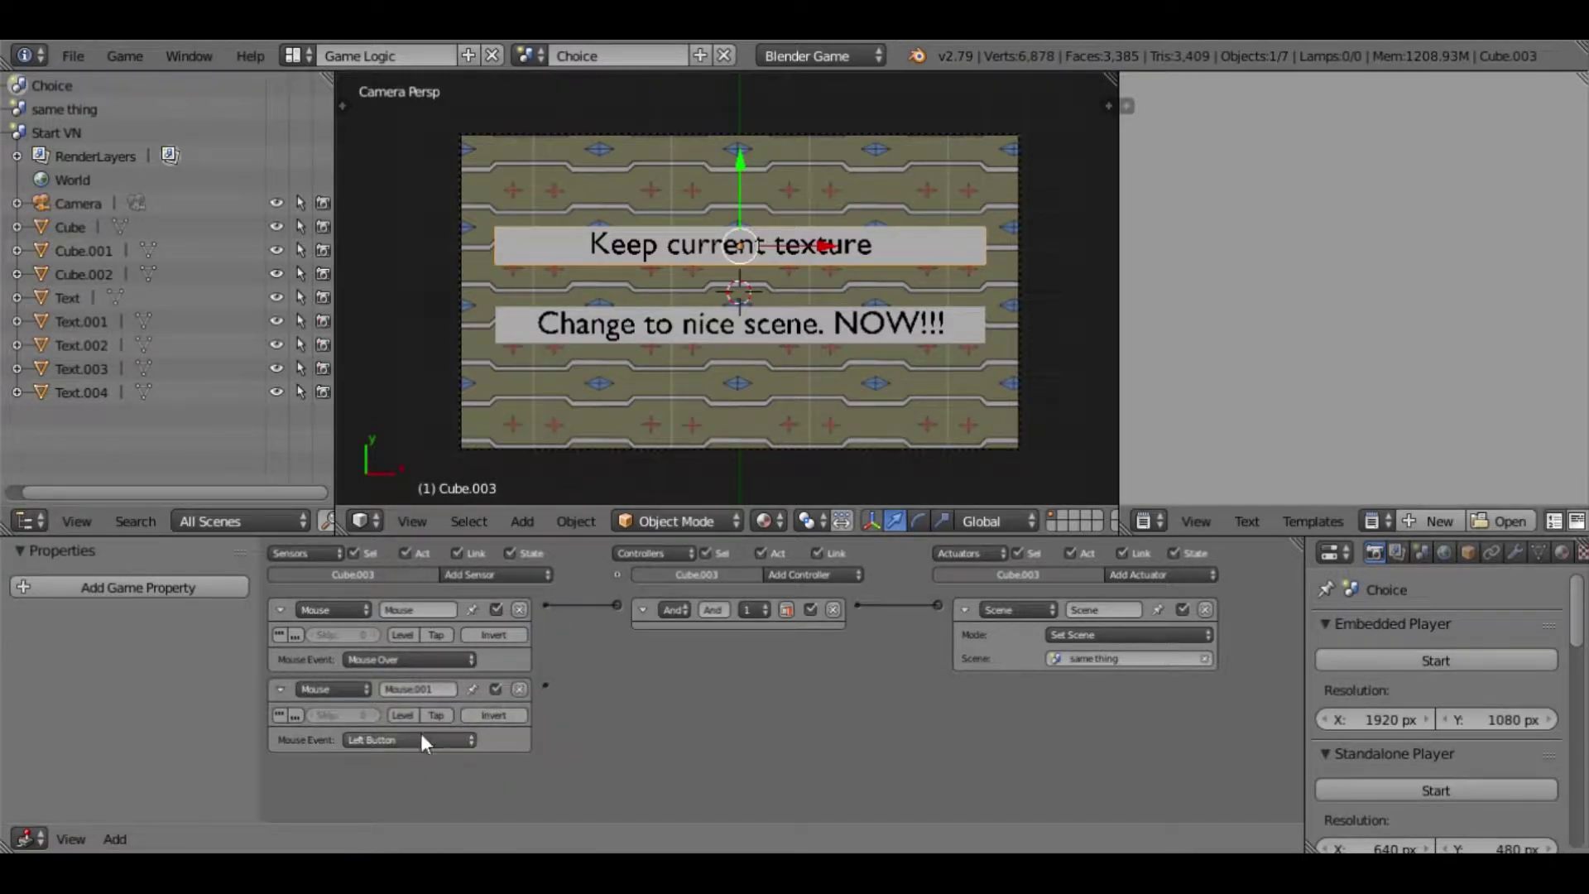
left_click_drag(544, 685, 617, 603)
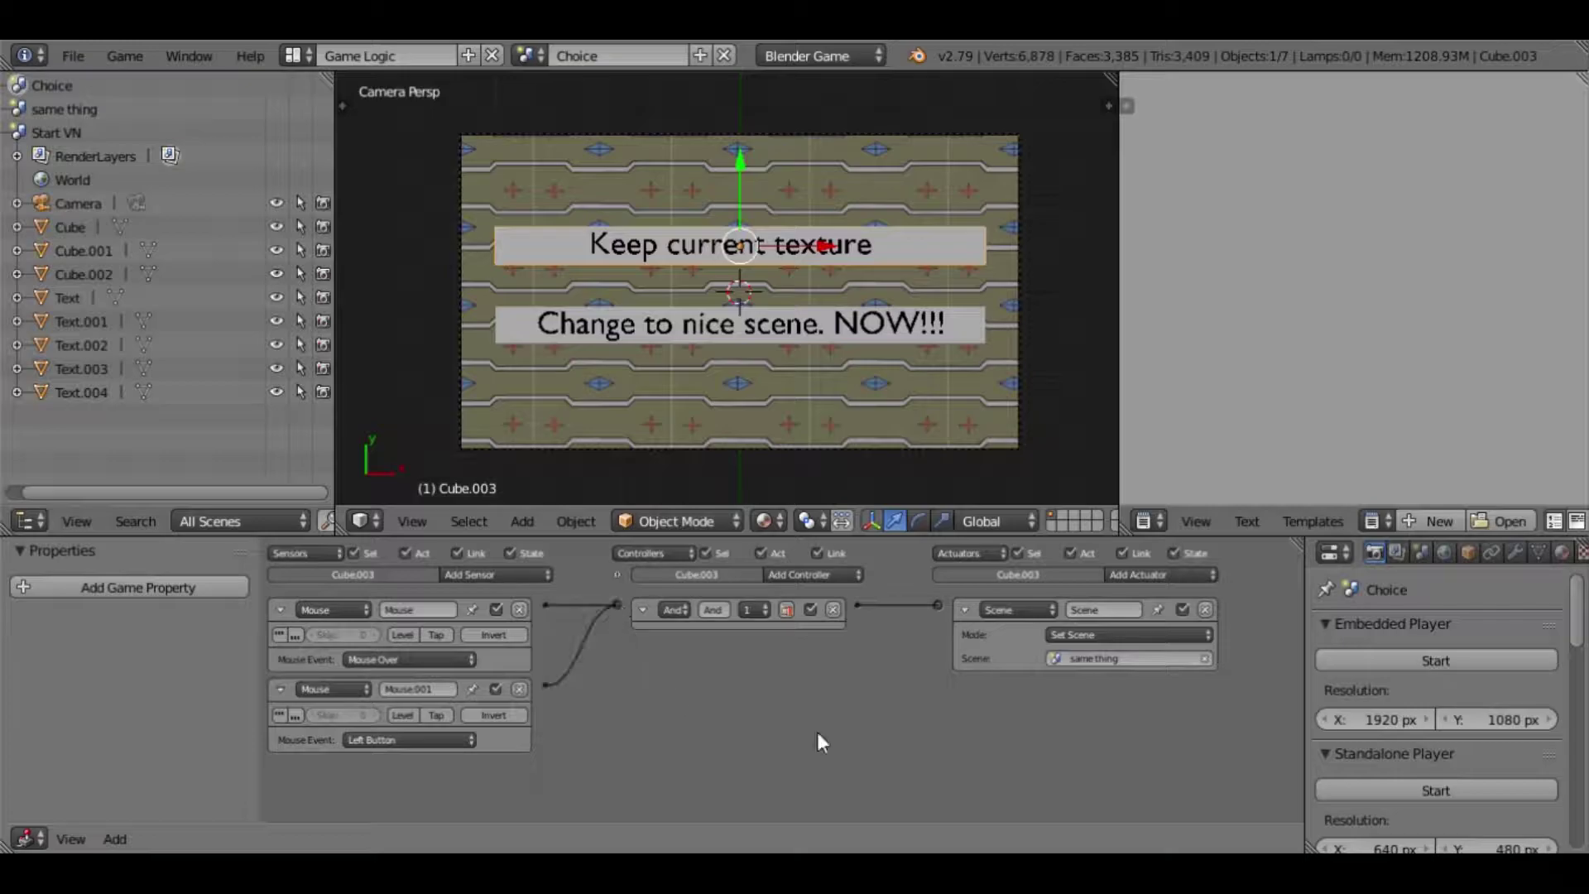
- Test-play the Choice scene, choose the "Keep current texture" option and end the game
left_click(1326, 664)
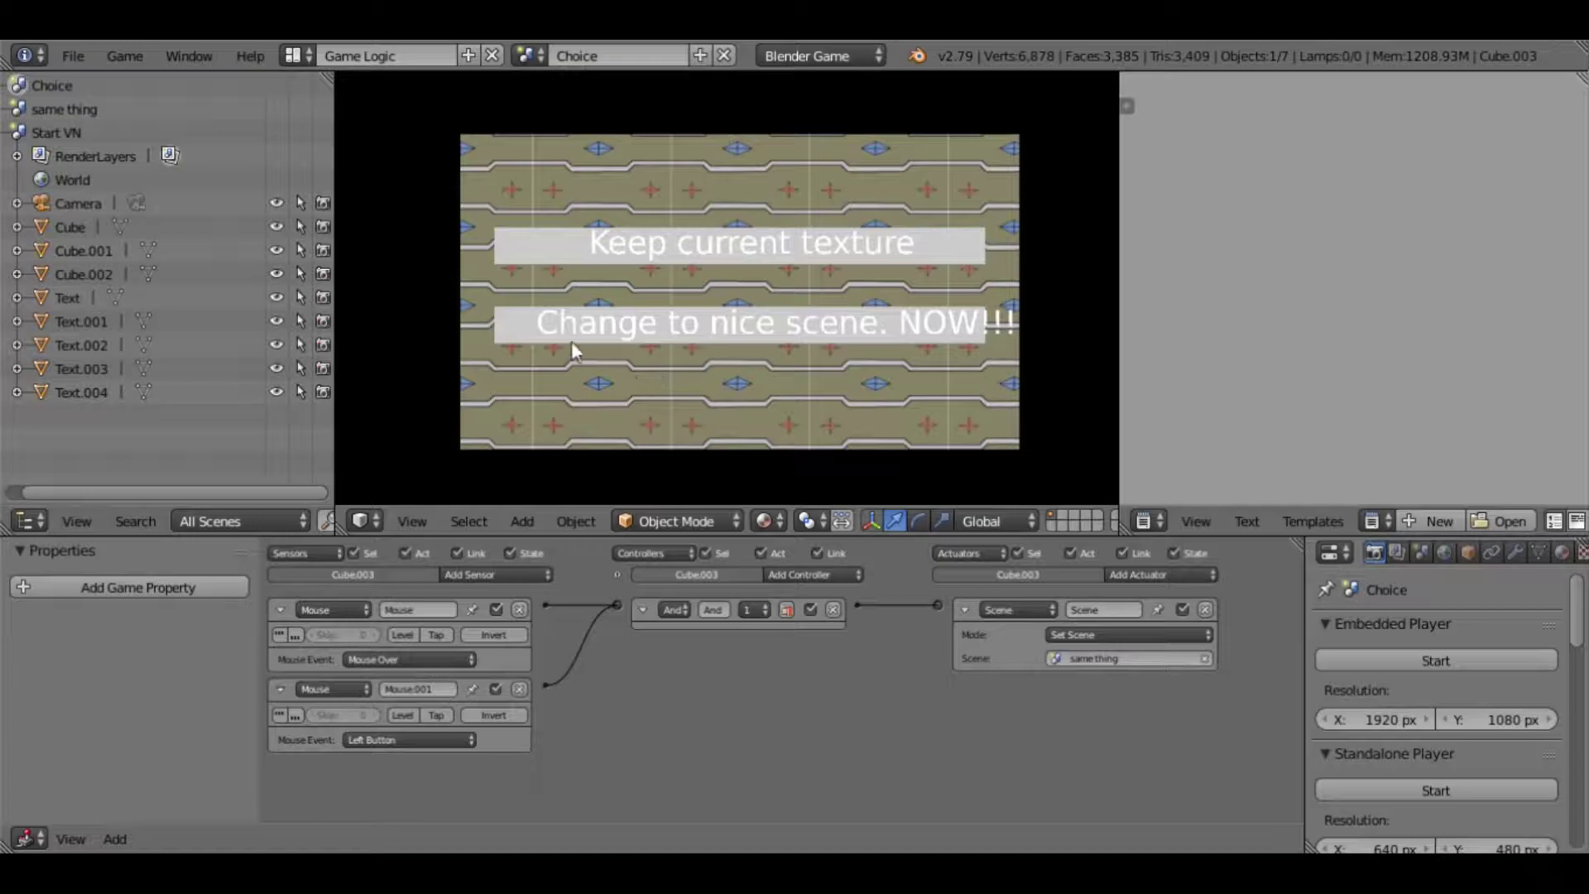
left_click(552, 254)
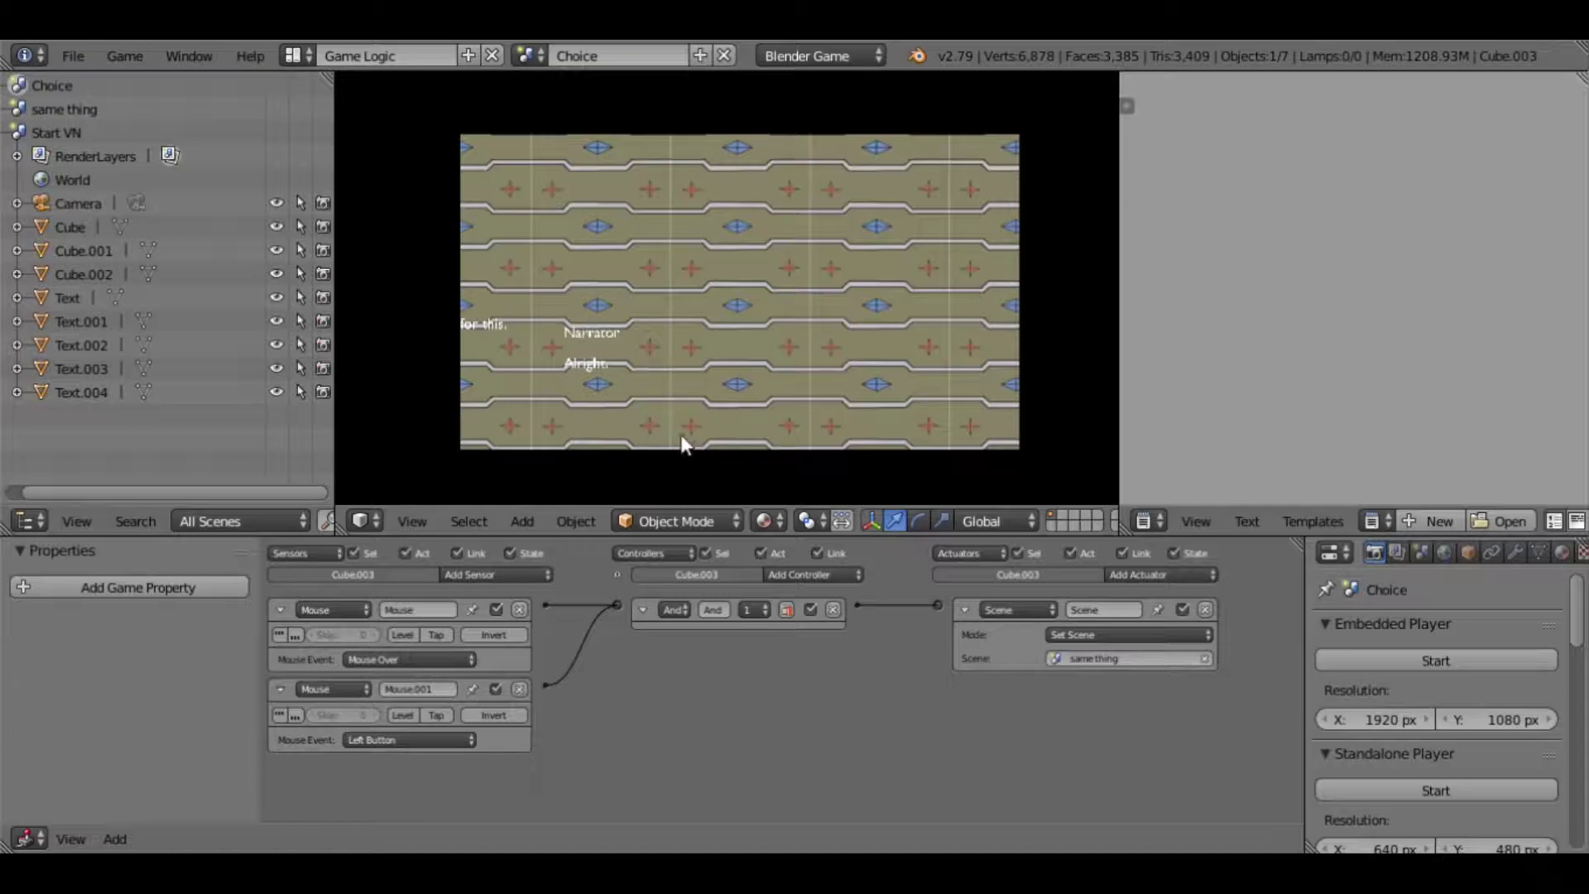
key("Escape")
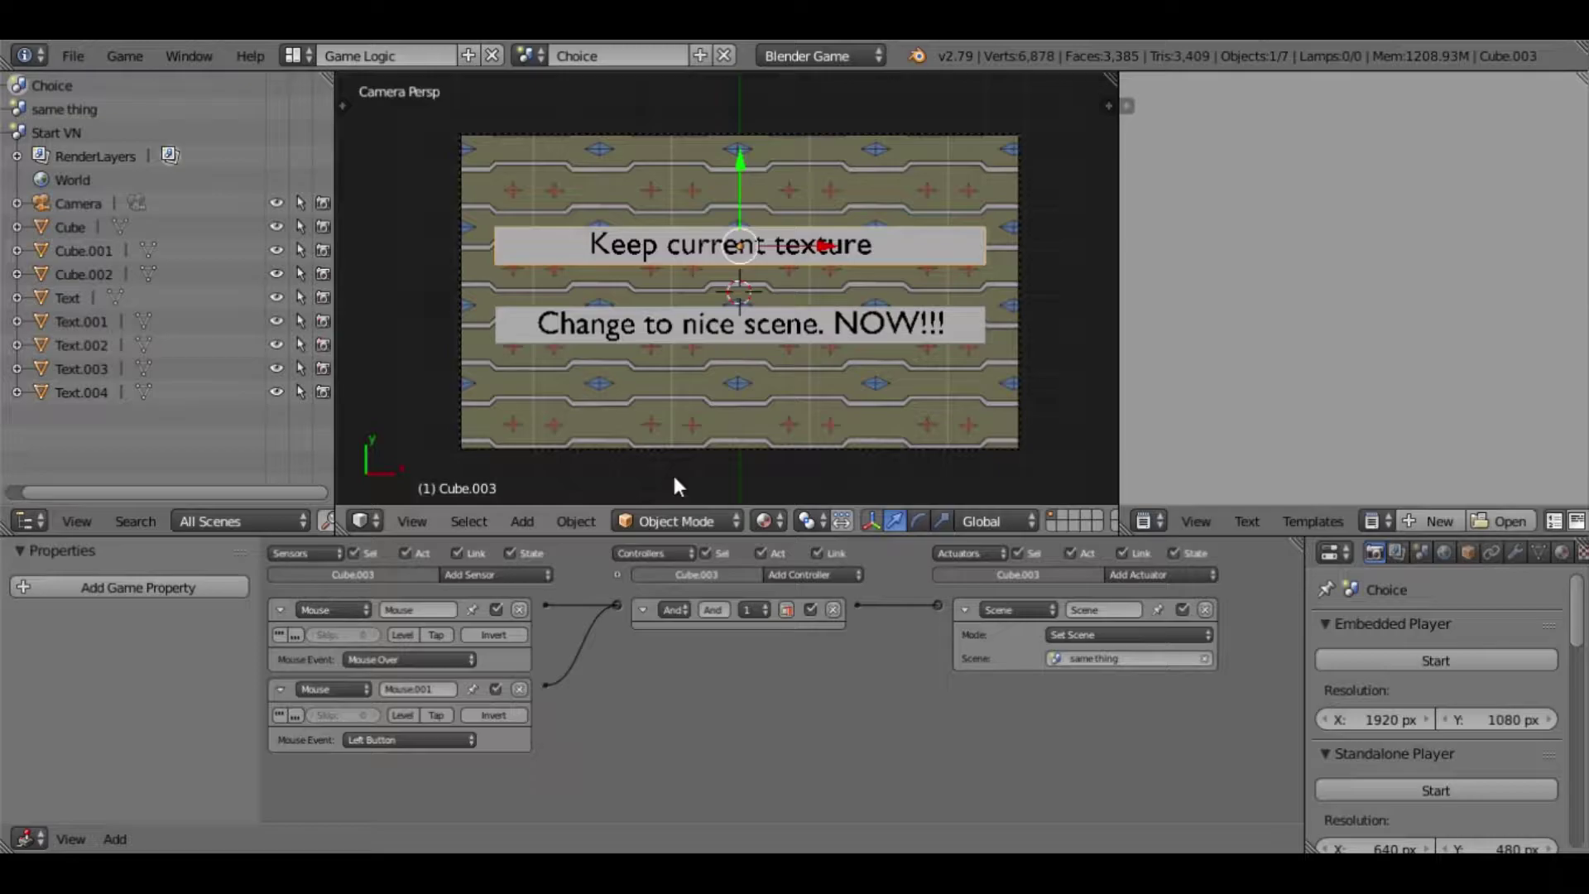
- Select the "Change to nice scene. NOW!!!" box, then create a new empty scene and set its engine to Blender Game
right_click(507, 330)
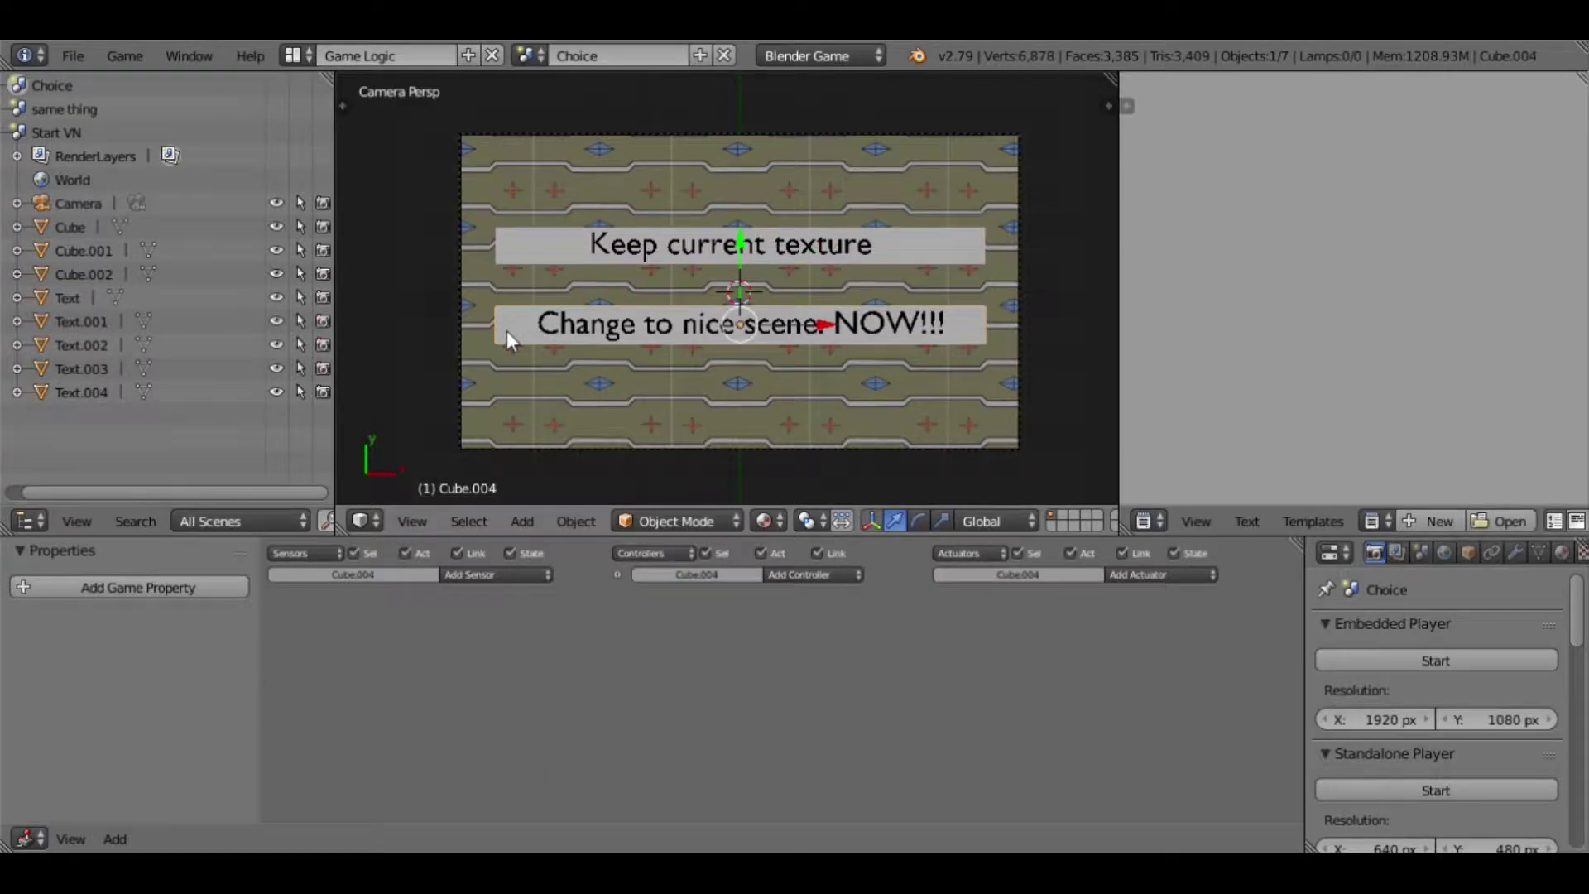
left_click(528, 56)
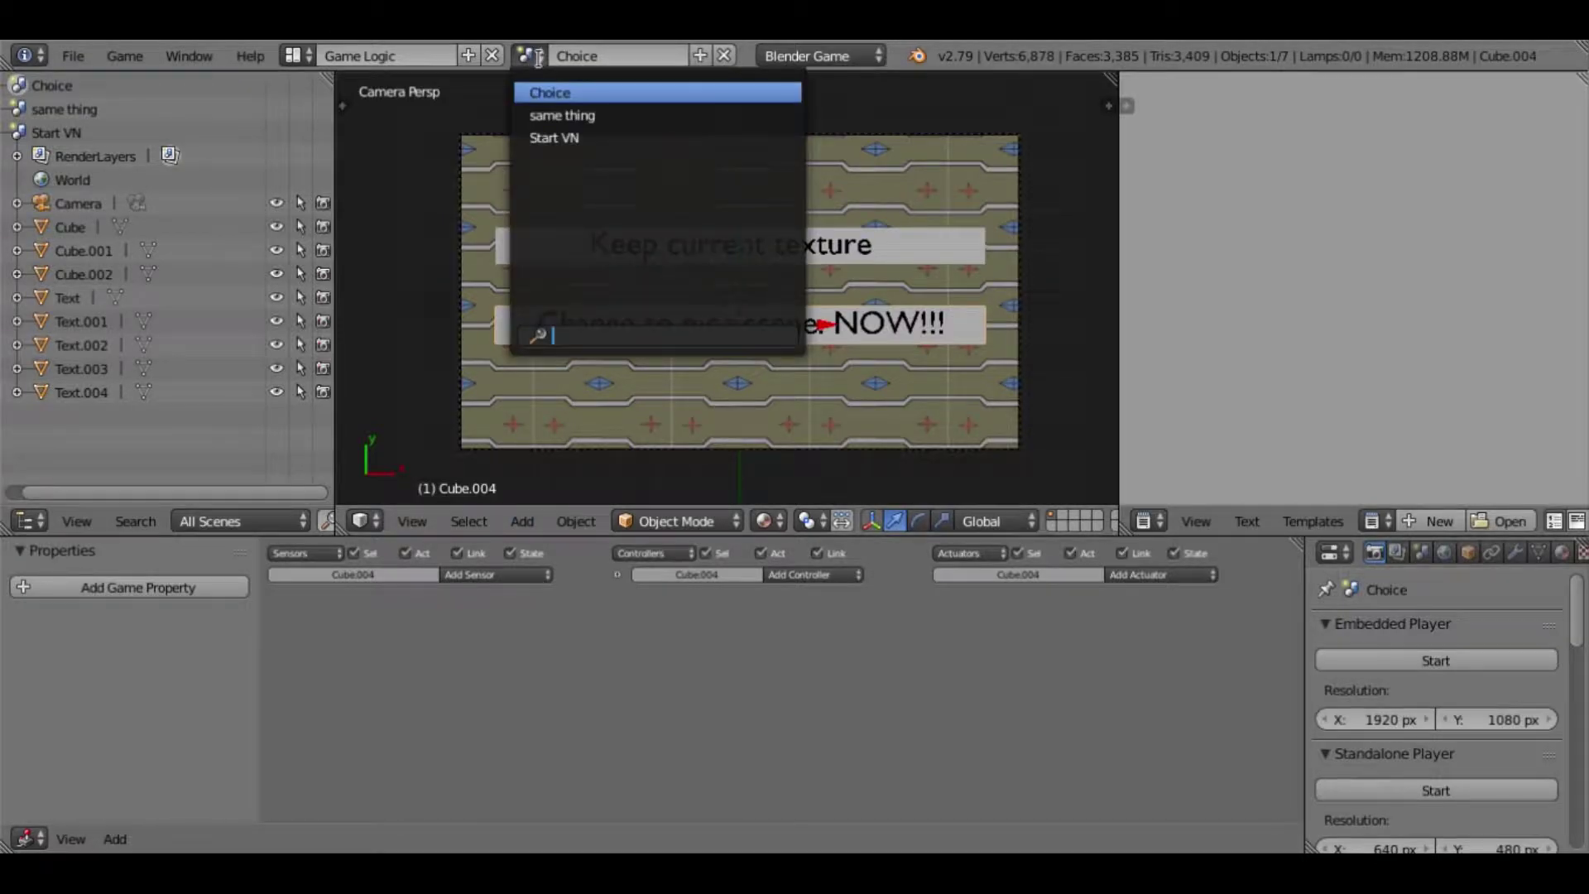
left_click(704, 55)
left_click(642, 102)
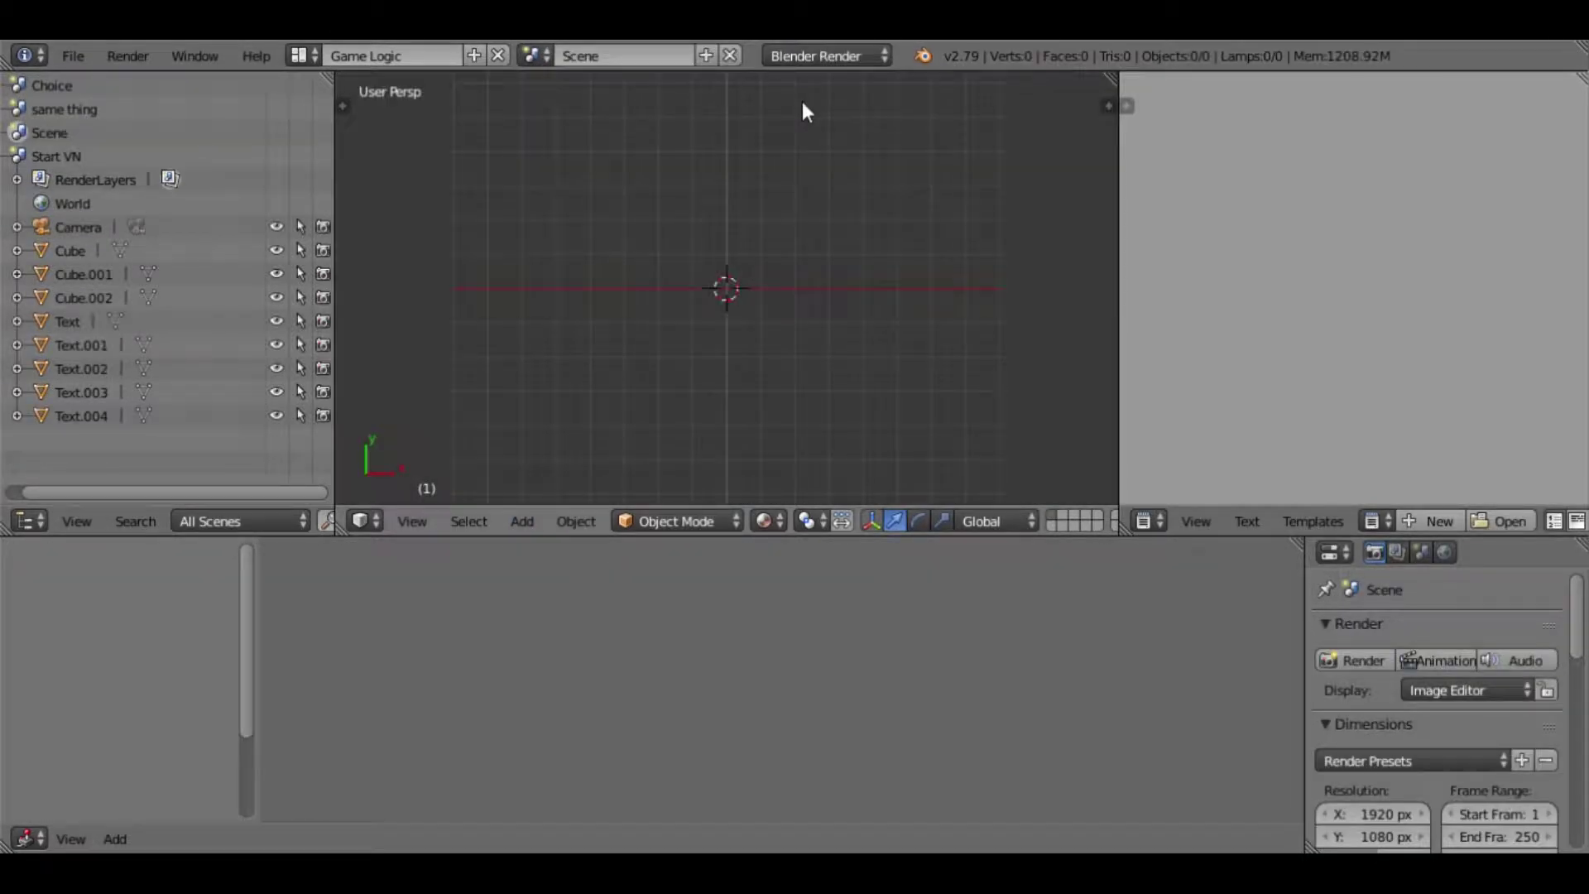
left_click(833, 53)
left_click(835, 108)
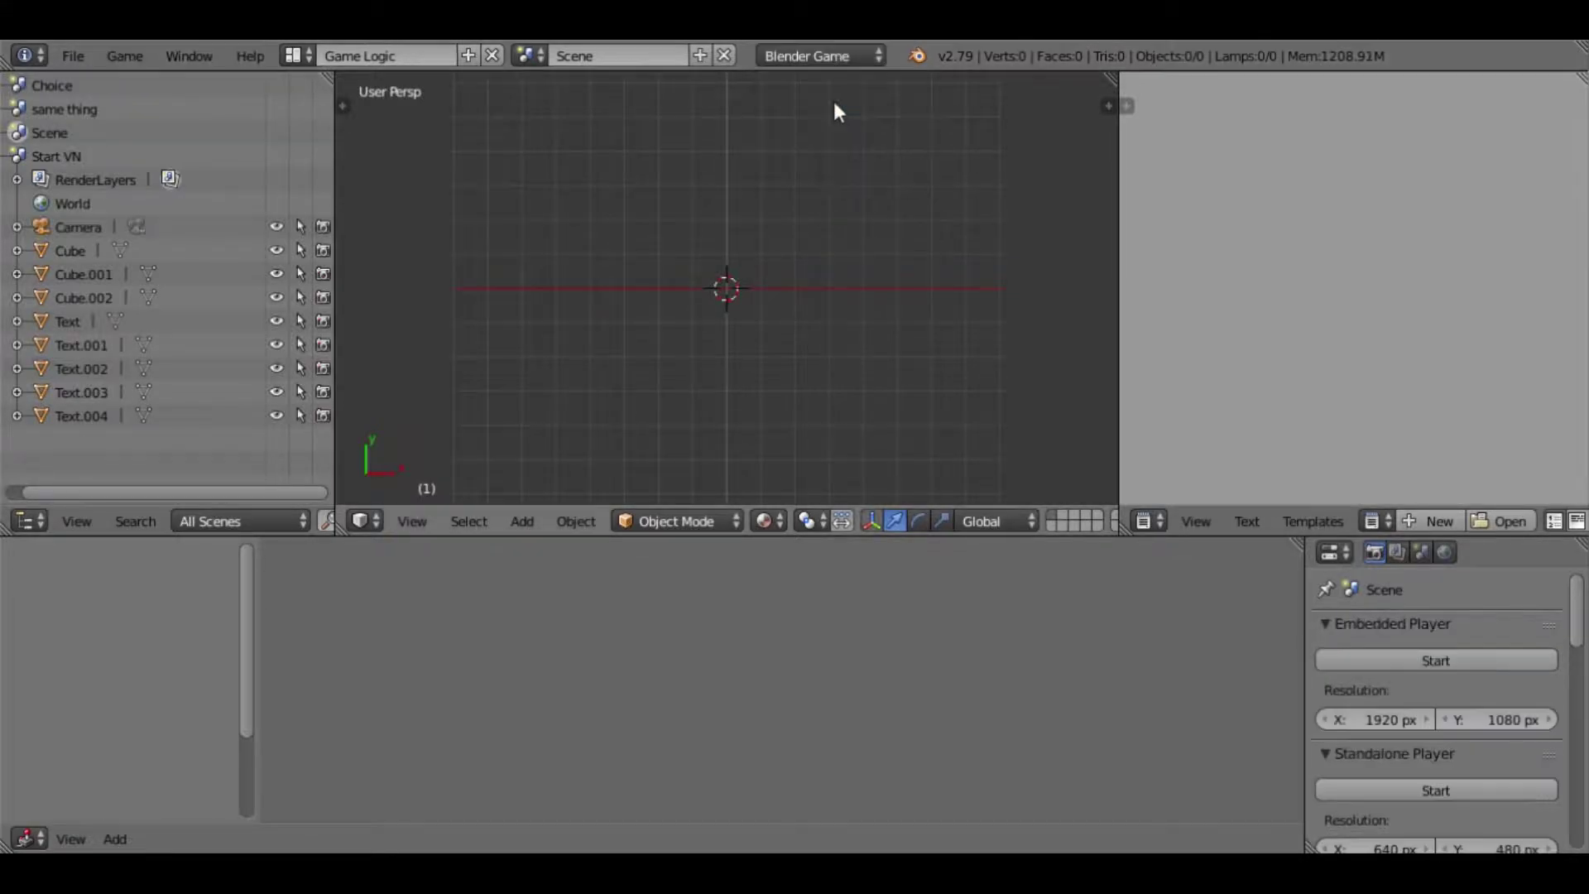
- Enable Fullscreen for the new scene's standalone player and review its remaining display settings
scroll(1368, 695, "down", 5)
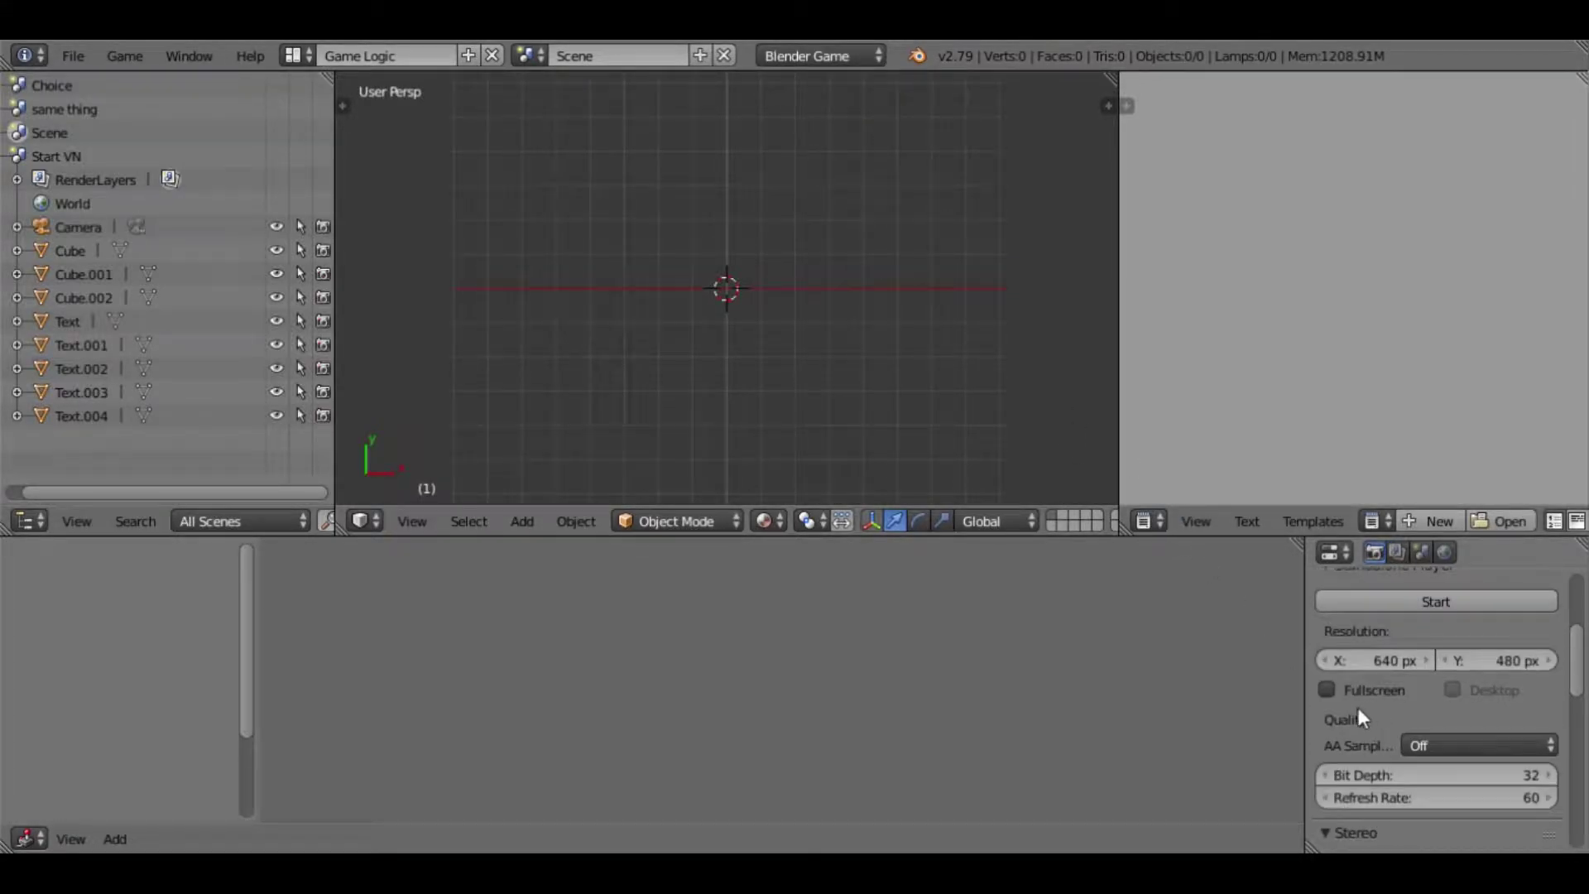
left_click(1327, 689)
scroll(1450, 711, "down", 7)
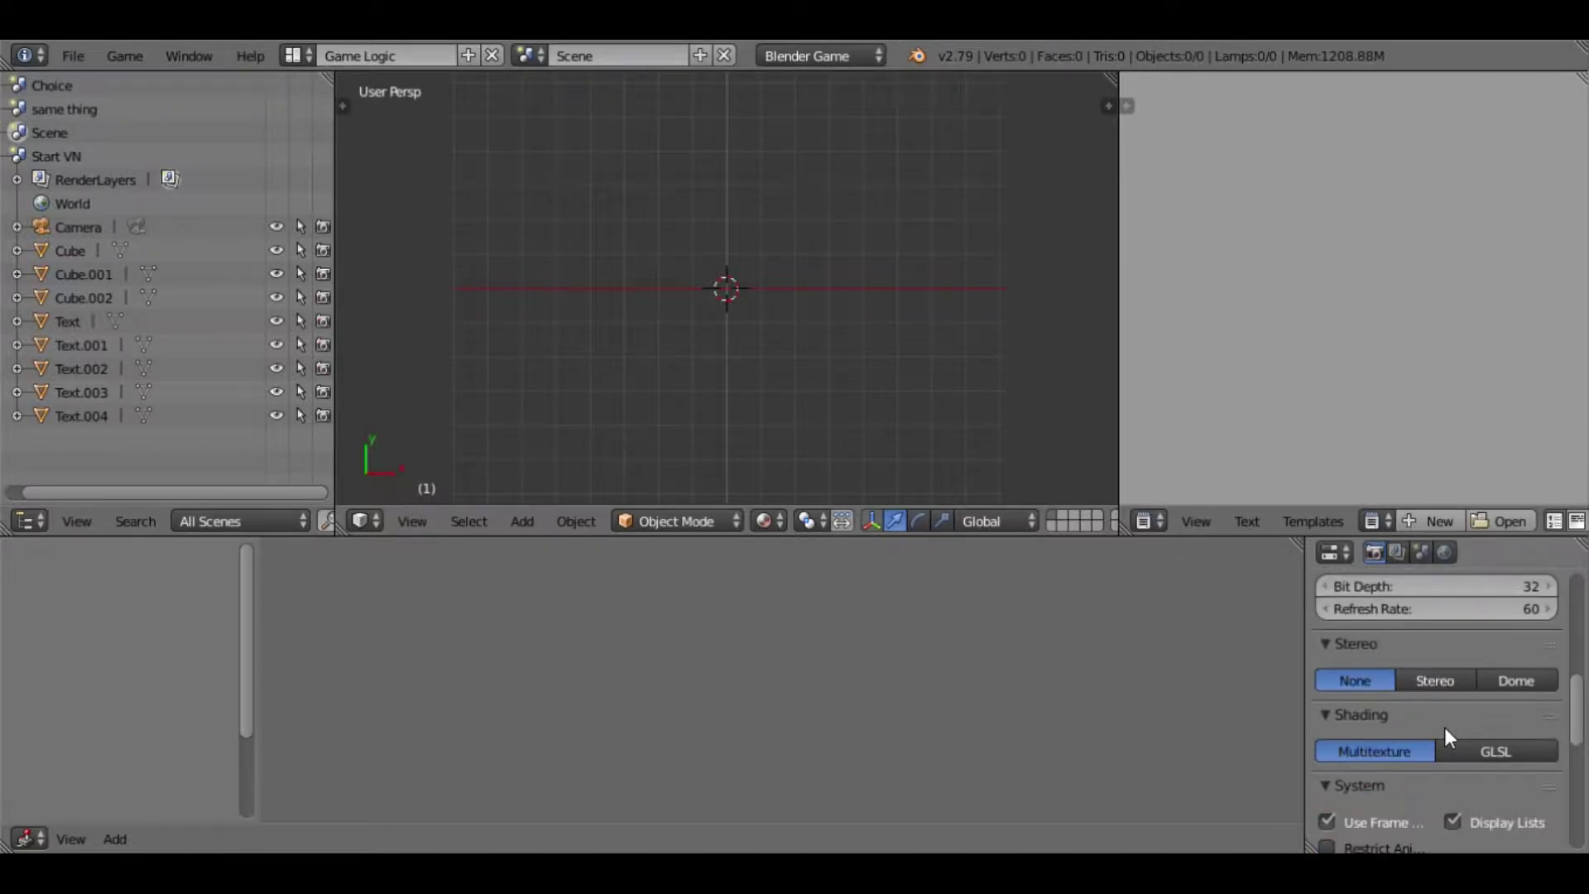
scroll(1443, 727, "down", 6)
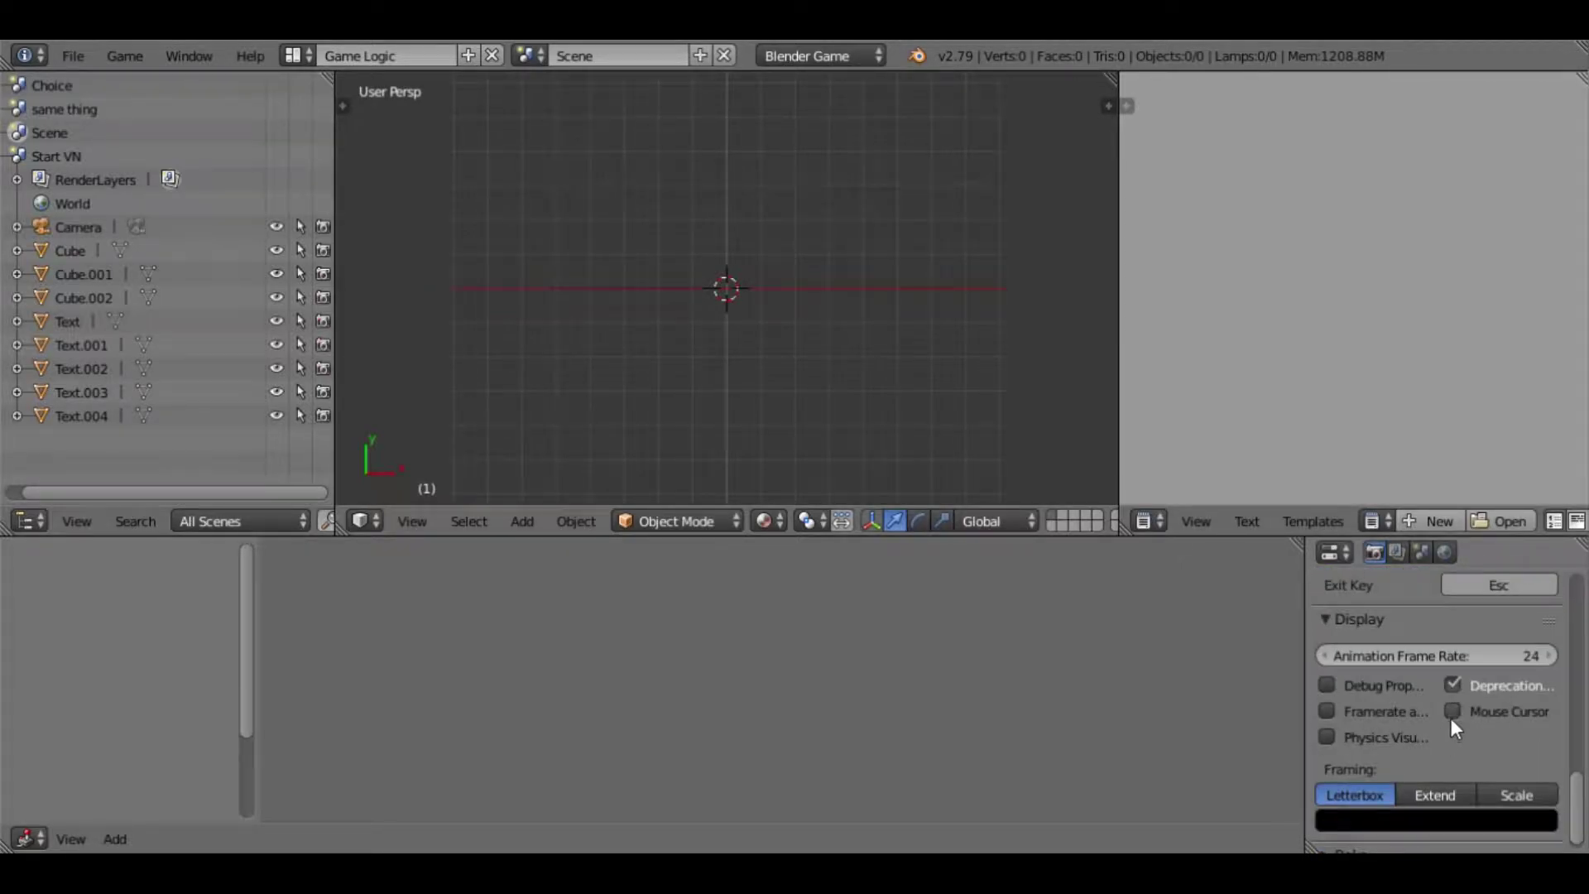
scroll(1420, 716, "up", 10)
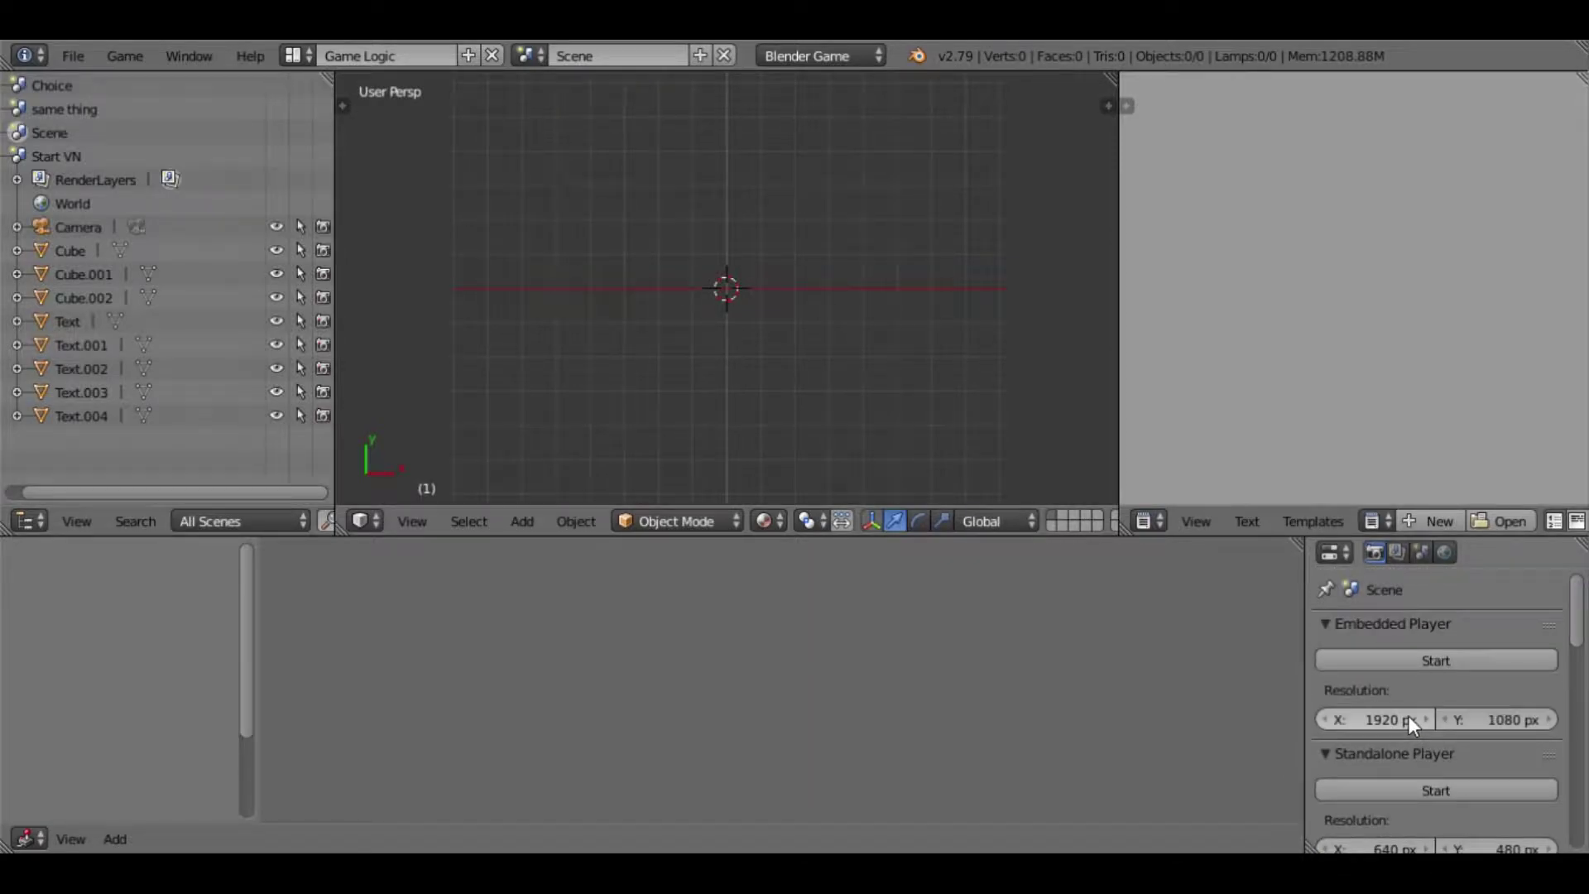
- Create a new world for the scene and rename the scene "Nice ending"
left_click(1445, 552)
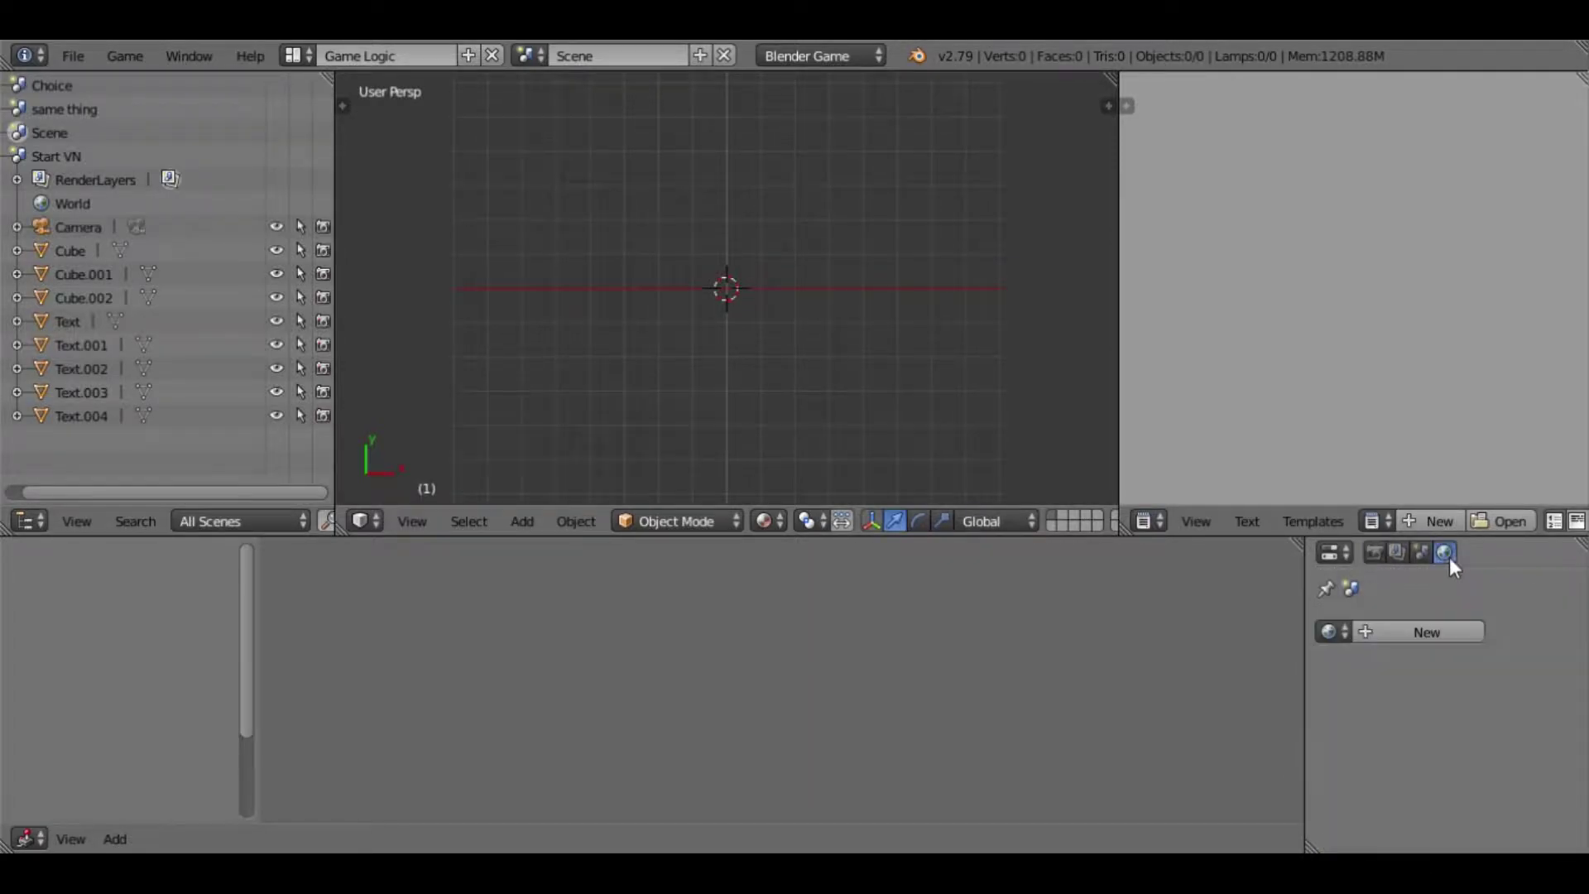
left_click(1362, 633)
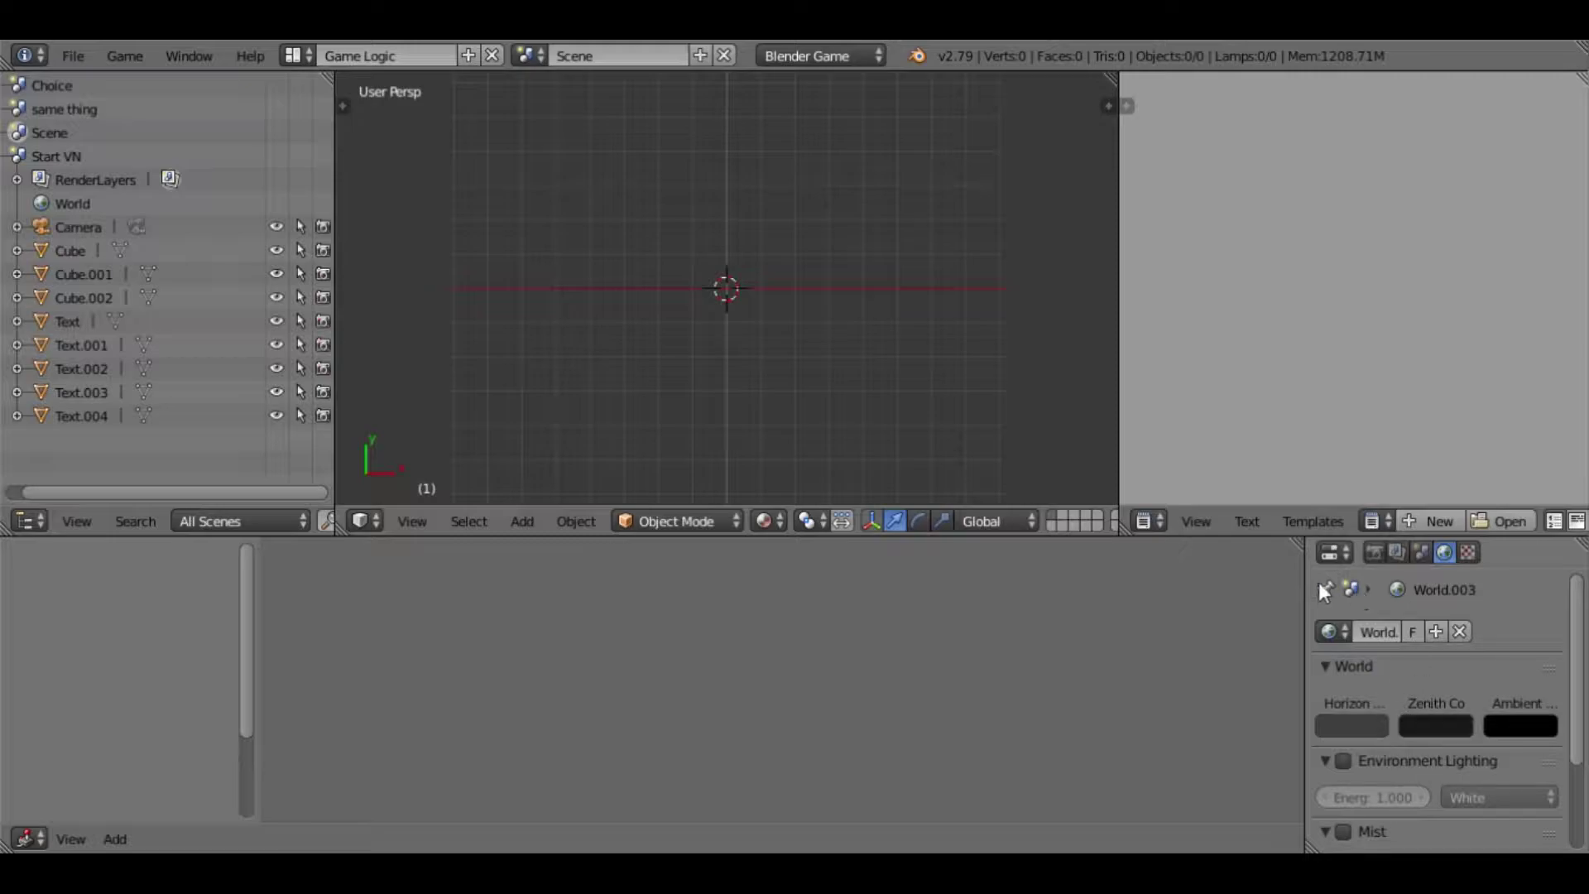
scroll(1398, 662, "down", 4)
scroll(1398, 662, "up", 4)
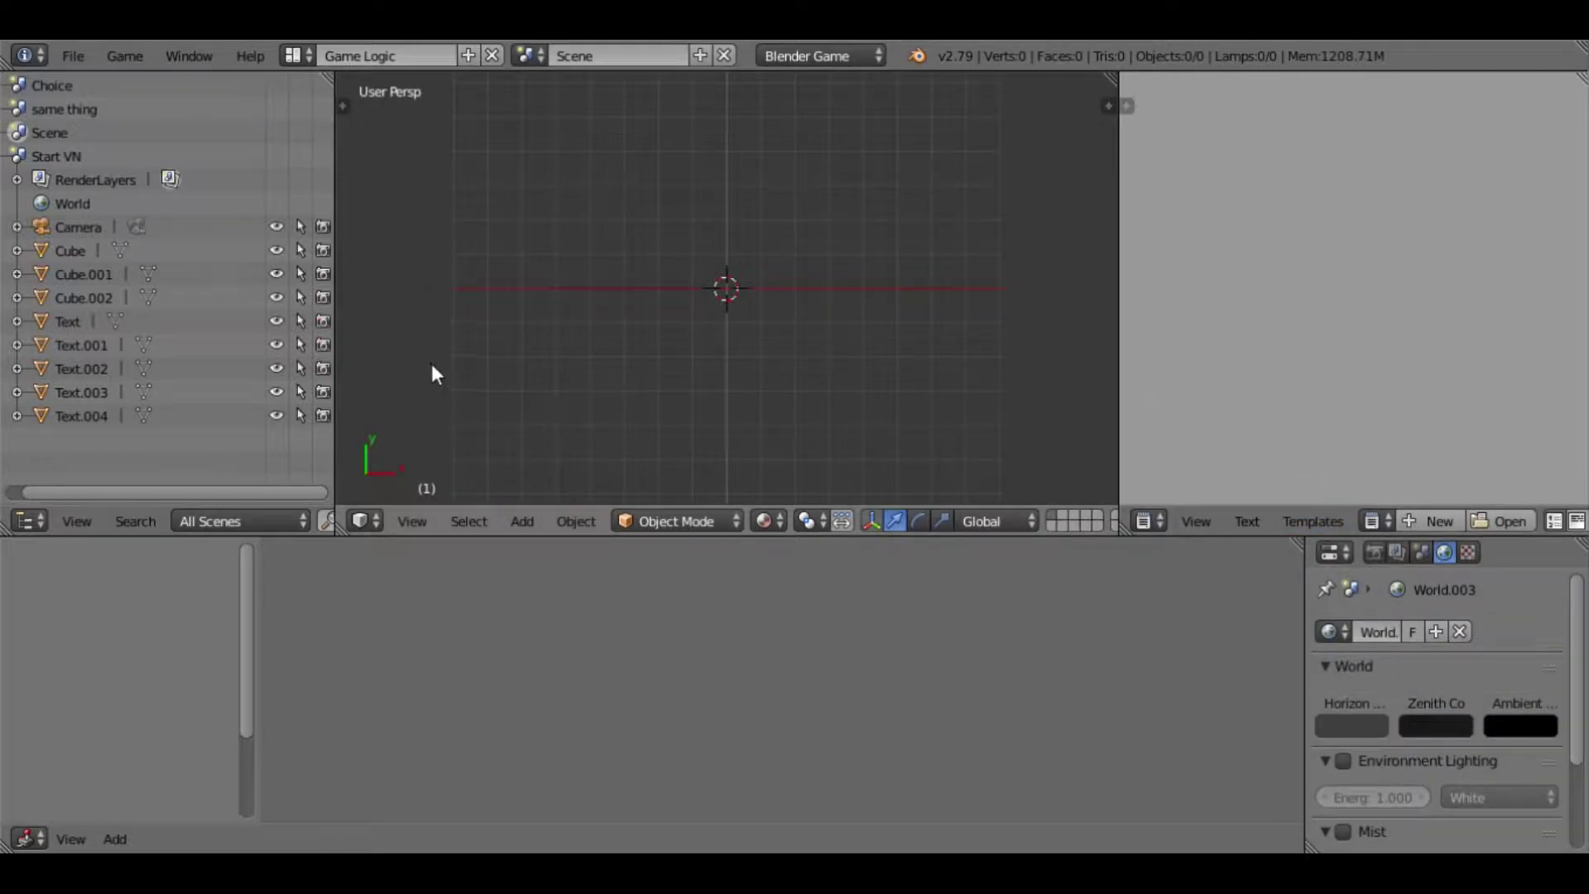
left_click(586, 58)
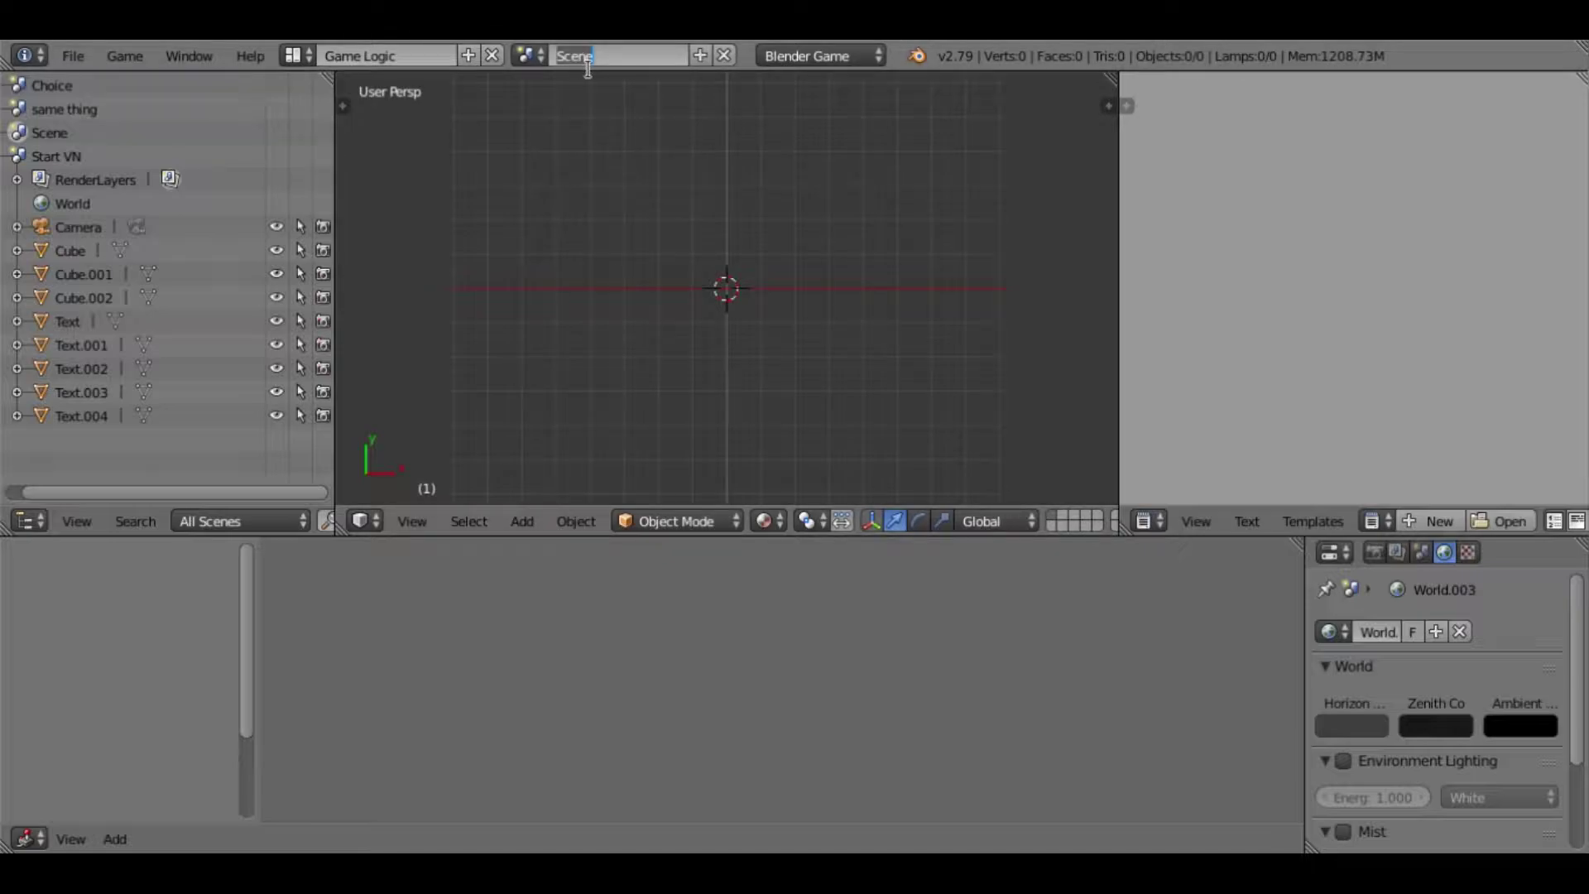
type("Nice ending")
key("Return")
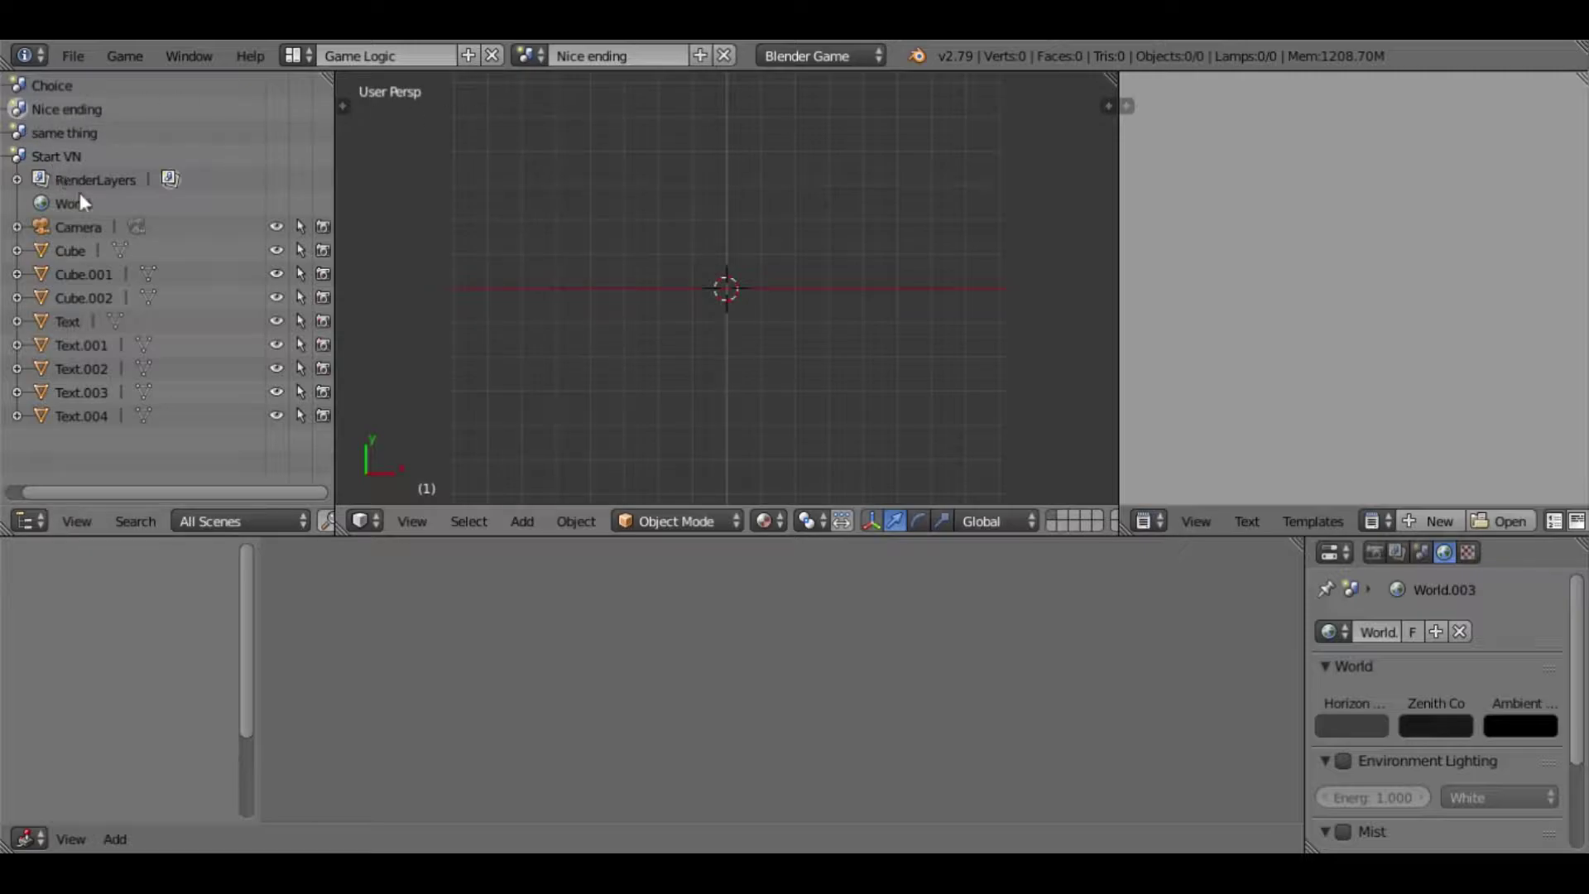
- Widen the outliner and examine the contents of the Nice ending, Choice and same thing scenes
left_click_drag(339, 189, 403, 194)
left_click(14, 109)
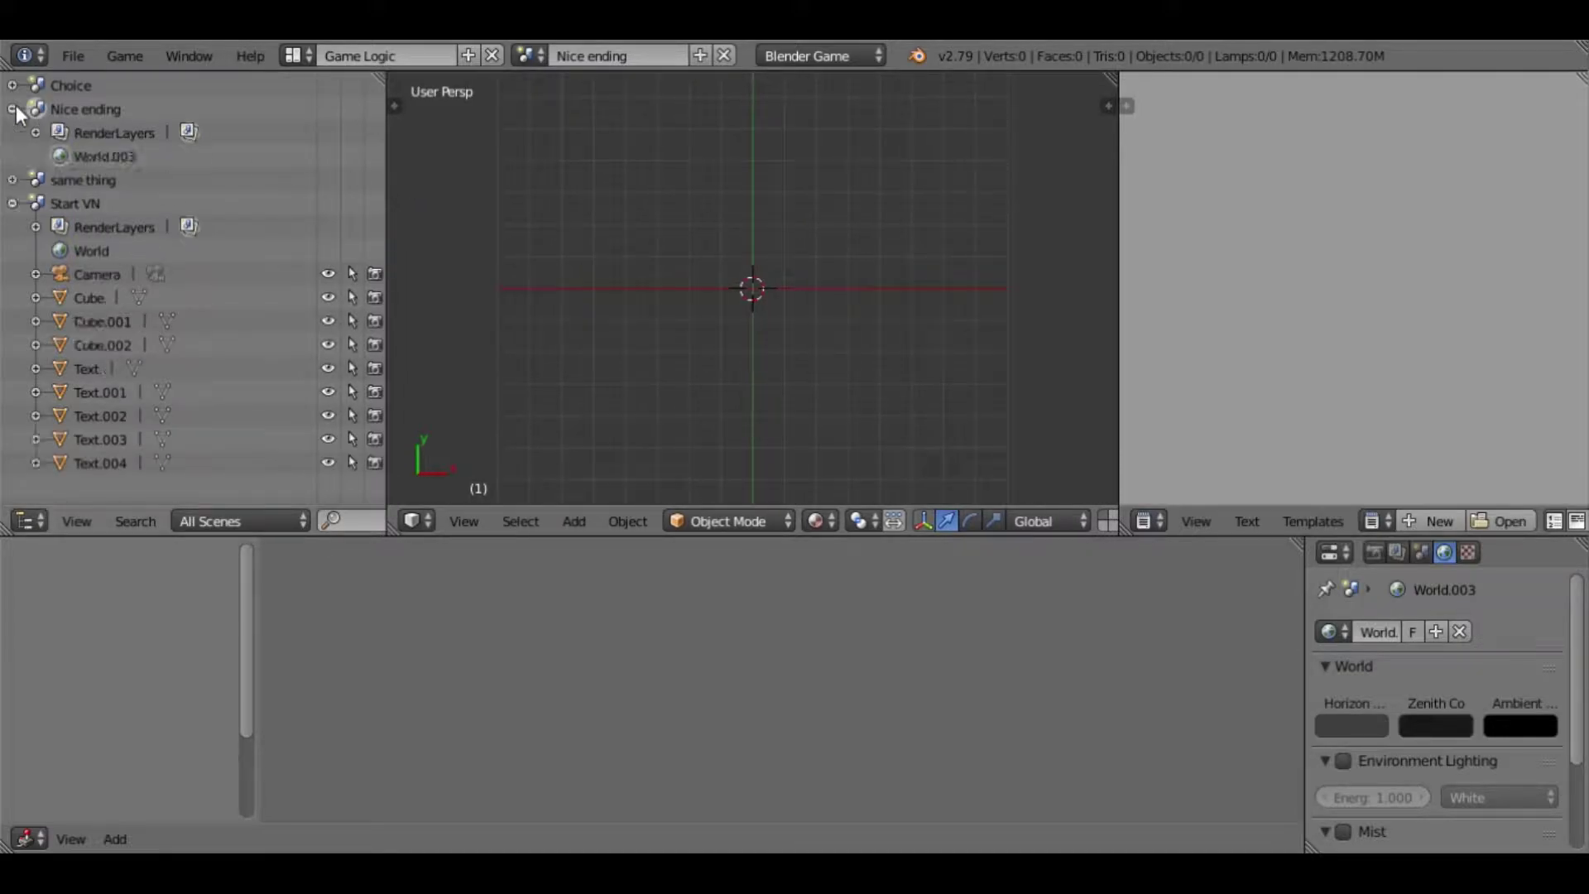
left_click(12, 86)
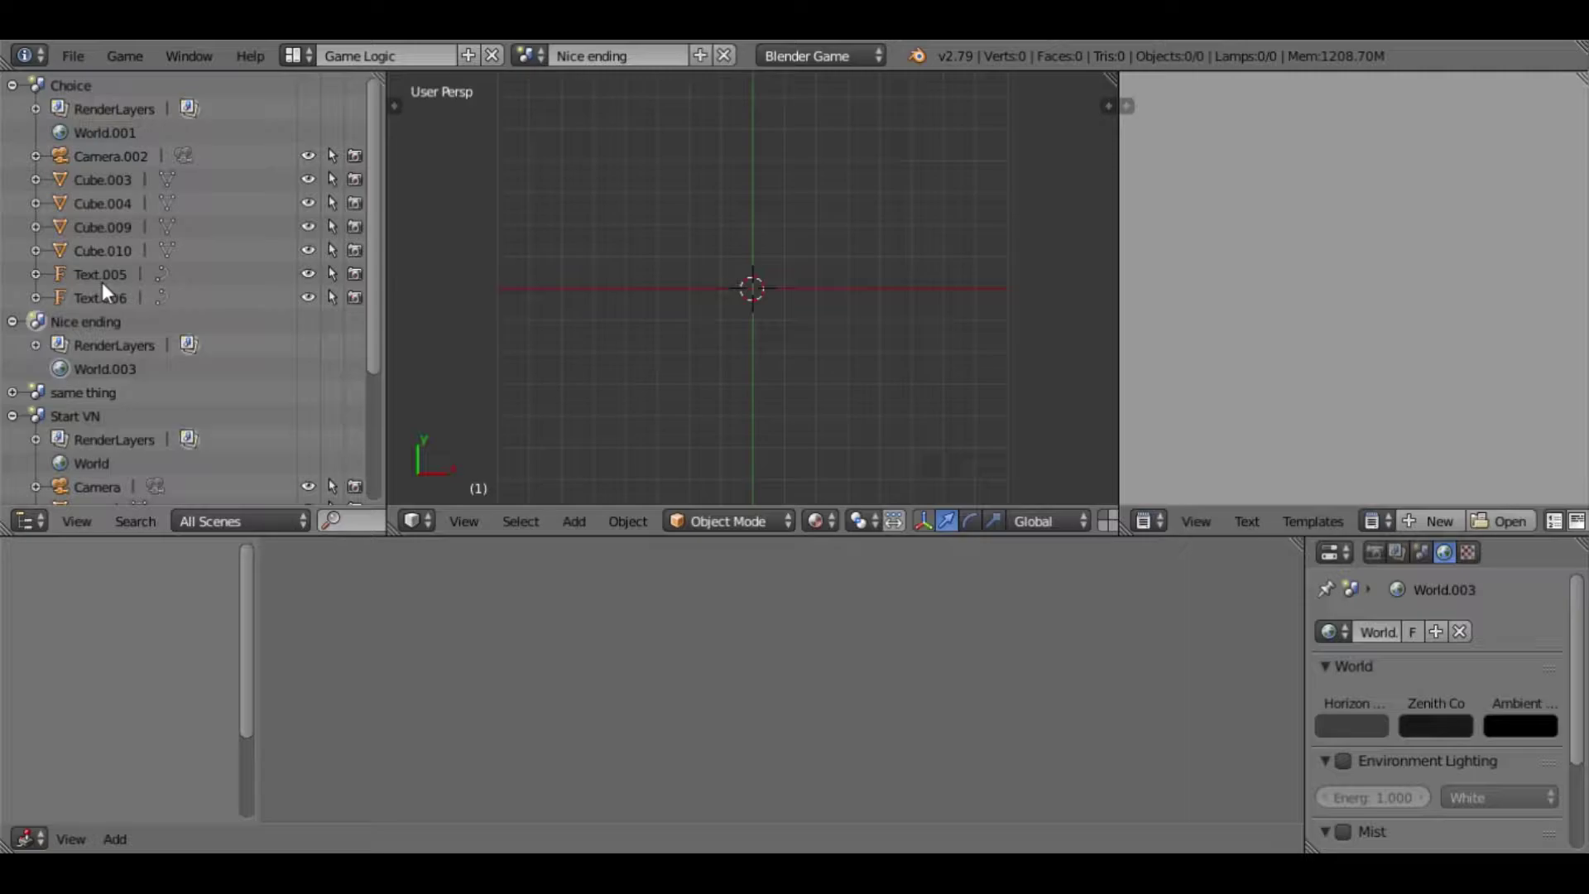
left_click(50, 86)
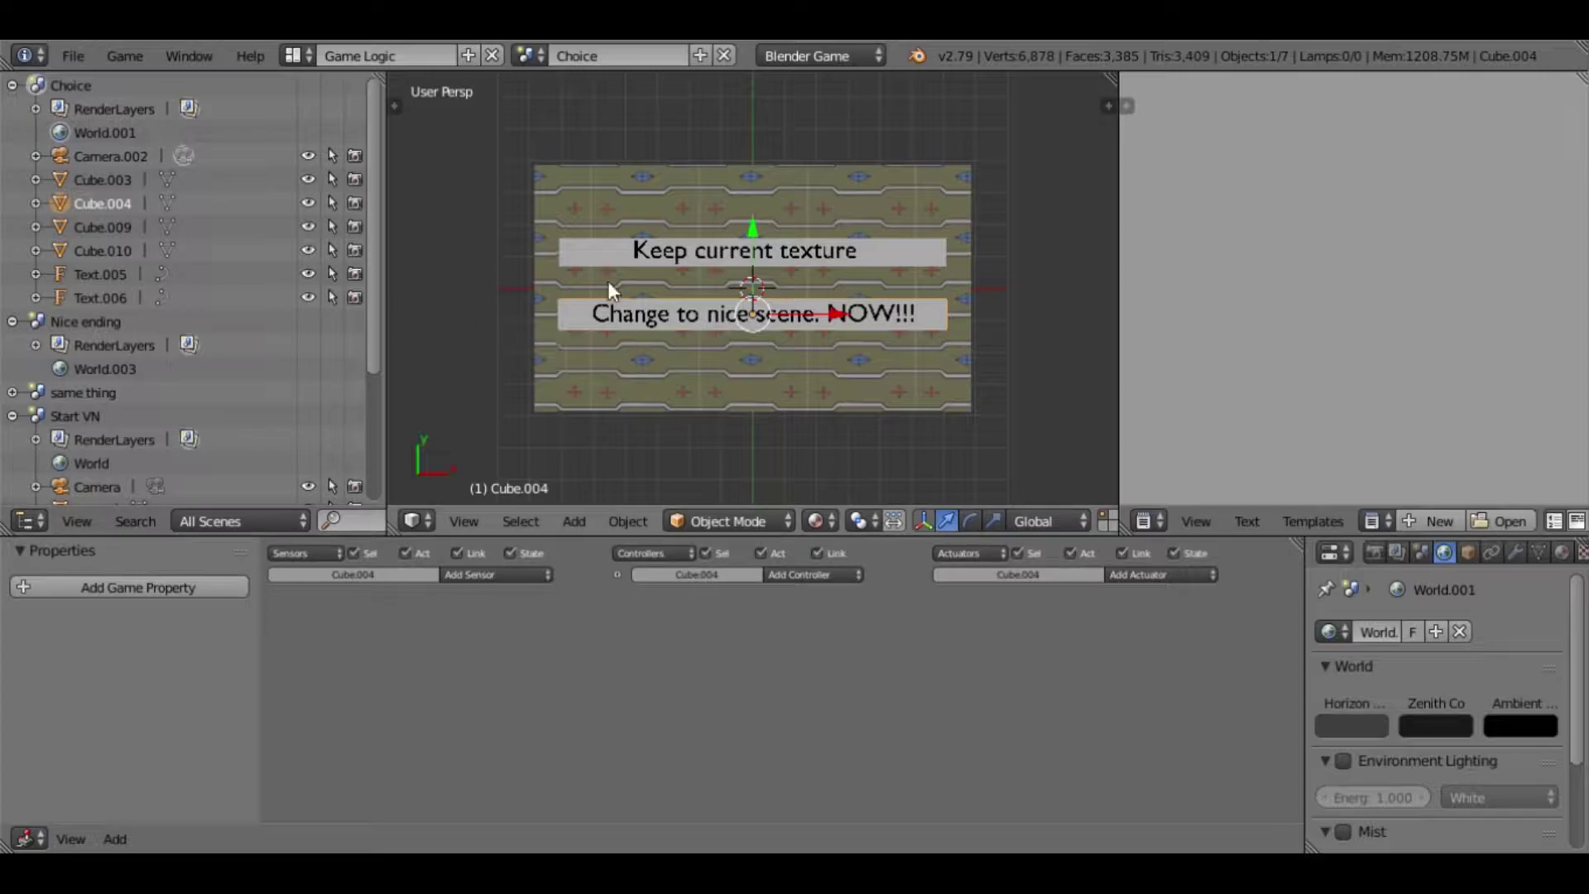
left_click(11, 86)
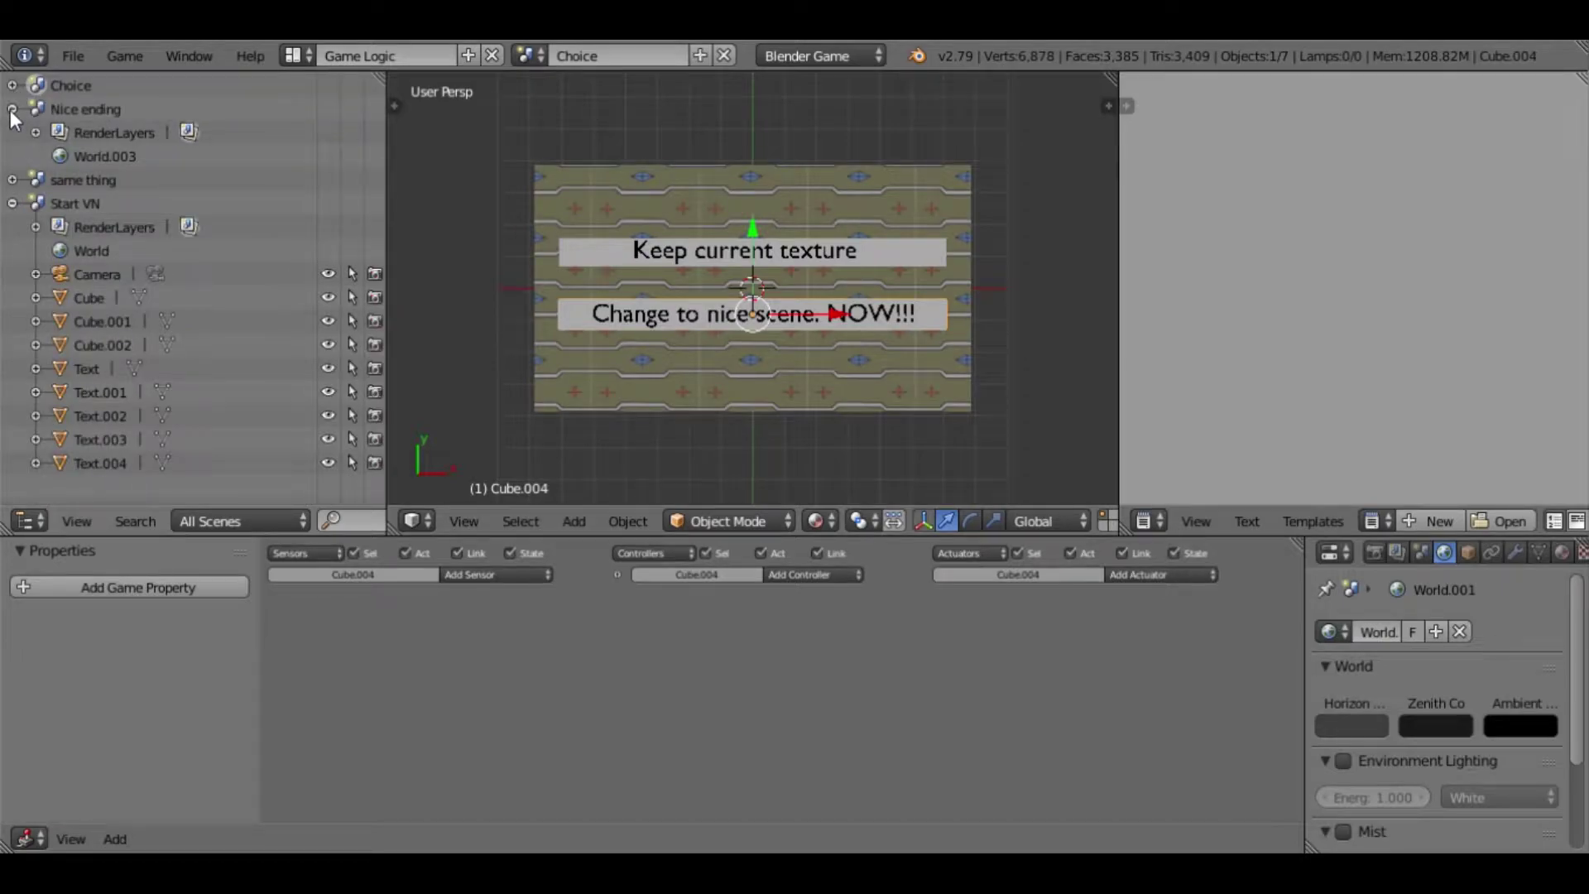
left_click(15, 181)
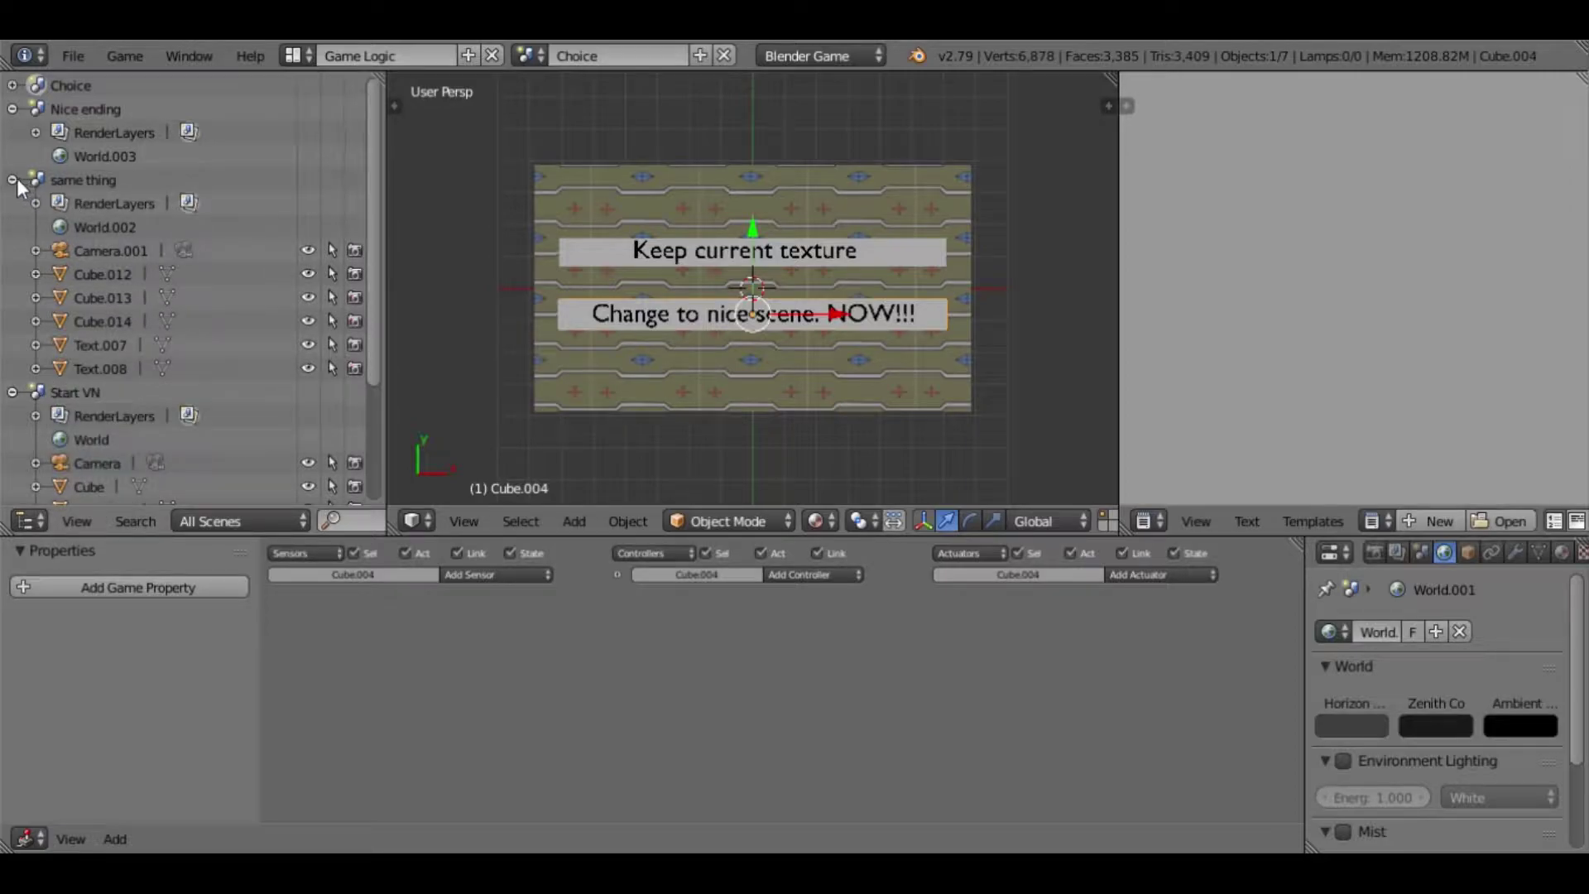
- Narrow the outliner slightly and collapse the same thing, Nice ending and Start VN scene trees
mouse_move(377, 282)
left_mouse_down()
mouse_move(344, 265)
mouse_move(376, 304)
left_mouse_up()
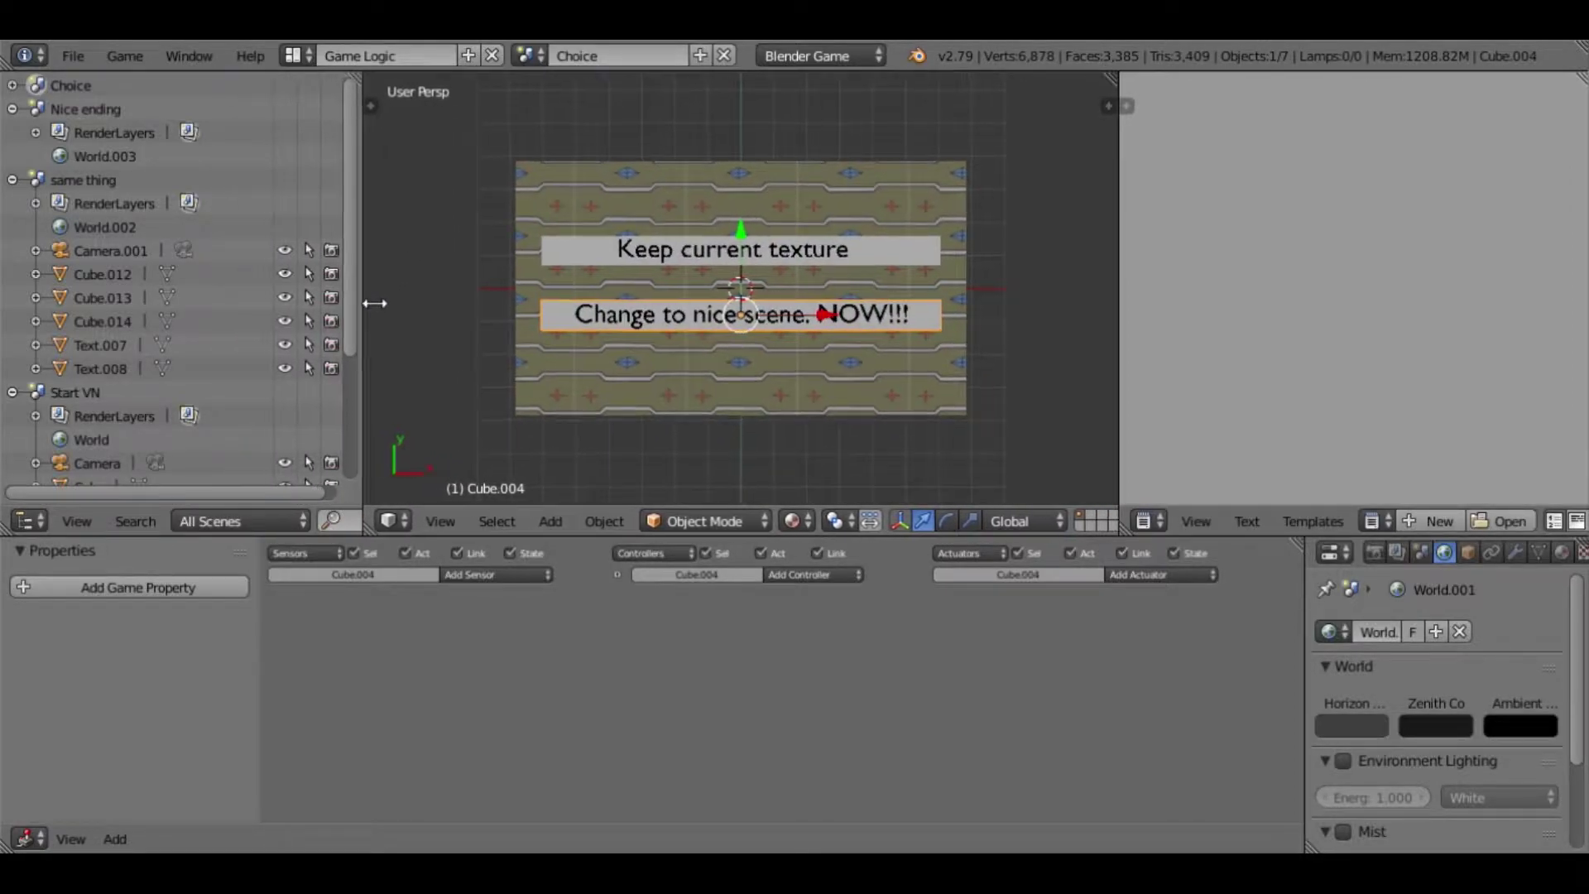
left_click(13, 182)
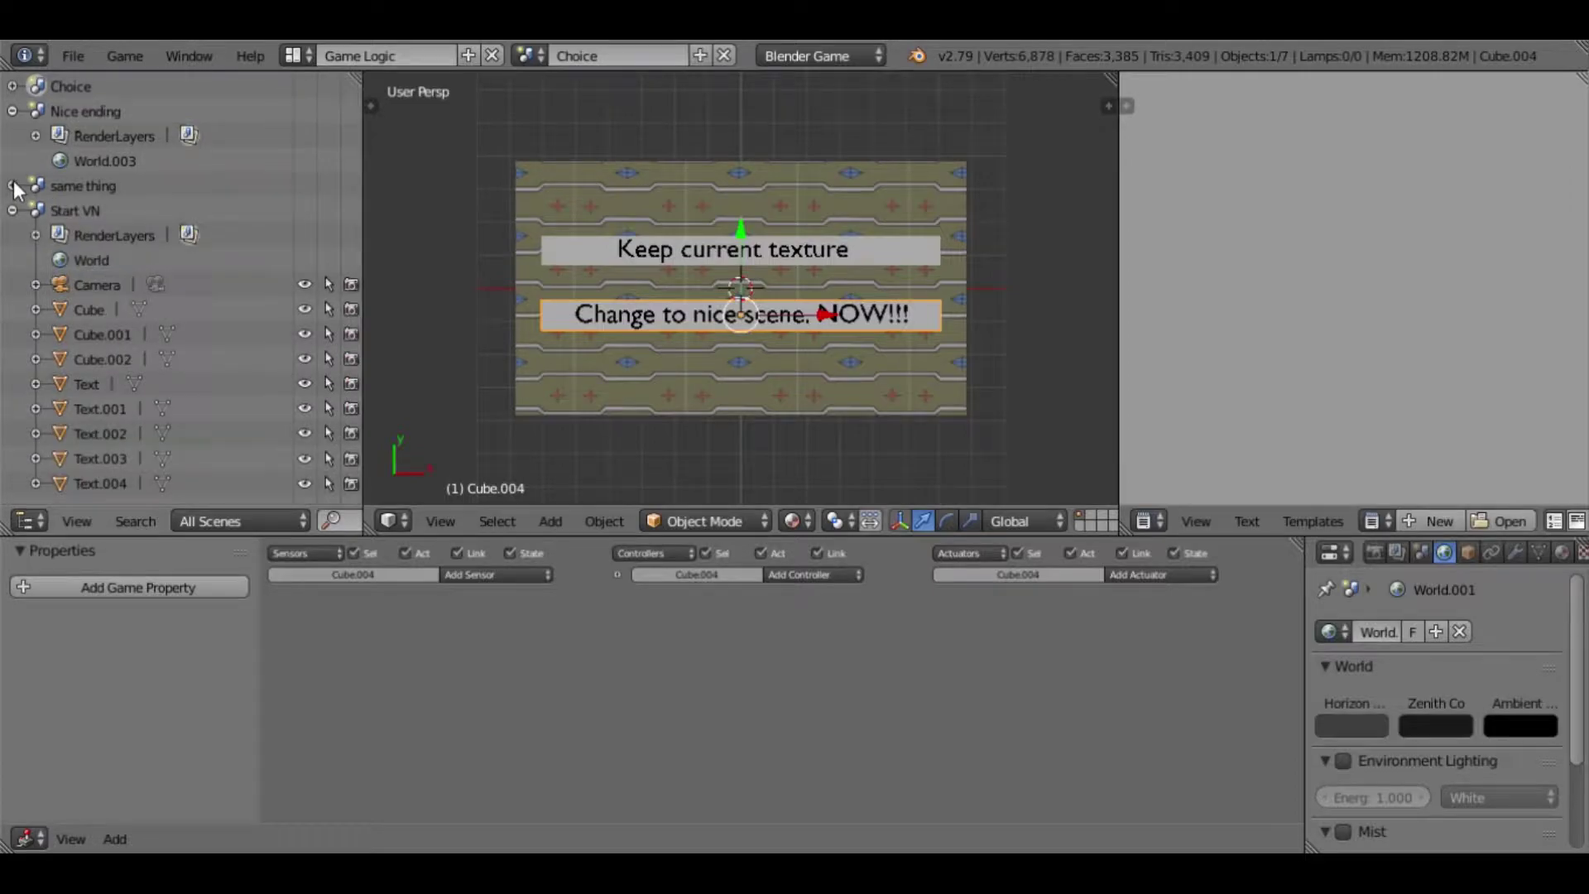
left_click(13, 182)
left_click(13, 175)
left_click(13, 109)
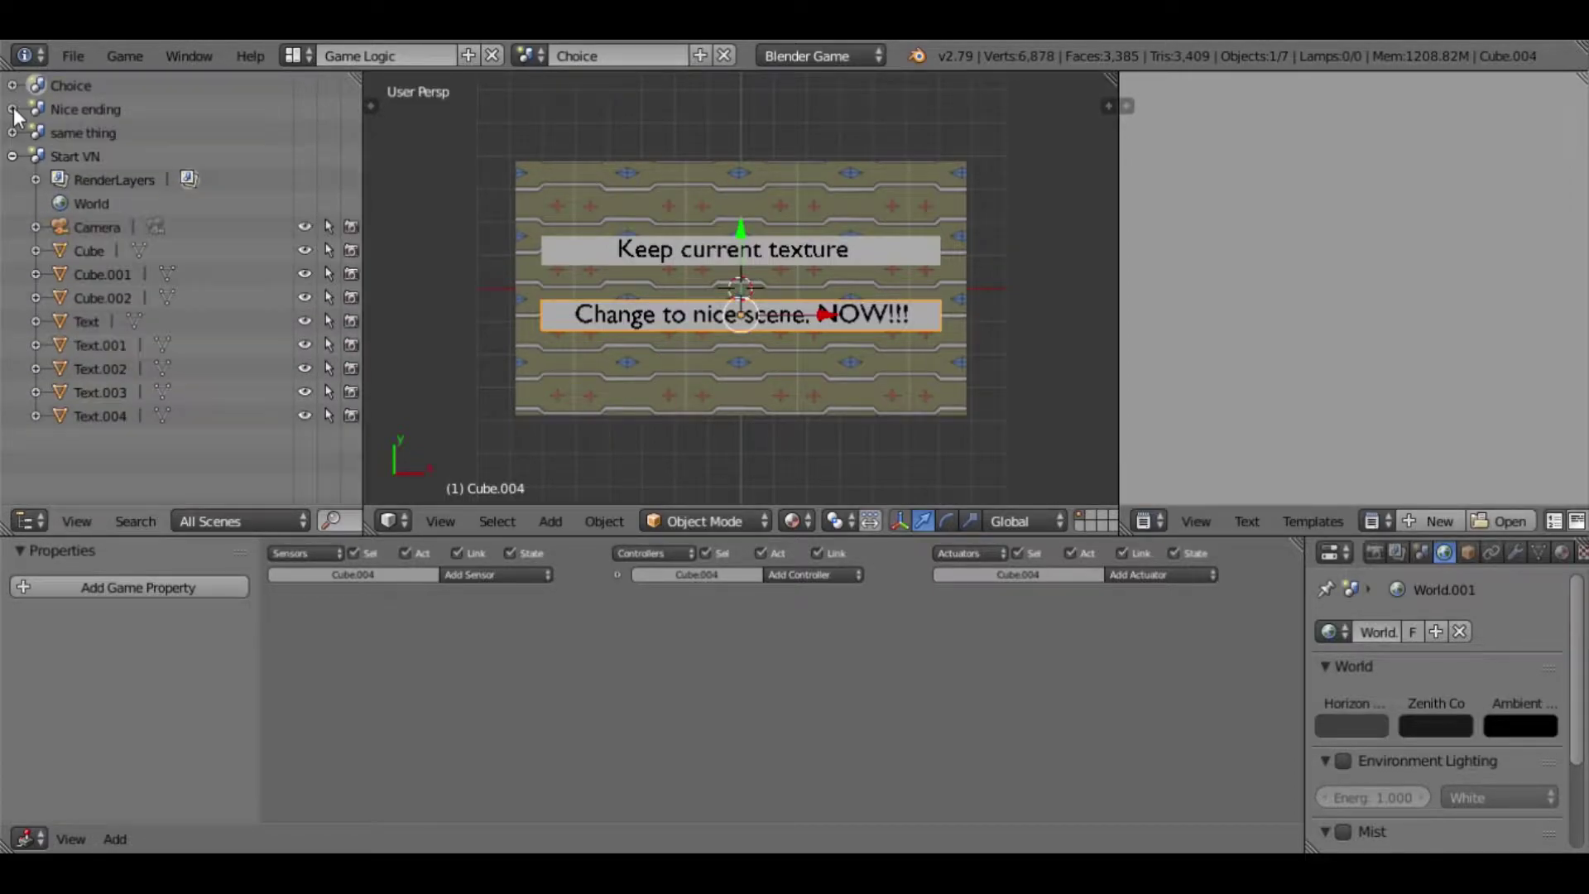
left_click(12, 155)
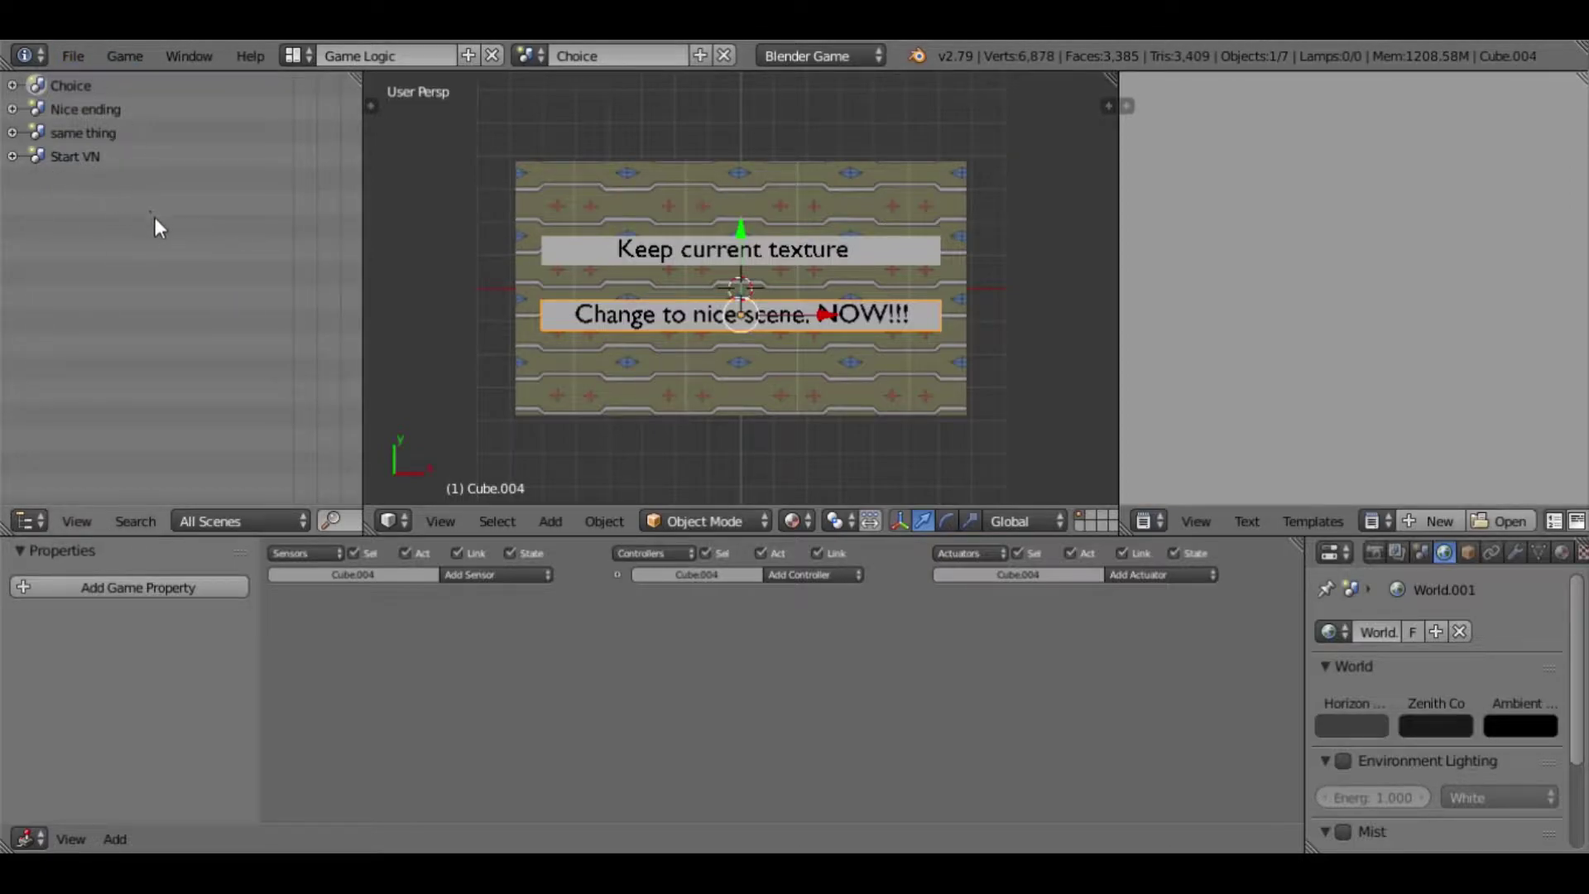
- Expand and activate the Nice ending scene, and add a cube mesh to it
left_click(12, 109)
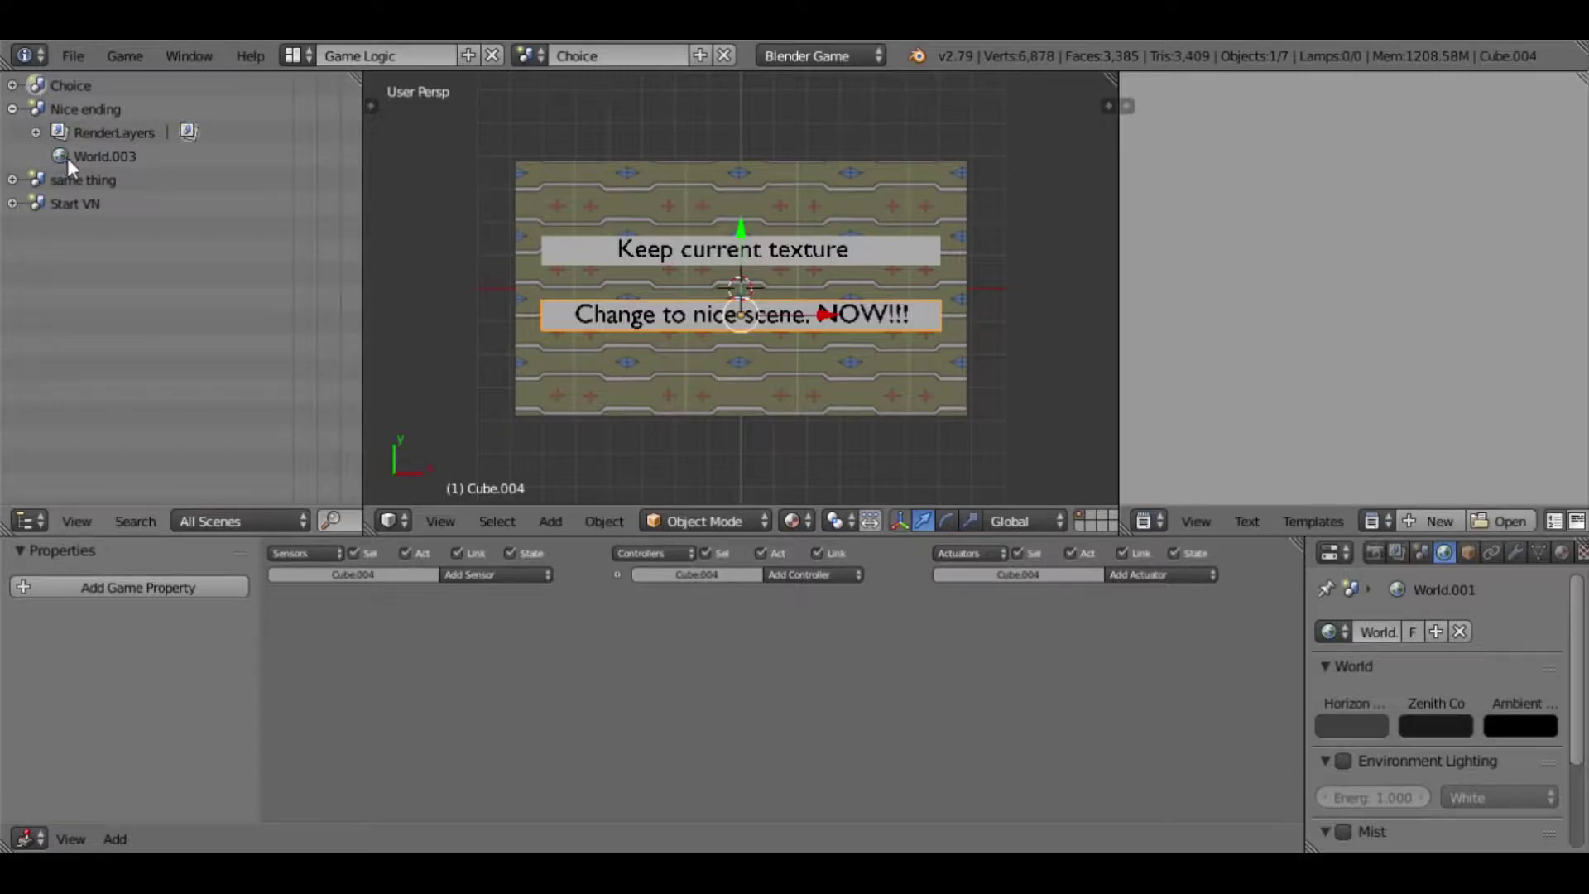
left_click(48, 109)
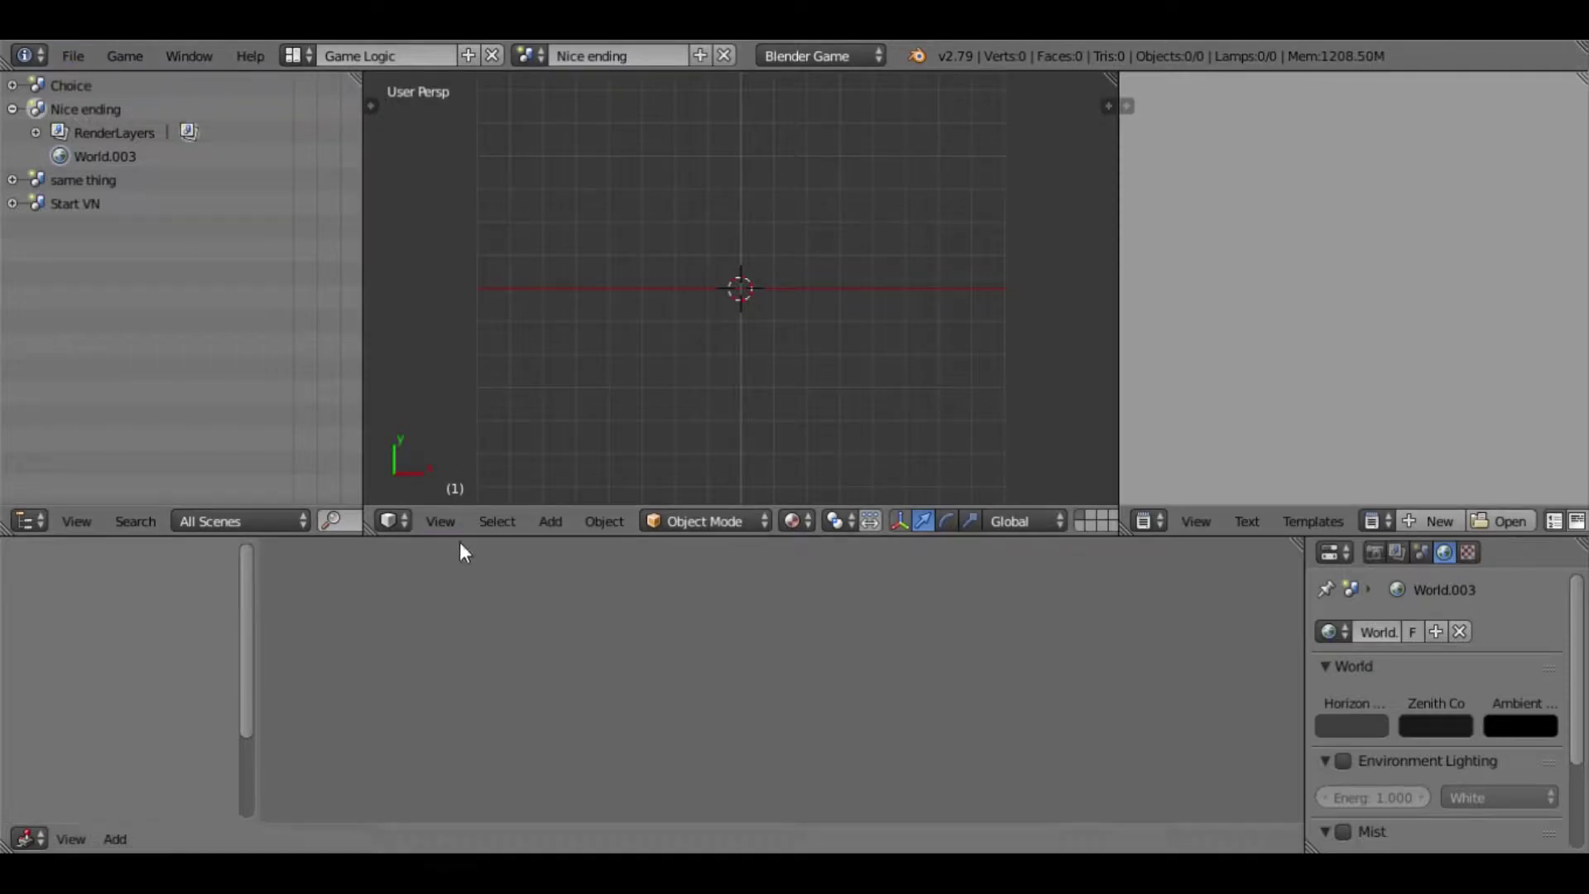
left_click(550, 523)
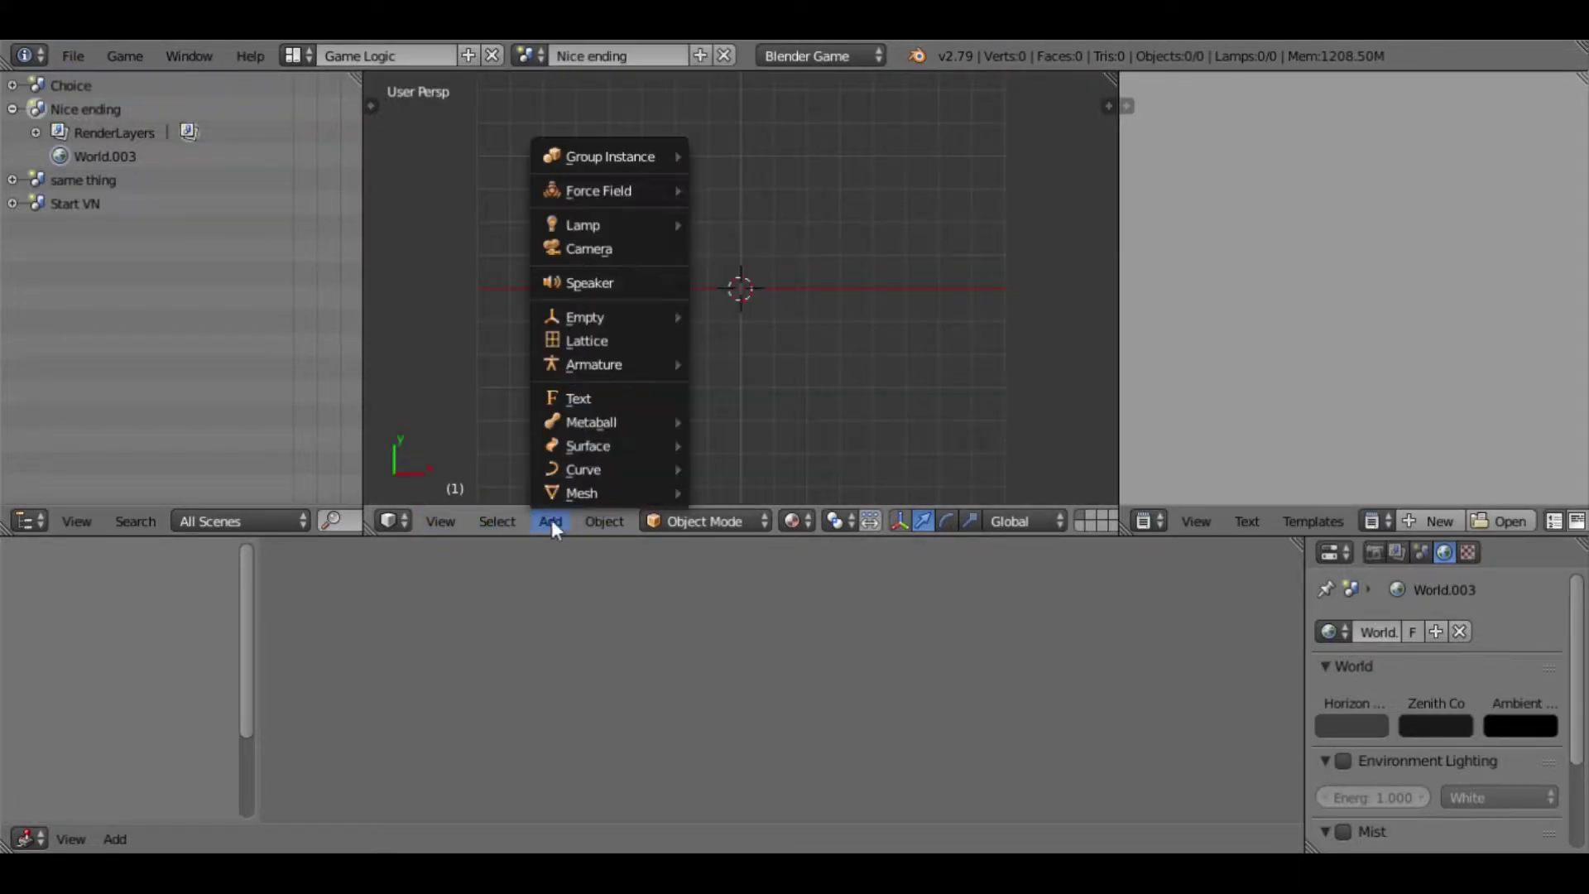
mouse_move(574, 493)
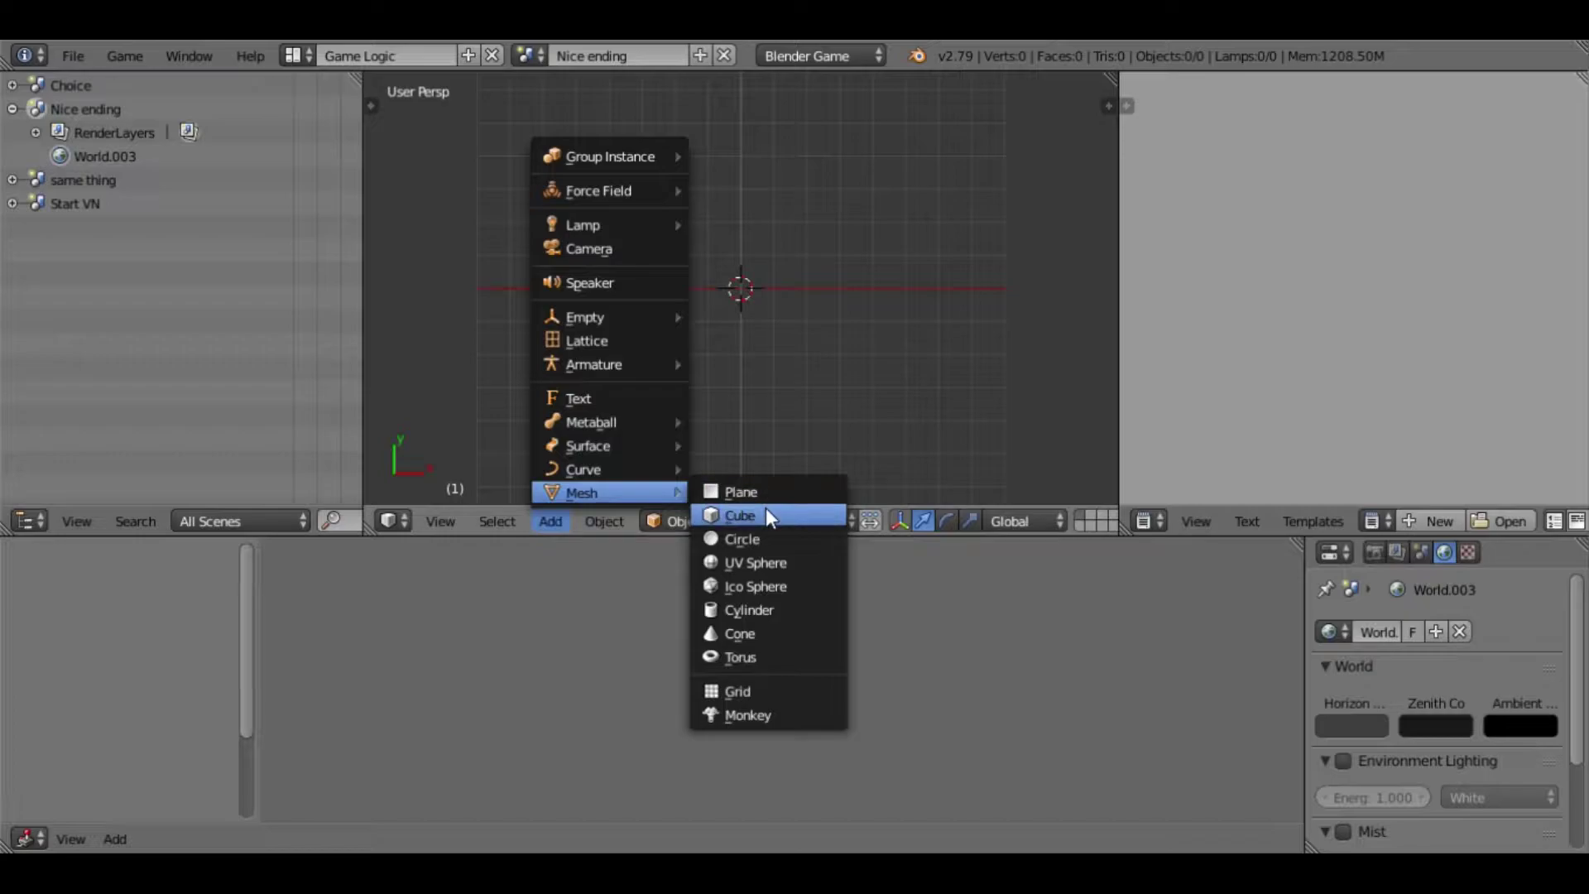
left_click(767, 511)
left_click(551, 522)
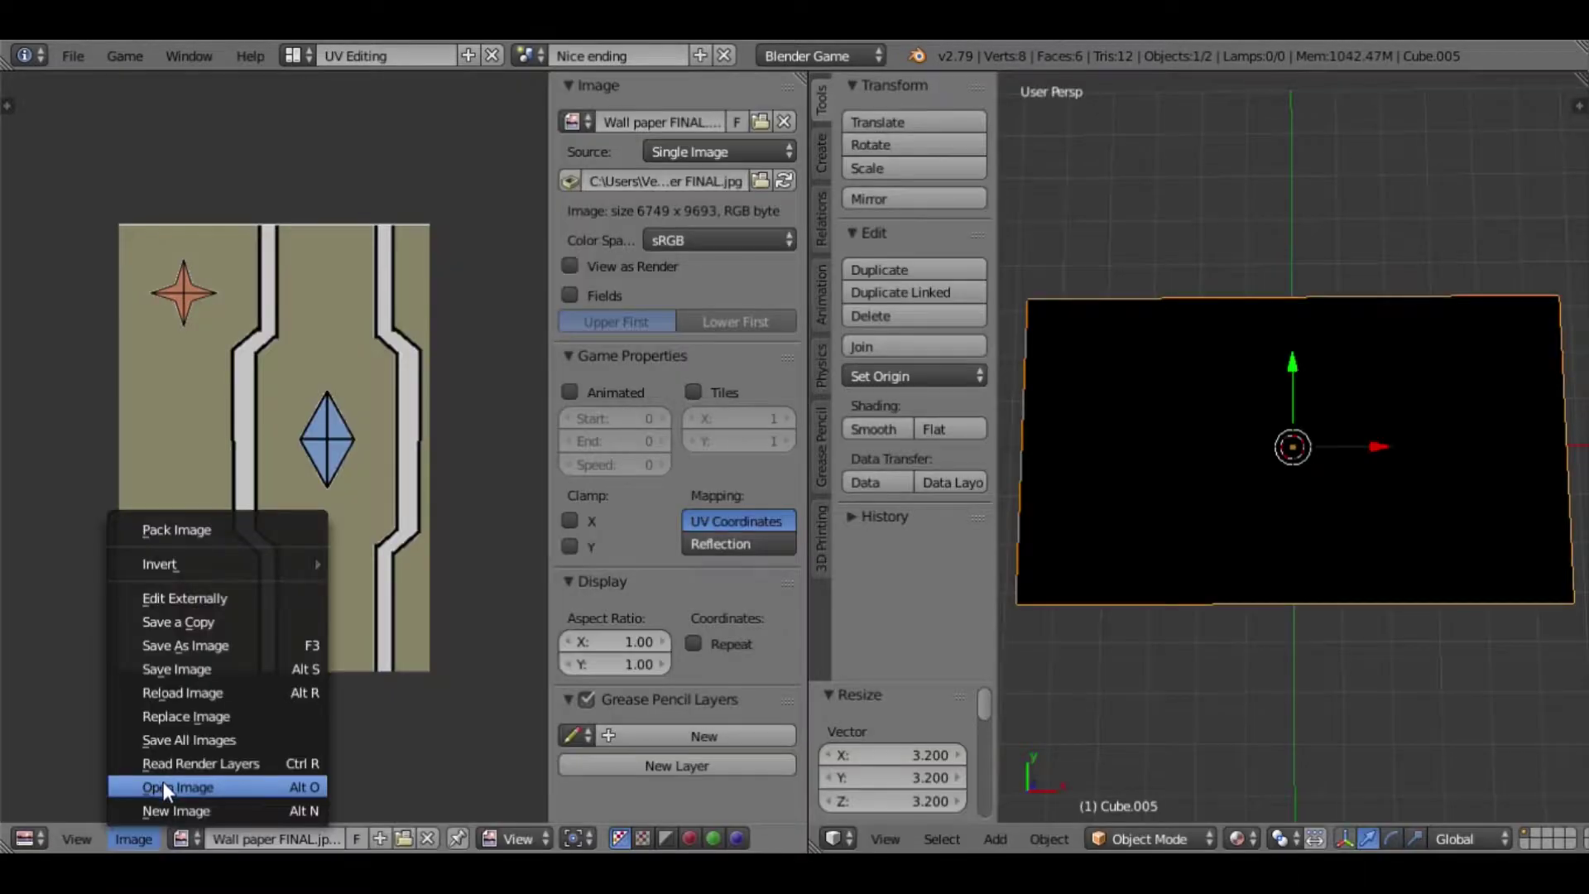
- Open the image 20190506_155128.jpg from the UV images folder in the image editor
left_click(165, 788)
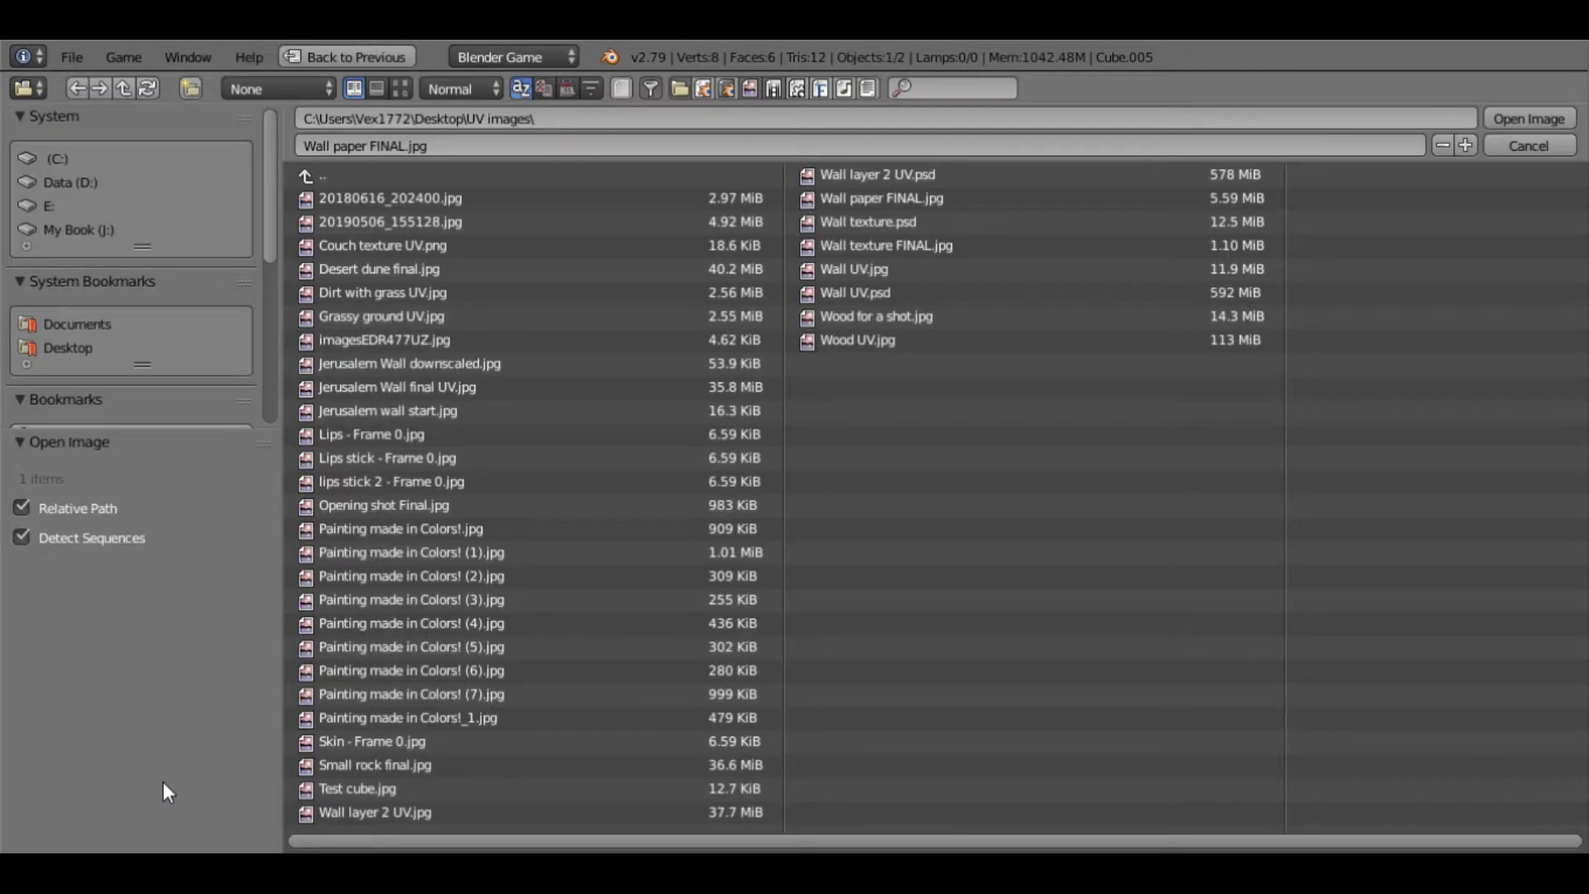
left_click(54, 346)
left_click(335, 356)
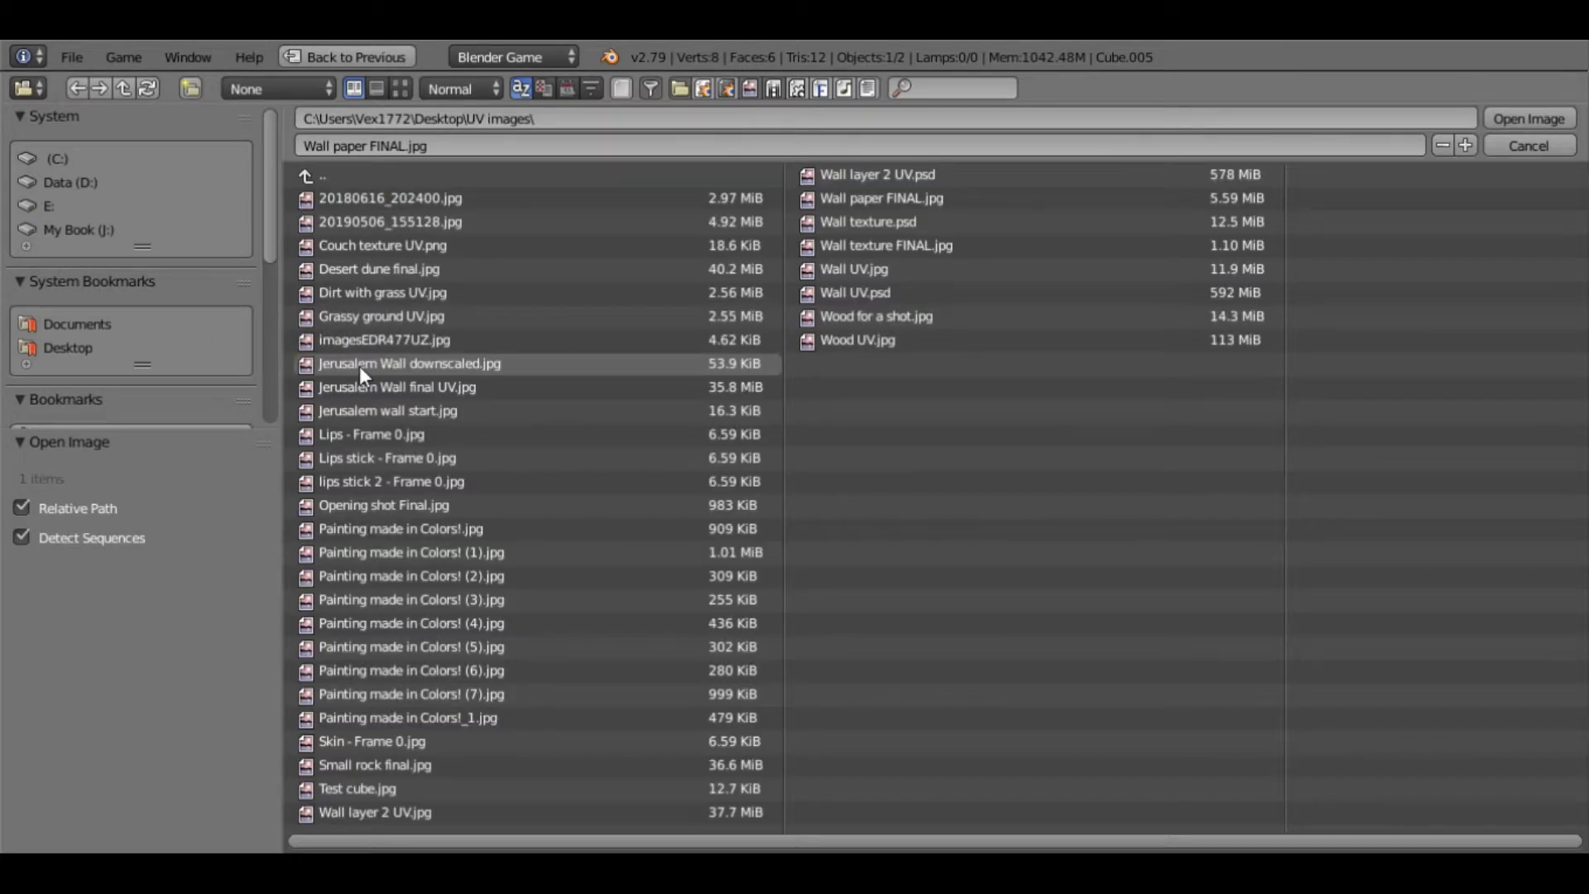
left_click(401, 222)
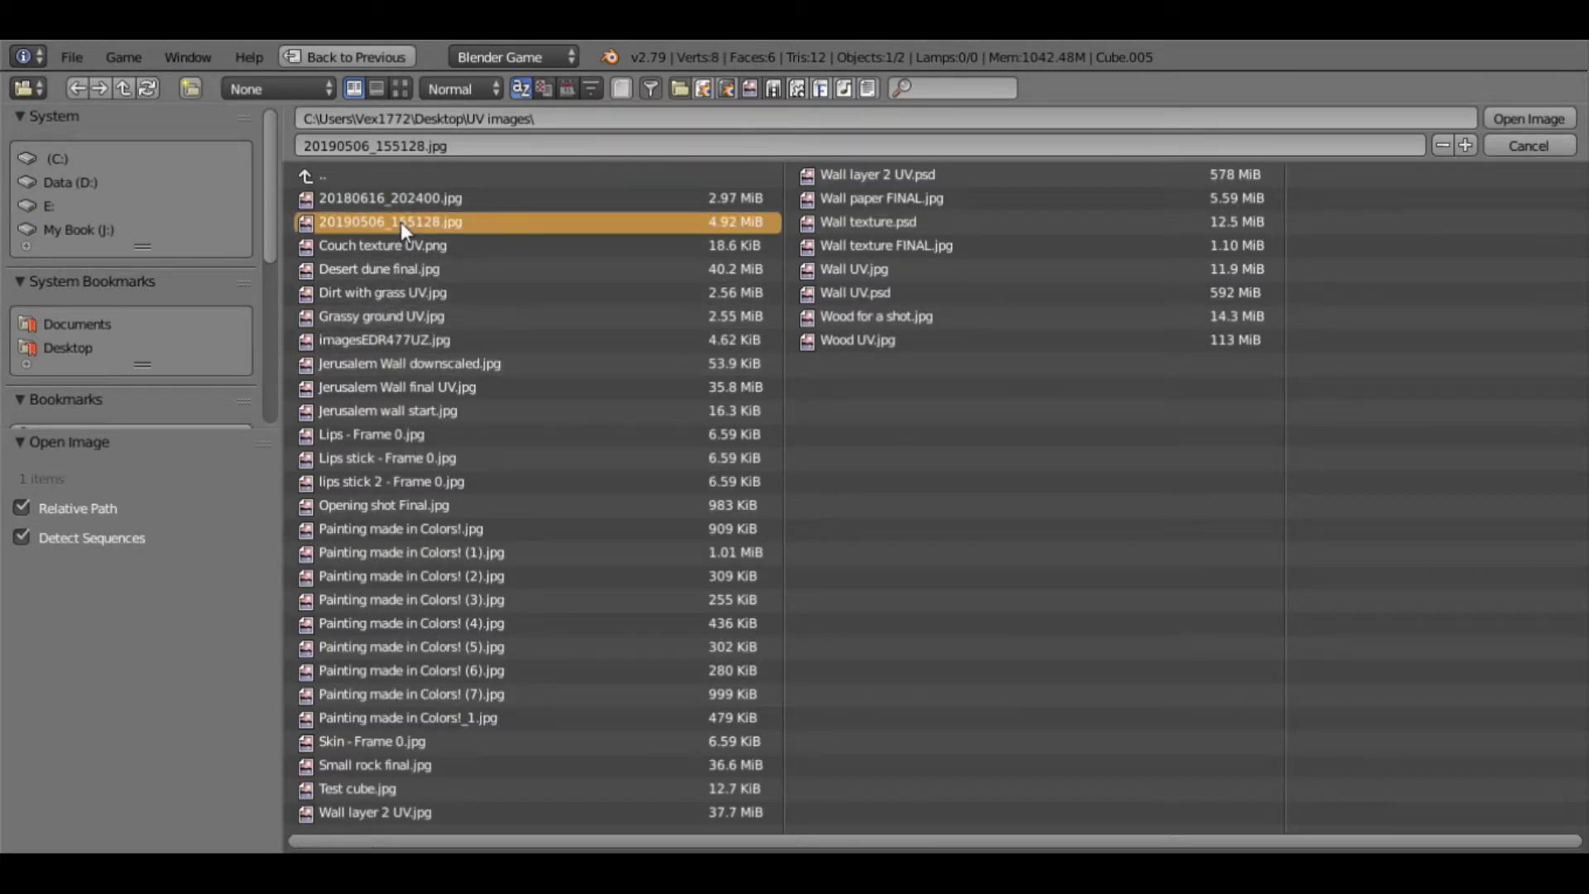
left_click(1527, 119)
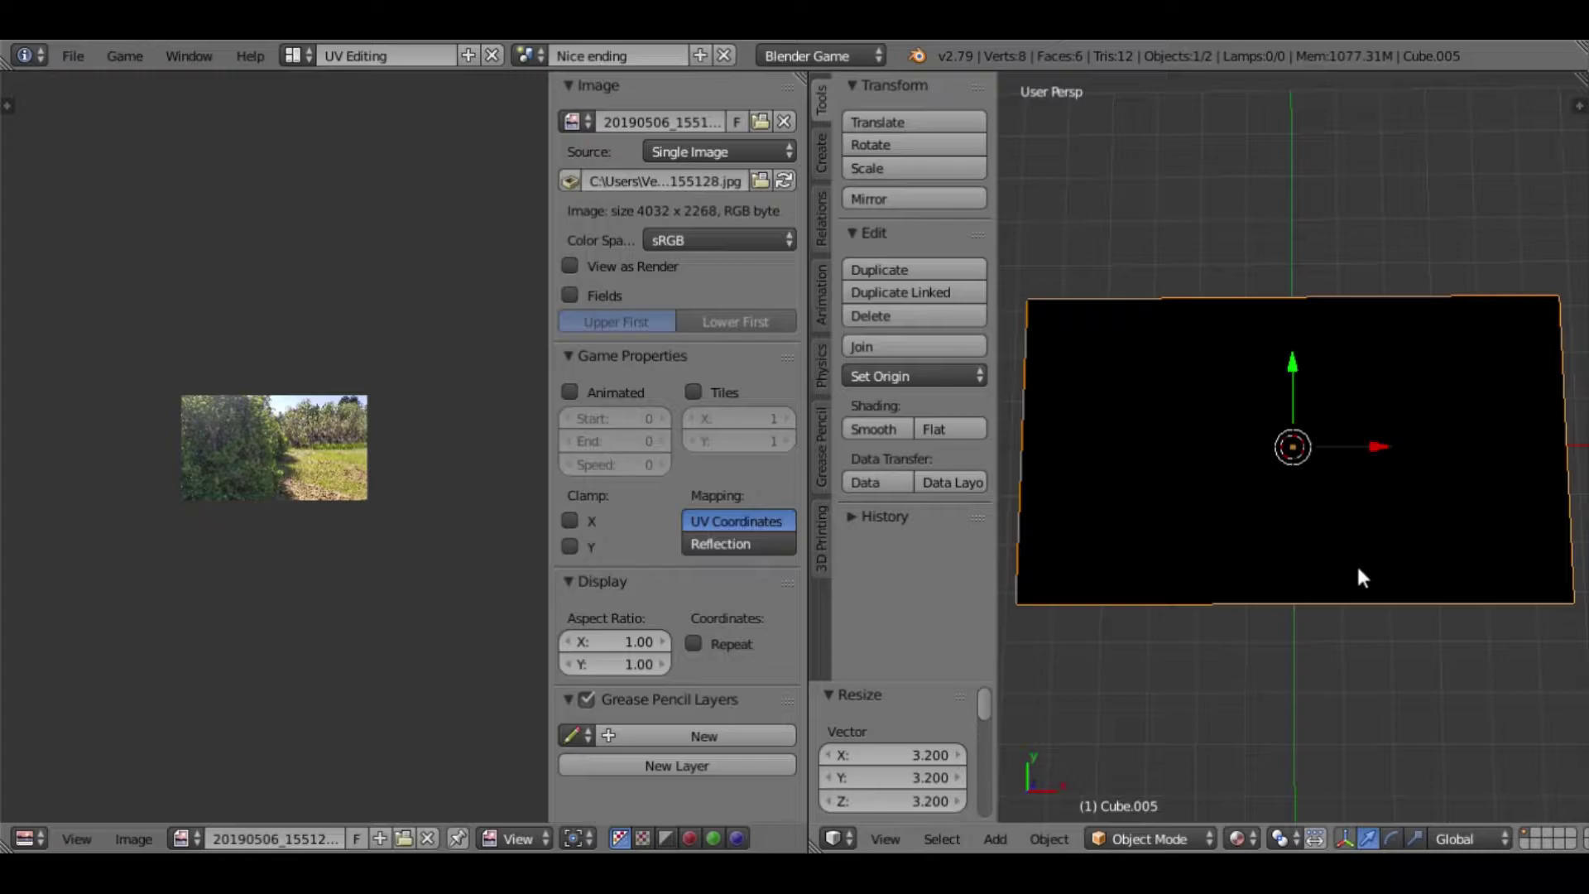
- Unwrap all faces of the background cube onto the opened photo
key("Tab")
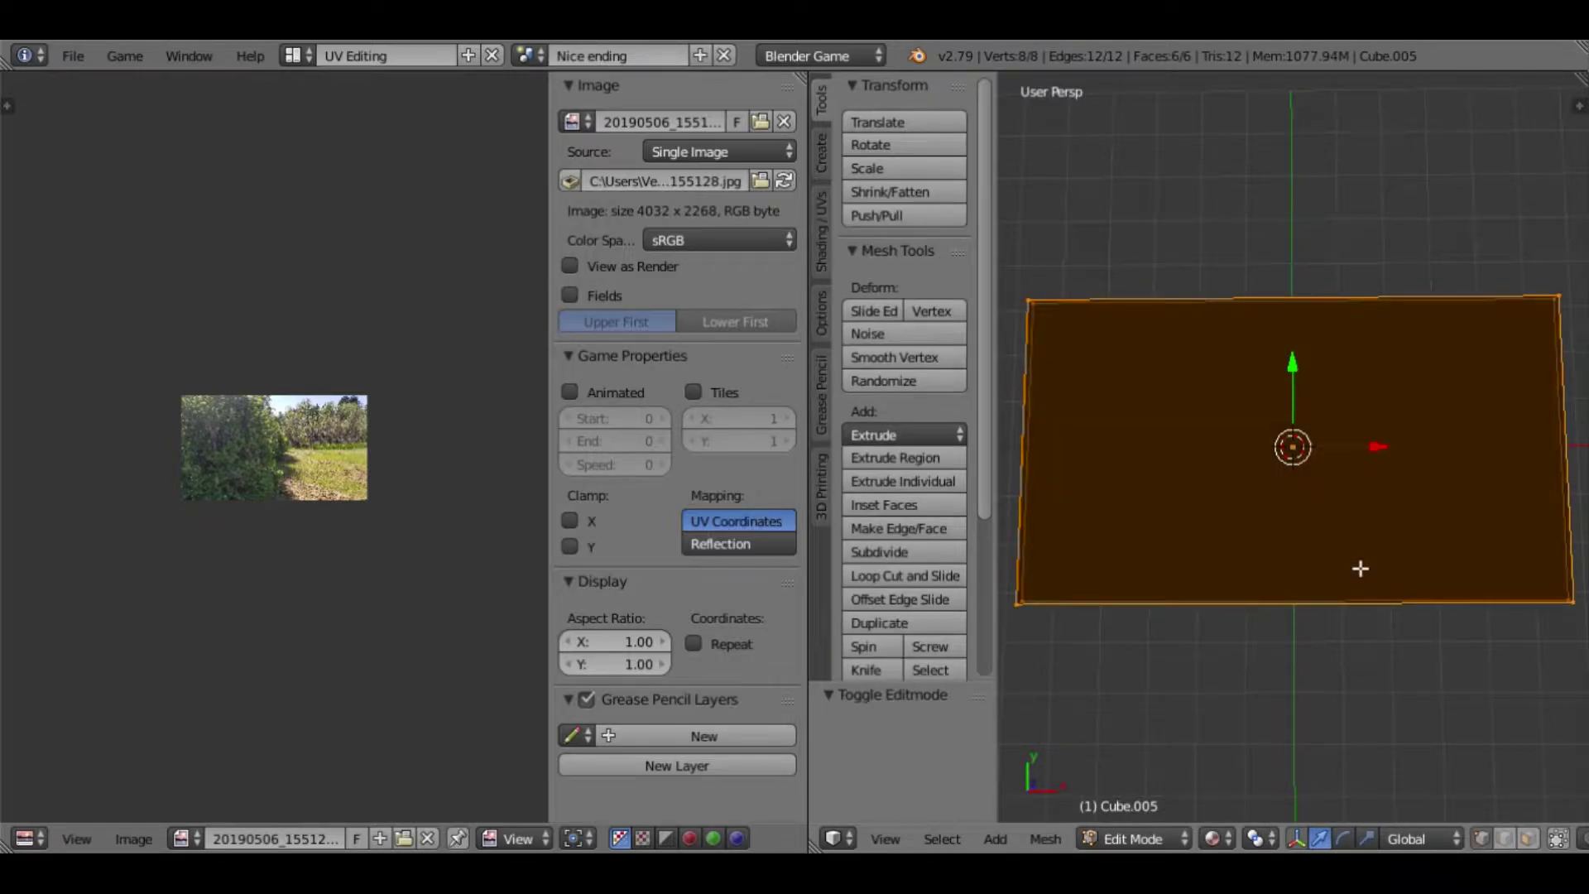
key("u")
left_click(1352, 560)
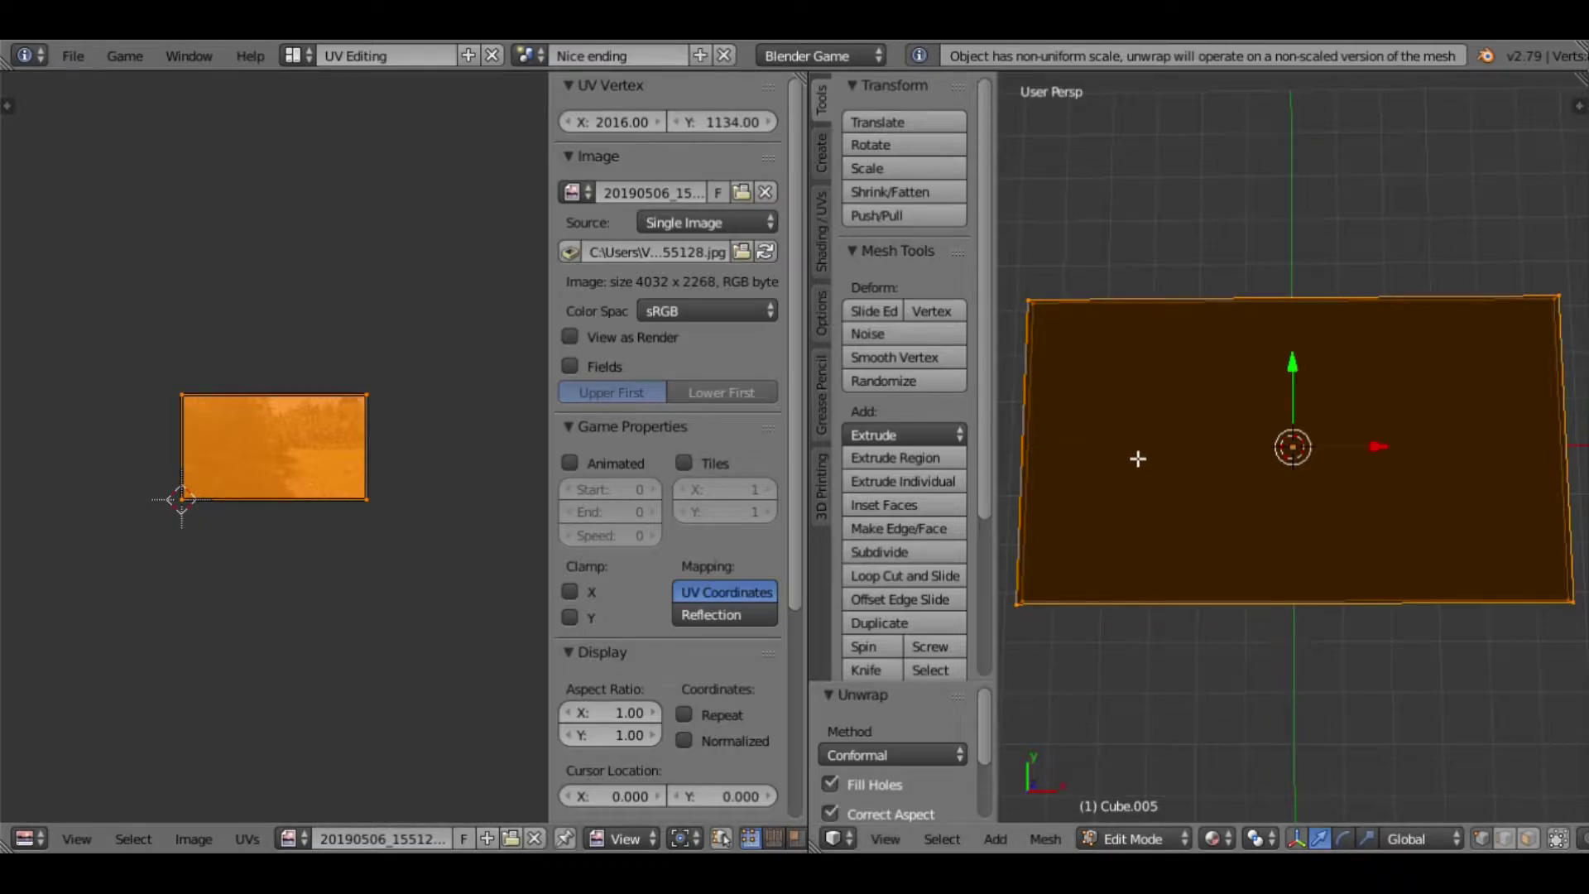
- Switch to the Default layout, return to the Nice ending scene and give the background cube a new material
left_click(310, 54)
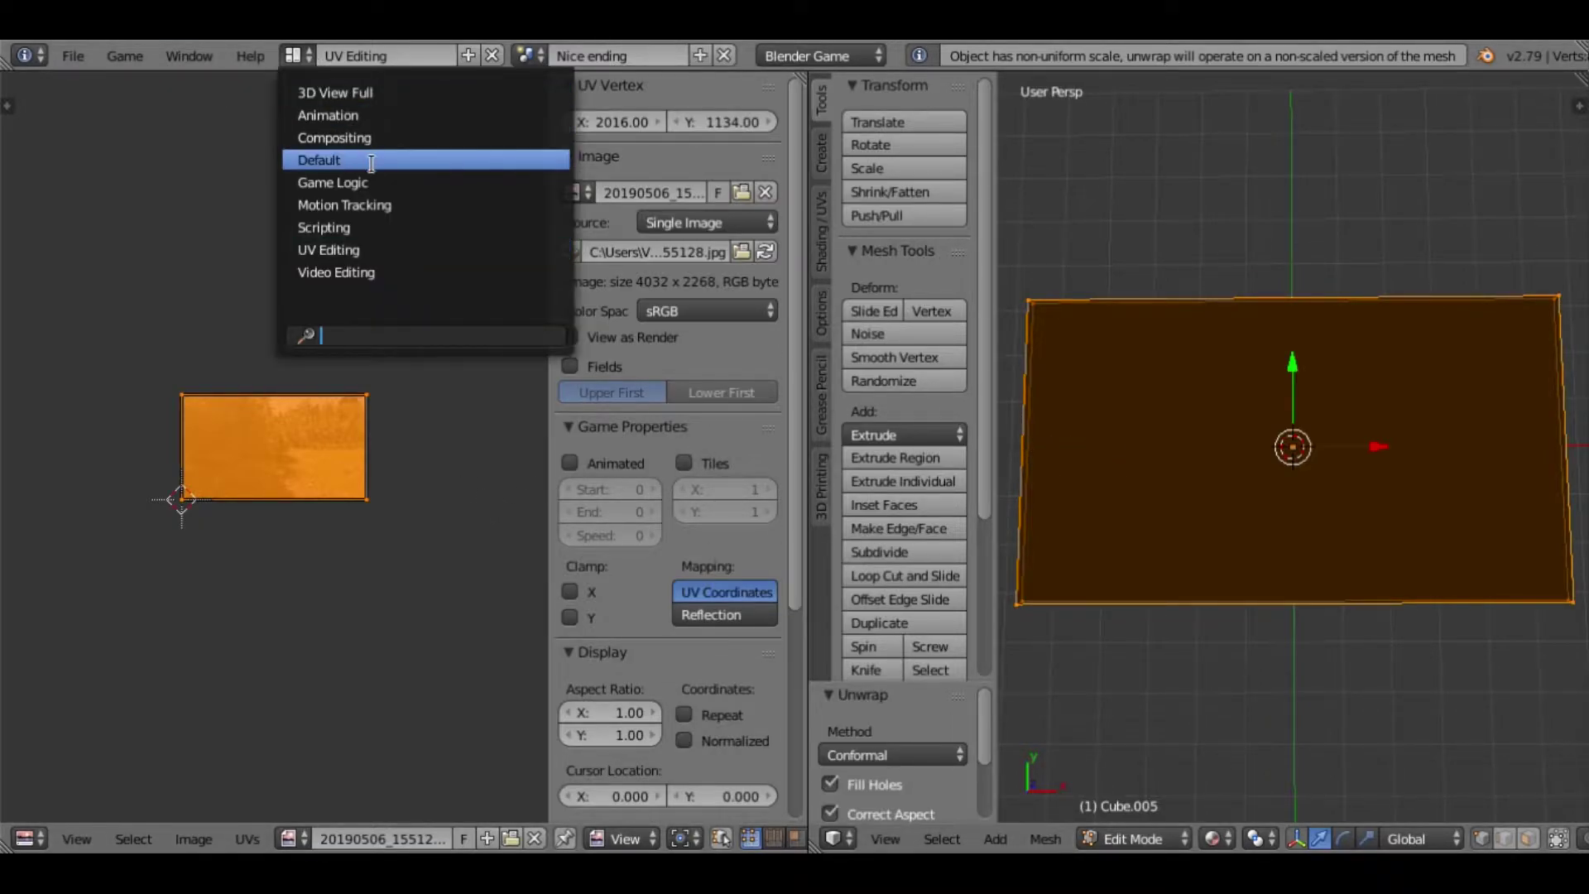
left_click(318, 160)
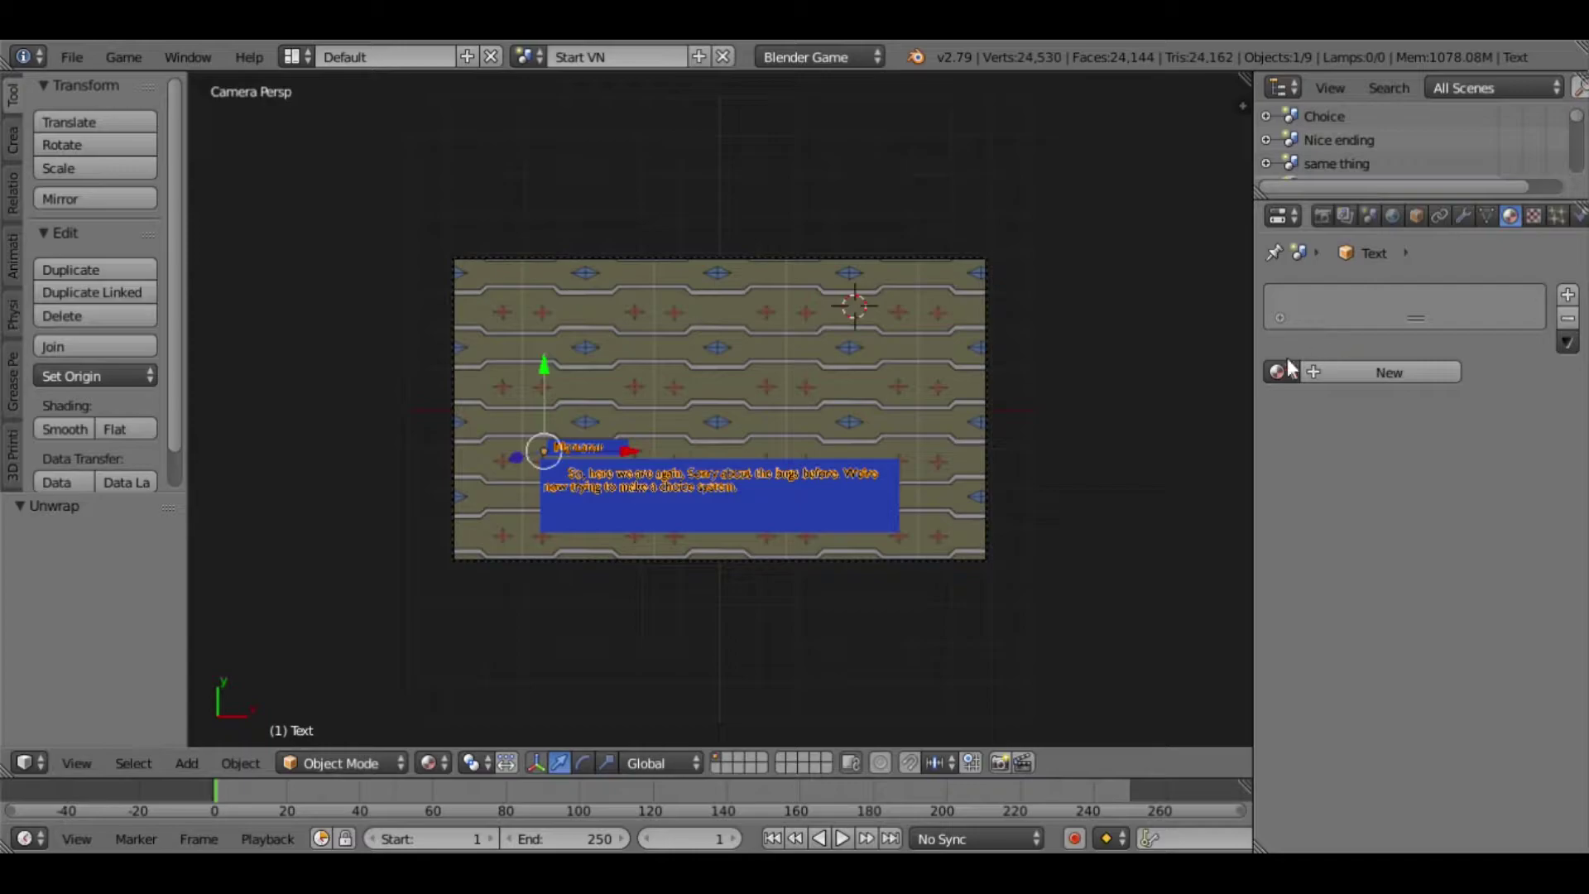
left_click(526, 56)
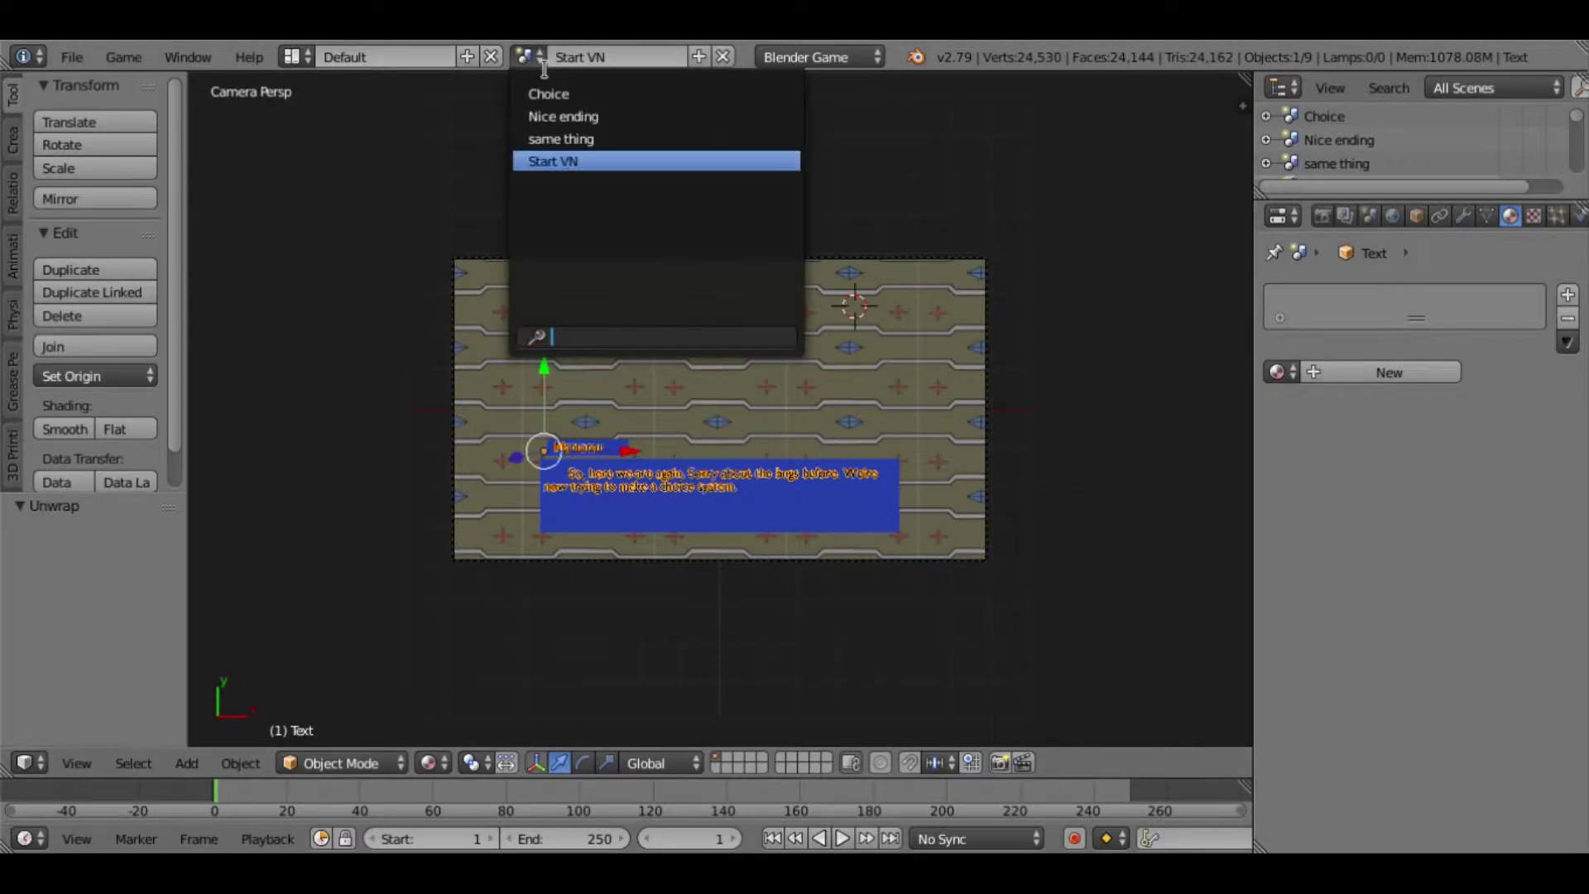
left_click(566, 125)
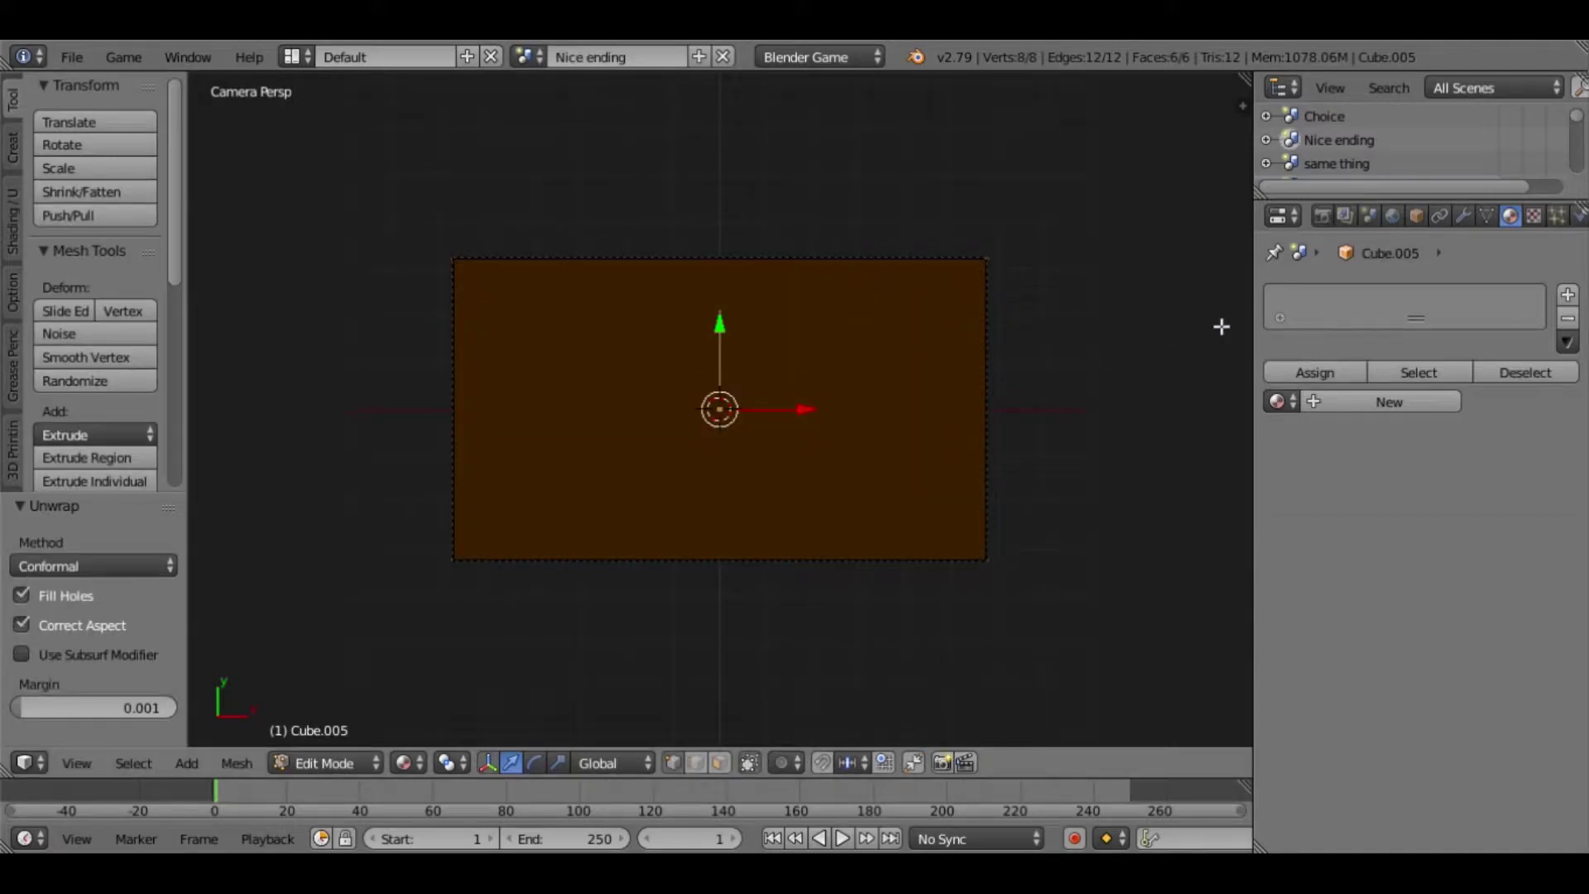
left_click(1320, 401)
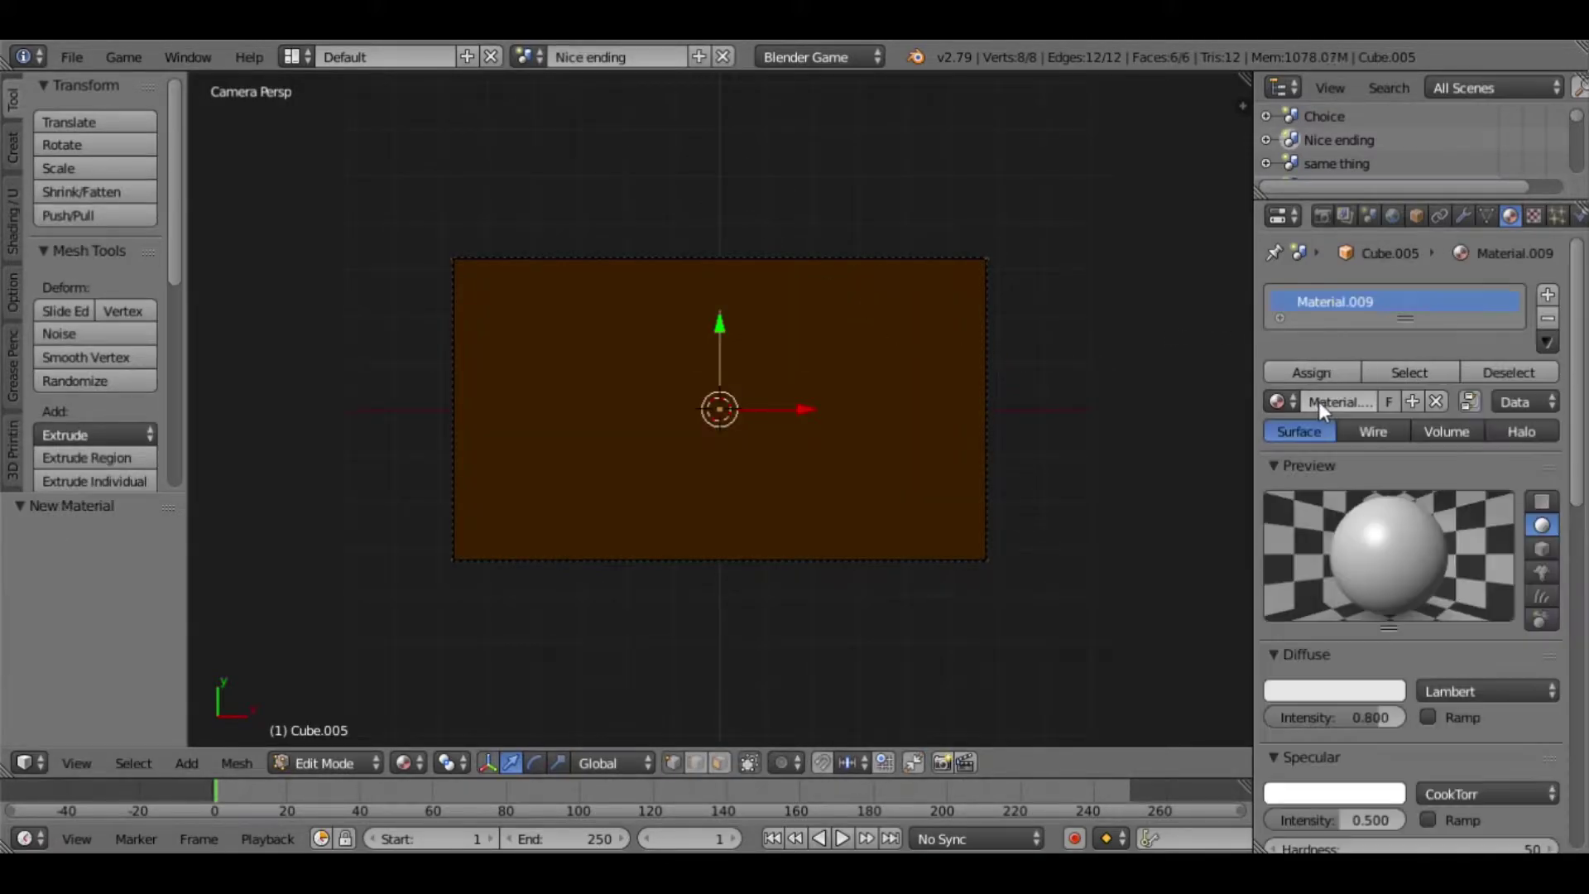
- Add a new texture to the cube's material and assign the image 20190506_155128.jpg to it
left_click(1541, 216)
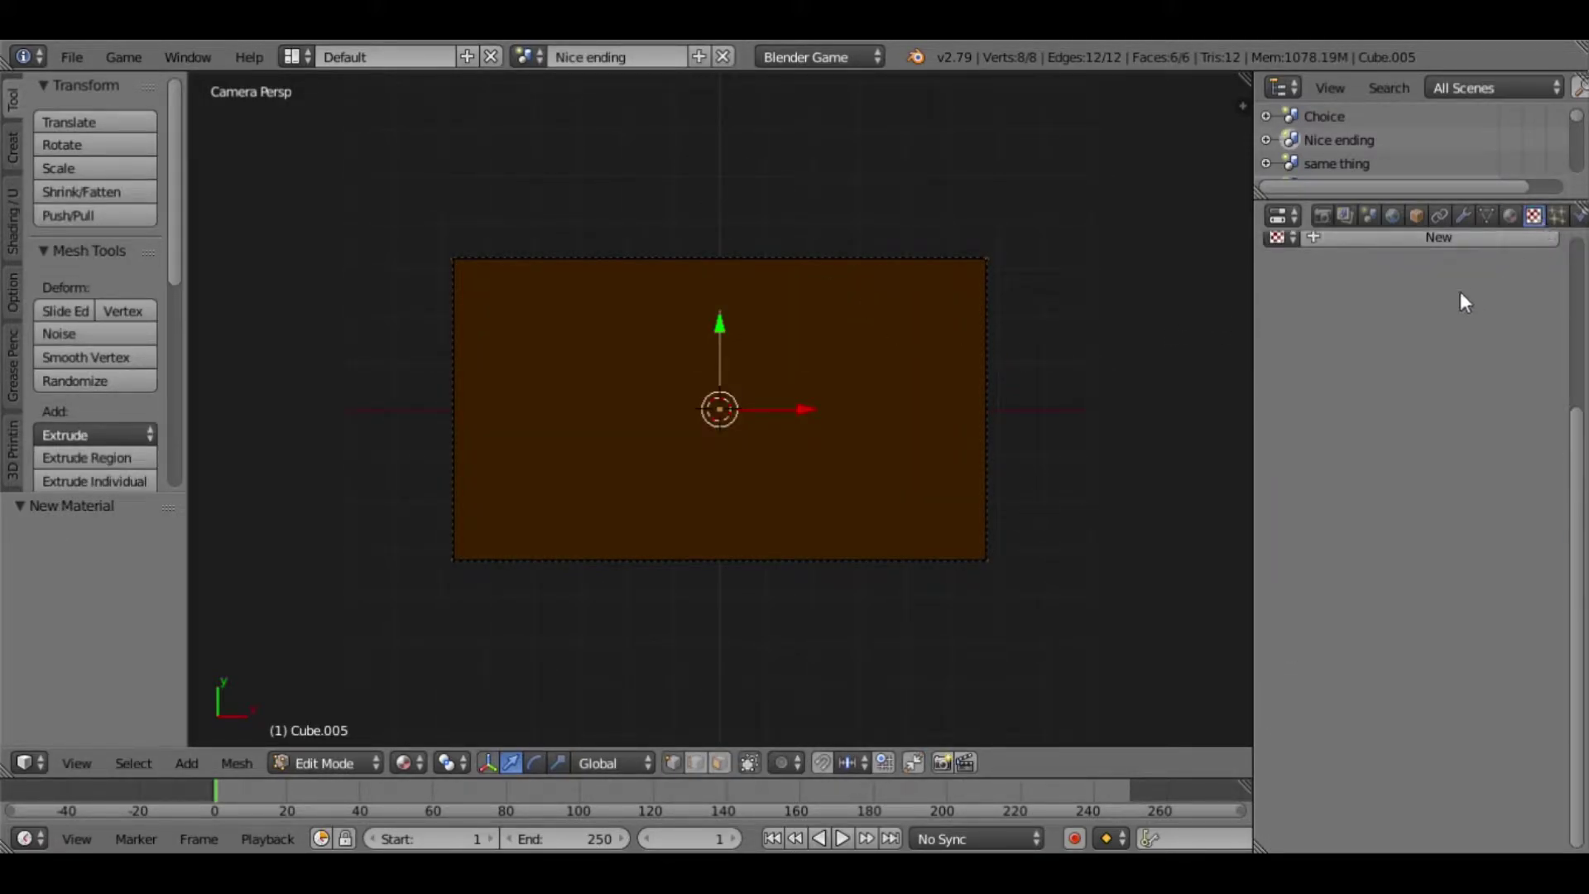
left_click(1316, 378)
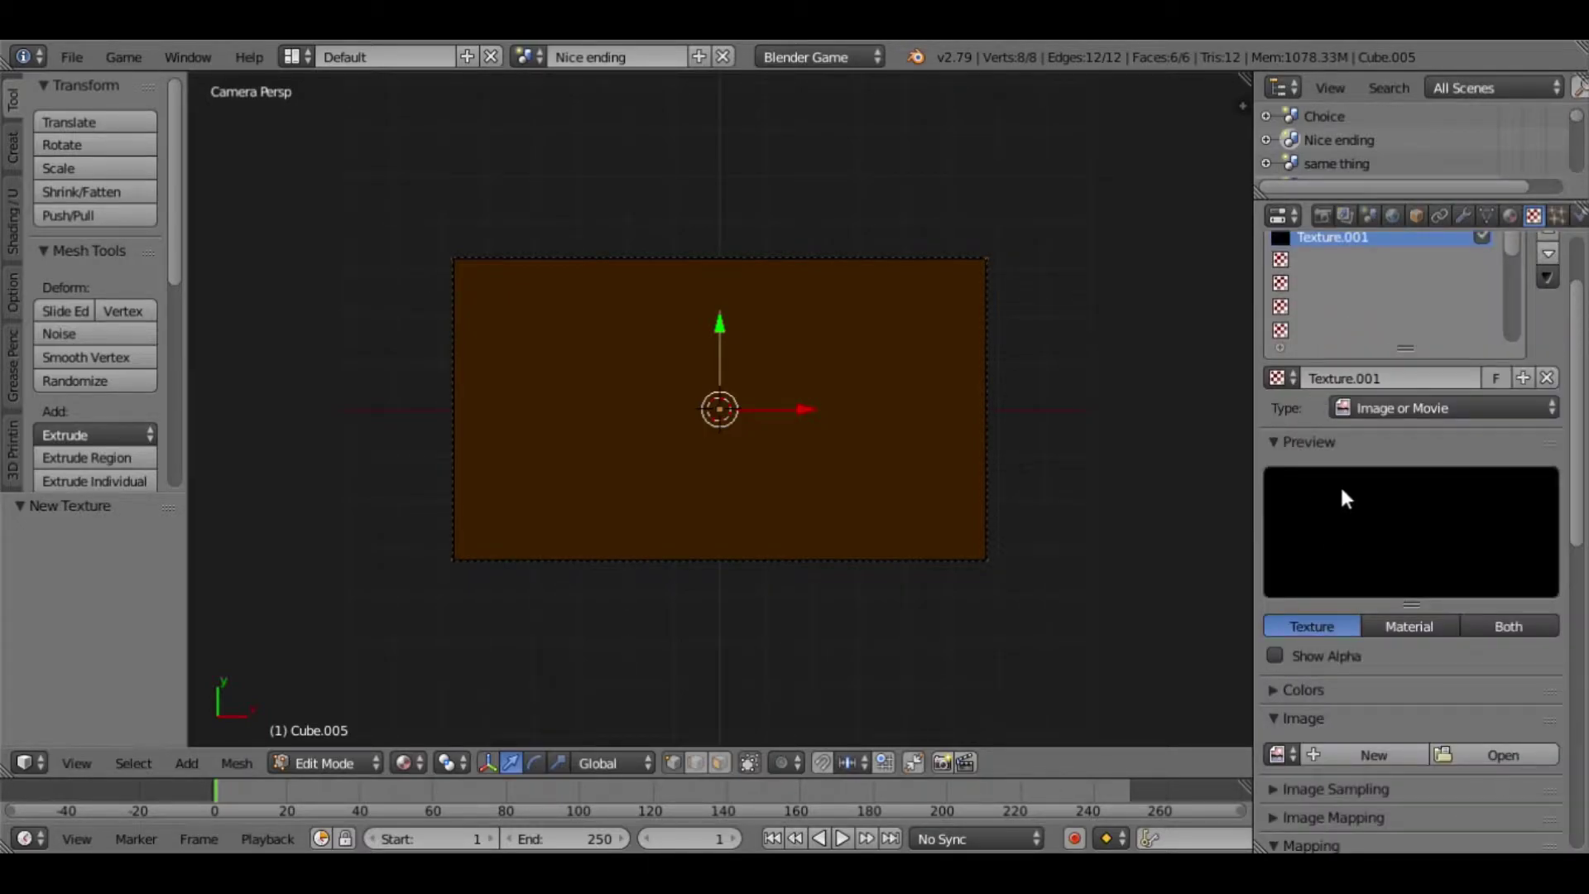
scroll(1308, 546, "down", 2)
left_click(1280, 708)
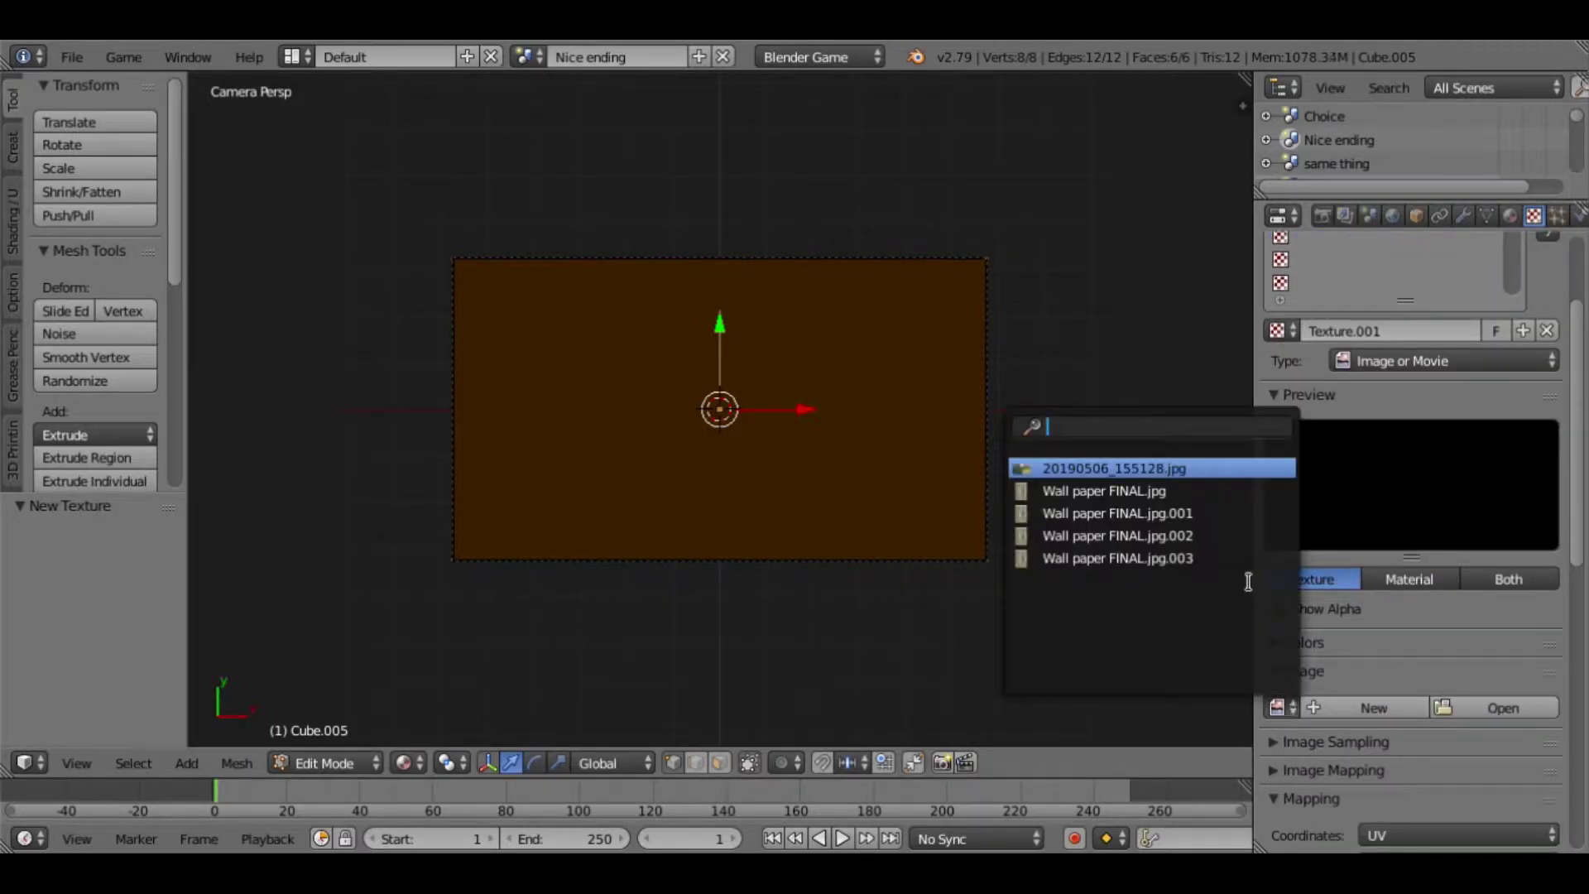
left_click(1103, 466)
scroll(1328, 718, "down", 4)
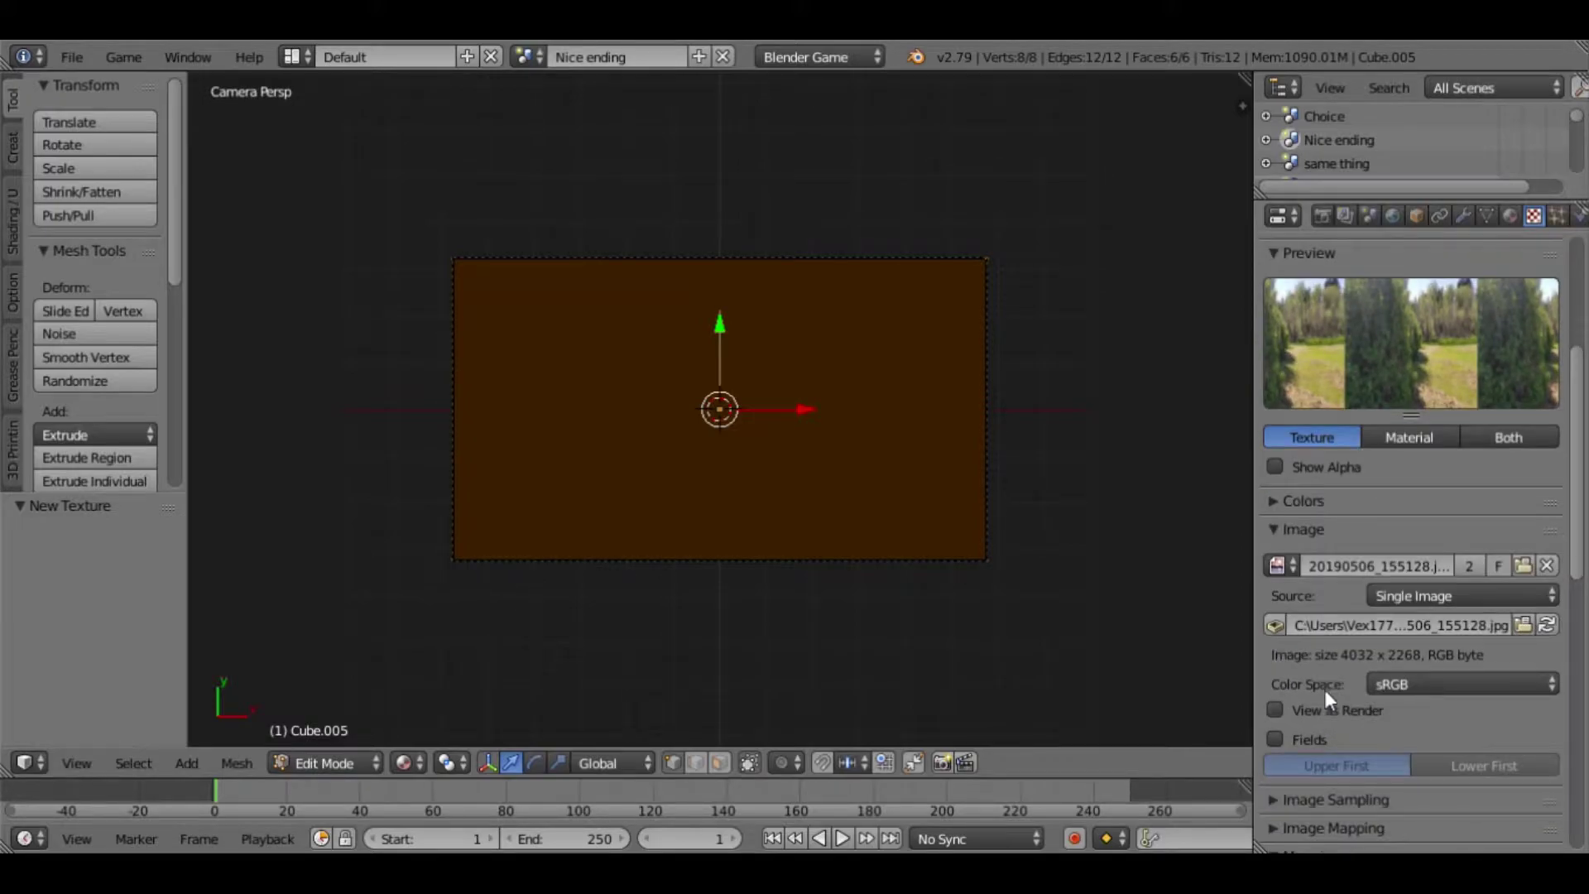
- Set the cube material's Emit value to 0.50
left_click(1510, 216)
scroll(1343, 768, "down", 3)
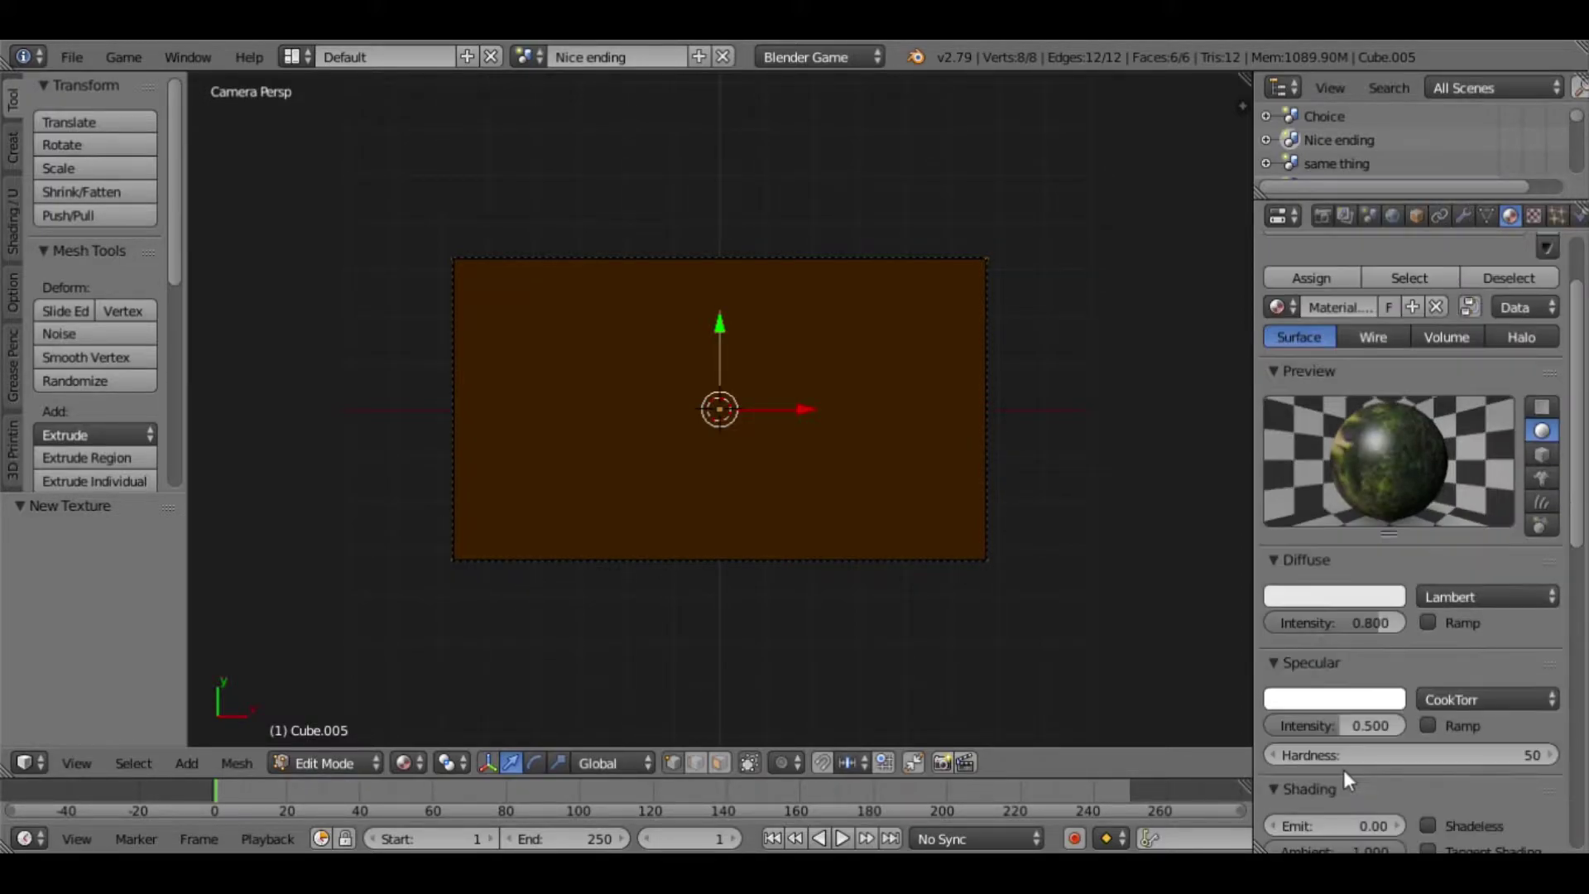
scroll(1328, 815, "down", 1)
left_click(1345, 782)
type("0.50")
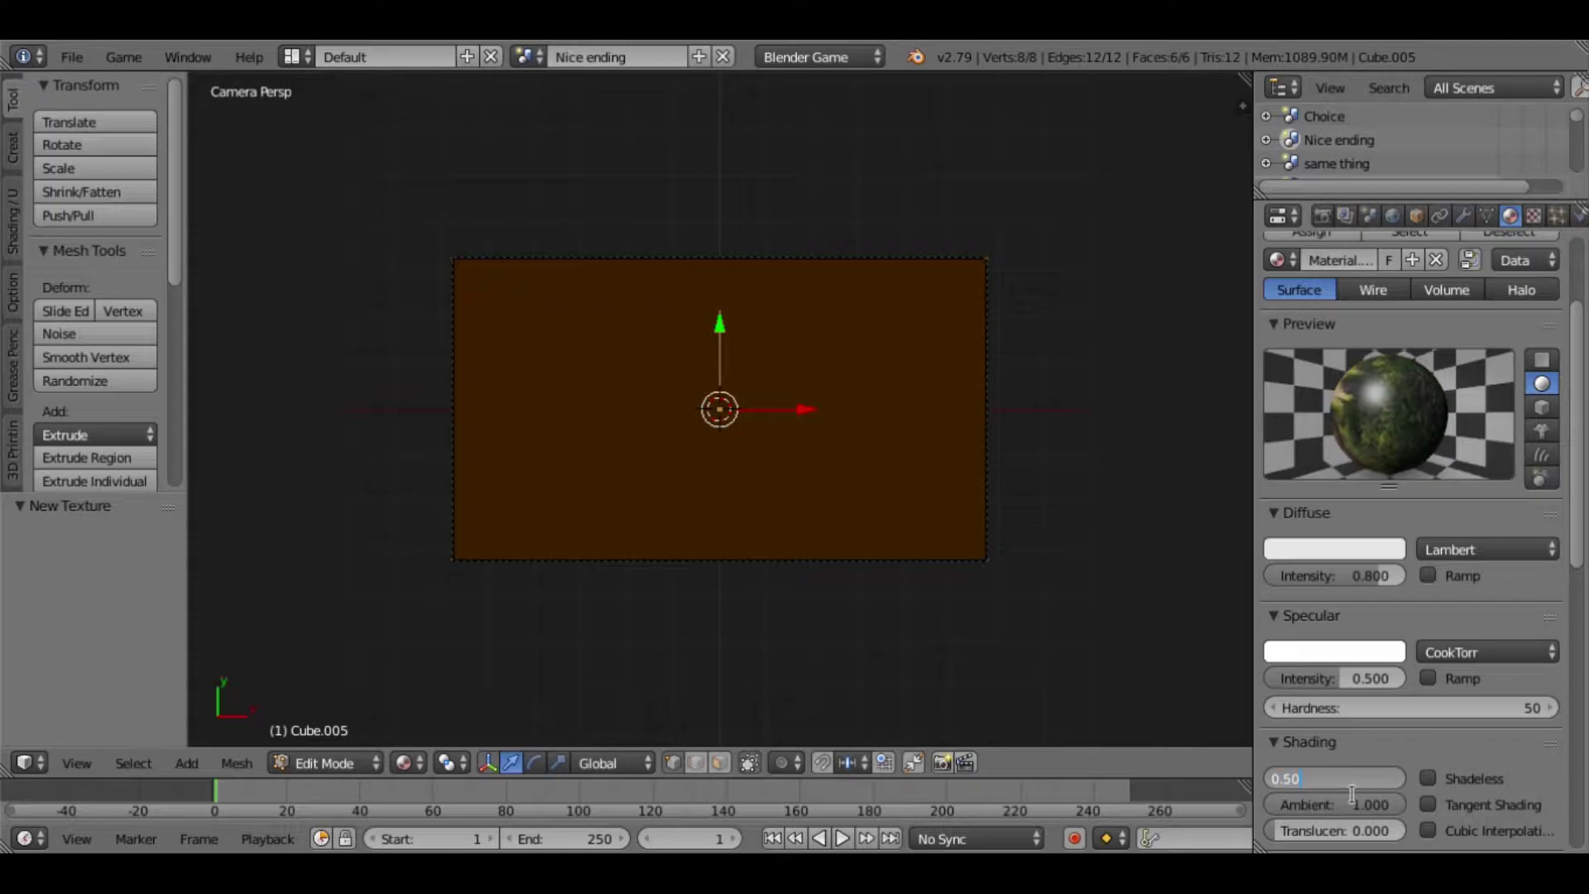
key("Return")
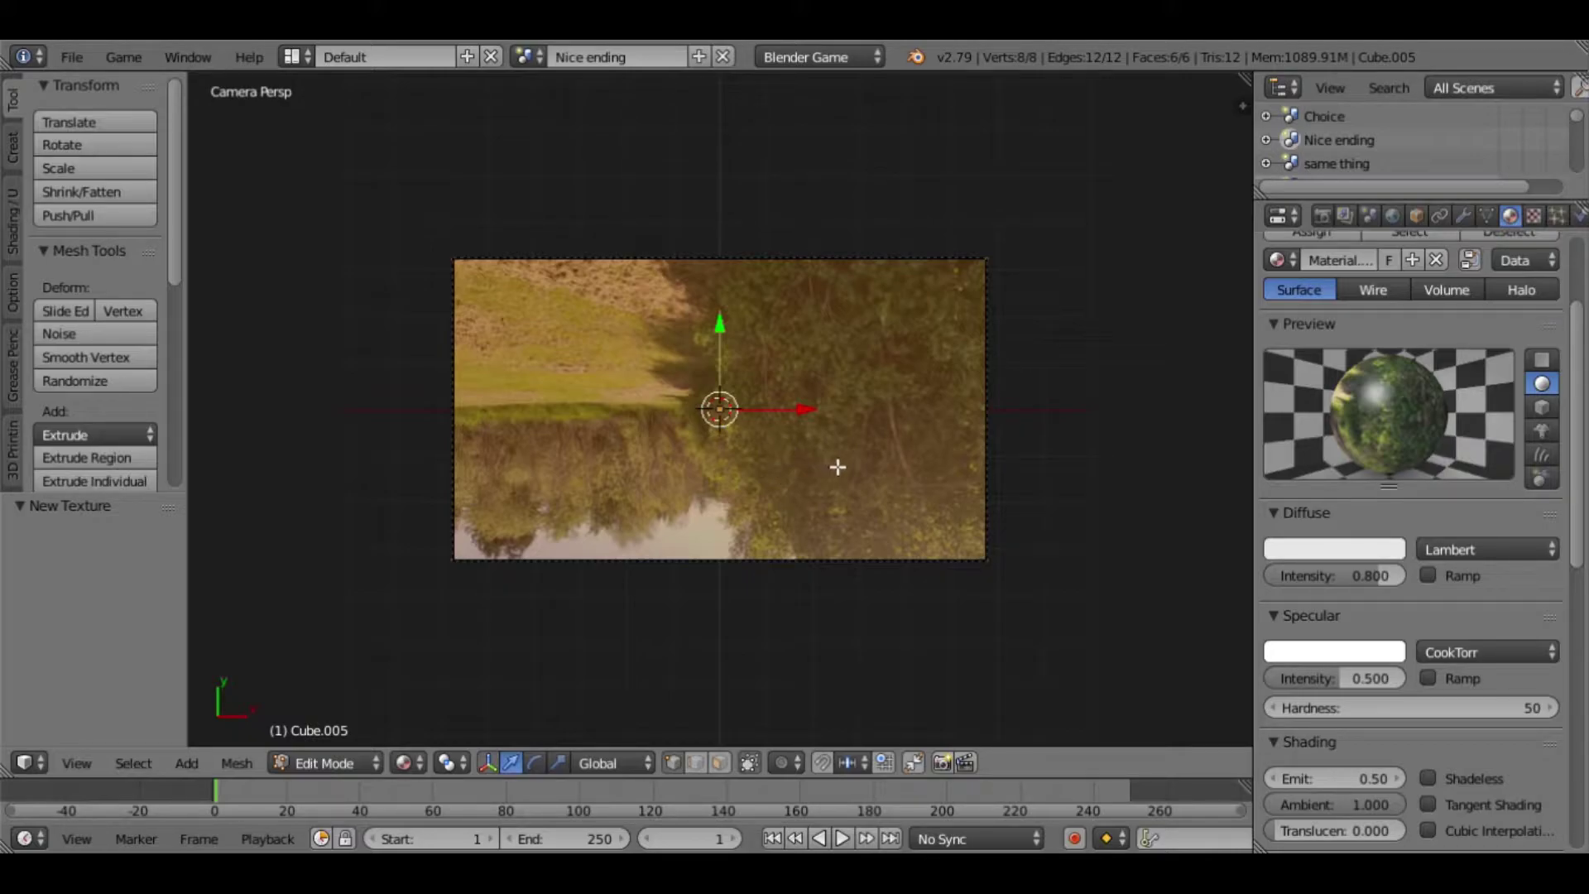
- Switch to the Game Logic layout and rotate the background cube's mesh about 180 degrees so the photo stands upright
left_click(302, 56)
left_click(336, 190)
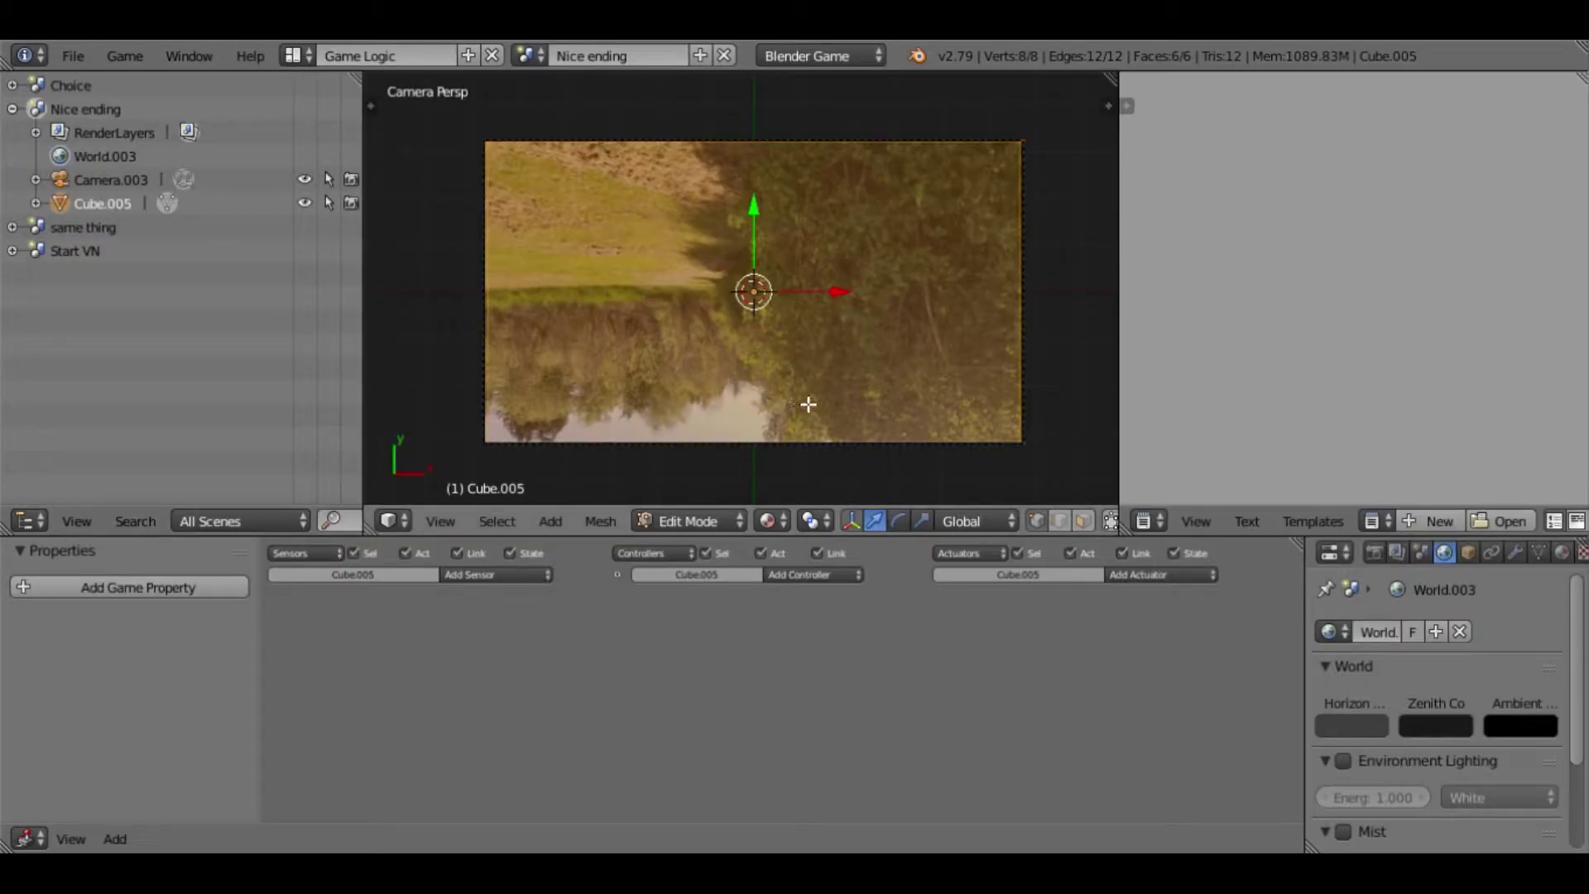
key("r")
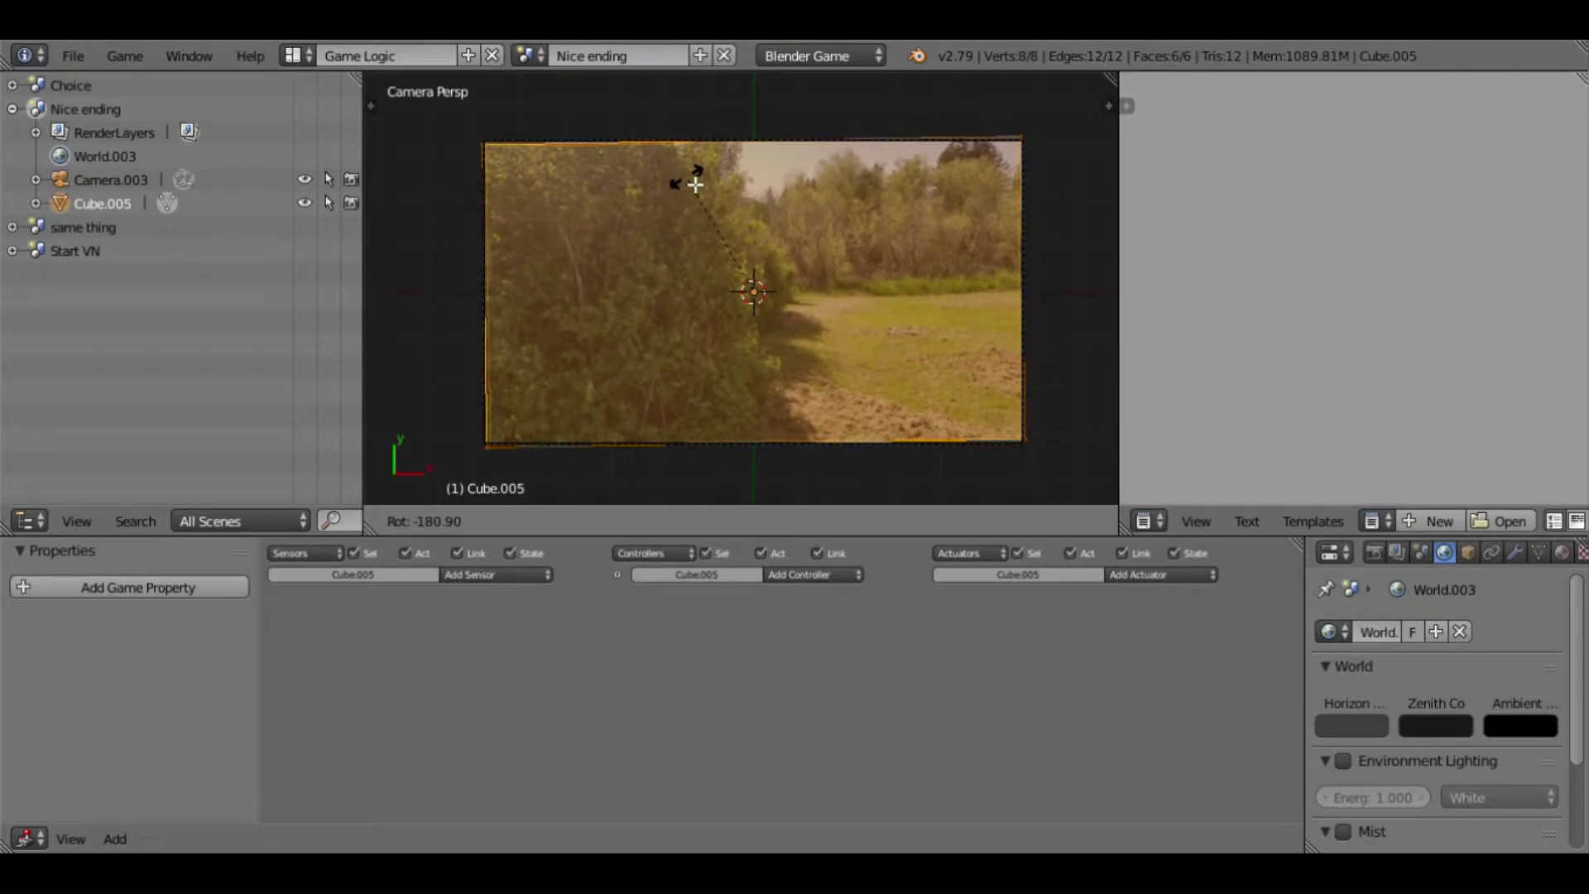
left_click(697, 182)
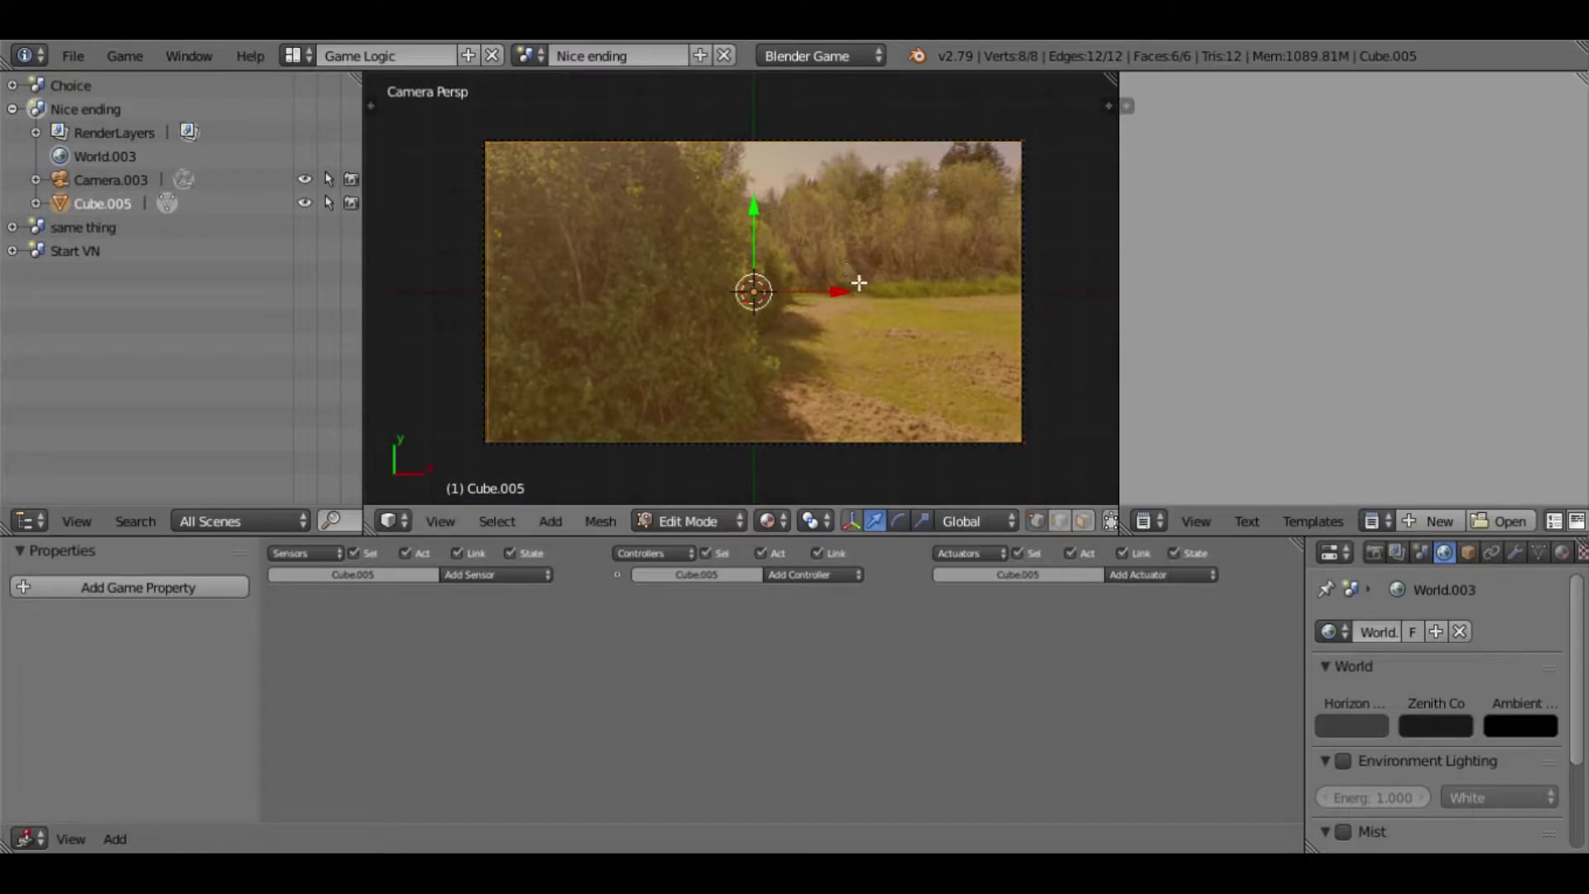
key("Tab")
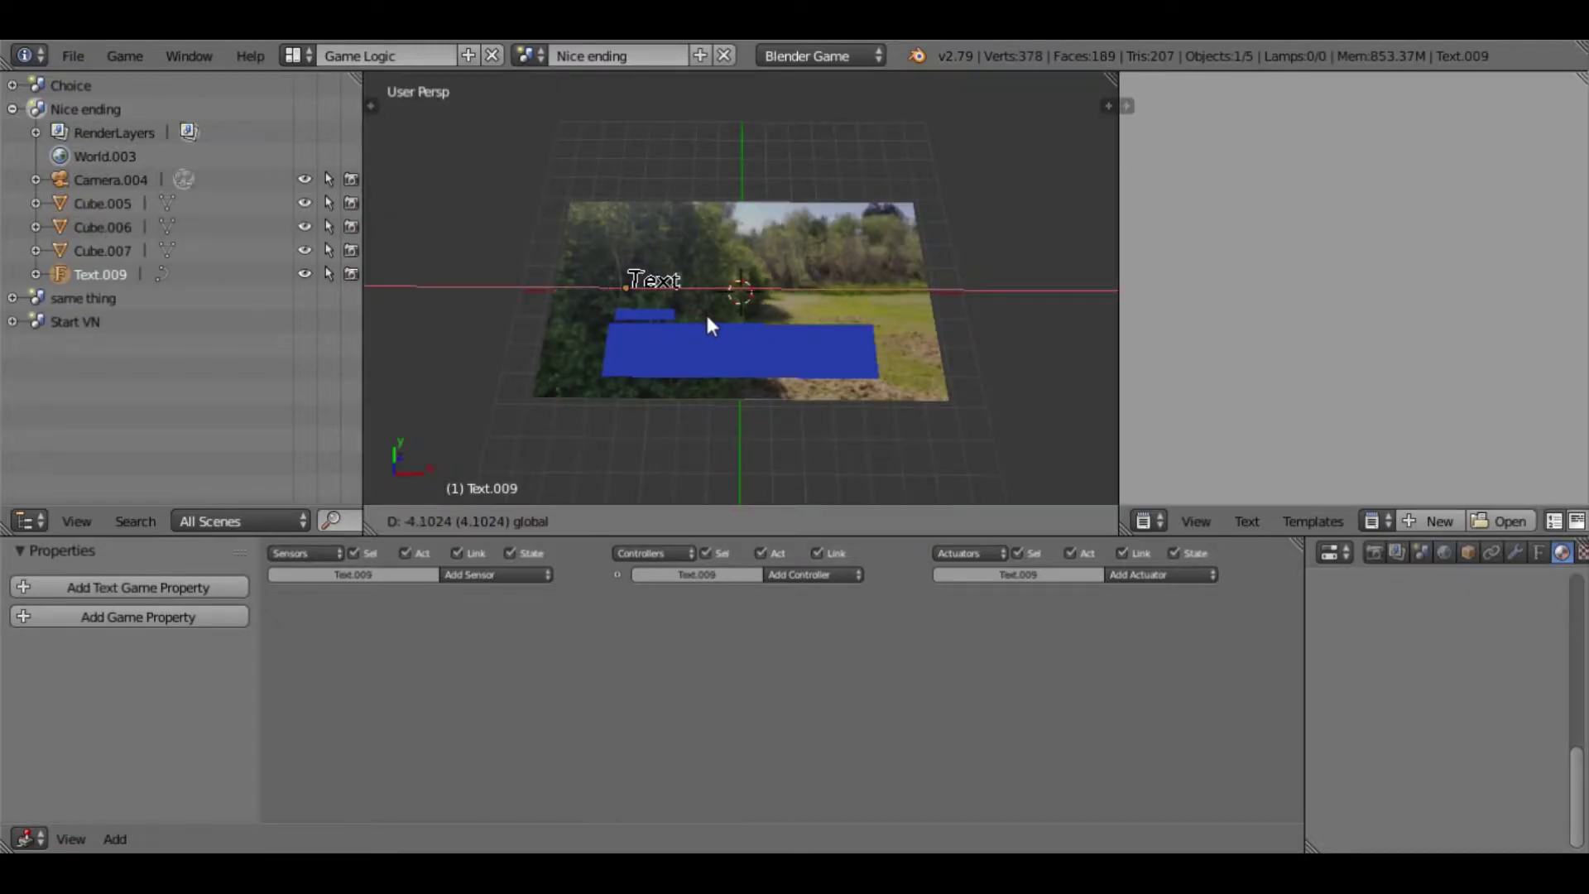
- Move the new text object onto the small blue name box in the camera view and scale it down to fit
middle_click_drag(707, 353, 669, 338)
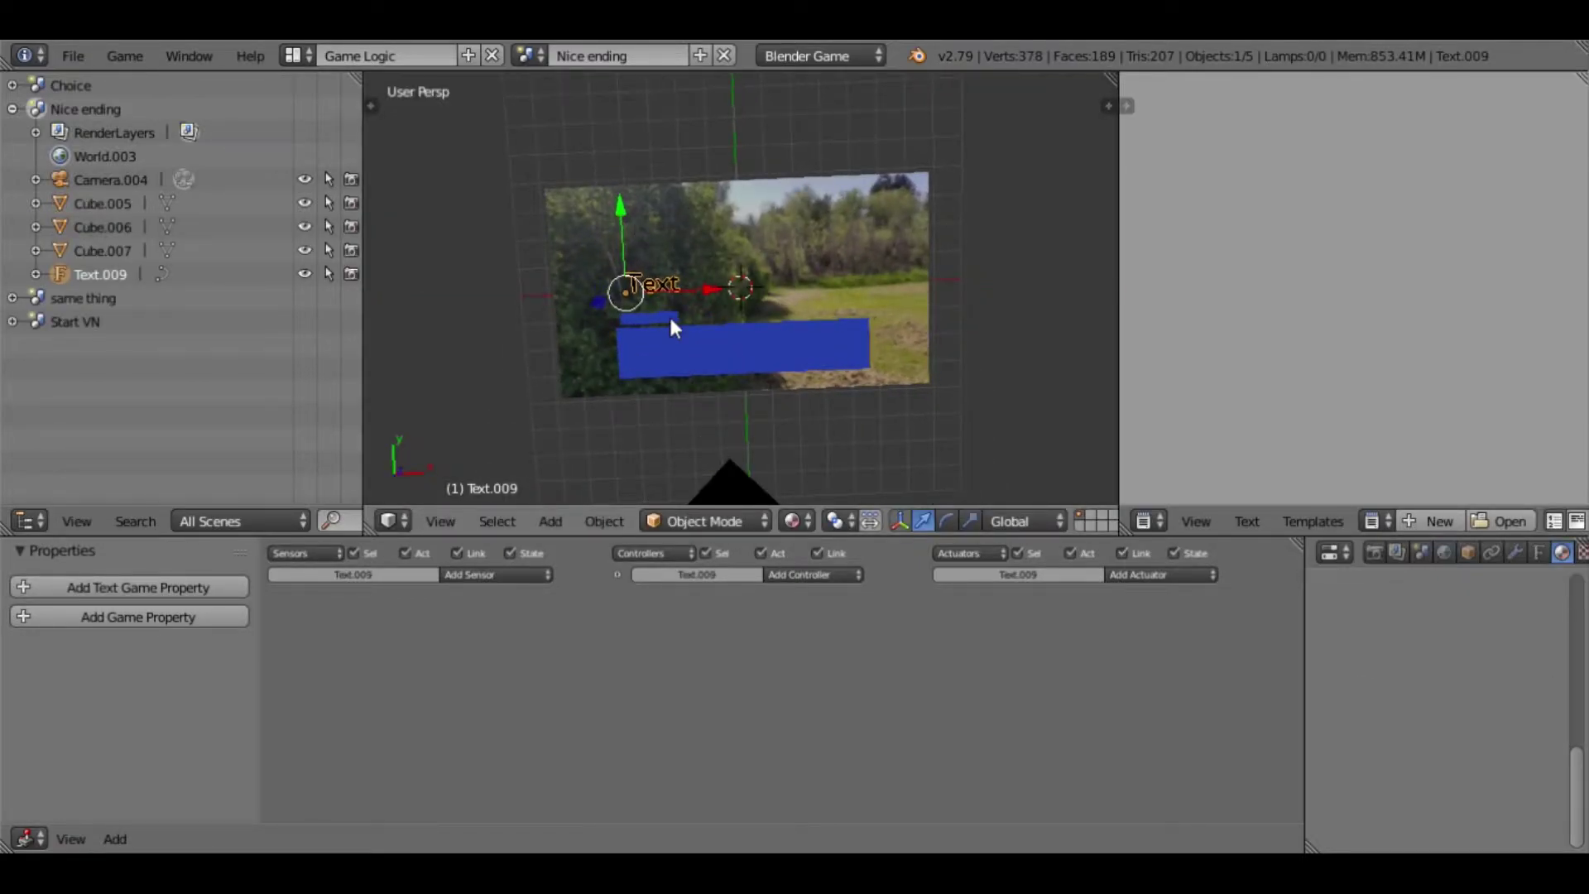
key("KP_0")
left_click_drag(584, 202, 584, 246)
key("s")
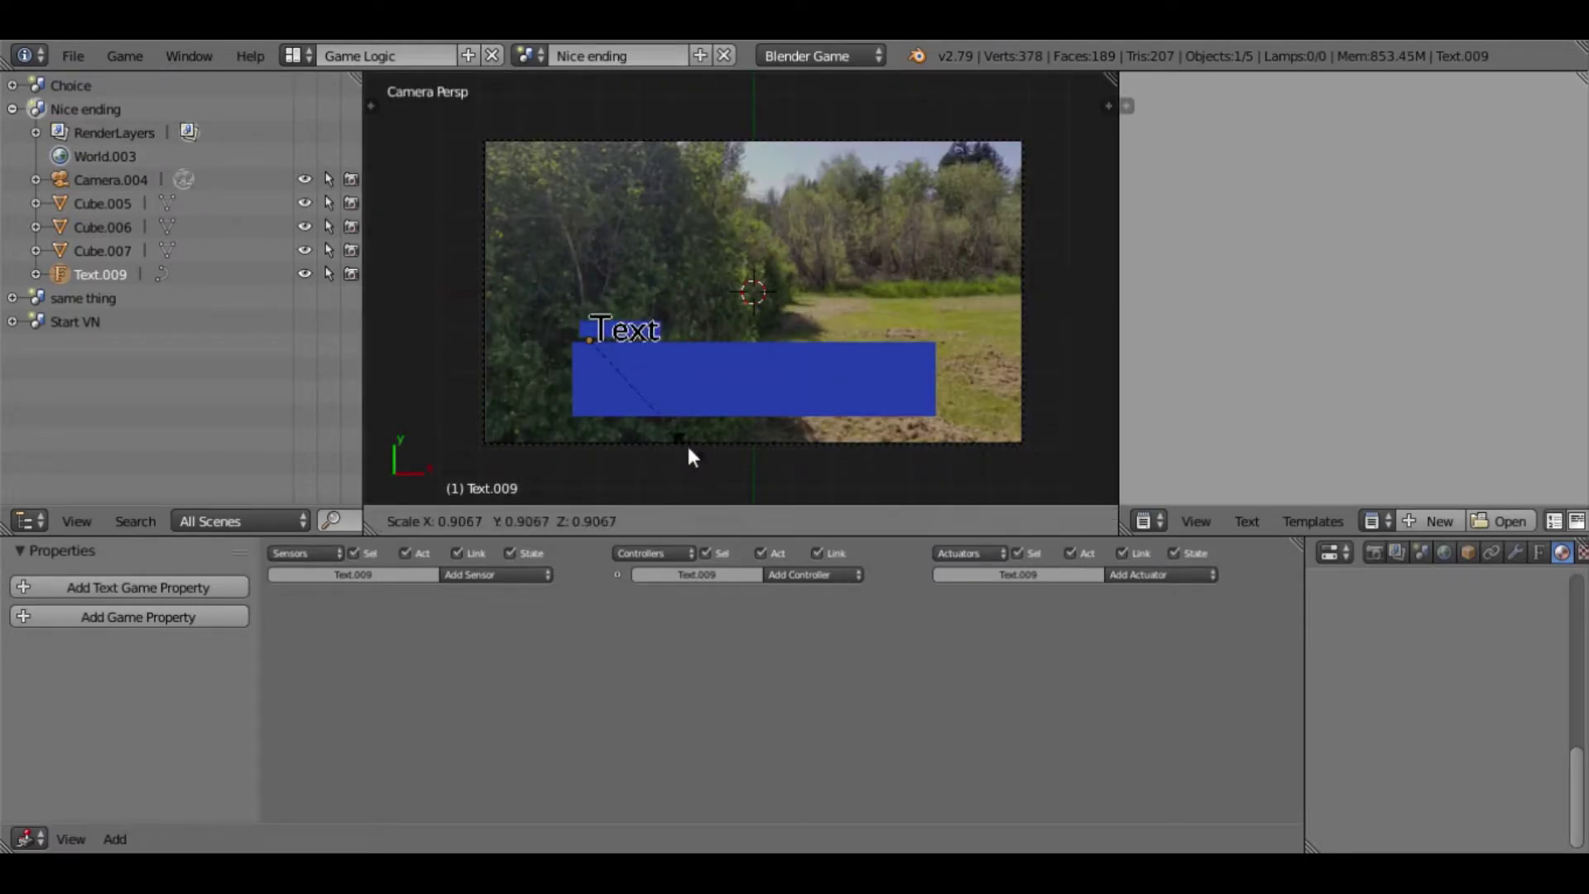
left_click(619, 412)
key("g")
key("Escape")
key("Home")
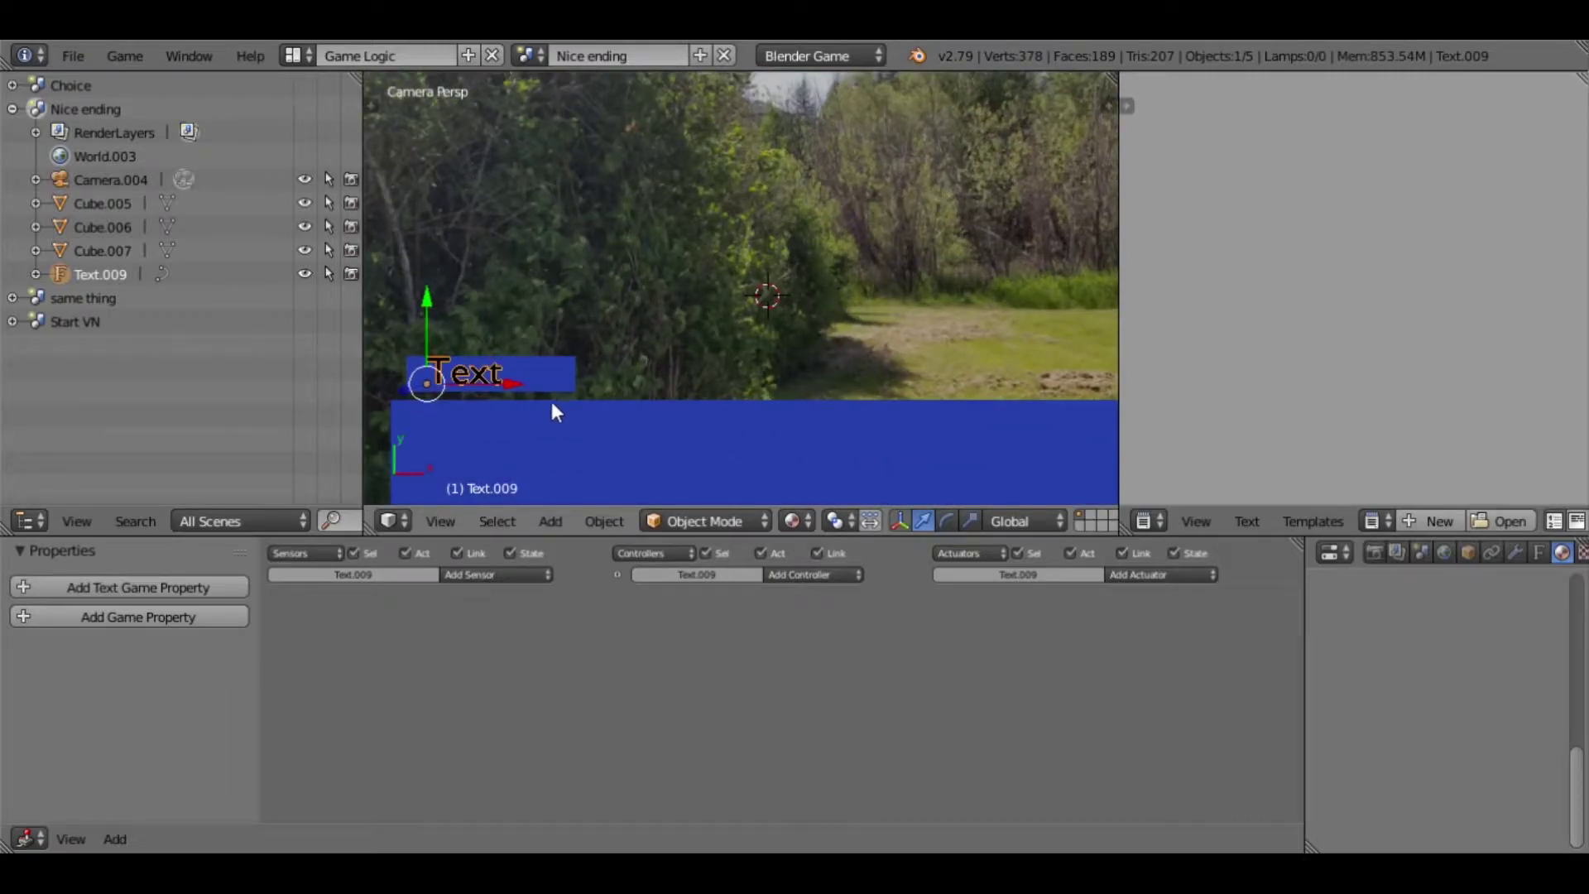
left_click(429, 304)
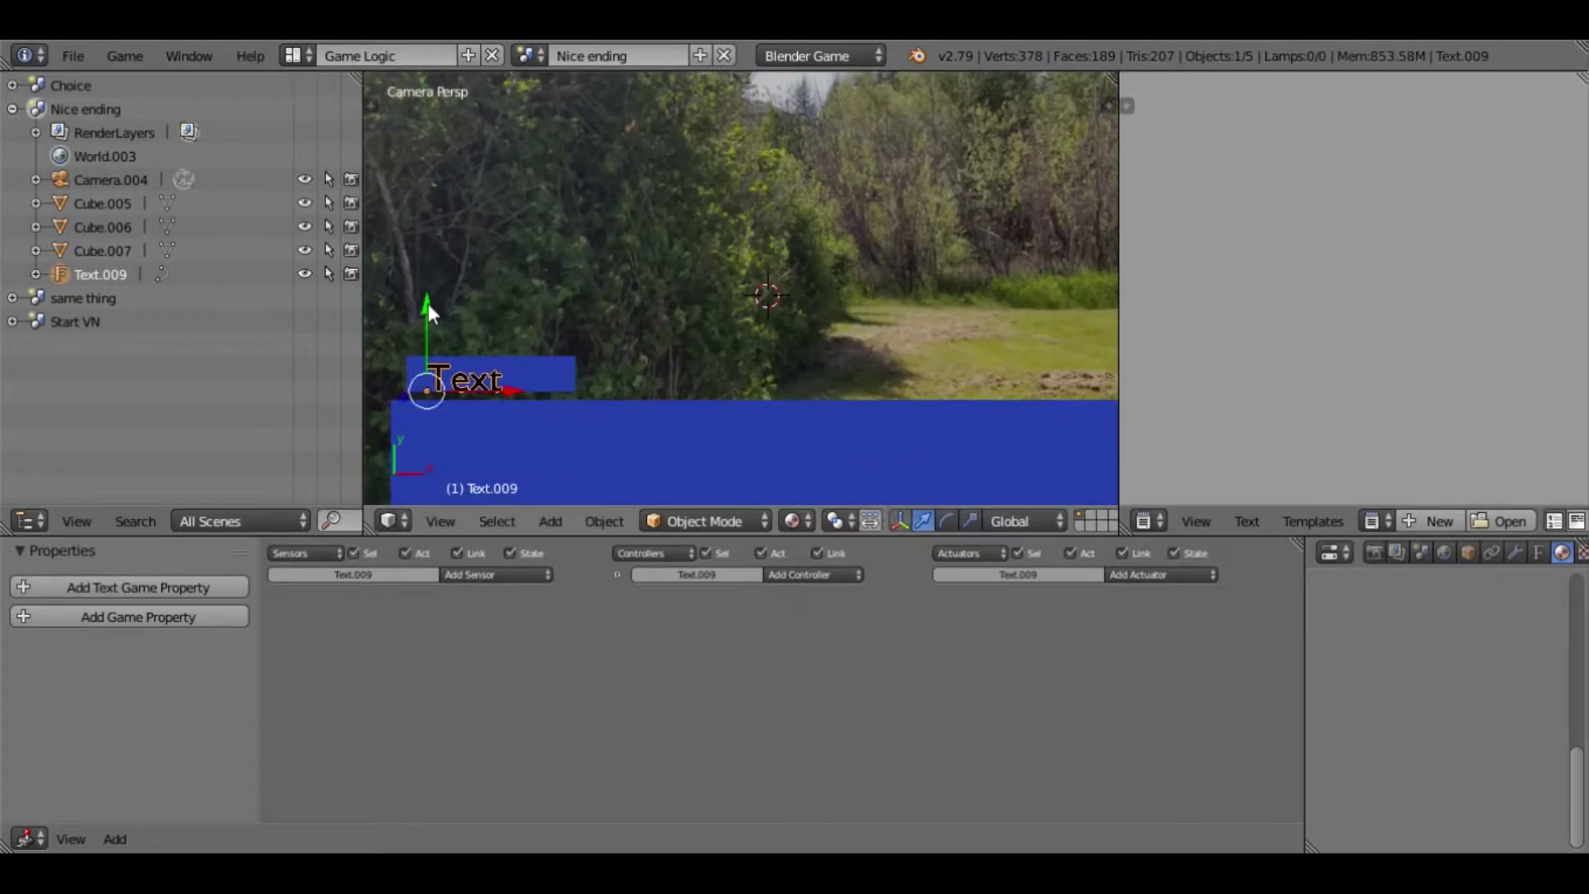
- Replace the default text with "Narrator" and, below it in the dialogue box, "Now that is a nicer scene."
key("Tab")
key("BackSpace")
key("BackSpace")
key("BackSpace")
key("BackSpace")
type("Narrat")
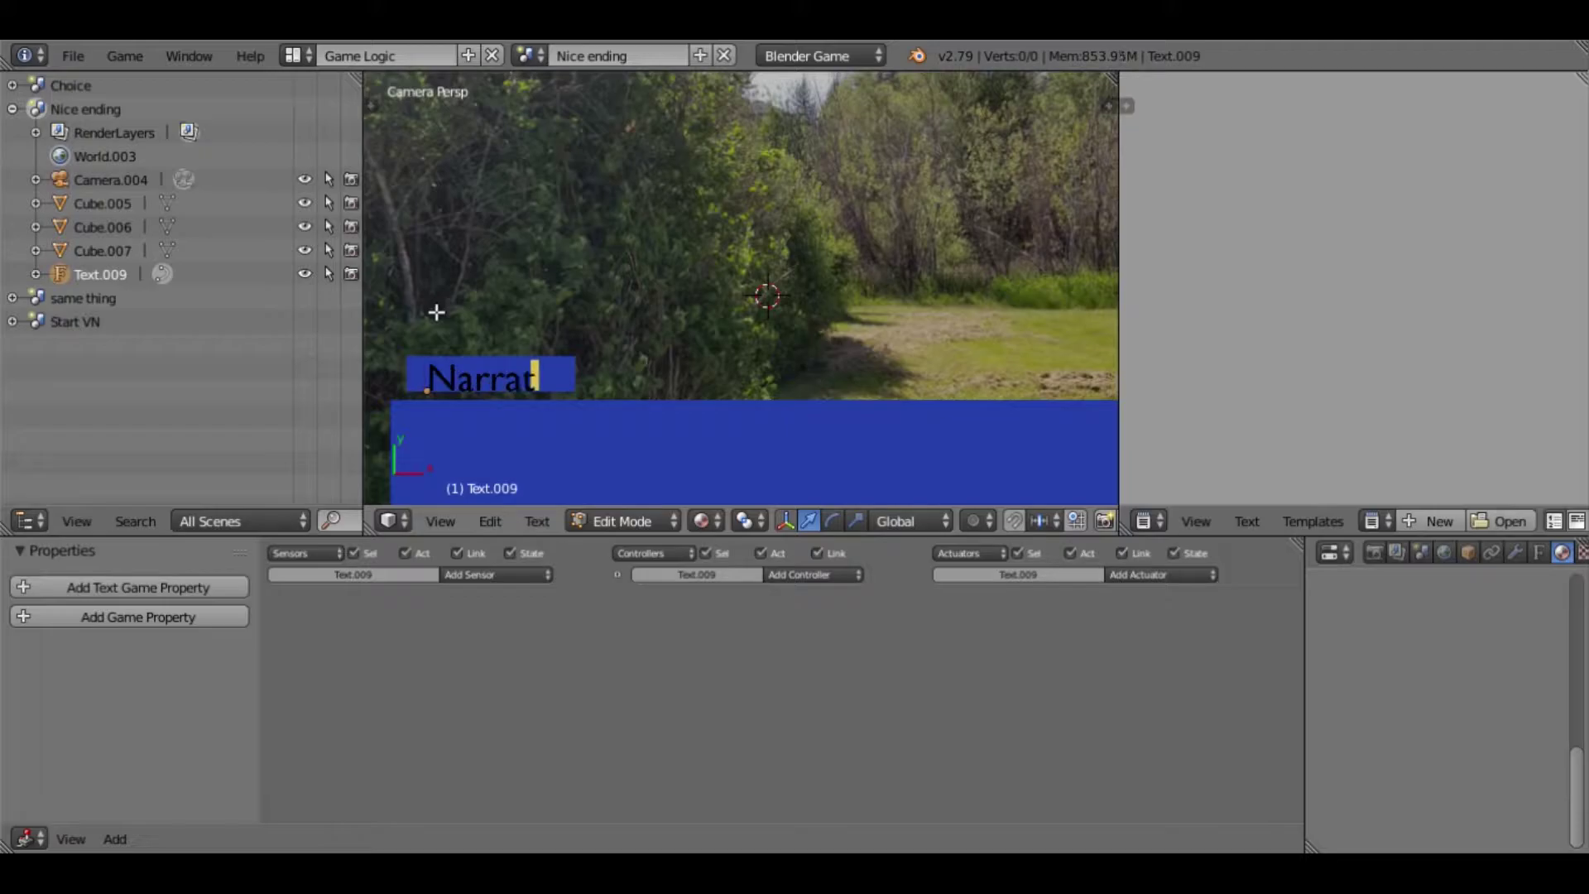
type("or")
key("Return")
key("Return")
key("Tab")
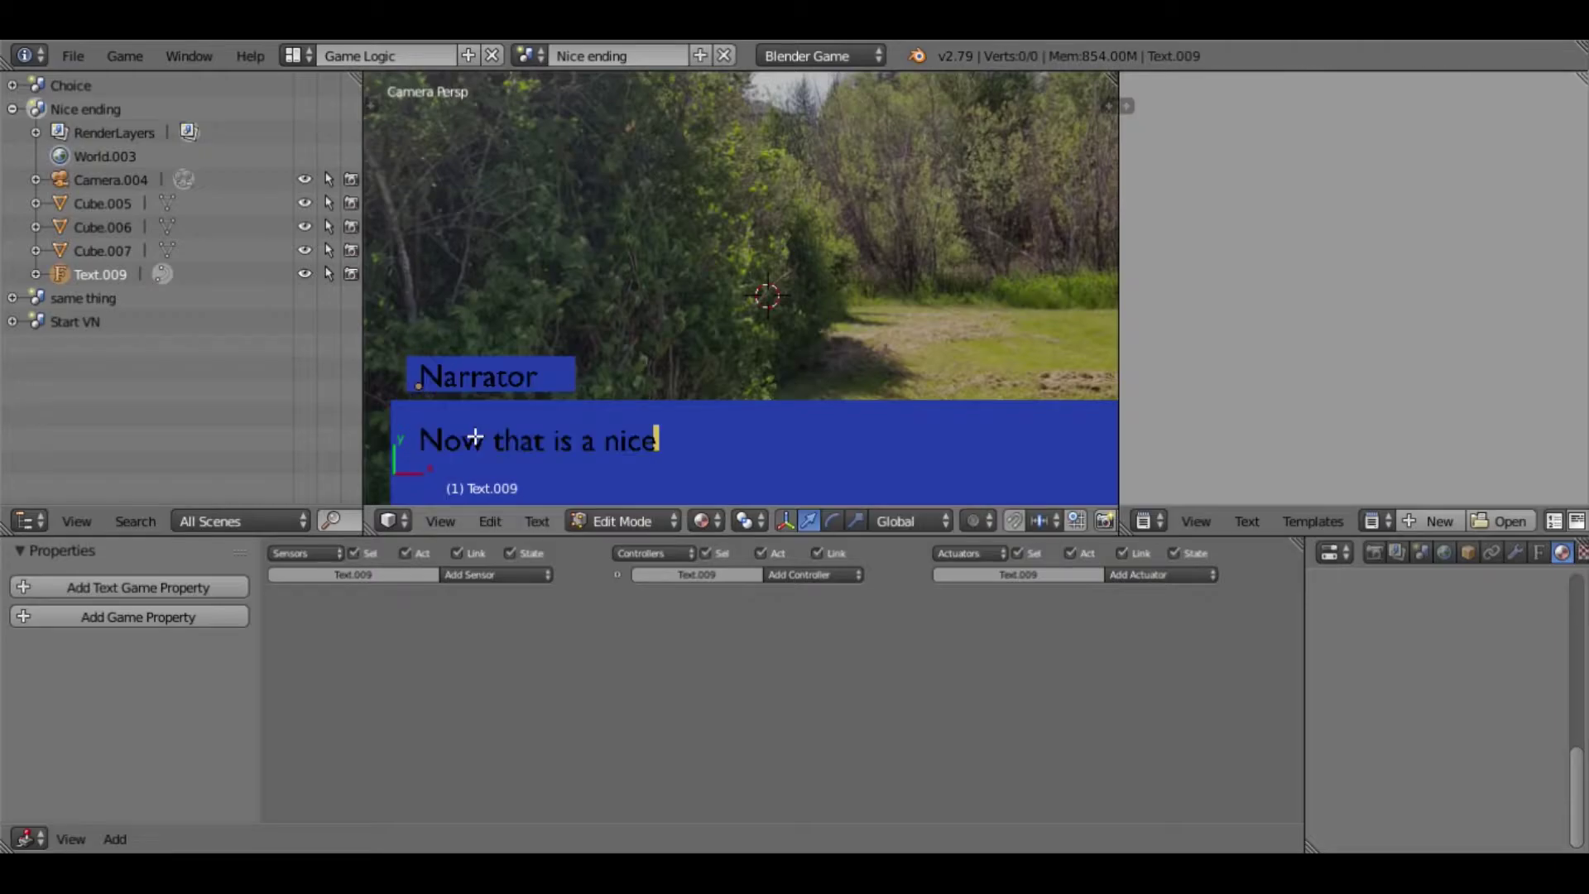
type("r scene.")
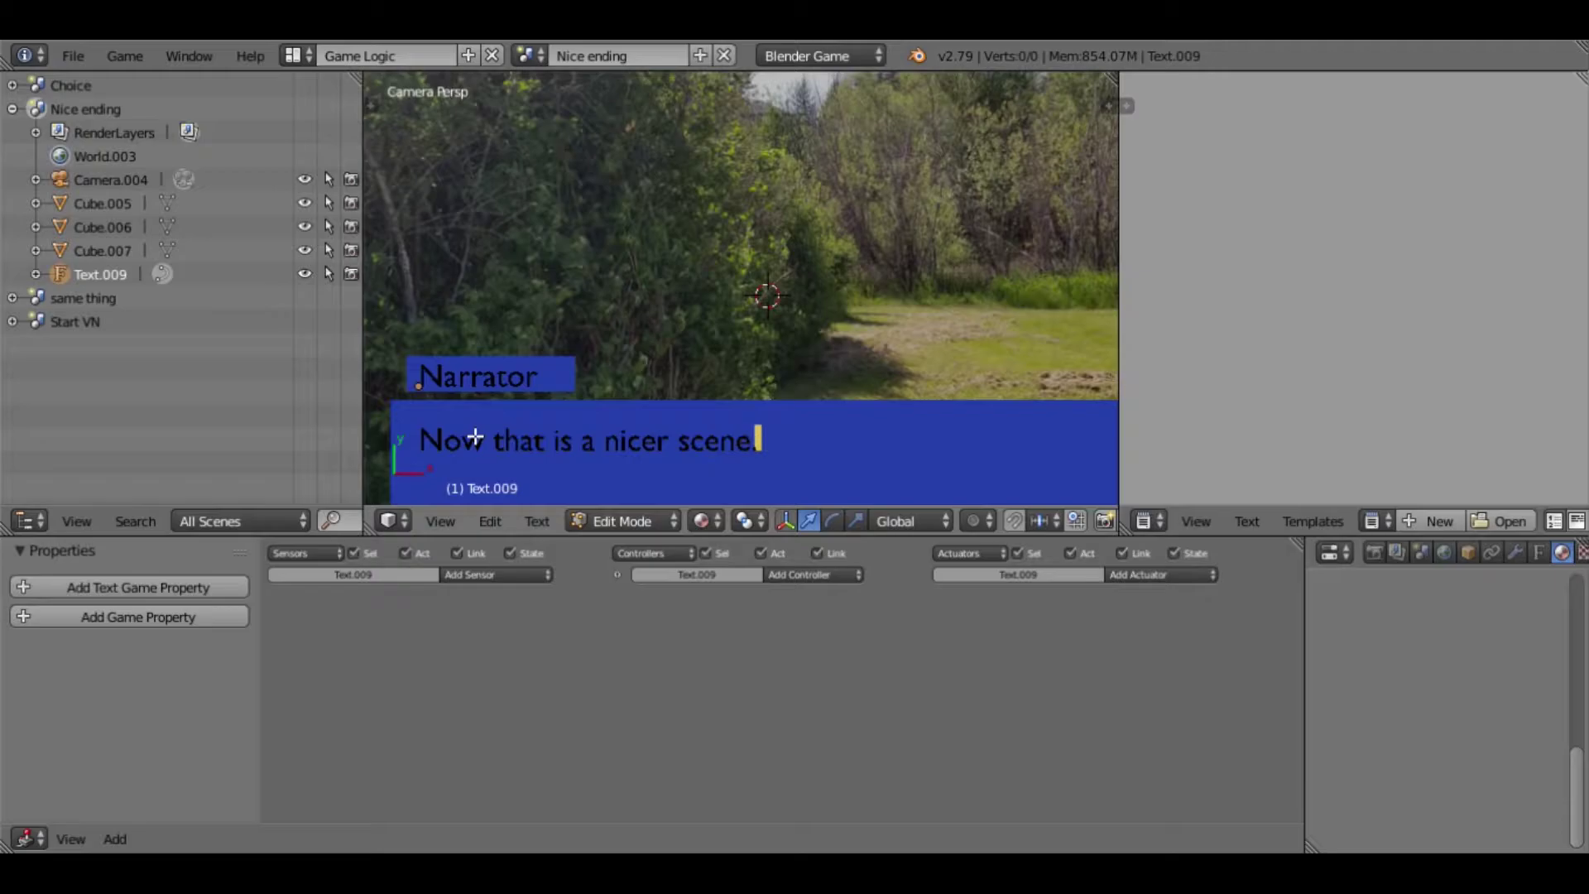
- Leave text editing, then run the Nice ending scene in the embedded player to check it and stop the preview
scroll(628, 359, "down", 3)
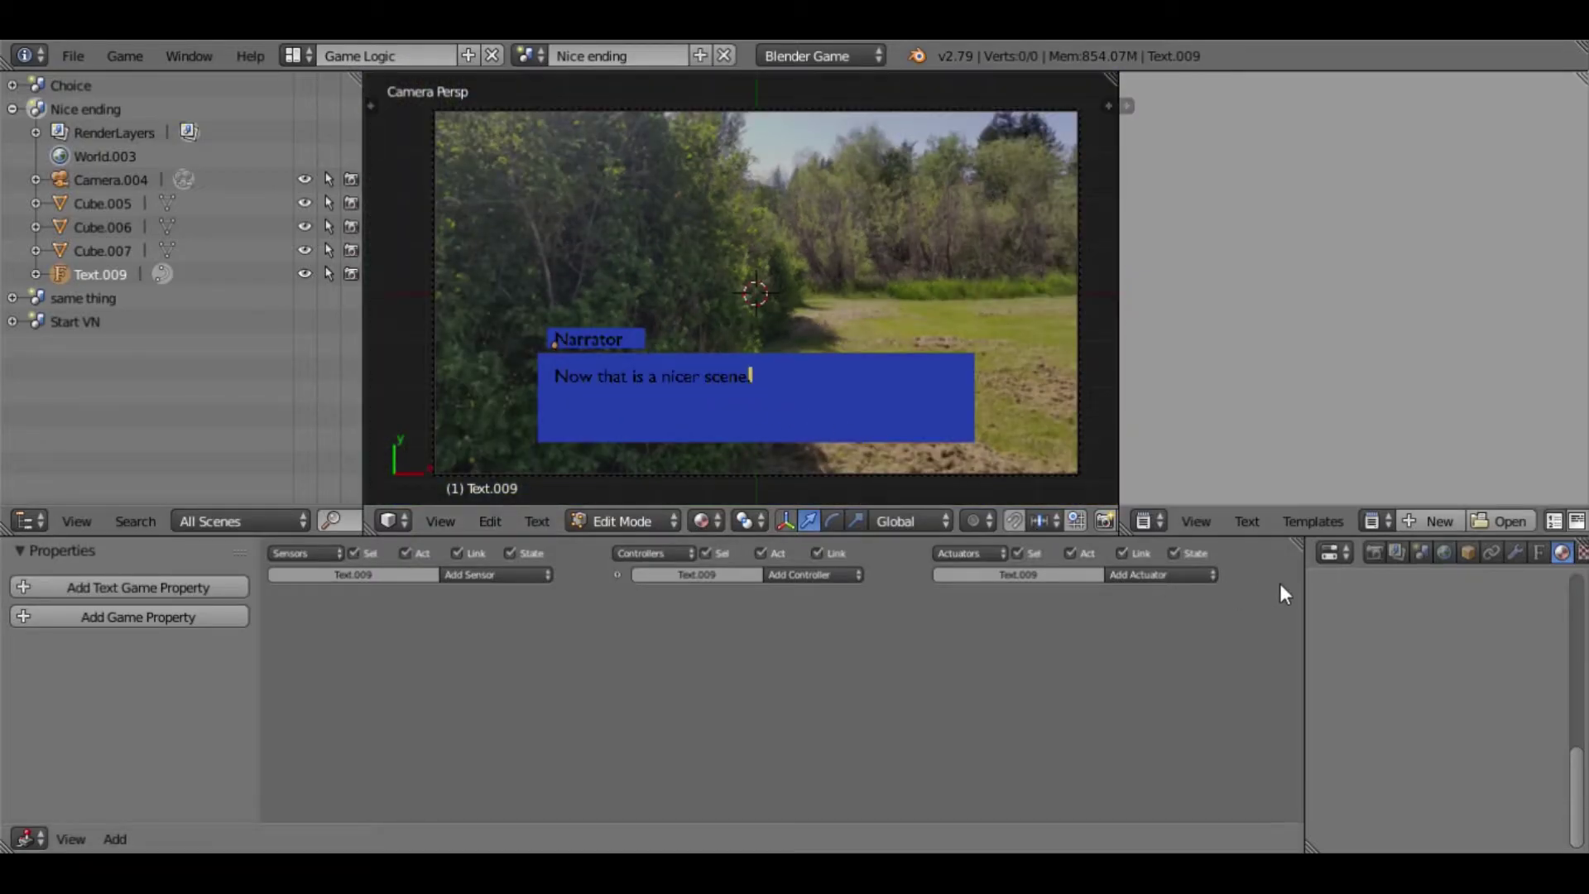
left_click(1372, 555)
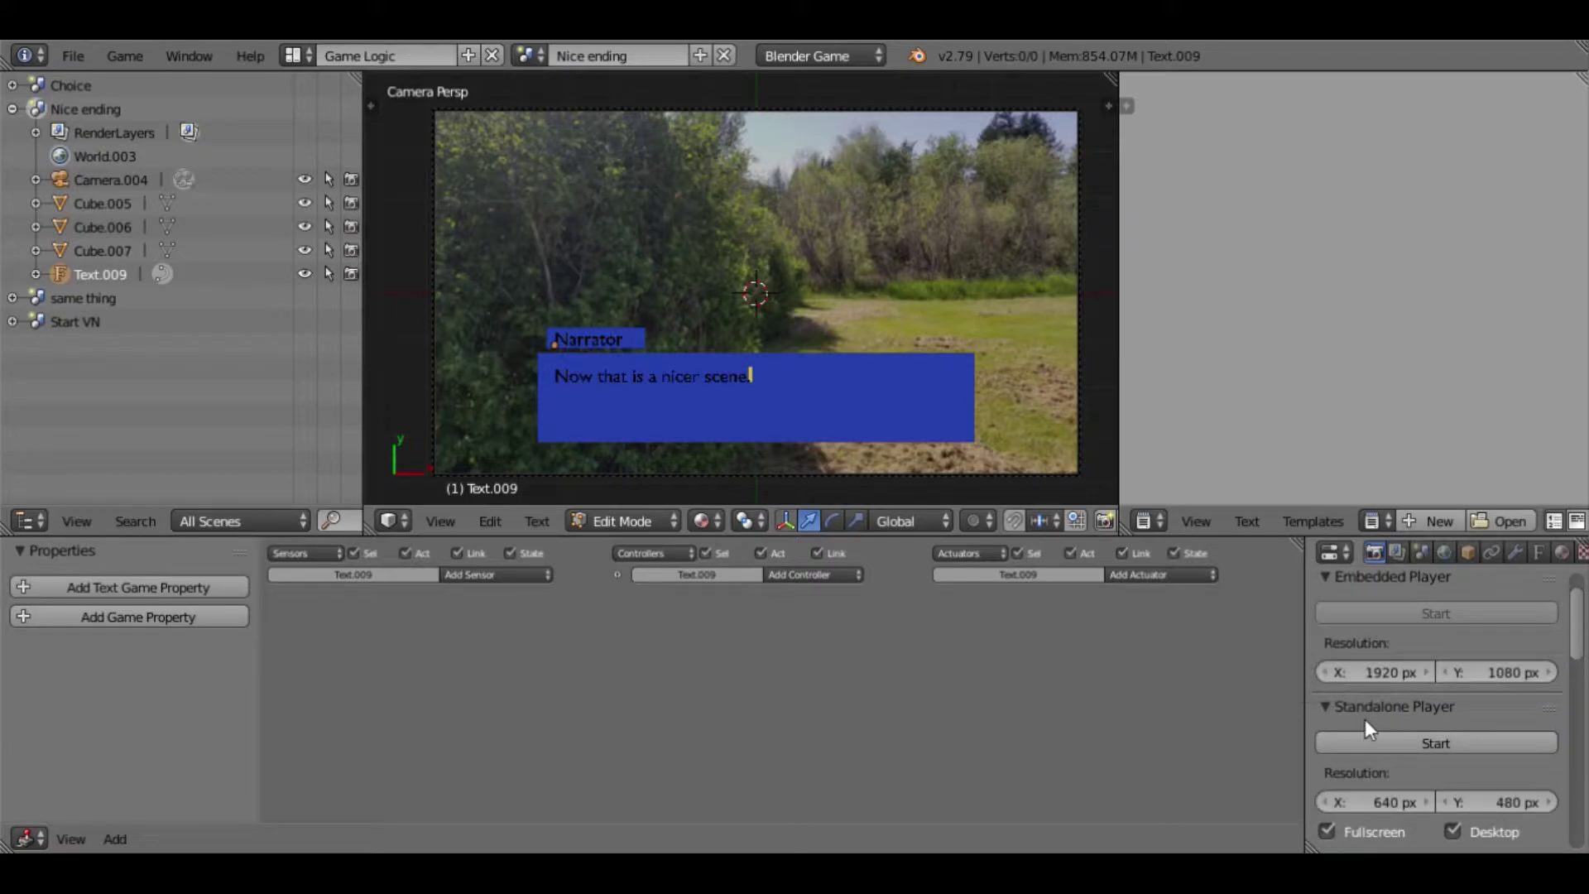
scroll(1364, 718, "down", 2)
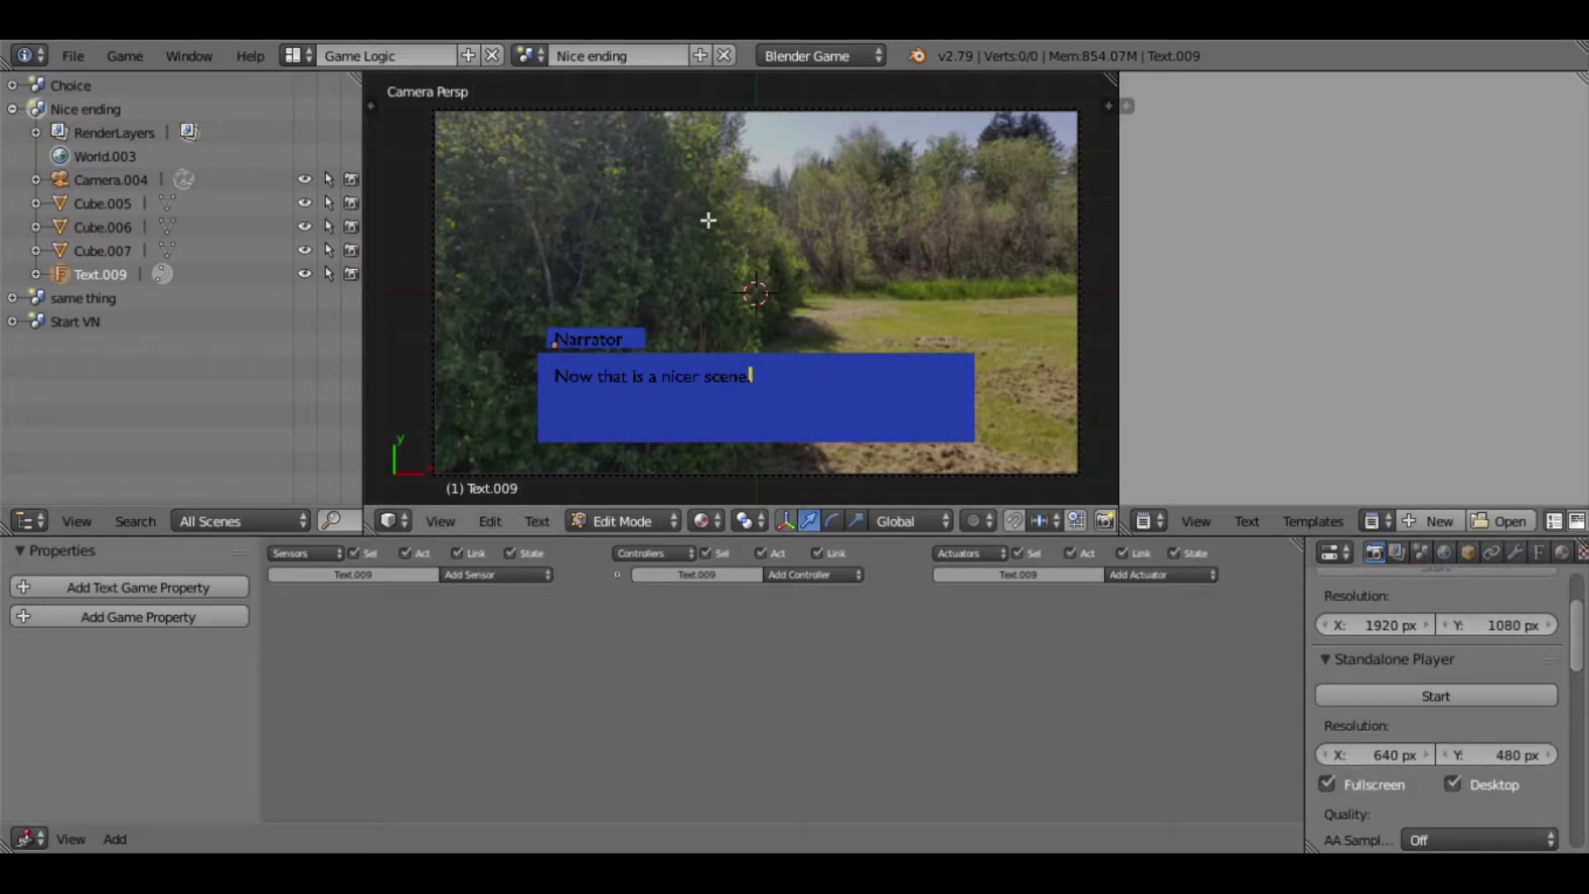
key("Tab")
scroll(1377, 644, "up", 4)
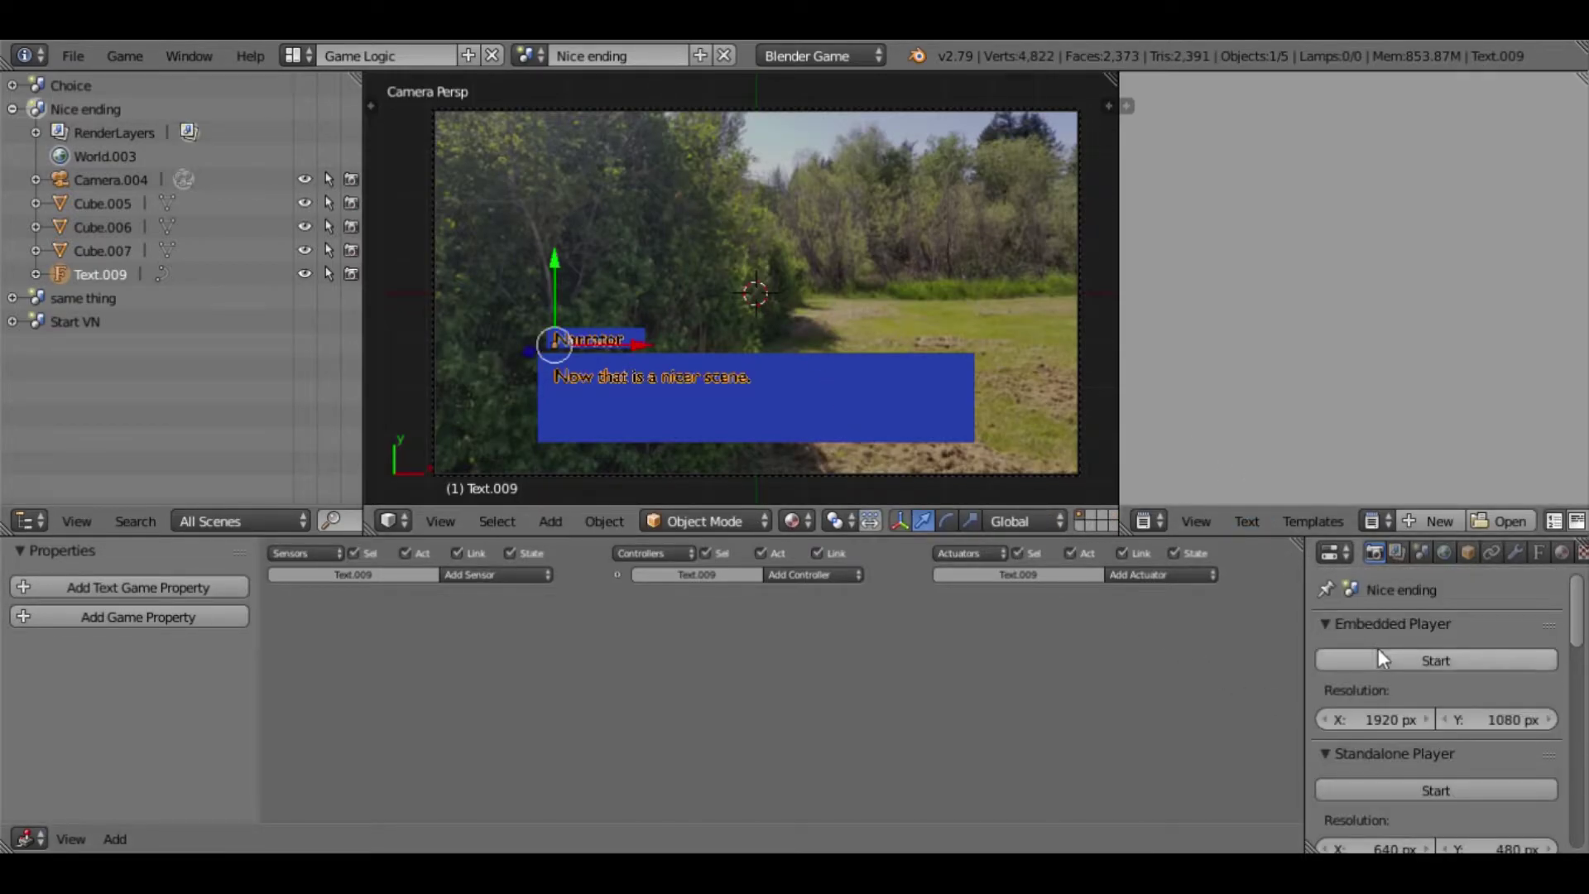
left_click(1379, 653)
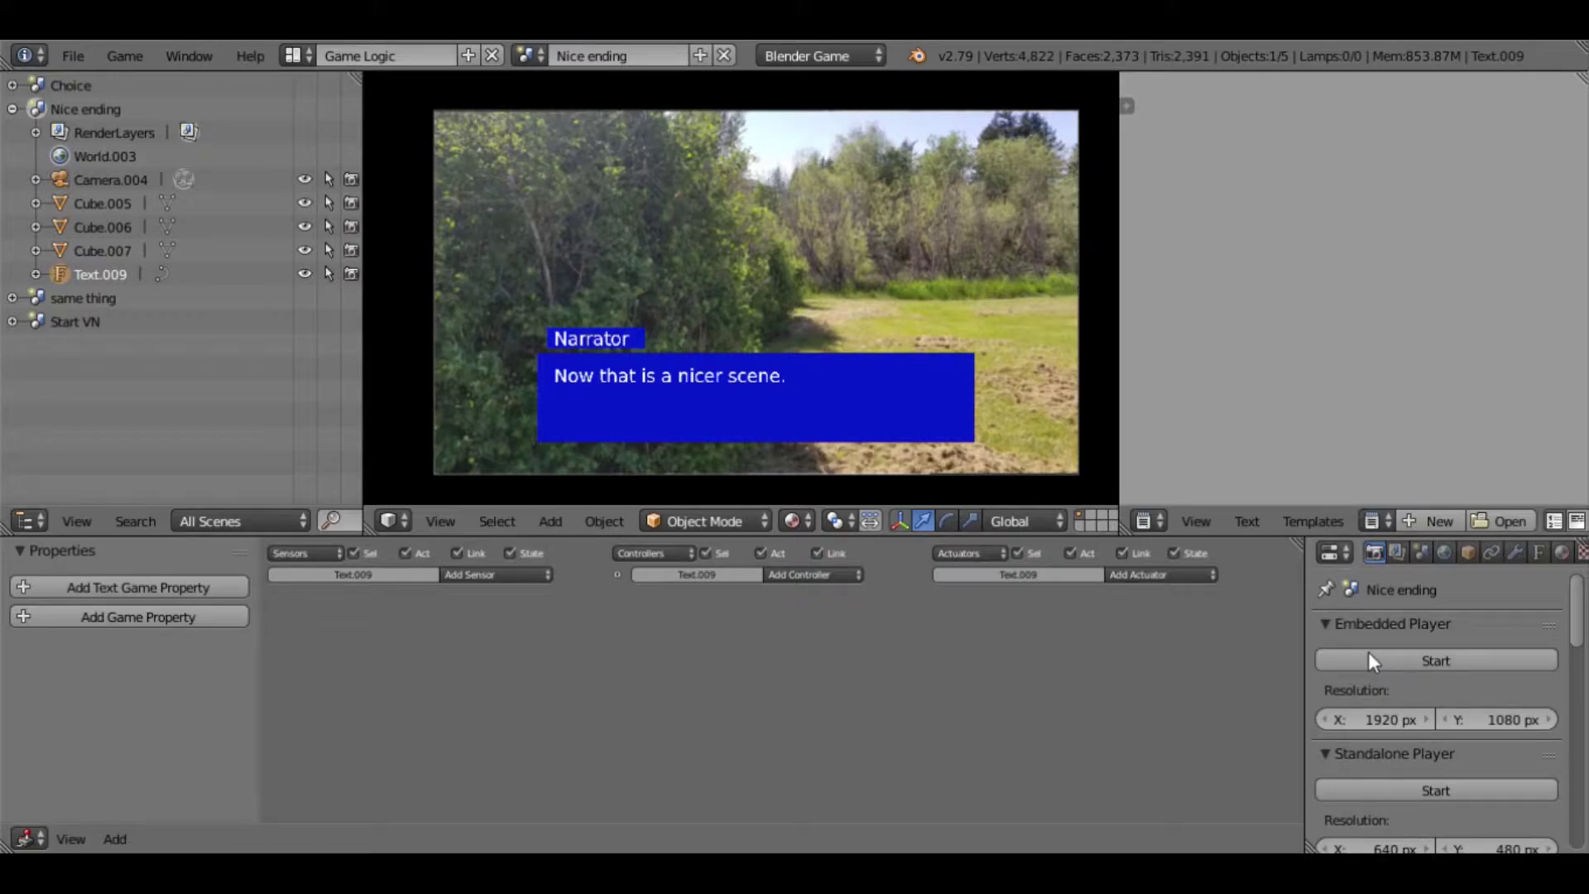
key("Escape")
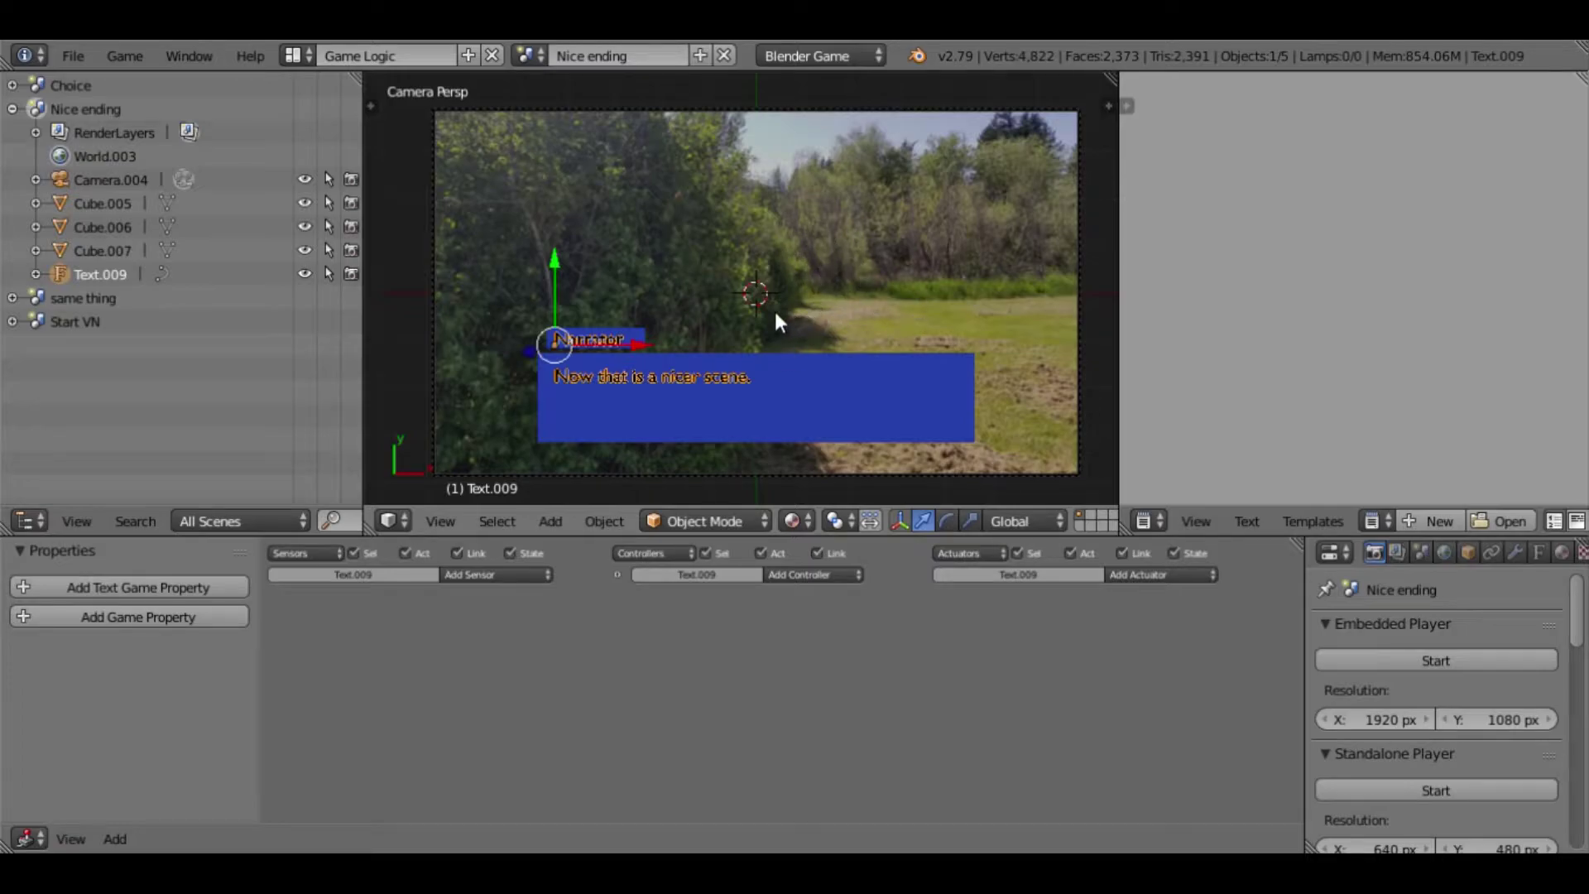
- In the Choice scene, give the "Change to nice scene. NOW!!!" box two mouse sensors, one for Left Button and one for Mouse Over
key("a")
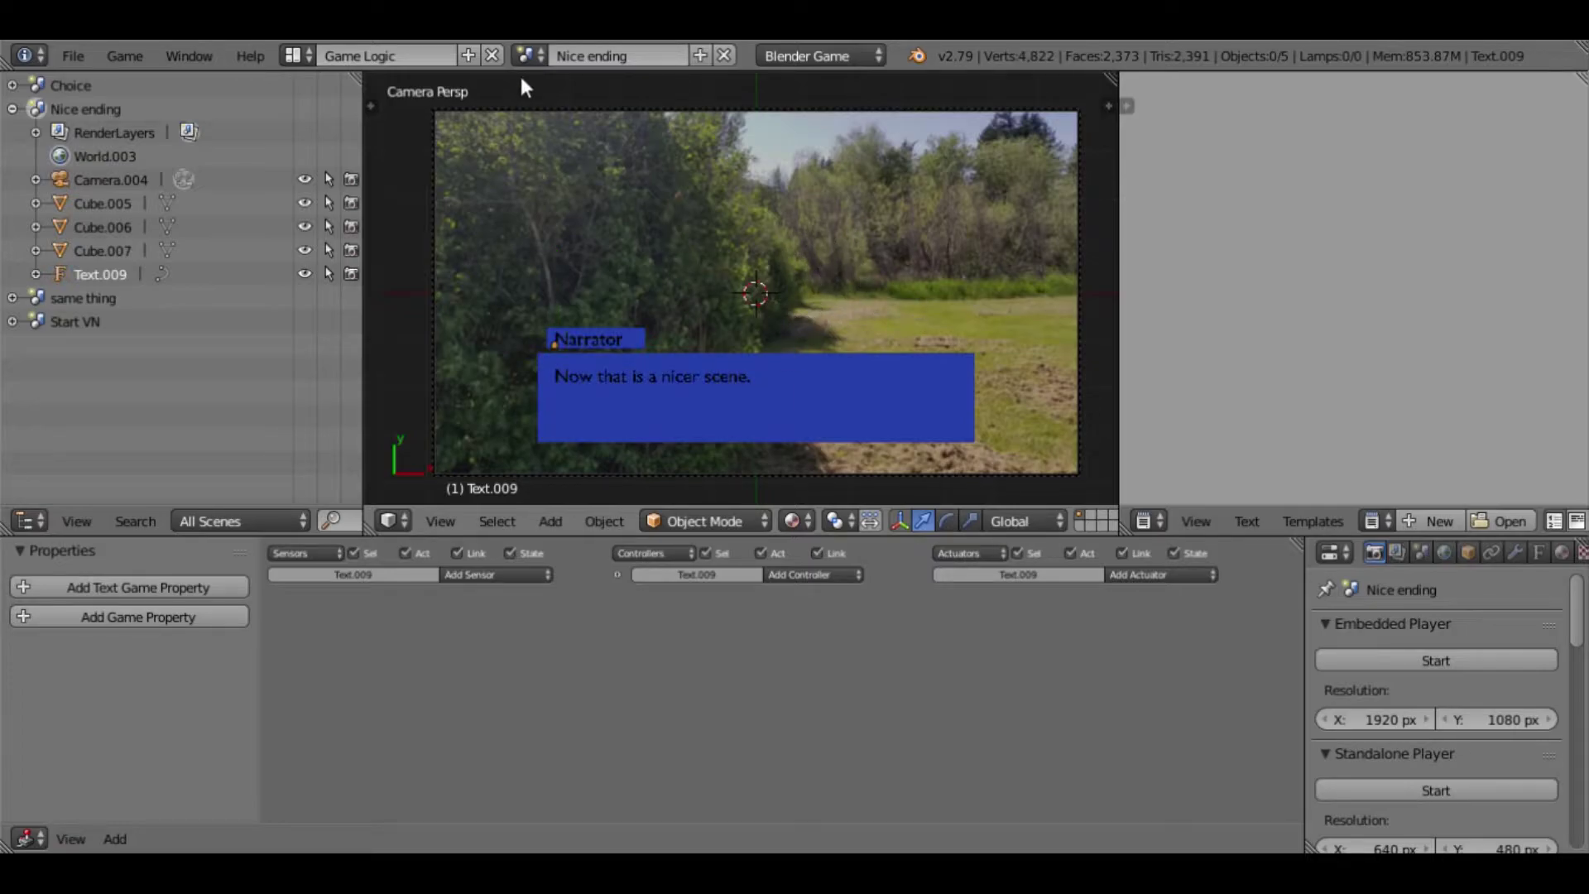
left_click(529, 51)
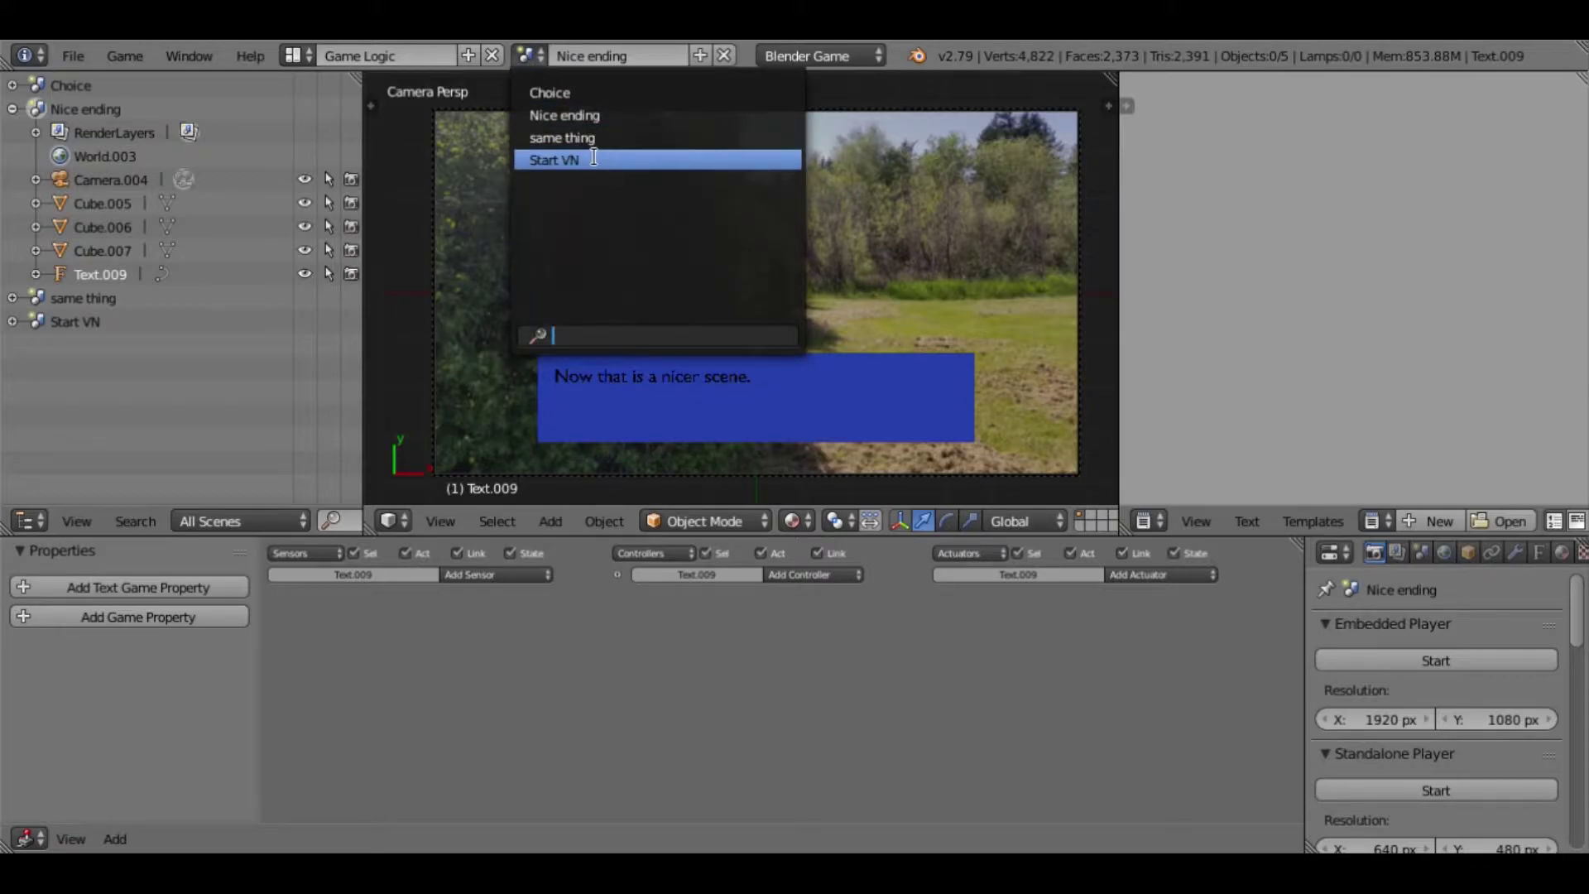
key("Up")
key("Up")
key("Return")
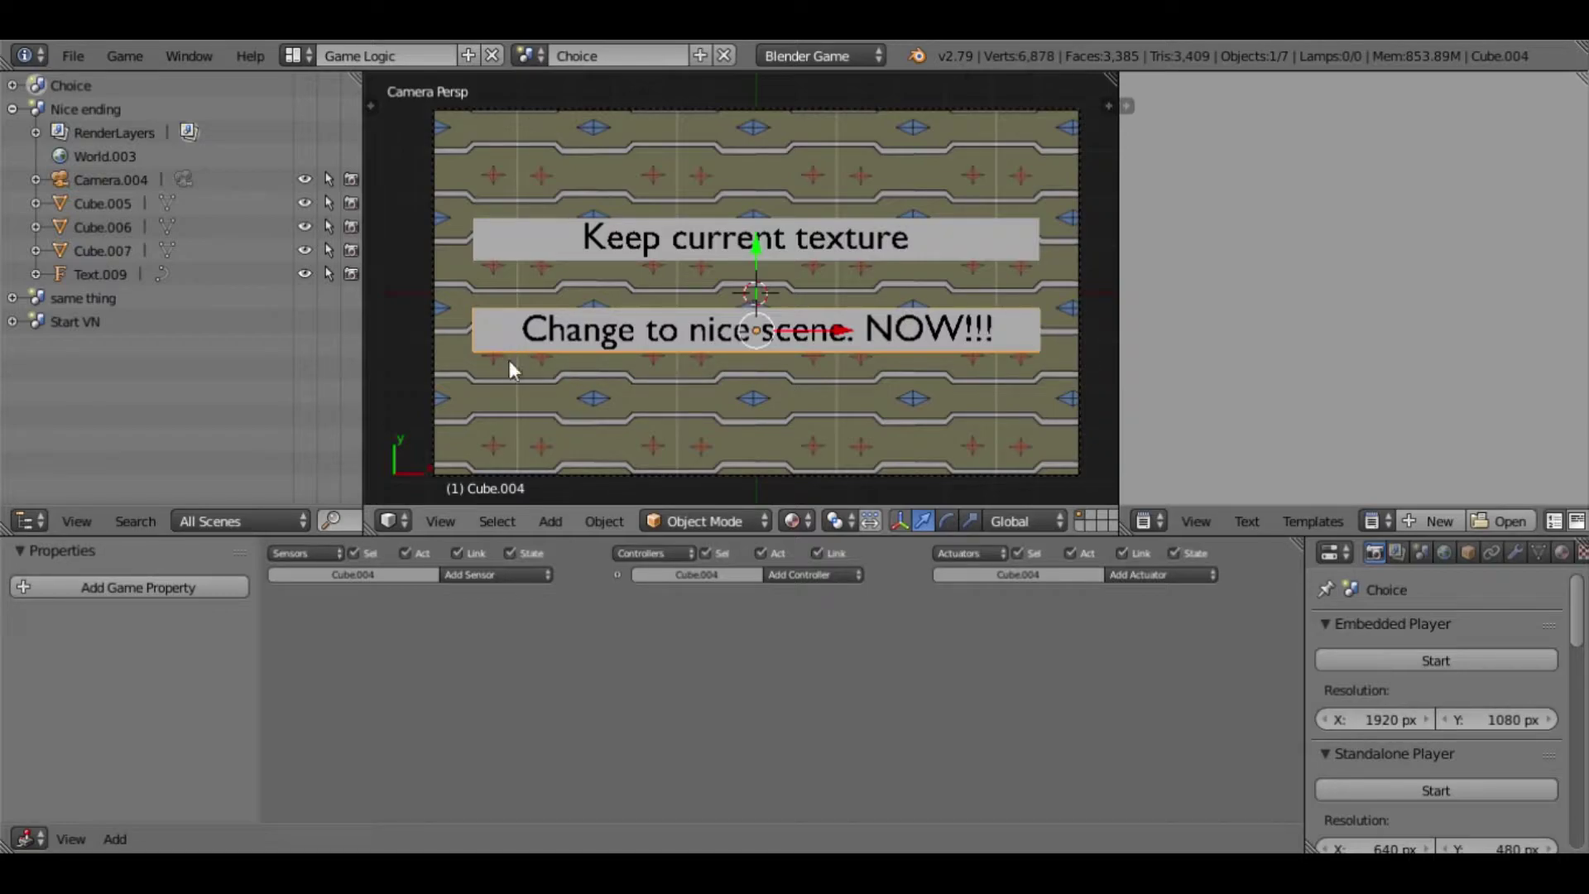
left_click(519, 573)
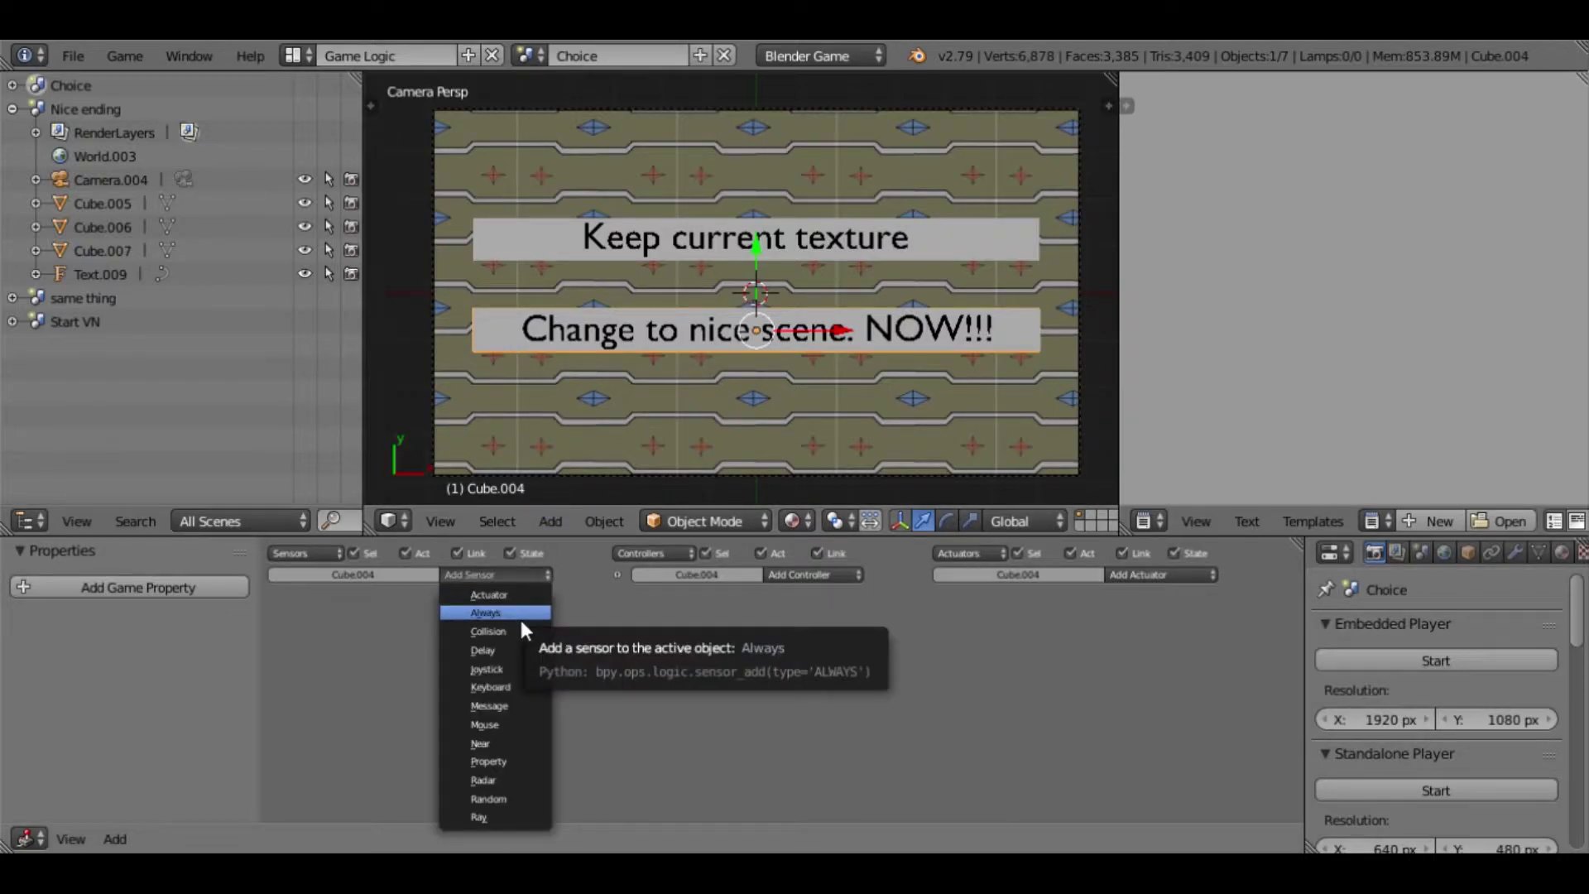
left_click(519, 725)
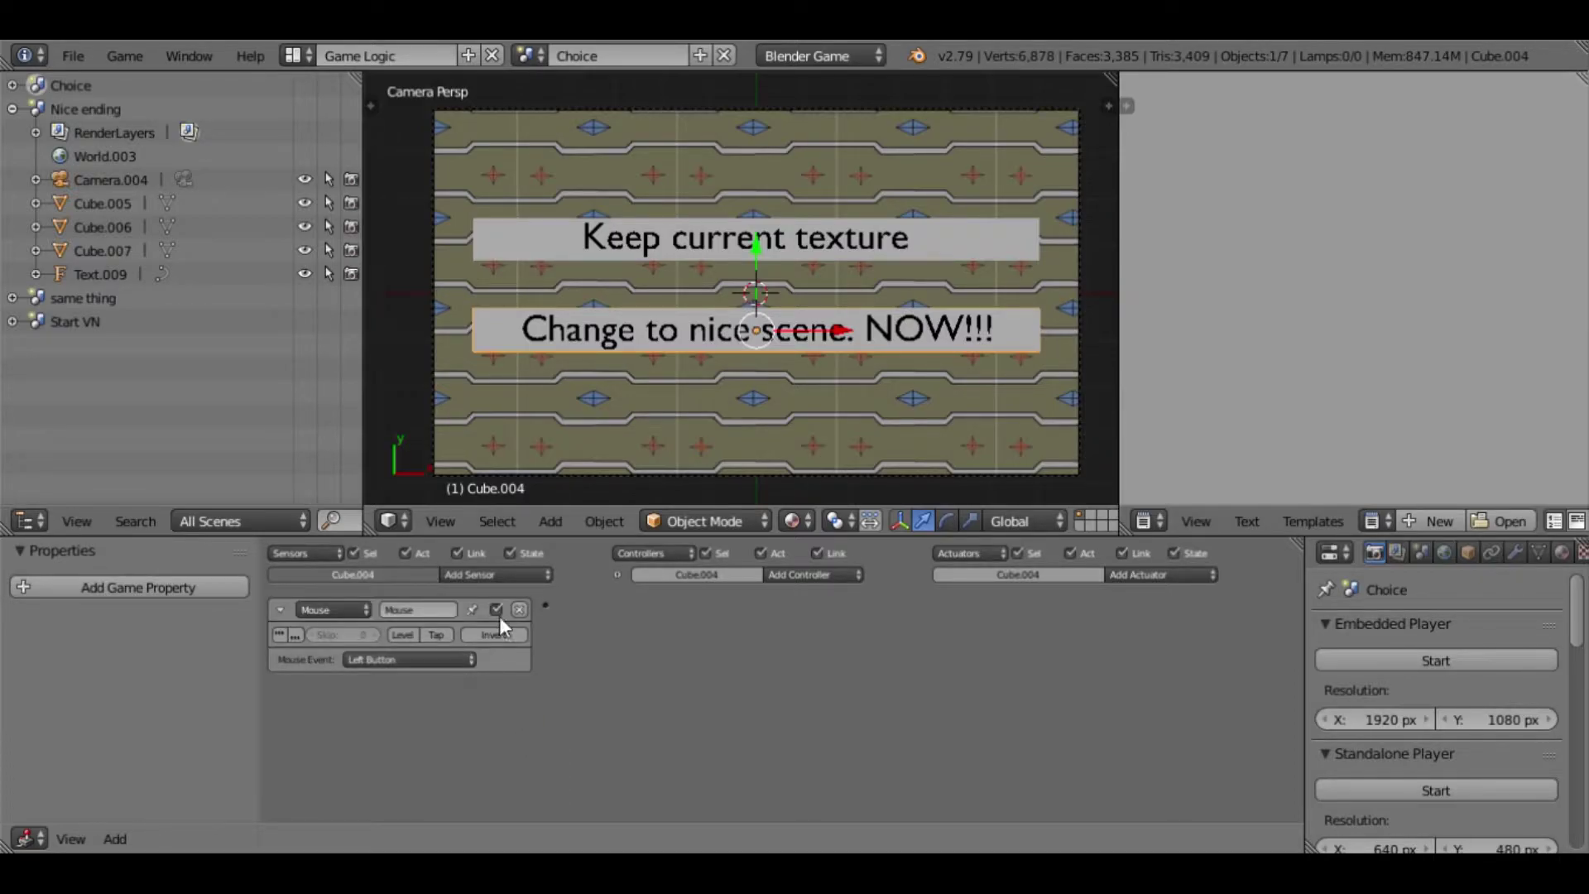
left_click(490, 577)
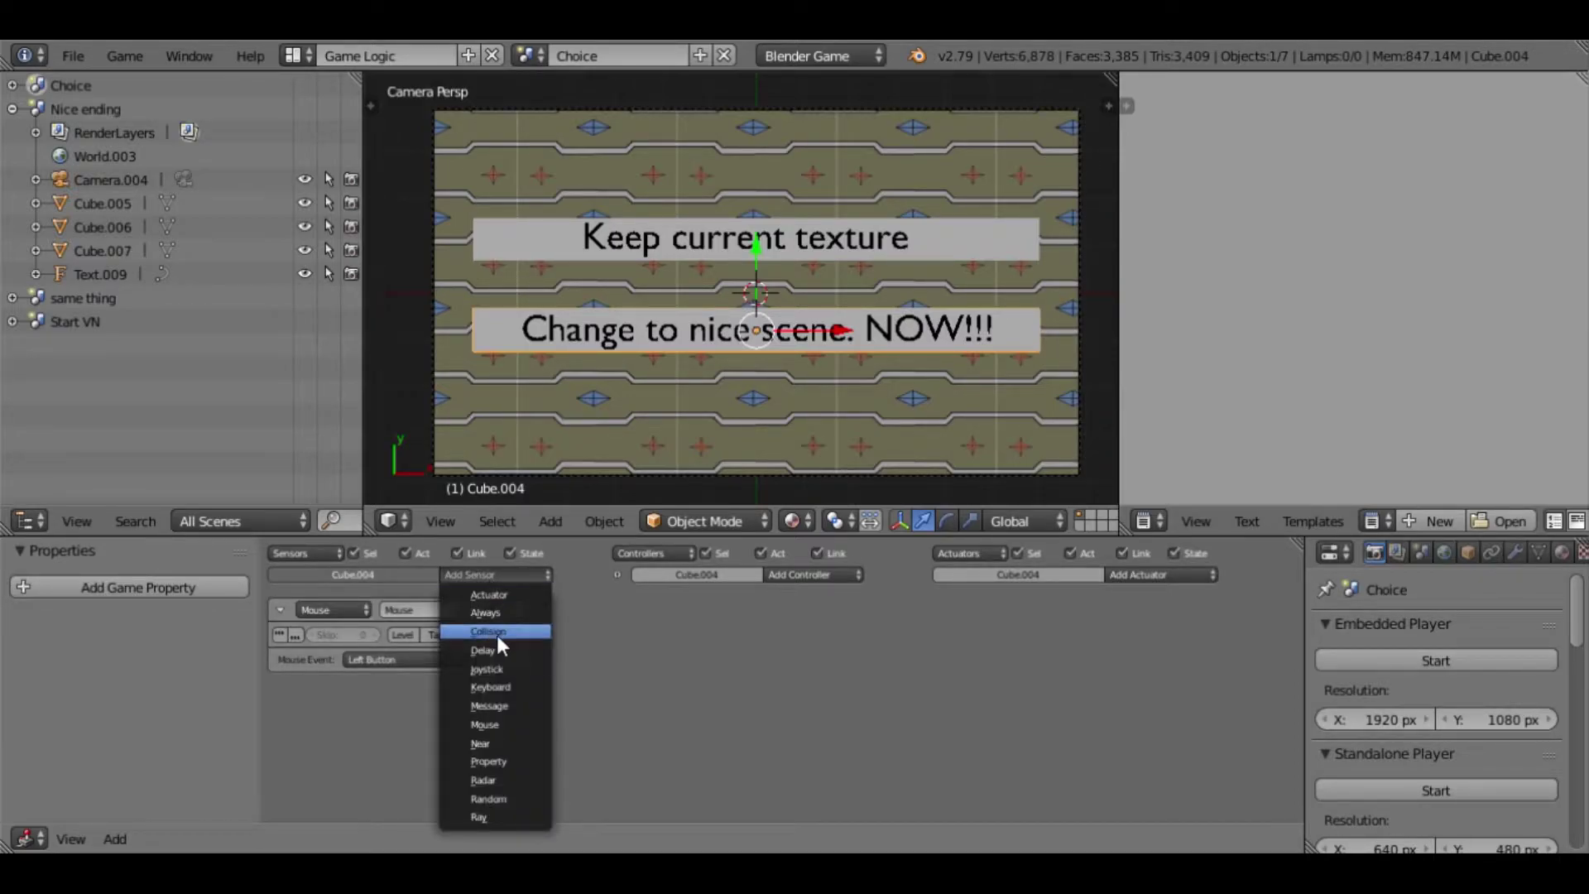
left_click(509, 723)
left_click(454, 737)
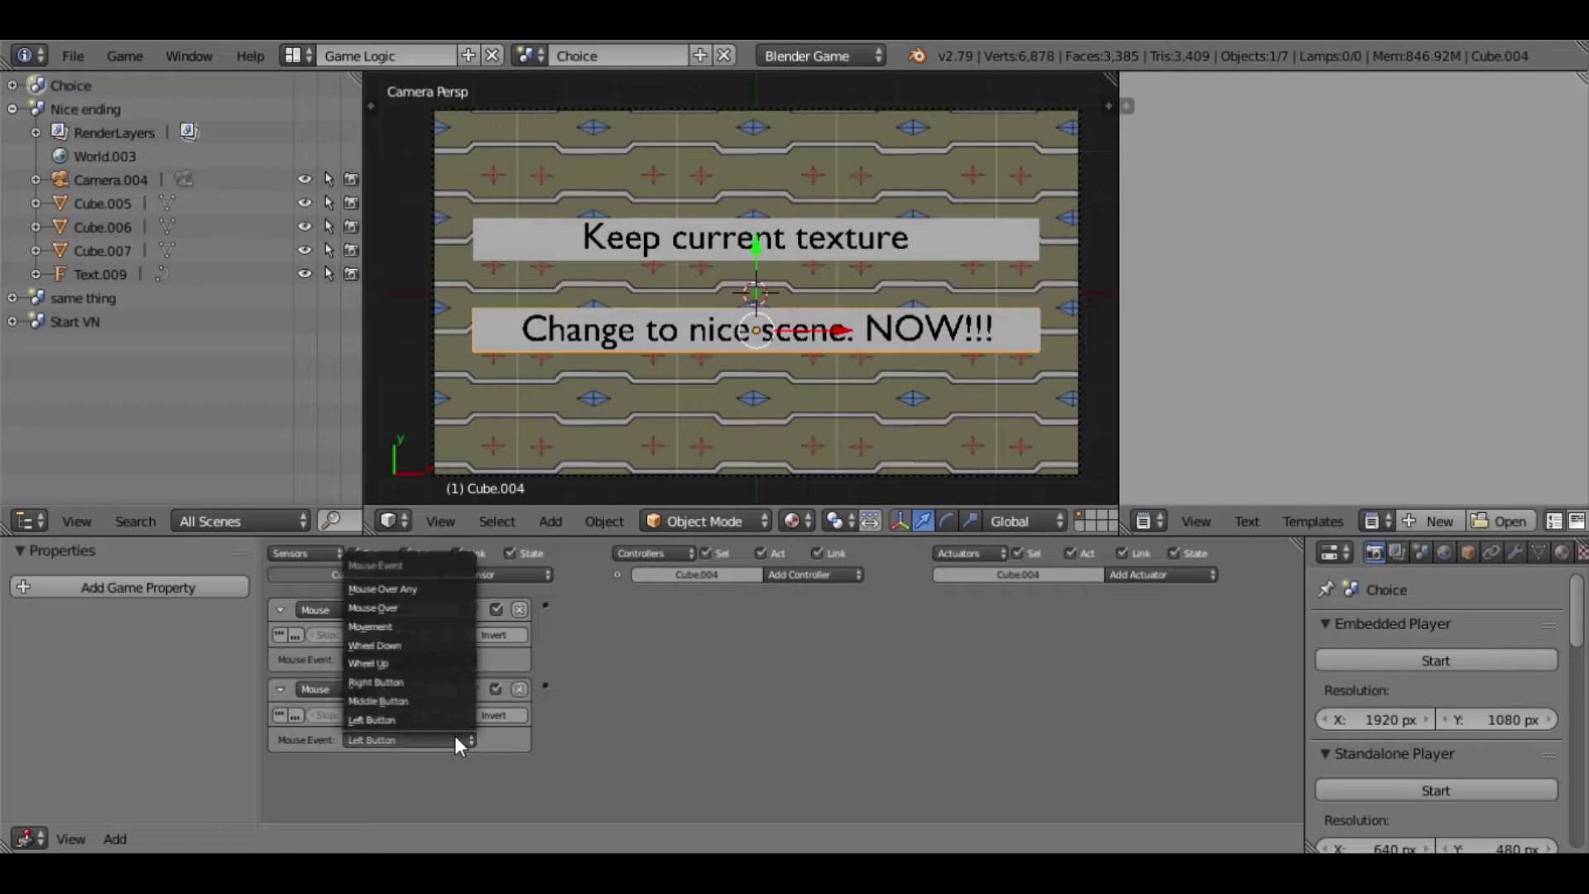
left_click(401, 611)
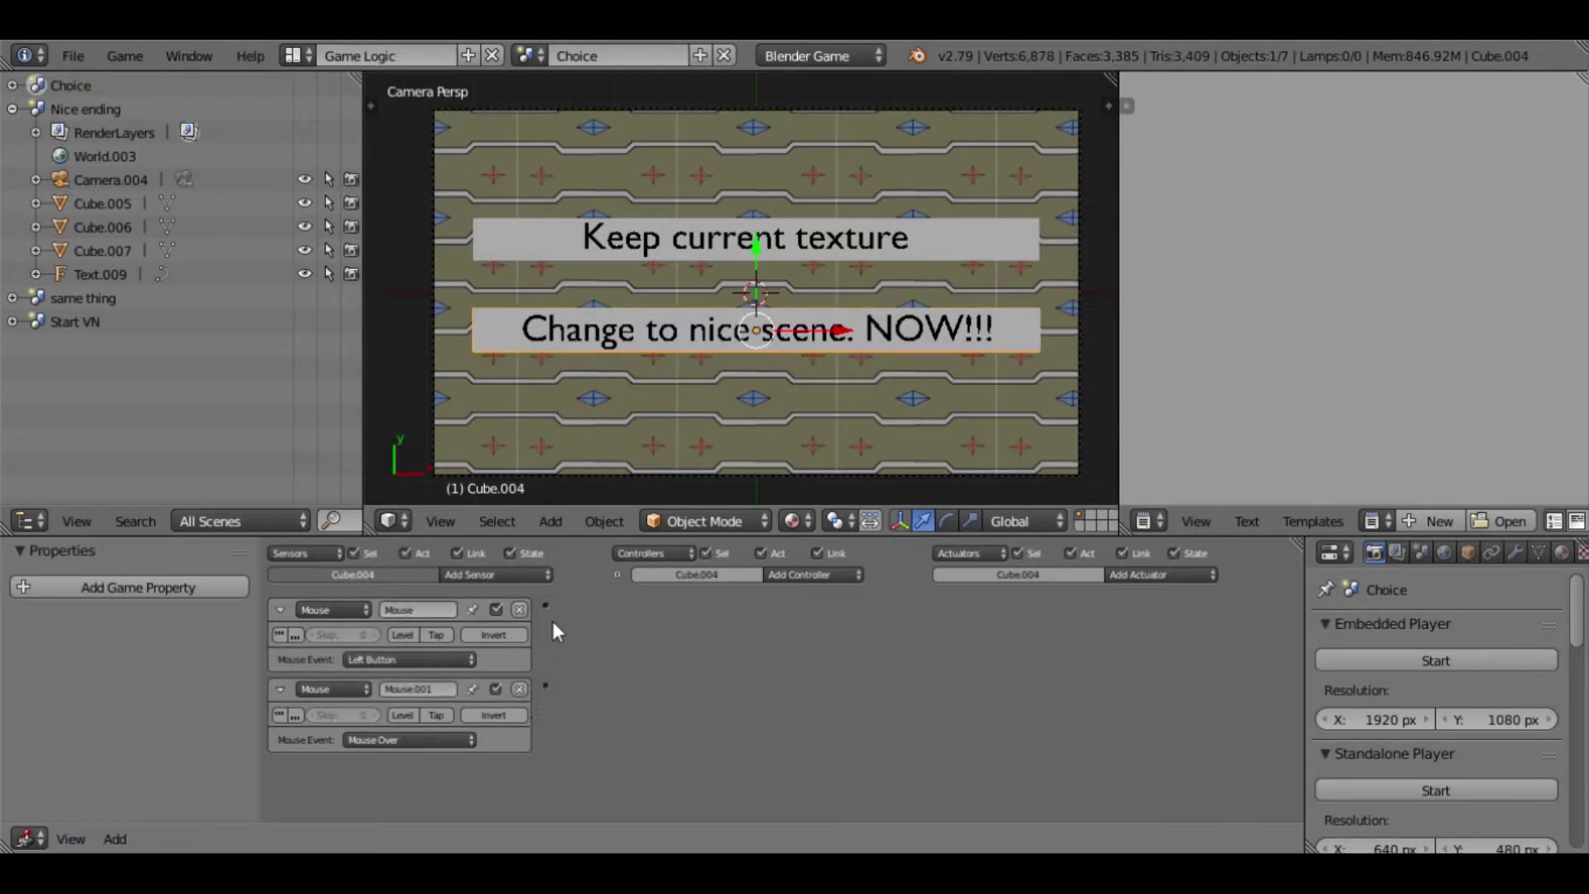
- Add a Scene actuator in Set Scene mode targeting Nice ending and link both mouse sensors to it through one And controller
left_click(1146, 575)
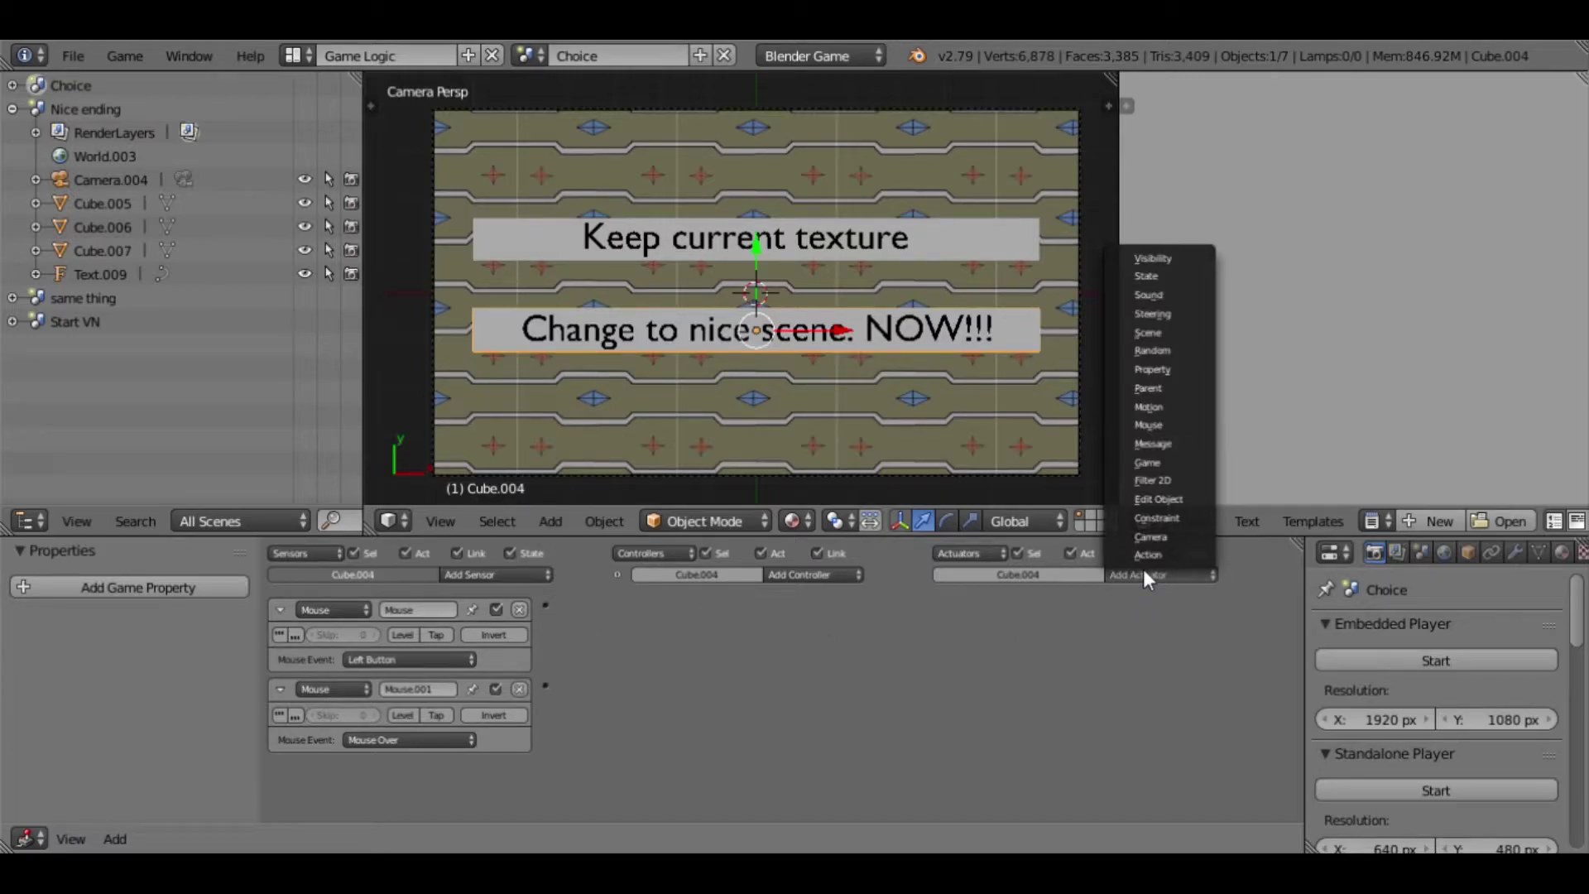
left_click(1155, 334)
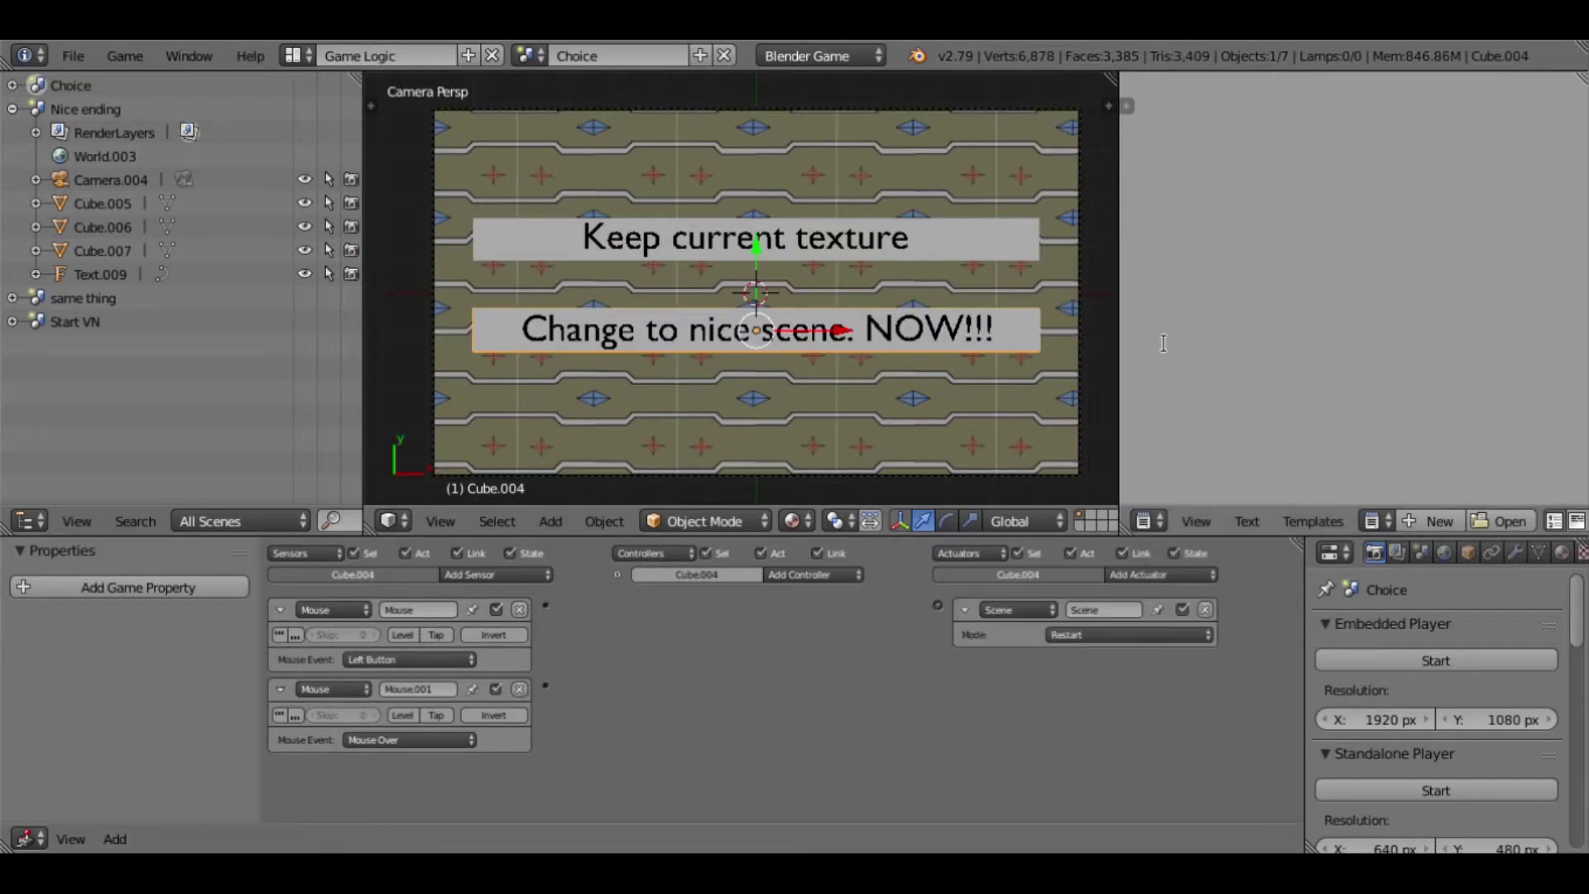
left_click(1169, 633)
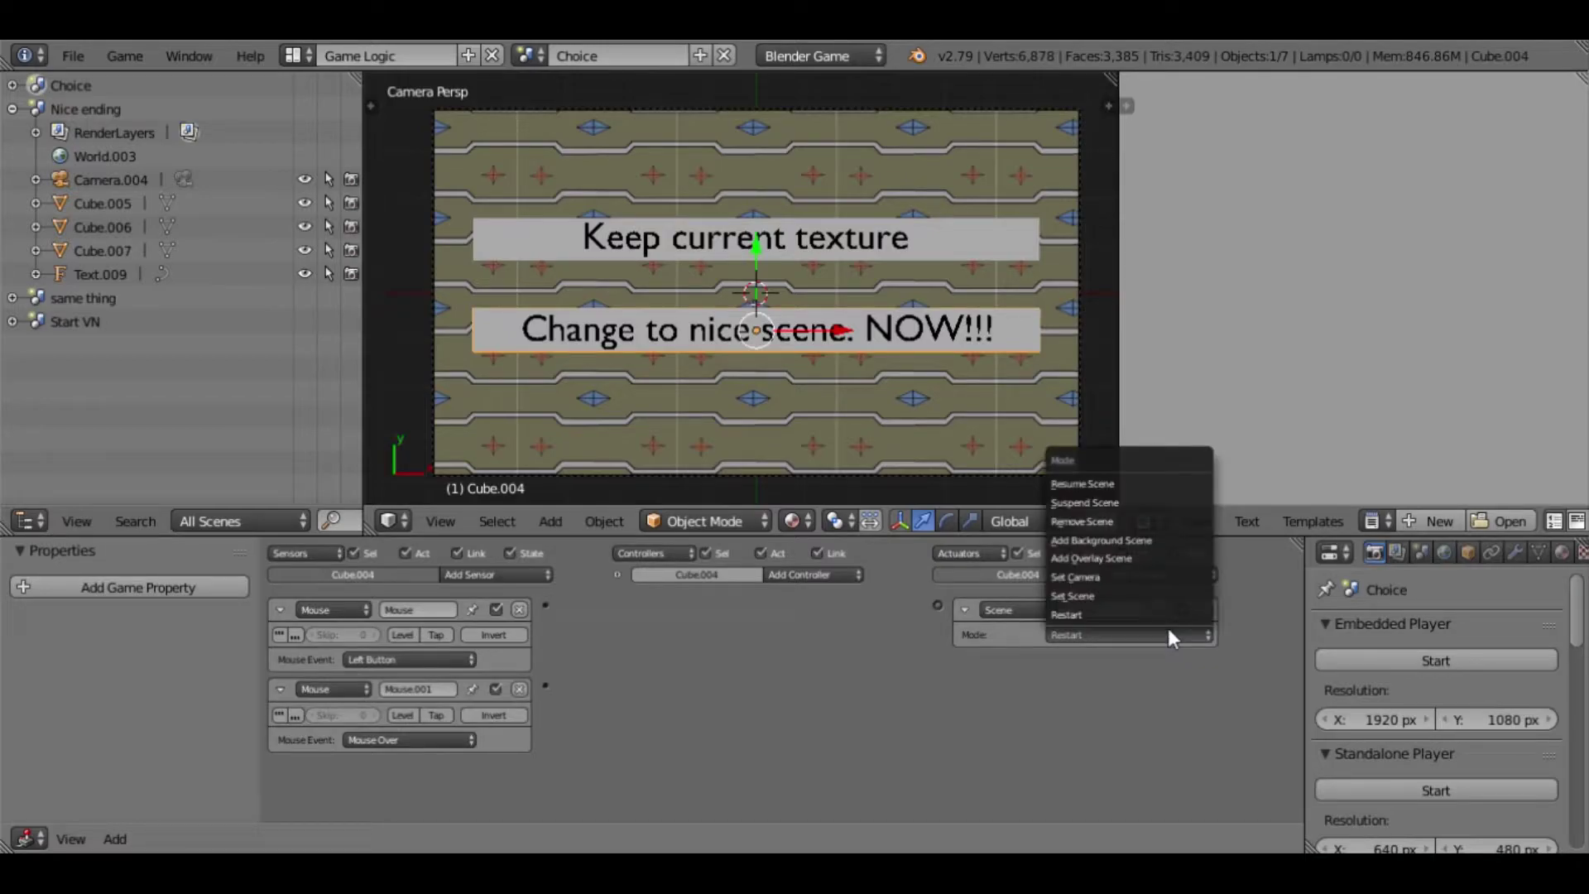
left_click(1099, 595)
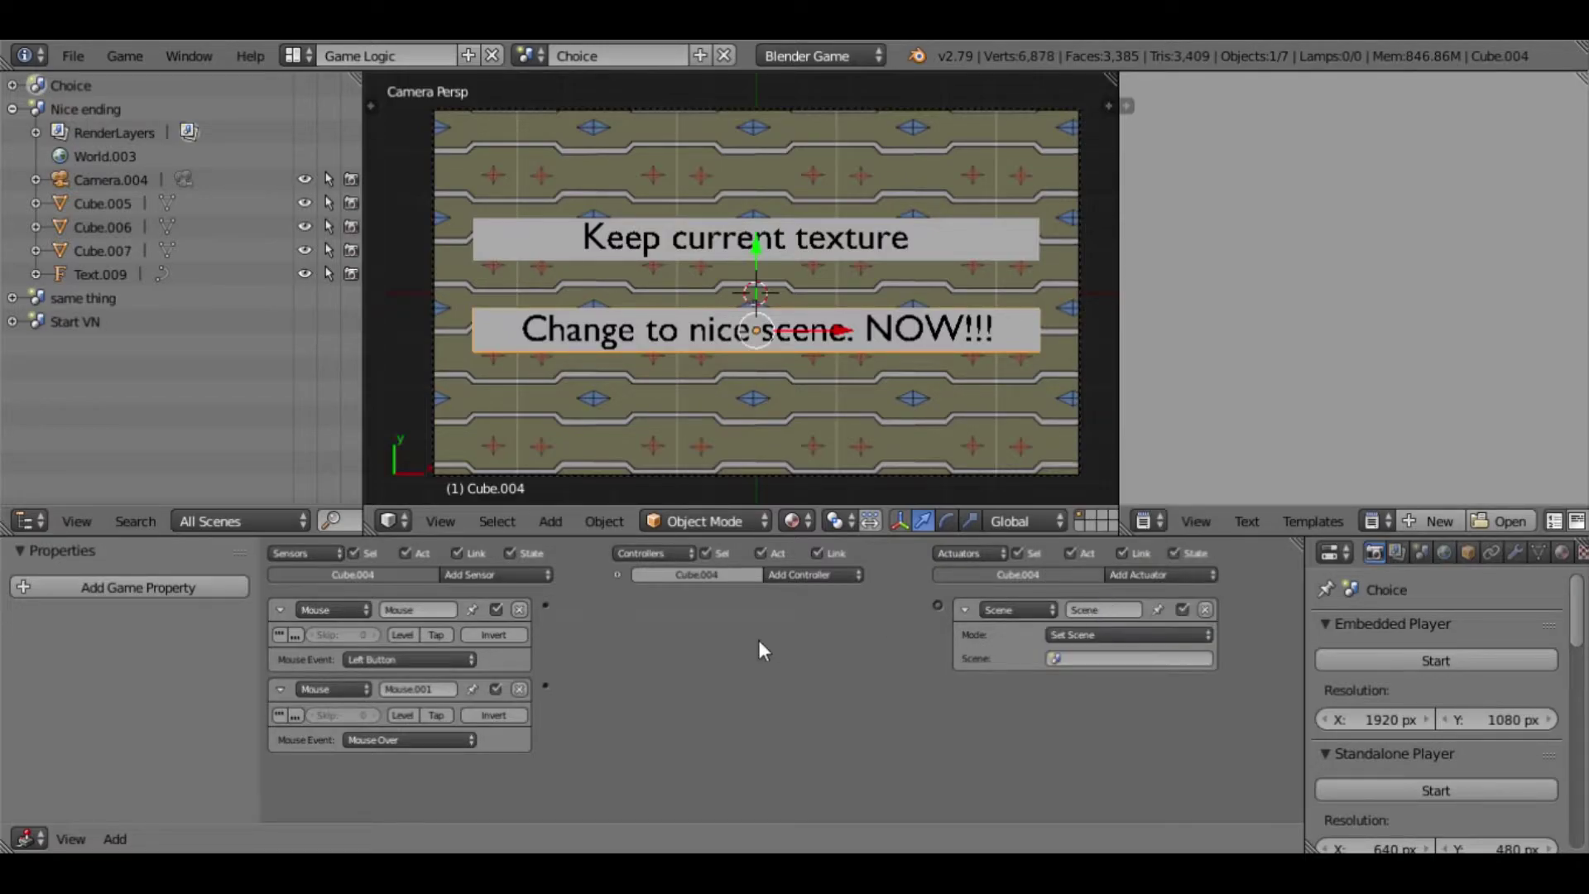
left_click(1061, 658)
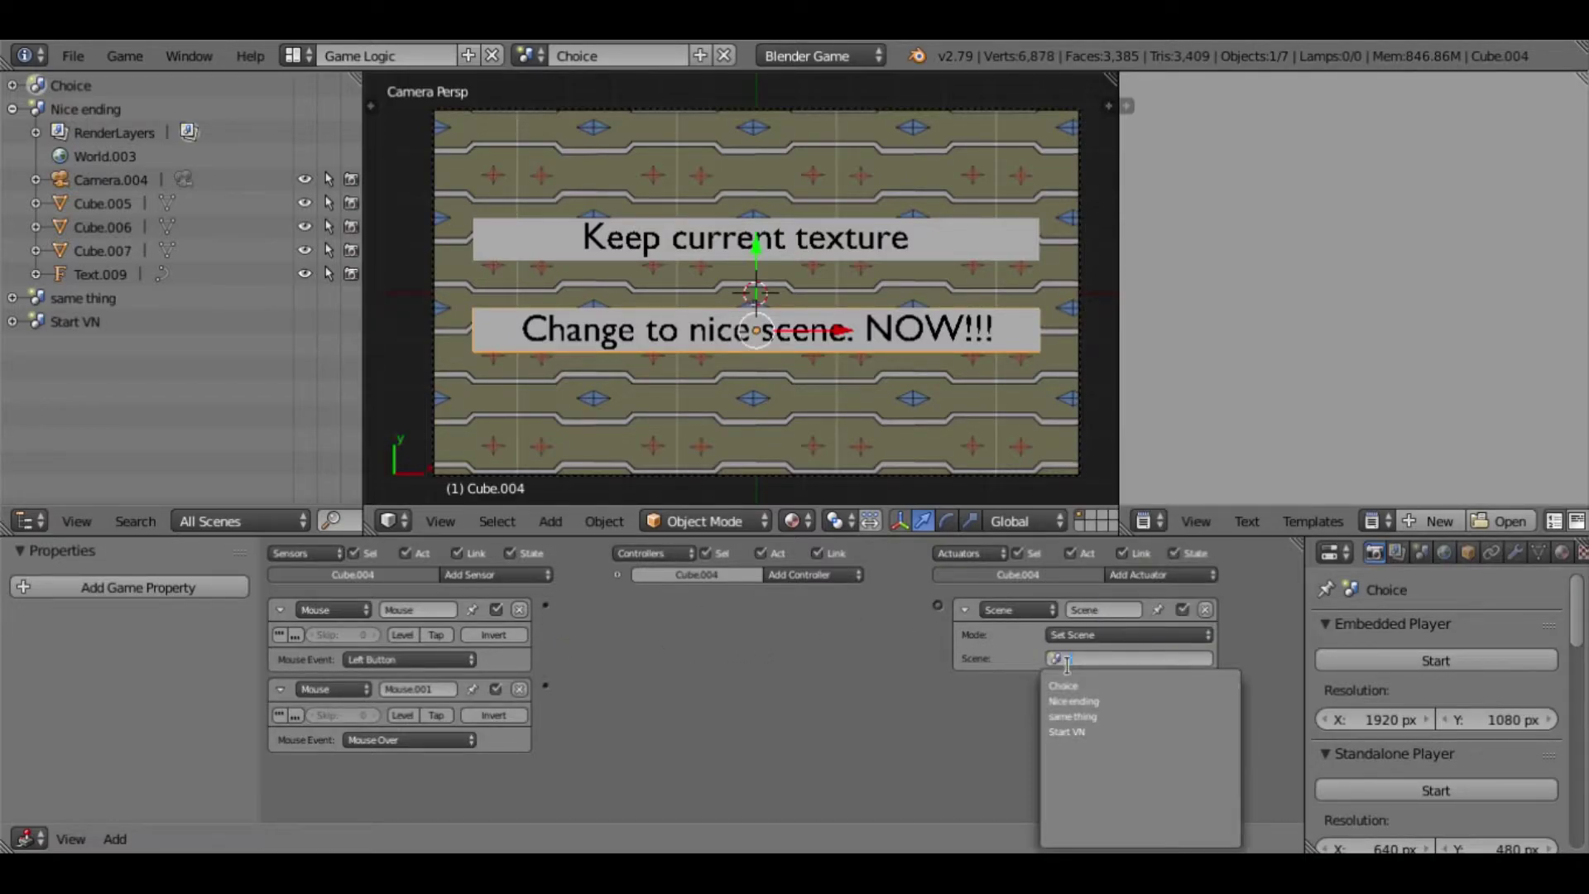
left_click(1120, 702)
mouse_move(545, 605)
left_mouse_down()
mouse_move(762, 633)
mouse_move(937, 605)
left_mouse_up()
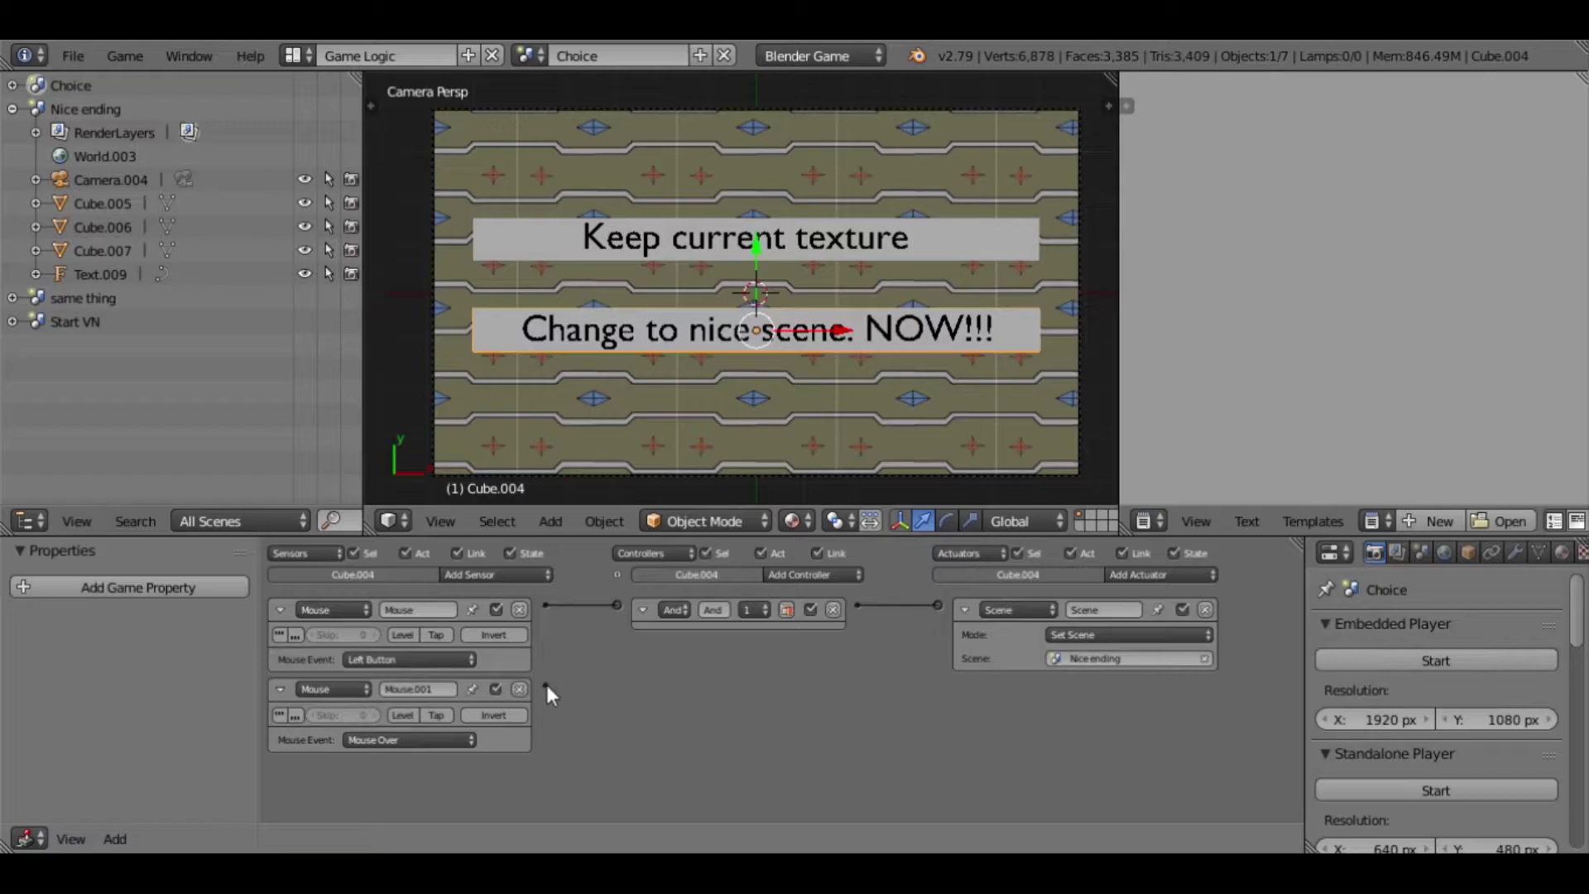
left_click_drag(612, 630, 616, 604)
- Run the Start VN scene in the embedded player, advance to the choices, pick "Keep current texture" and stop the preview
left_click(528, 56)
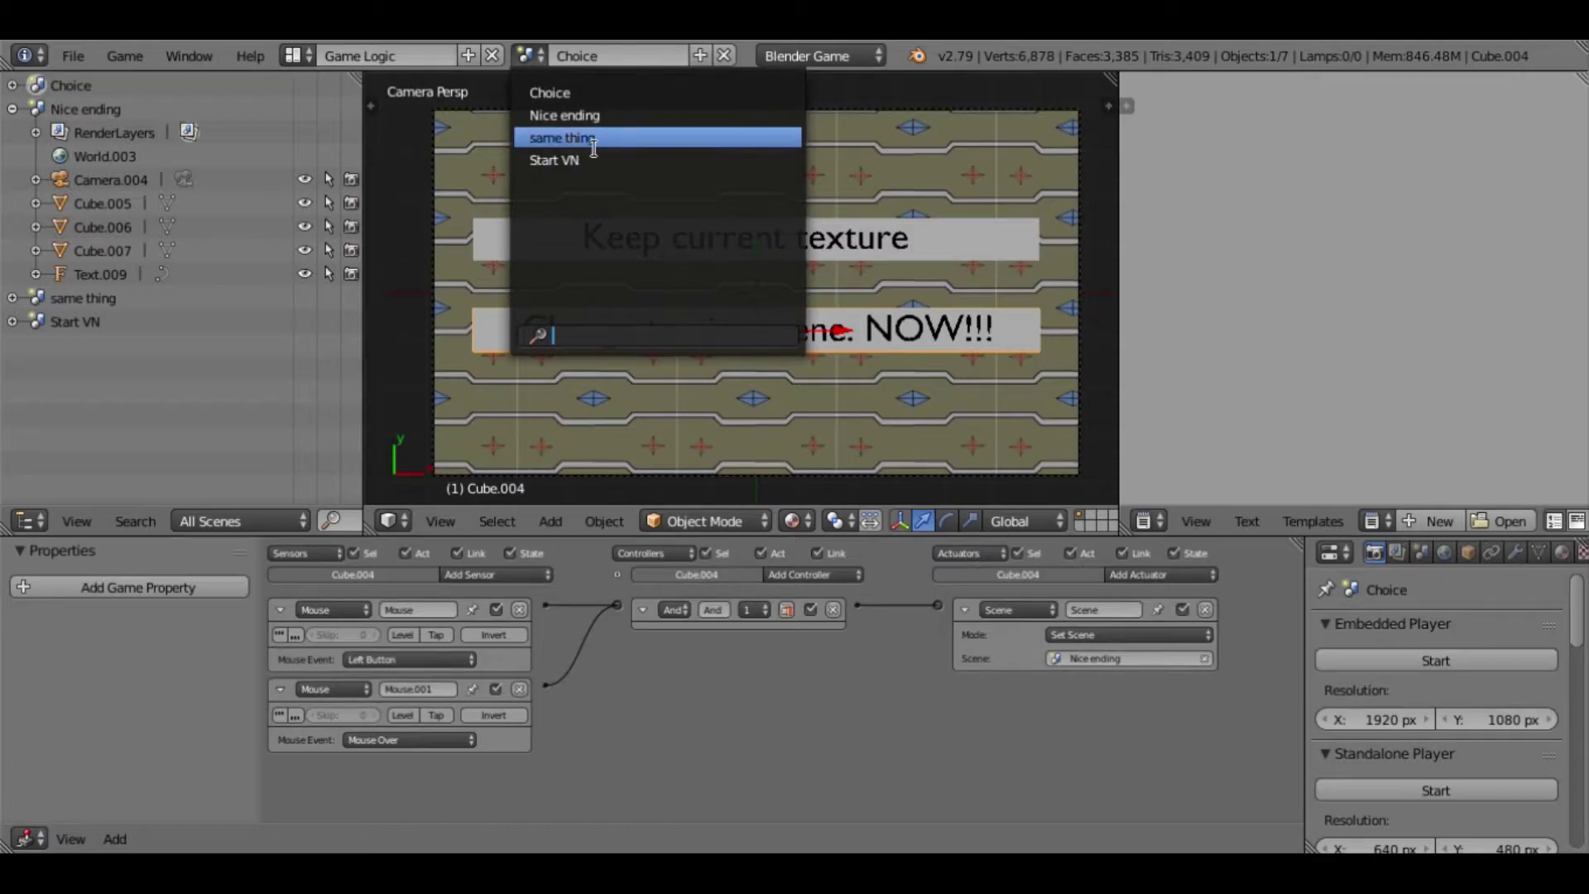
left_click(569, 159)
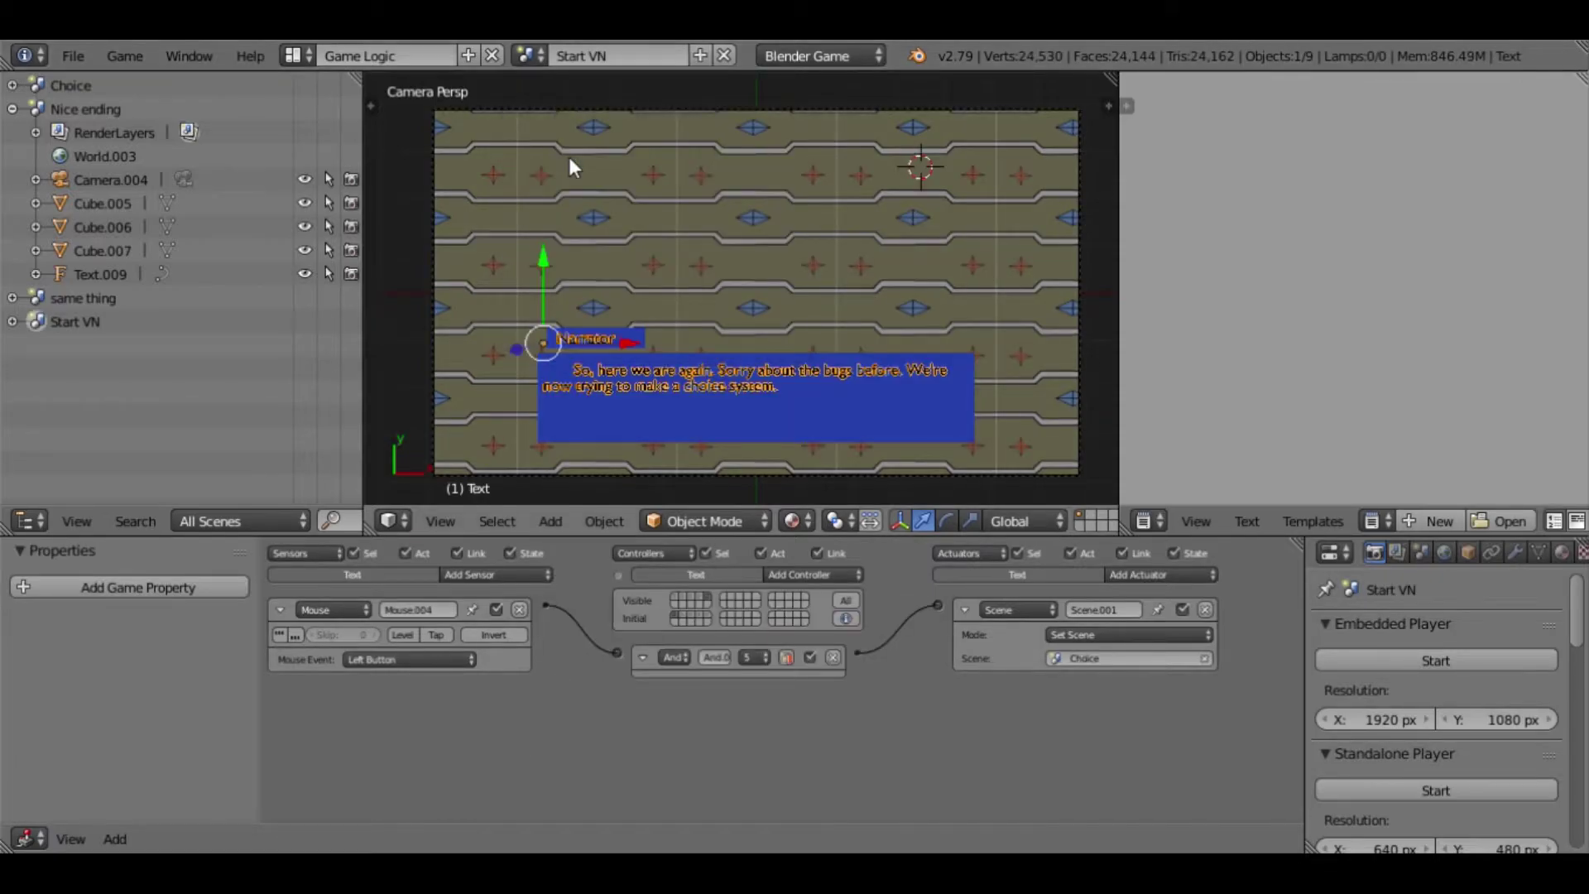
left_click(1397, 662)
left_click(904, 416)
left_click(903, 417)
left_click(904, 416)
left_click(904, 416)
left_click(902, 415)
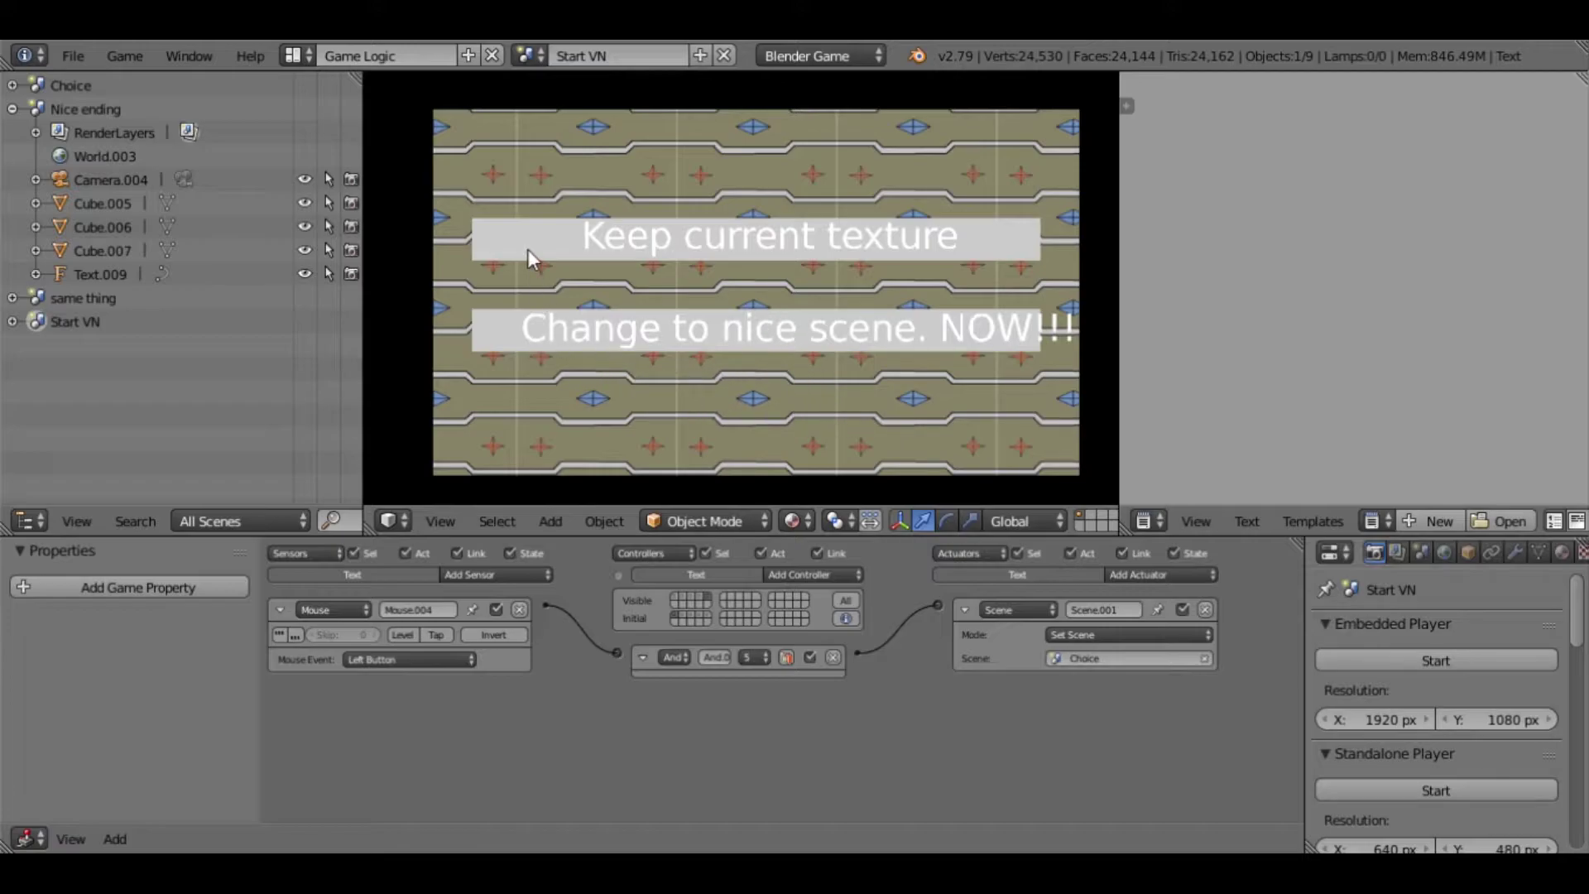
left_click(546, 234)
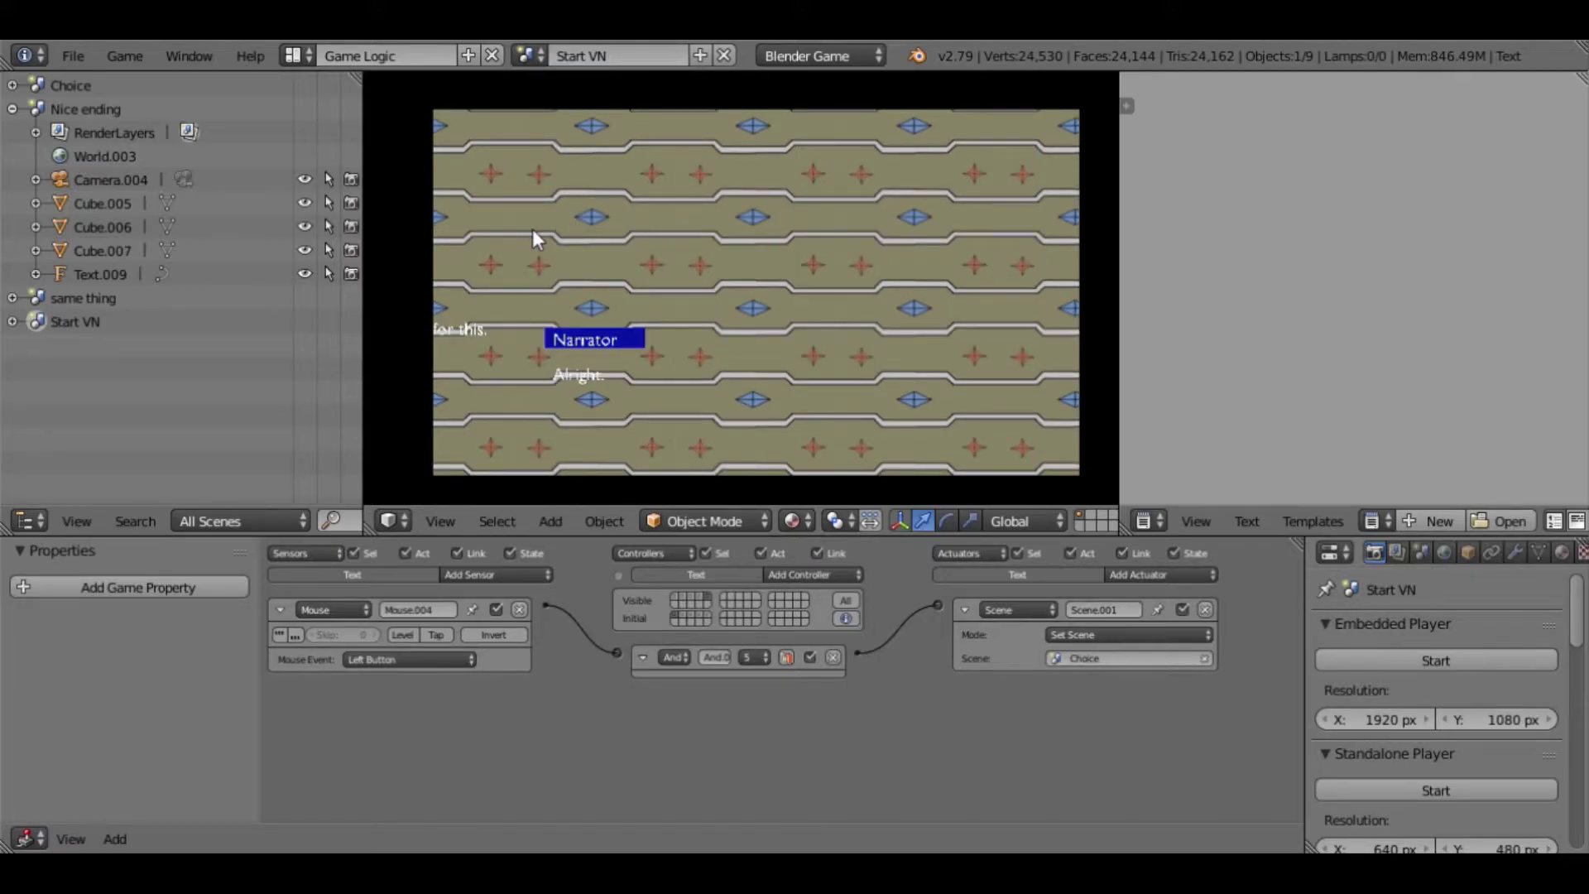
key("Escape")
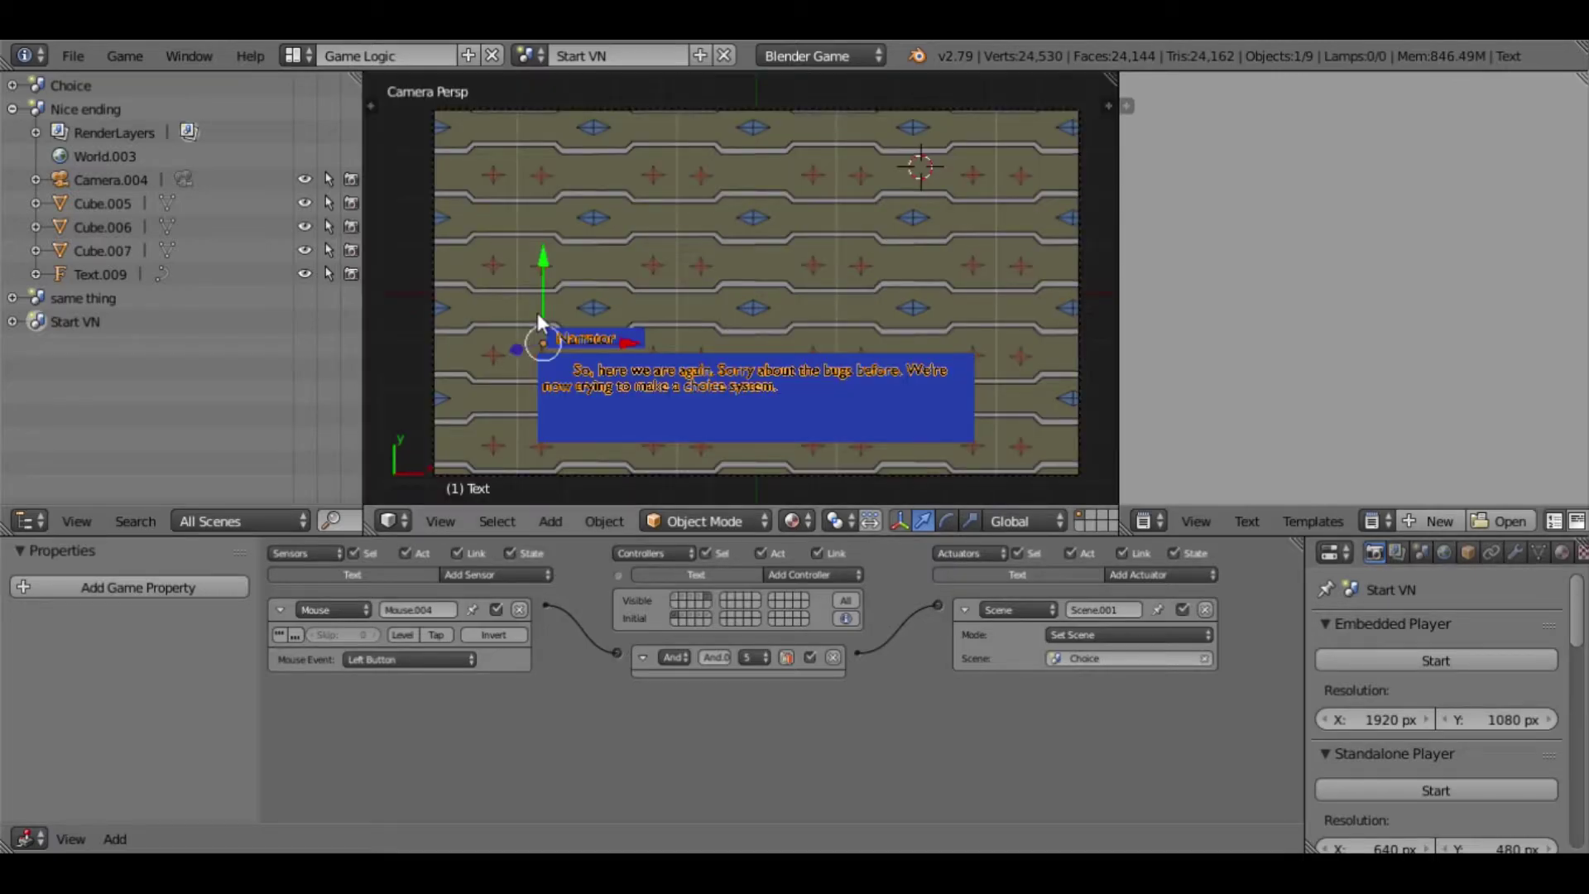
- In the Nice ending scene, add a Left Button mouse sensor to the Narrator dialogue text object
left_click(528, 55)
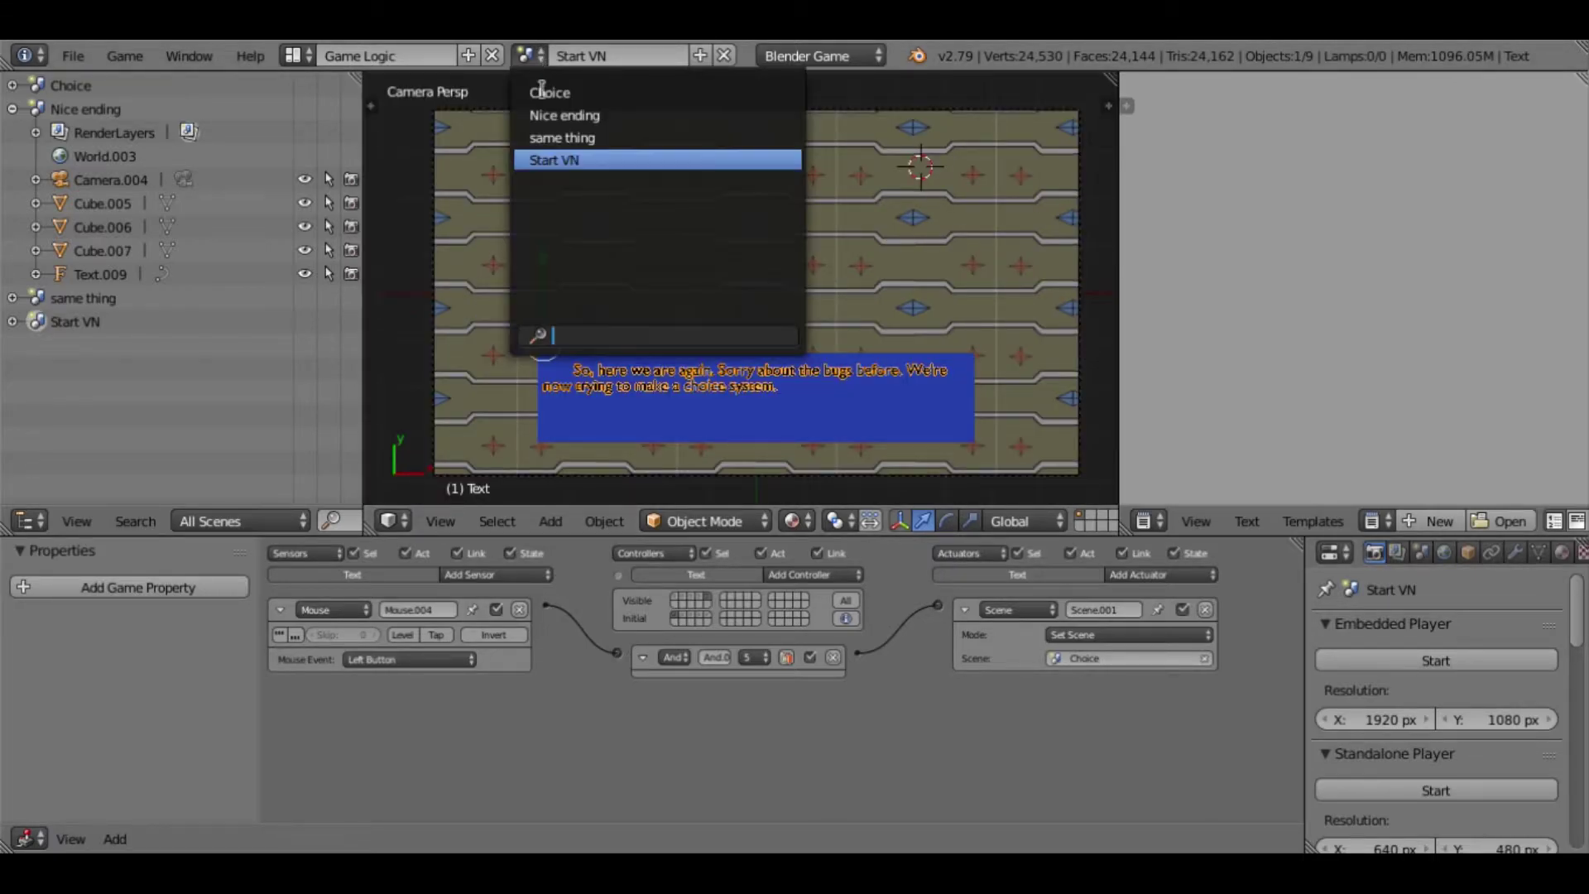
left_click(563, 116)
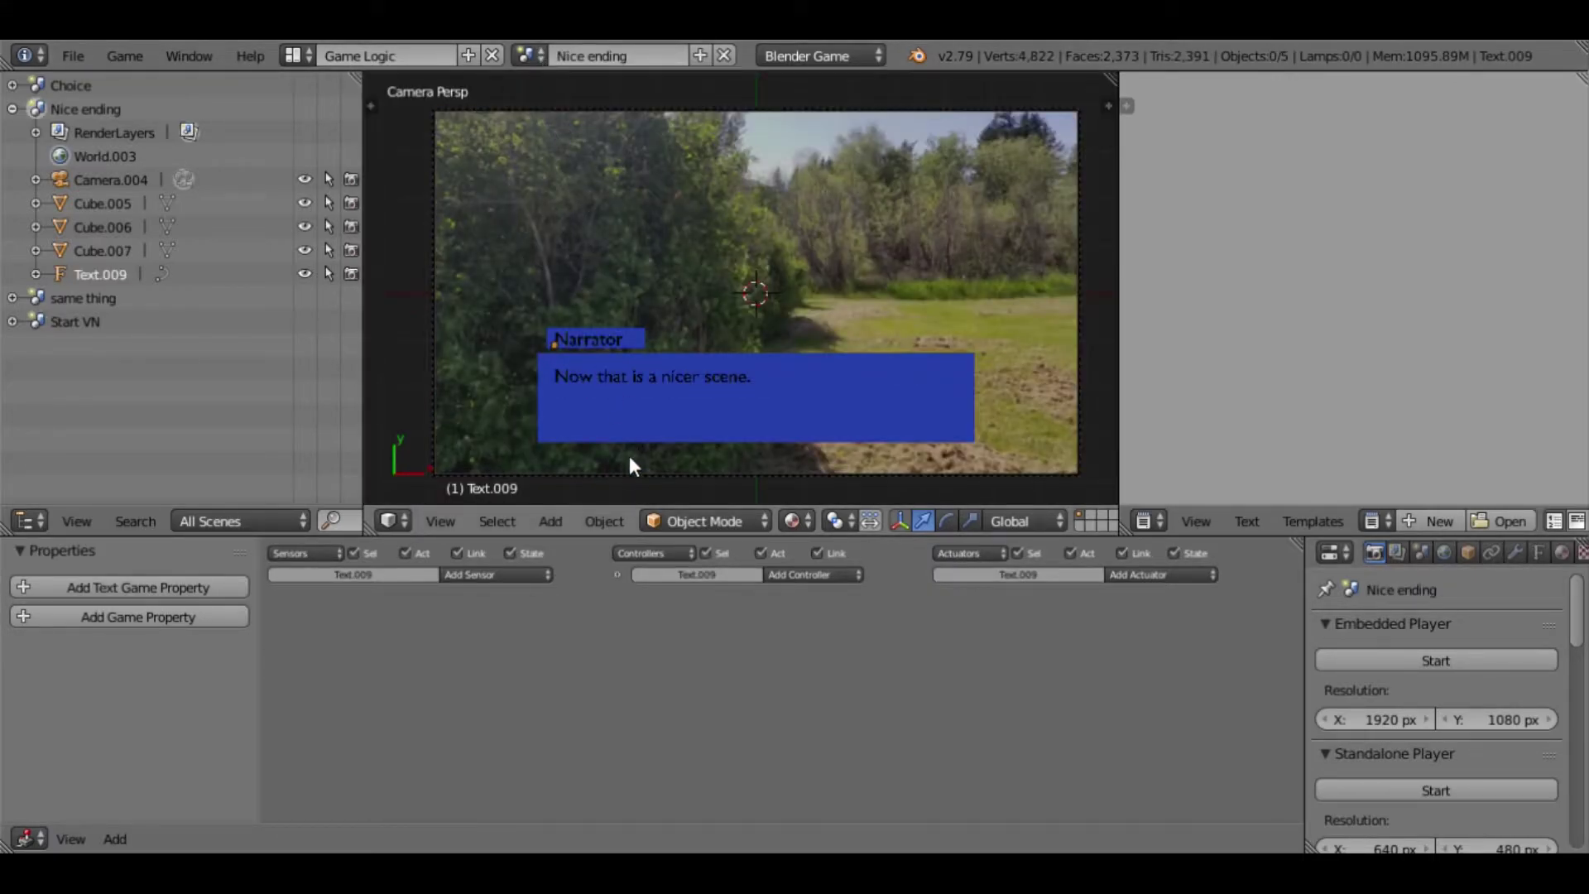
left_click(531, 576)
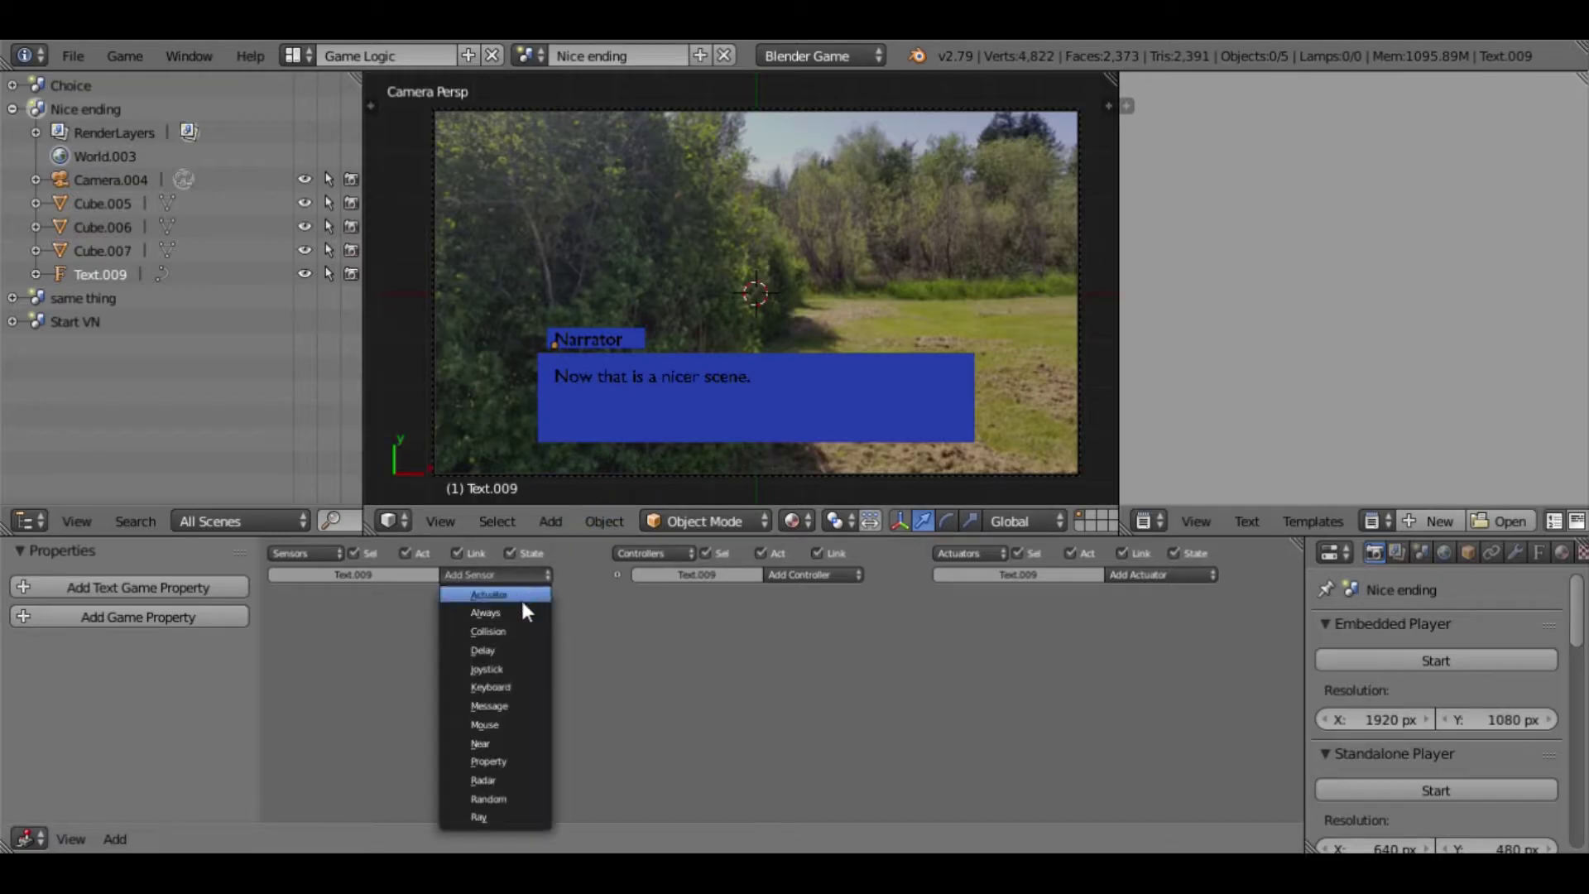
left_click(527, 725)
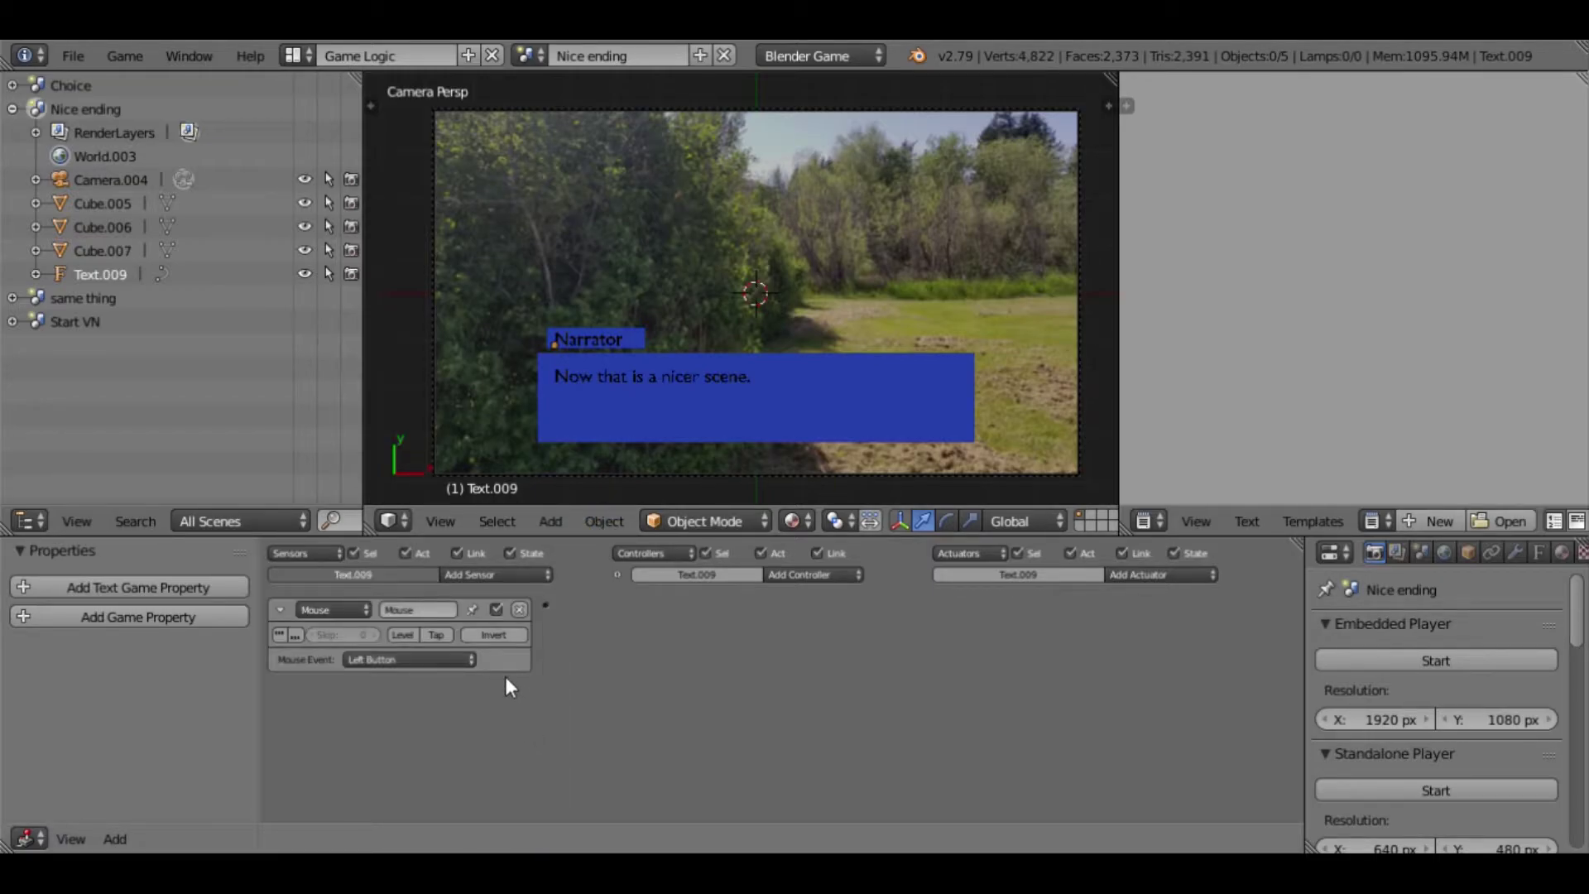
- Add a Game actuator set to Quit Game and link the mouse sensor to it through an And controller
left_click(1139, 577)
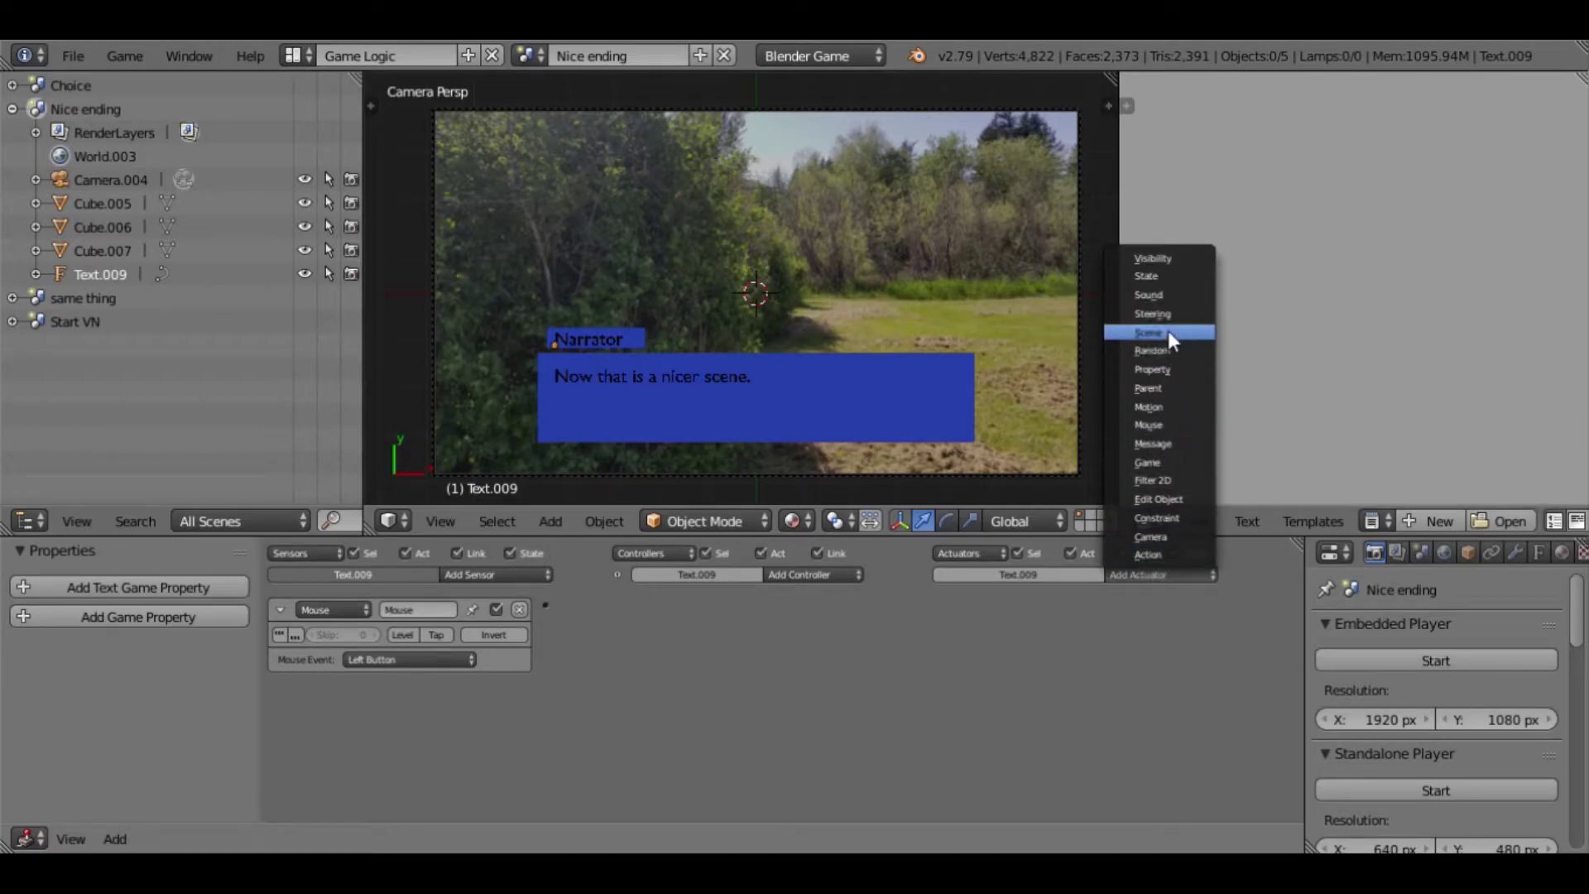
left_click(1164, 462)
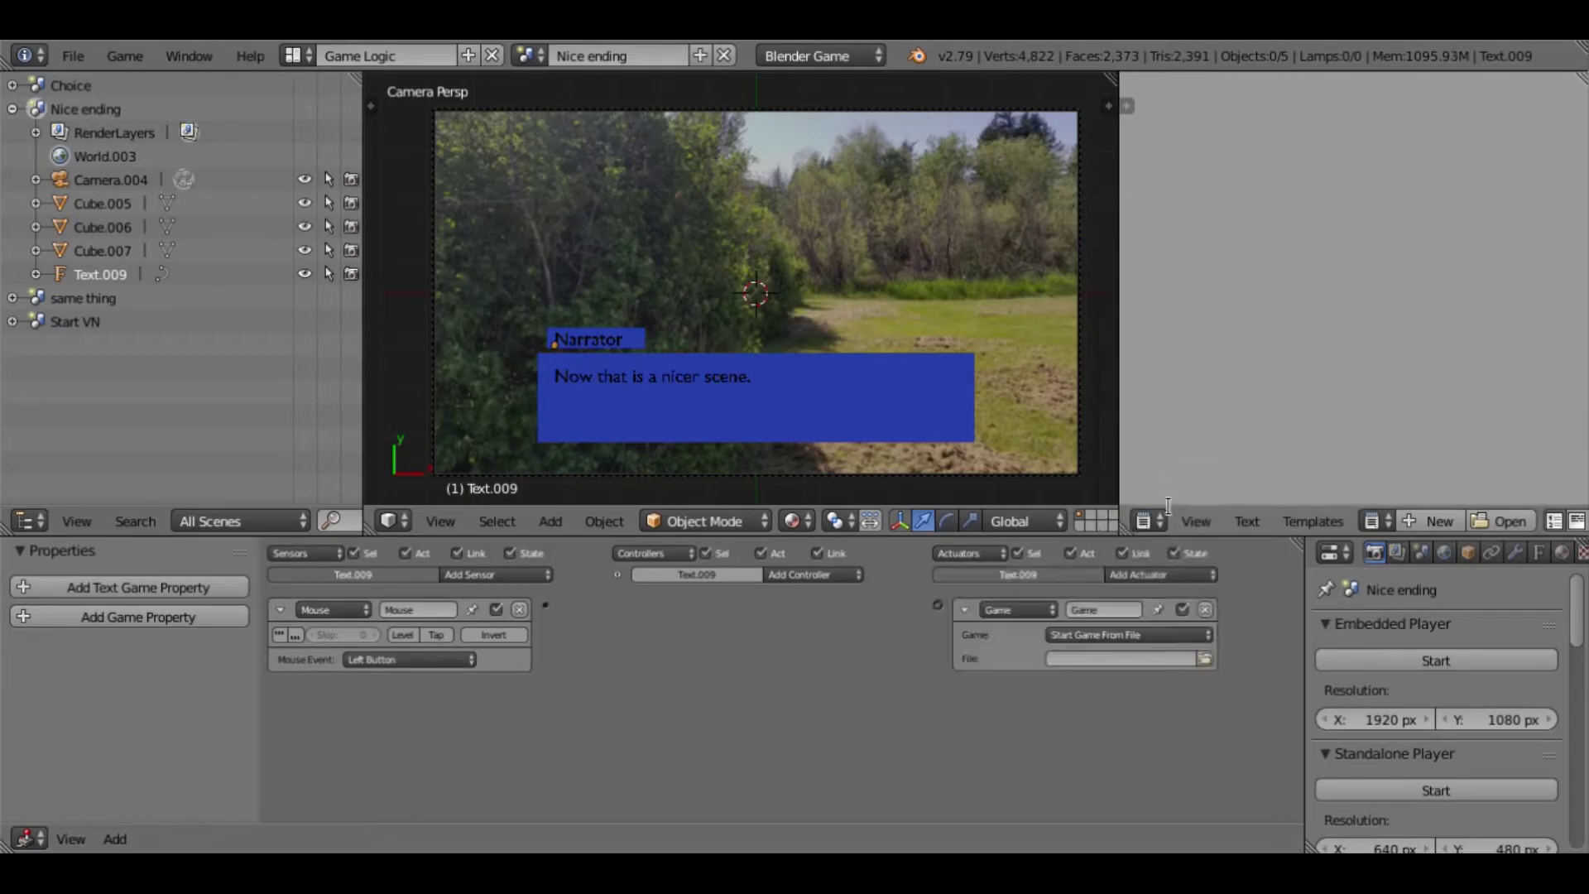
left_click(1141, 633)
left_click(1115, 577)
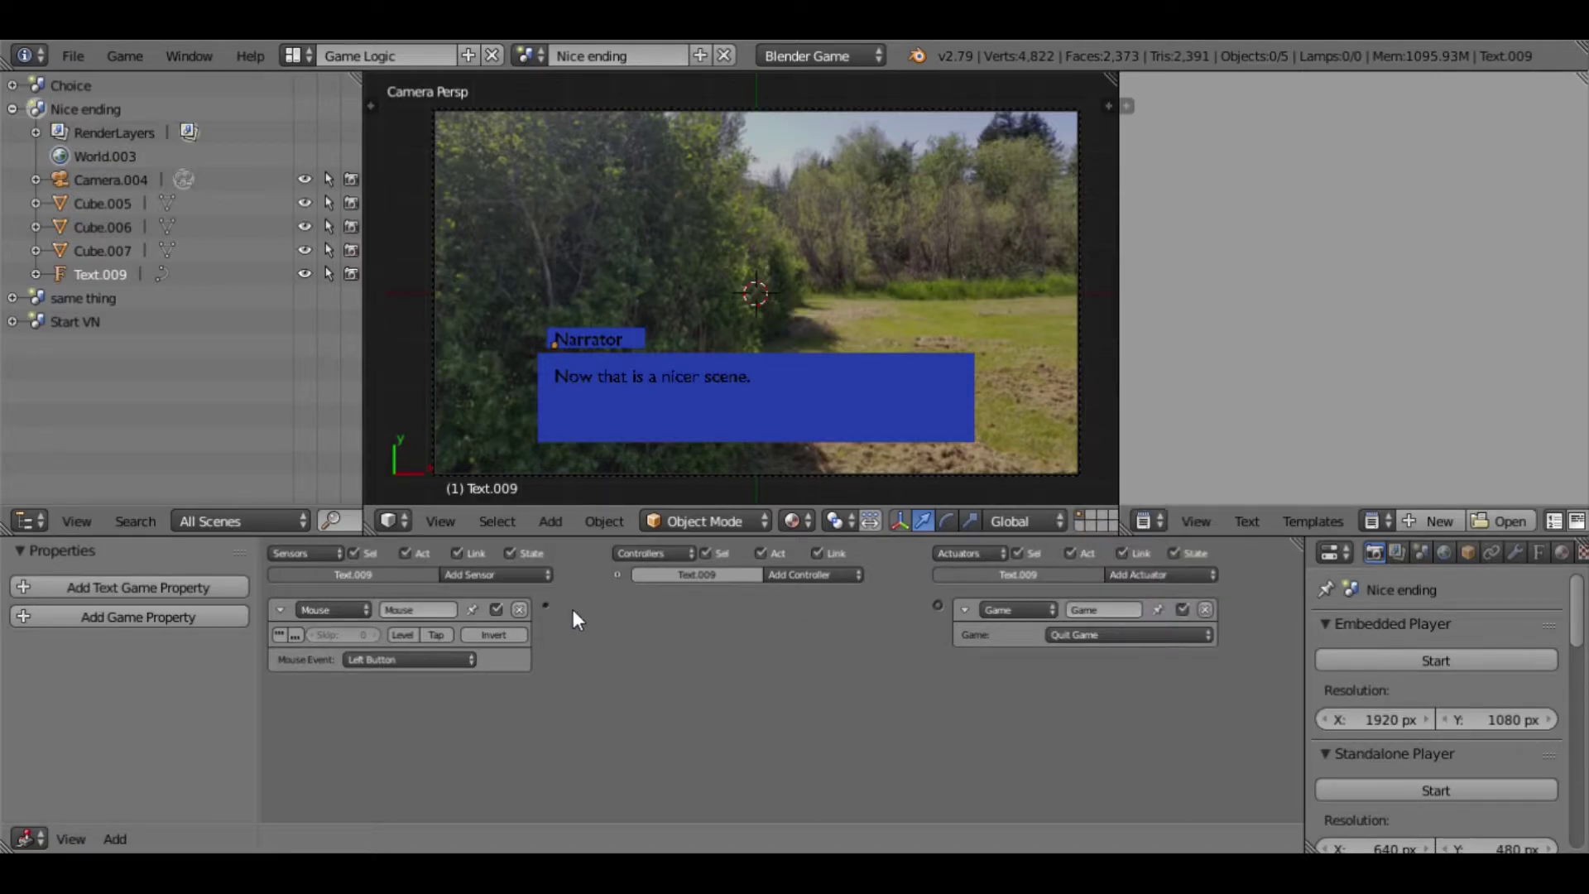
left_click_drag(545, 605, 938, 606)
left_click_drag(545, 605, 937, 606)
left_click_drag(549, 605, 937, 605)
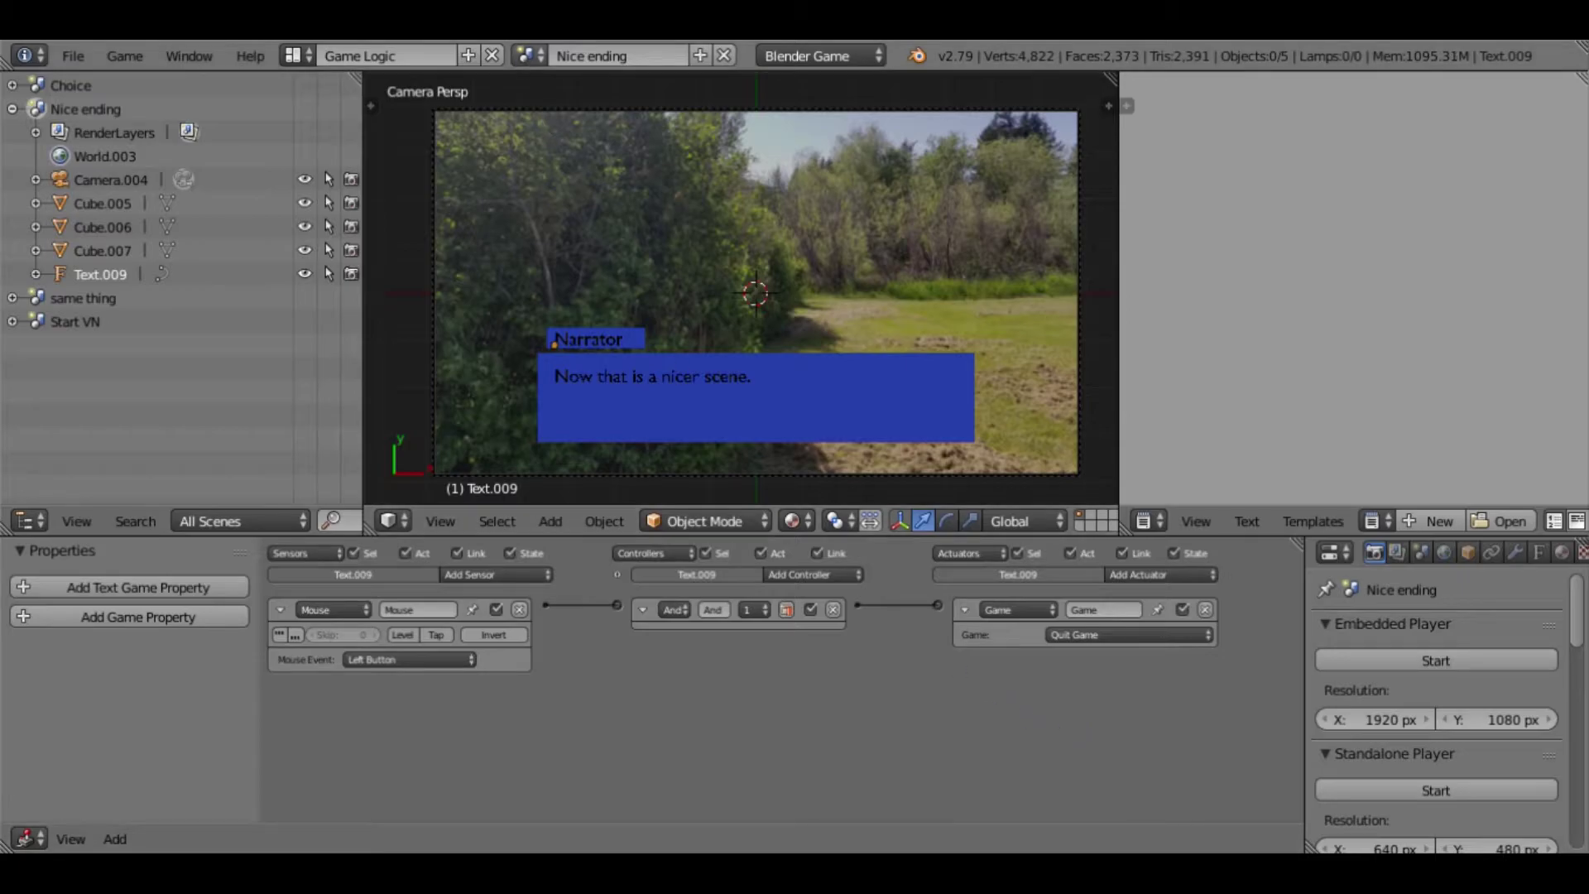
- Switch to the Start VN scene and launch the visual novel in the standalone player to test it
left_click(525, 56)
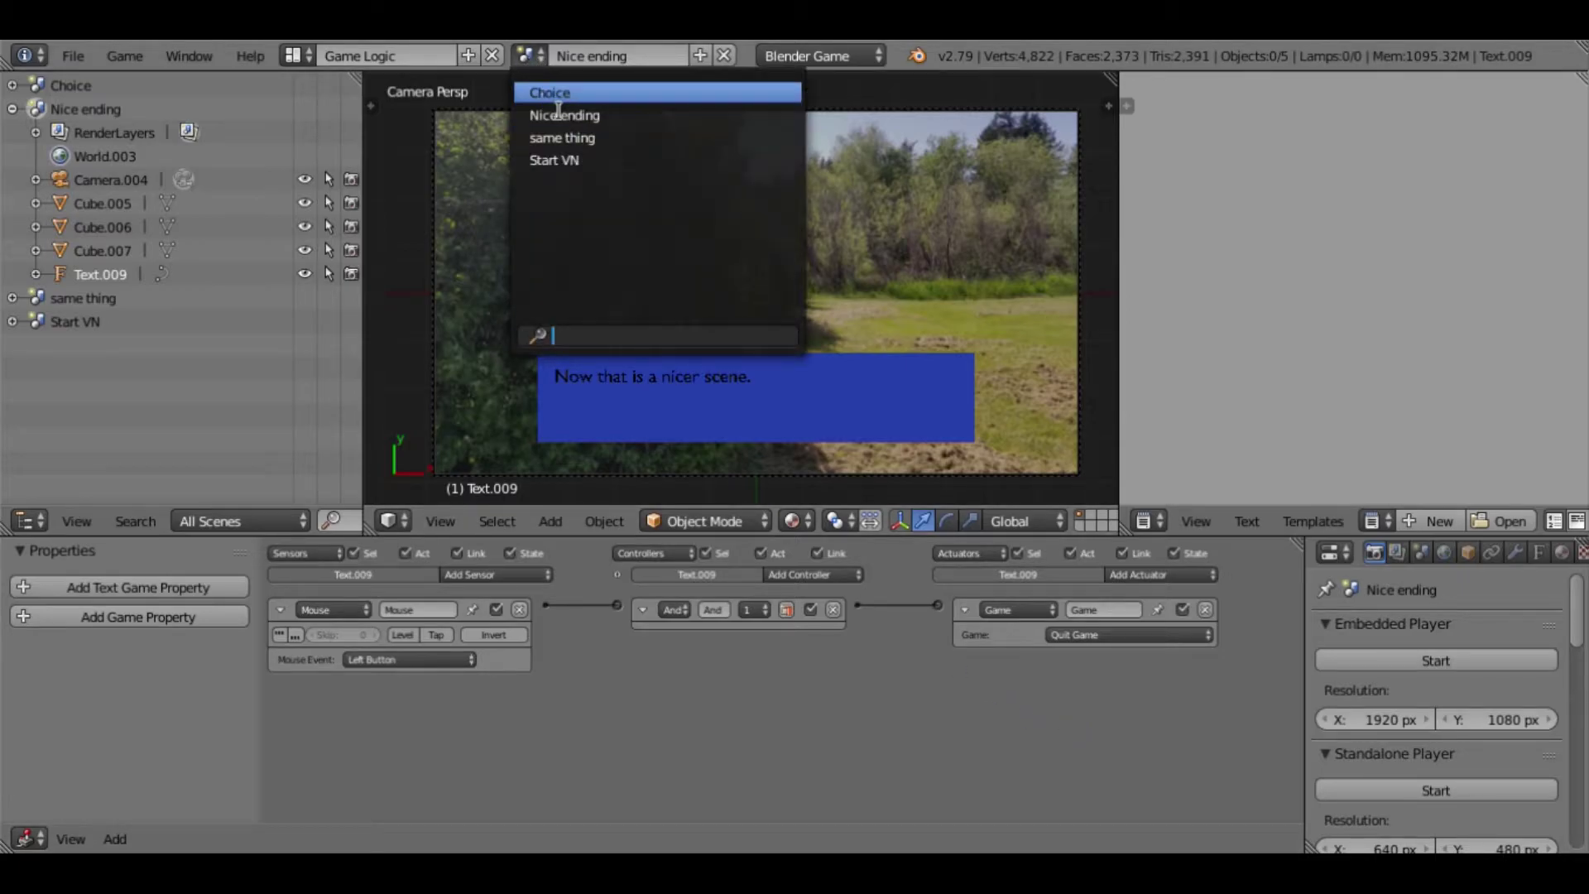
left_click(570, 166)
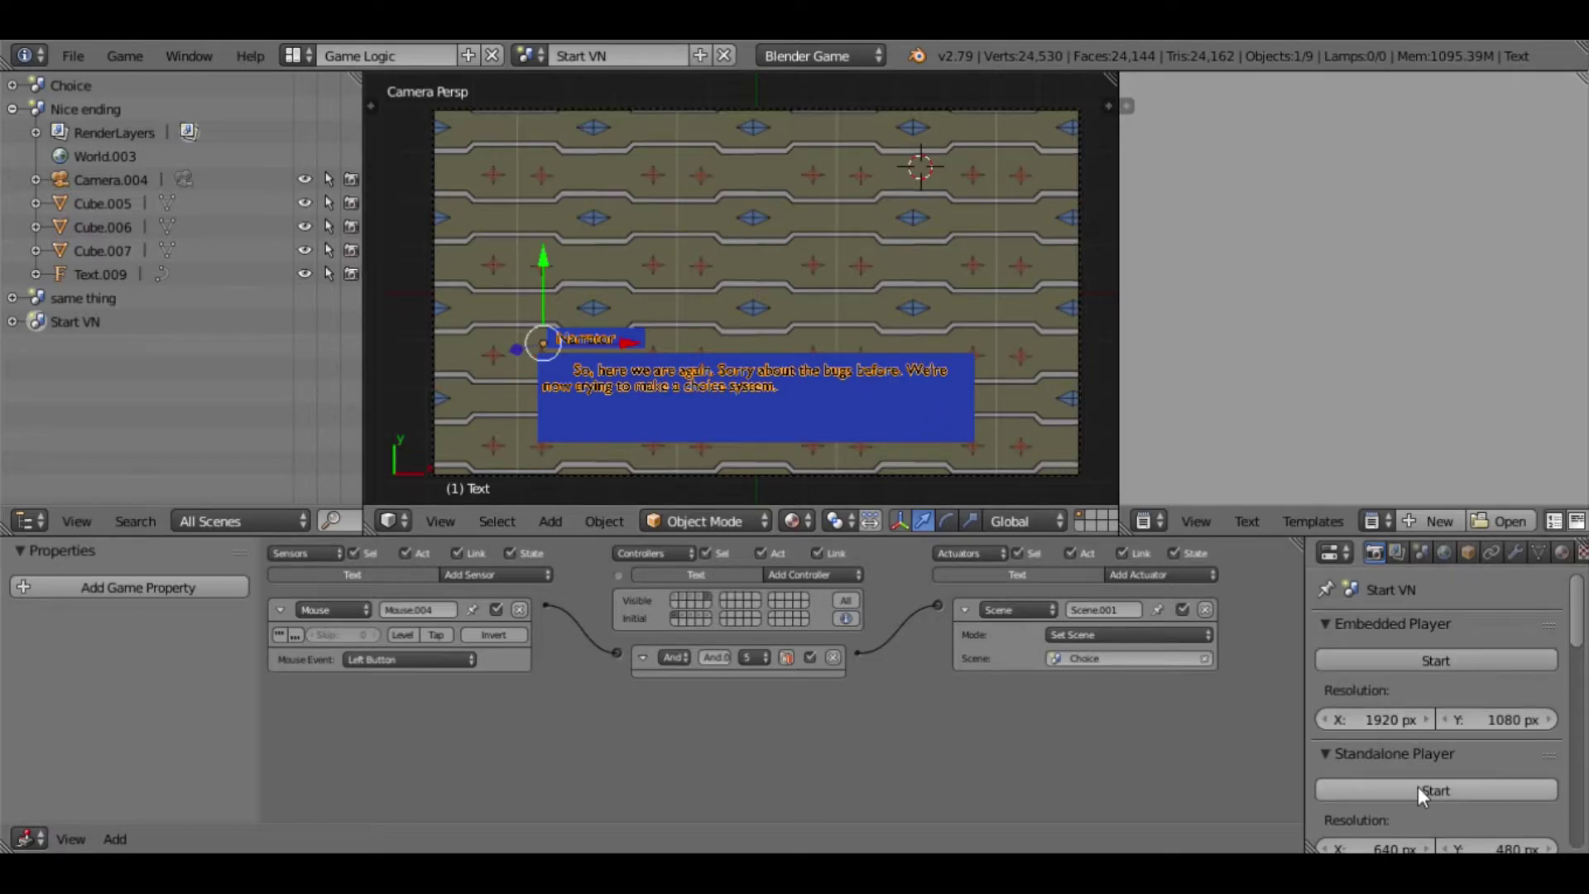
scroll(1416, 784, "down", 3)
scroll(1408, 781, "up", 2)
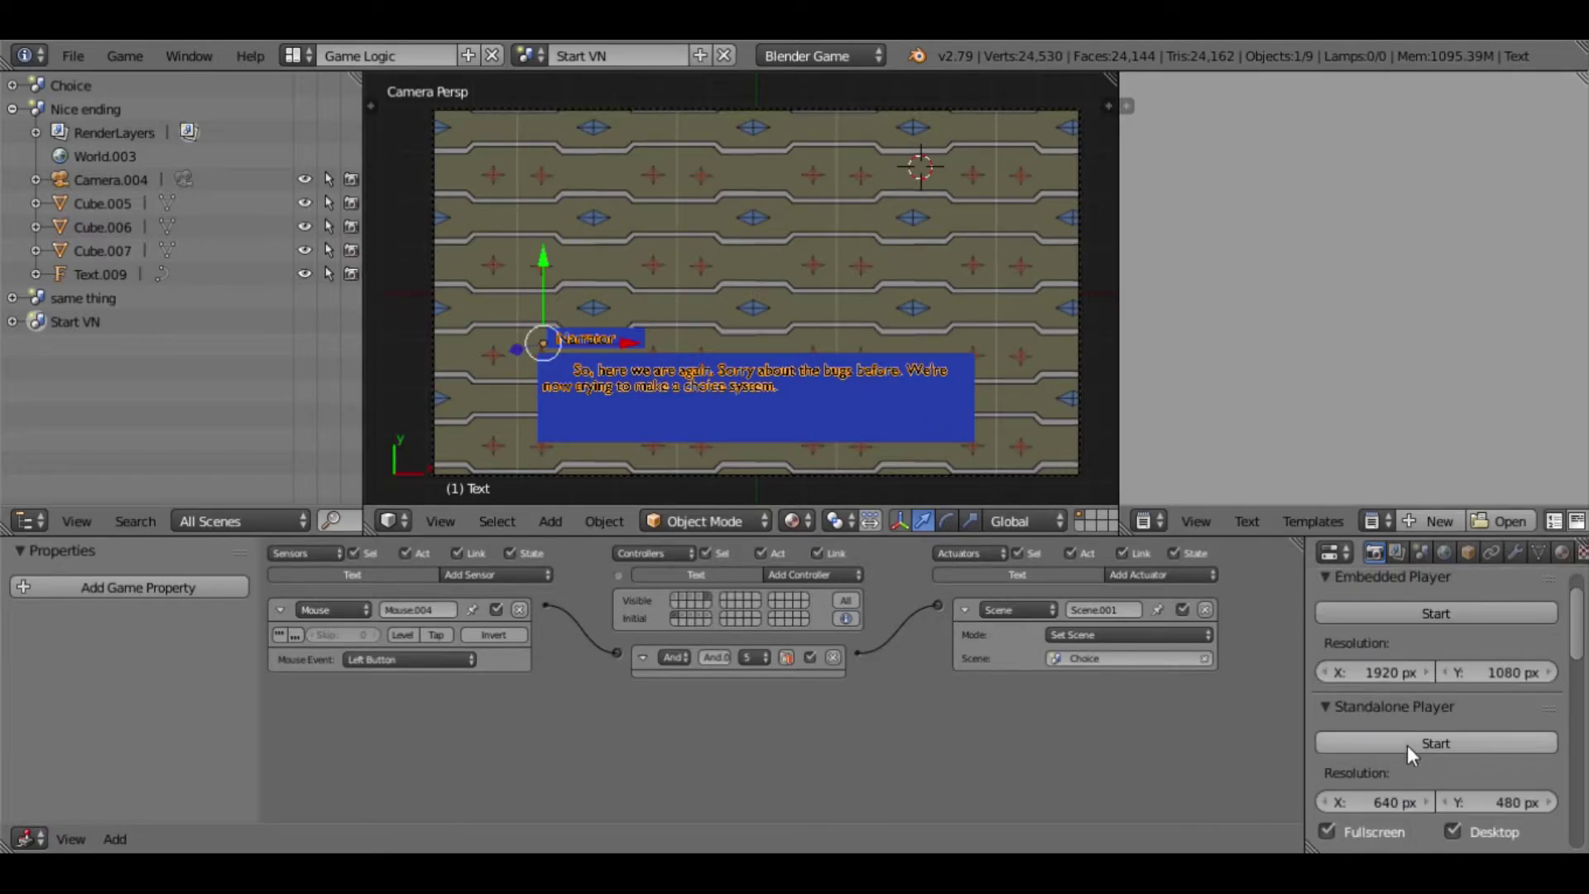
left_click(1407, 744)
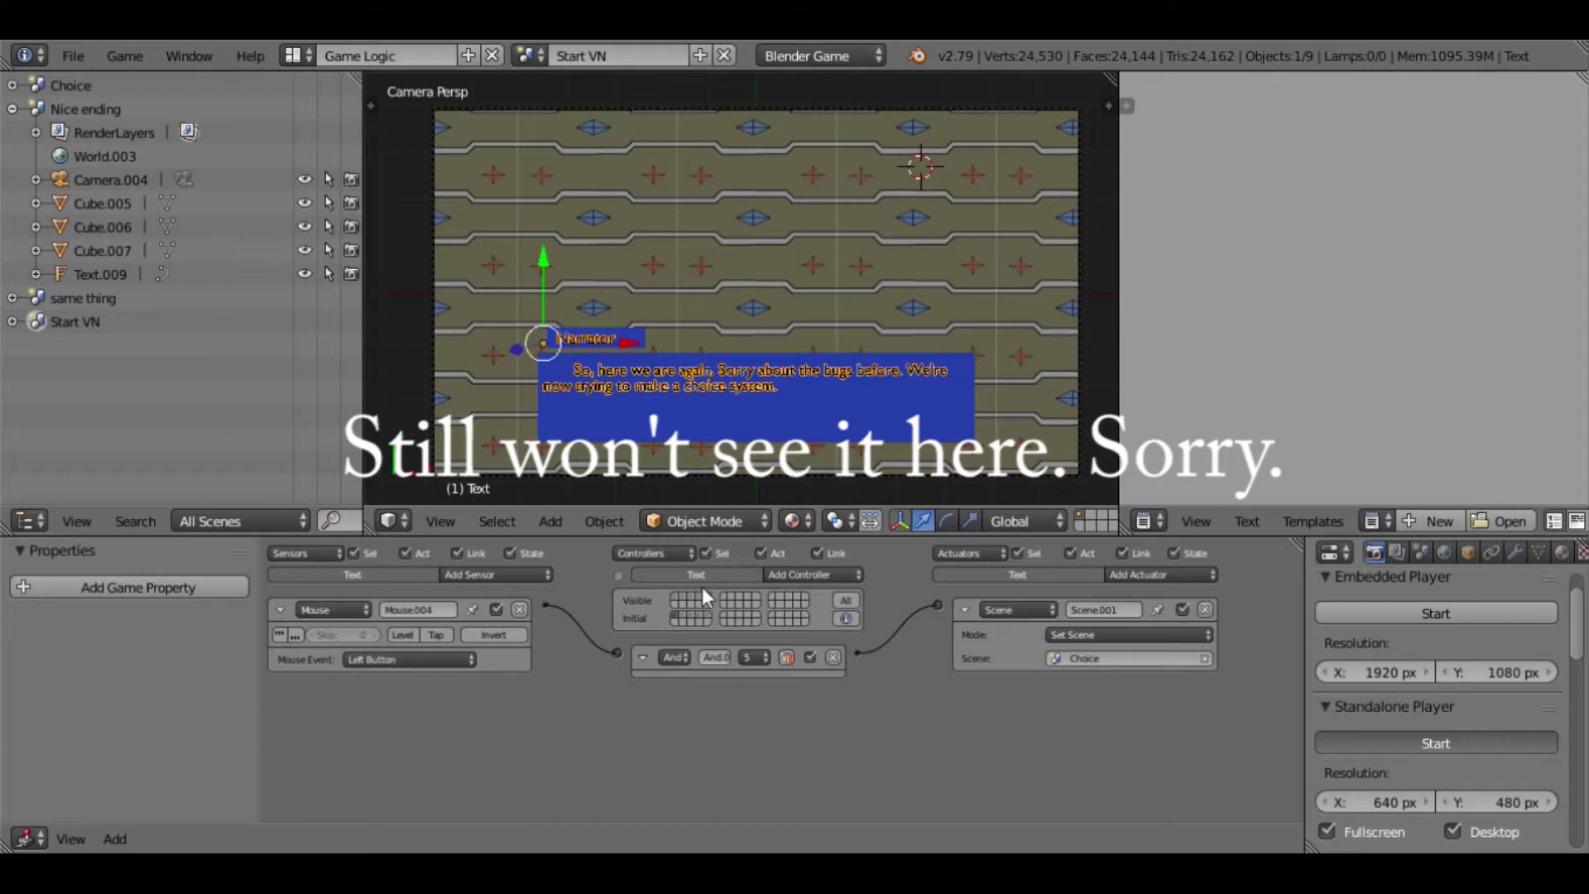
left_click(1359, 743)
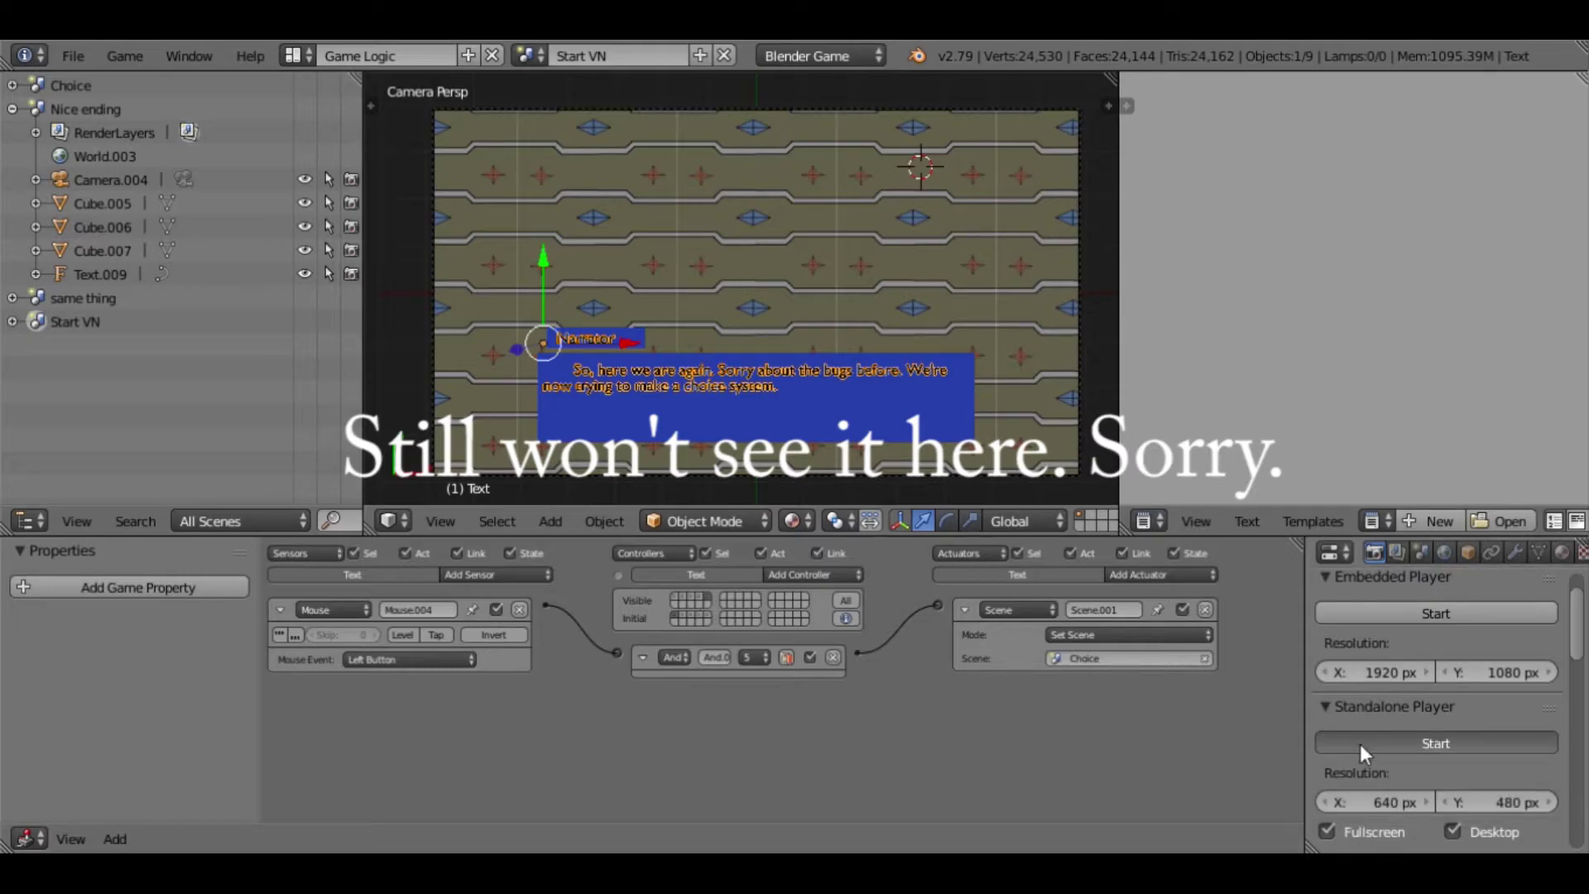